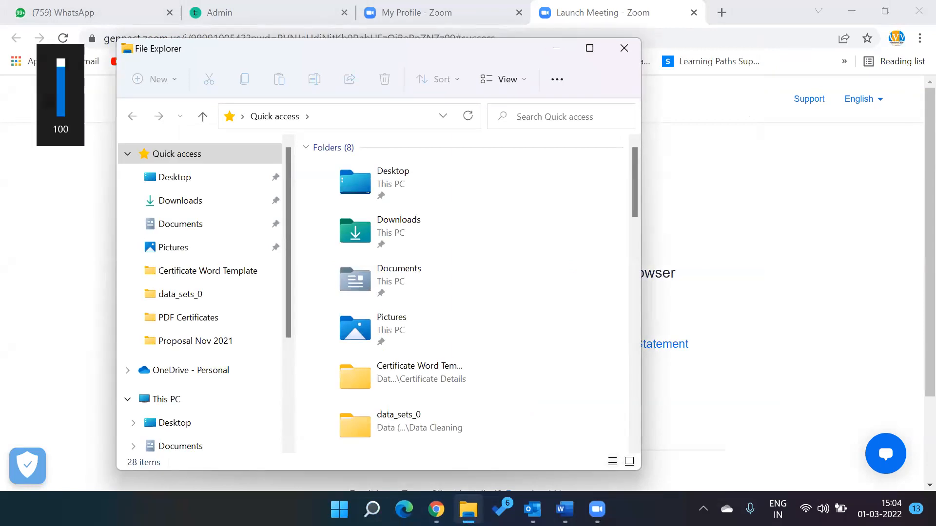
- Open the Companies folder inside the trainer's IVY folder on the Data (D:) drive
left_click_drag(286, 322, 291, 402)
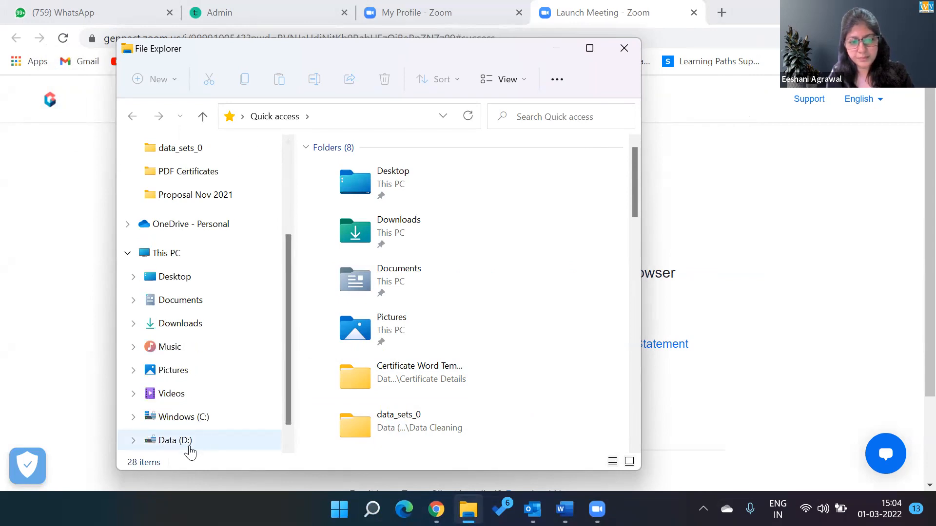
left_click(189, 443)
double_click(371, 215)
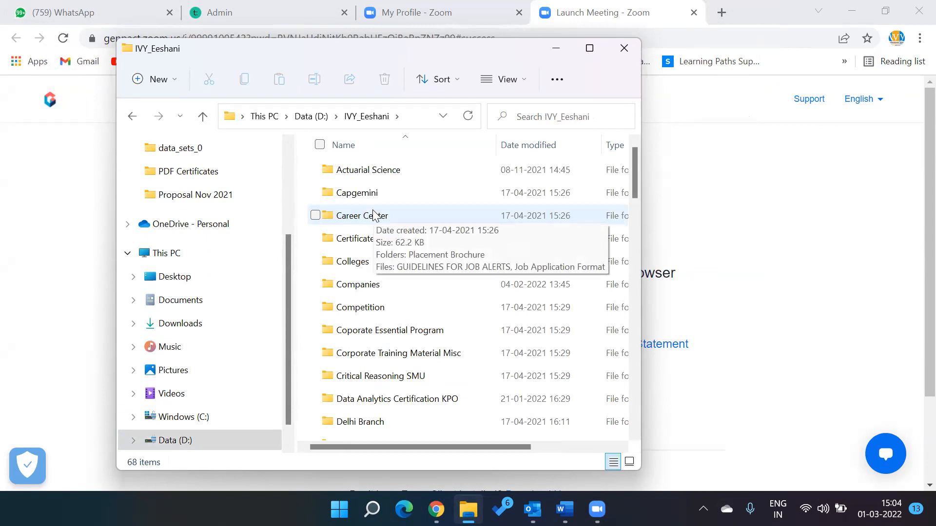
left_click(366, 292)
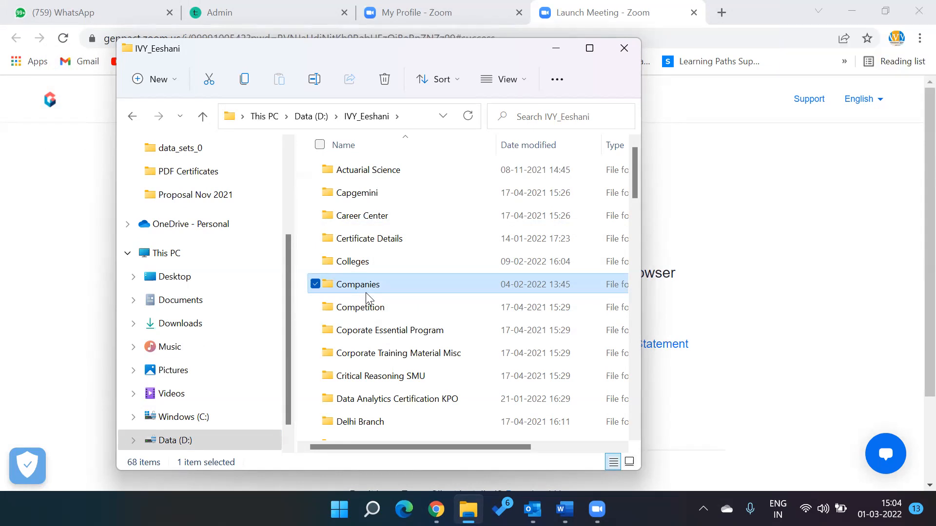
double_click(365, 284)
- Navigate through Genpact, MIS Batch Nov 2021 and Power BI into the Power BI Files folder
type("genpact")
key("Return")
type("mis")
key("Return")
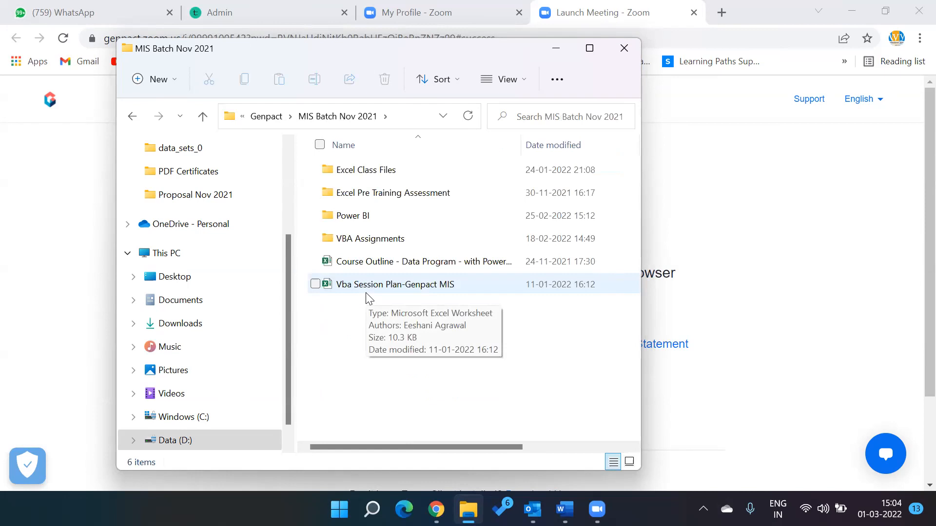
type("p")
key("Return")
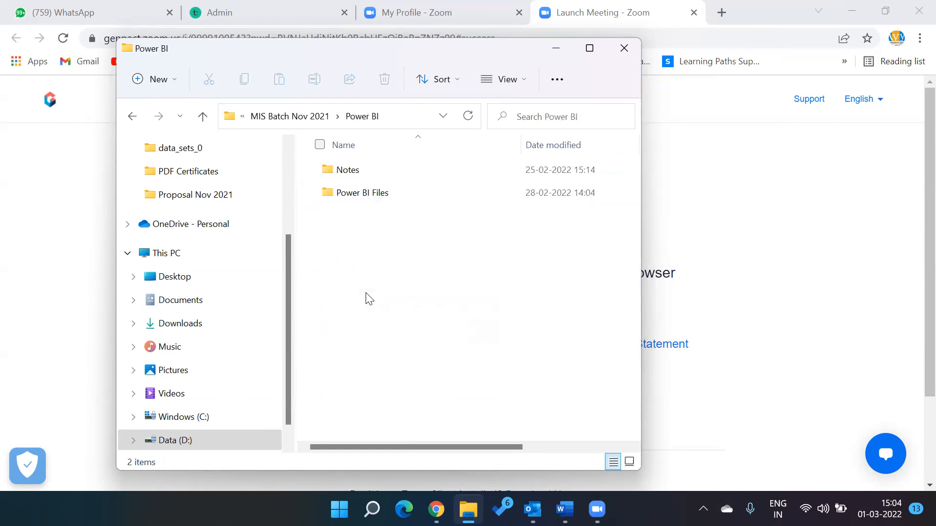
type("p")
key("Return")
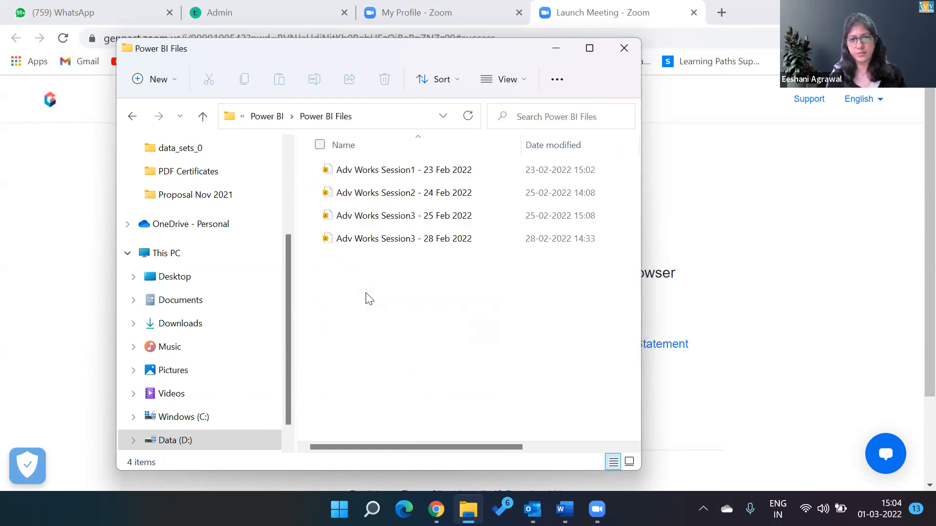
- Rename the 28 Feb 2022 Power BI file as Adv Works Session4 - 28 Feb 2022
key("Down")
key("Down")
key("Down")
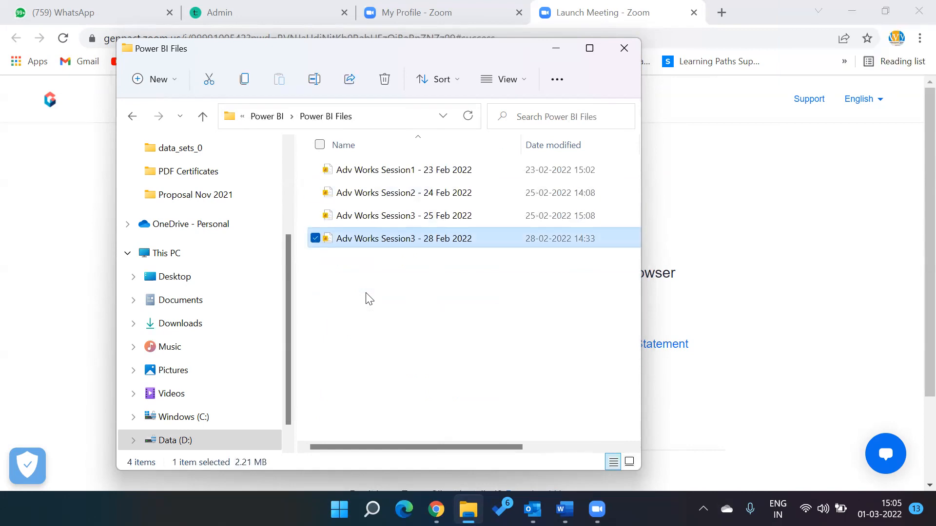
key("F2")
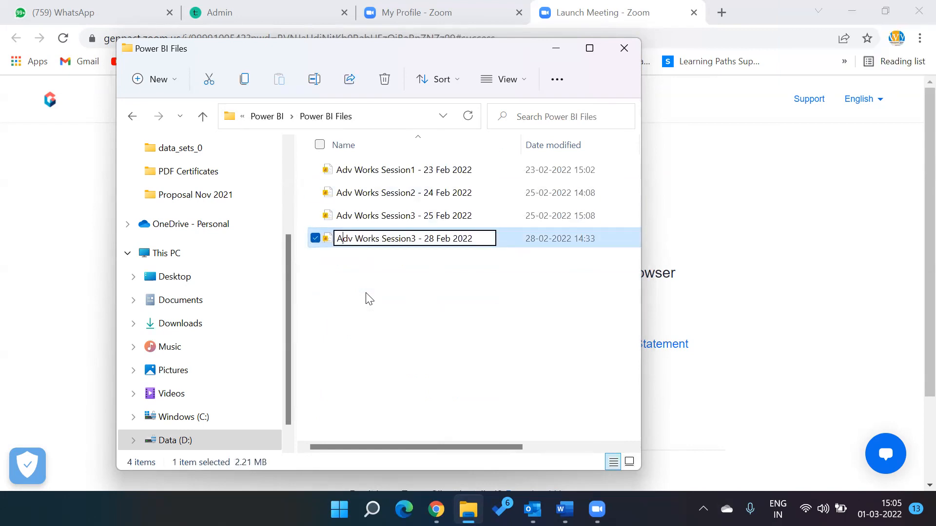
key("Right")
key("Right")
key("Right")
key("Right")
key("Right")
key("Right")
key("Right")
key("Right")
key("Right")
key("Right")
key("Right")
key("Right")
key("Right")
key("Right")
key("Right")
key("Right")
key("shift+Right")
type("4")
key("Return")
- Open Adv Works Session4 - 28 Feb 2022 in Power BI Desktop and apply its pending query changes
key("Return")
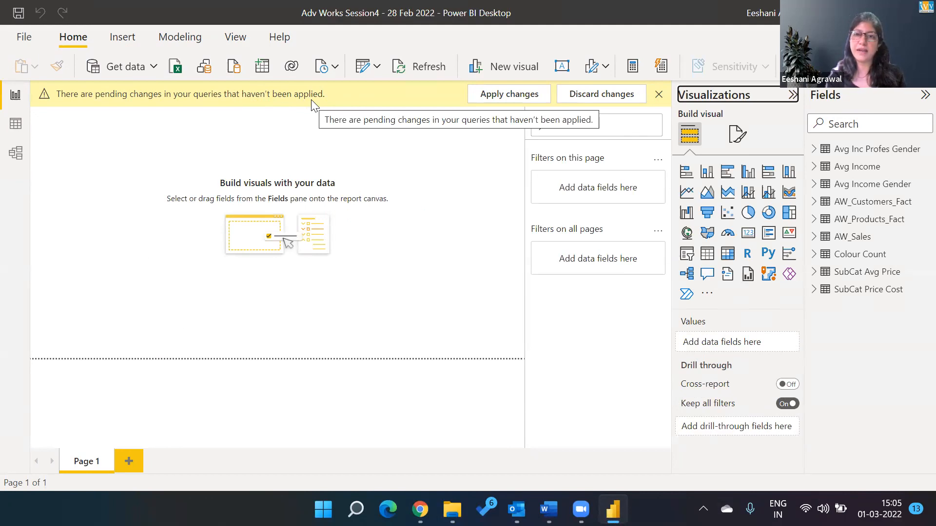
left_click(497, 97)
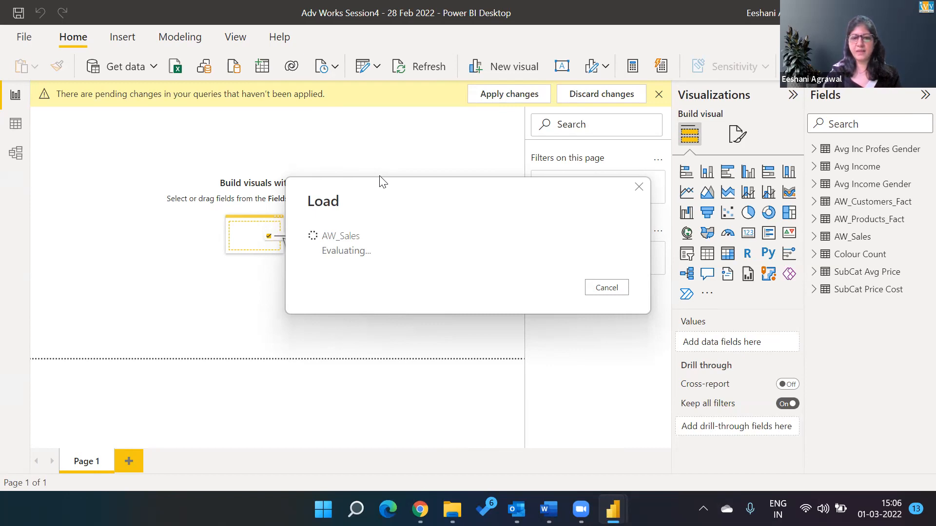
- Switch to Chrome and return the Ivy Professional School admin page to the Power BI course curriculum
mouse_move(419, 509)
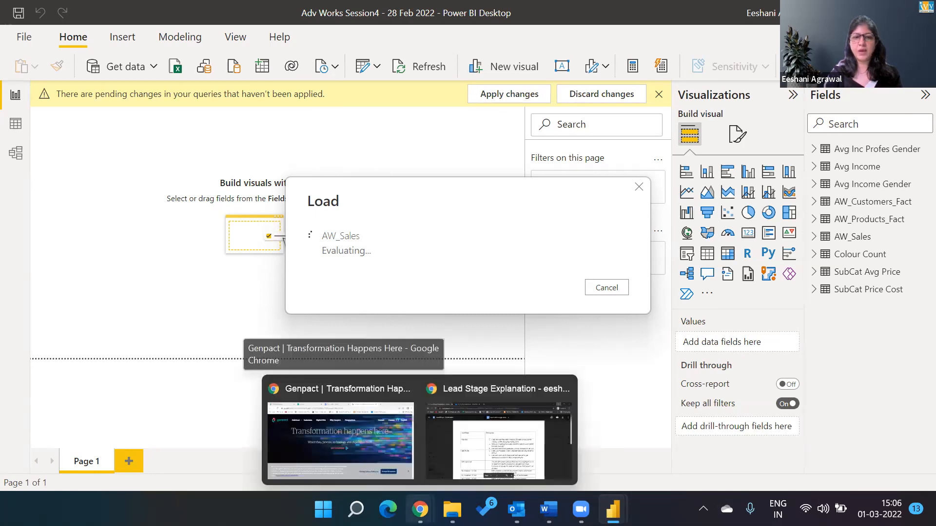
left_click(395, 434)
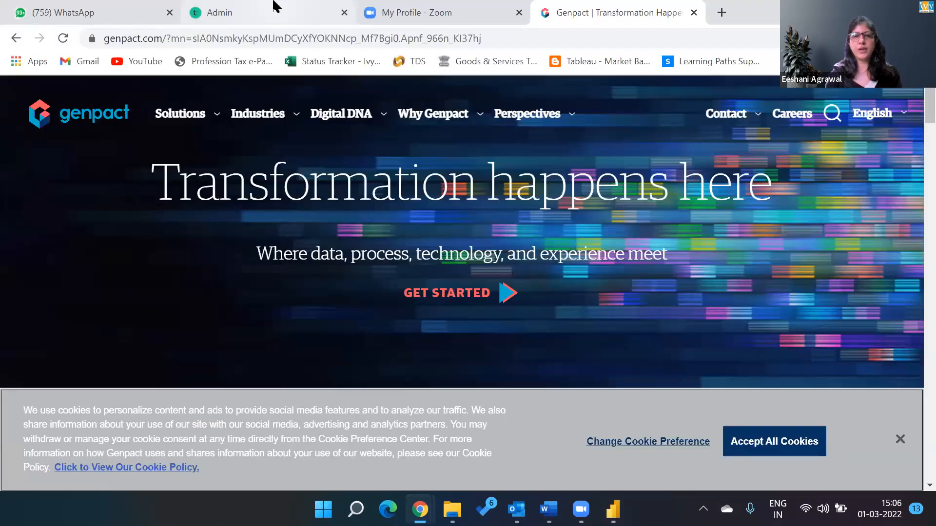
left_click(276, 6)
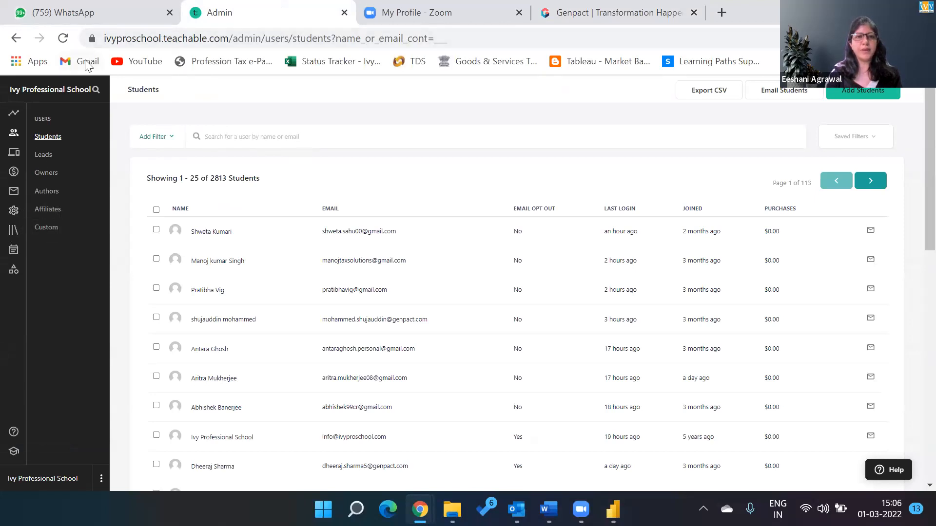
left_click(16, 39)
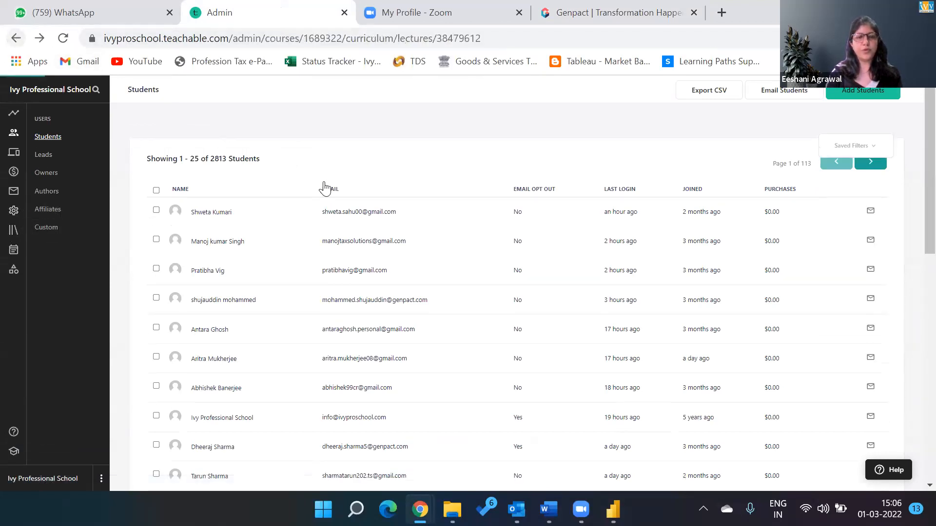
left_click(17, 39)
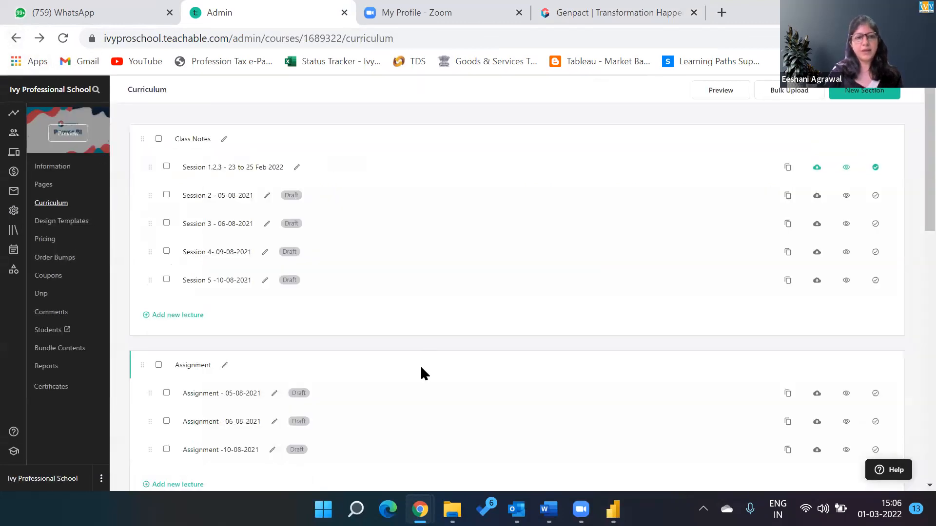
- Open the Superstore Marketing - Data Set lecture from the Data Set section and close the Genpact page
scroll(422, 369, "down", 10)
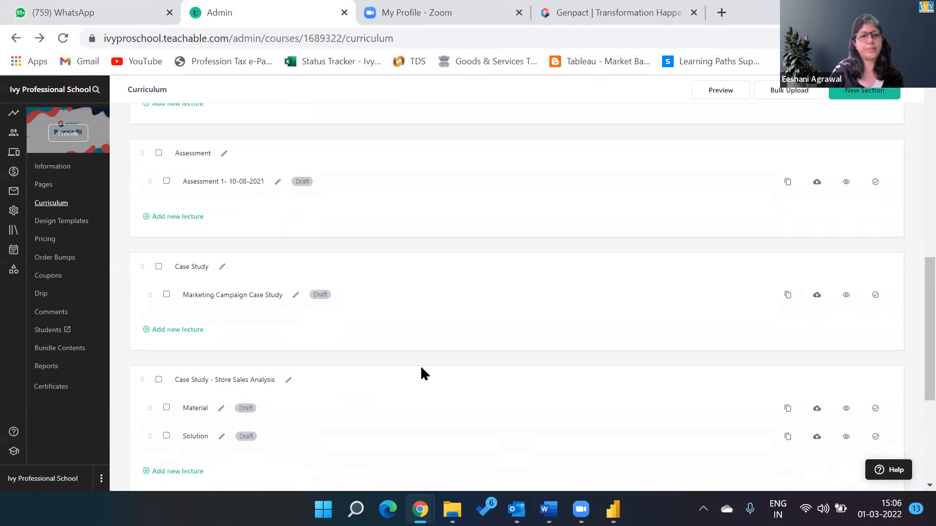
scroll(420, 364, "down", 5)
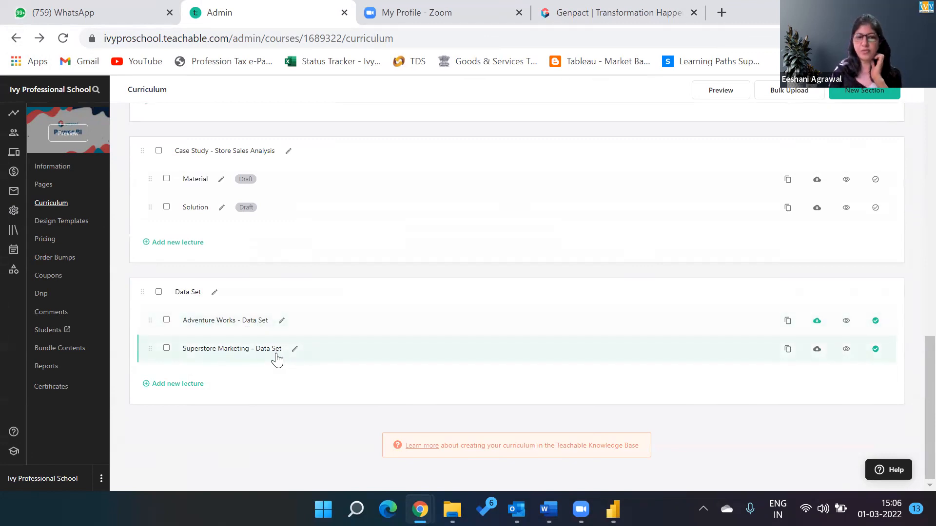
left_click(239, 351)
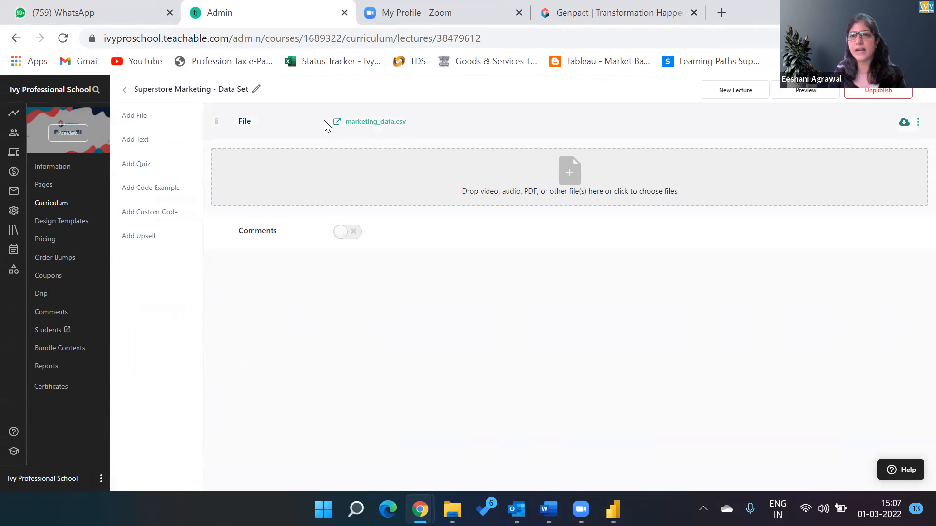
left_click(694, 12)
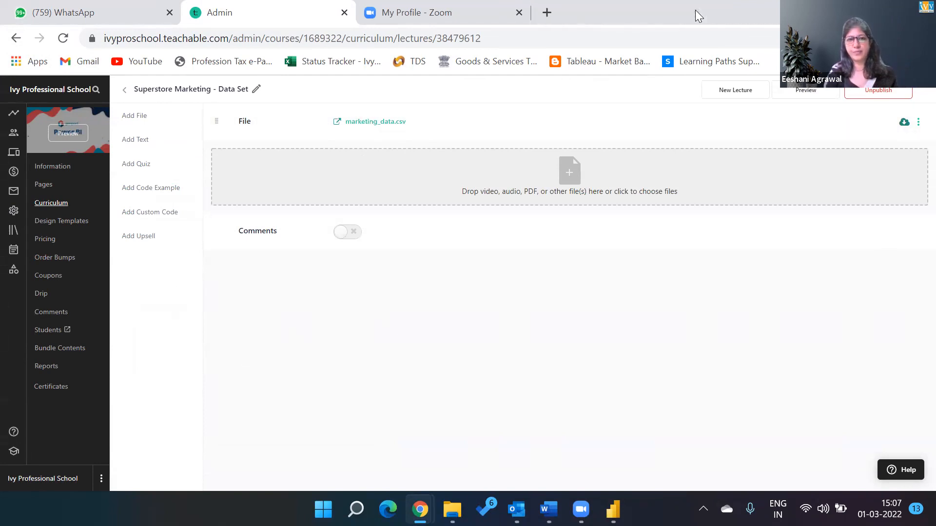
- Switch back to Power BI Desktop and review the fields of the AW_Sales table, collapsing it again
key("alt+Tab")
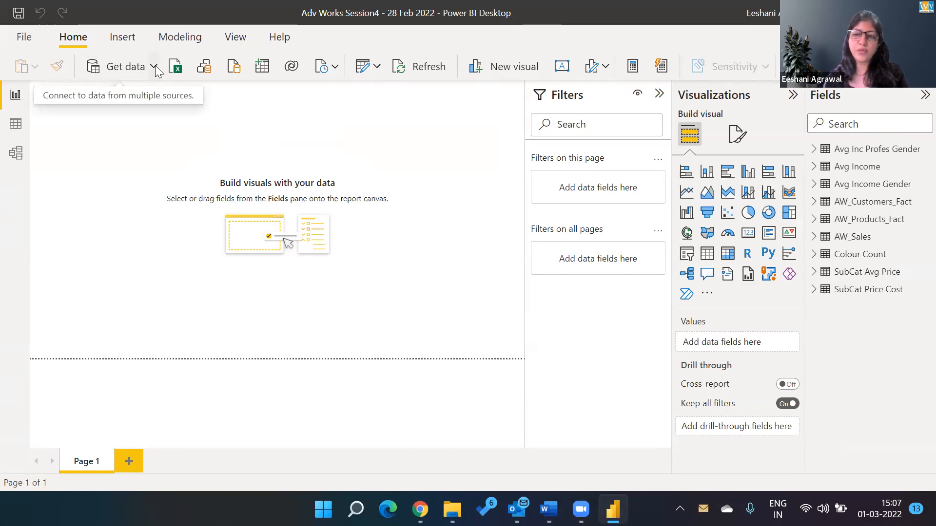
left_click(822, 241)
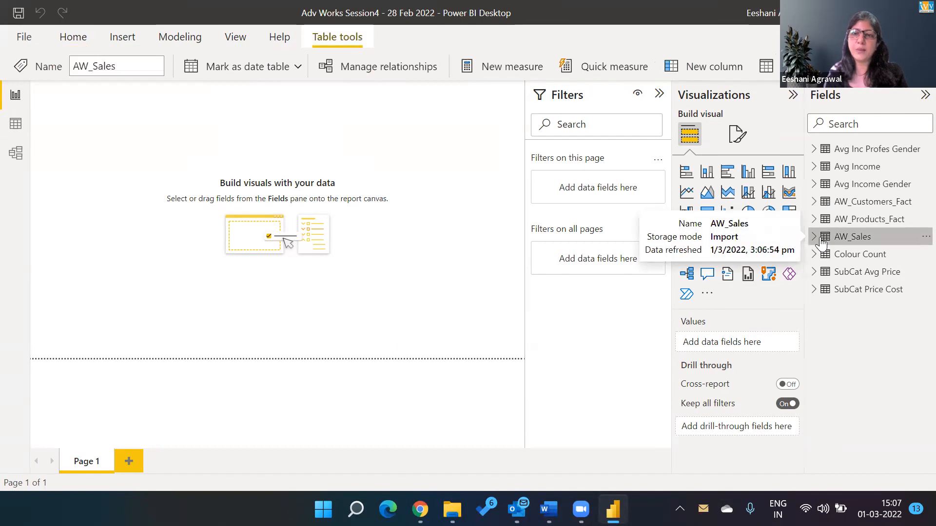
left_click(811, 239)
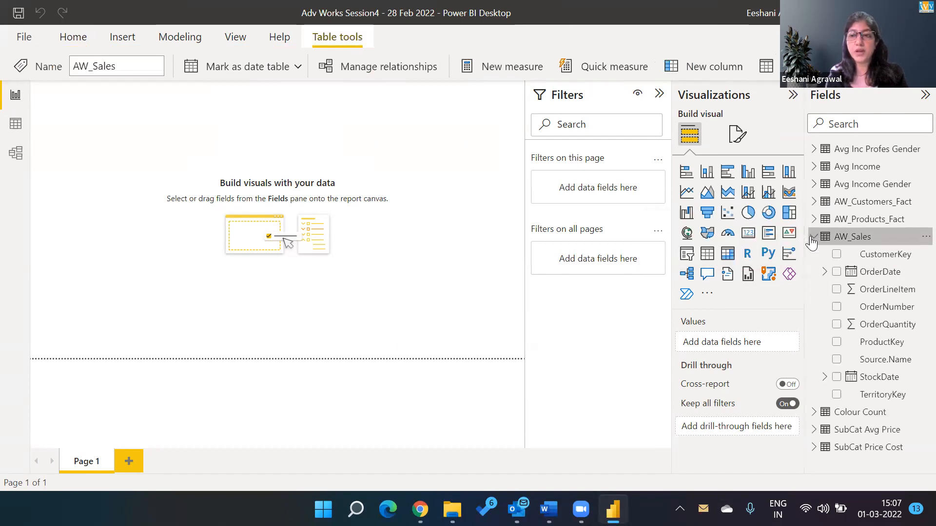
left_click(813, 237)
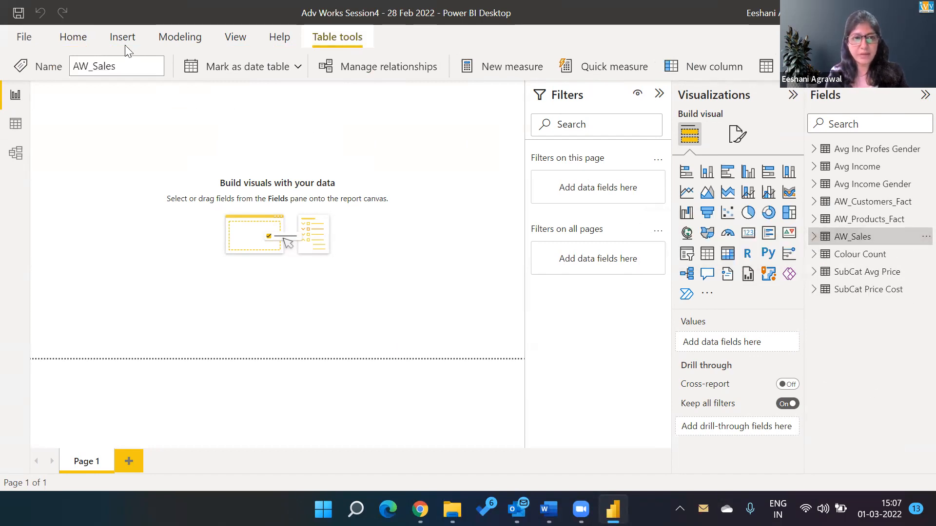
left_click(76, 35)
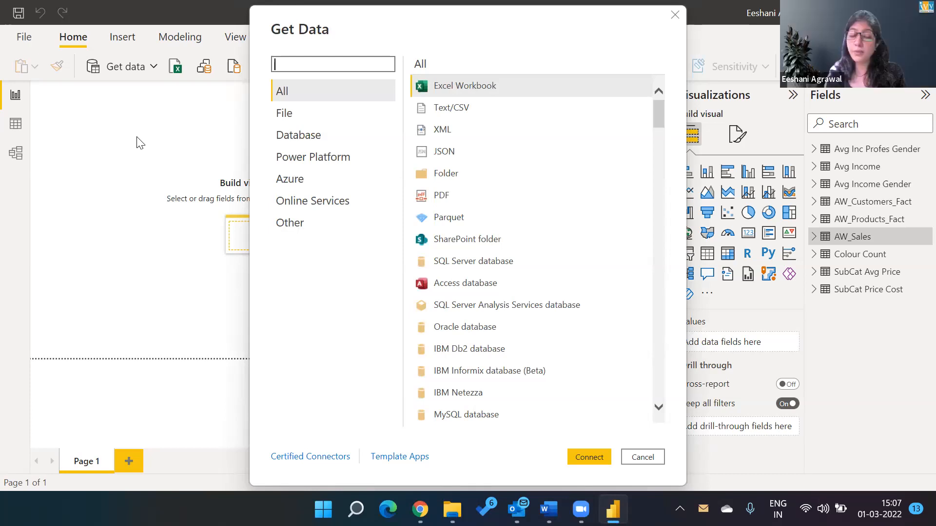
key("Escape")
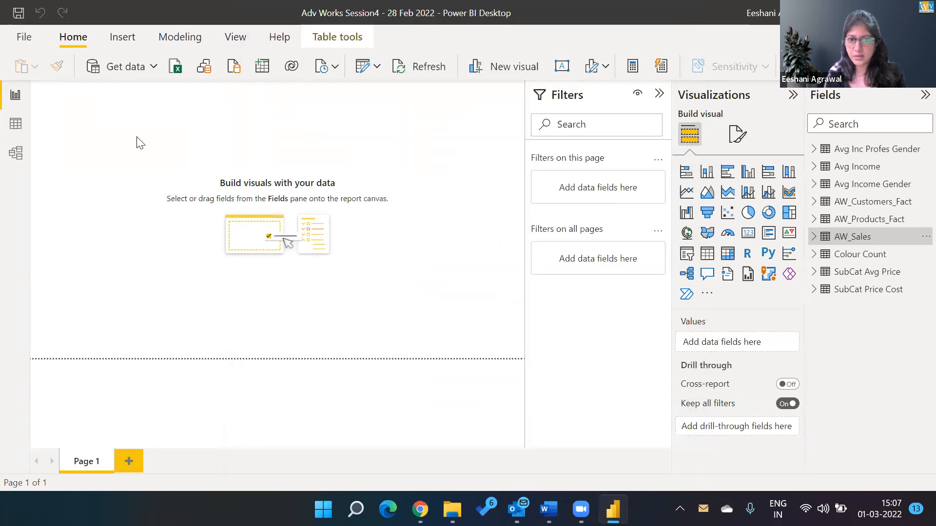
left_click(452, 509)
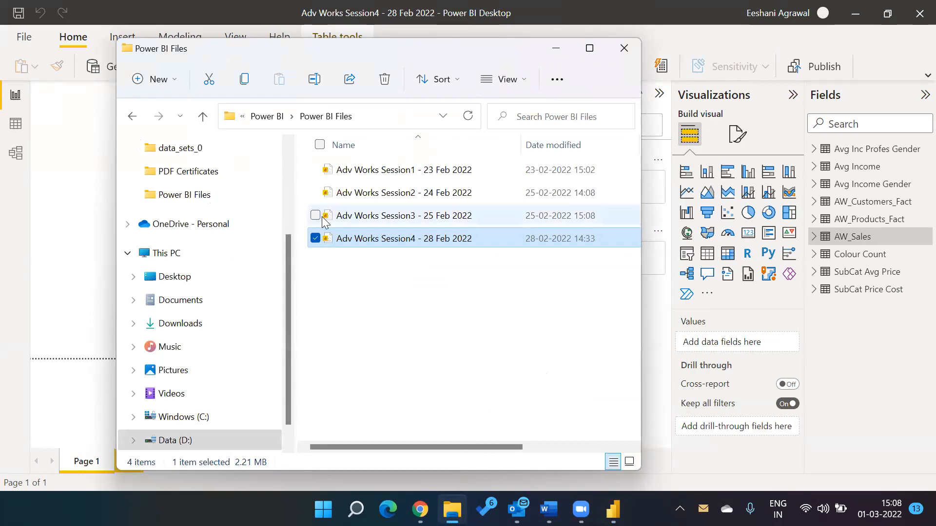
left_click(625, 48)
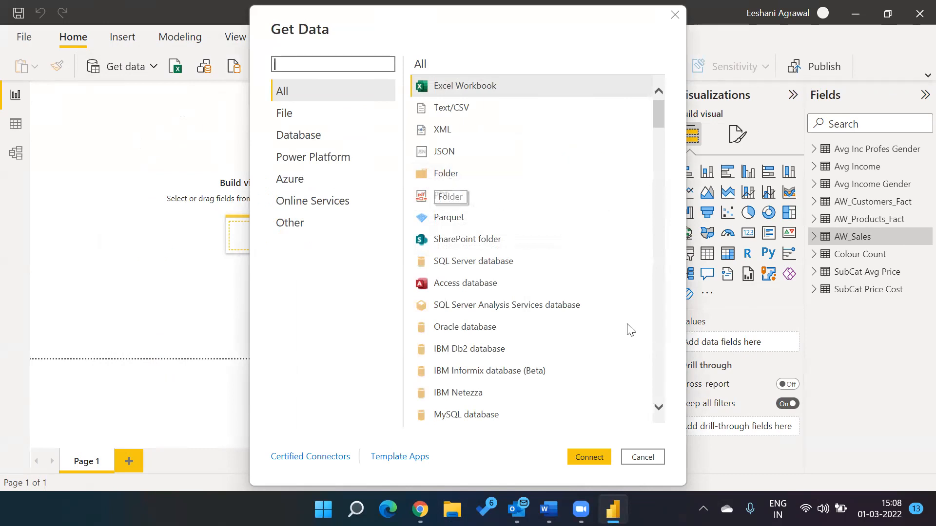
left_click(640, 460)
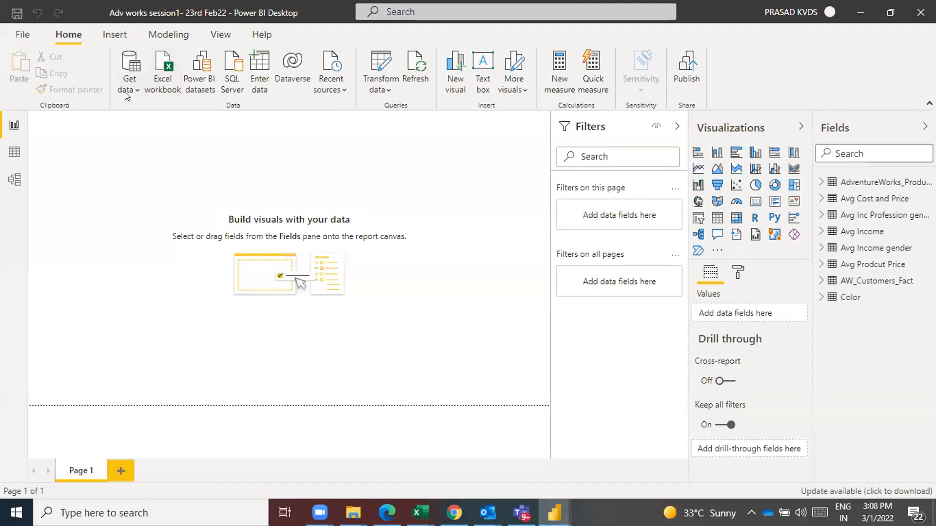
- Start a new data import in Adv works session1- 23rd Feb22 using Folder as the source type
left_click(127, 92)
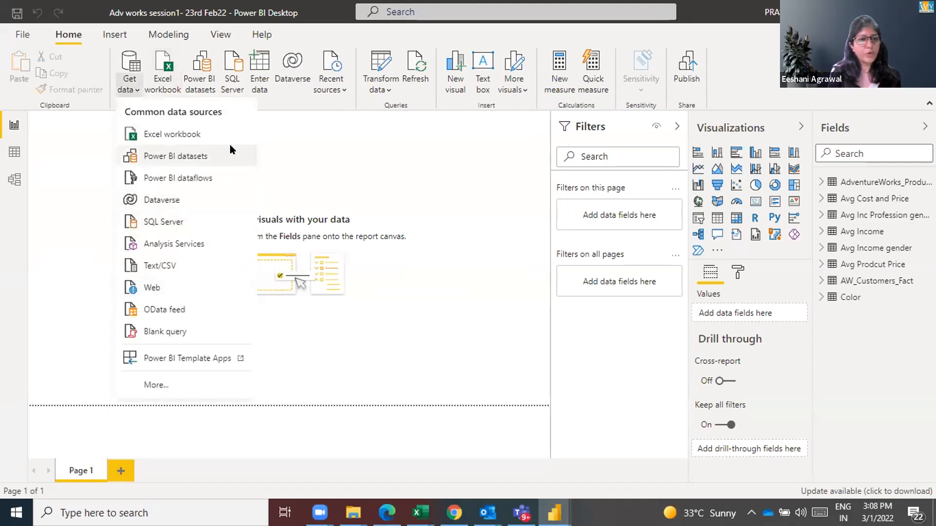
left_click(135, 386)
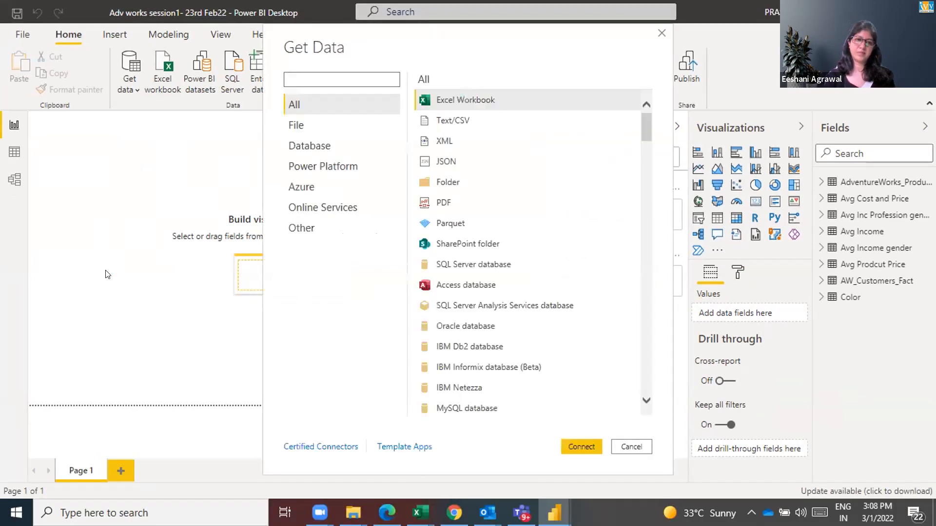
left_click(552, 185)
double_click(553, 187)
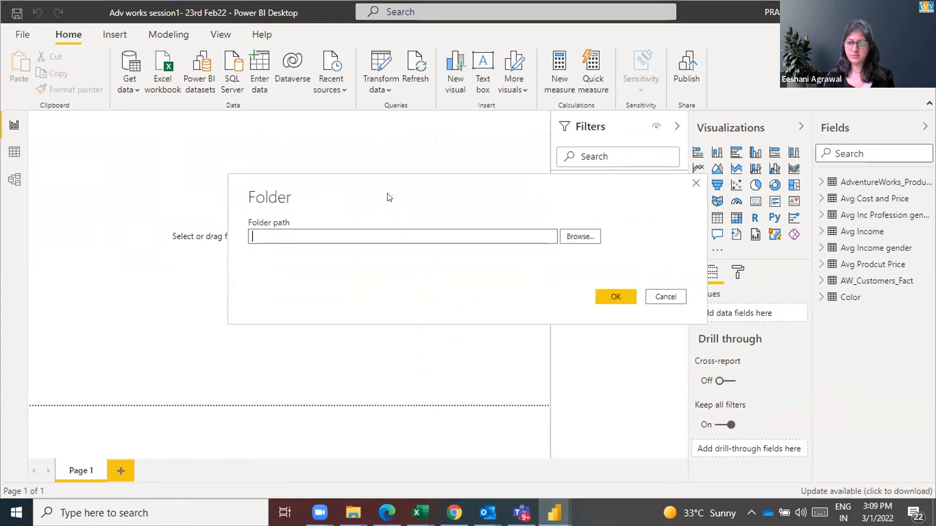
- Switch to the Power BI folder in File Explorer and open the AW_Sales folder nested inside its AW_Sales subfolder
mouse_move(353, 512)
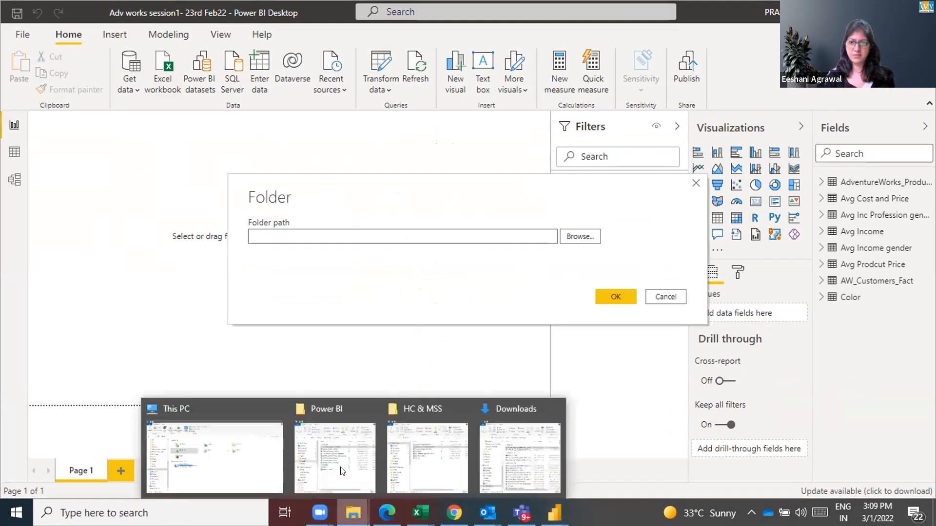
left_click(344, 448)
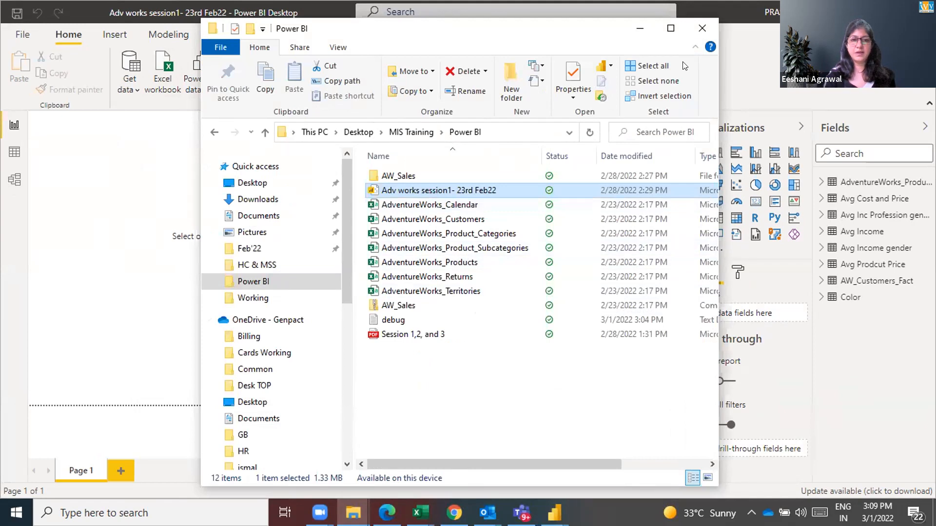
left_click(544, 138)
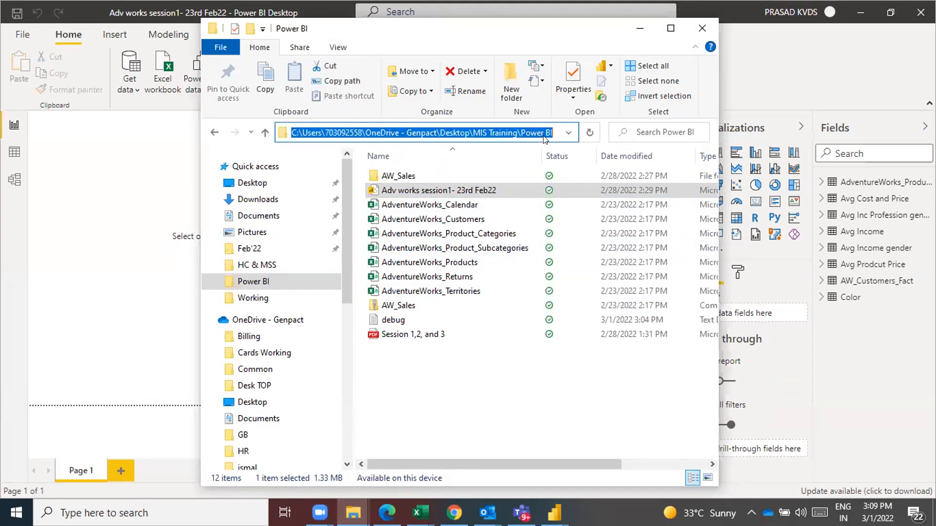
key("alt+Tab")
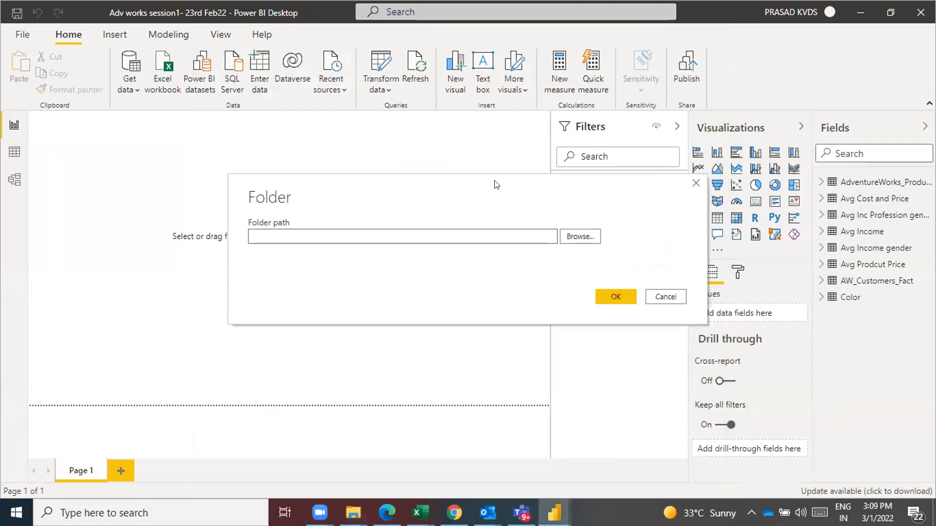
key("alt+Tab")
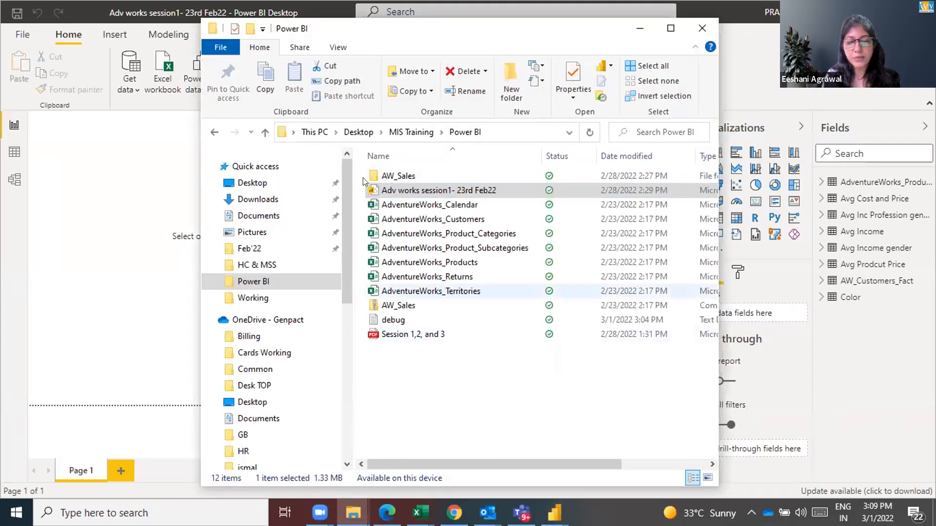
double_click(377, 172)
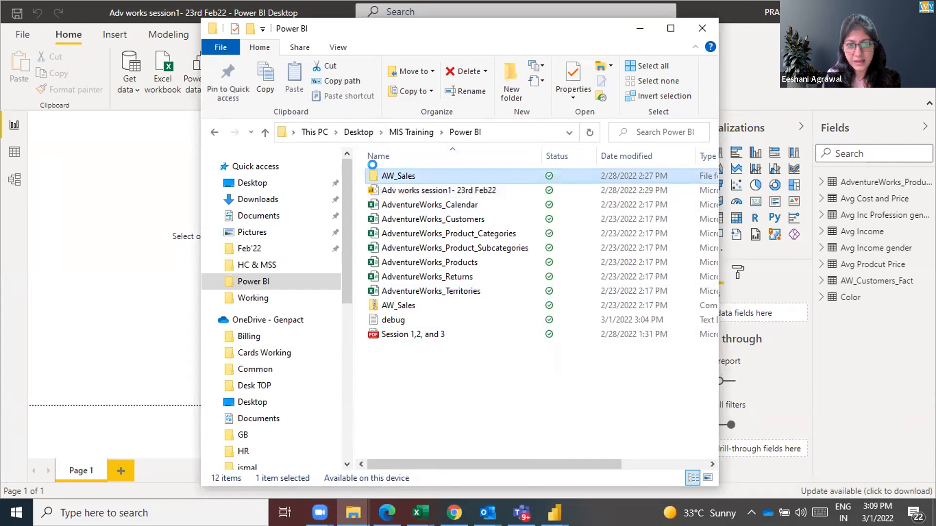
left_click(384, 173)
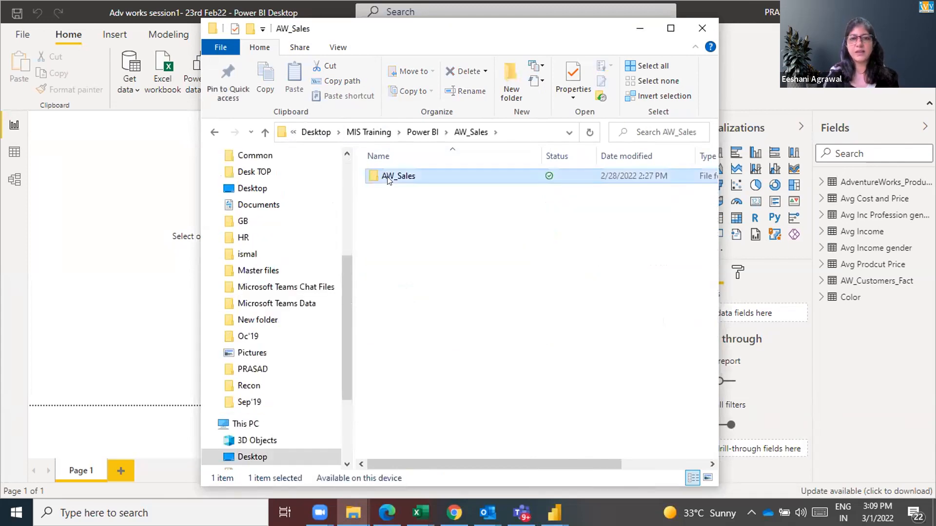
double_click(384, 174)
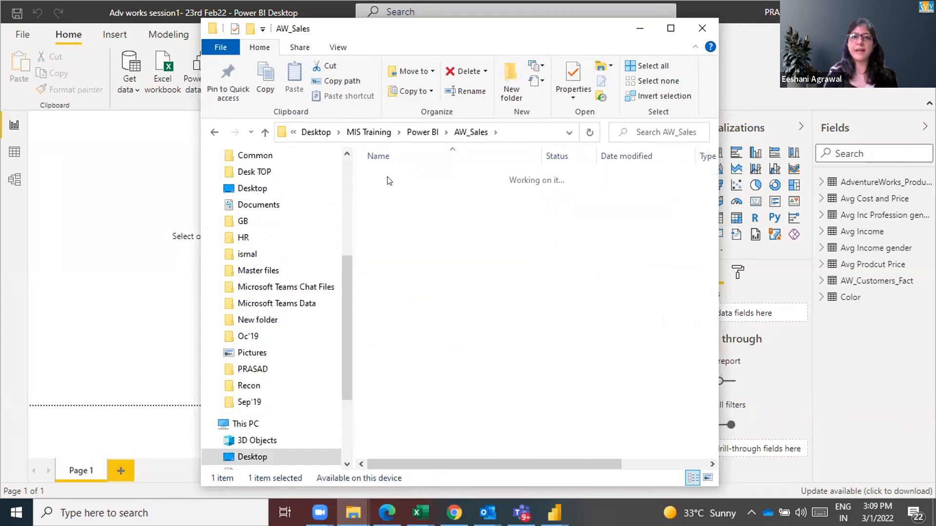
- Try to import from the nested AW_Sales folder using its copied path as the folder path, and cancel at the file preview
left_click(518, 130)
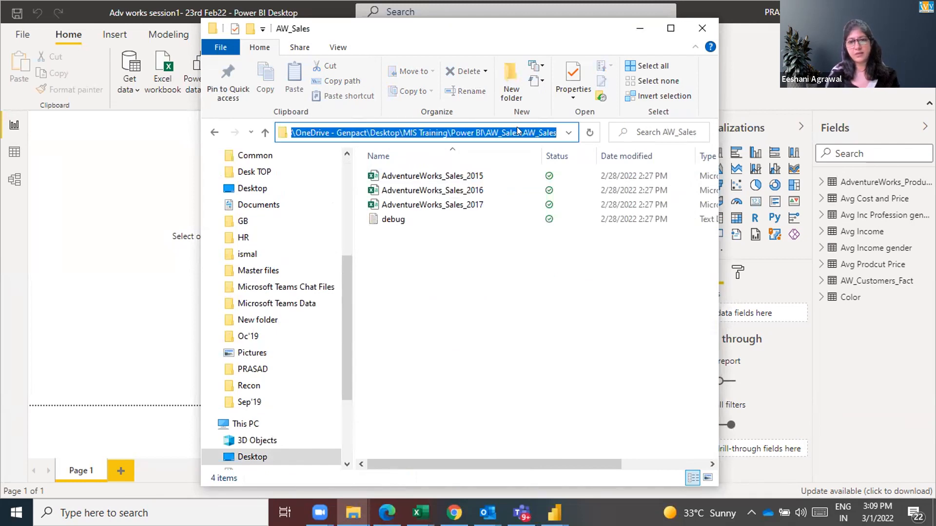
key("ctrl+c")
key("alt+Tab")
key("ctrl+v")
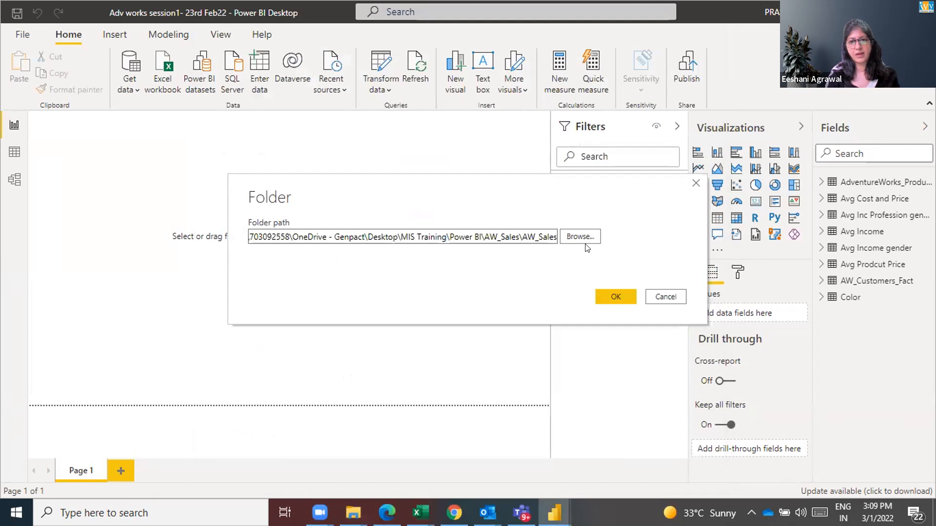
left_click(614, 297)
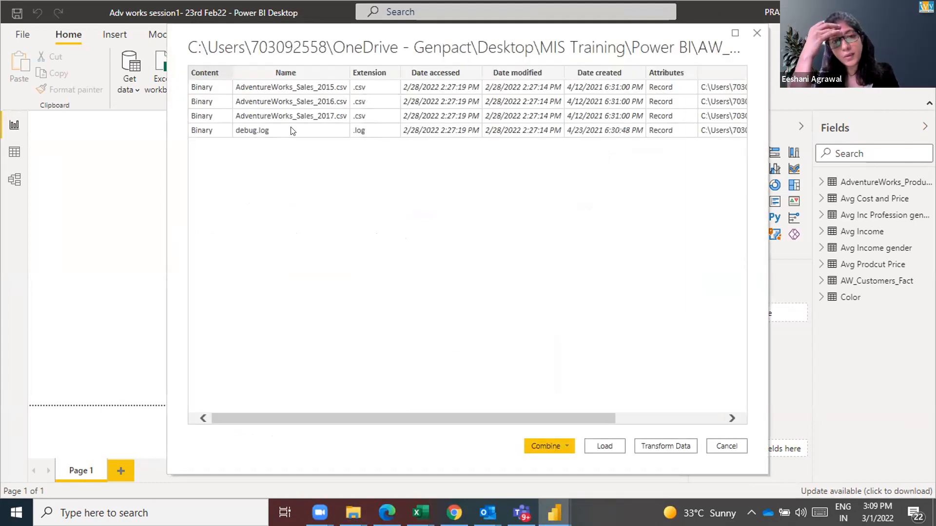
left_click(726, 446)
- Switch to File Explorer and delete the debug file from the nested AW_Sales folder
key("alt+Tab")
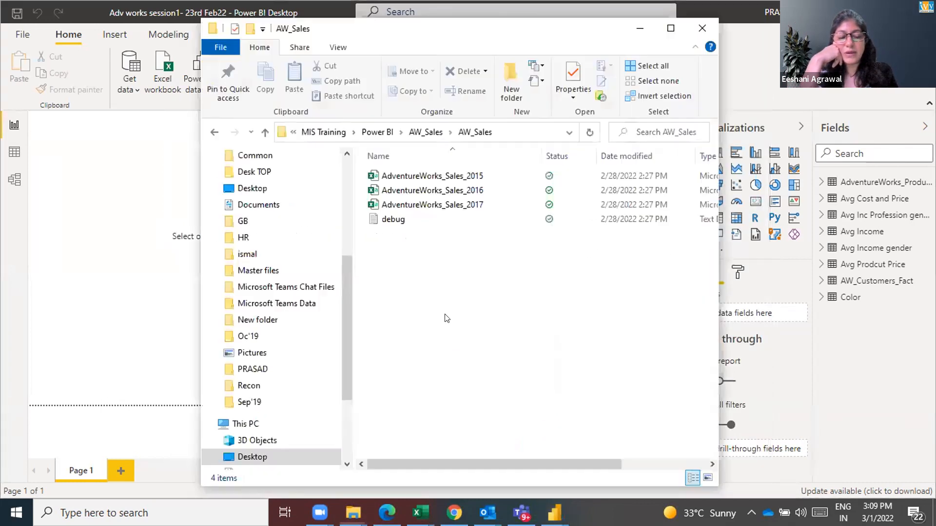
left_click(396, 224)
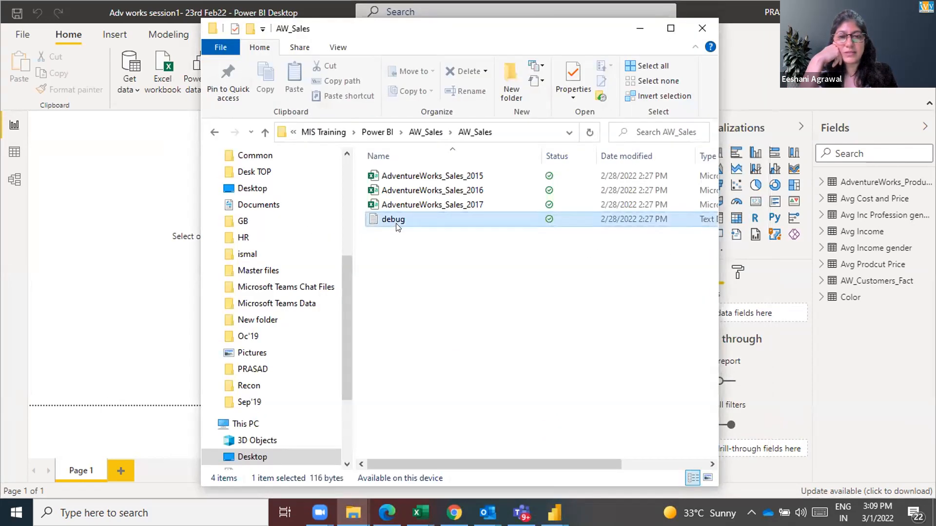
right_click(398, 228)
left_click(467, 454)
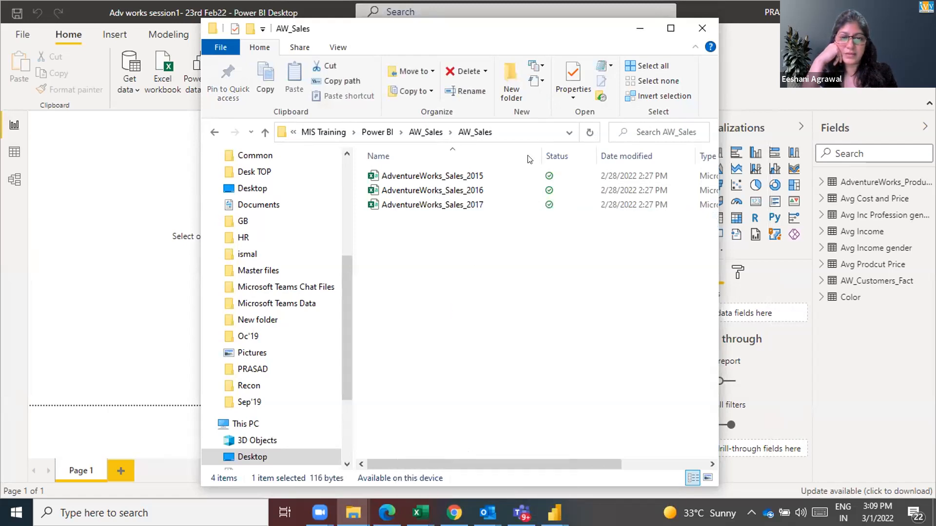
- Copy the nested AW_Sales folder's path and use it as the source of a new Folder import in Power BI Desktop
left_click(531, 140)
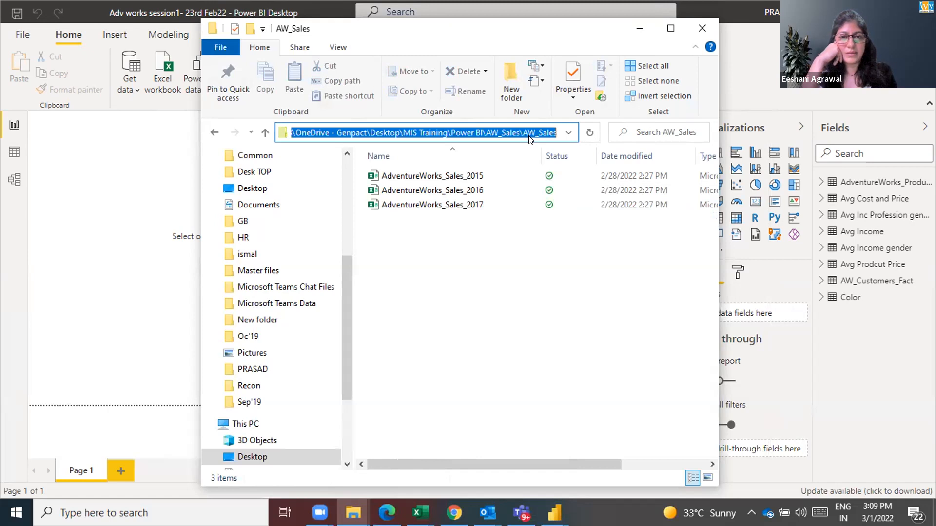
left_click(90, 156)
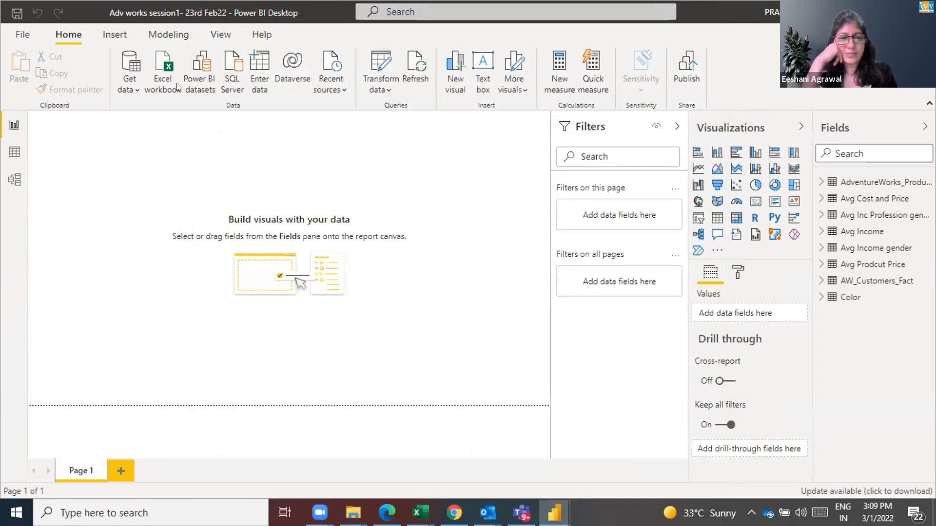
left_click(148, 380)
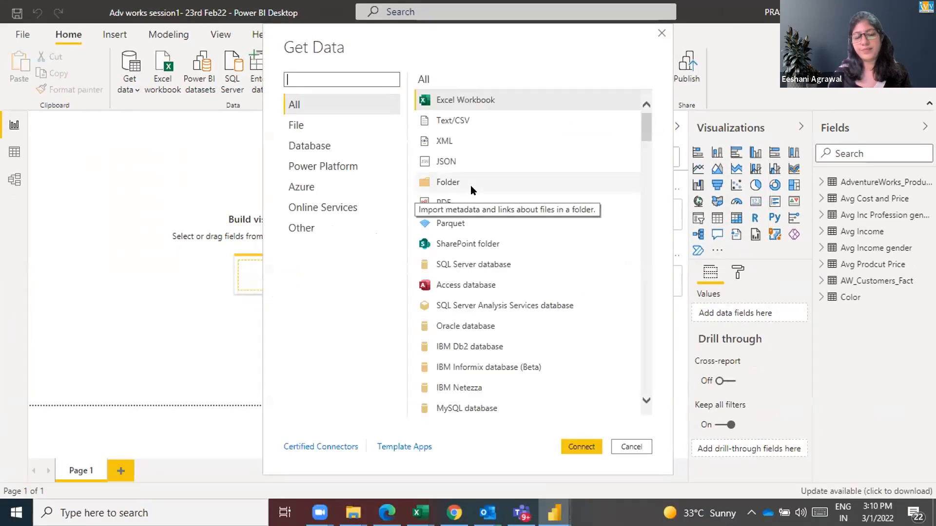
key("Escape")
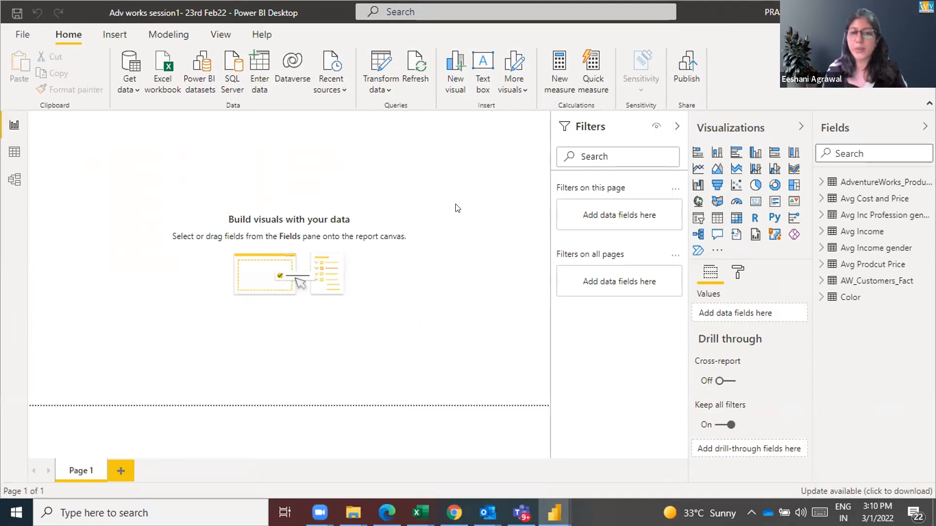
left_click(469, 236)
key("ctrl+v")
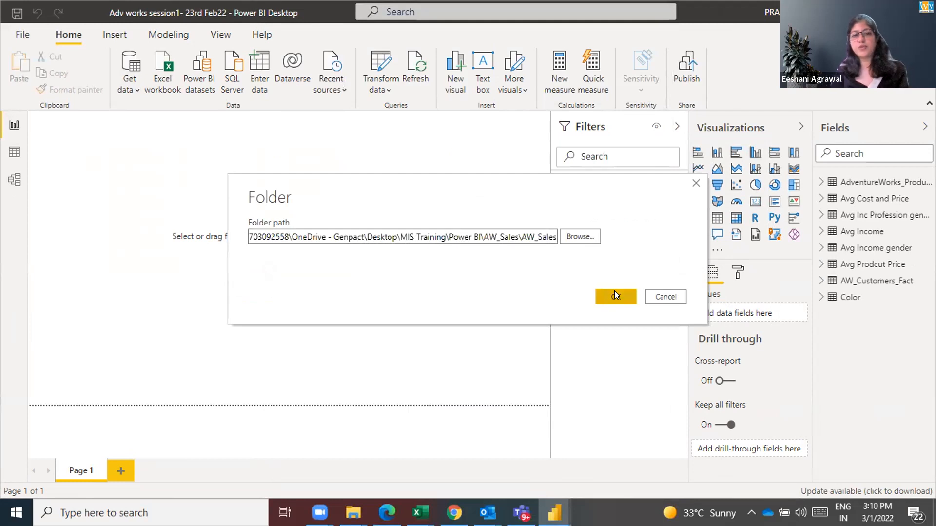
left_click(615, 293)
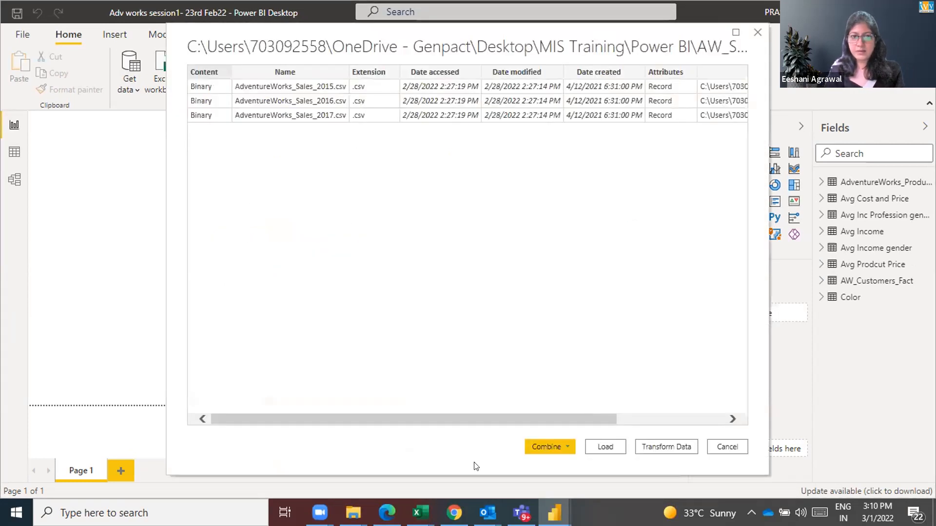
- Combine and transform the AdventureWorks sales files using First file as the sample and comma as the delimiter, and open the AW_Sales query
left_click(563, 444)
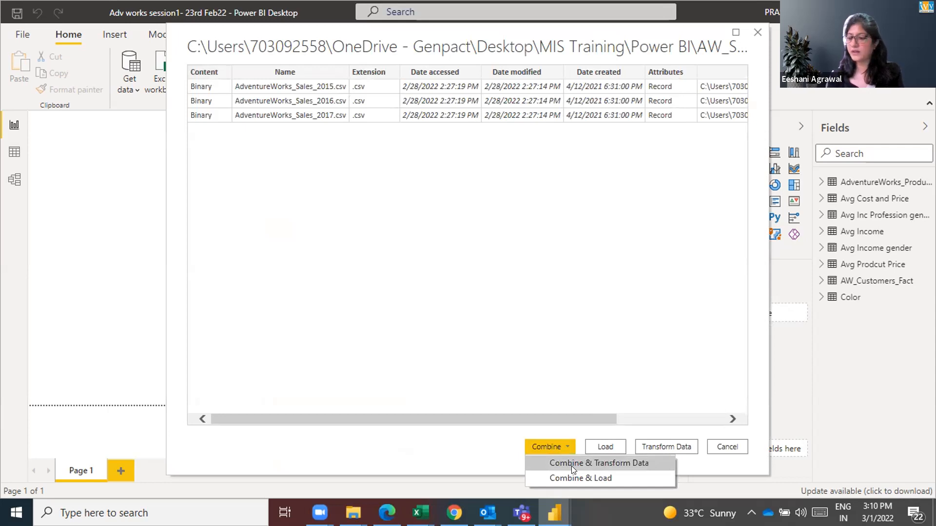
left_click(572, 466)
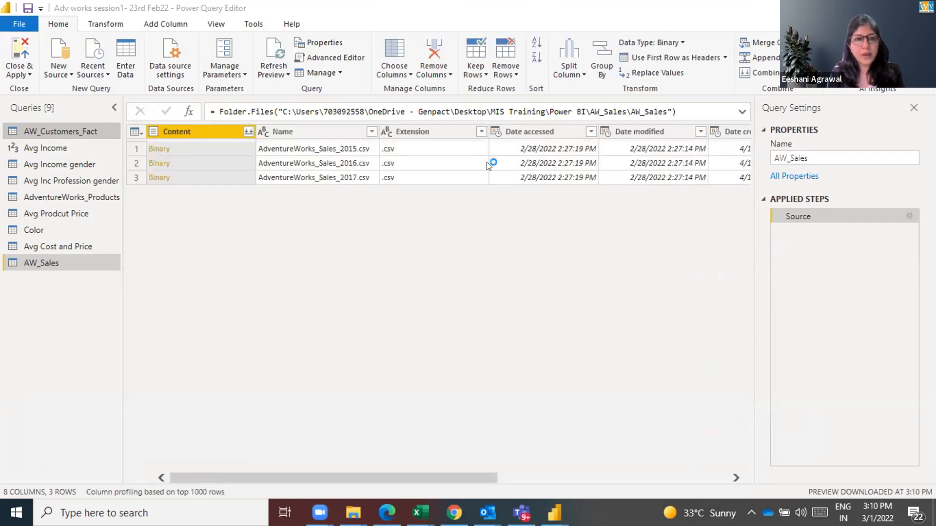
key("alt+Tab")
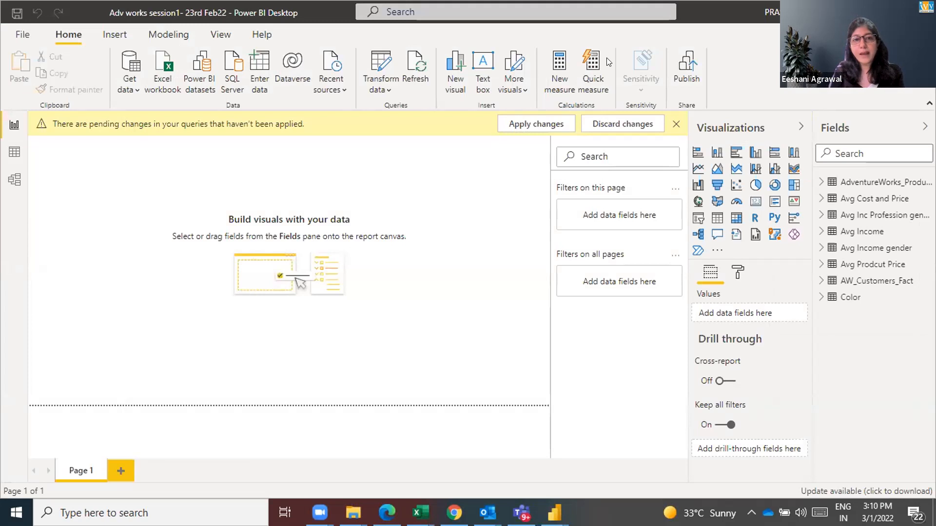
key("alt+Tab")
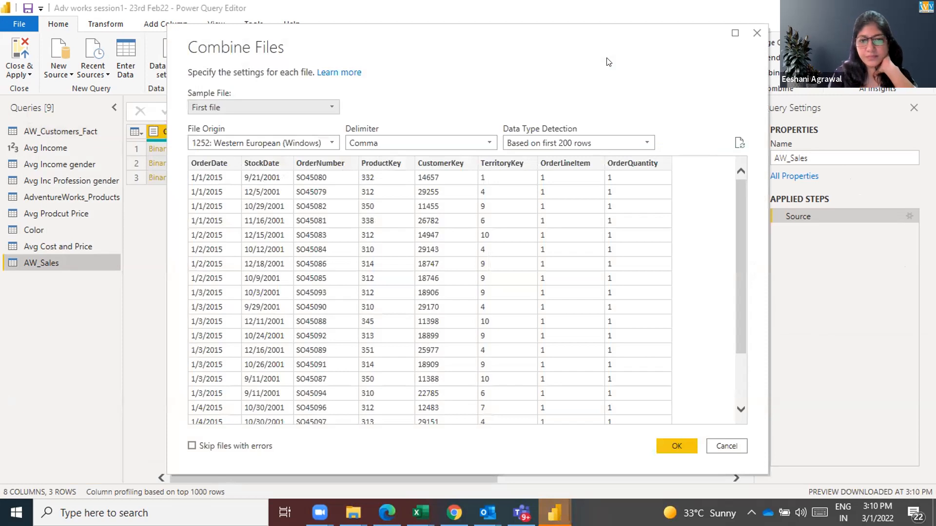
left_click(671, 452)
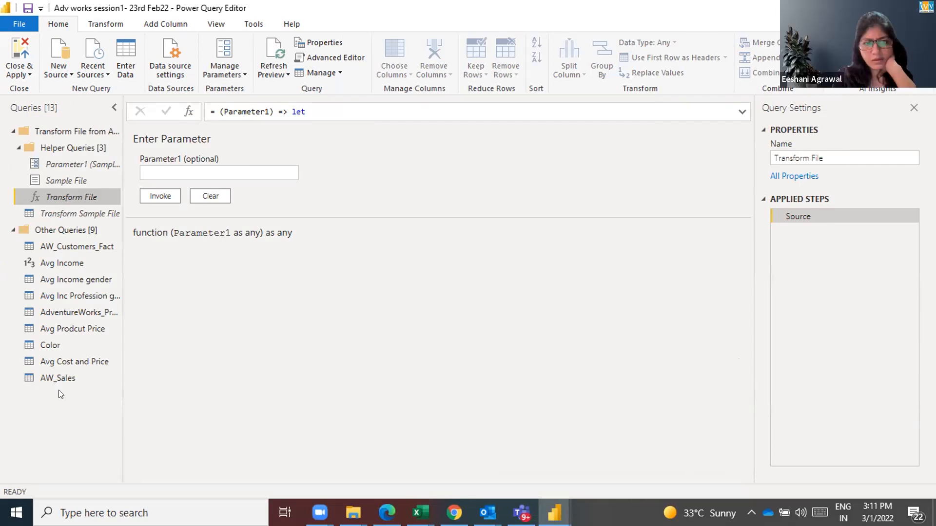
left_click(70, 380)
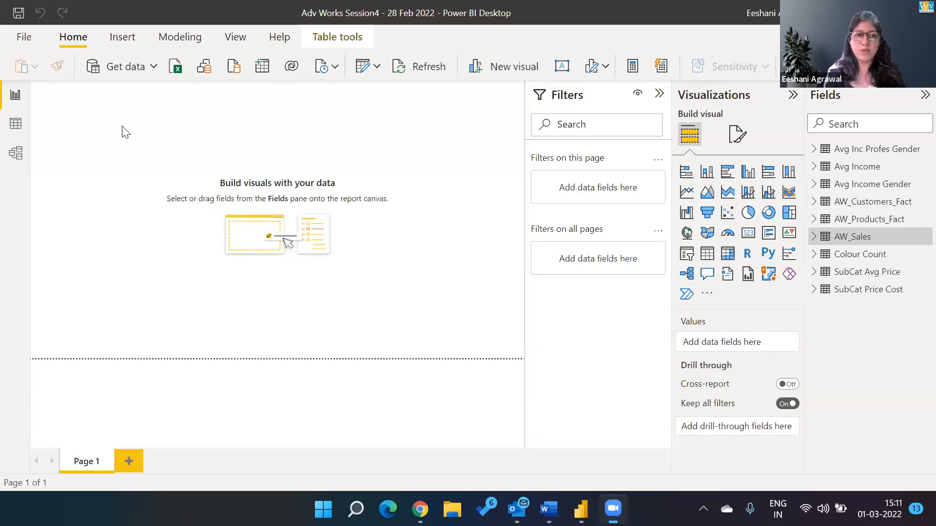
- Start a Folder data import in the Adv Works Session4 - 28 Feb 2022 report
left_click(119, 66)
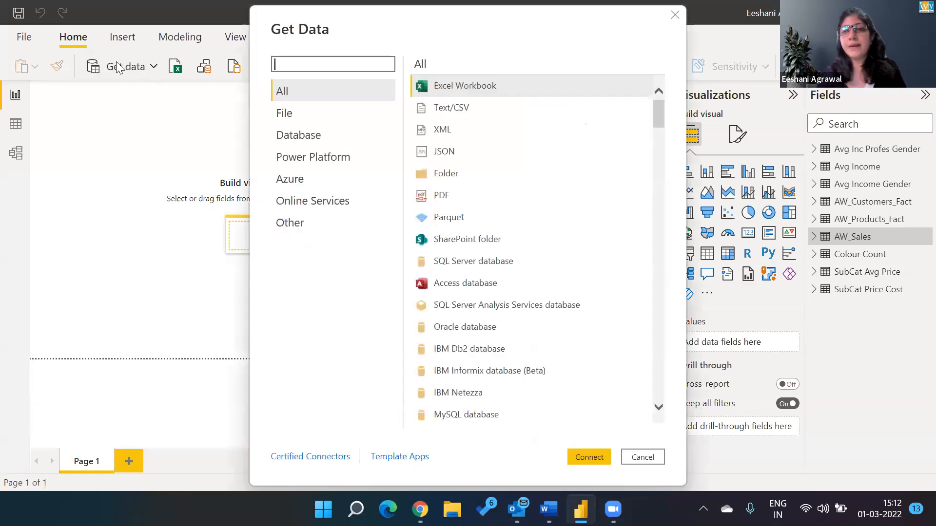
left_click(441, 176)
left_click(599, 462)
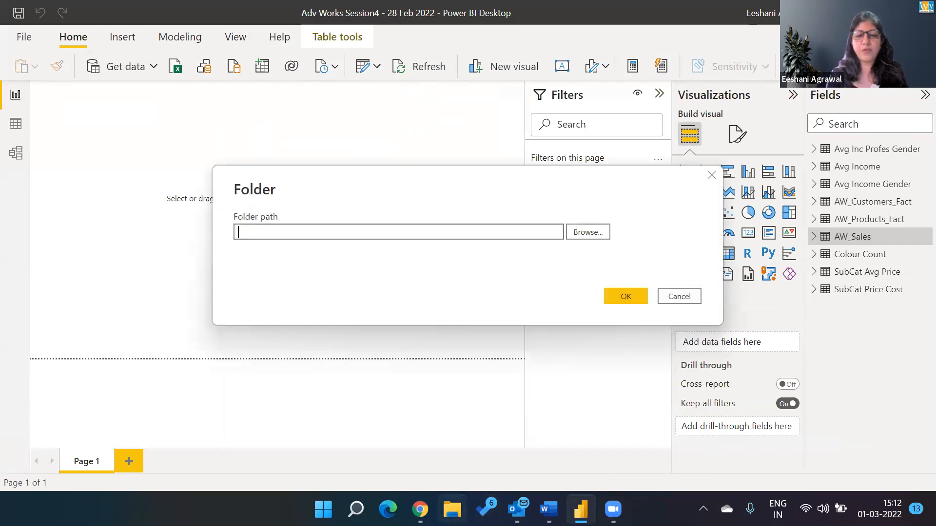
- Switch to File Explorer, open Power BI Files, and go up to the parent folder on Data (D:) that contains Companies
left_click(453, 509)
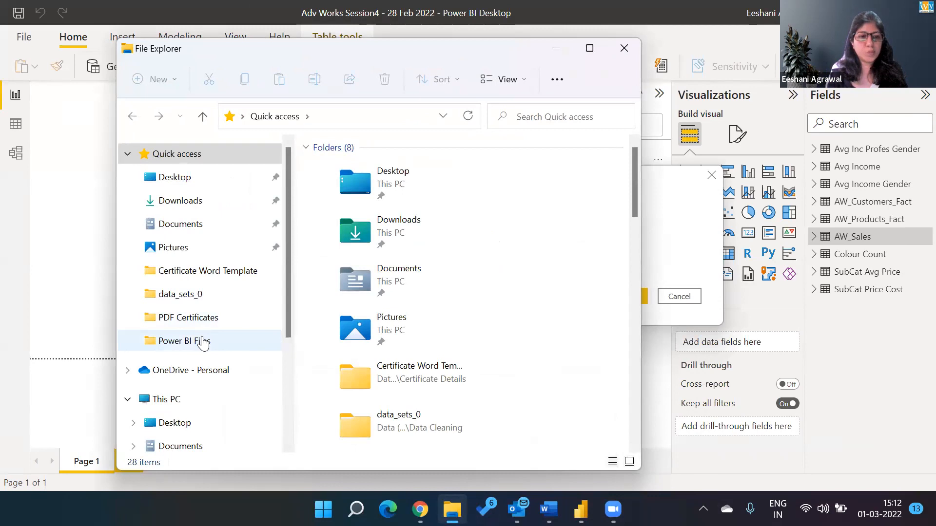
left_click(202, 341)
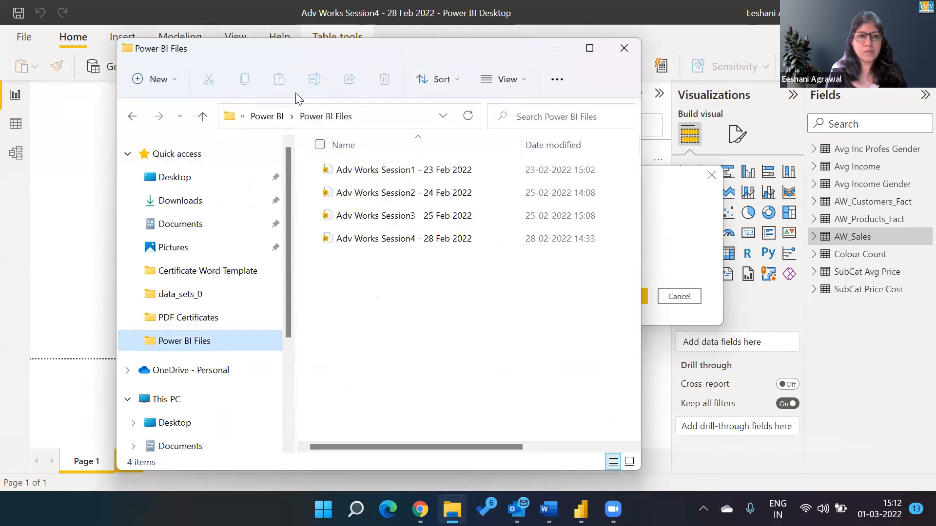
left_click(264, 116)
left_click(264, 116)
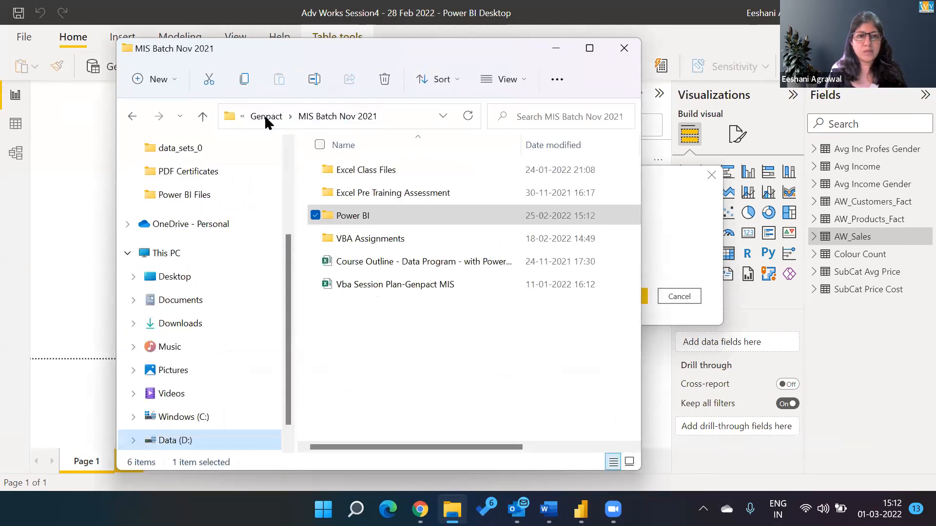
left_click(264, 116)
left_click(334, 276)
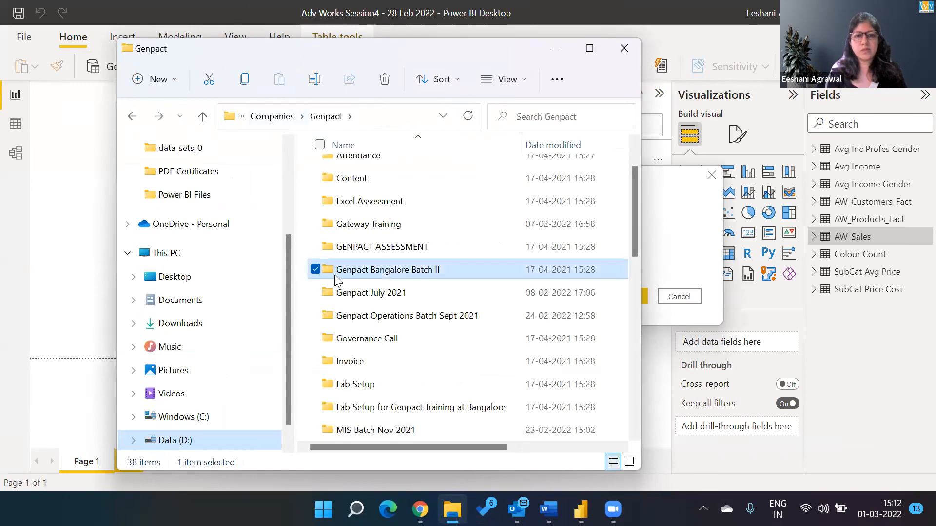
key("alt+Left")
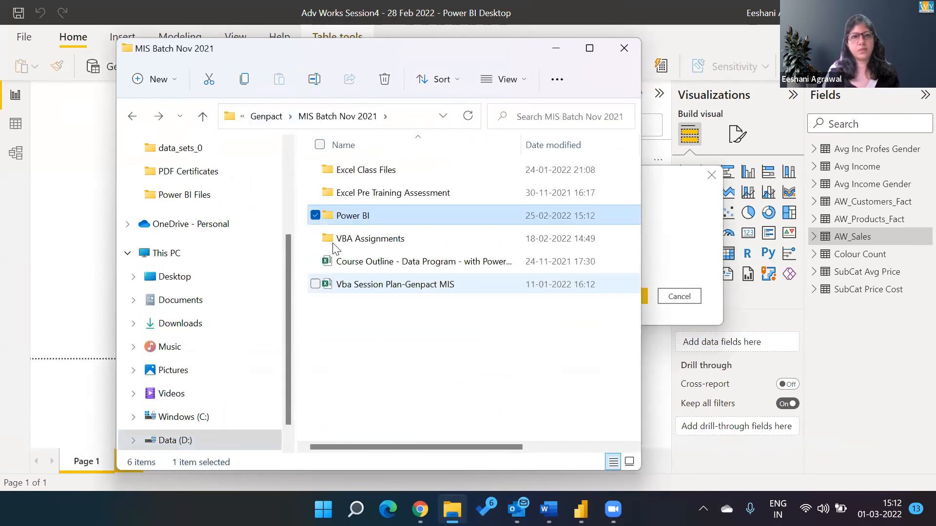
left_click(267, 122)
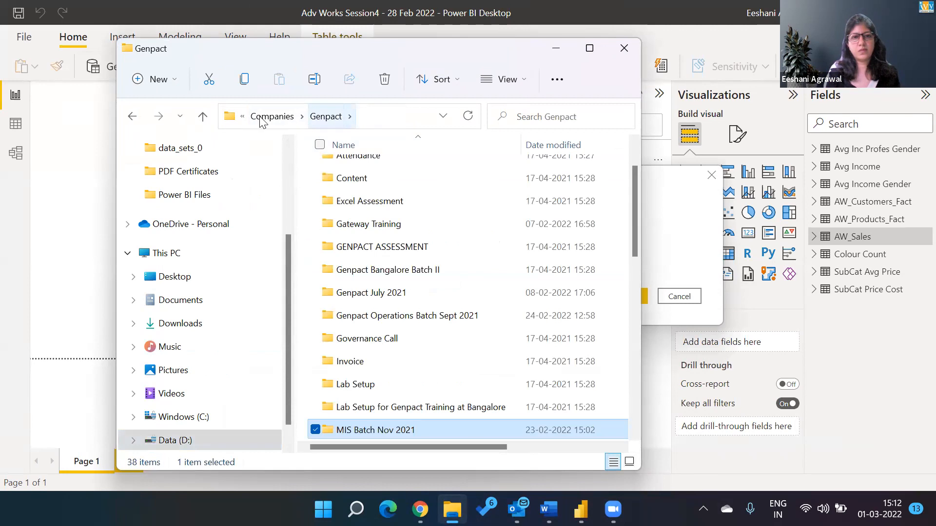
left_click(258, 121)
left_click(259, 121)
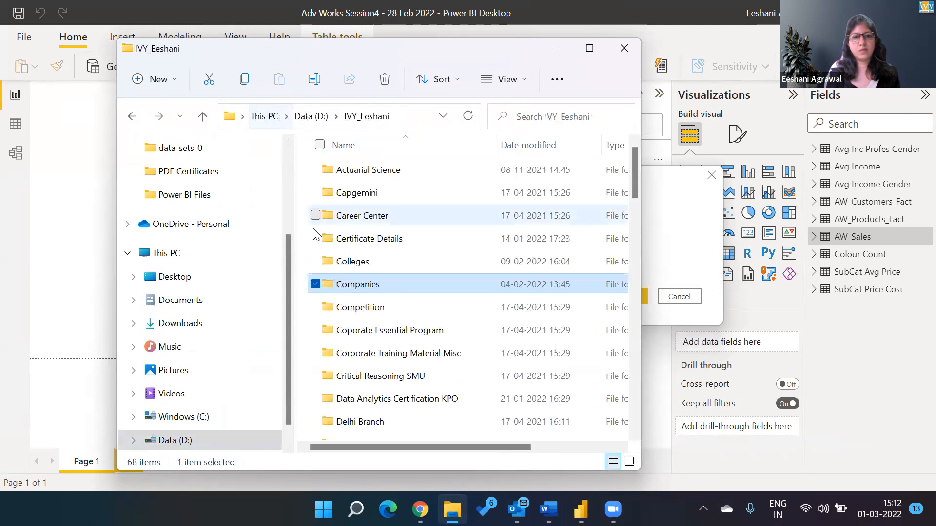
- Open the Data Analytics Certification KPO folder, and within it Power BI and Adv Works Data
key("d")
key("Return")
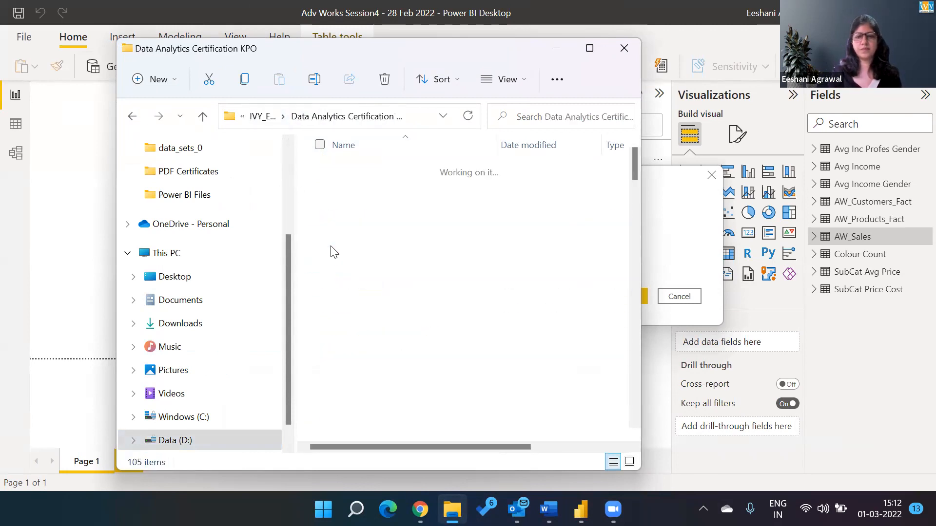
type("po")
key("Return")
key("Return")
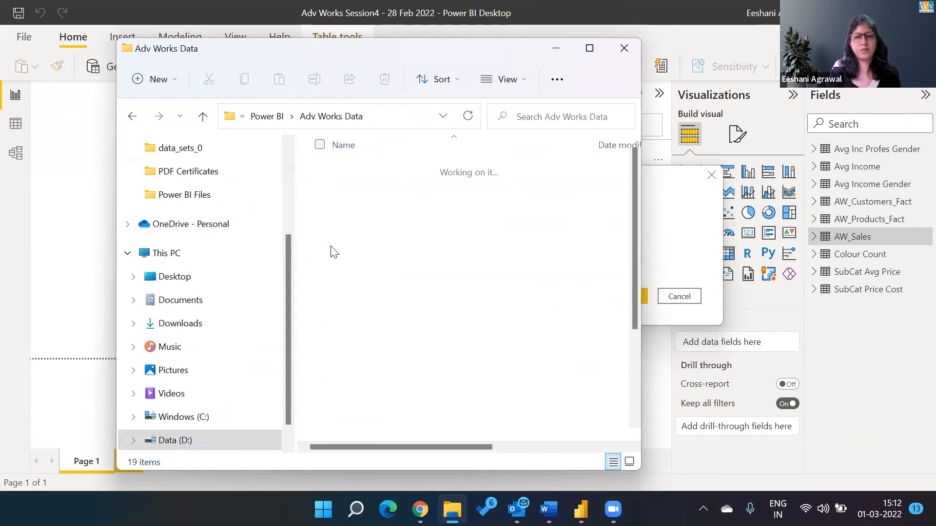
- Open the AW_Sales folder inside AdventureWorks+CSV+Files
key("Down")
key("Down")
key("Down")
key("Return")
key("BackSpace")
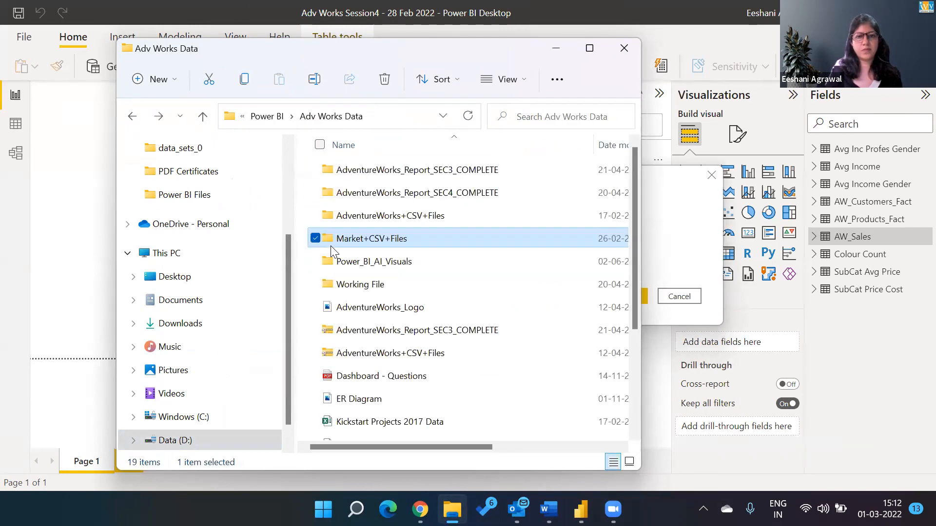
key("Up")
key("Return")
key("Down")
key("Up")
key("Return")
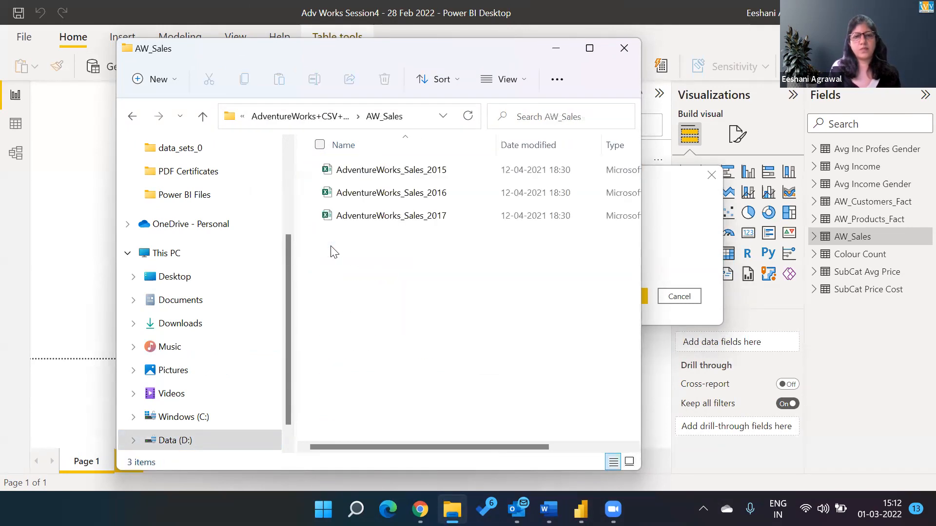
- Use the AW_Sales folder path as the source of the Folder import in Power BI Desktop and load the file list without combining
left_click(410, 116)
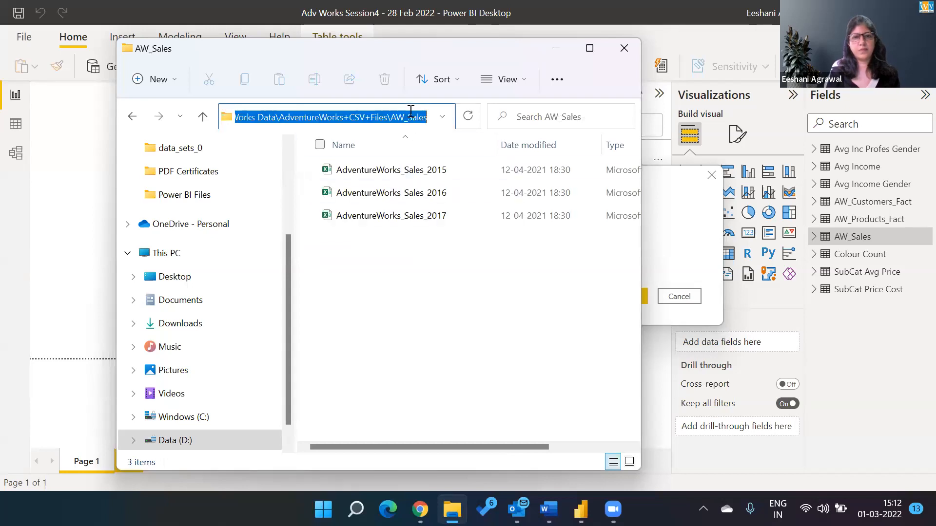
key("alt+Tab")
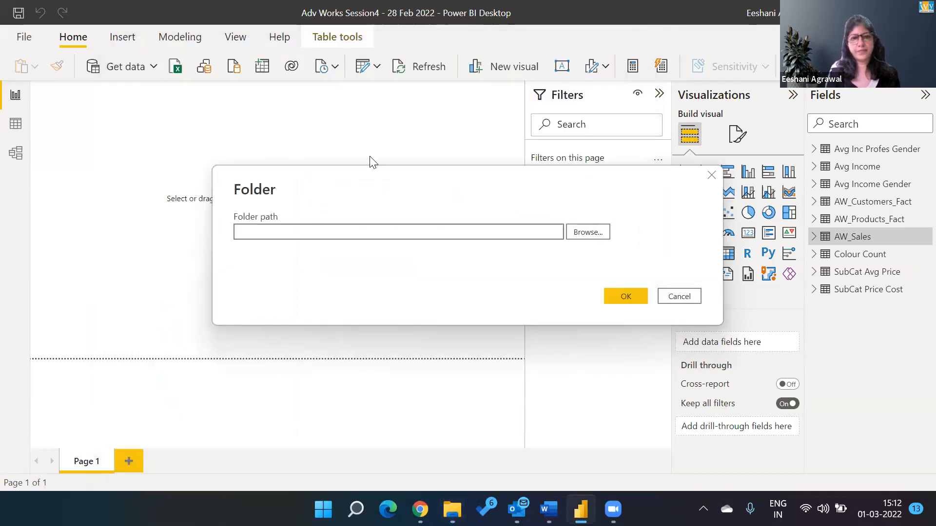
left_click(343, 230)
key("ctrl+v")
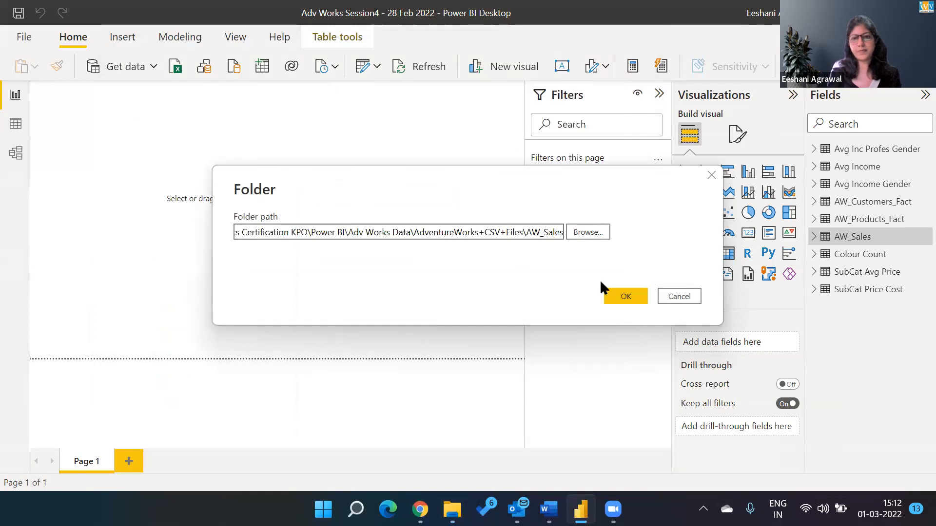
left_click(632, 296)
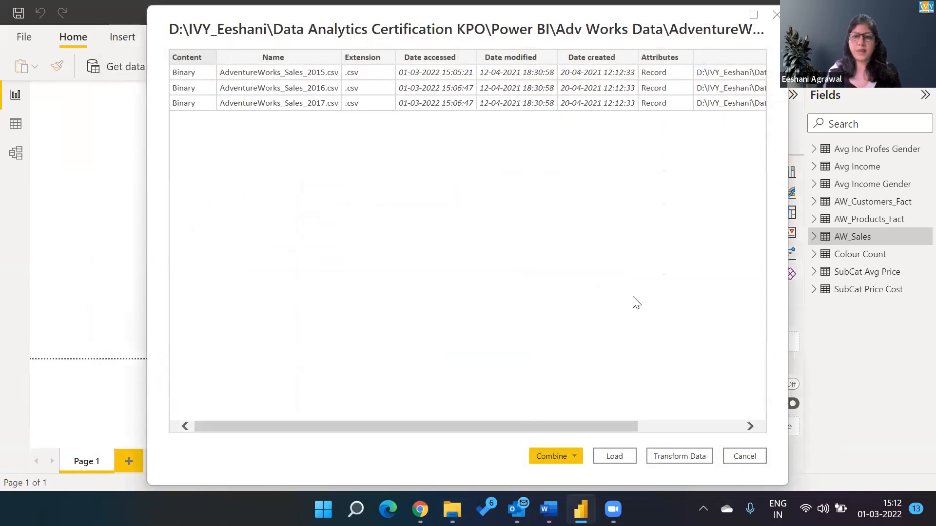
left_click(568, 459)
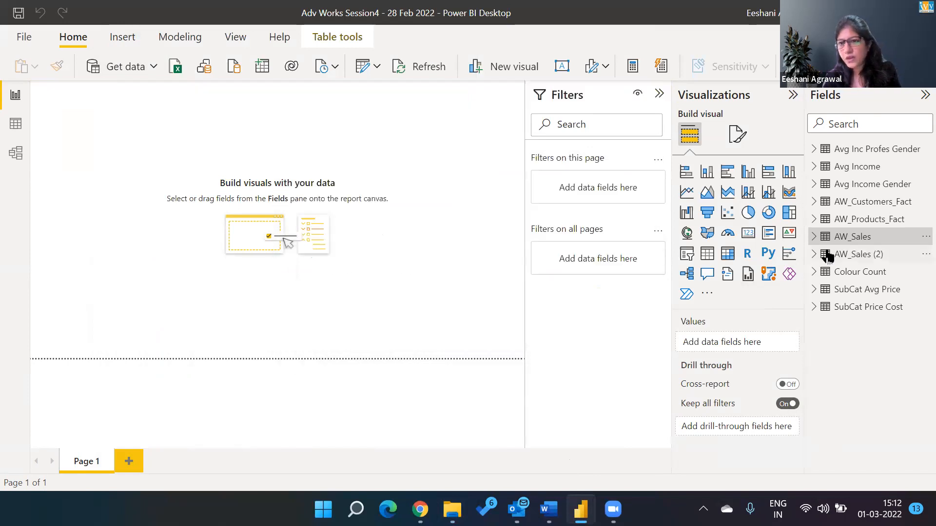
- Compare the fields of AW_Sales and AW_Sales (2), and examine the AW_Sales (2) query in Power Query Editor
left_click(812, 242)
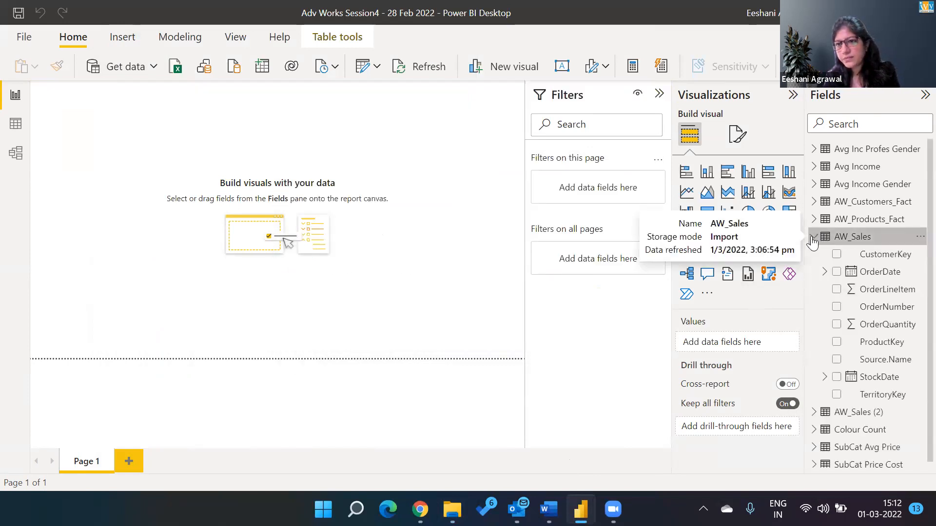
left_click(813, 240)
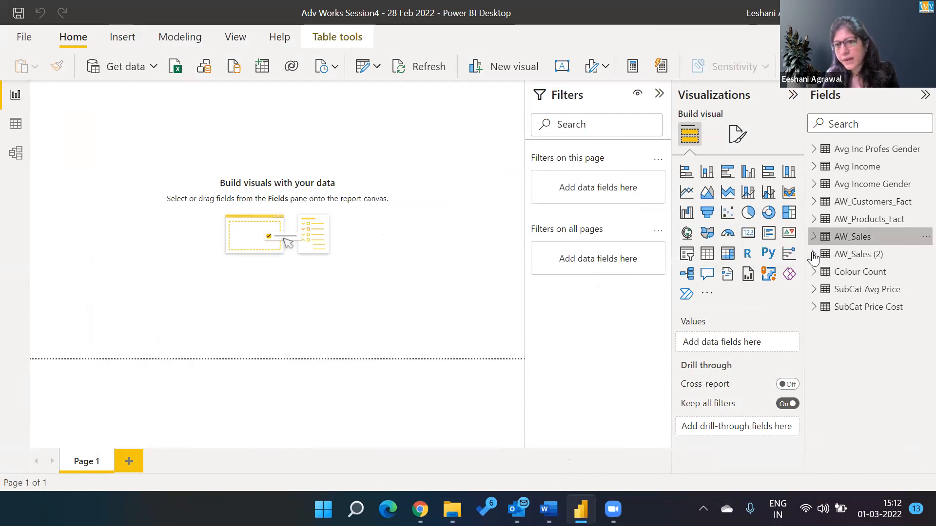
left_click(813, 255)
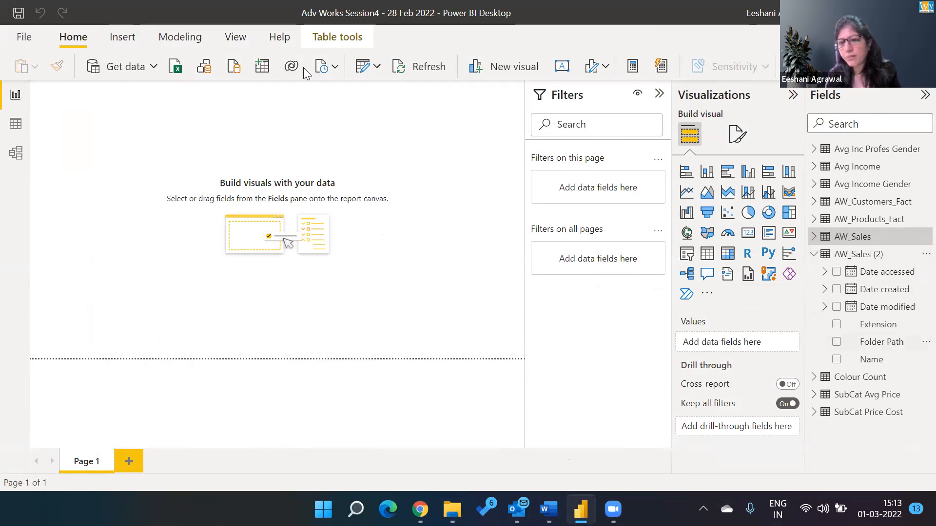
left_click(362, 67)
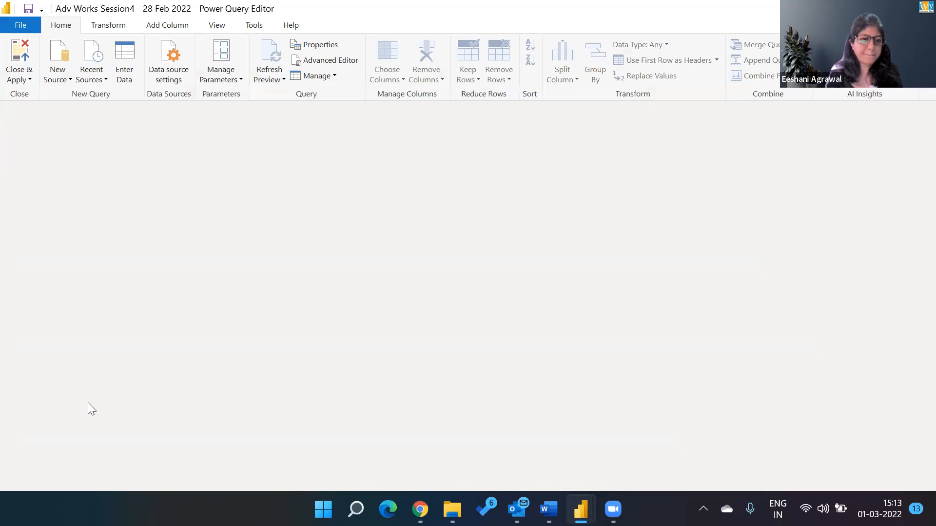
left_click(76, 421)
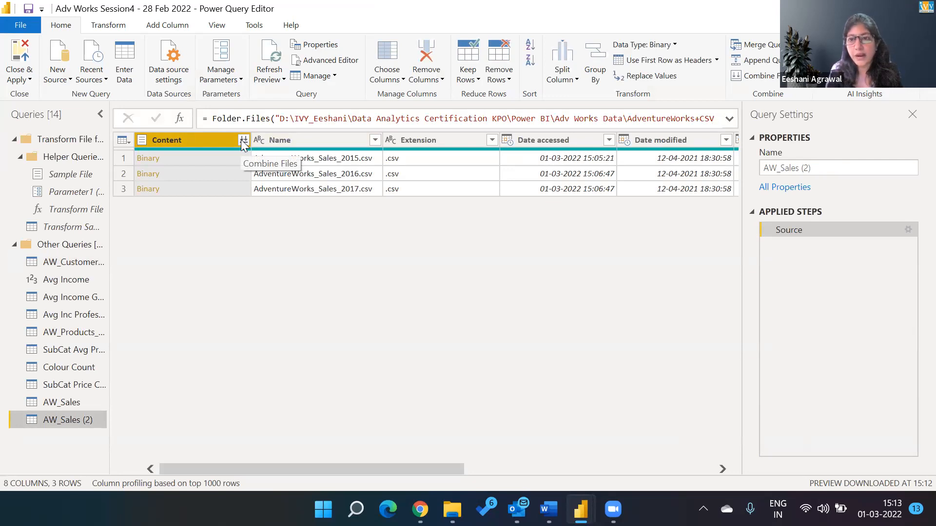
left_click(128, 142)
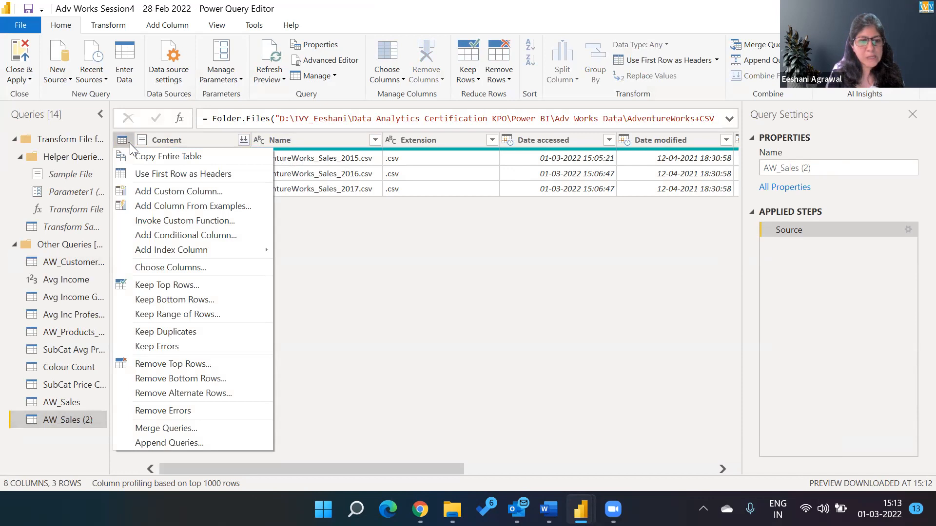
left_click(171, 443)
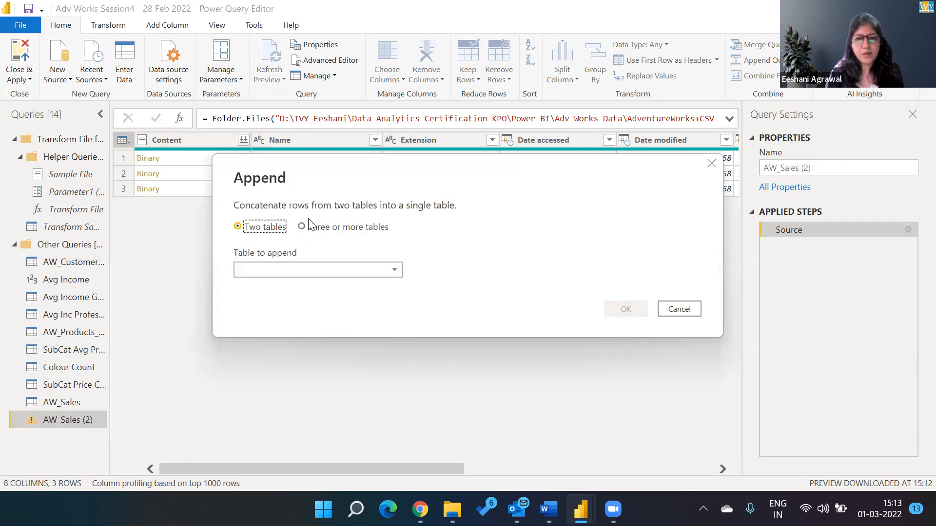
left_click(677, 309)
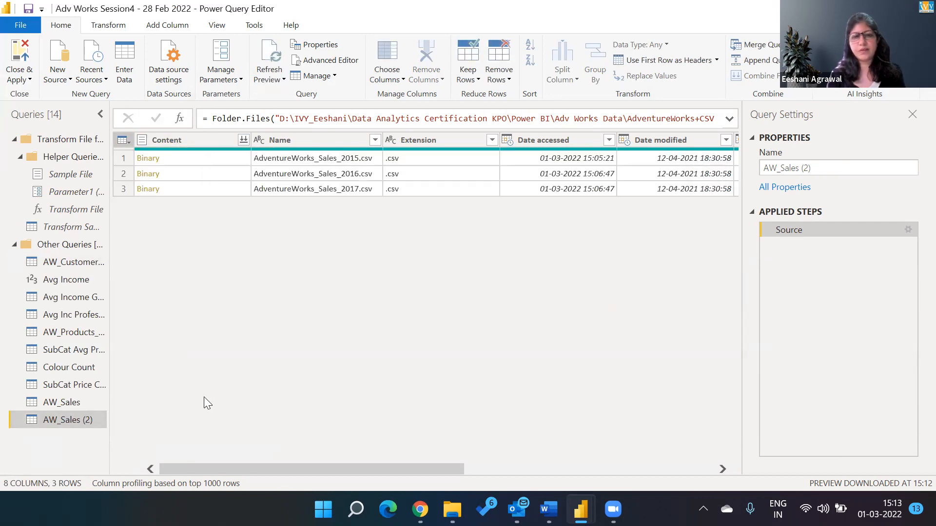
- Delete the AW_Sales (2) query
right_click(75, 419)
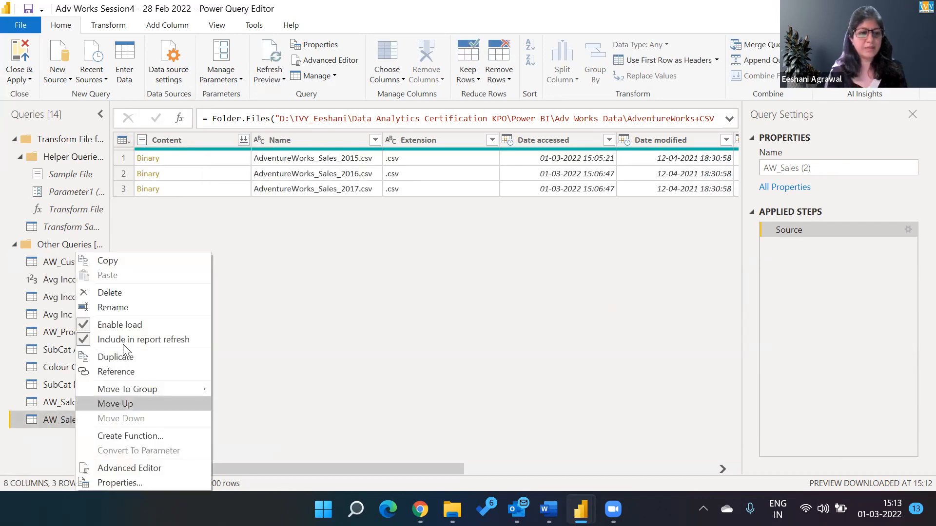
left_click(122, 293)
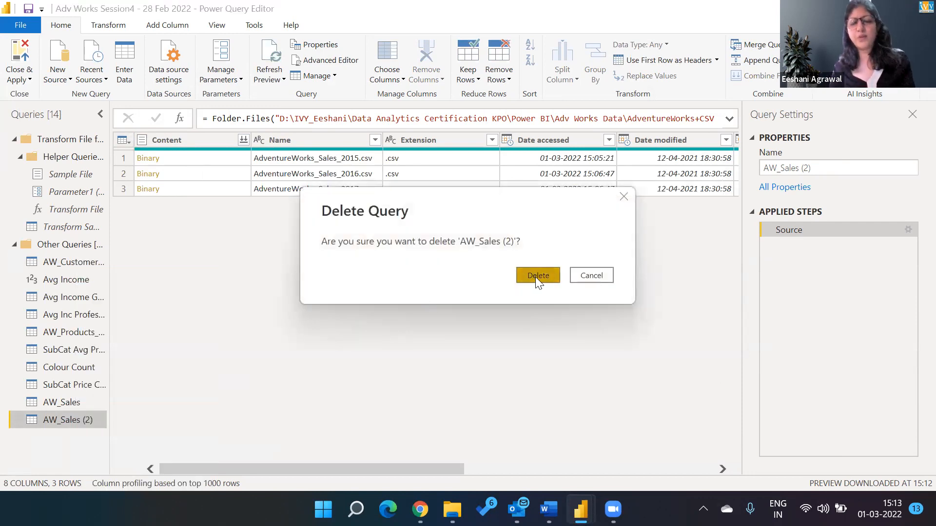
left_click(536, 276)
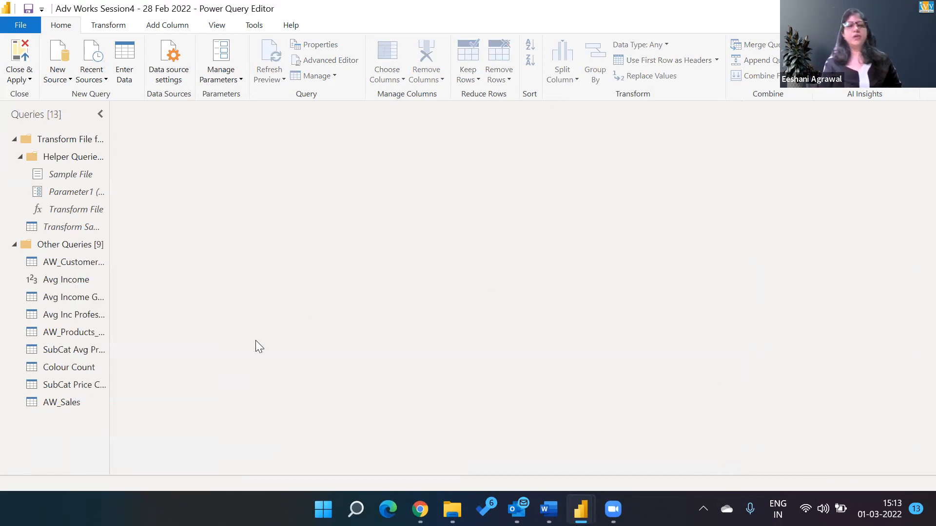
- Create a new blank report in Power BI Desktop and start a Text/CSV data import
key("alt+Tab")
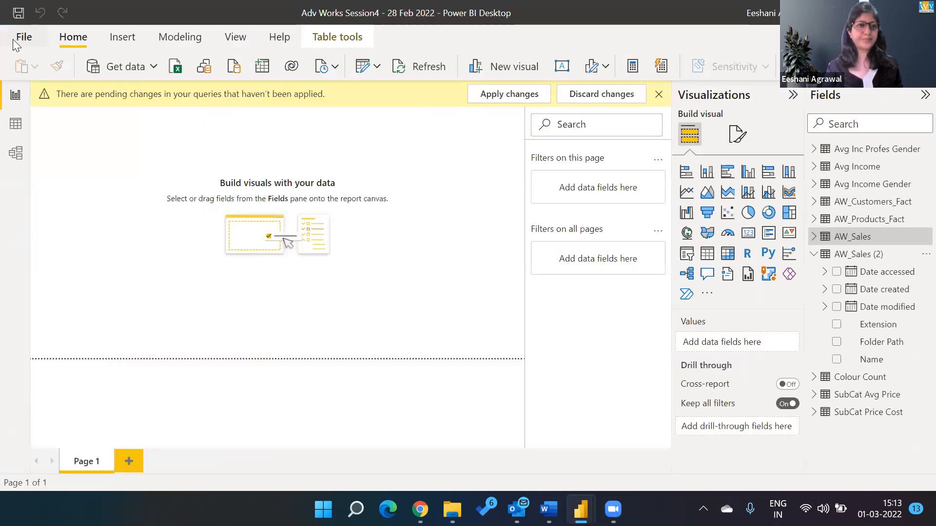
left_click(13, 39)
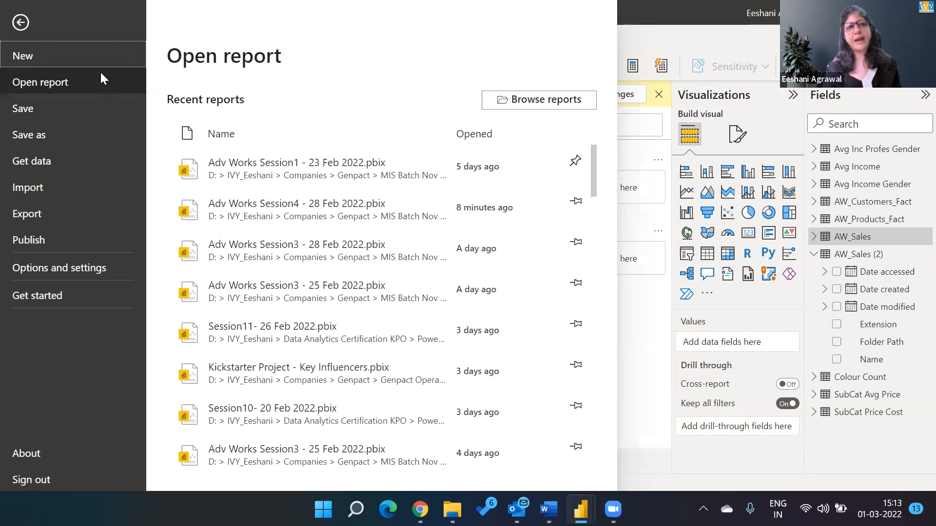
key("Escape")
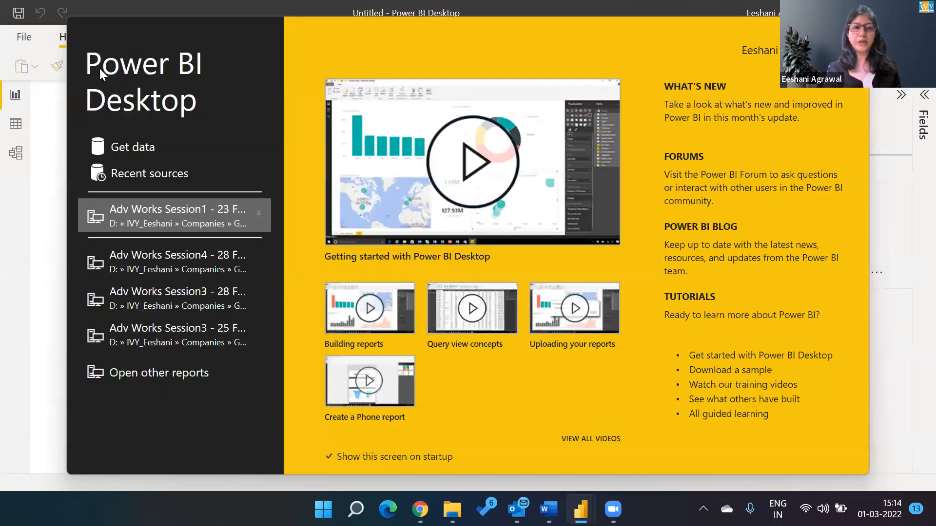
left_click(129, 145)
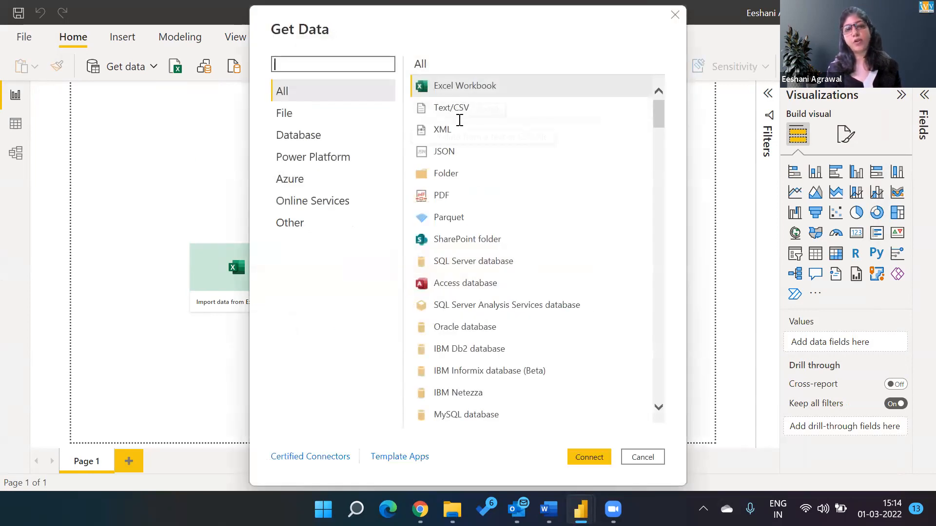
left_click(459, 108)
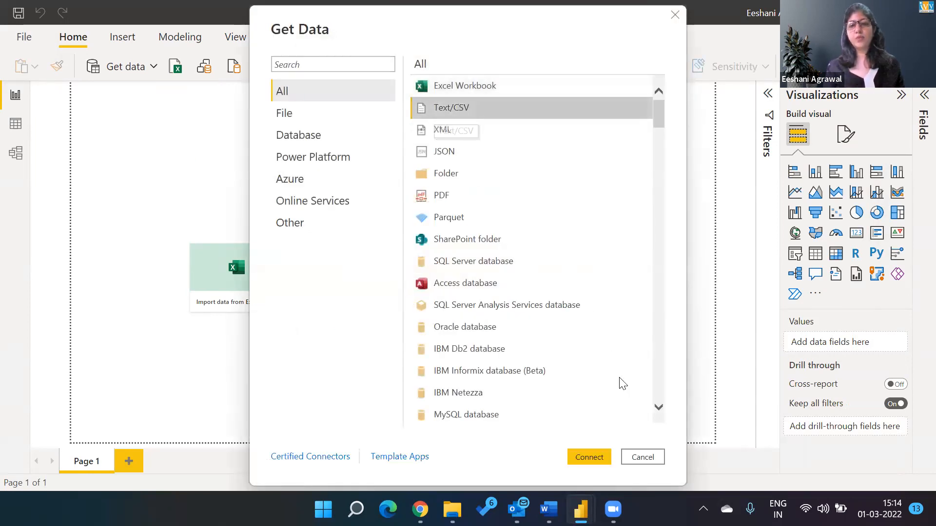
left_click(601, 460)
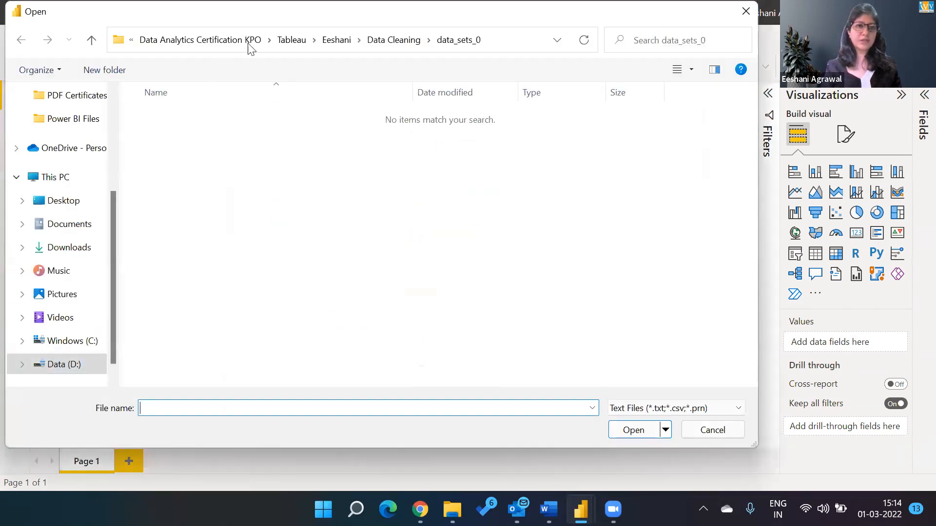
- Browse to the Adv Works Data folder inside Data Analytics Certification KPO > Power BI in the file selection
left_click(214, 39)
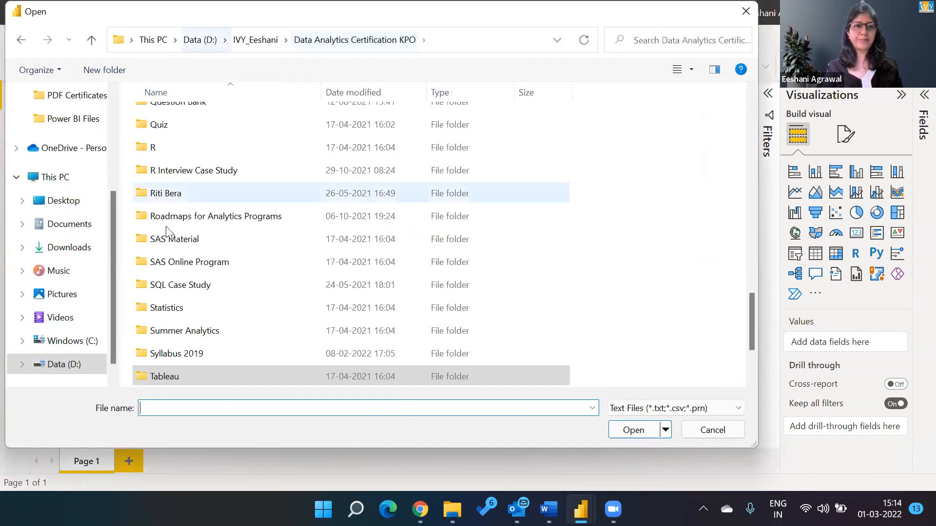
key("Return")
key("Down")
key("Up")
key("Return")
key("Down")
key("Down")
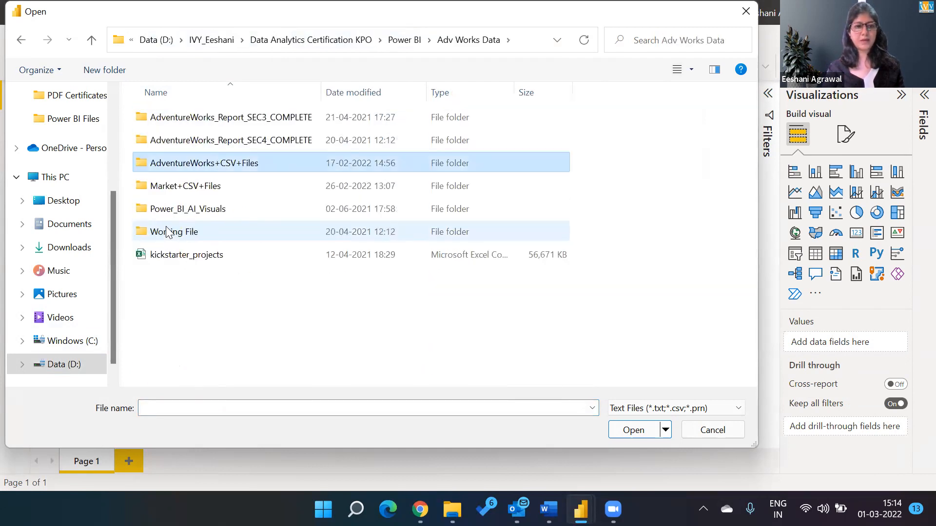
- Load AdventureWorks_Sales_2016 from the AW_Sales folder inside AdventureWorks+CSV+Files, keeping the default import settings
key("Return")
key("Down")
key("Up")
key("Return")
key("Down")
key("Return")
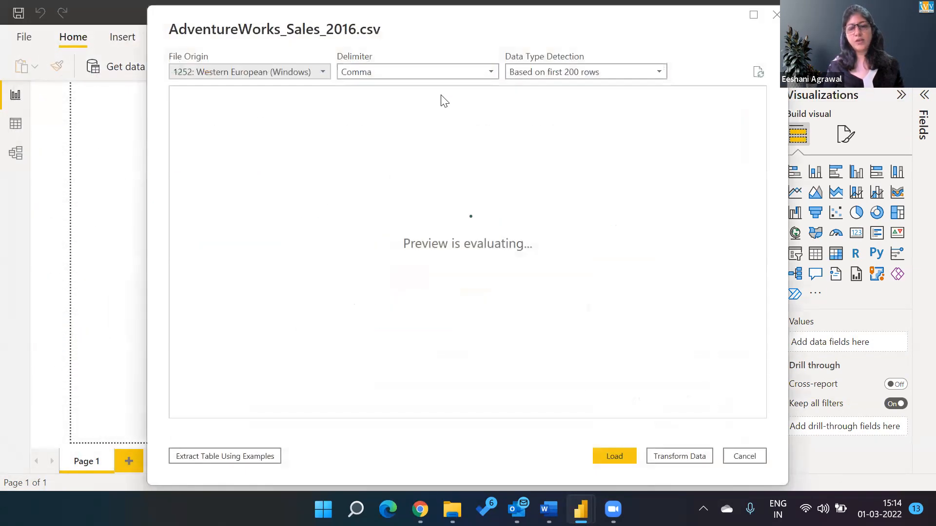
left_click(615, 457)
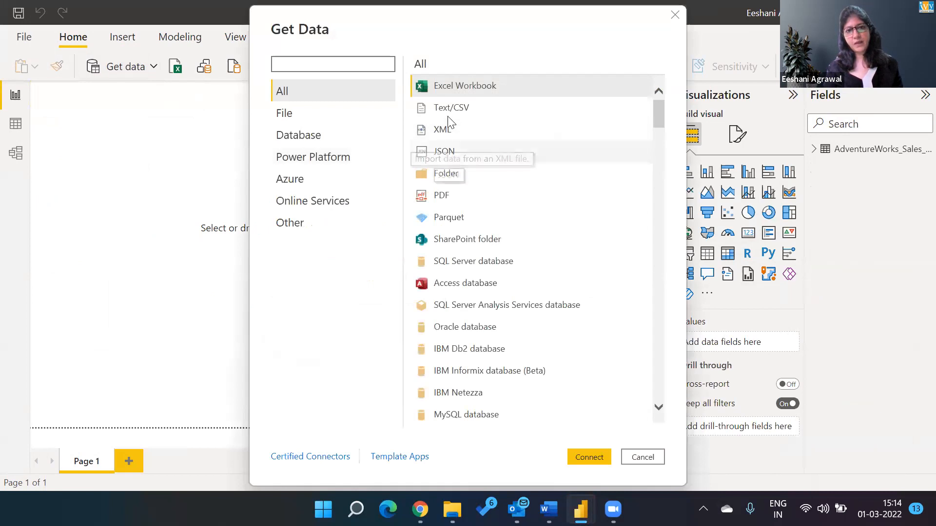
- Import AdventureWorks_Sales_2015 as another Text/CSV source and load it into the report
double_click(447, 113)
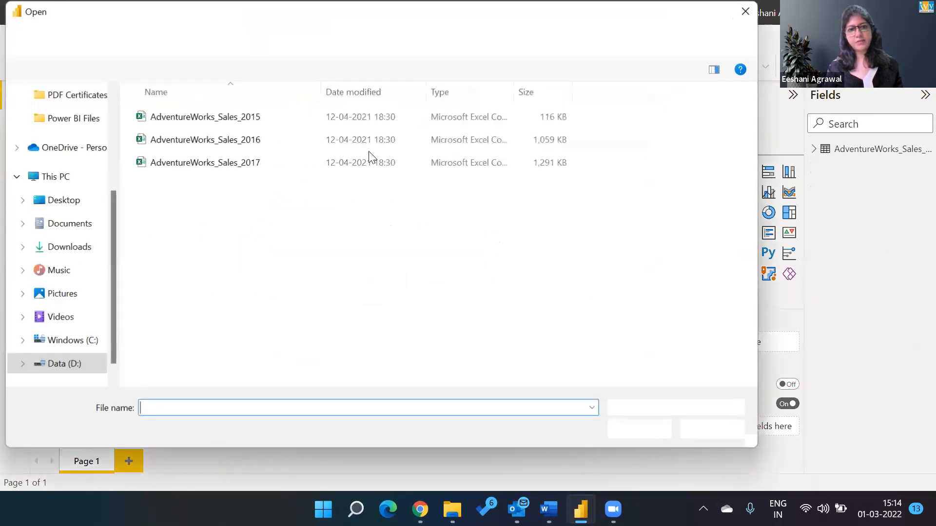
double_click(220, 116)
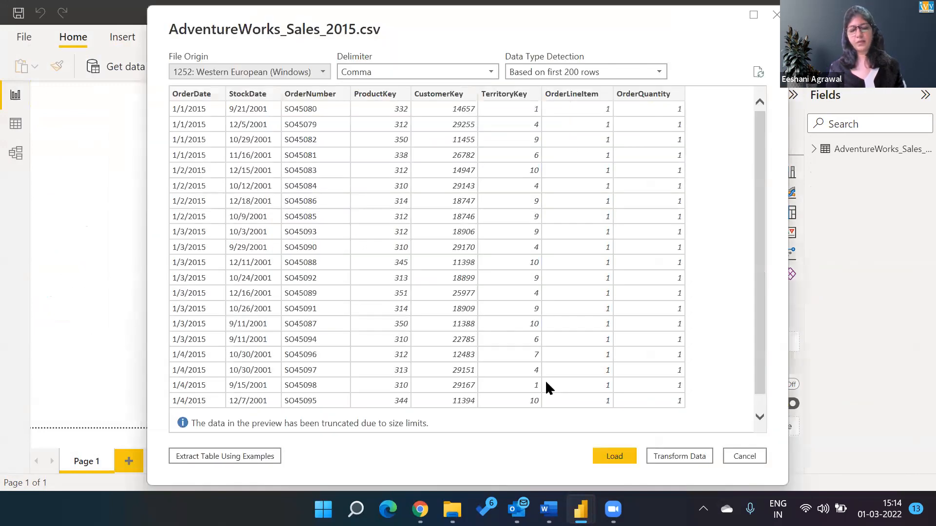
left_click(624, 459)
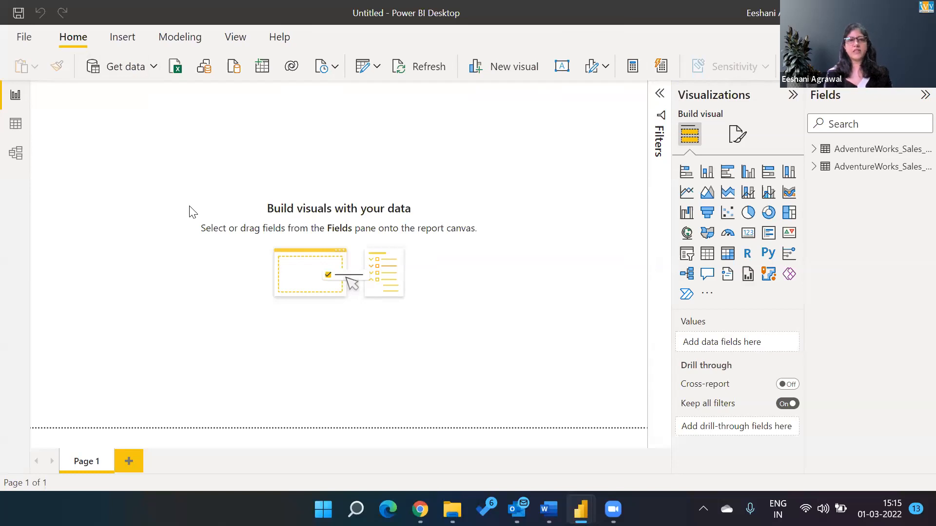
- Import AdventureWorks_Sales_2017 as a Text/CSV source, load it into the report, and dismiss the load summary
double_click(457, 102)
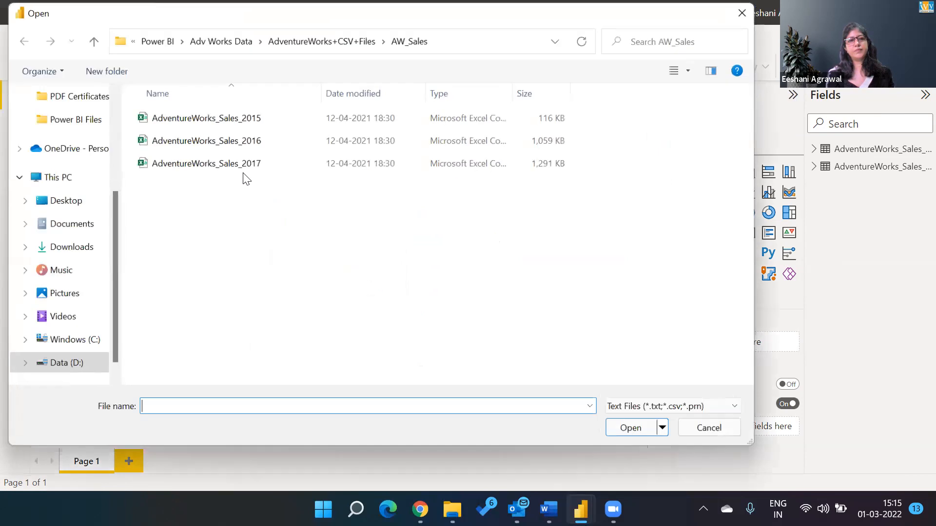
left_click(242, 166)
double_click(241, 167)
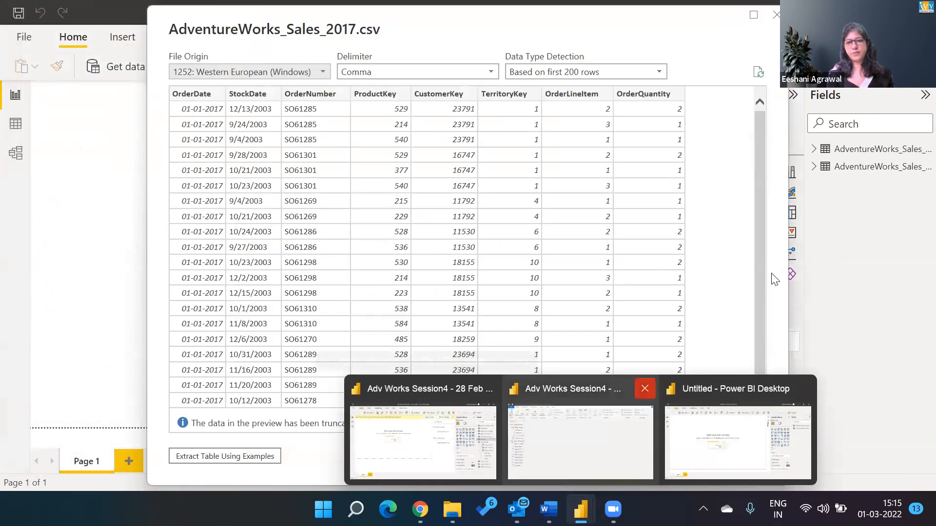
left_click(603, 462)
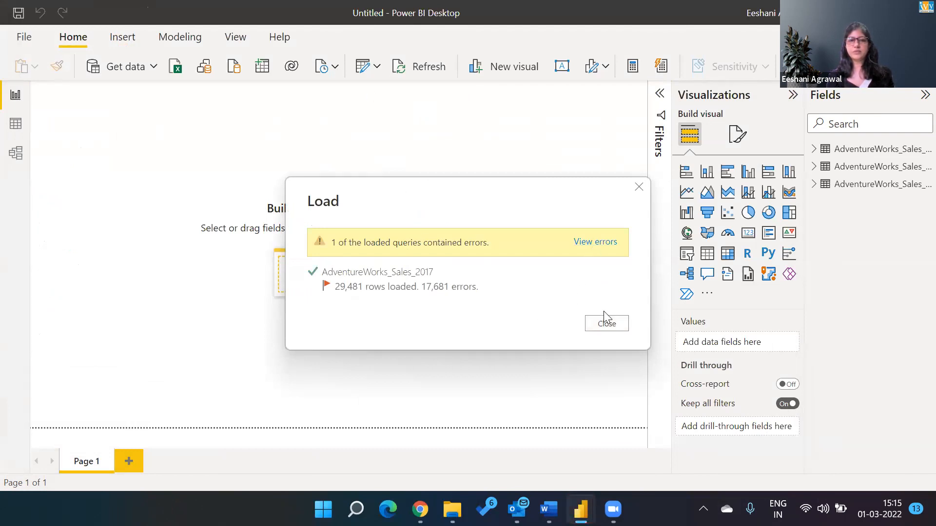
left_click(606, 324)
- In Power Query Editor, append AdventureWorks_Sales_2015 and AdventureWorks_Sales_2017 to the AdventureWorks_Sales_2016 query, using the three or more tables option
left_click(362, 68)
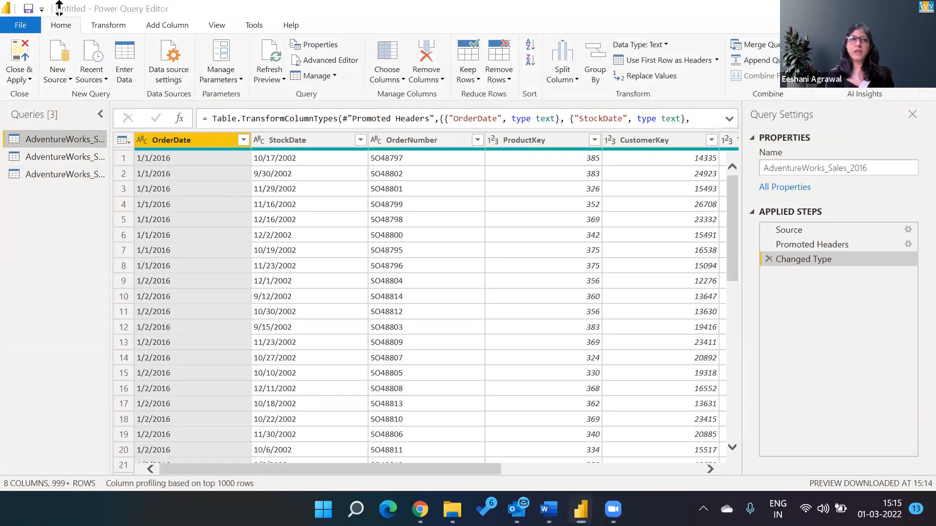
left_click(758, 63)
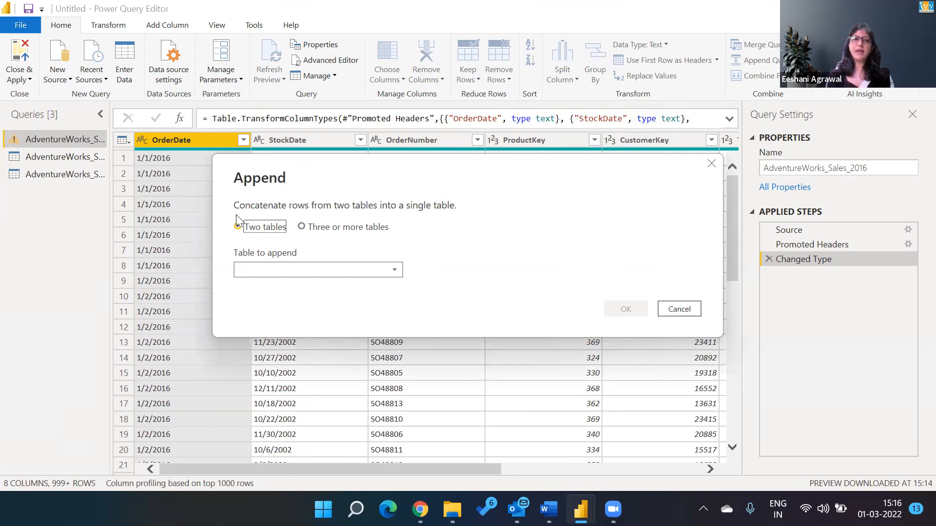
left_click(301, 227)
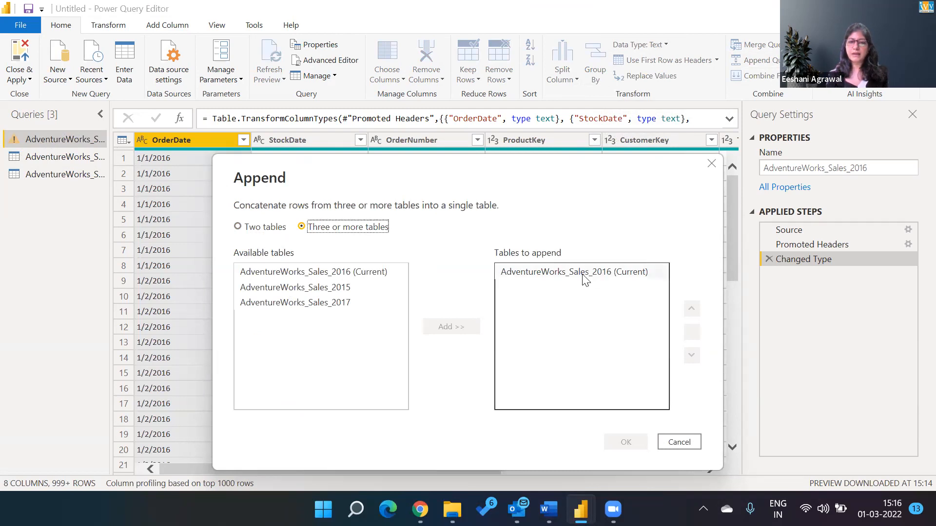
left_click(339, 292)
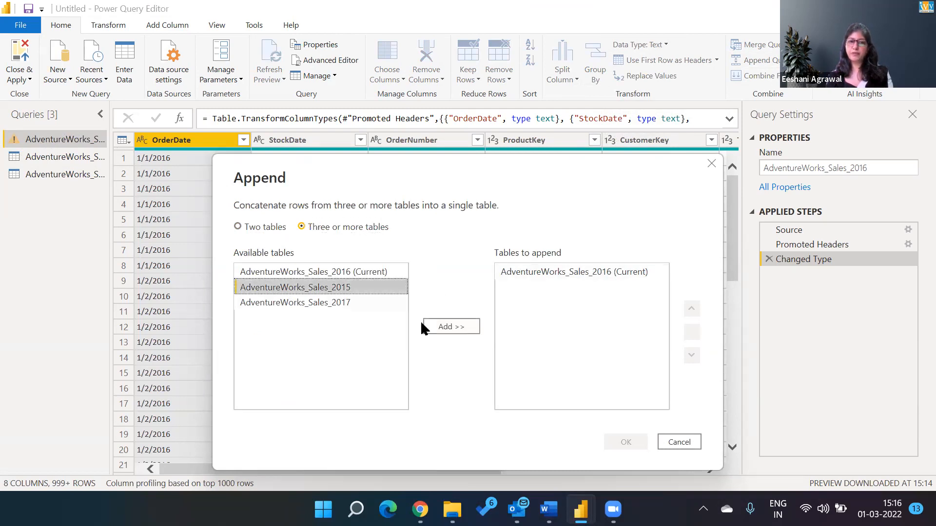
left_click(431, 325)
left_click(341, 303)
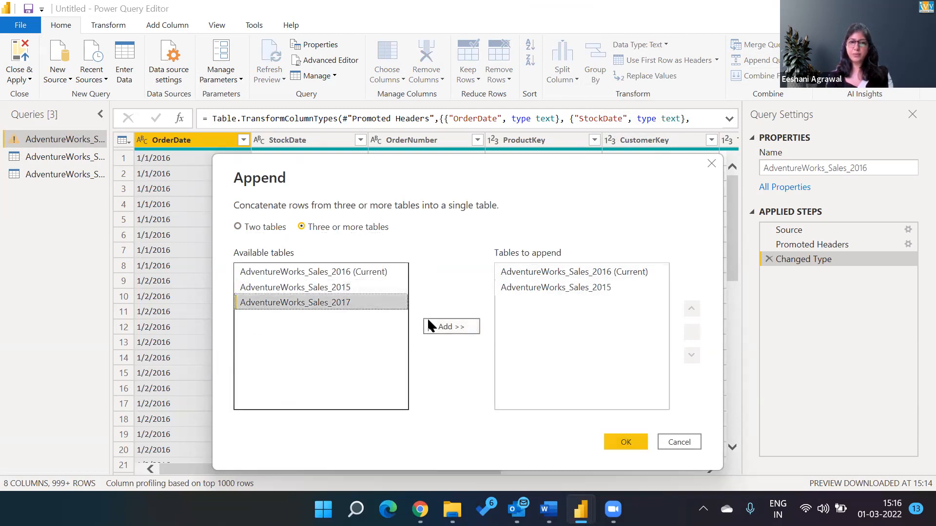
left_click(456, 327)
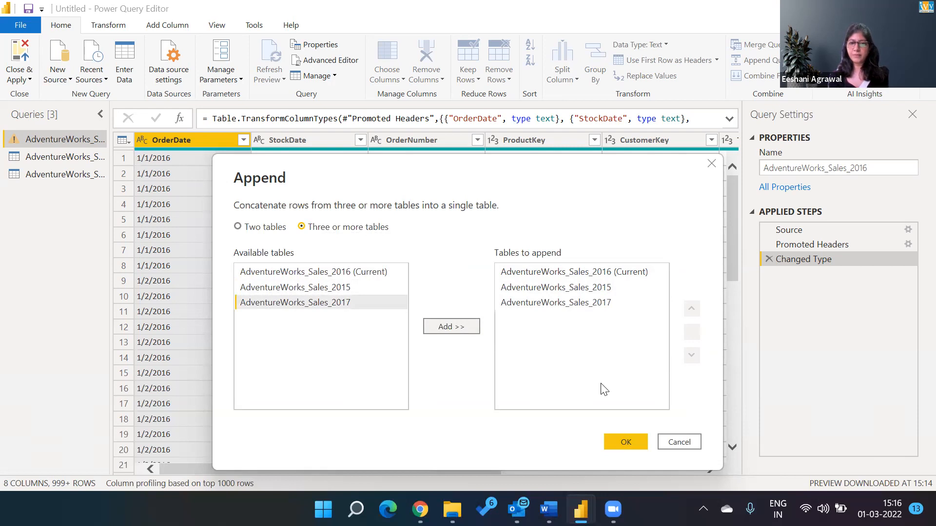
left_click(616, 441)
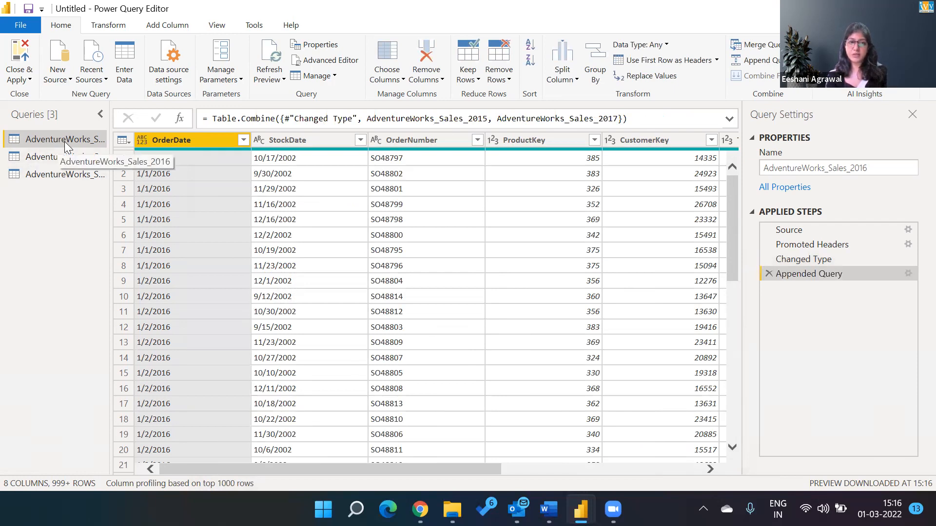
- Examine the full list of OrderDate values in the appended query, leaving the column unfiltered
left_click(247, 140)
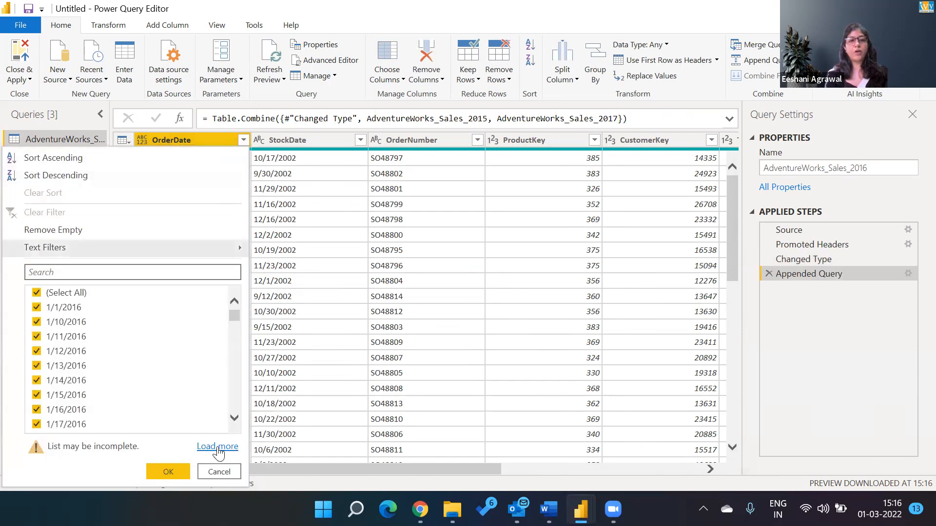
left_click(217, 447)
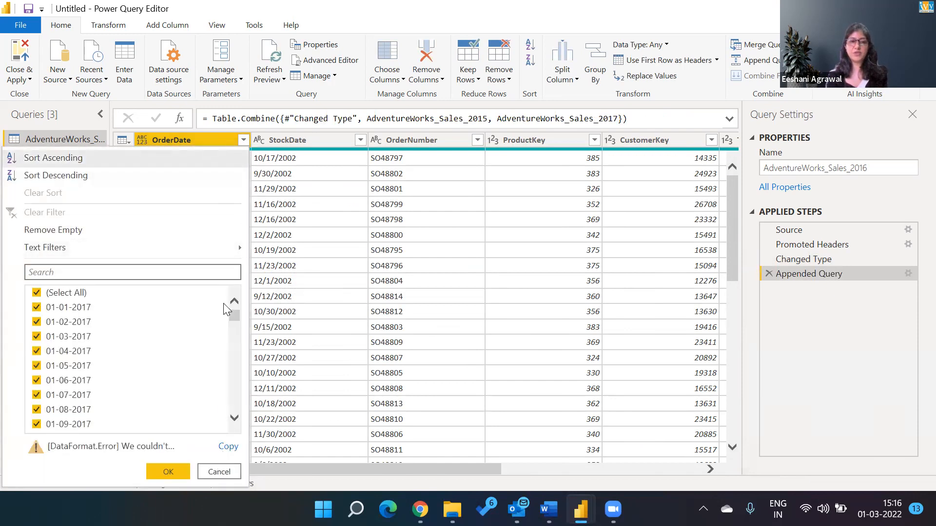
left_click_drag(229, 317, 236, 418)
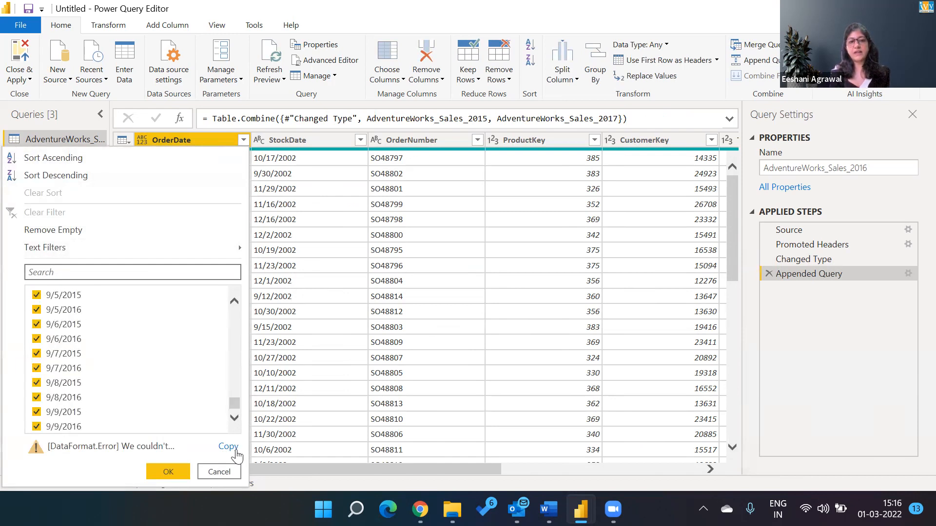
left_click(217, 472)
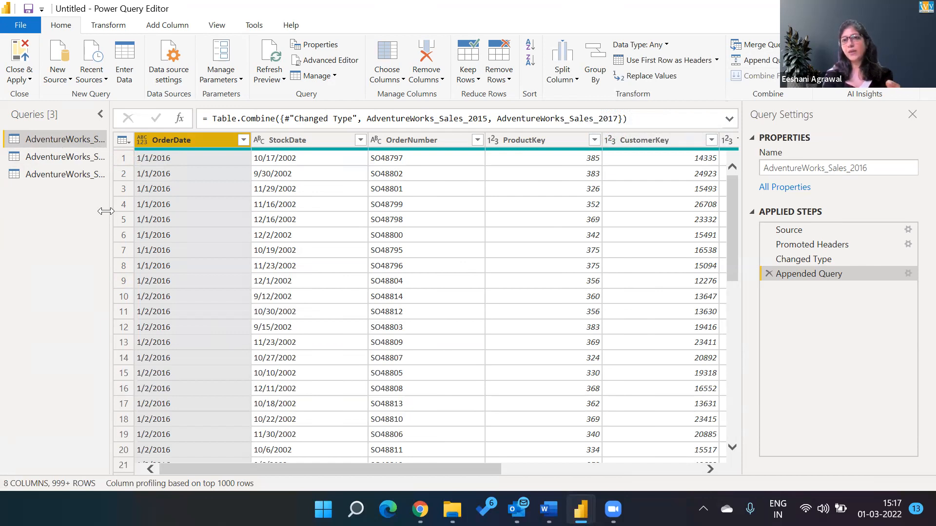
- Try to delete the AdventureWorks_Sales_2015 query
left_click(76, 161)
right_click(76, 159)
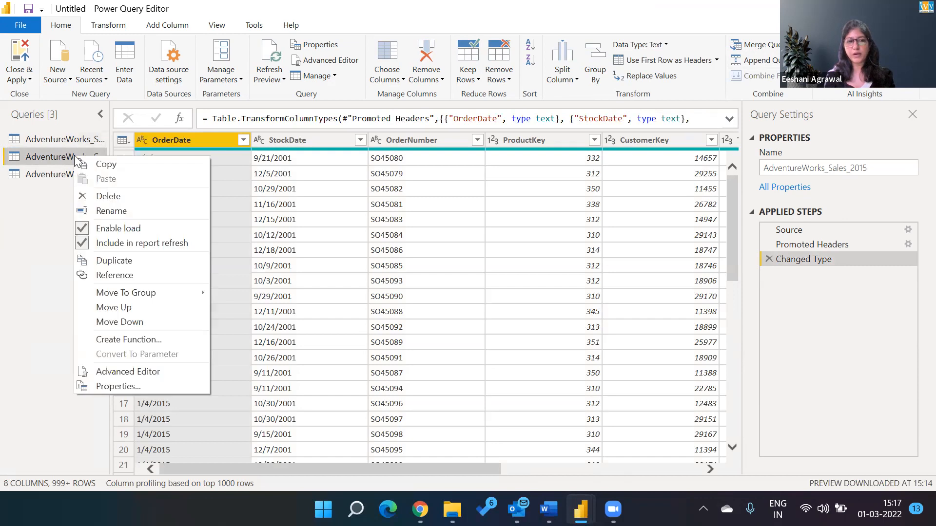
left_click(108, 196)
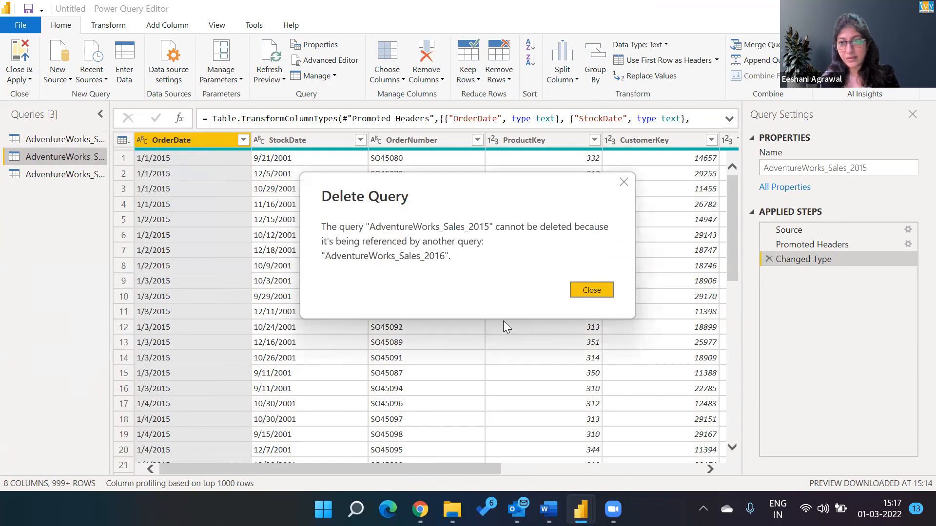
left_click(608, 293)
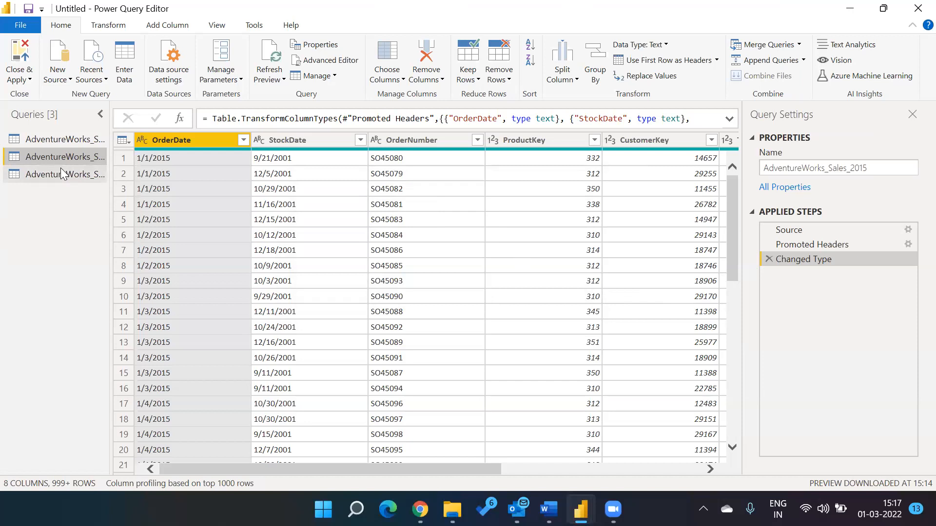
left_click(68, 140)
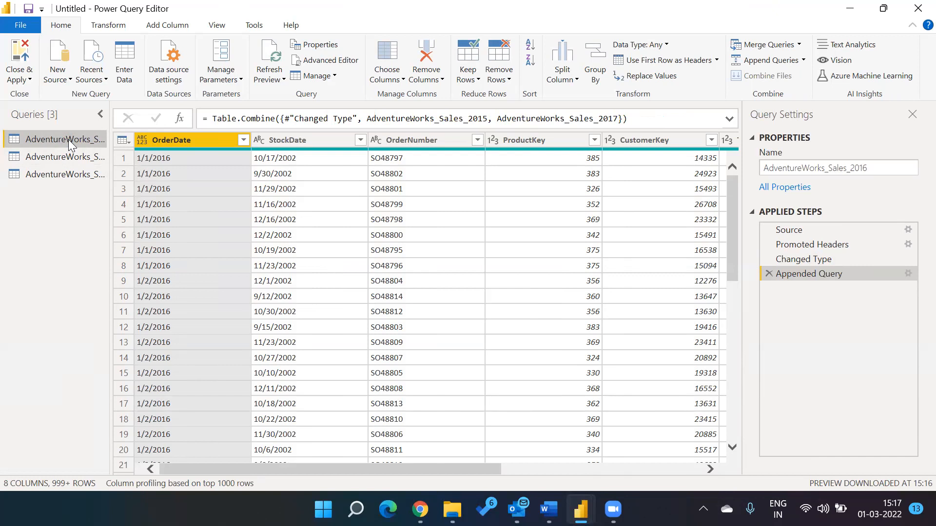
left_click(912, 6)
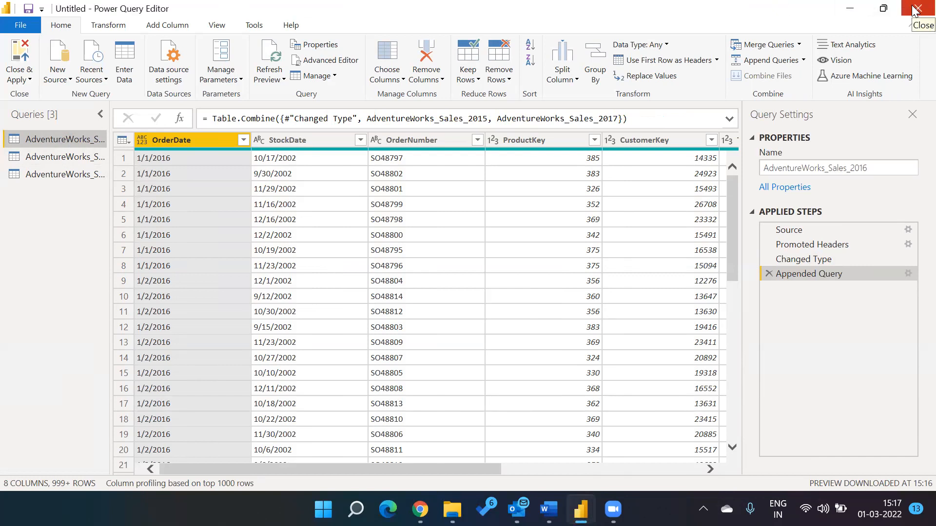
right_click(30, 140)
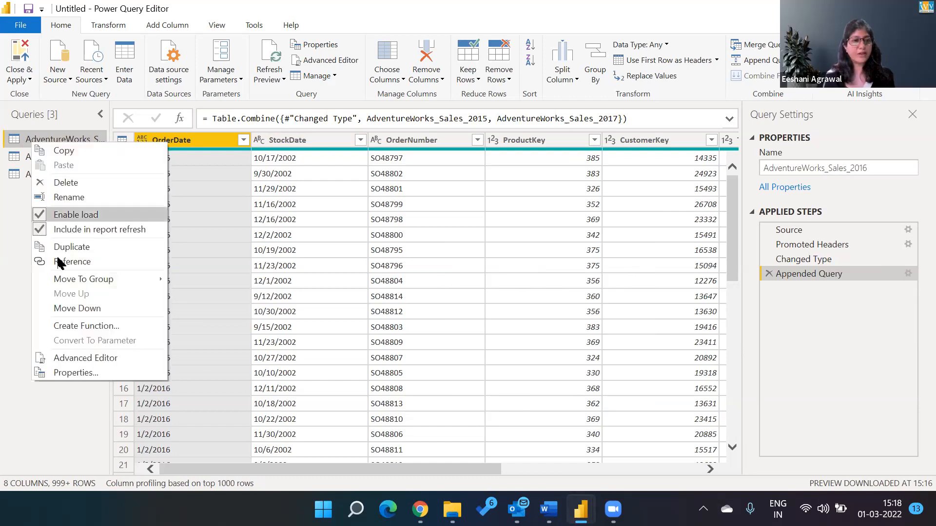
left_click(81, 182)
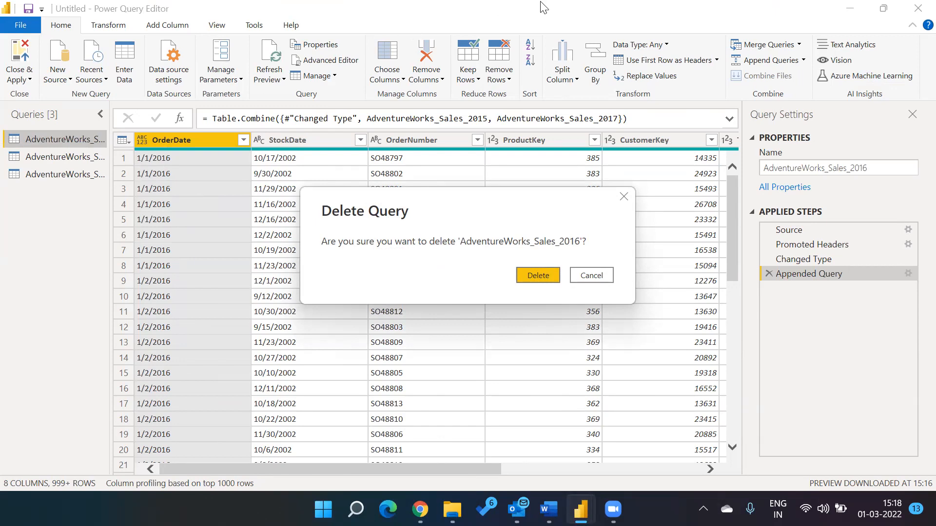
left_click(603, 277)
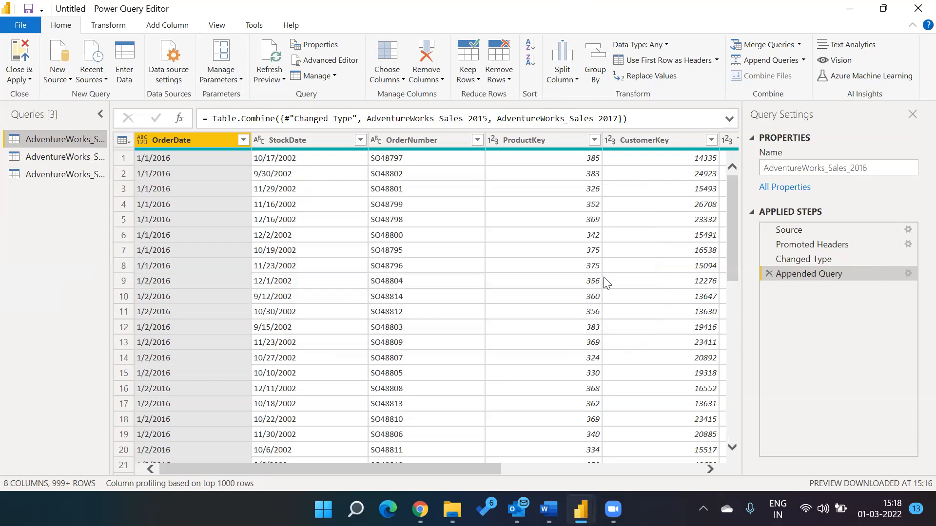
- Close Power Query Editor without applying the changes yet, and switch to the Adv Works Session4 report
left_click(922, 8)
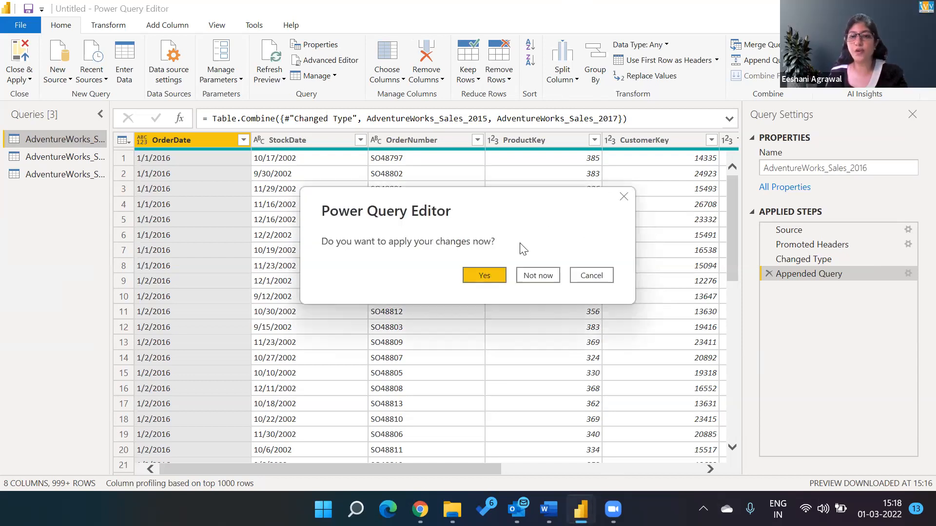
left_click(544, 279)
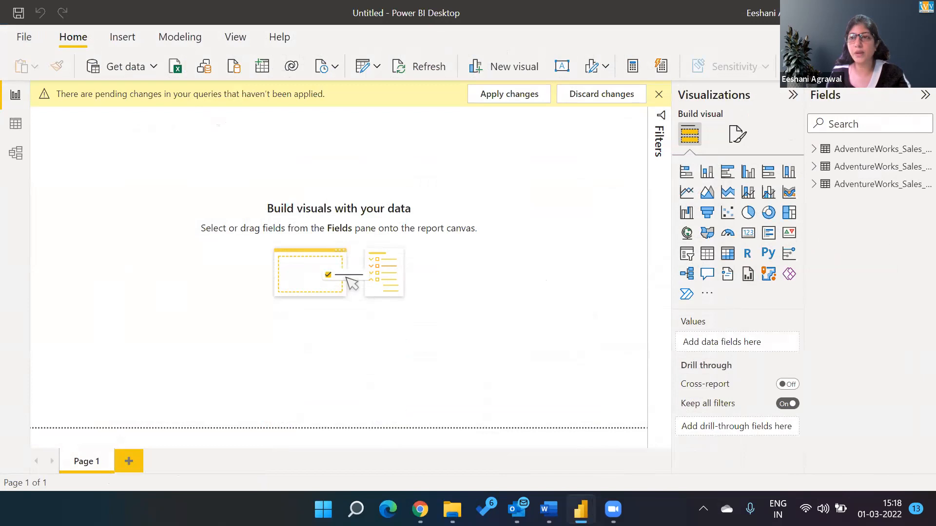
left_click(530, 276)
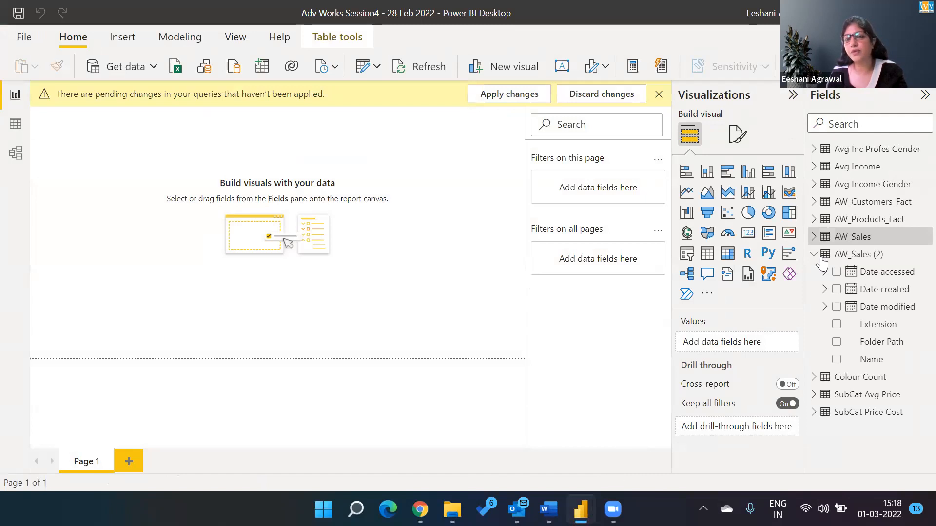
- Try to delete the AW_Sales (2) table from the model, and apply the pending query changes to the report
right_click(847, 261)
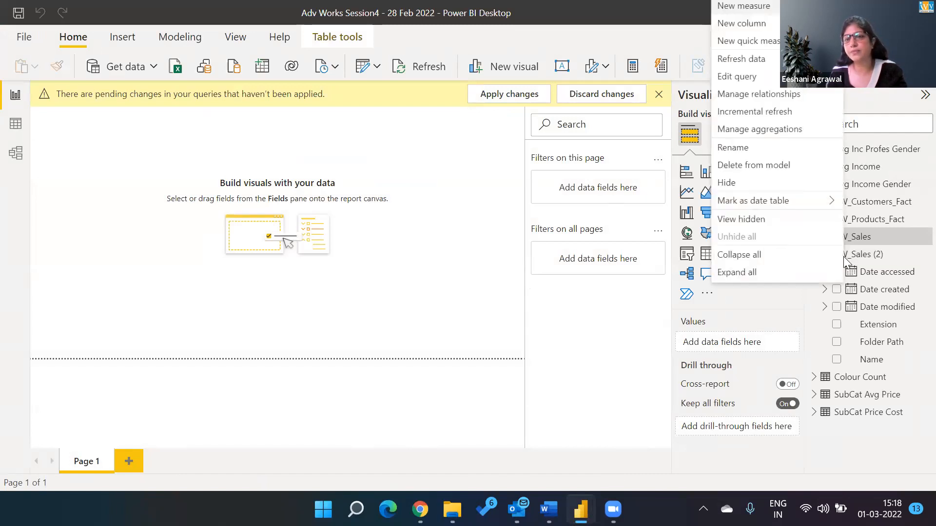
left_click(764, 165)
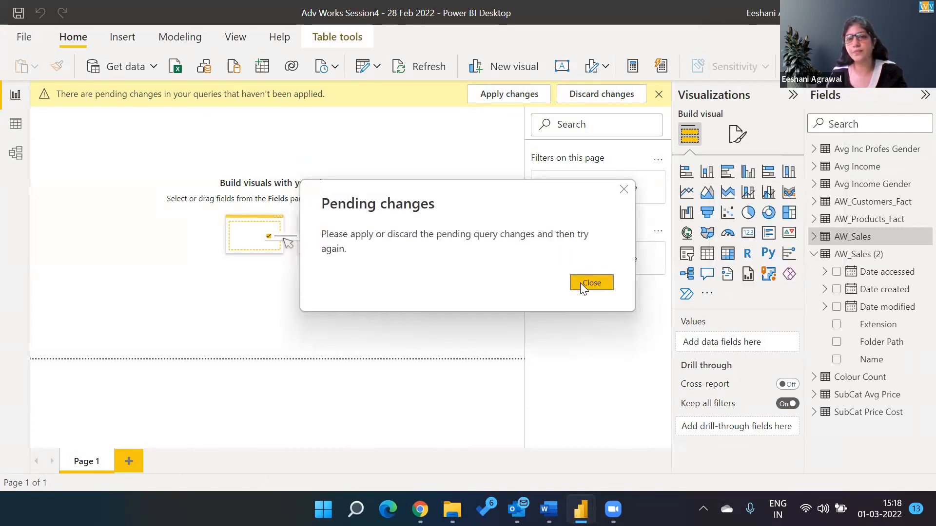
left_click(583, 287)
left_click(486, 95)
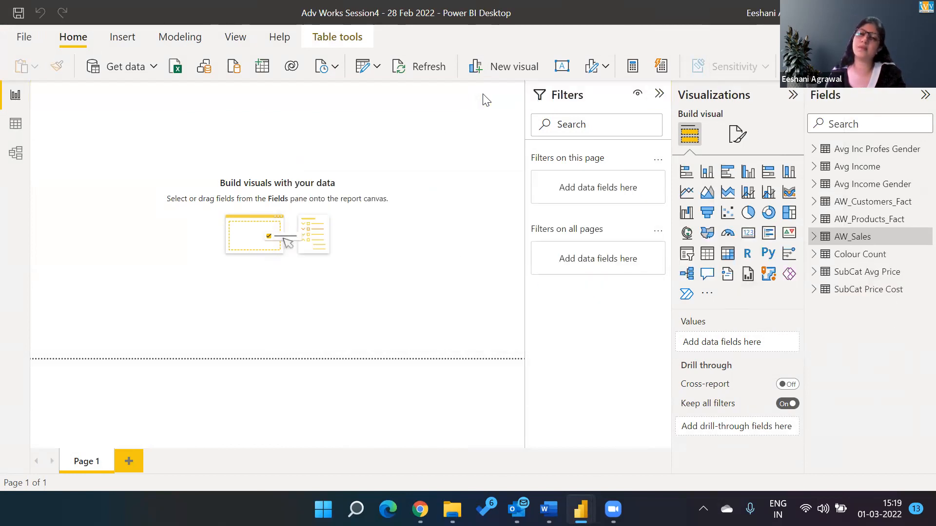
- Review the fields of the AW_Sales table, and expand the AW_Products_Fact table's field list
left_click(813, 237)
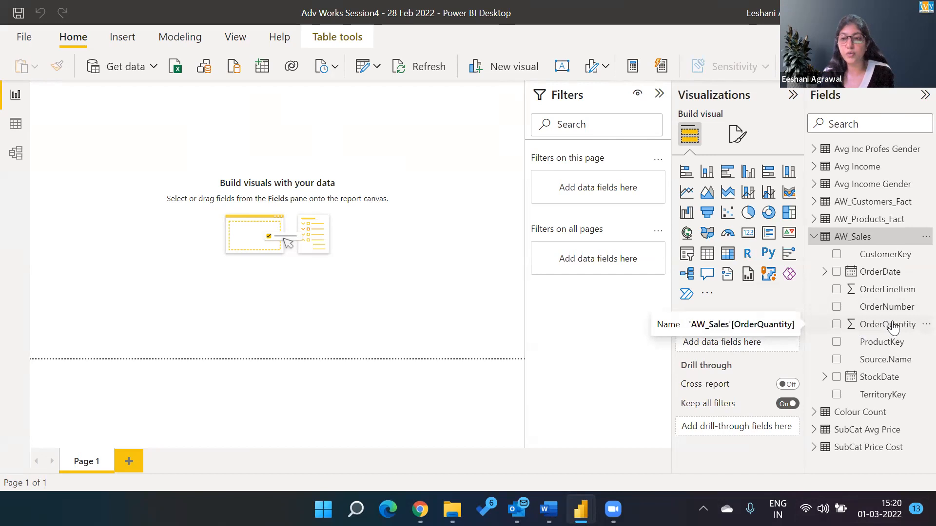
left_click(818, 238)
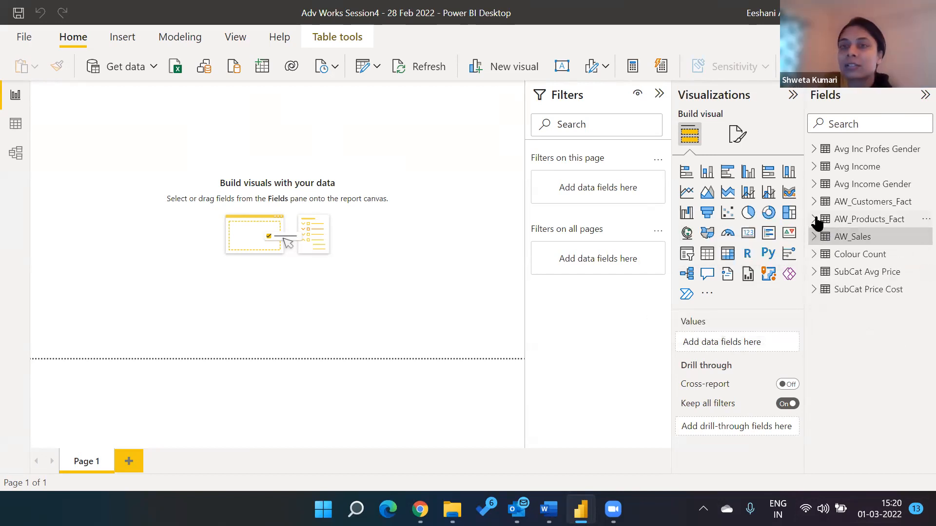
left_click(816, 220)
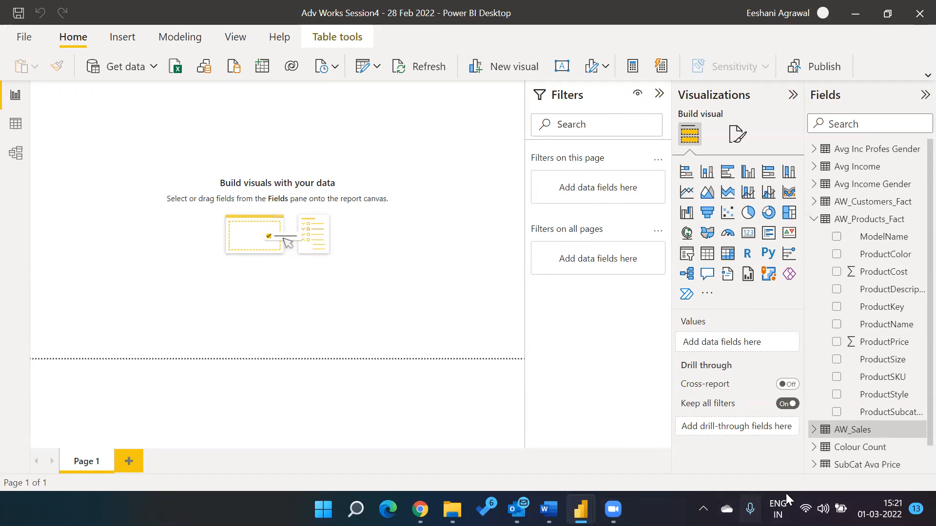
- Switch the computer's Wi-Fi connection to the IVY_Airtel_New_5GHz network
left_click(823, 509)
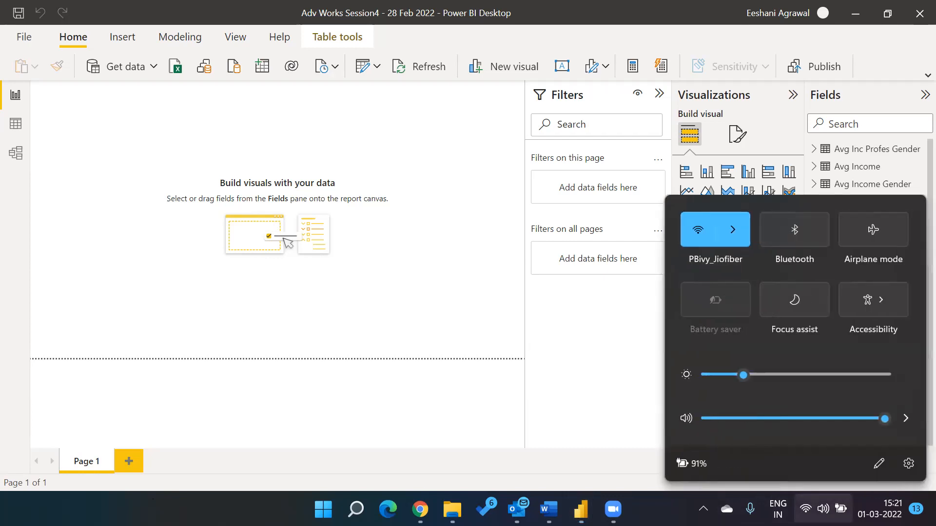
left_click(734, 237)
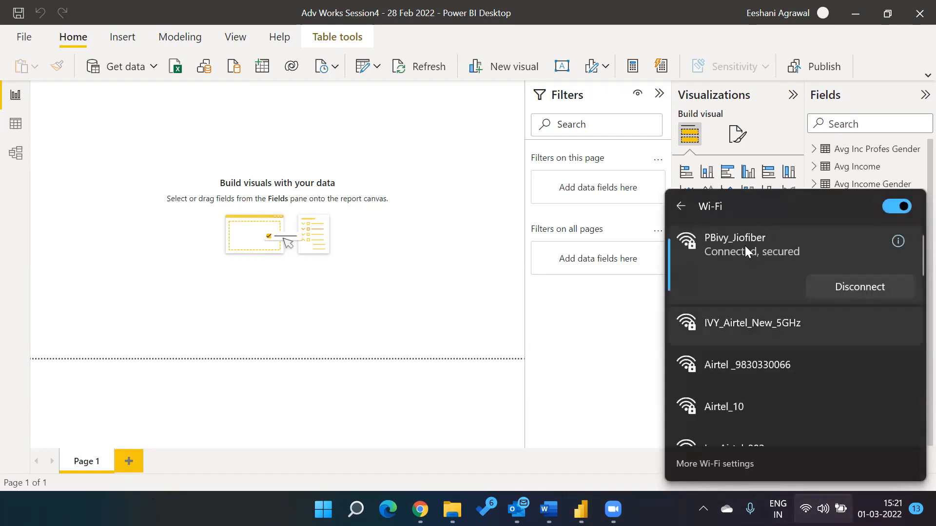
left_click(755, 321)
left_click(835, 342)
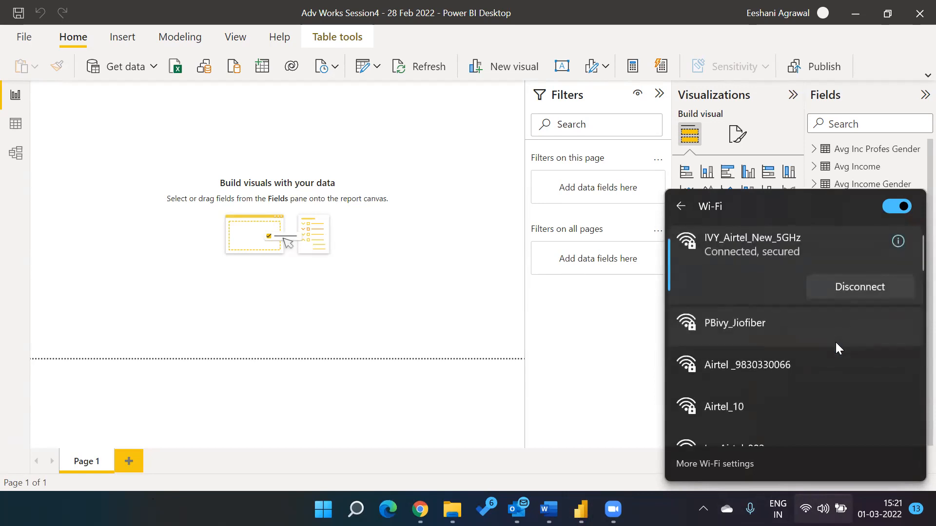
left_click(627, 330)
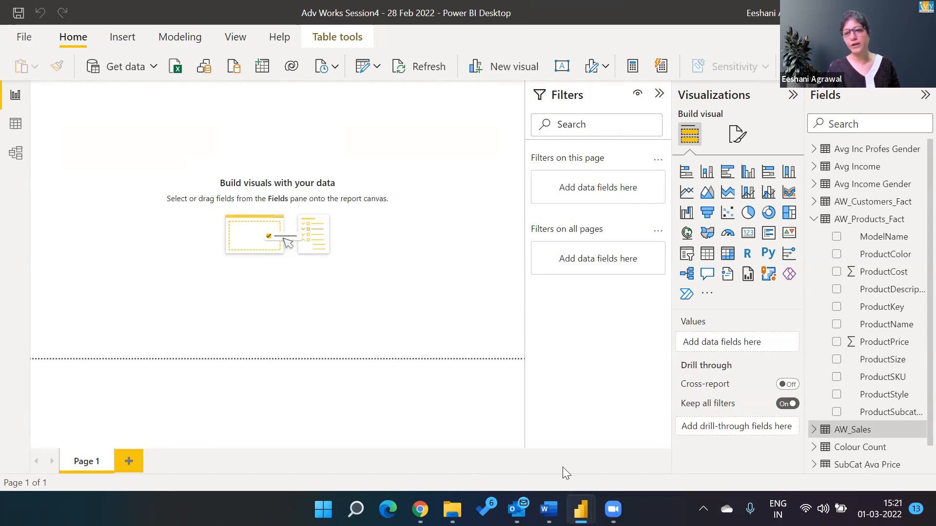
- Add a matrix visual with ProductName from AW_Products_Fact as rows, and enlarge it on the report page
left_click(727, 173)
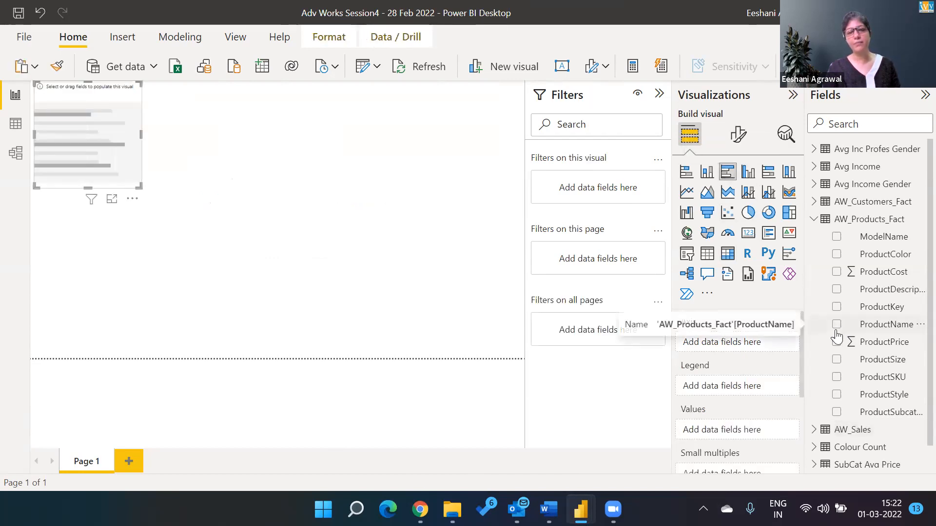
left_click(837, 336)
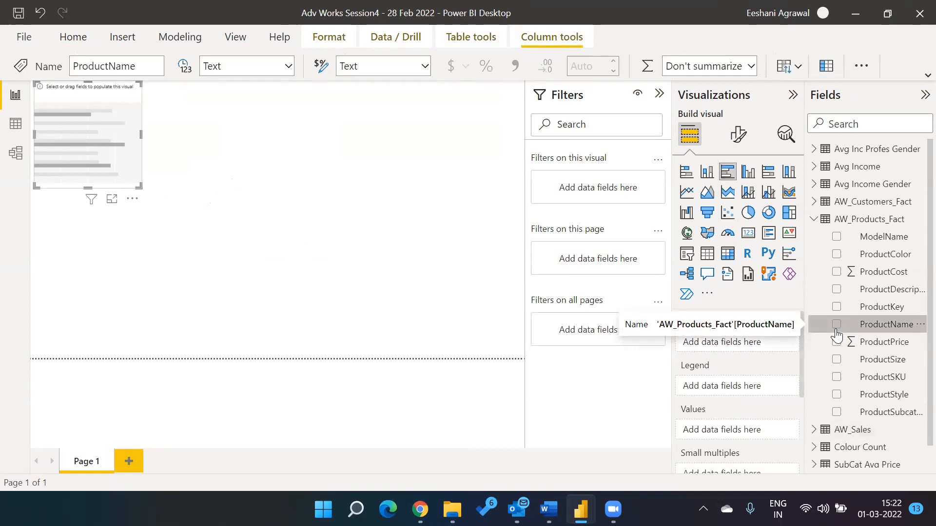
left_click(836, 326)
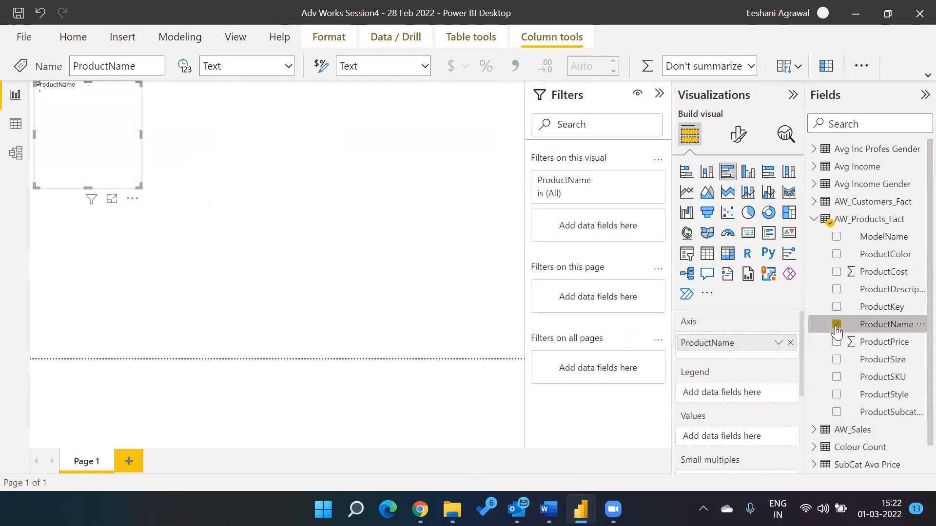
left_click(733, 257)
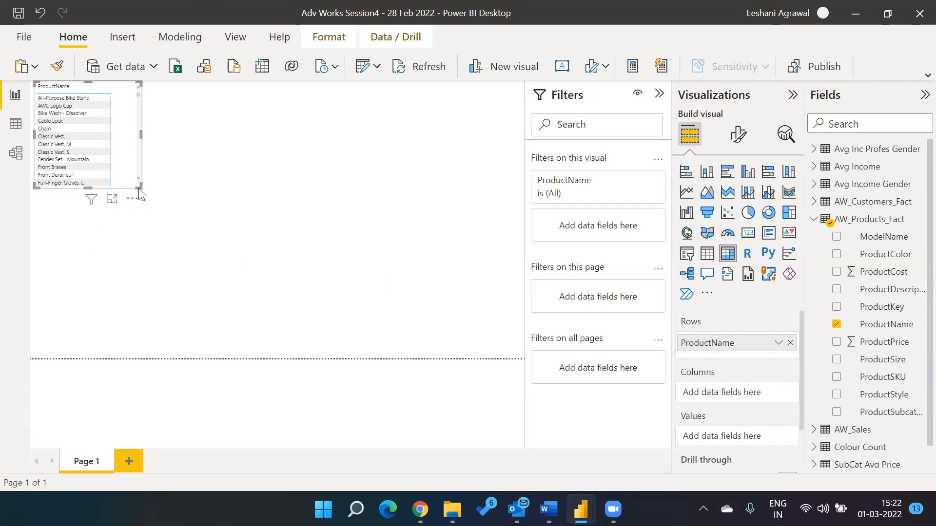
left_click_drag(139, 184, 274, 307)
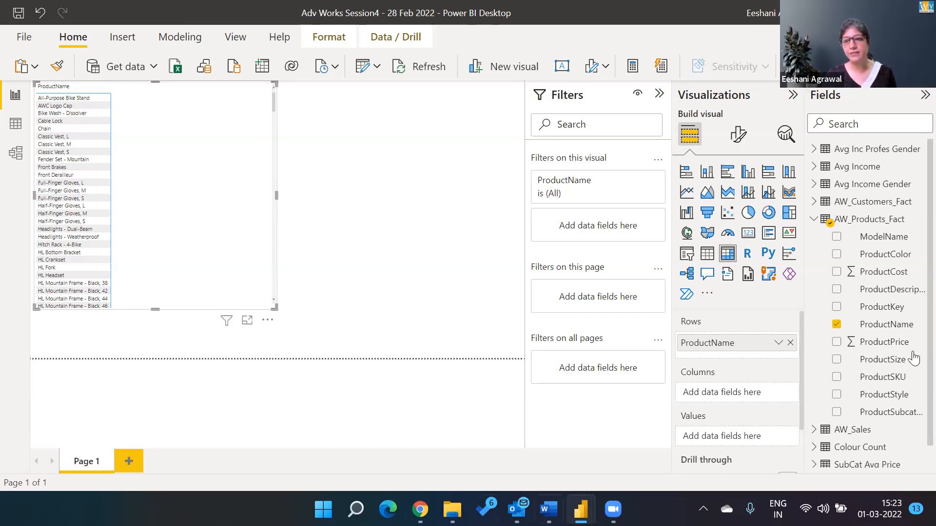
- Compare the fields of AW_Sales with those of AW_Products_Fact
left_click(815, 430)
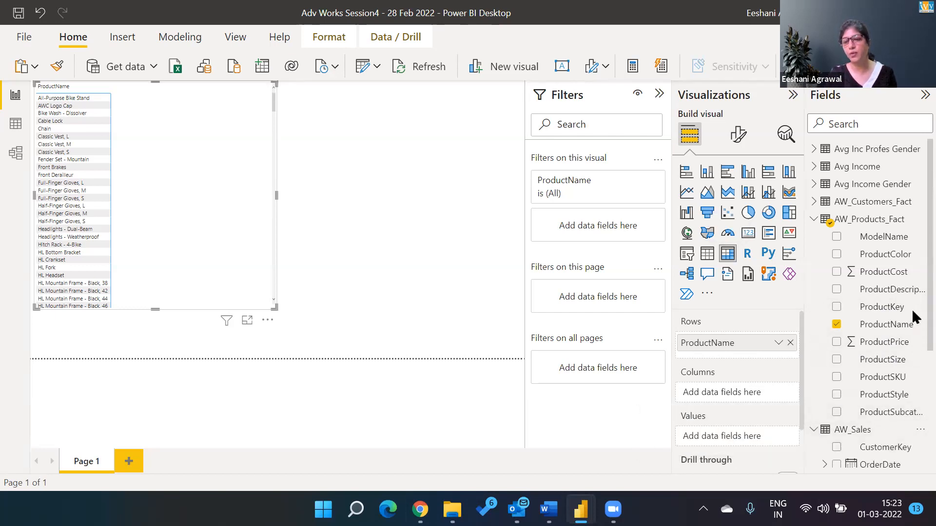
scroll(913, 317, "down", 3)
scroll(913, 414, "down", 1)
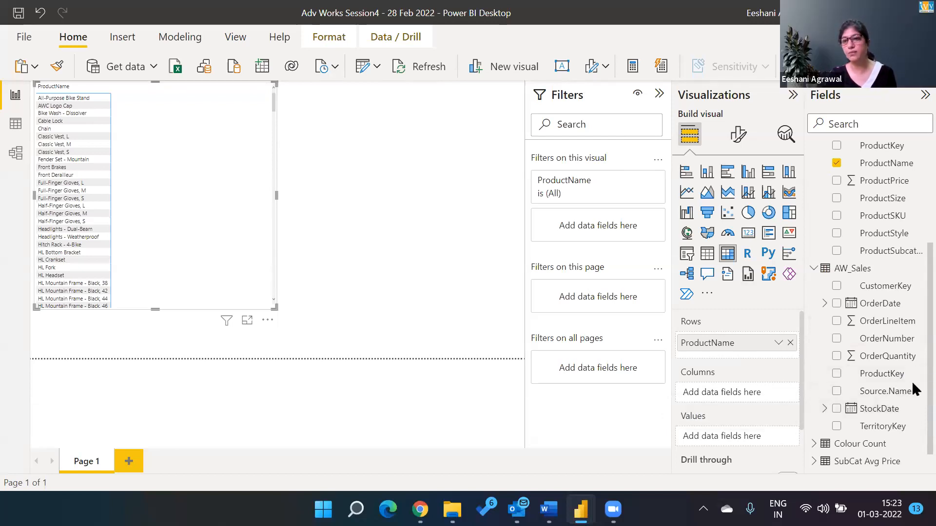
scroll(912, 375, "up", 1)
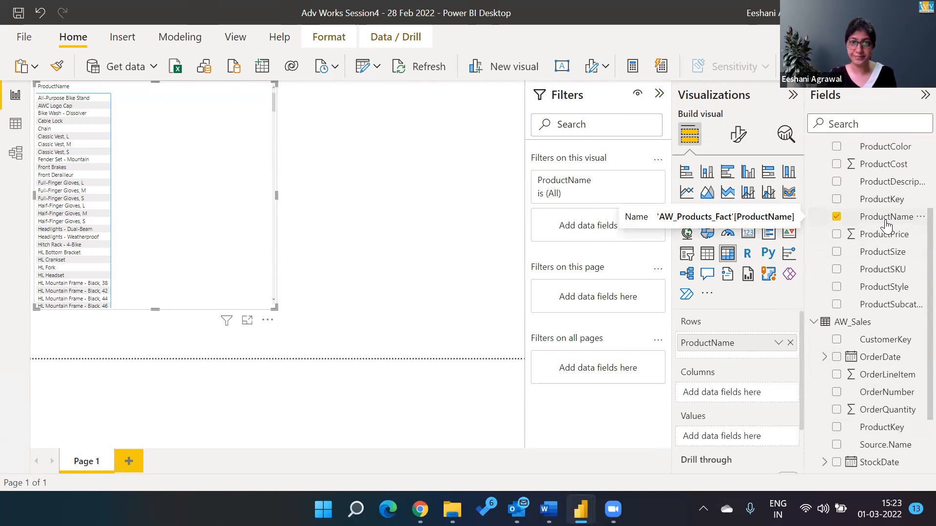
- In Power Query Editor, merge AW_Products_Fact into the AW_Sales query, matching on ProductKey with a Left Outer join
left_click(363, 67)
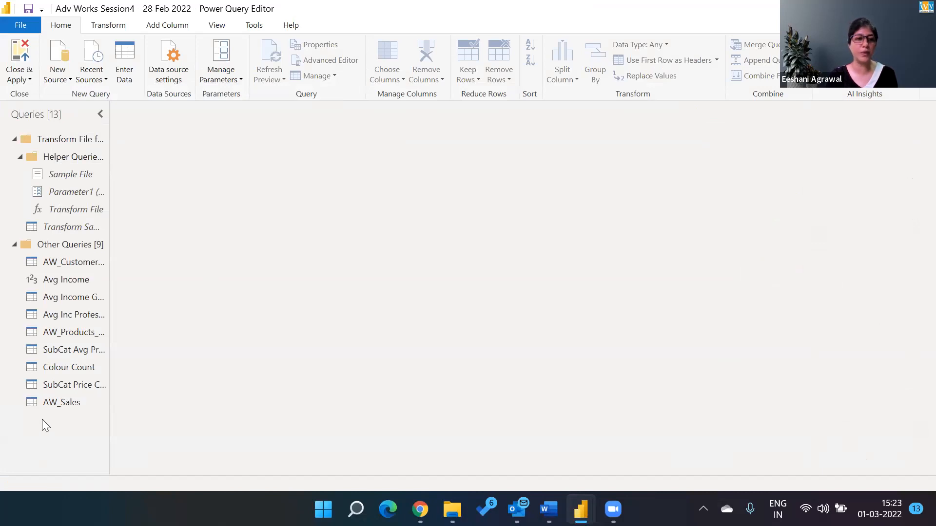
left_click(52, 404)
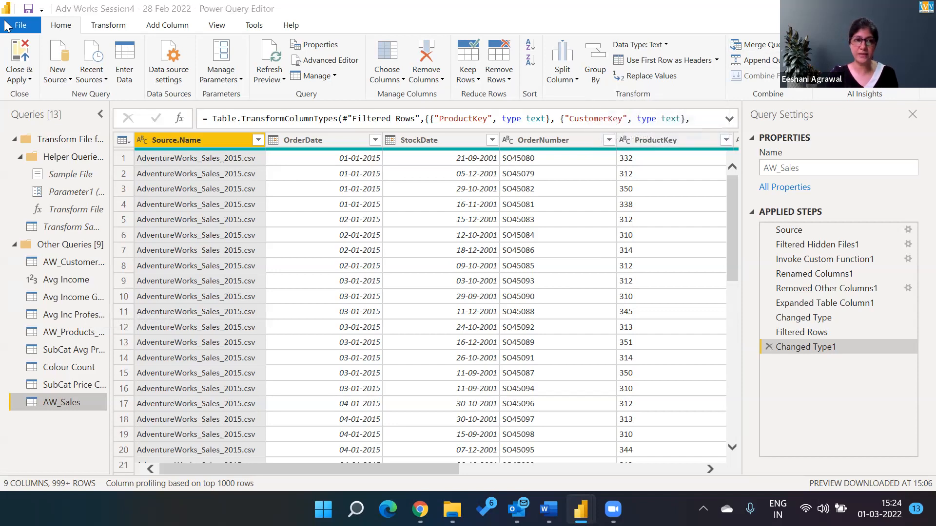
left_click(751, 42)
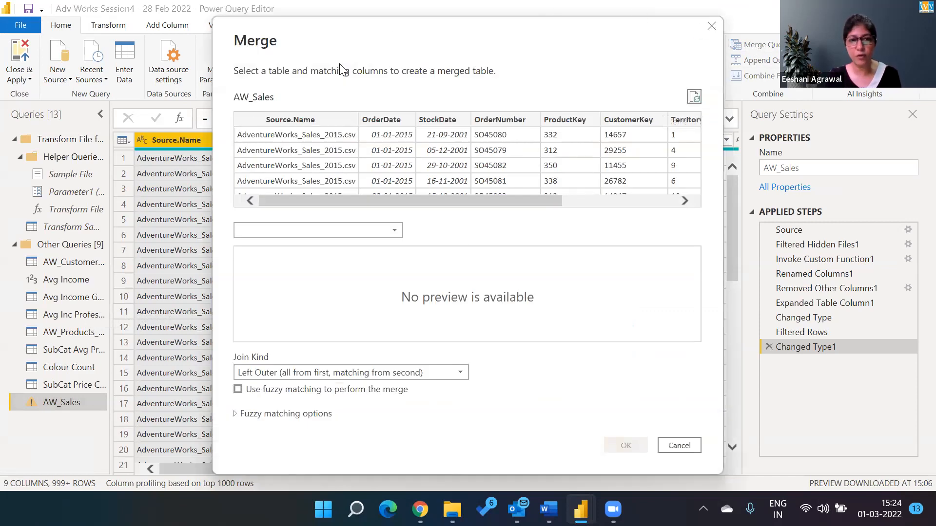
left_click(280, 231)
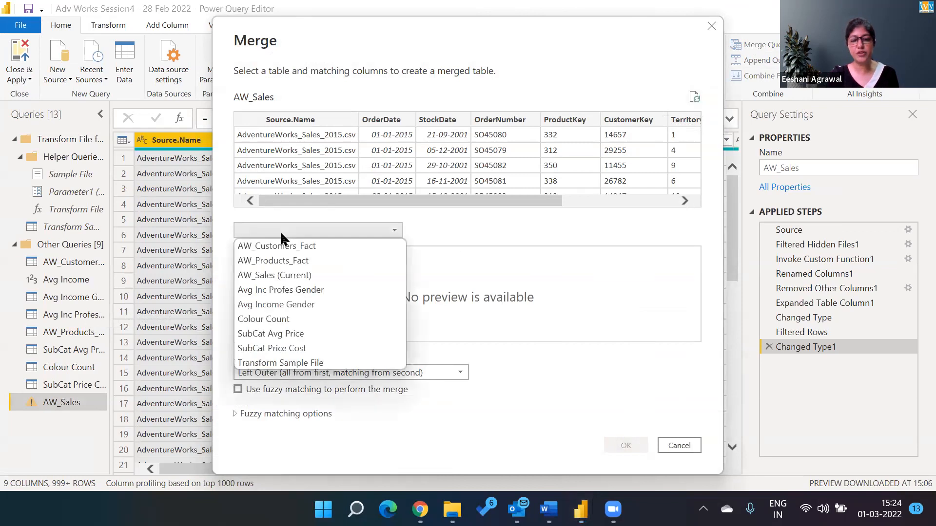
left_click(281, 264)
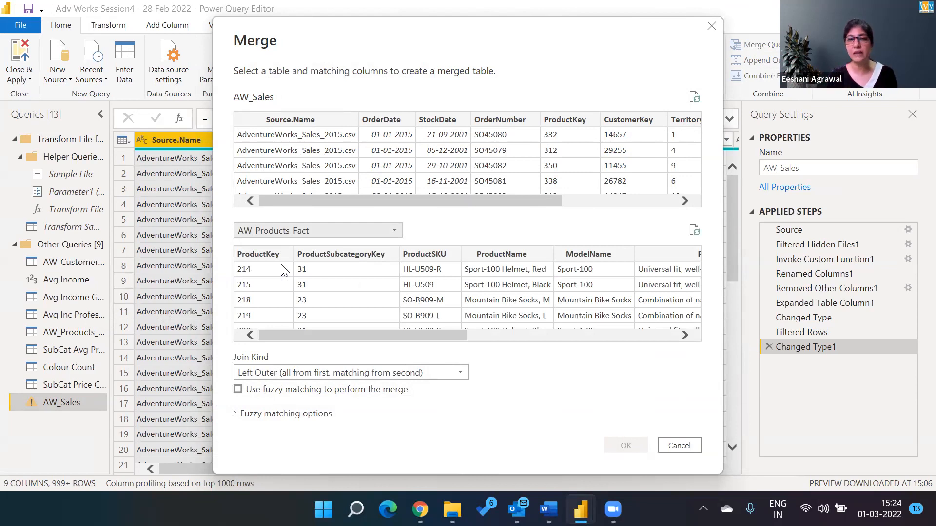
left_click(570, 120)
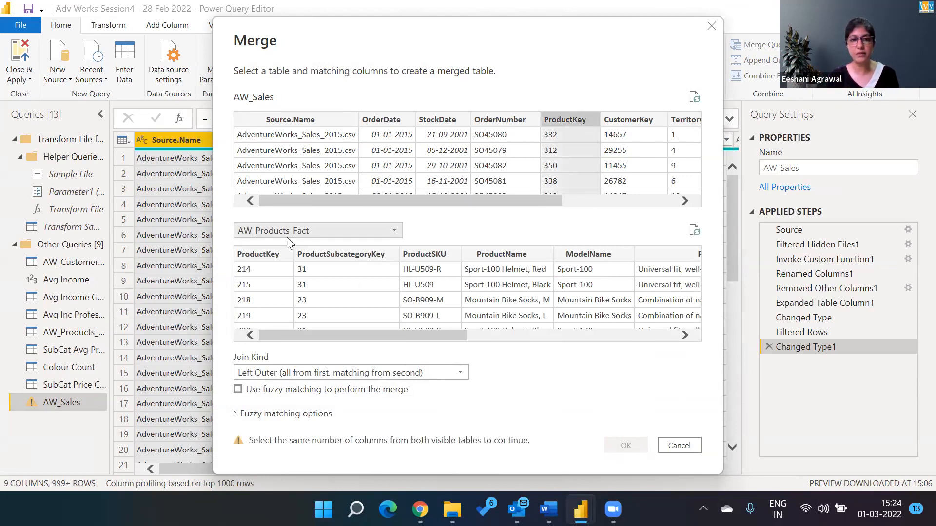
left_click(275, 253)
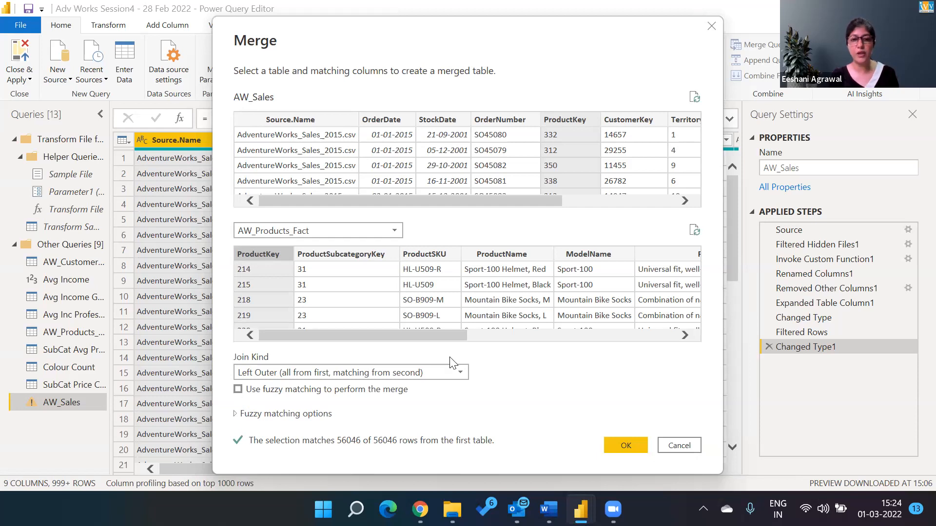
left_click(463, 375)
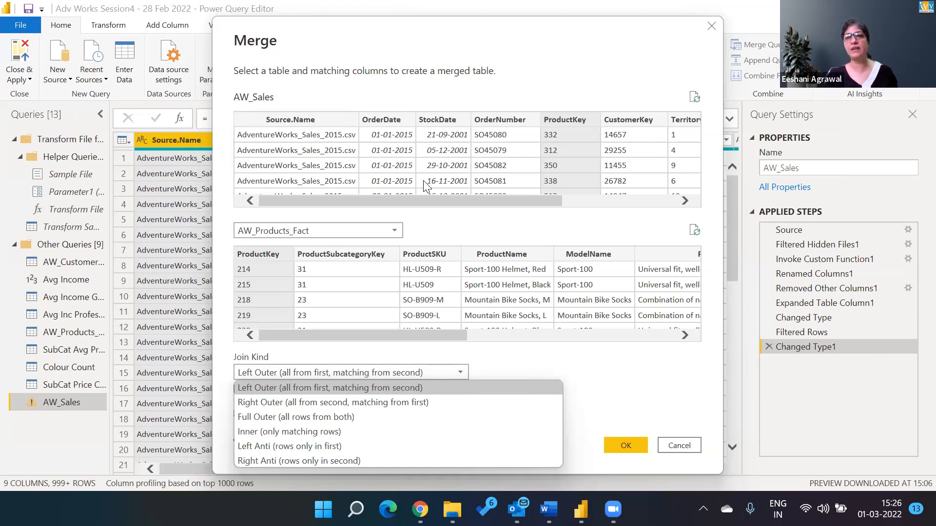
left_click(284, 388)
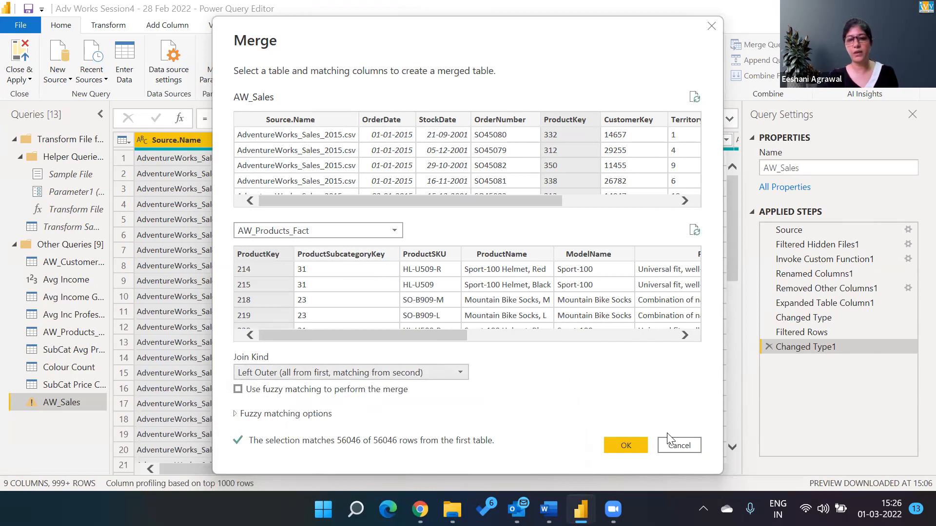
left_click(627, 445)
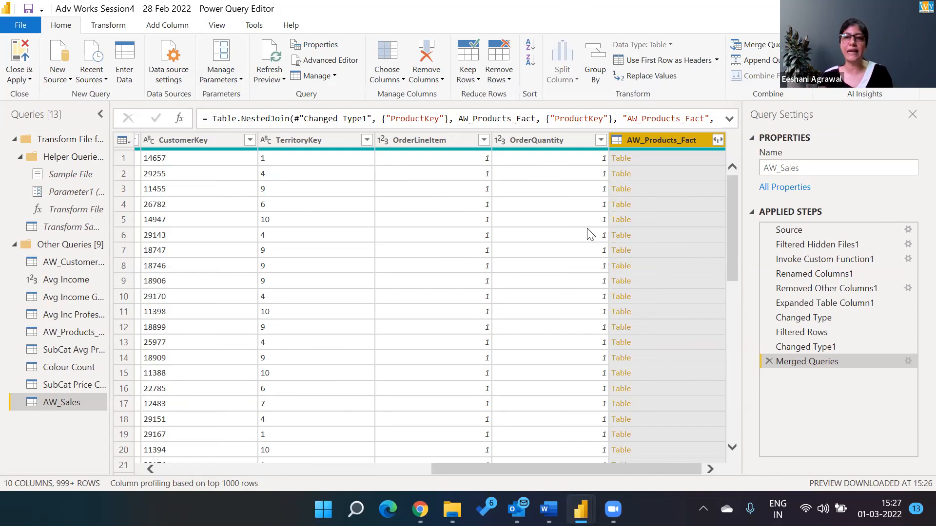
- Expand the merged AW_Products_Fact column to only ProductCost and ProductPrice, with the original column name as prefix
left_click(718, 141)
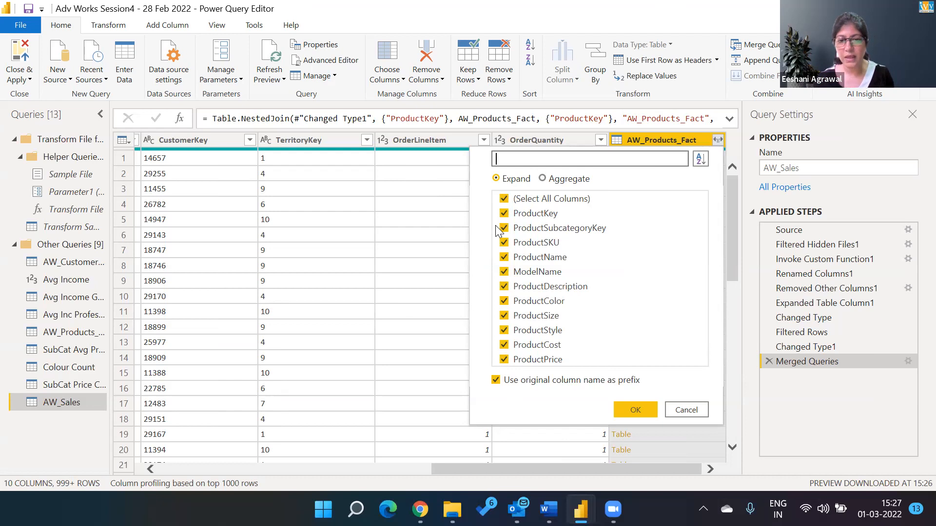
left_click(505, 200)
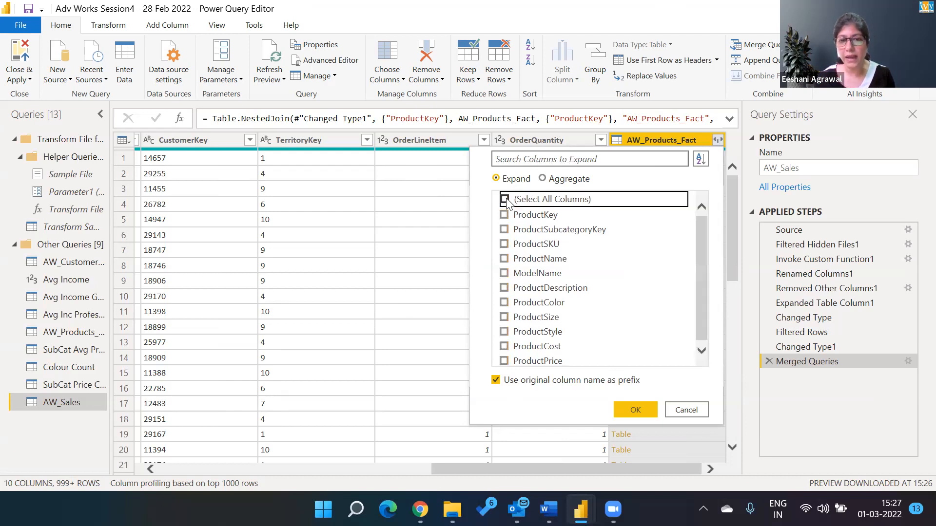
left_click(508, 363)
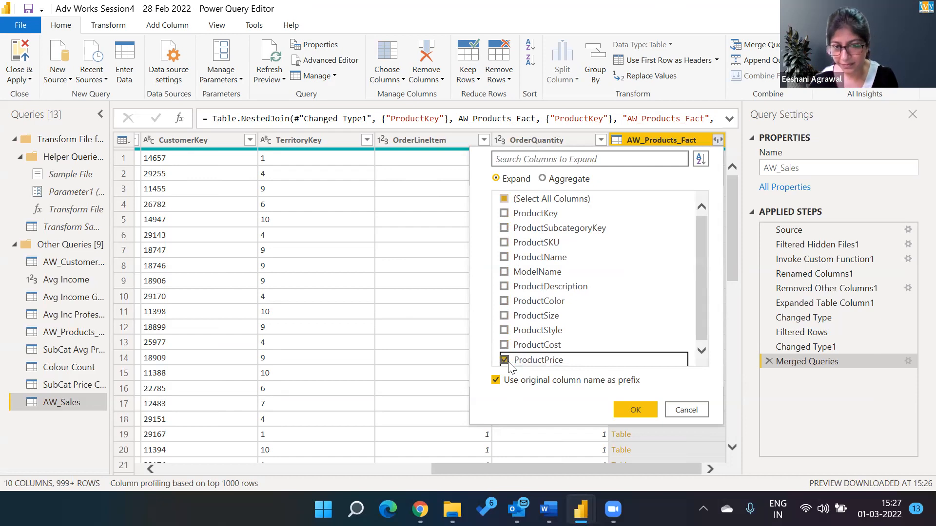
left_click(505, 346)
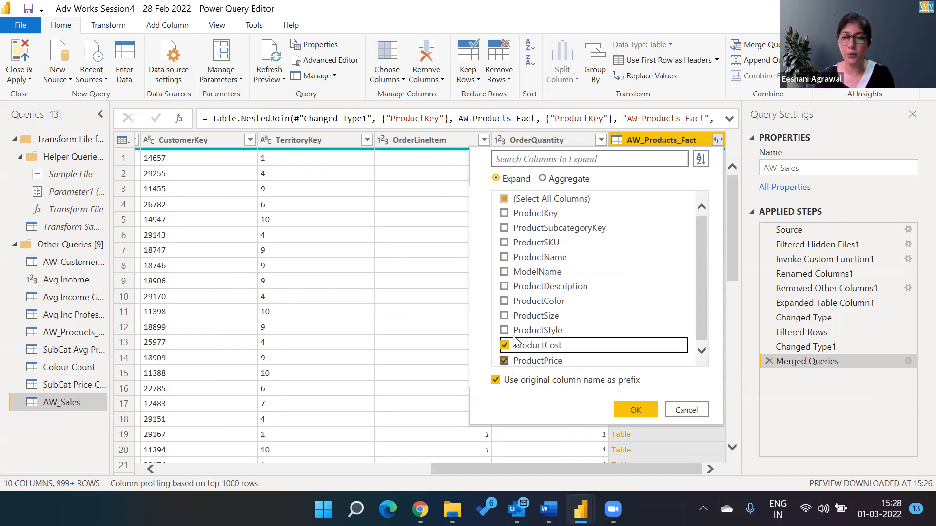
left_click(634, 410)
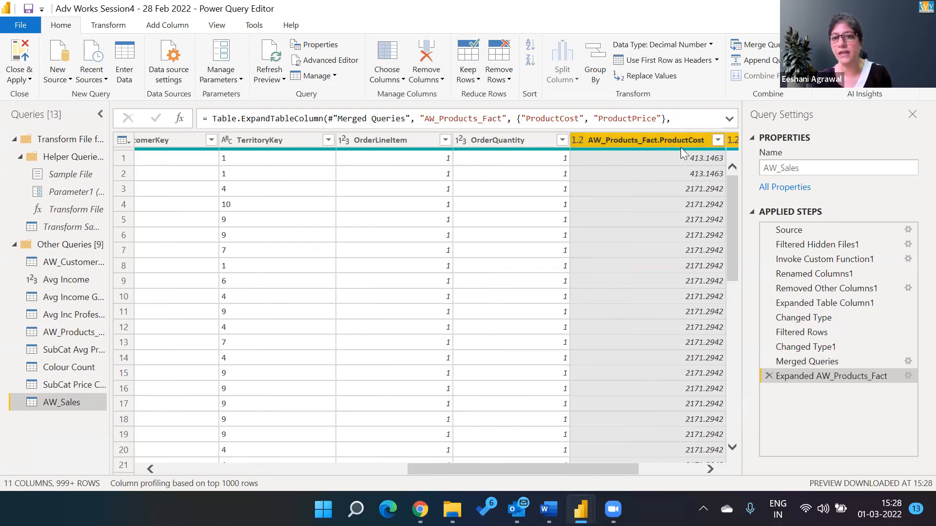
key("Right")
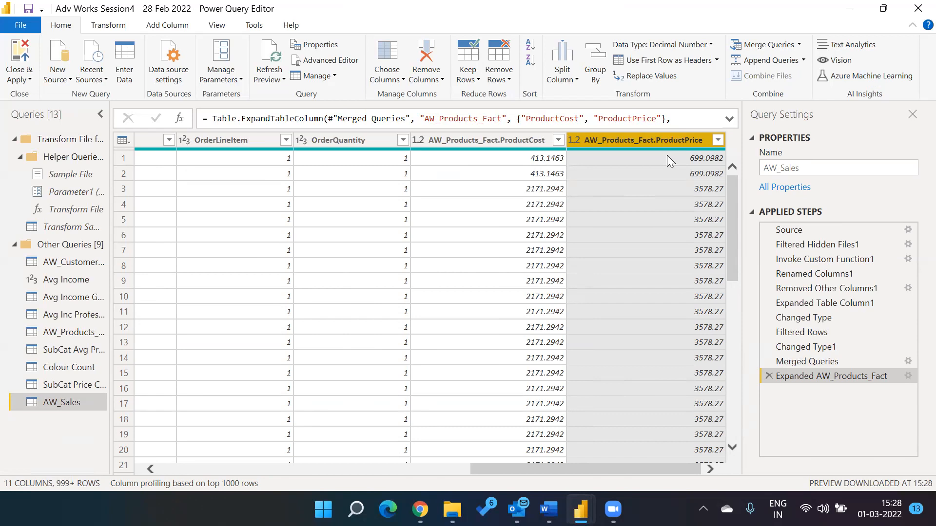
- Start a custom column in the AW_Sales query and name it Sales
left_click(150, 33)
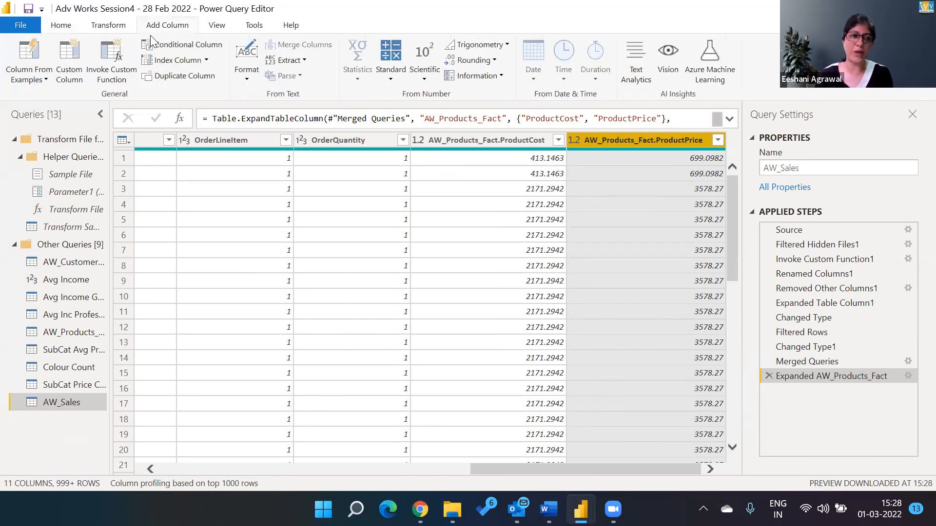
left_click(69, 62)
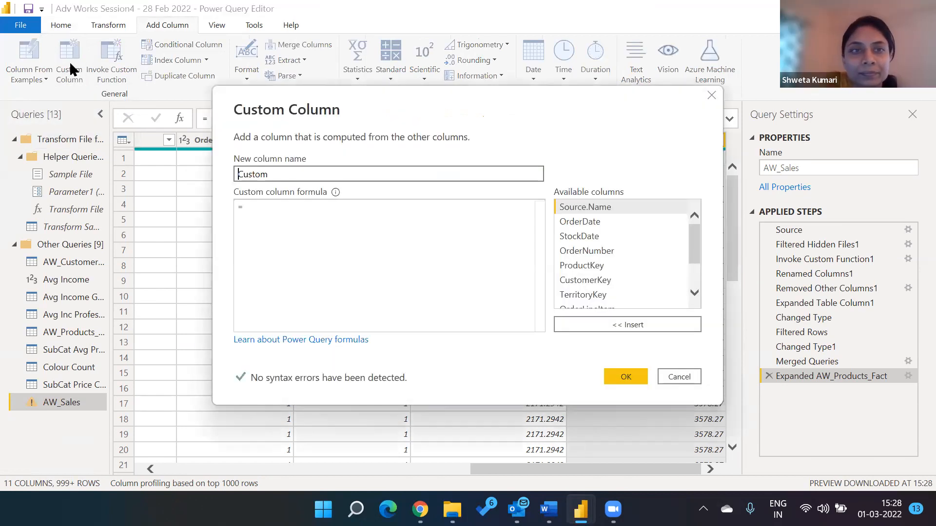
left_click(287, 173)
key("BackSpace")
key("BackSpace")
key("BackSpace")
key("BackSpace")
key("BackSpace")
key("BackSpace")
type("Sales")
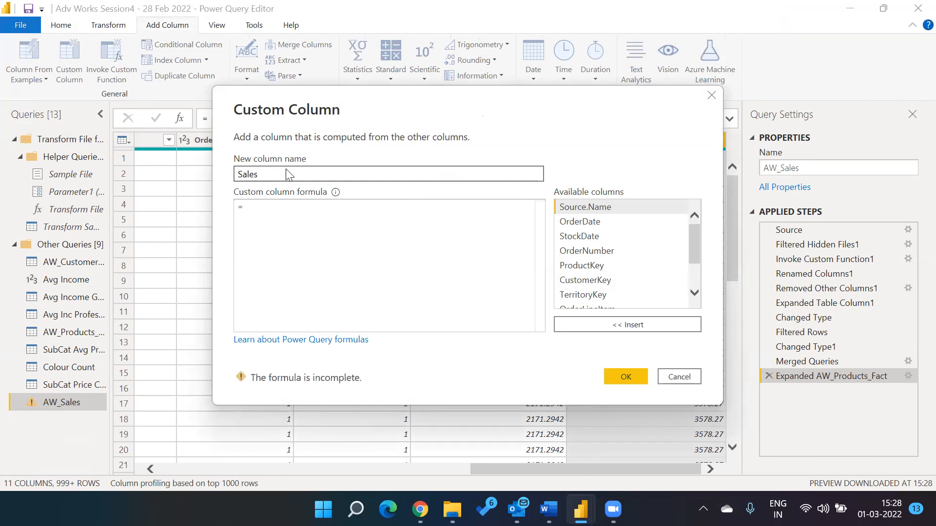
- Set the Sales column's formula to [OrderQuantity]*[AW_Products_Fact.ProductPrice] and create the column
left_click(280, 204)
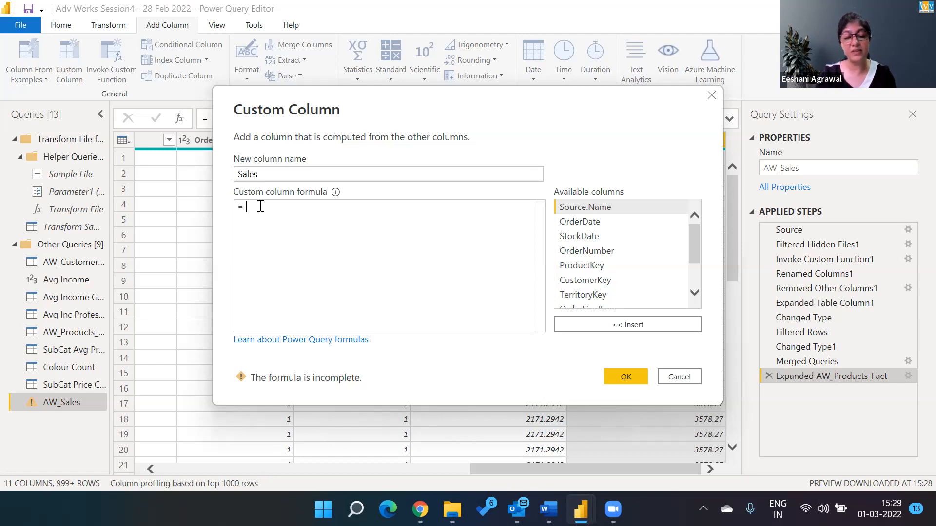
type("order")
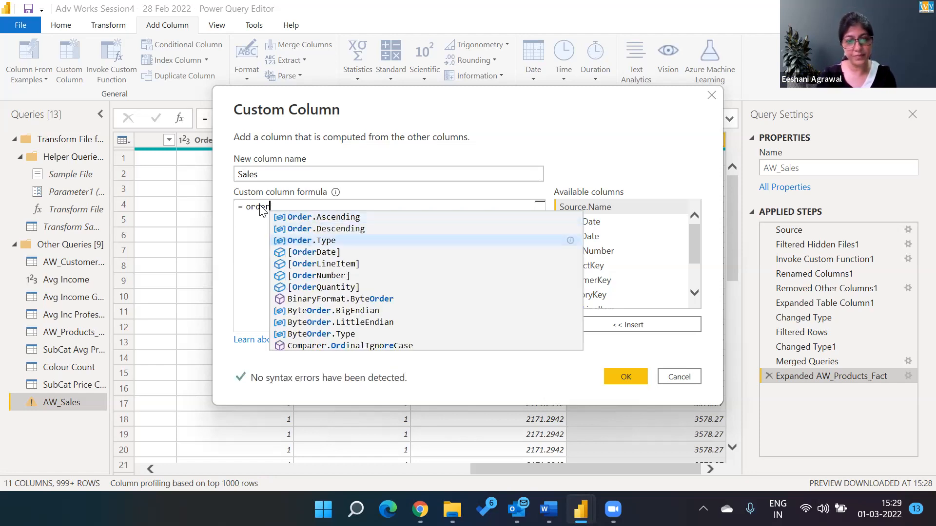
key("Down")
key("Down")
key("Down")
key("Down")
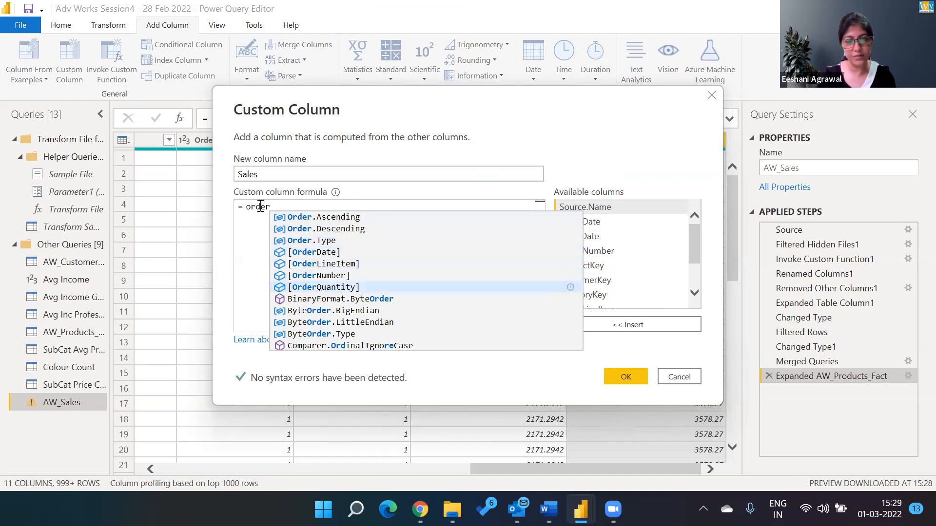
key("Tab")
type("*pric")
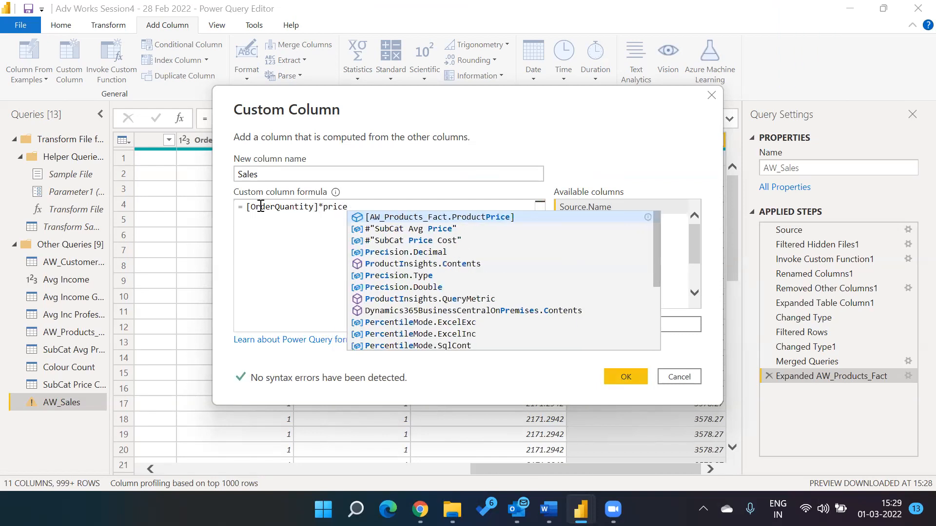
key("Tab")
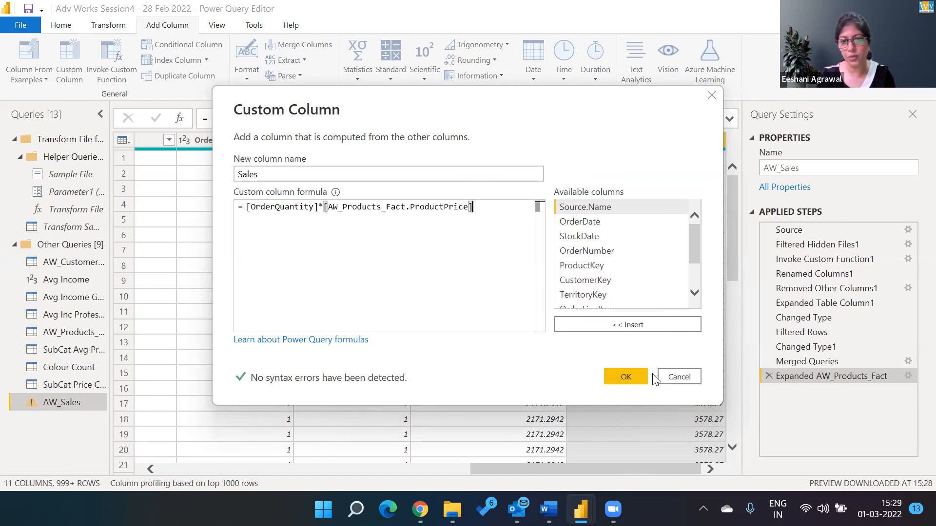
left_click(627, 377)
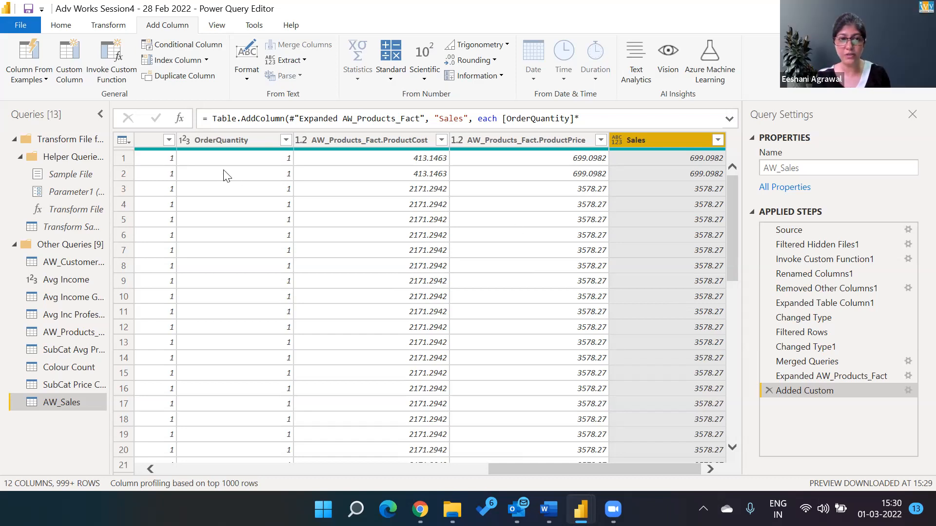
- Filter the OrderQuantity column to rows with value 2 from the fully loaded value list, and check the Sales column
left_click(286, 140)
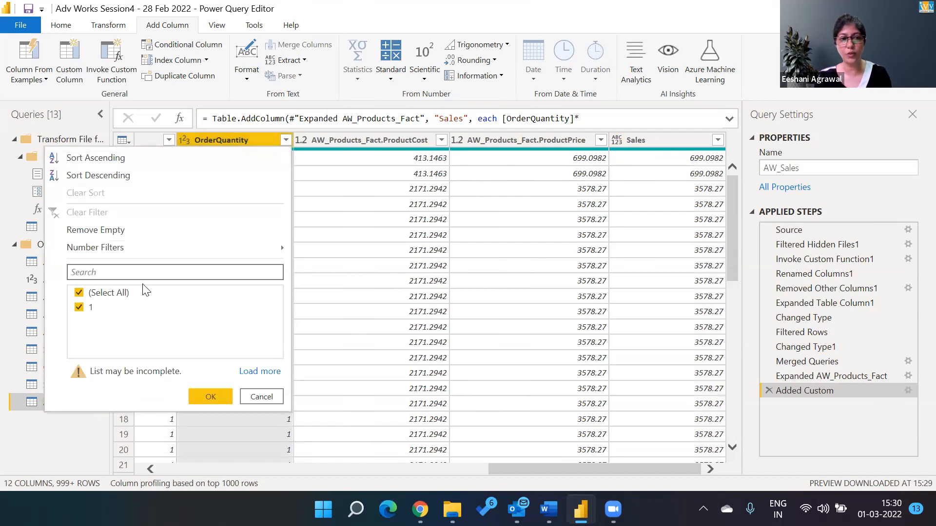
left_click(260, 371)
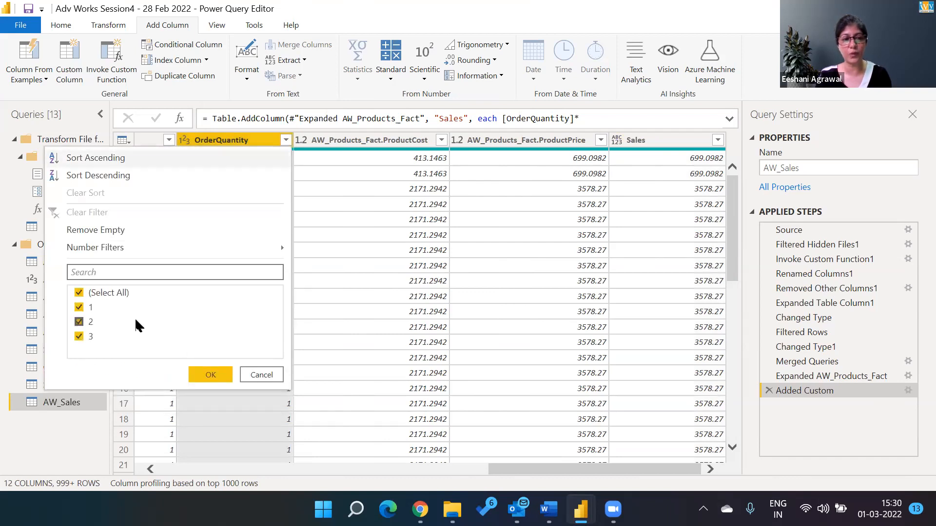
left_click(79, 293)
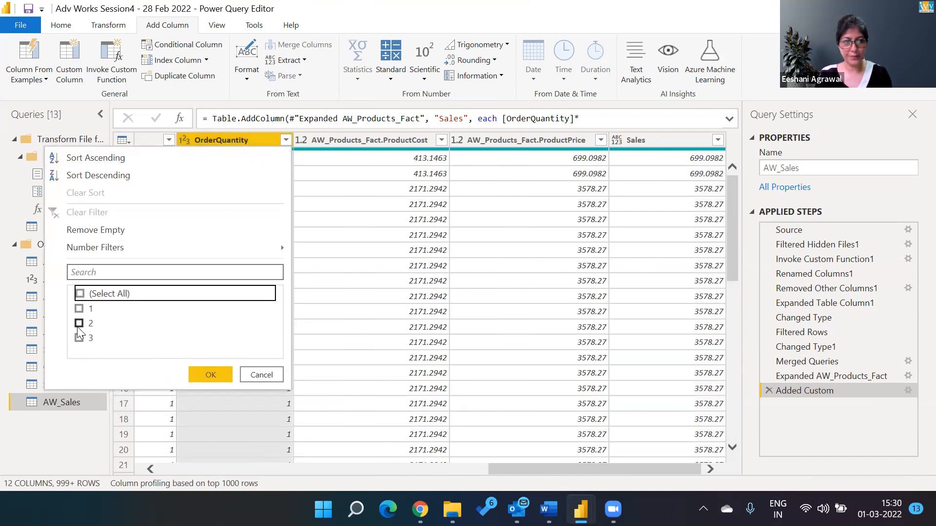
left_click(79, 323)
left_click(210, 374)
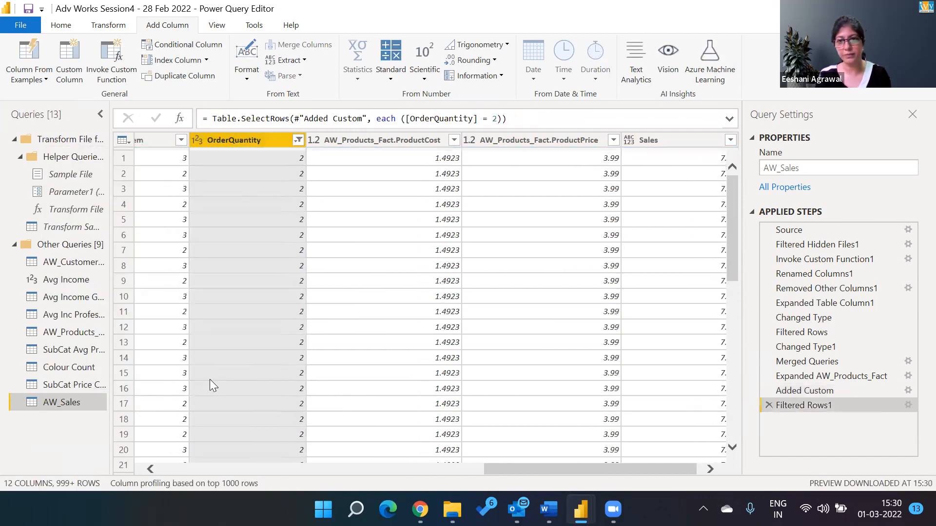
left_click(621, 296)
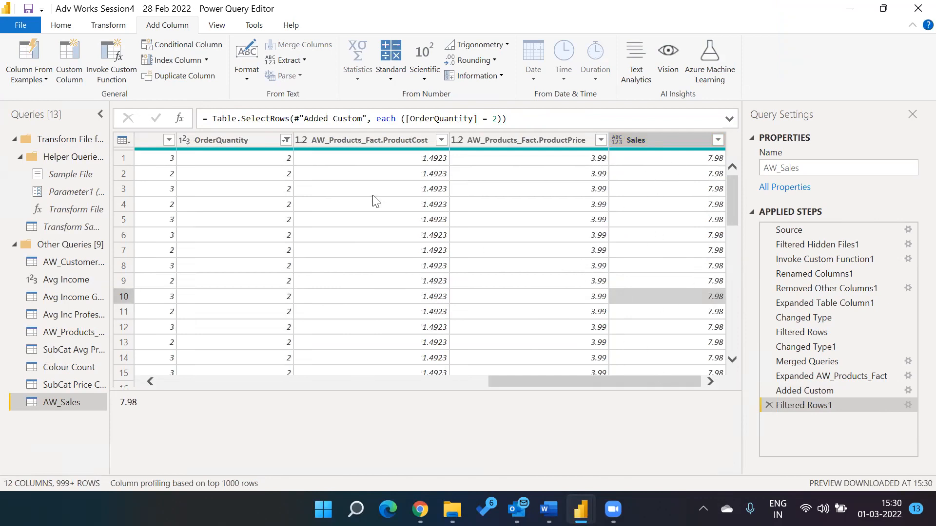
- Reselect all values in the OrderQuantity filter to bring back every row
left_click(285, 140)
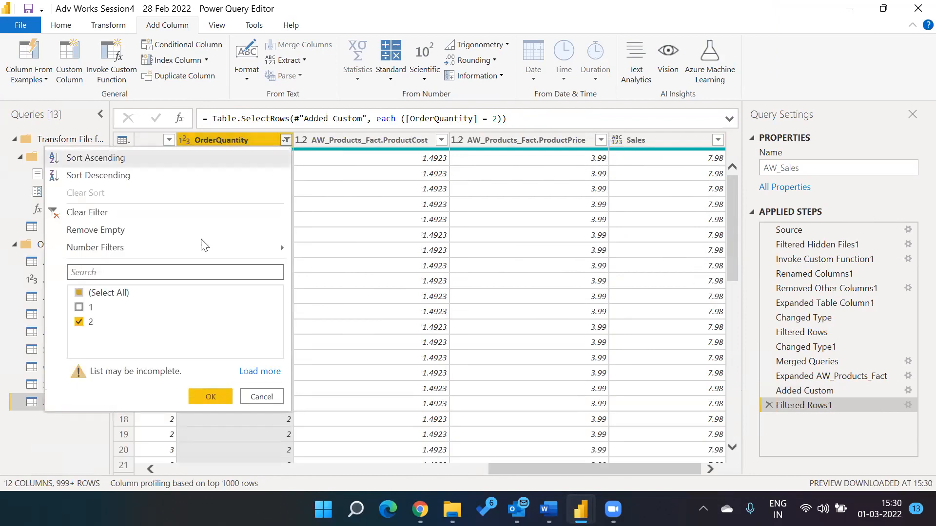
left_click(79, 293)
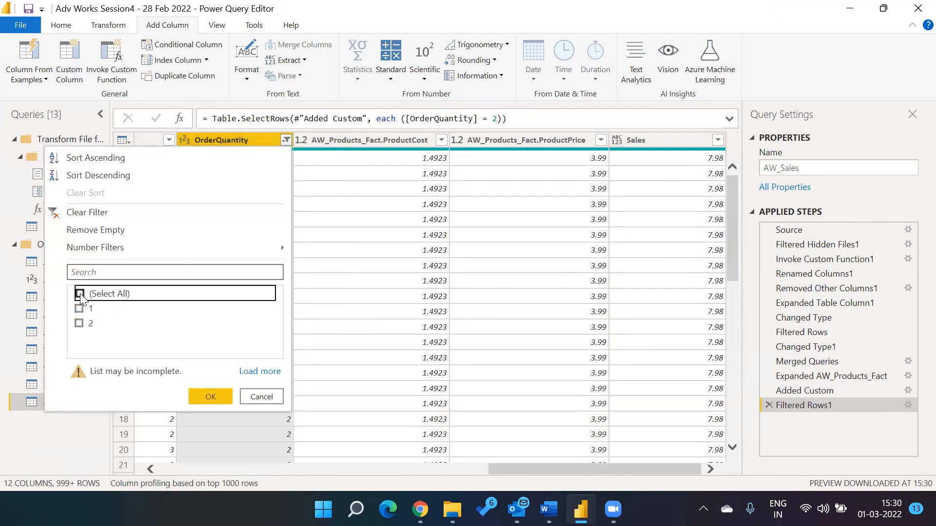
left_click(79, 294)
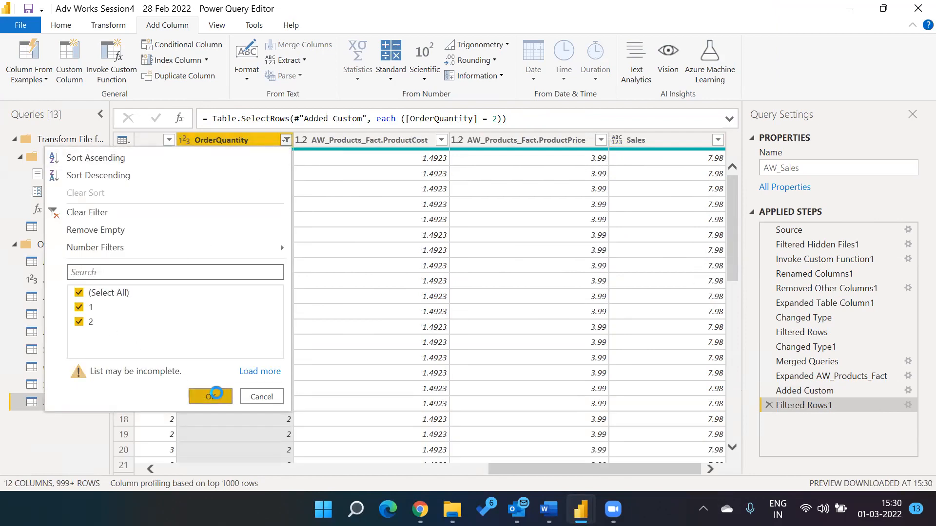
left_click(210, 396)
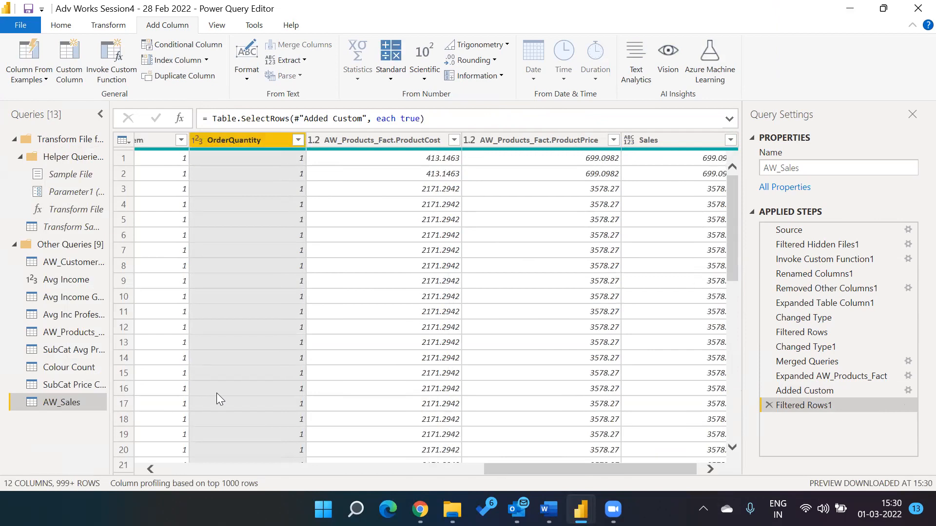
- Examine the values of row 12 in AW_Sales across the columns from OrderNumber to Sales
left_click(592, 327)
key("Right")
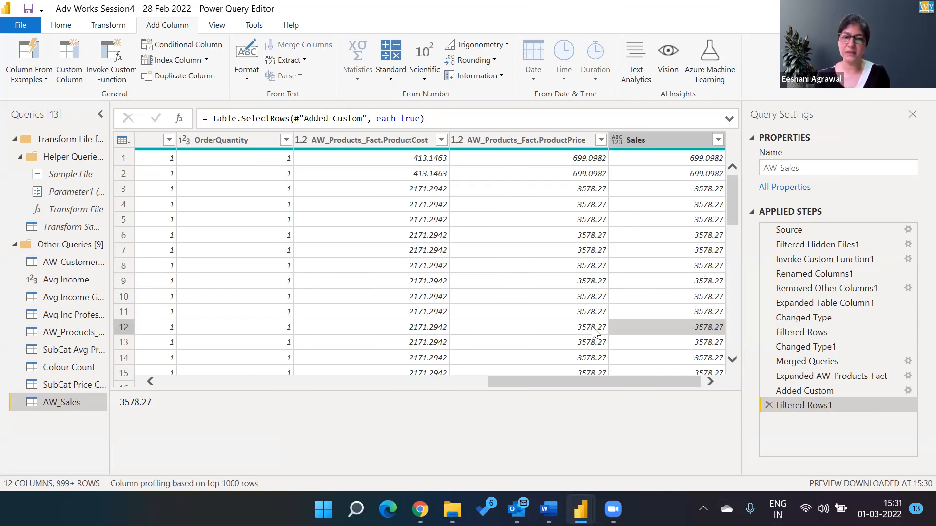
key("Left")
key("Left")
key("Left")
key("Left")
key("Left")
key("Left")
key("Left")
key("Left")
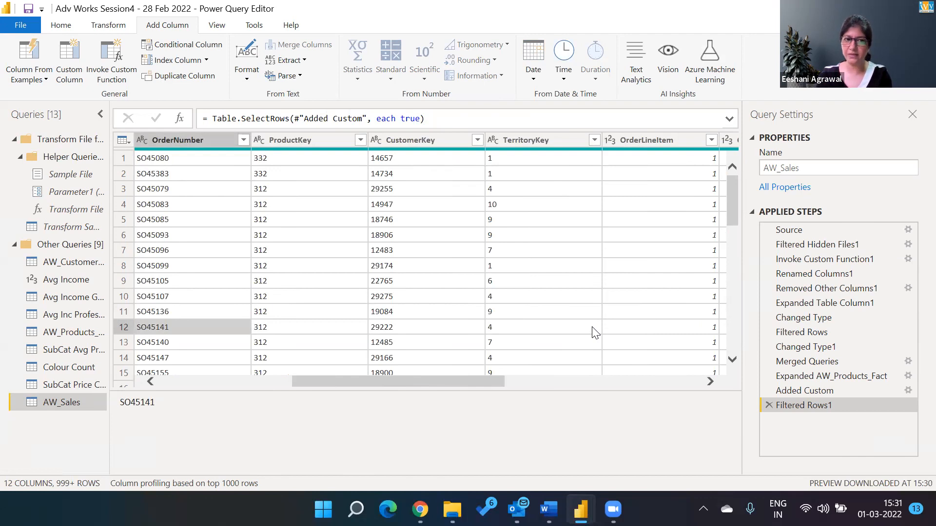
key("Right")
key("Right")
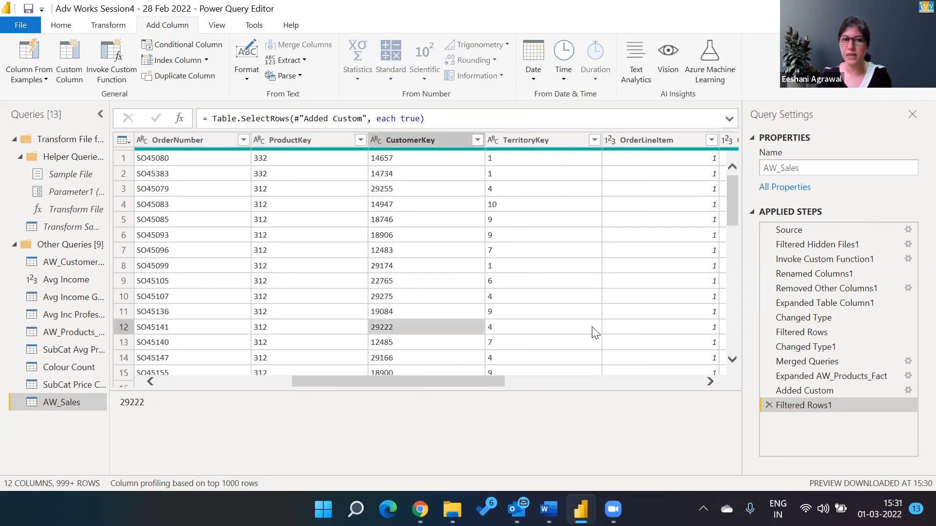
key("Left")
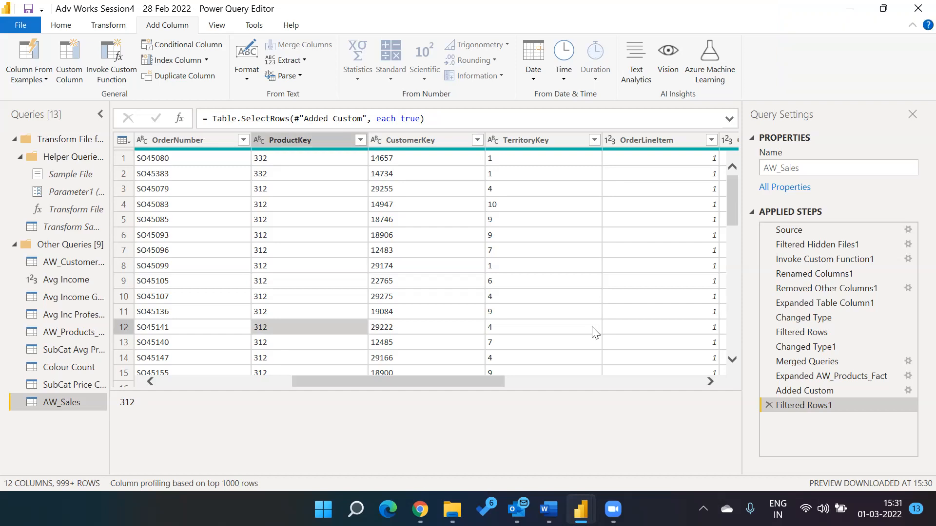
key("Right")
key("Right")
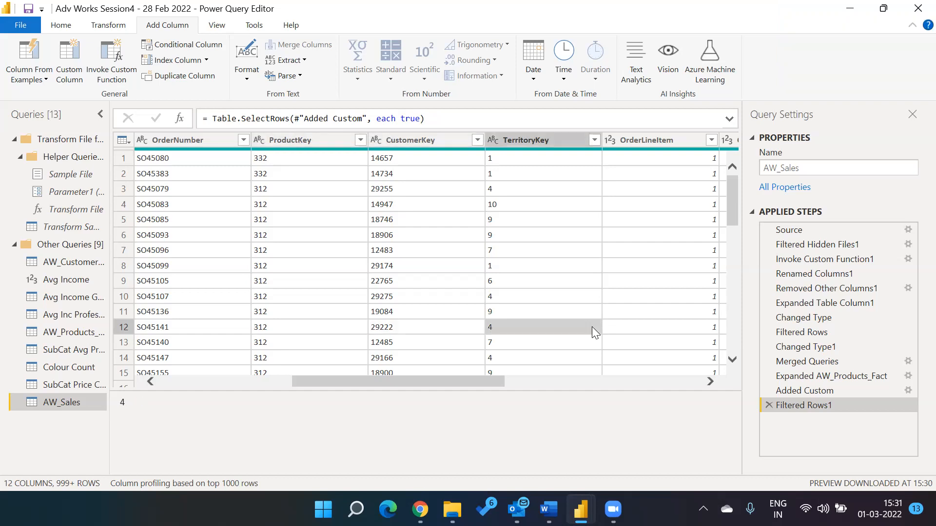
key("Right")
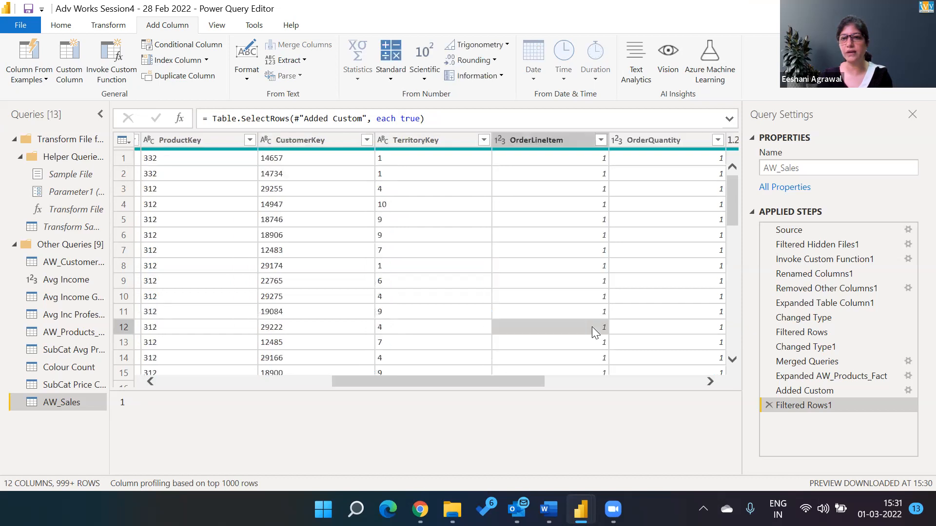
key("Right")
key("Right")
key("Right")
key("Right")
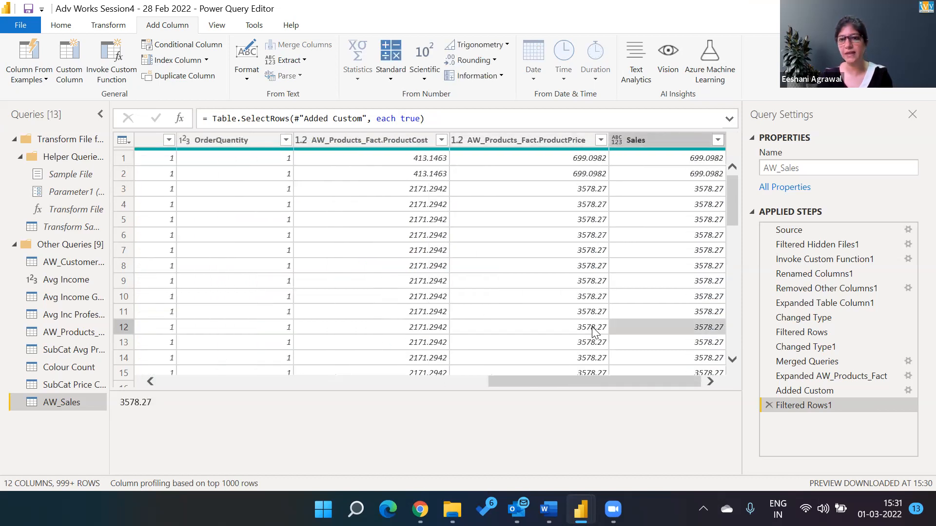
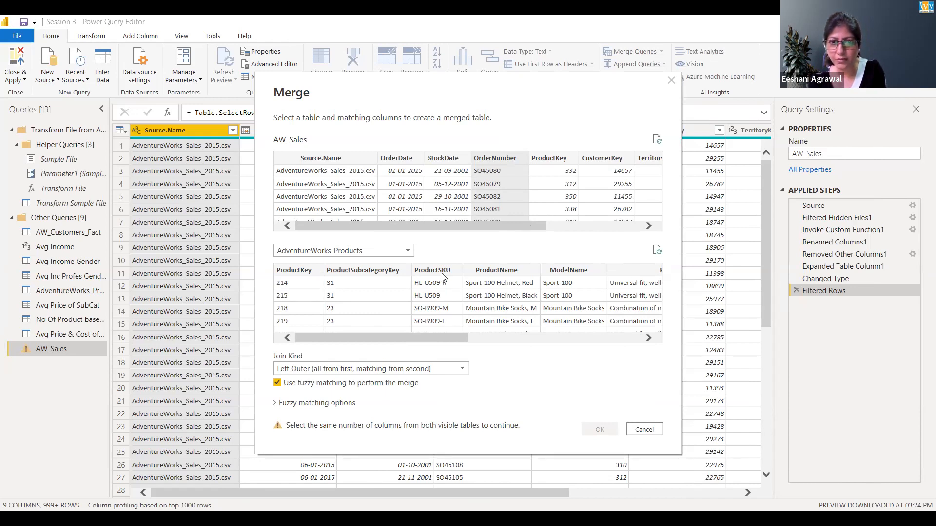
- In the Session 3 file, try to merge AW_Sales with AdventureWorks_Products on ProductKey
left_click(549, 159)
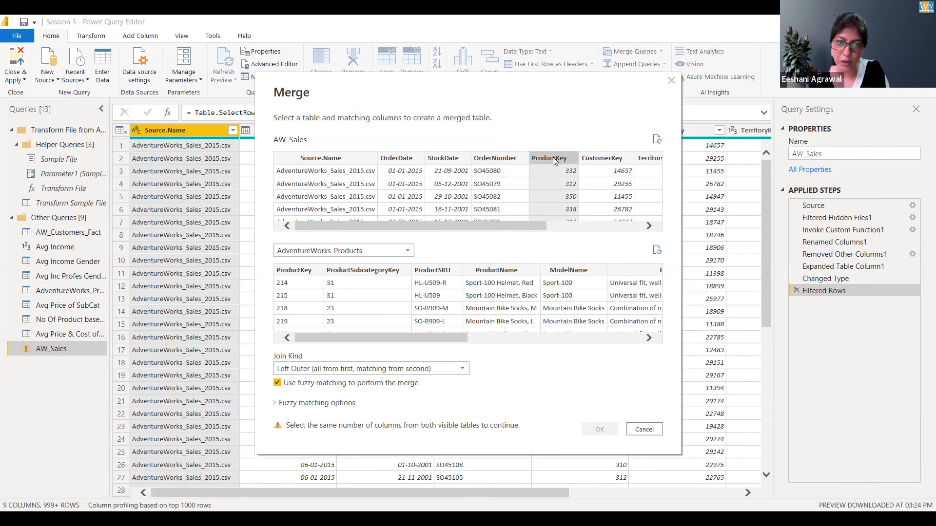
left_click(286, 270)
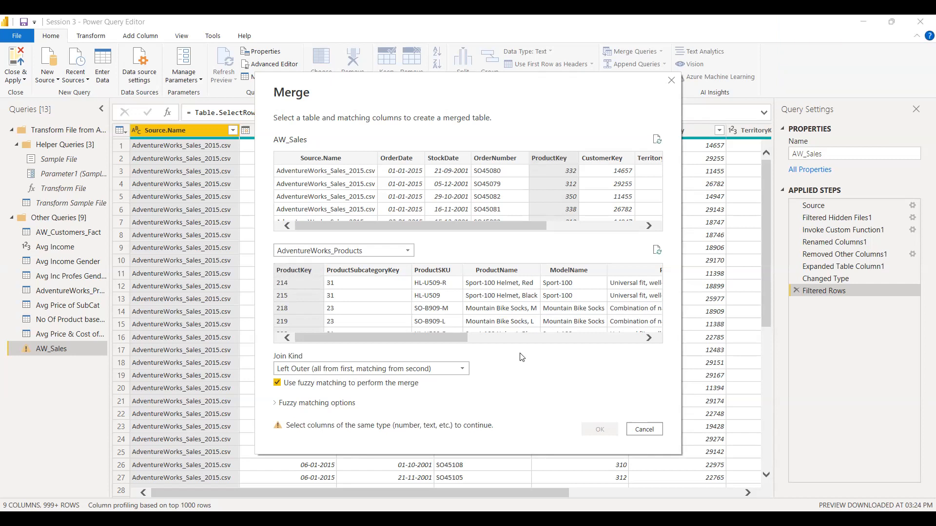
left_click(671, 82)
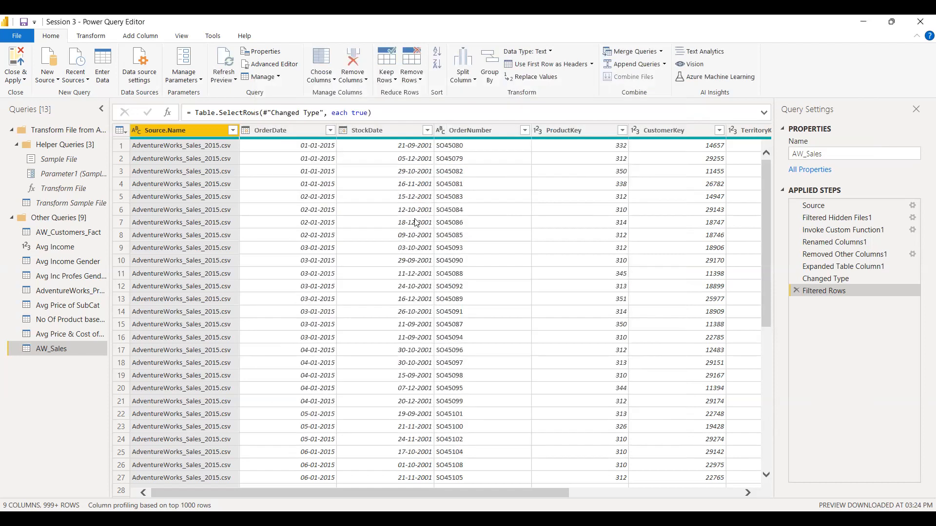
- Change the ProductKey column of AW_Sales to Text, and merge in AdventureWorks_Products on ProductKey with a Left Outer join
left_click(537, 130)
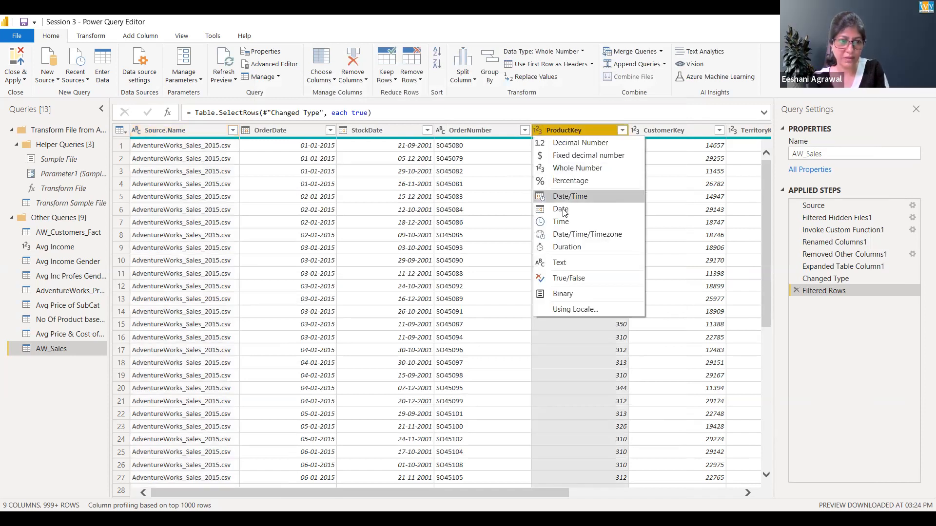
left_click(561, 266)
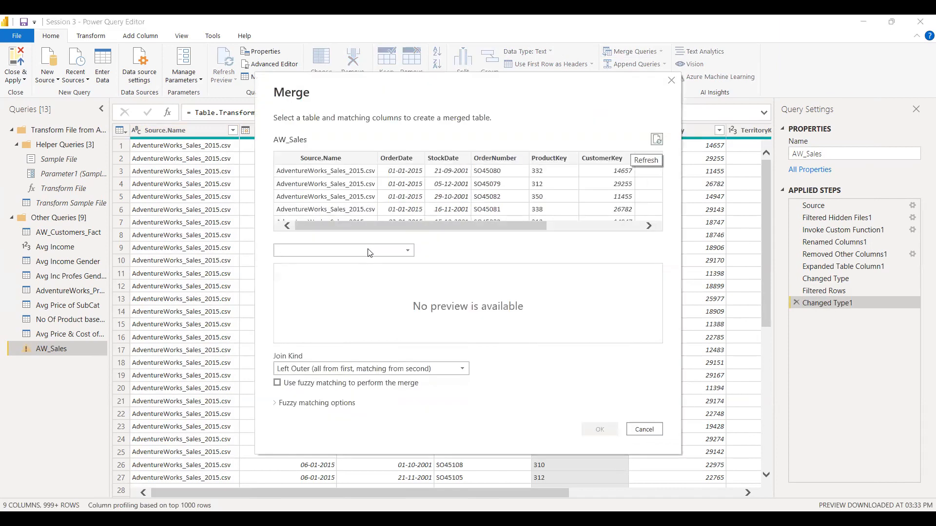
left_click(363, 251)
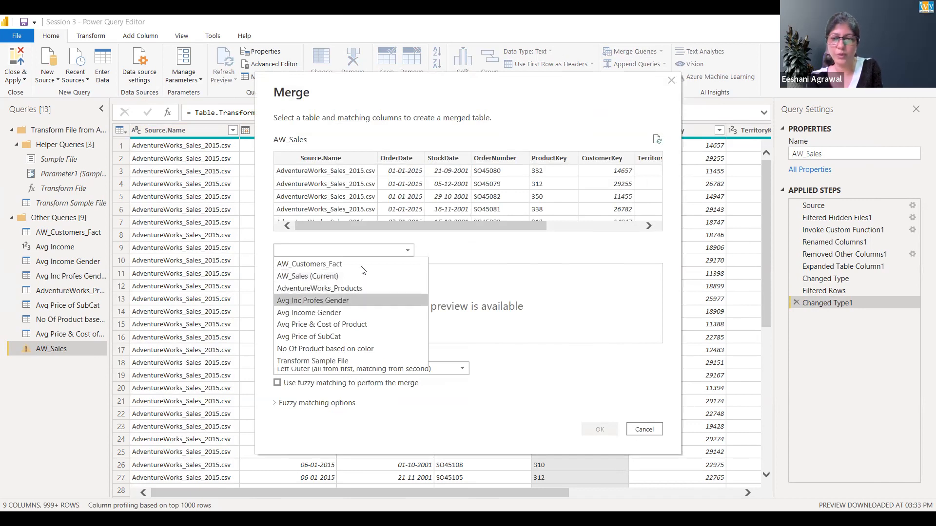
left_click(313, 301)
left_click(407, 251)
left_click(320, 289)
left_click(549, 158)
left_click(294, 271)
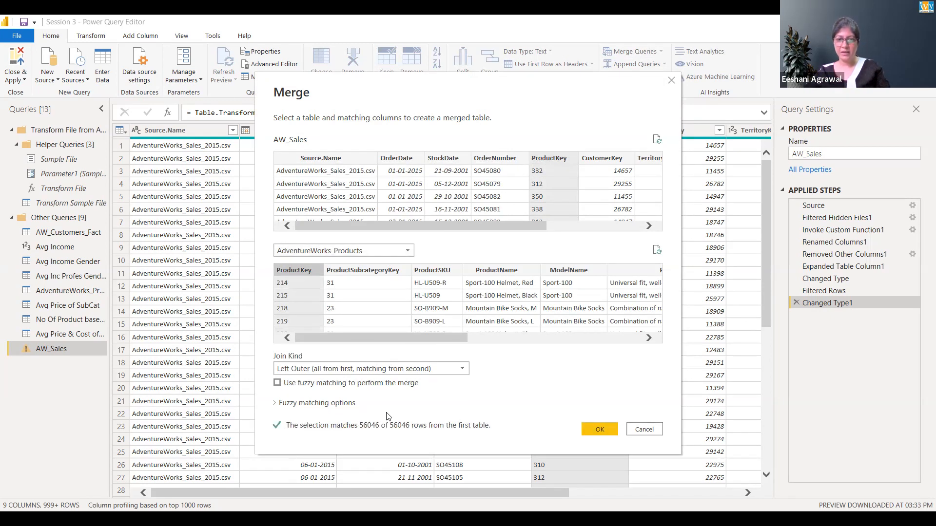
left_click(600, 426)
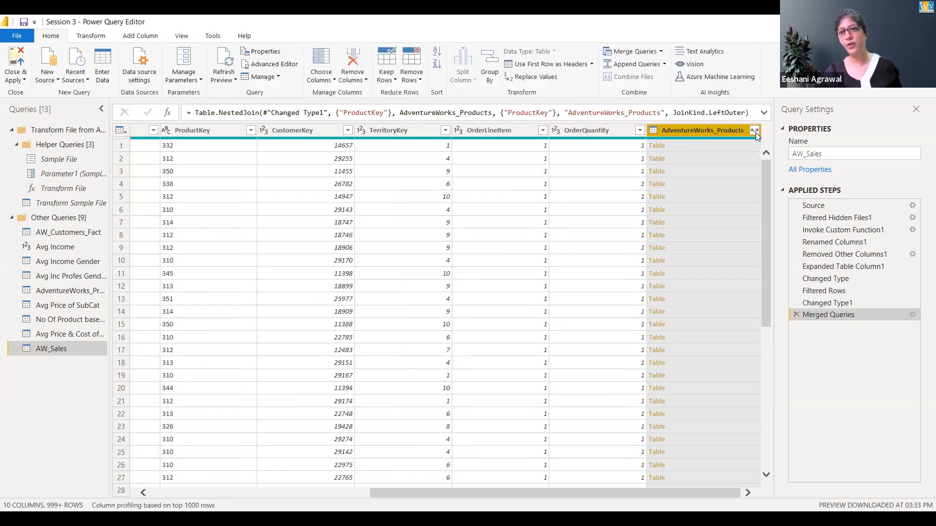
- Expand the merged AdventureWorks_Products column to include only ProductCost and ProductPrice, keeping the original column name as prefix
left_click(755, 132)
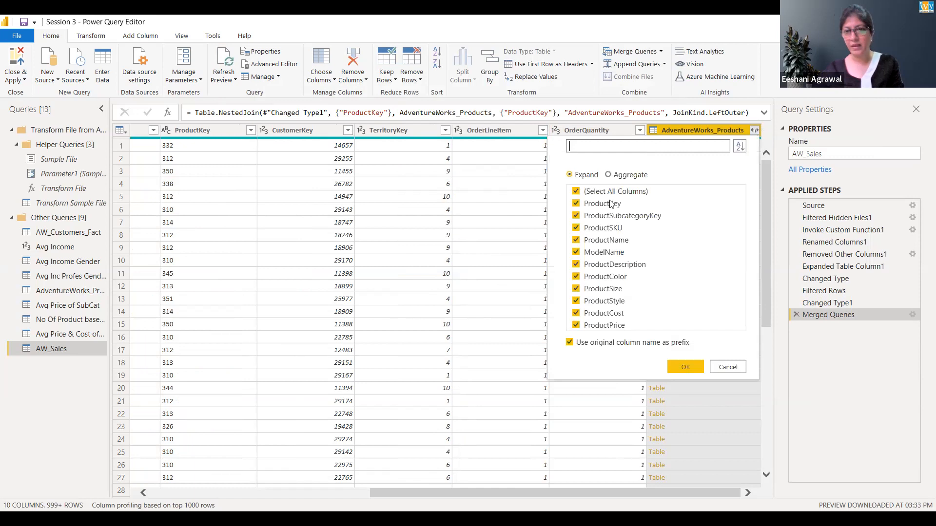
left_click(571, 176)
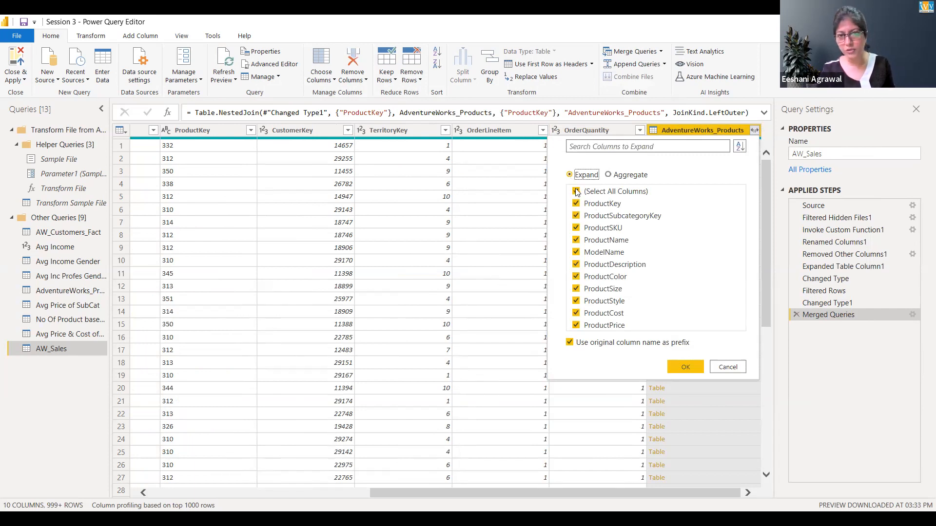
left_click(577, 204)
left_click(576, 217)
left_click(576, 229)
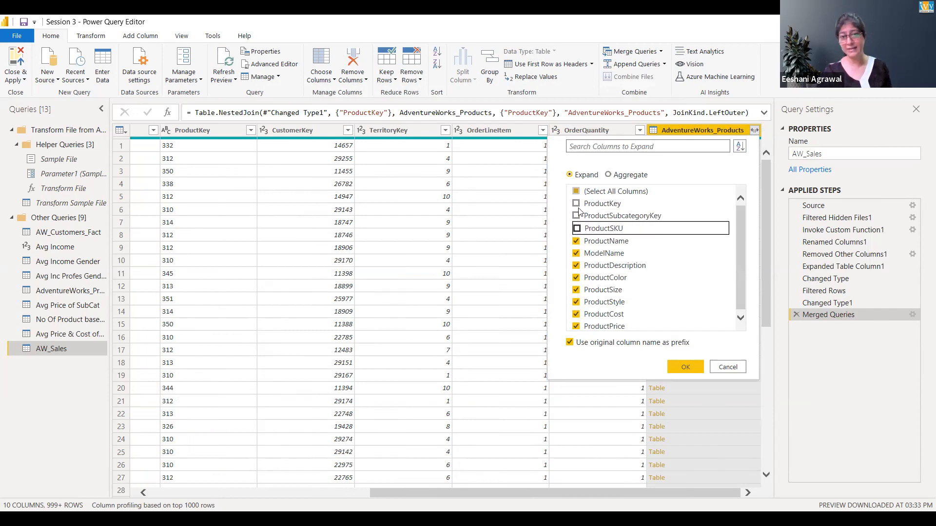
left_click(576, 192)
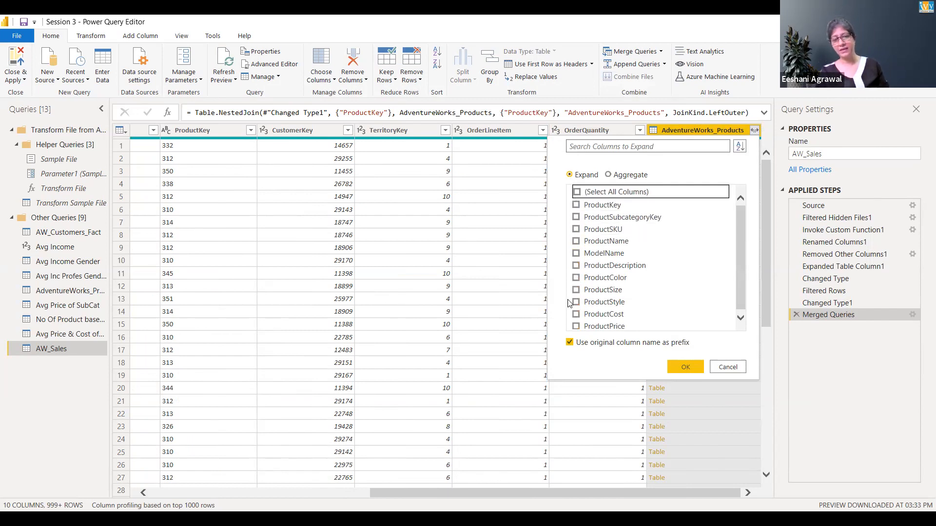
left_click(576, 314)
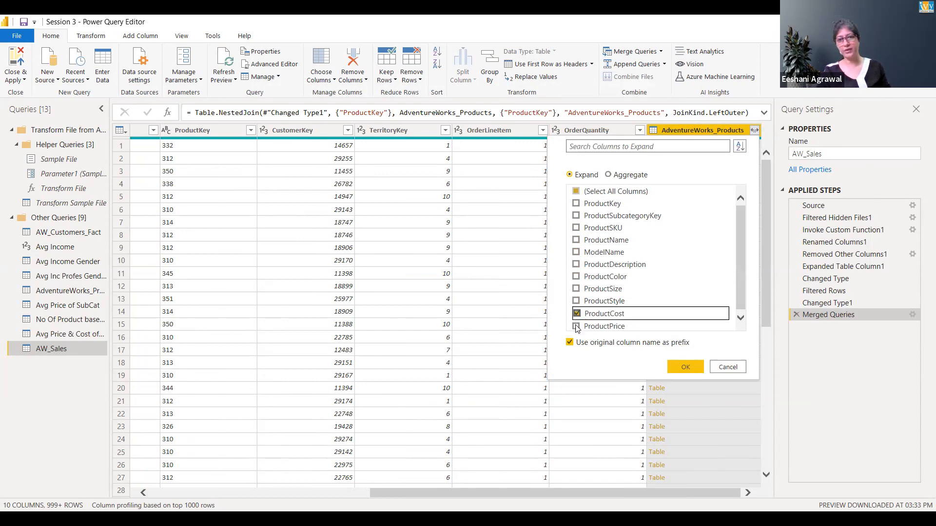
left_click(576, 327)
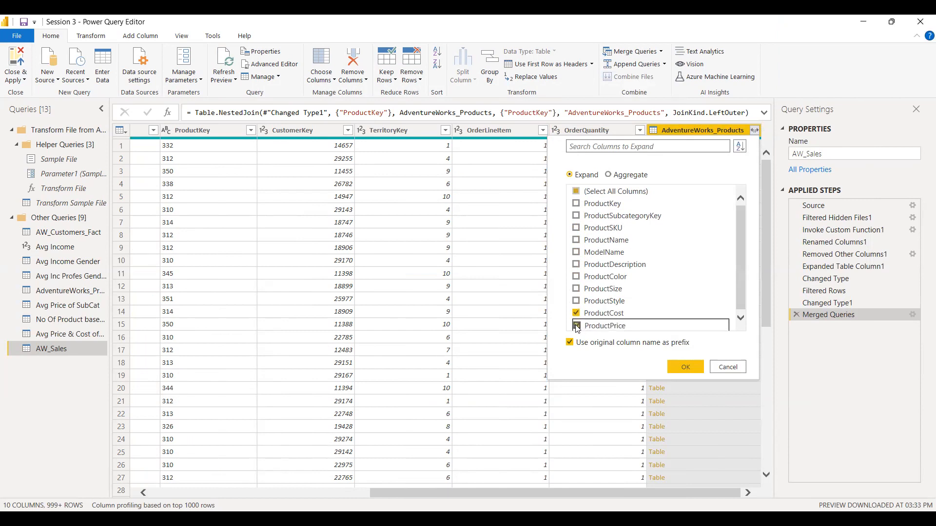
left_click(679, 366)
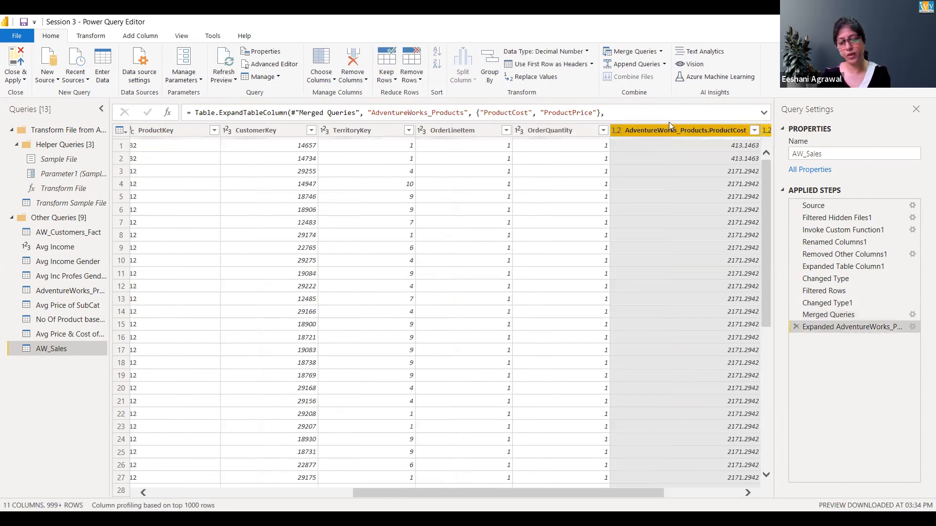
- Start a custom column named sales in AW_Sales and begin its formula with [OrderQuantity]*
left_click(674, 145)
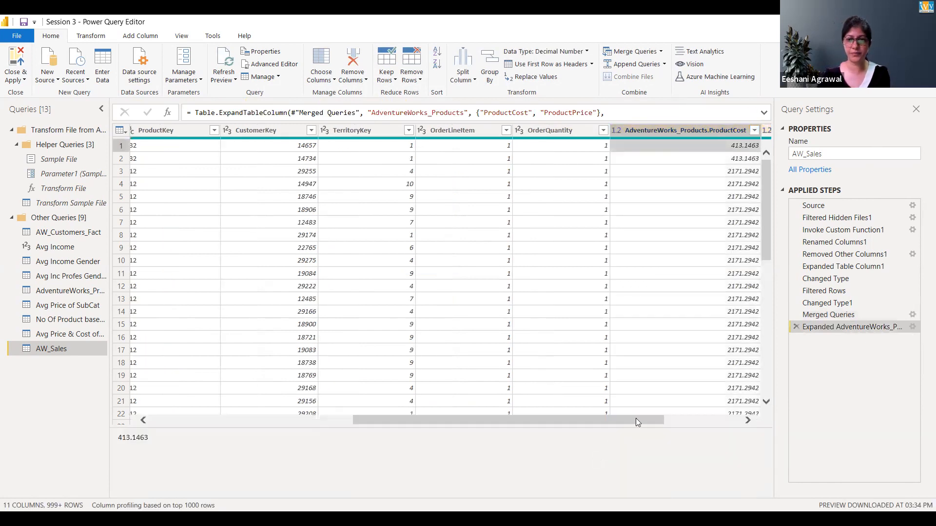
left_click(735, 420)
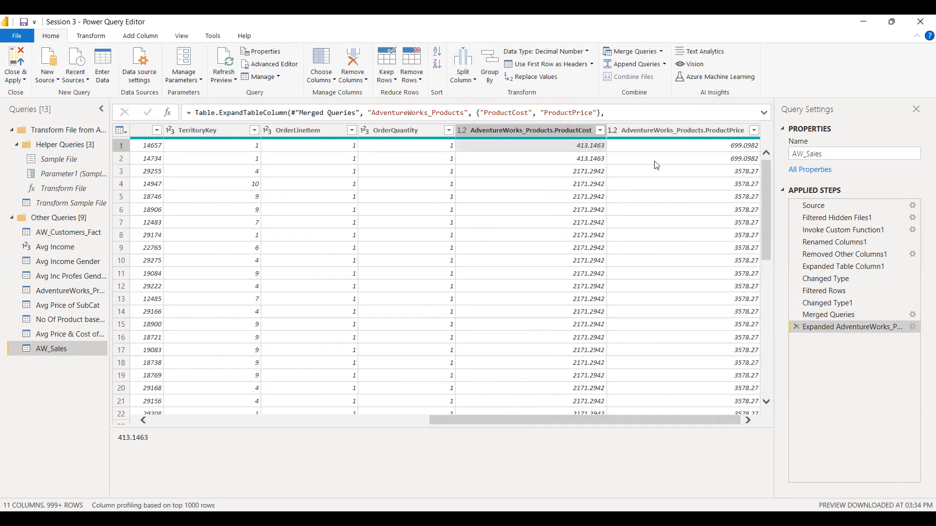
left_click(700, 133)
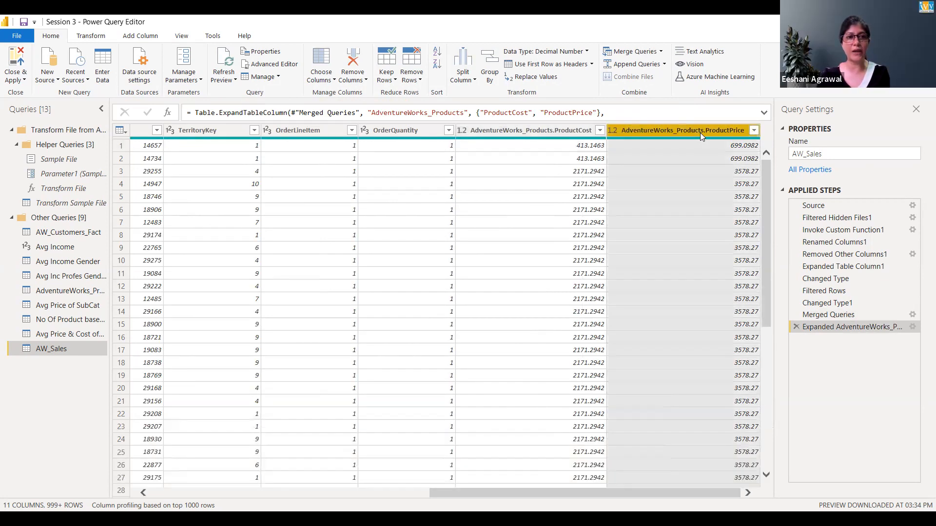
left_click(143, 36)
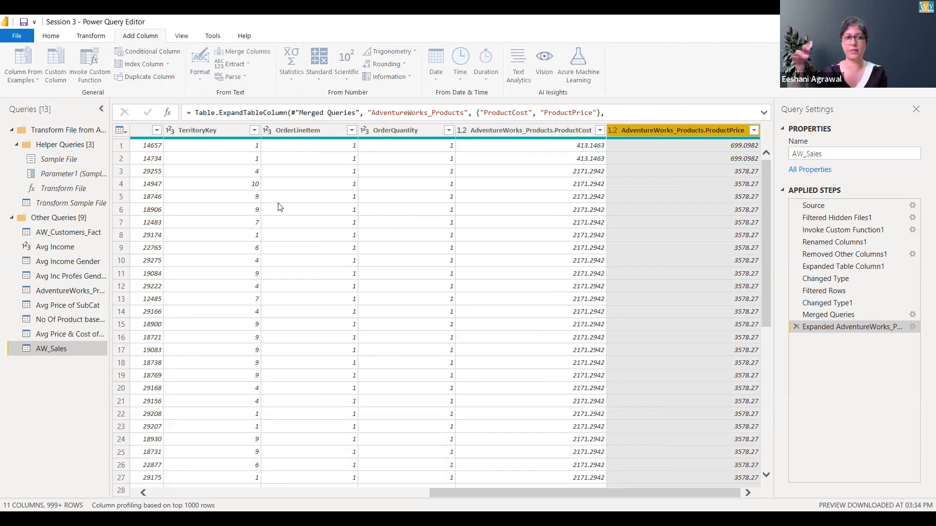
type("sales")
left_click(279, 227)
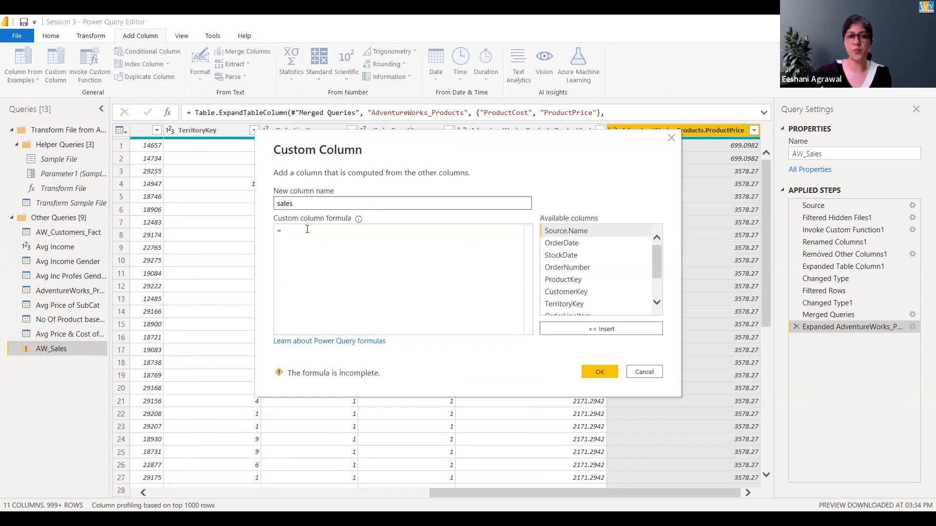
type("ord")
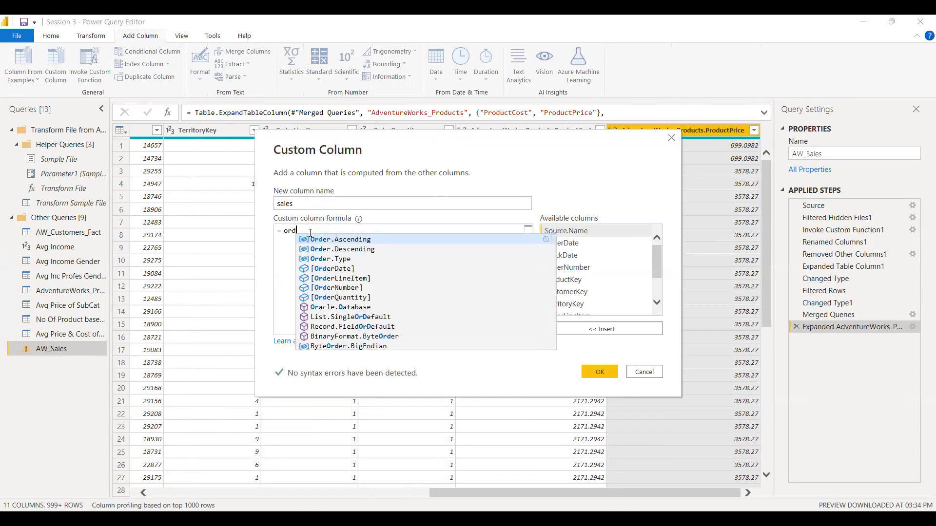
left_click(343, 298)
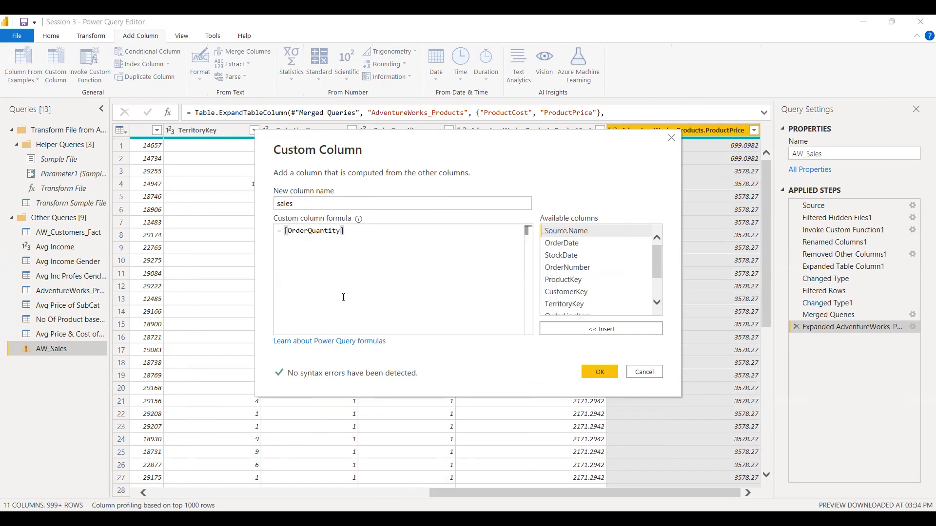
type("*")
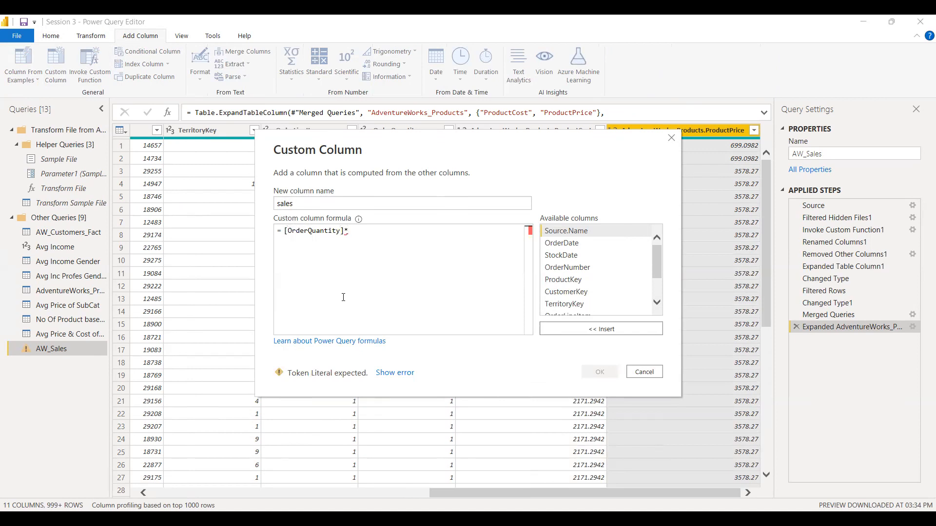
type("or")
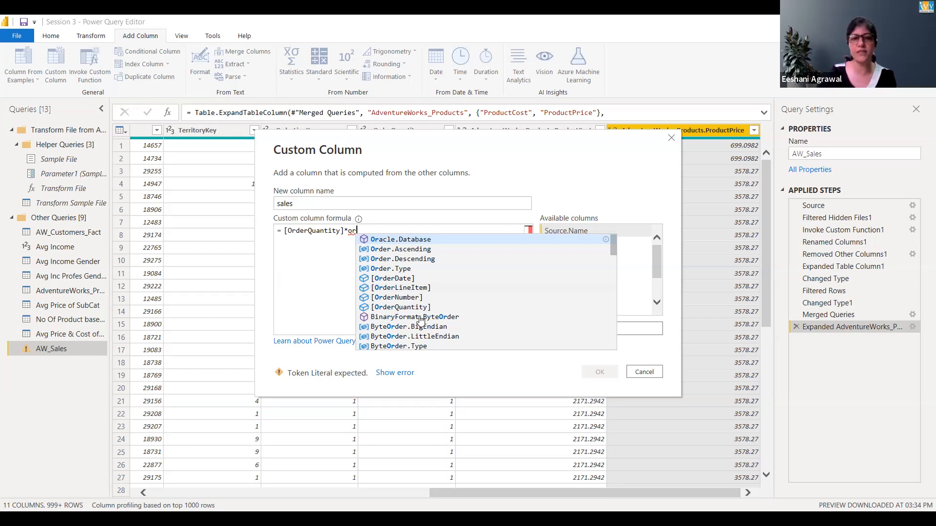
scroll(422, 320, "down", 2)
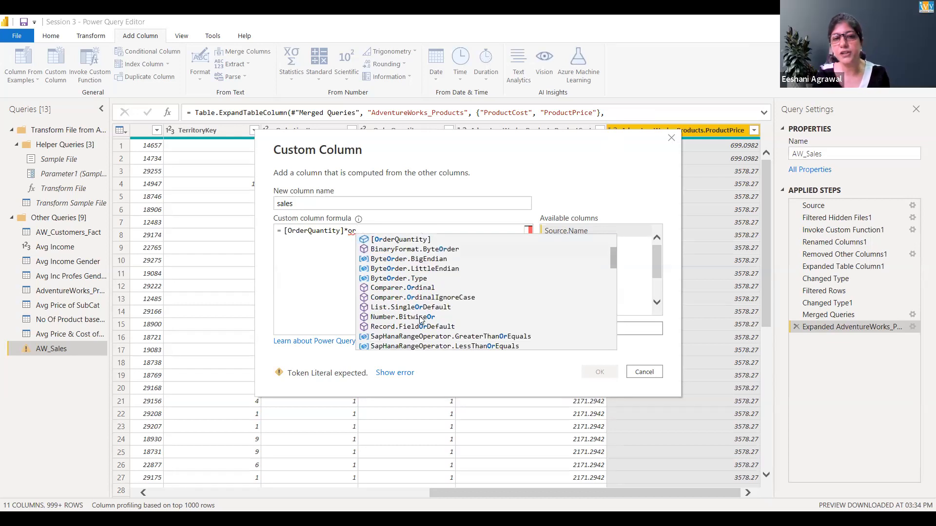
scroll(421, 319, "down", 2)
scroll(421, 320, "up", 3)
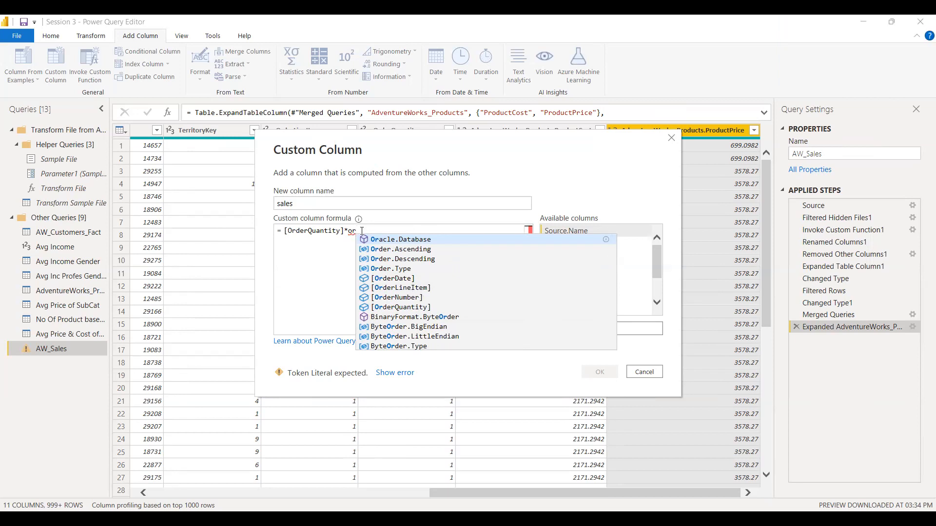
key("BackSpace")
key("BackSpace")
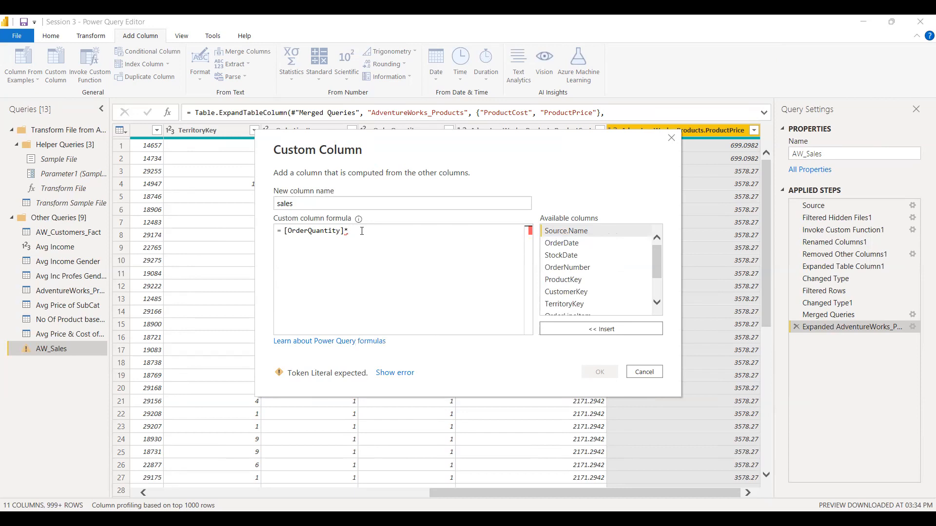
- Complete the sales formula as [OrderQuantity]*[AdventureWorks_Products.ProductPrice] and create the column
type("p")
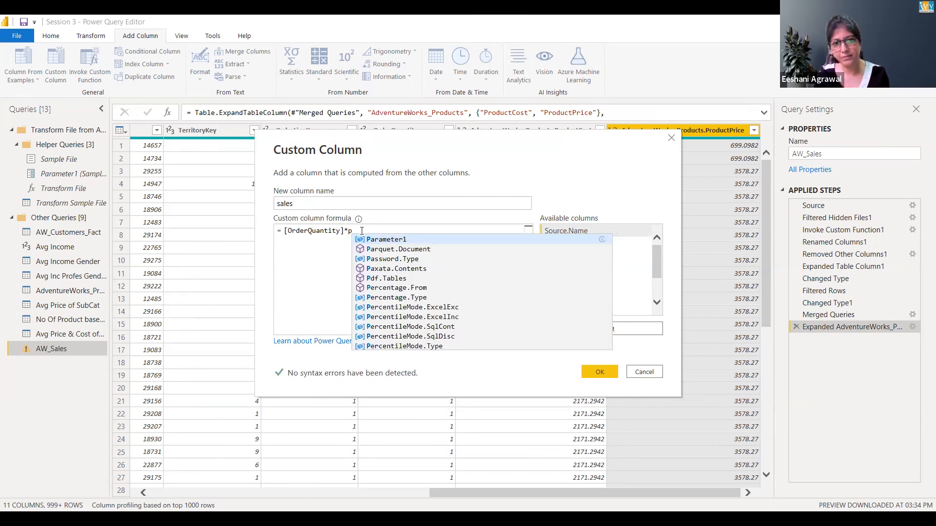
type("r")
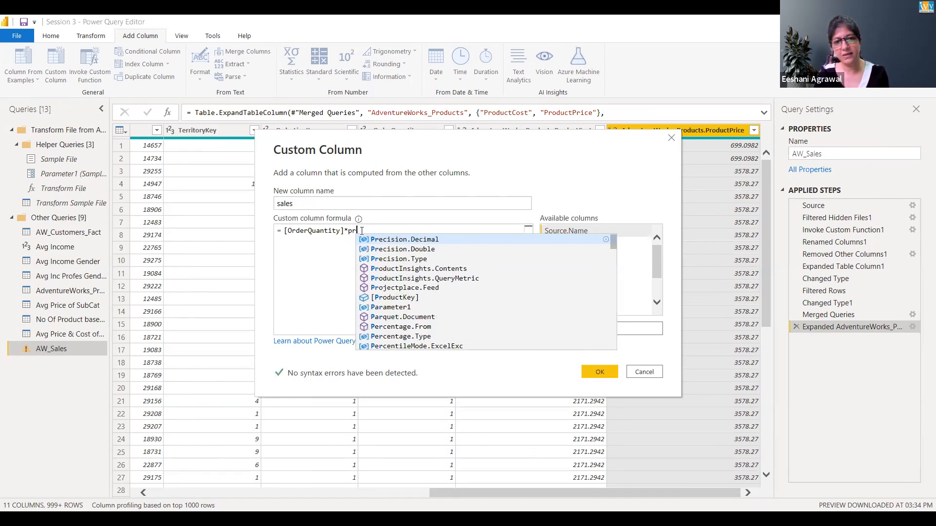
type("i")
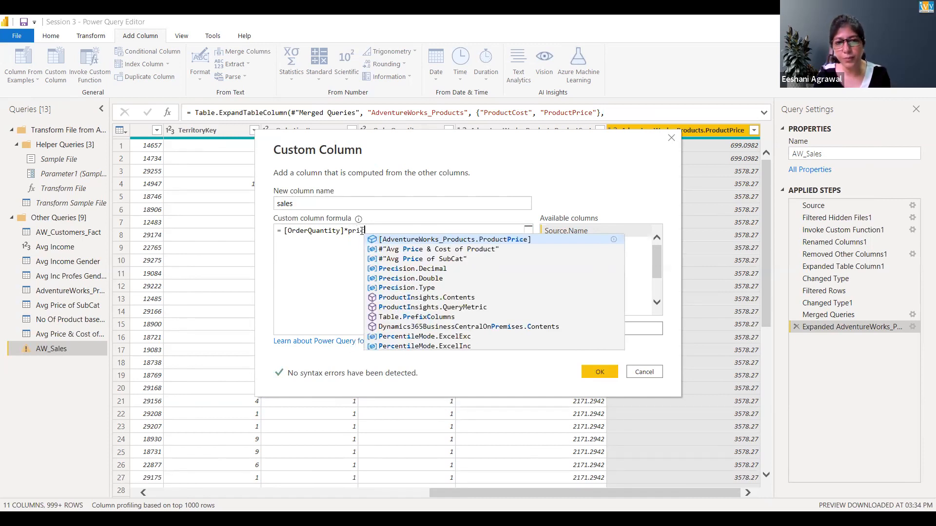
type("c")
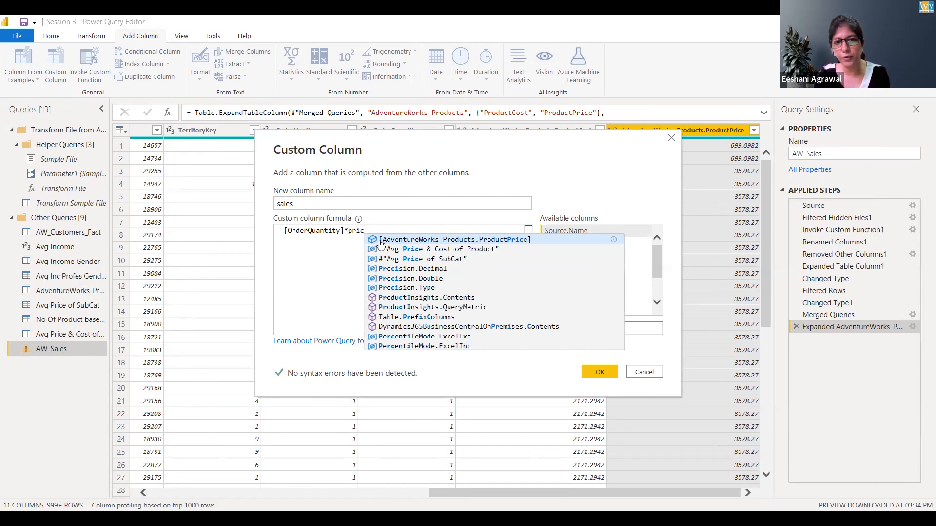
left_click(439, 239)
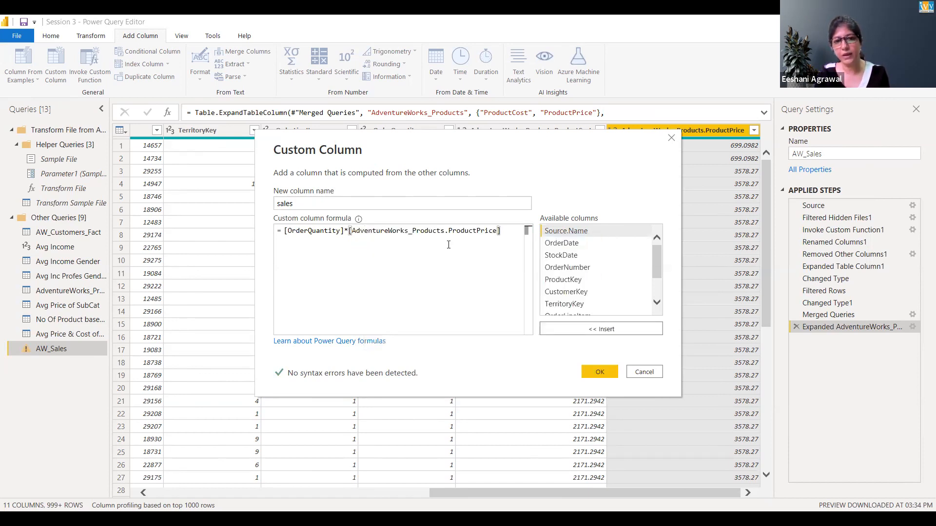
left_click(598, 373)
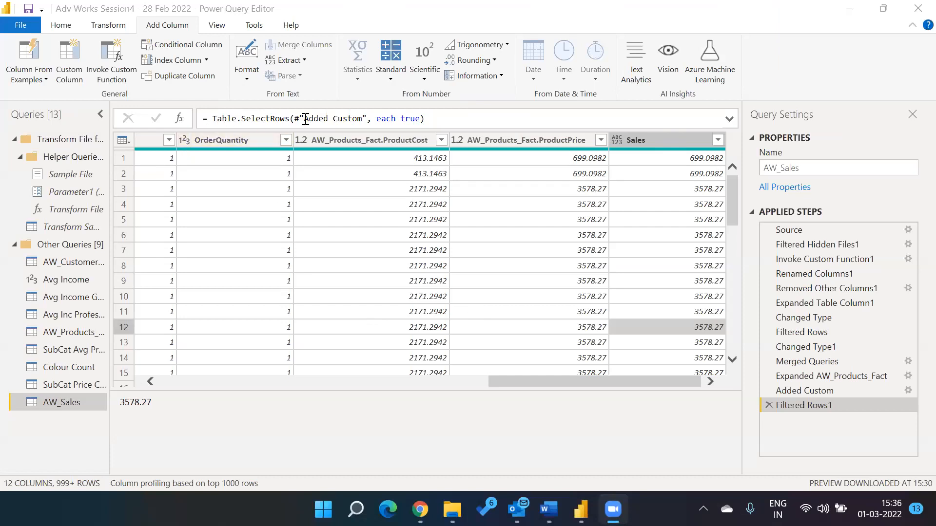
- In the Adv Works Session4 file, view the list of AW_Sales columns with Go to Column
scroll(182, 259, "down", 7)
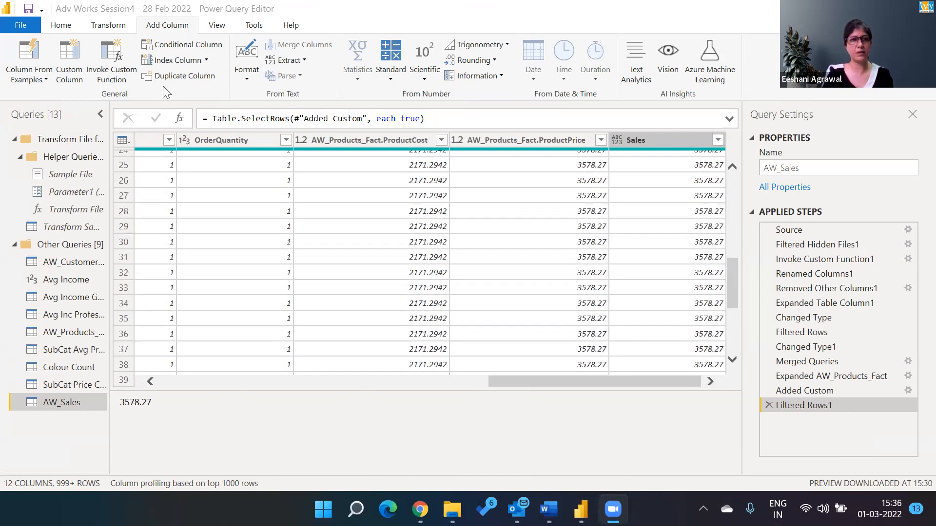
left_click(72, 26)
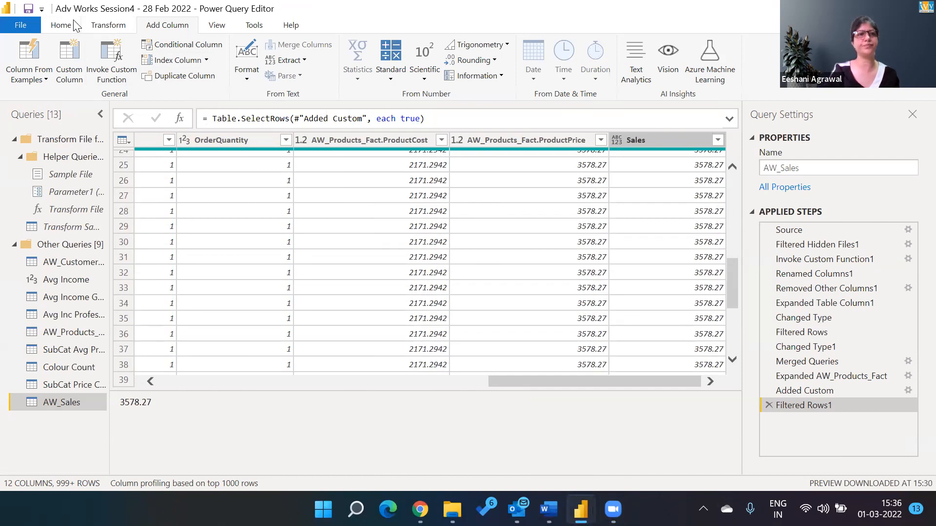
left_click(63, 25)
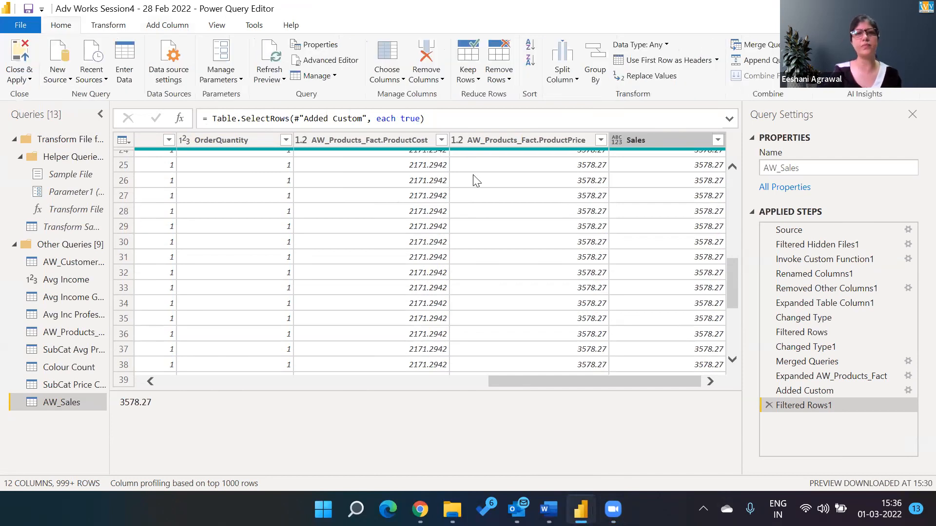
left_click(396, 83)
left_click(378, 112)
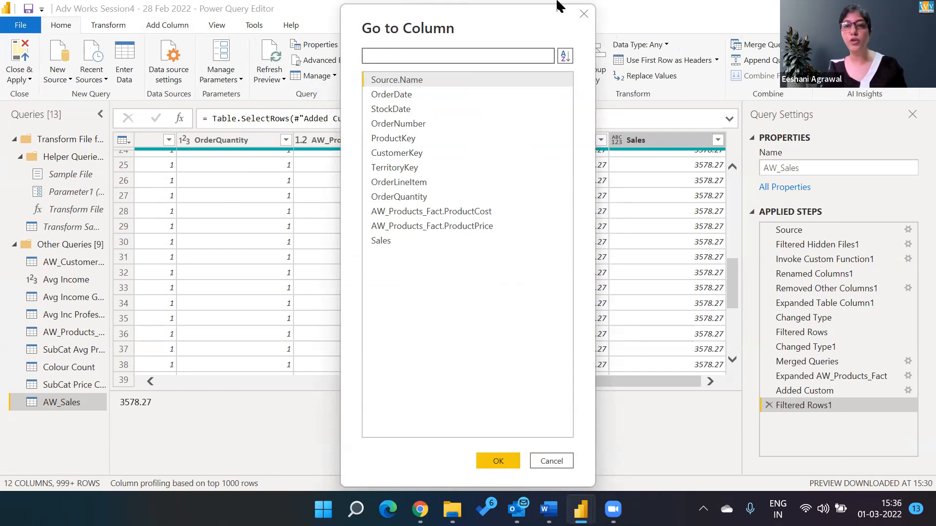
left_click(584, 14)
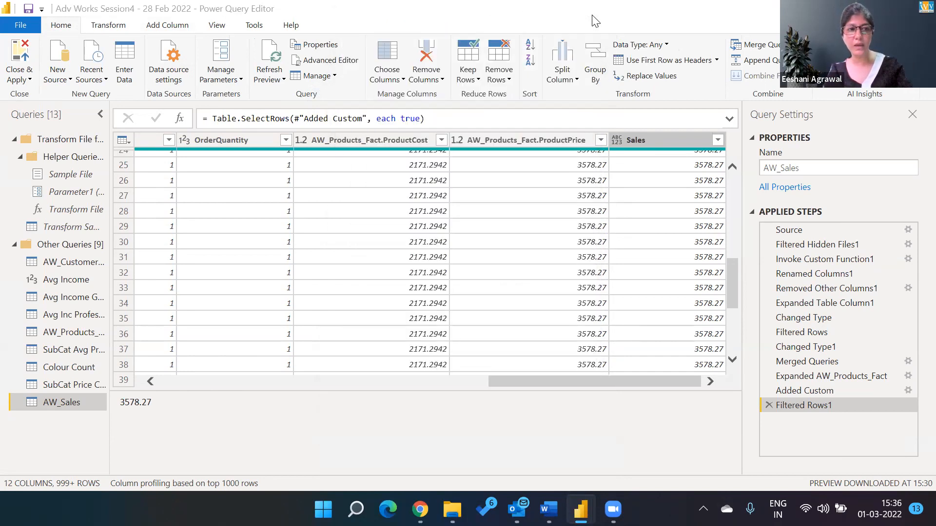
- Search the Go to Column list for "pro" and jump to the ProductKey column of AW_Sales
left_click(395, 79)
left_click(371, 110)
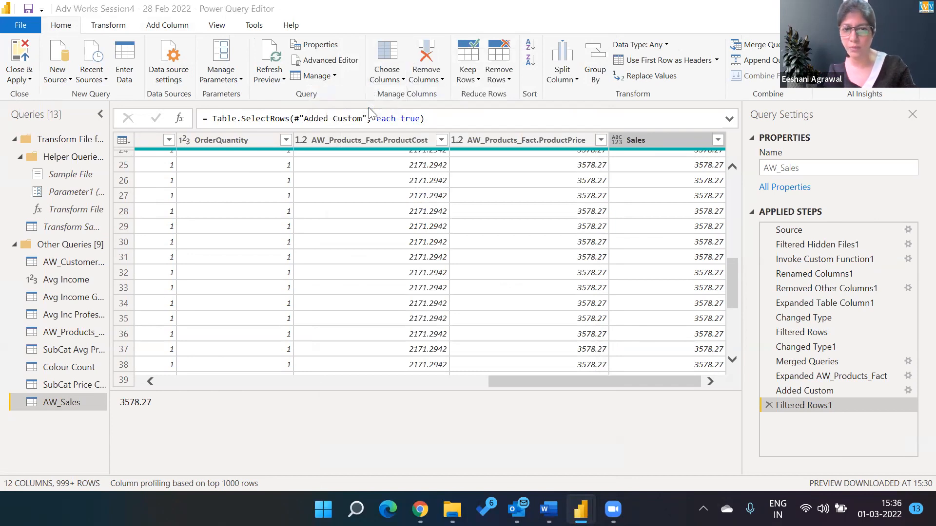
type("pro")
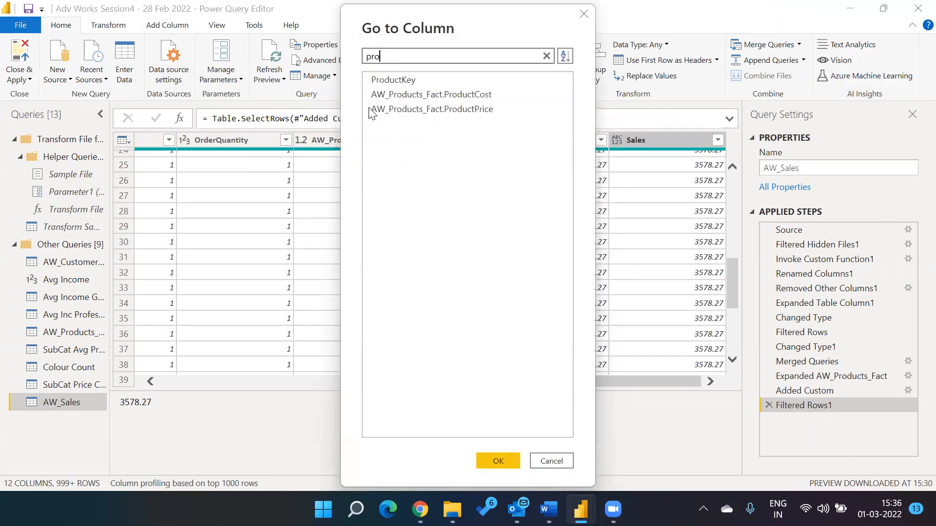
double_click(385, 80)
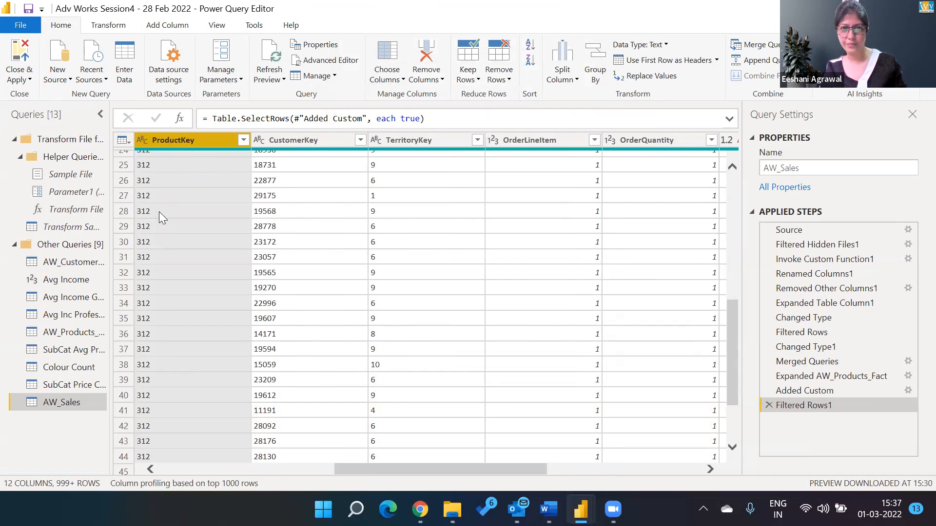
key("alt")
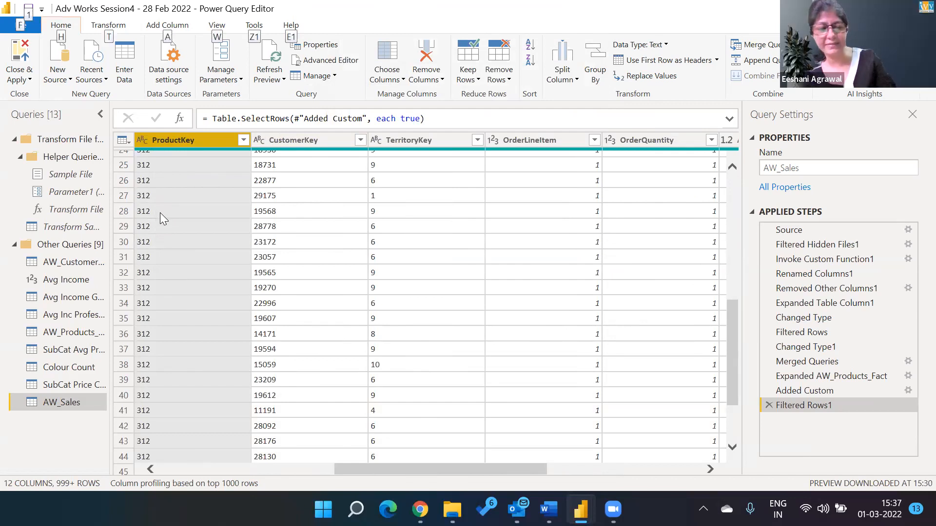
key("Escape")
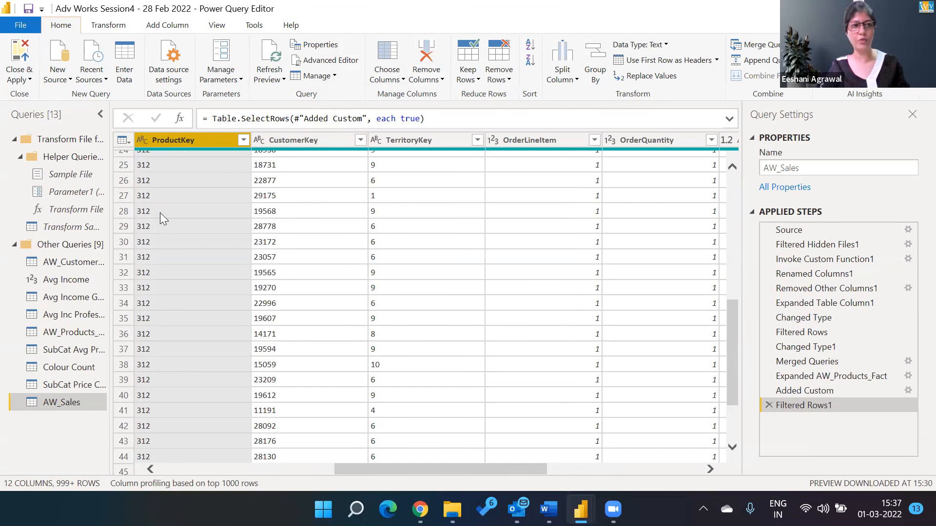
- View the list of AW_Sales columns in Go to Column and leave it without choosing one
key("alt+h")
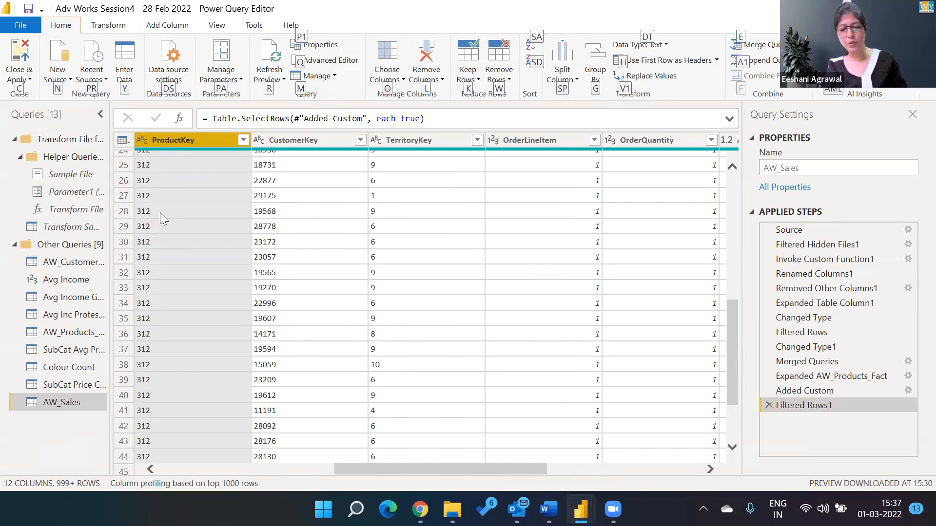
key("o")
key("Down")
key("Return")
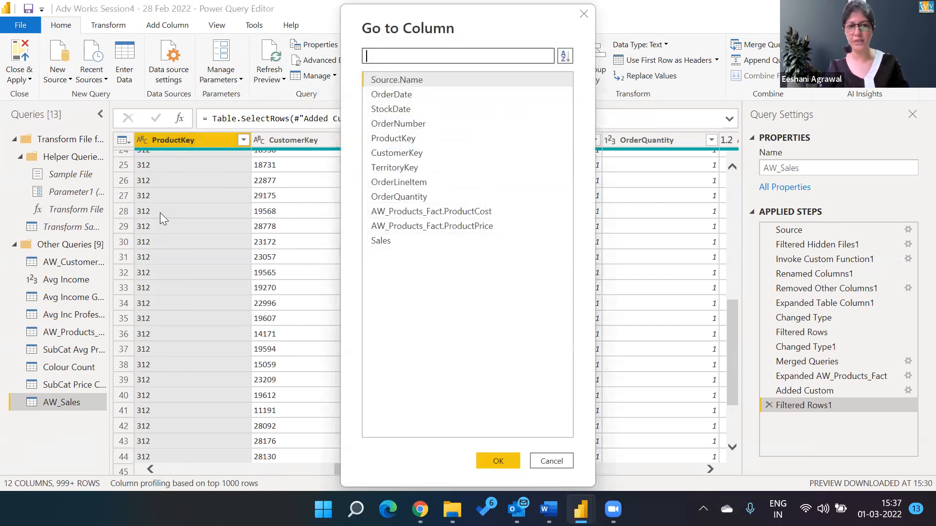
key("Escape")
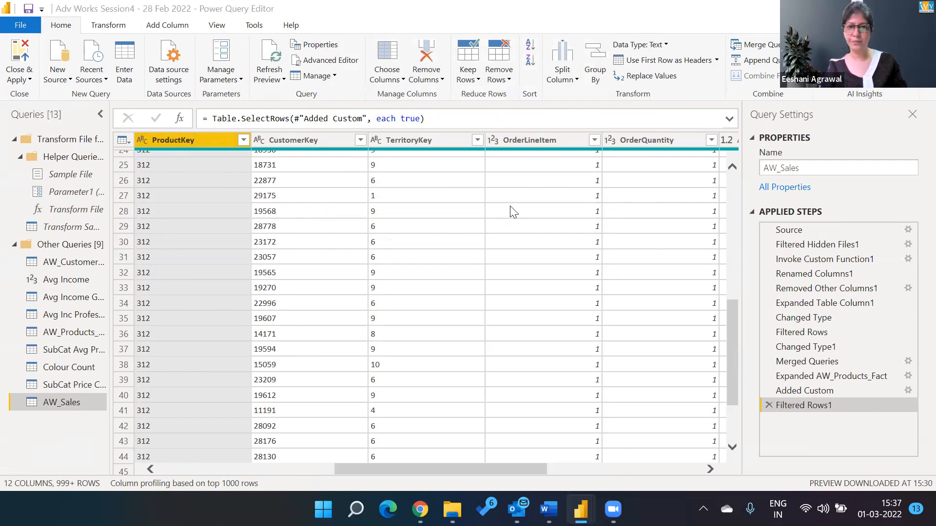
- Move across the AW_Sales table from CustomerKey to the Sales column and select that column
left_click(360, 227)
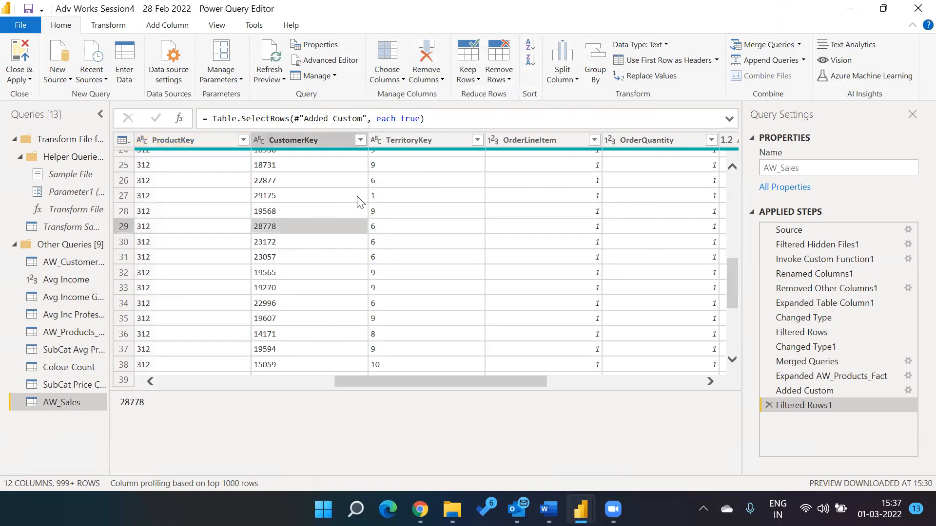
key("Right")
key("Right")
key("Right")
key("Right")
key("Right")
key("Right")
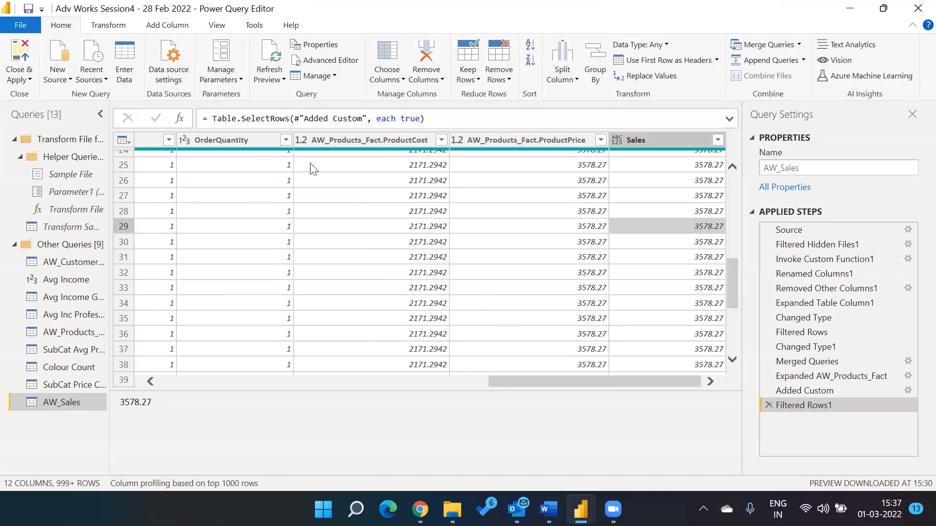
double_click(639, 142)
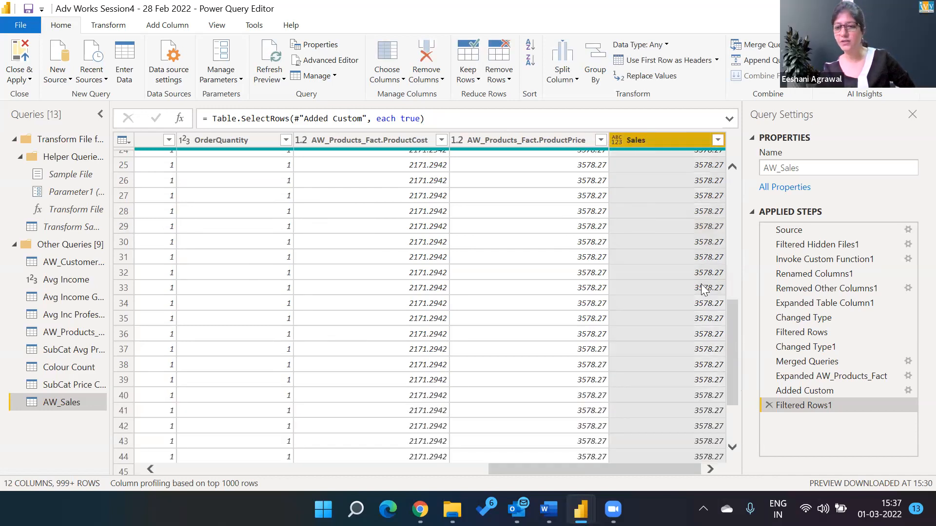
- Review the Sales column's custom formula through the settings of the Added Custom step
left_click(819, 391)
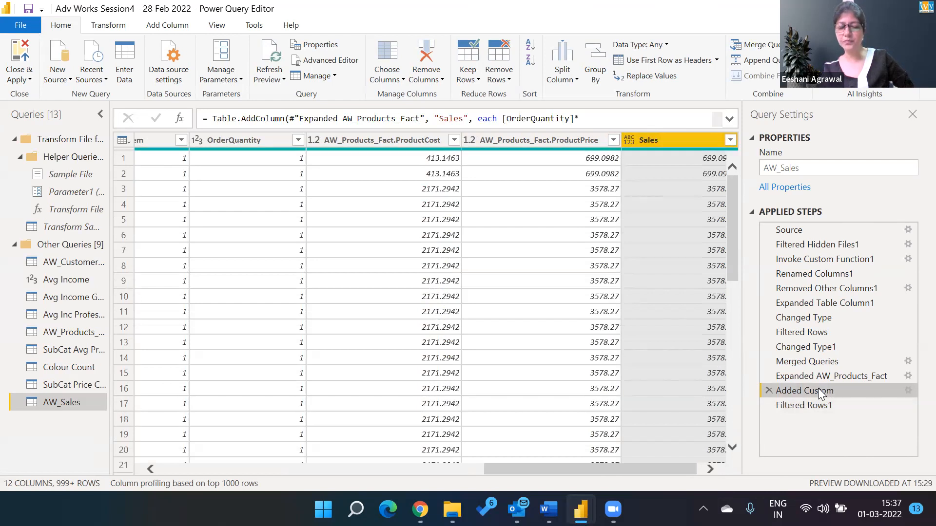
double_click(819, 391)
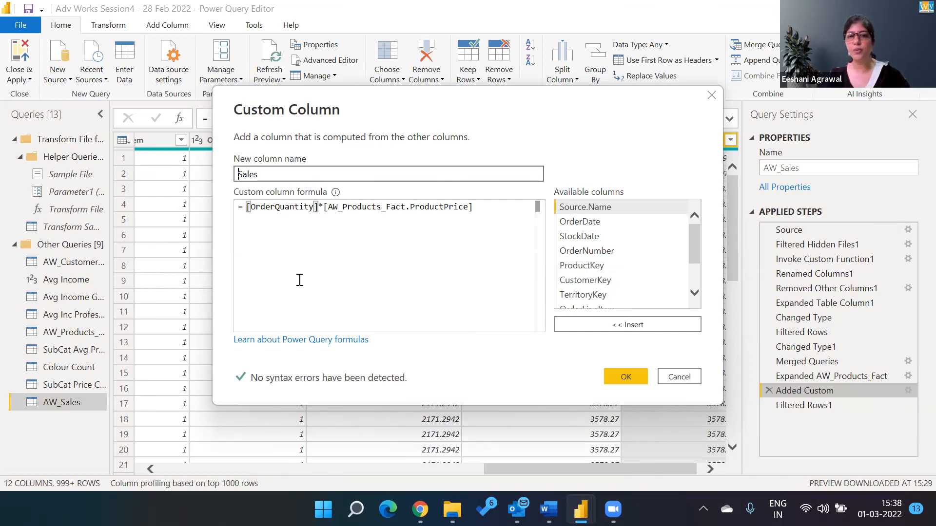
left_click(622, 378)
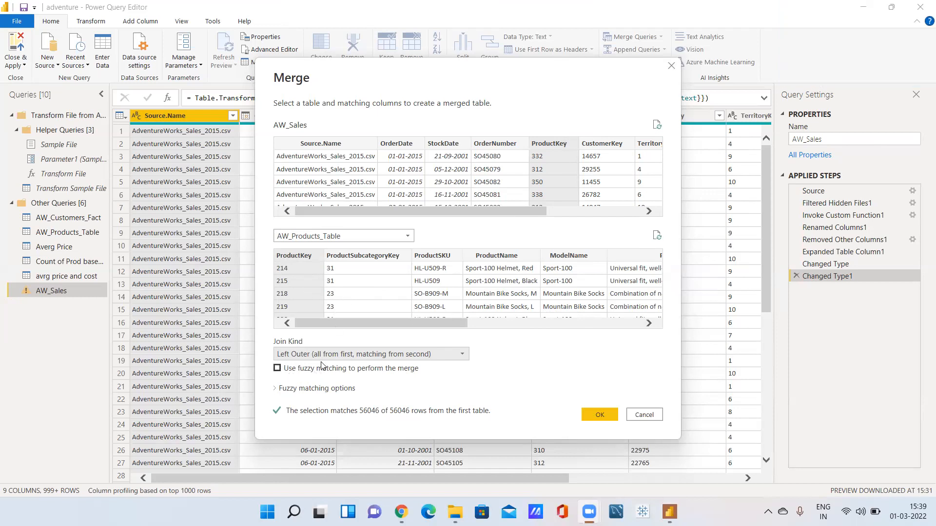
- In the adventure file, merge AW_Sales with AW_Products_Table on ProductKey using a Left Outer join
left_click(339, 355)
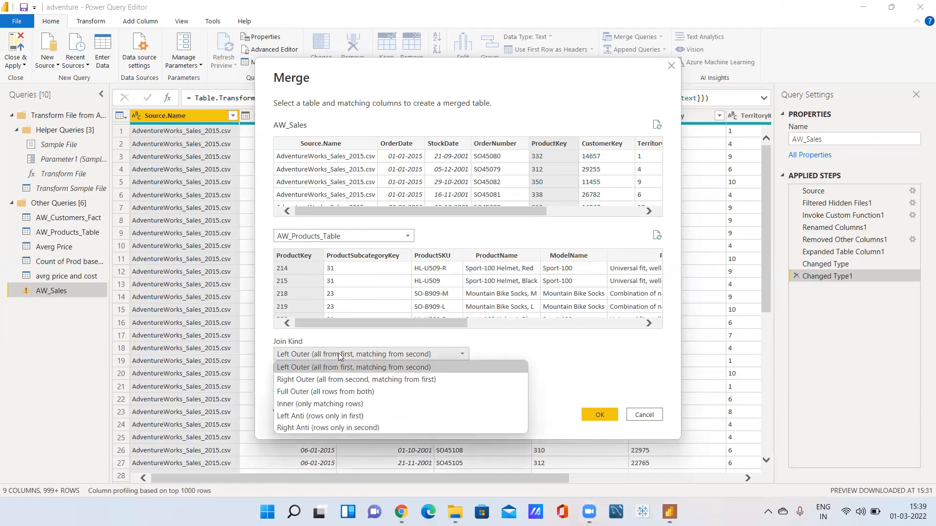
left_click(405, 355)
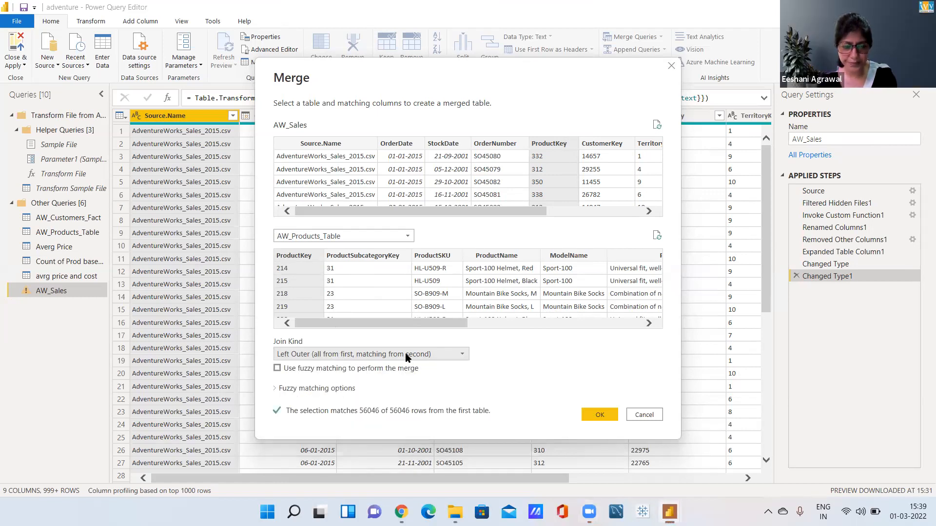
left_click(602, 414)
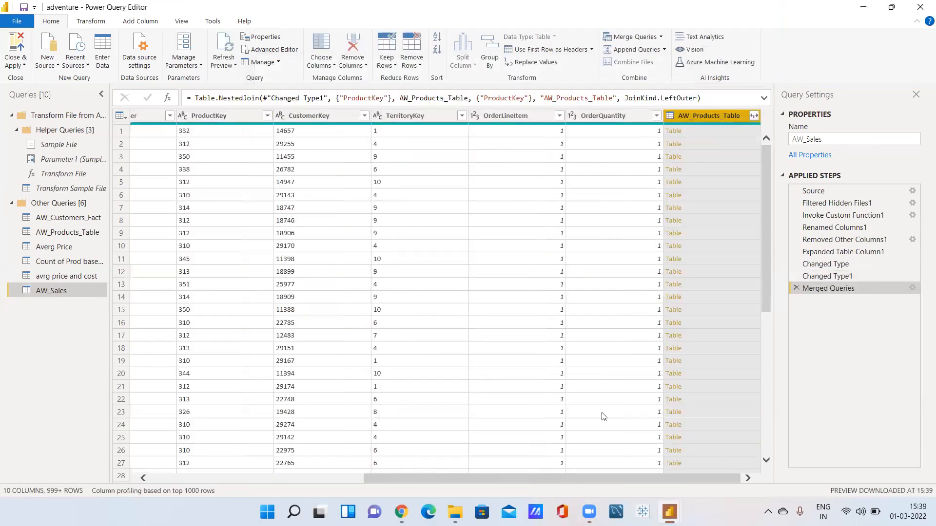
- Expand the merged AW_Products_Table column to only ProductCost and ProductPrice, keeping the original column name as prefix
left_click(753, 116)
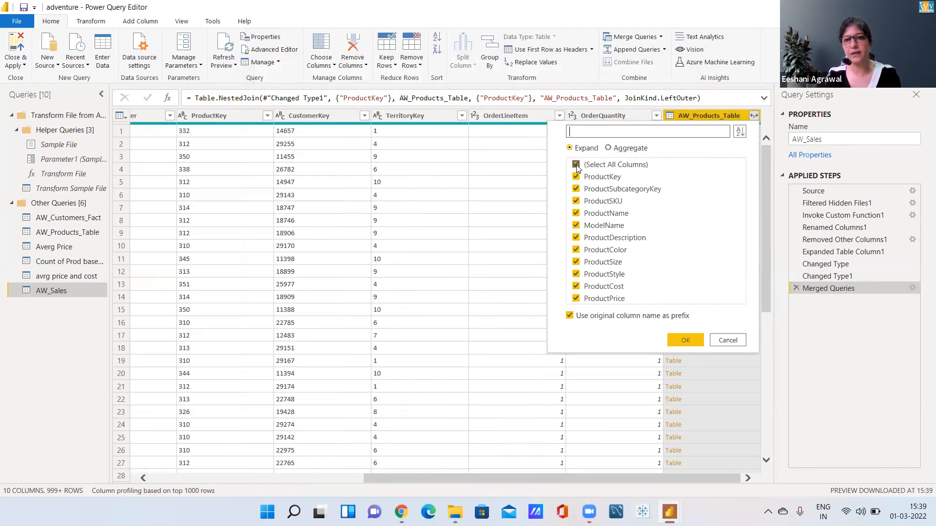
left_click(577, 166)
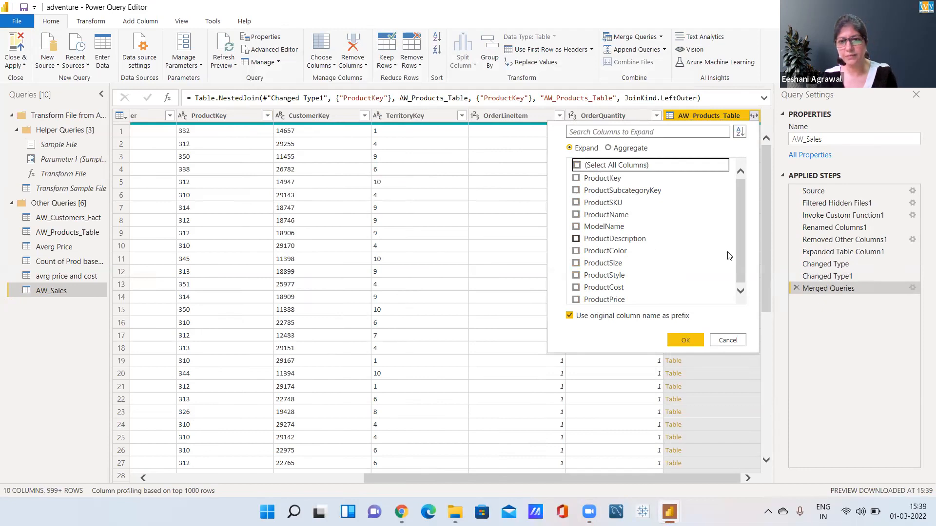
left_click(742, 258)
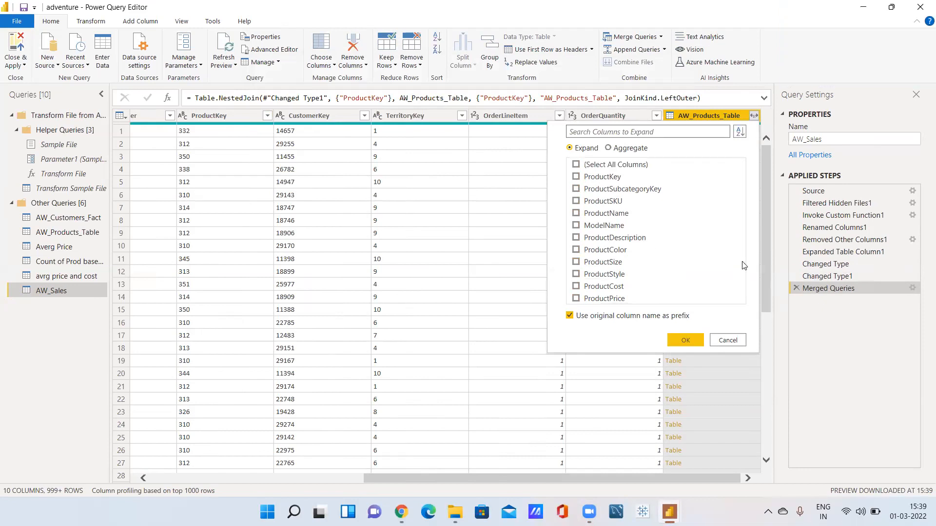
left_click(577, 286)
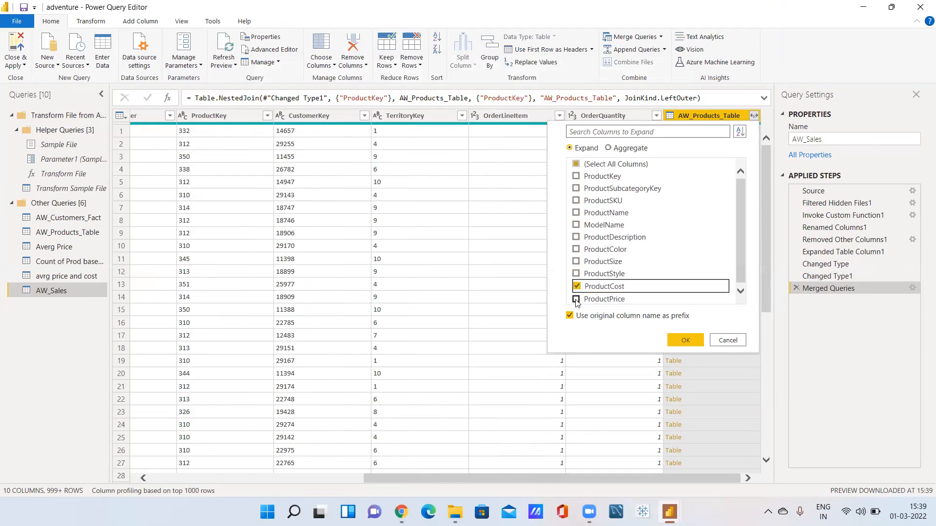
left_click(577, 299)
left_click(680, 340)
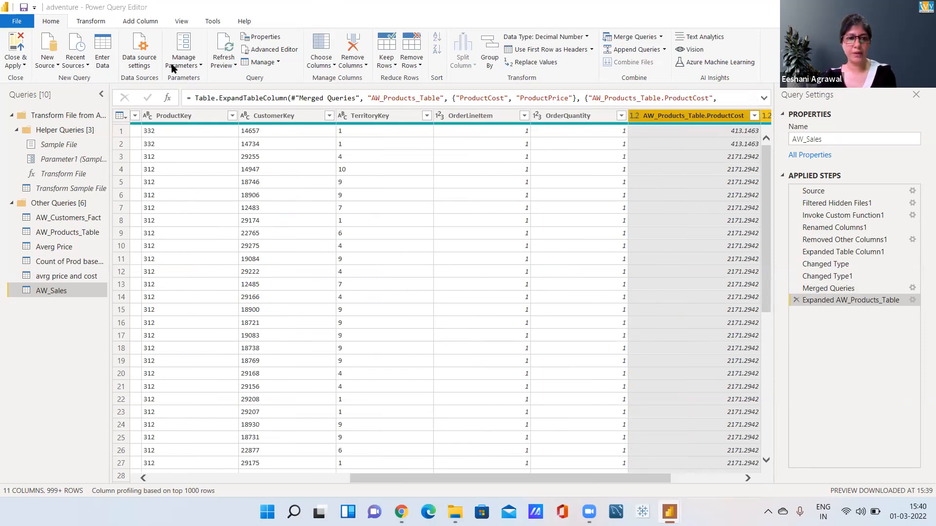
- Start a custom column in AW_Sales and name it Sales
left_click(140, 22)
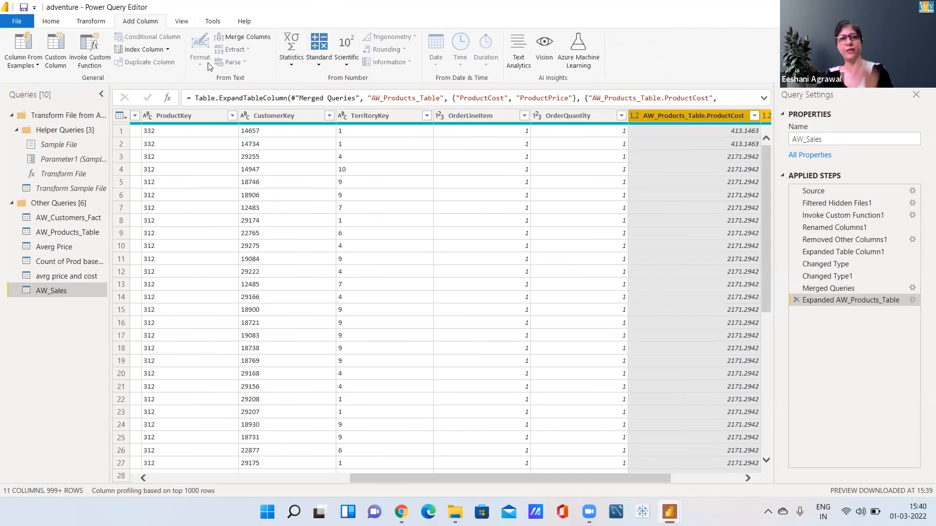
left_click(56, 58)
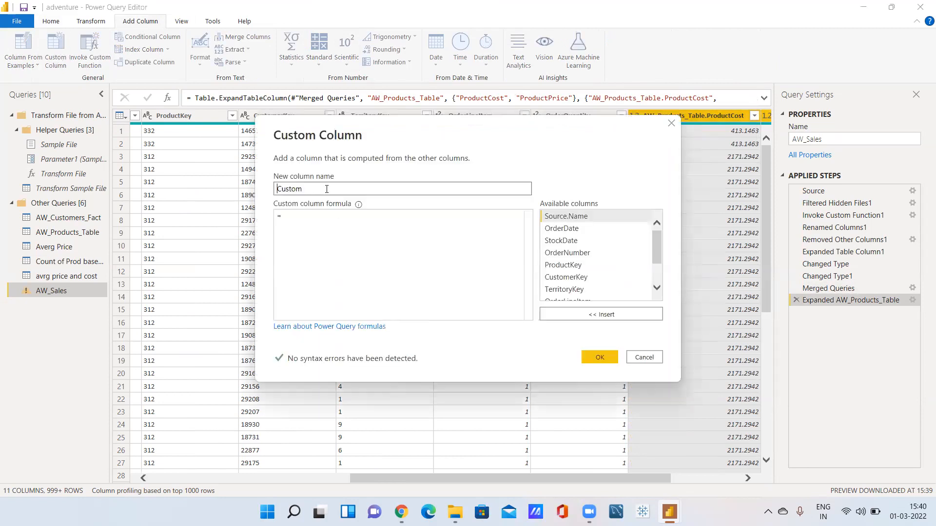
double_click(326, 189)
type("Sales")
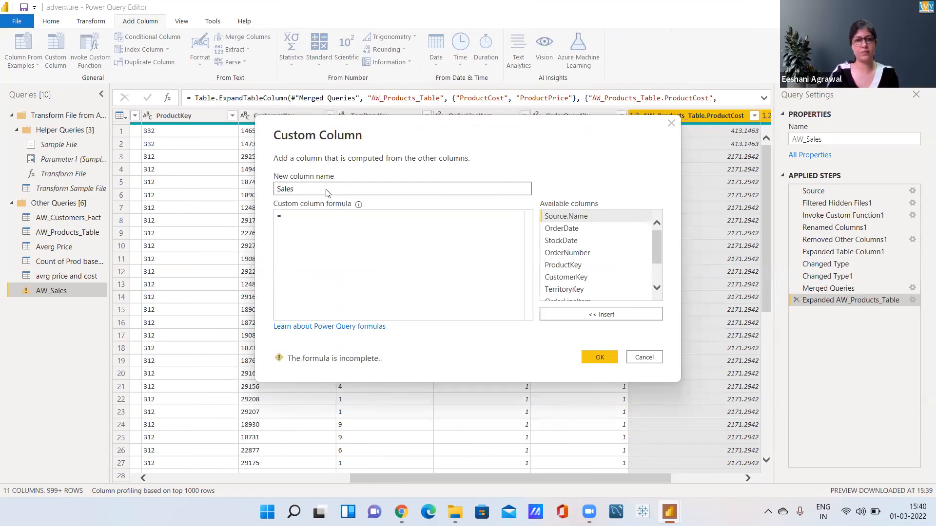
left_click(292, 215)
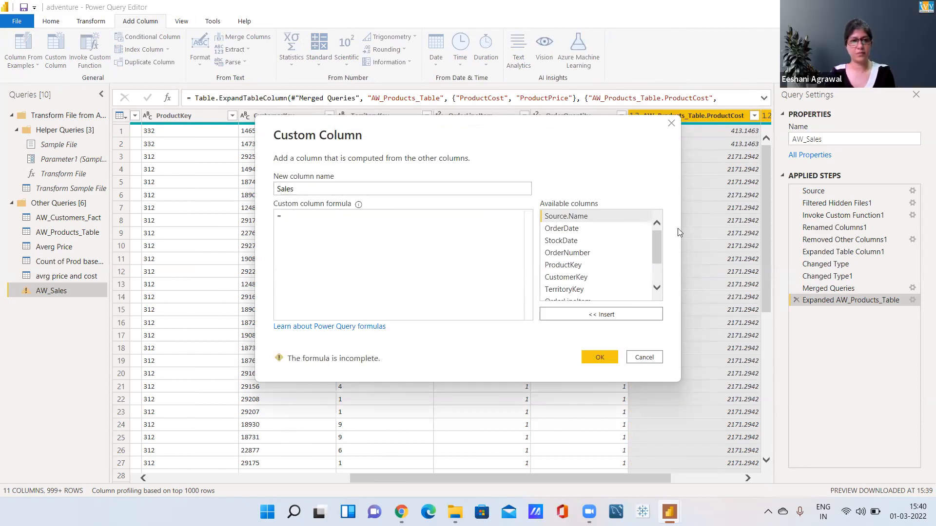
left_click_drag(654, 259, 656, 276)
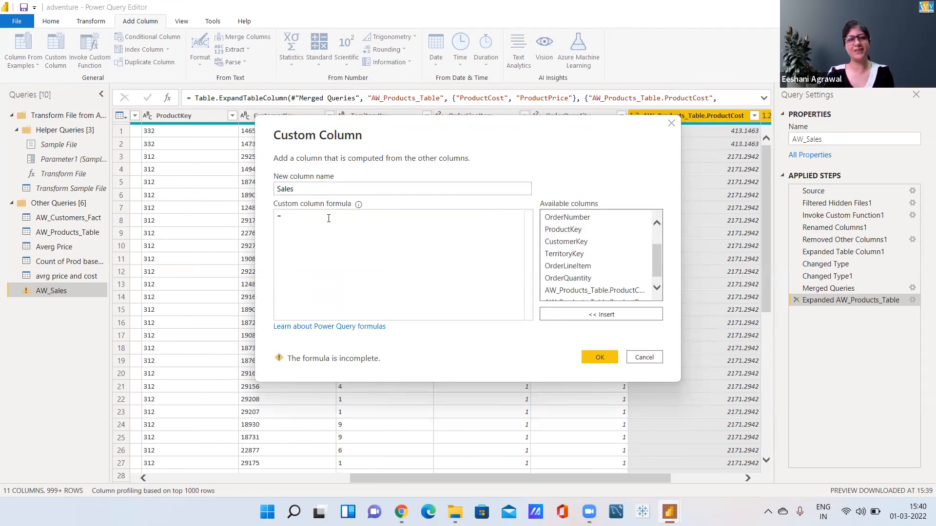
- Begin the Sales column's formula with [OrderQuantity]*
type("order")
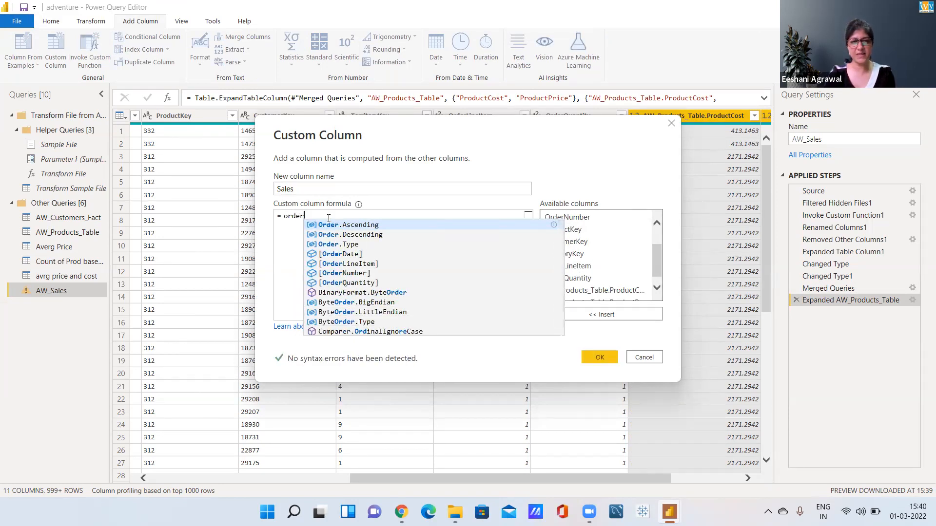
key("Down")
key("Up")
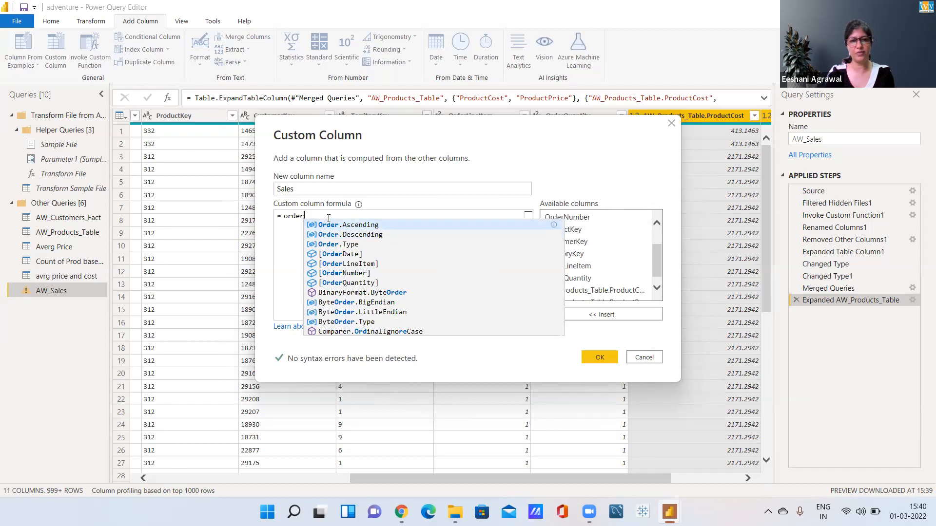
key("Down")
key("Down")
key("Down")
key("Down")
key("Down")
key("Down")
key("Tab")
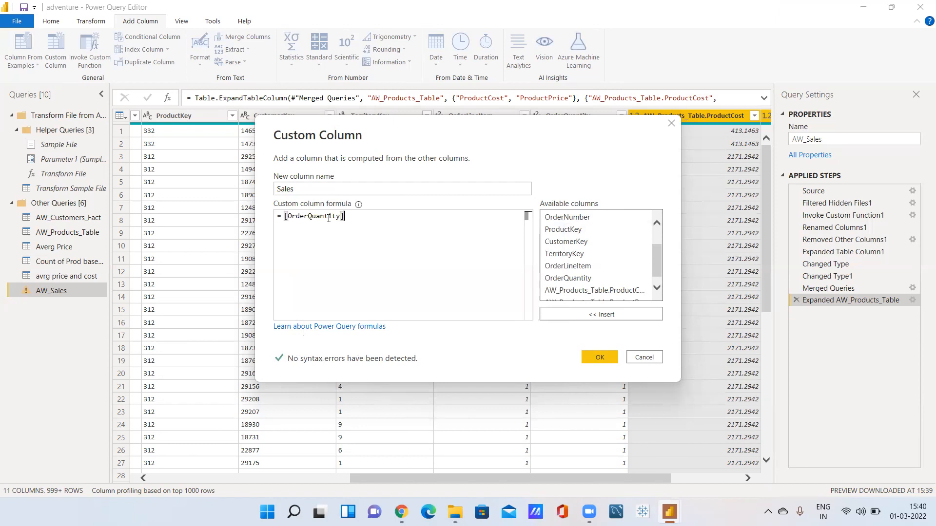
type("*")
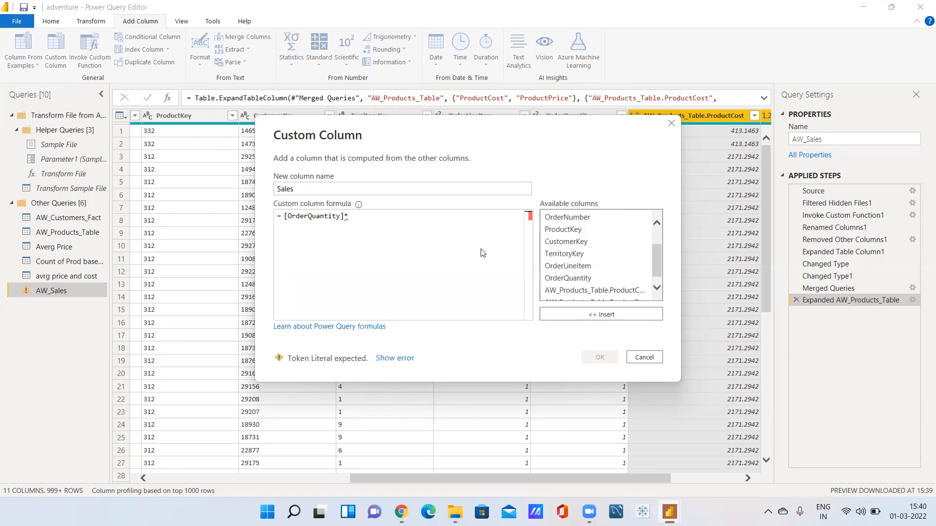
- Complete the Sales formula as [OrderQuantity]*[AW_Products_Table.ProductPrice] and create the column
type("pr")
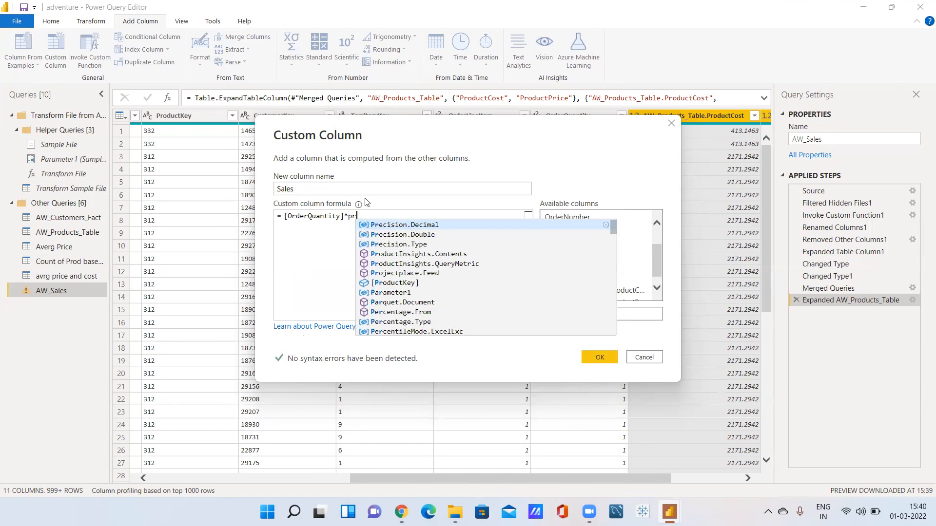
type("ice")
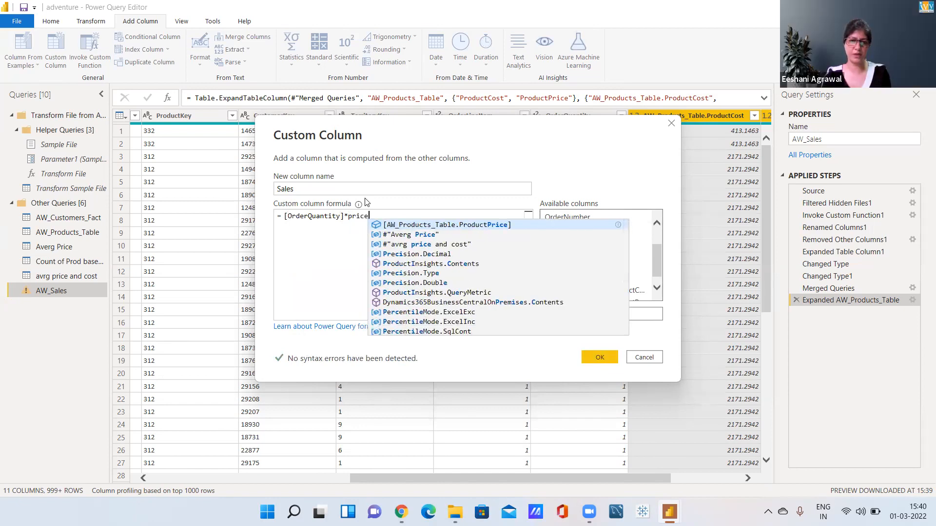
key("Tab")
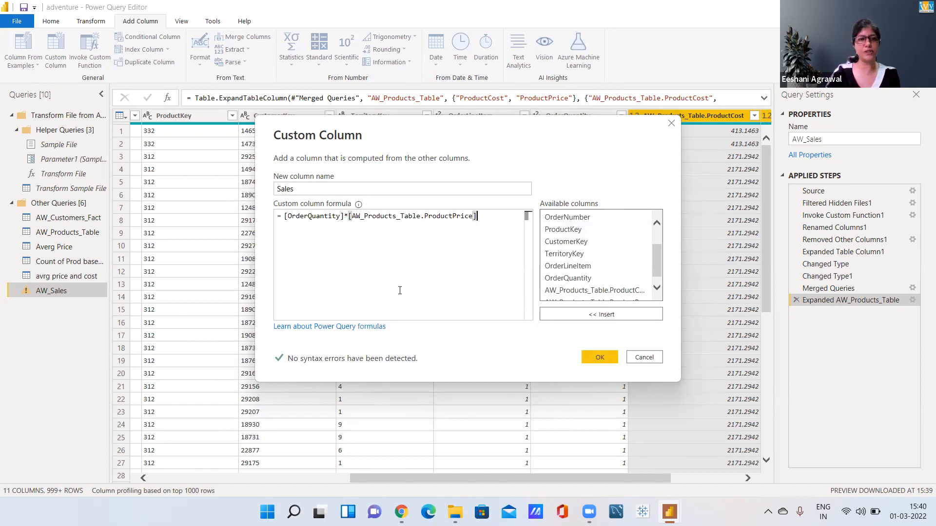
left_click(601, 360)
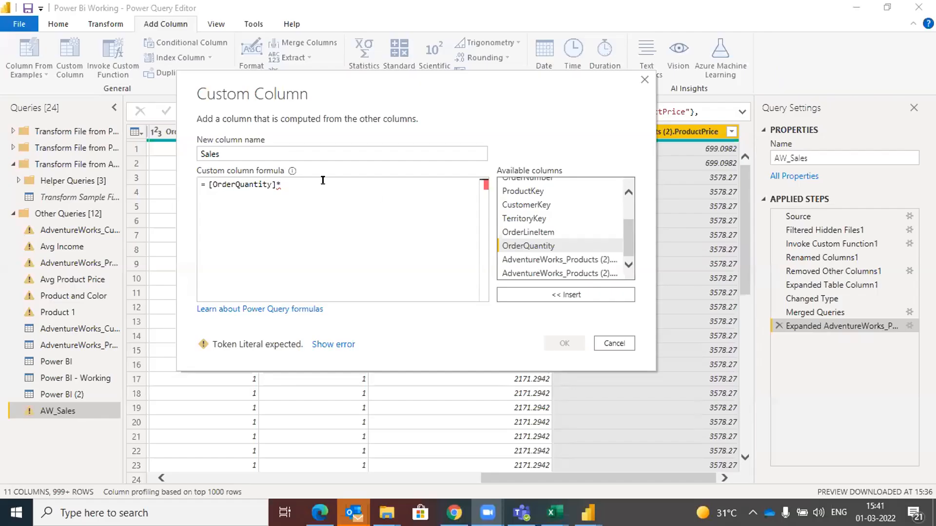
type("p")
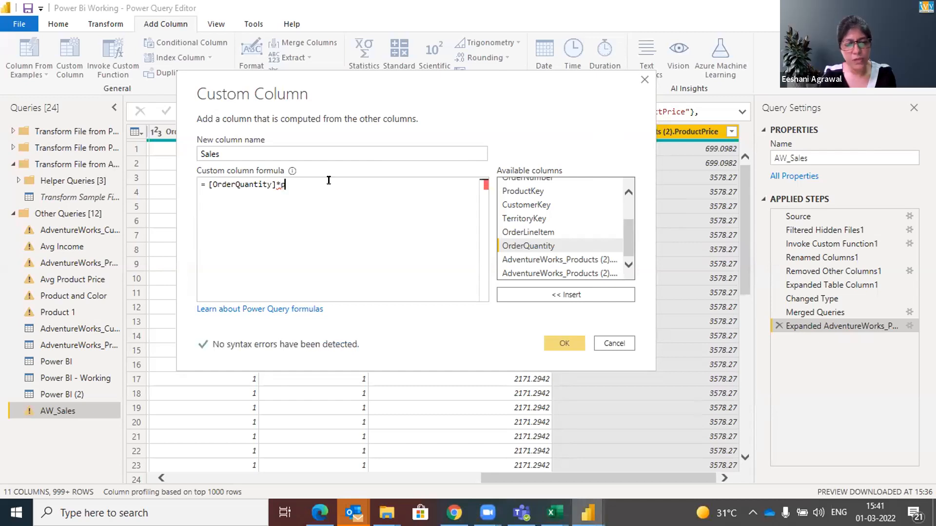
type("rice")
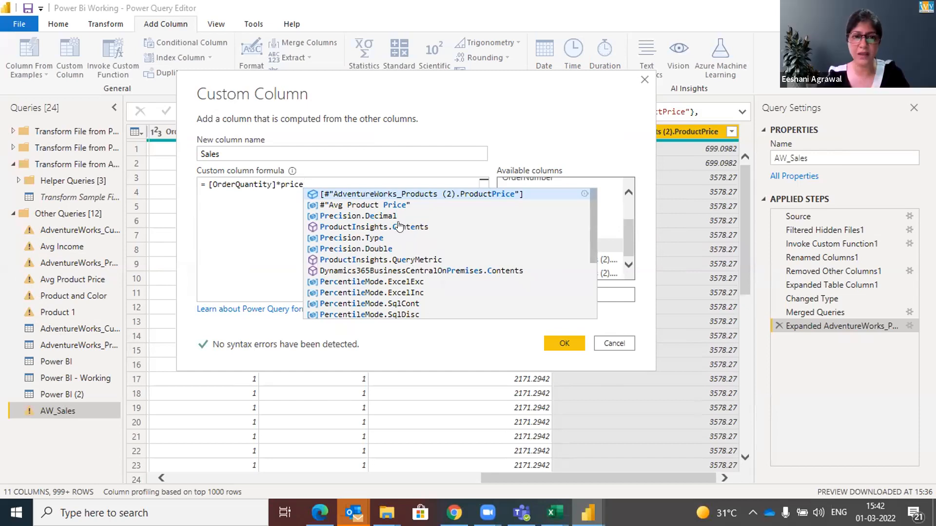
left_click(404, 205)
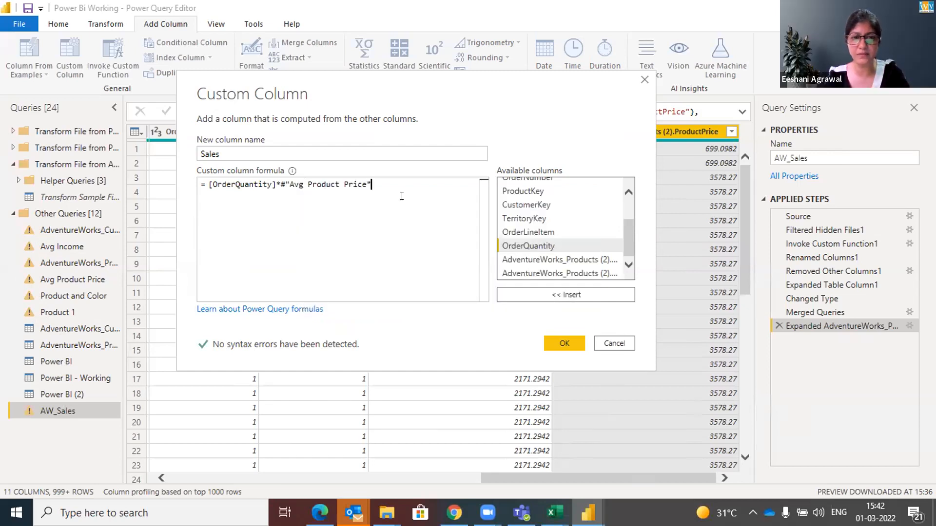
key("BackSpace")
key("BackSpace")
key("BackSpace")
key("BackSpace")
key("BackSpace")
key("BackSpace")
key("BackSpace")
key("BackSpace")
key("BackSpace")
key("BackSpace")
key("BackSpace")
key("BackSpace")
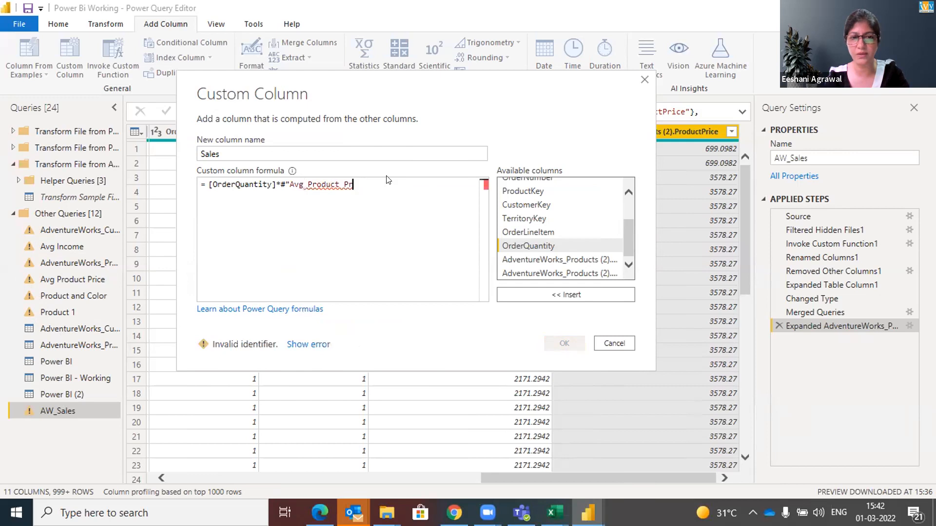
key("BackSpace")
key("BackSpace")
key("BackSpace")
key("BackSpace")
key("BackSpace")
key("BackSpace")
key("BackSpace")
key("BackSpace")
type("p")
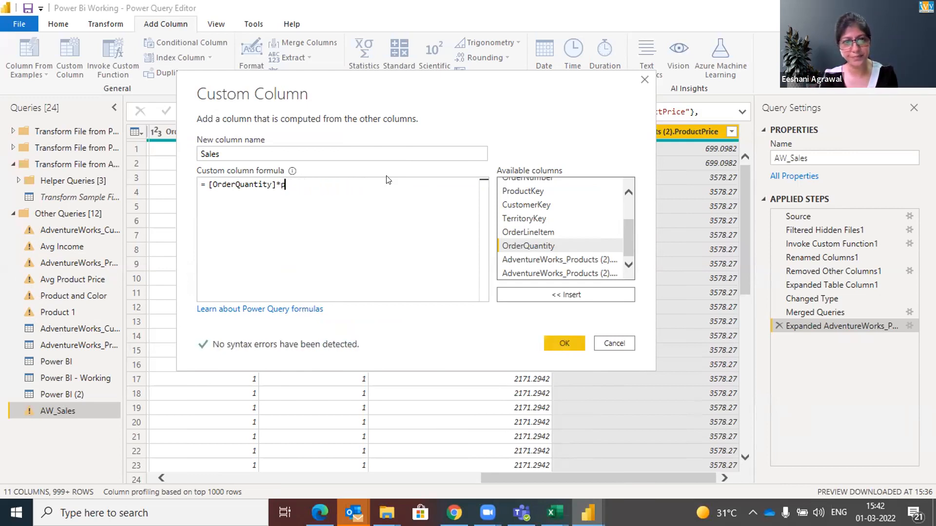
type("ro")
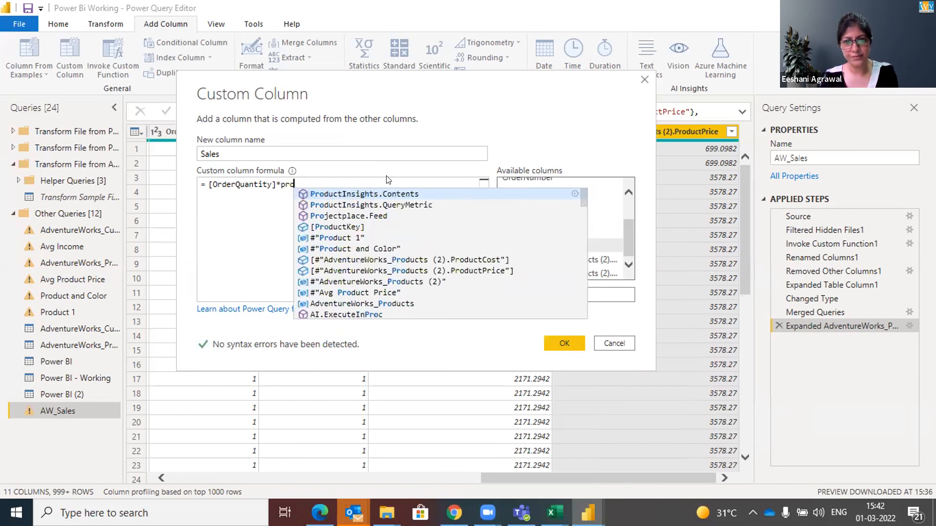
key("BackSpace")
type("ice")
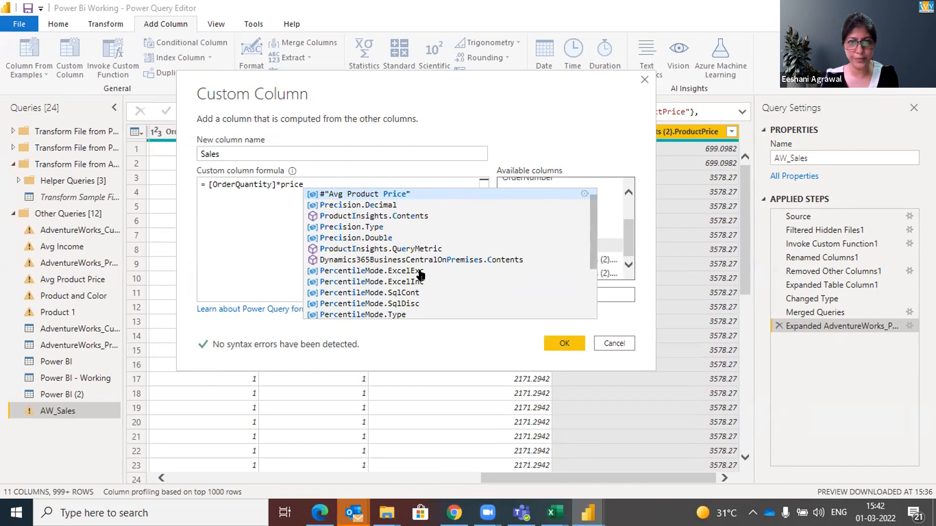
scroll(421, 276, "down", 1)
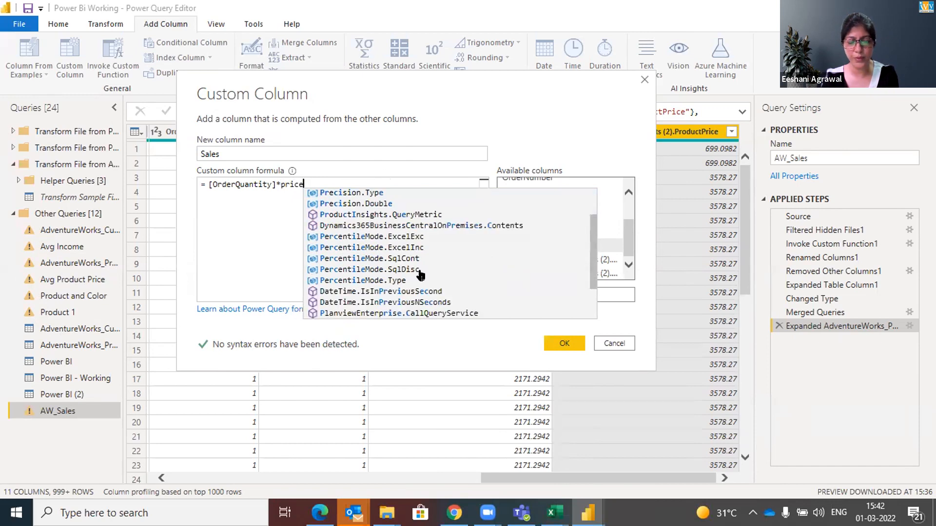
scroll(420, 276, "down", 1)
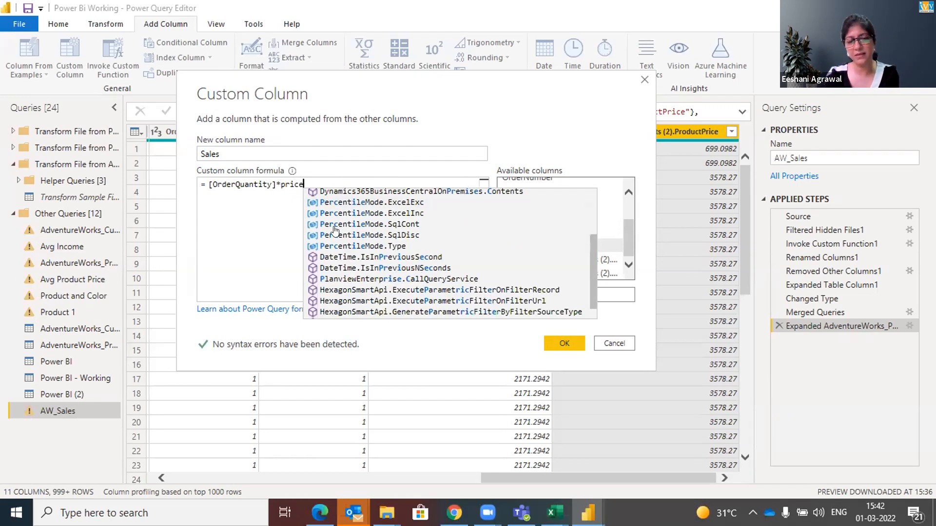
key("BackSpace")
key("BackSpace")
key("BackSpace")
key("BackSpace")
key("BackSpace")
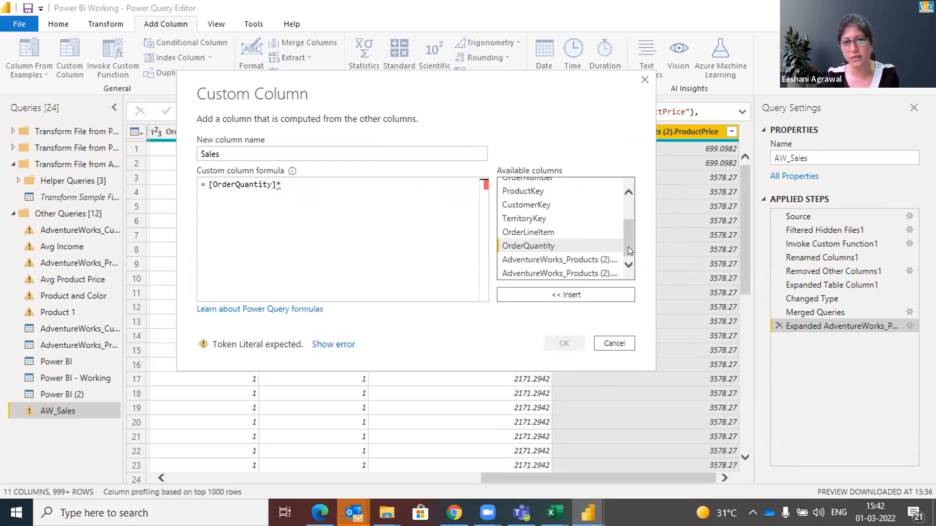
- Look through the available columns for the product price column to multiply with OrderQuantity in the Sales formula
scroll(628, 246, "up", 2)
scroll(628, 246, "down", 2)
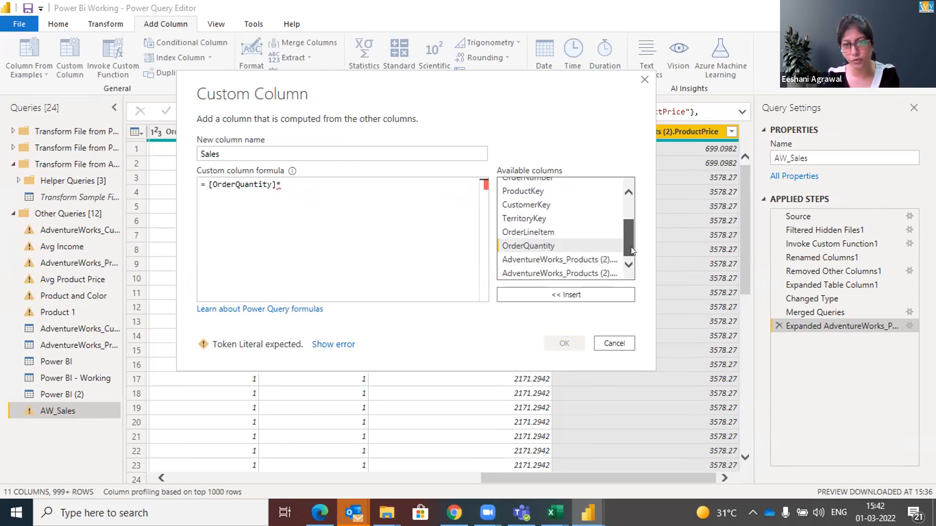
- Complete the Sales custom column formula by multiplying [OrderQuantity] by [#"AdventureWorks_Products (2).ProductPrice"], and create the column
left_click(604, 274)
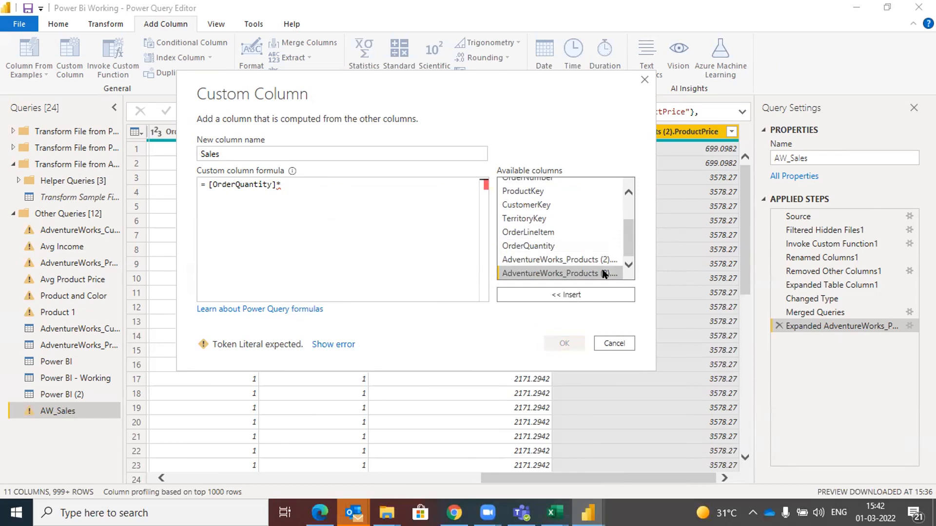
double_click(604, 274)
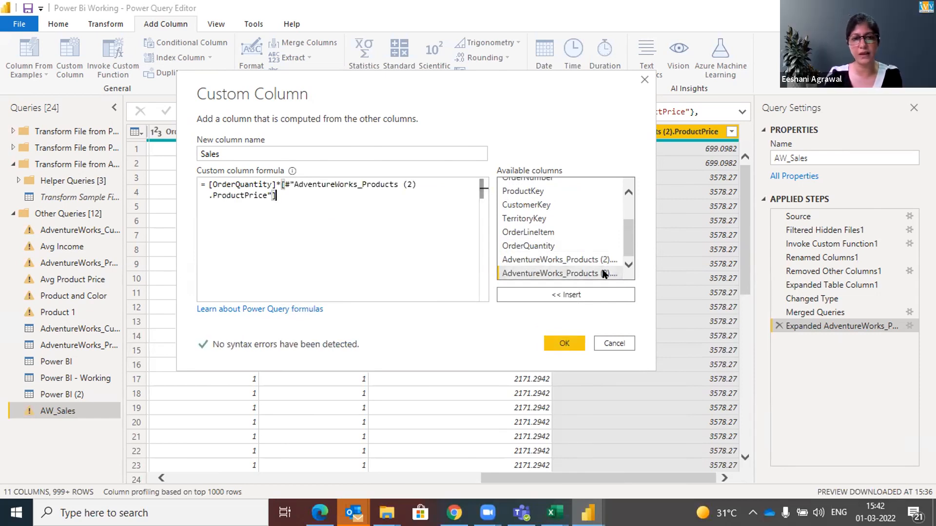
left_click(564, 344)
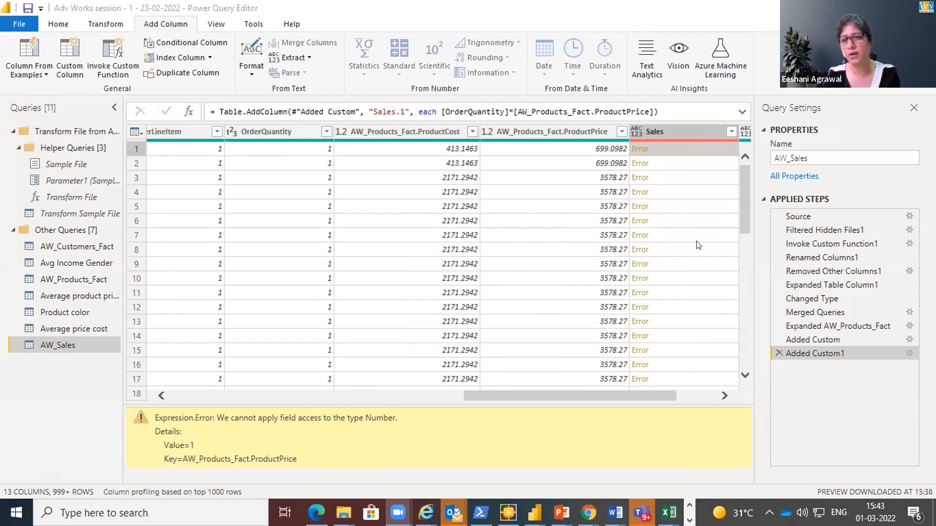
- Check the custom column formula behind the Added Custom1 step of AW_Sales
left_click(686, 133)
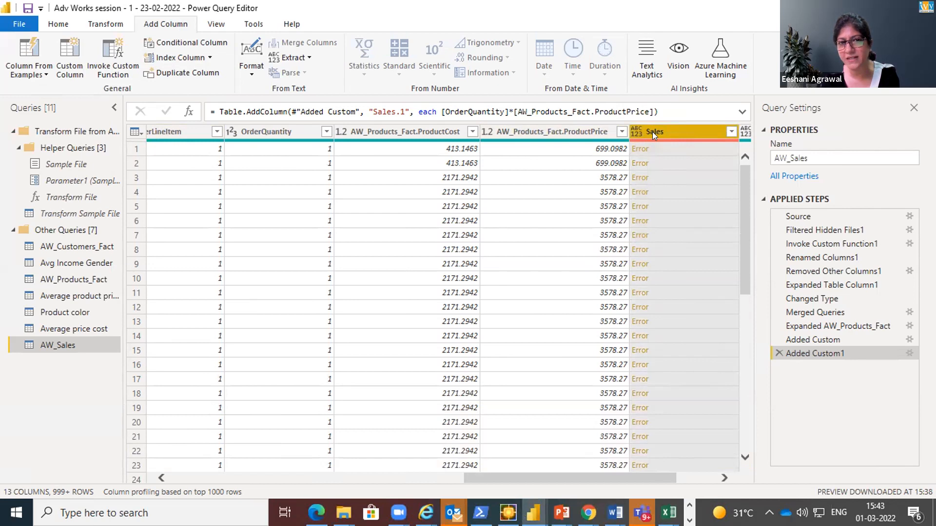
double_click(794, 351)
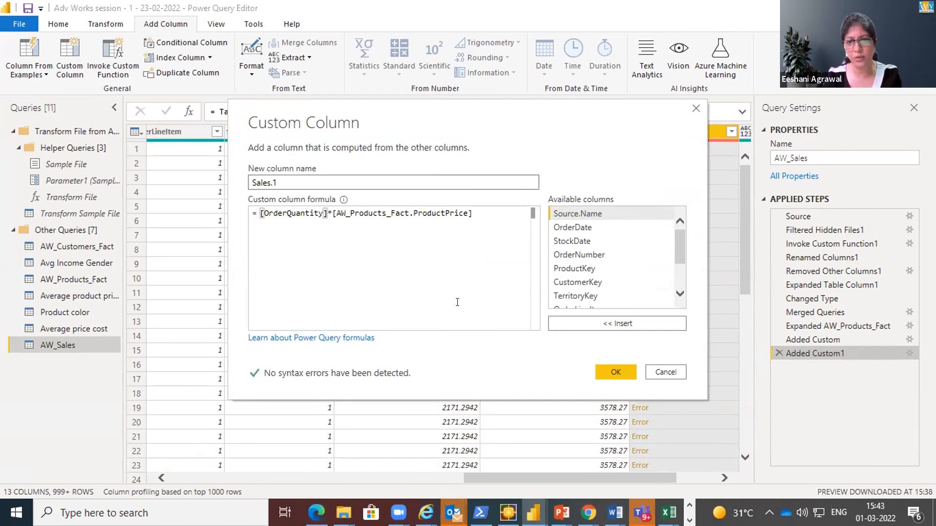
left_click(608, 373)
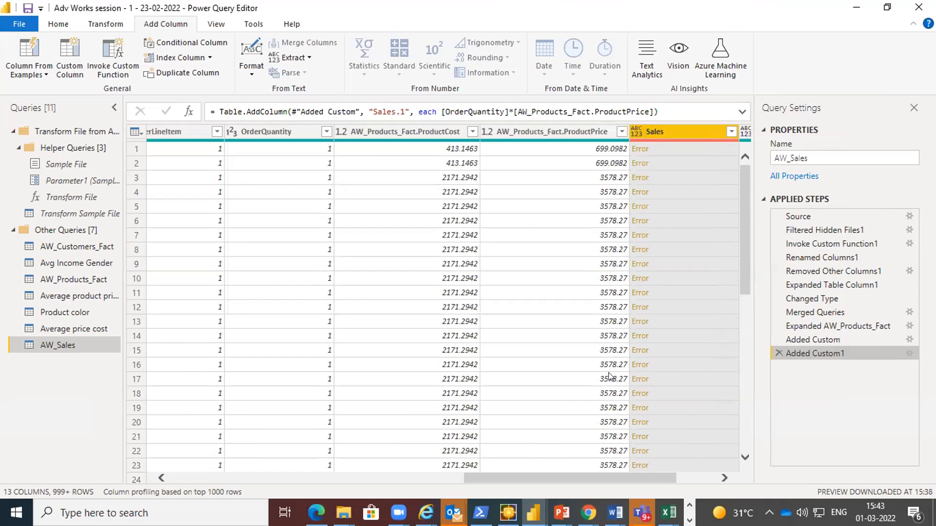
- Correct the Sales formula in the Added Custom step to [OrderQuantity]*[AW_Products_Fact.ProductPrice], and delete the Added Custom1 step
left_click(825, 341)
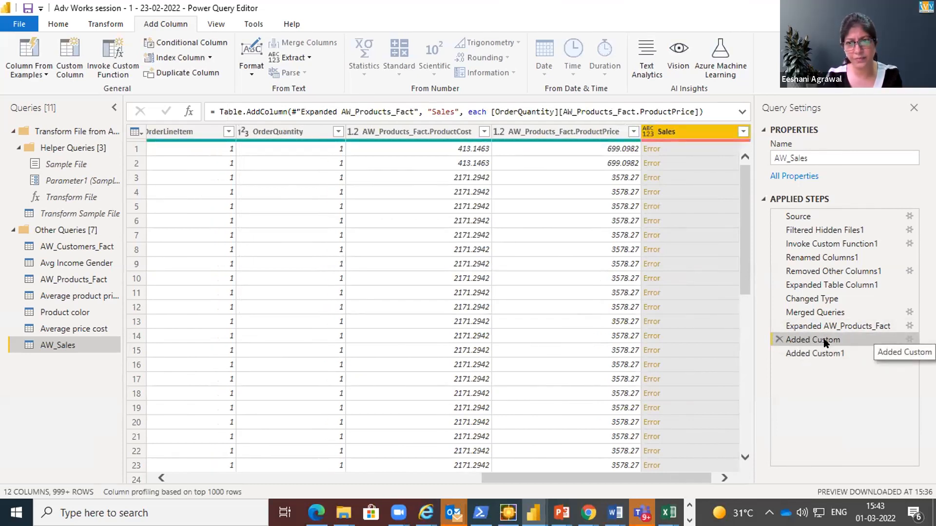
double_click(824, 341)
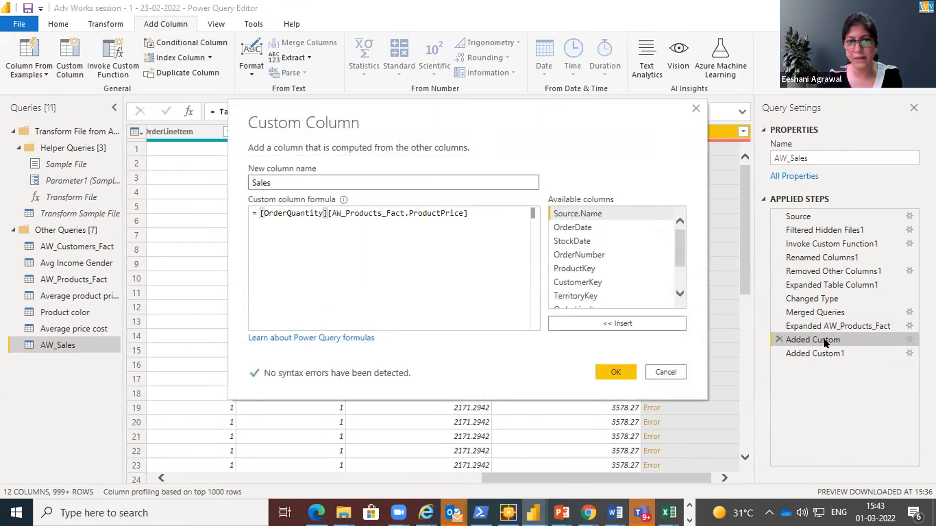
left_click(328, 213)
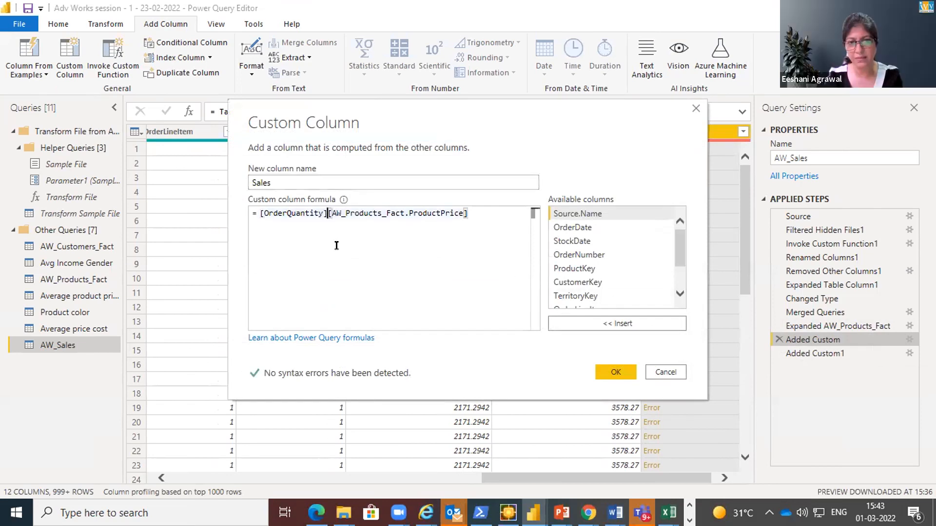
key("shift+End")
key("BackSpace")
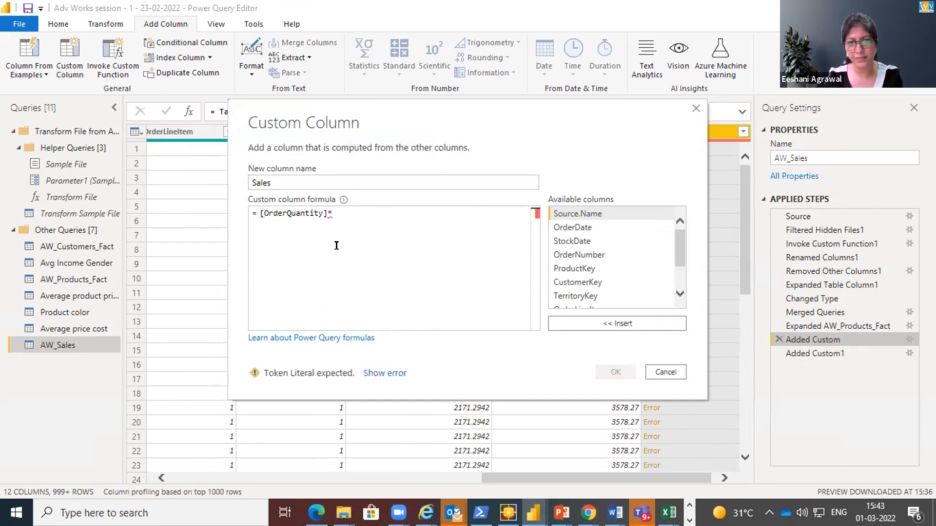
type("*pric")
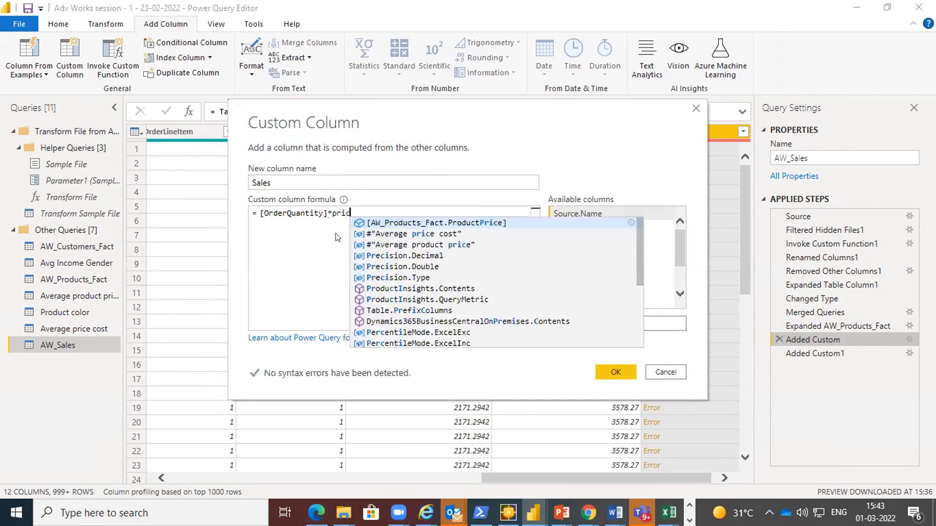
key("Tab")
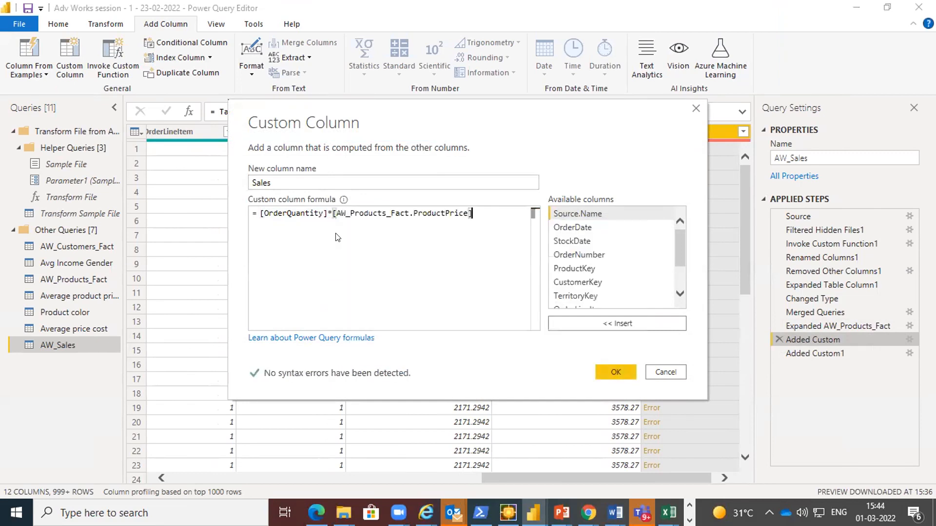
left_click(614, 371)
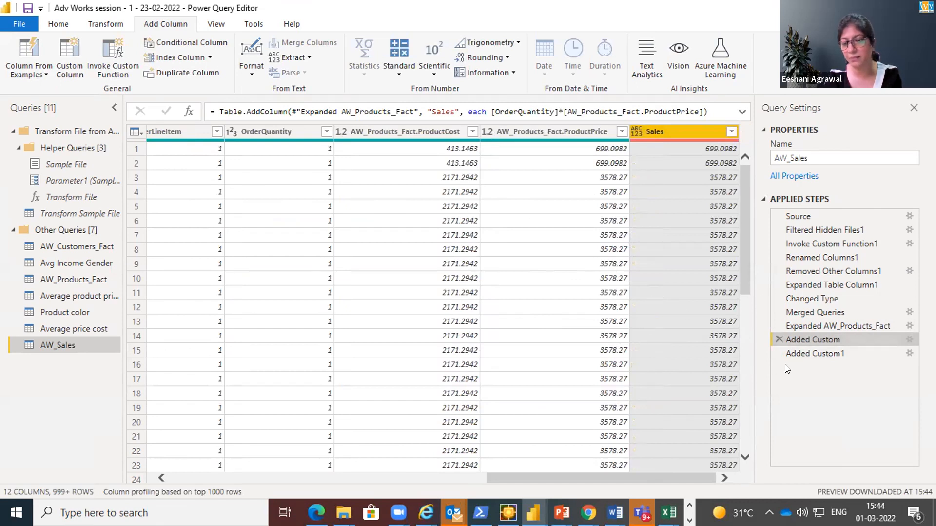
mouse_move(779, 354)
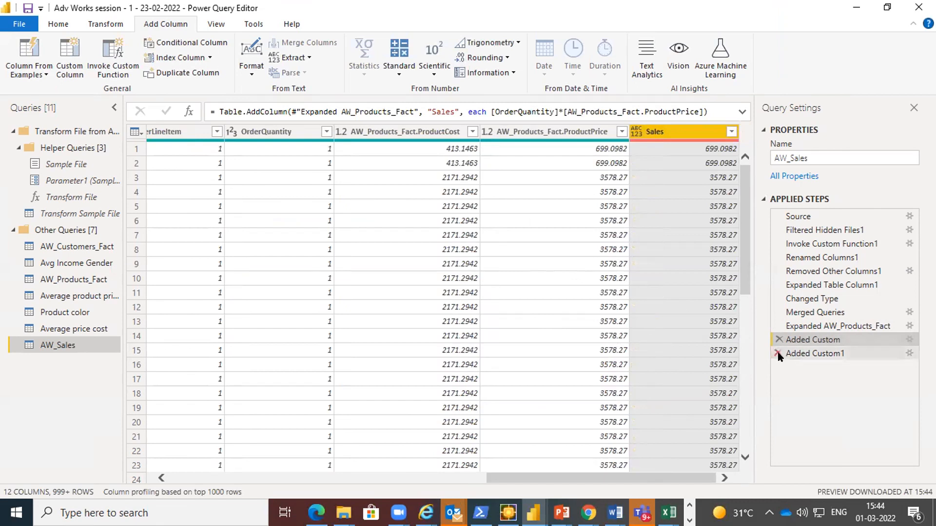
left_click(777, 354)
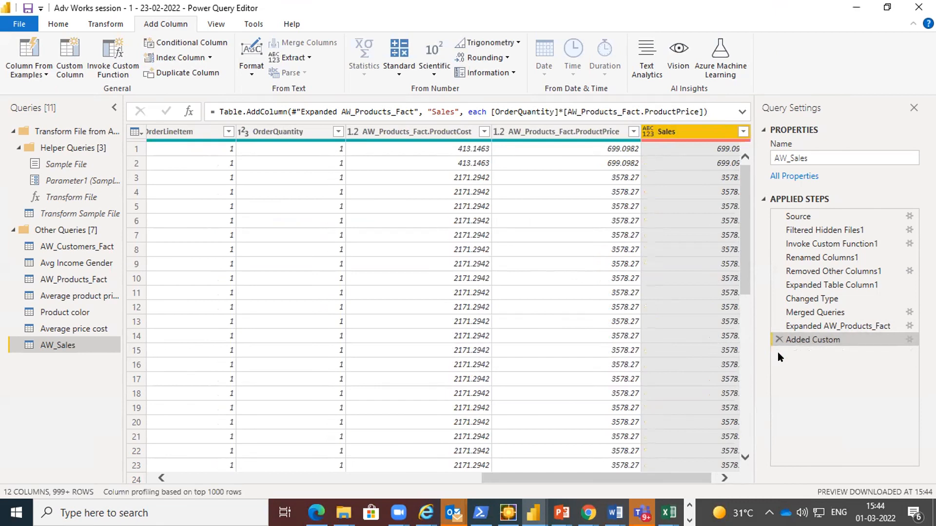
- Examine the order quantity and product price values that feed the Sales column in AW_Sales
left_click(536, 468)
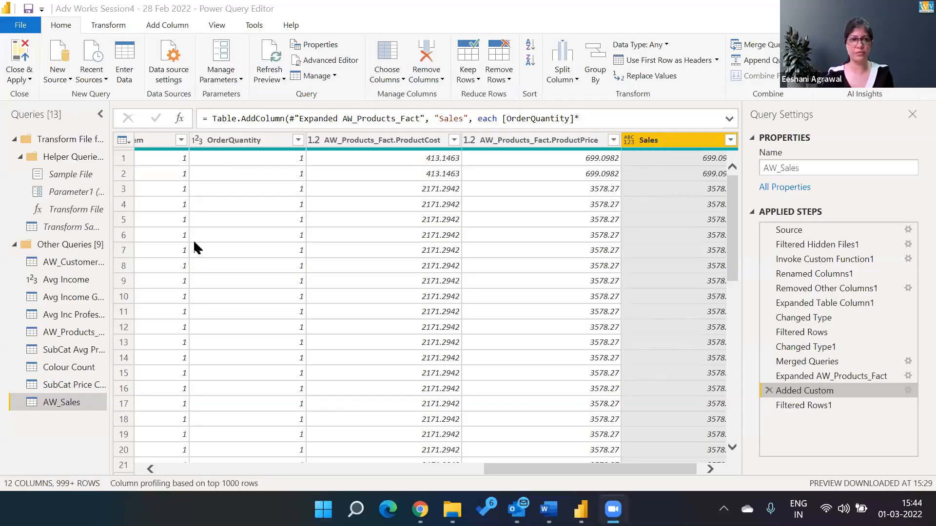
left_click(197, 265)
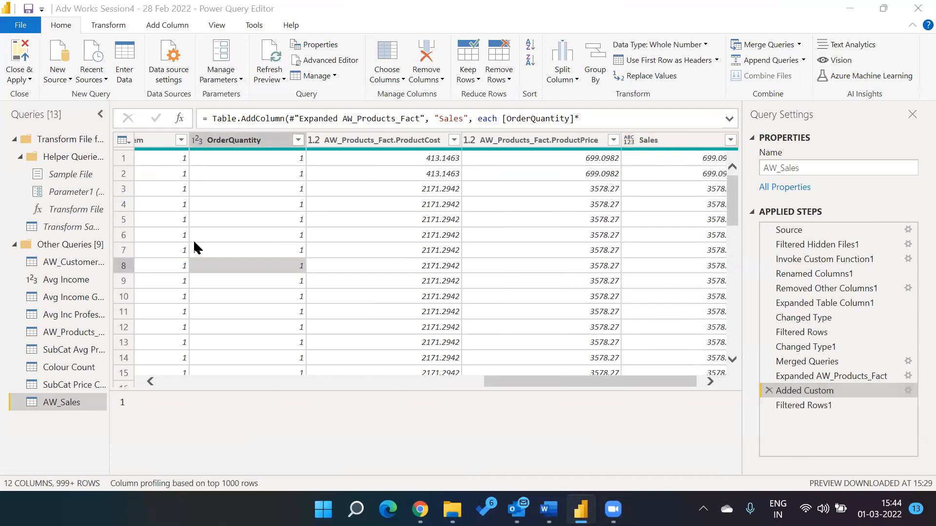
left_click(499, 214)
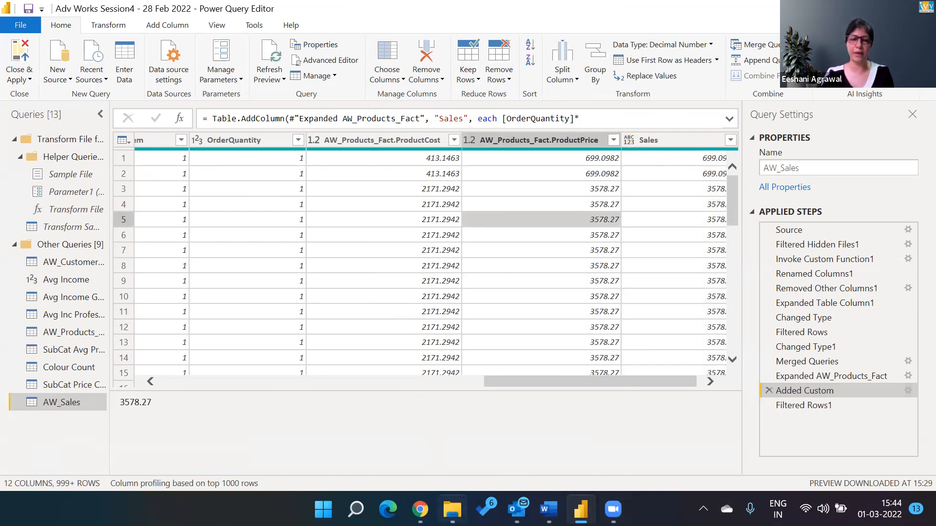
- Switch to File Explorer and go up from the AW_Sales folder, past Data Analytics Certification KPO, to its parent folder
mouse_move(452, 510)
left_click(452, 509)
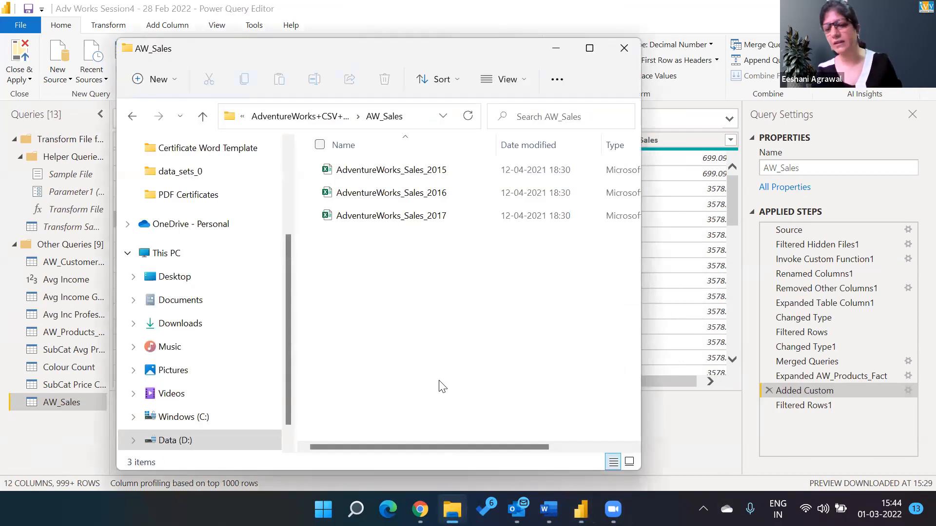
key("alt+Up")
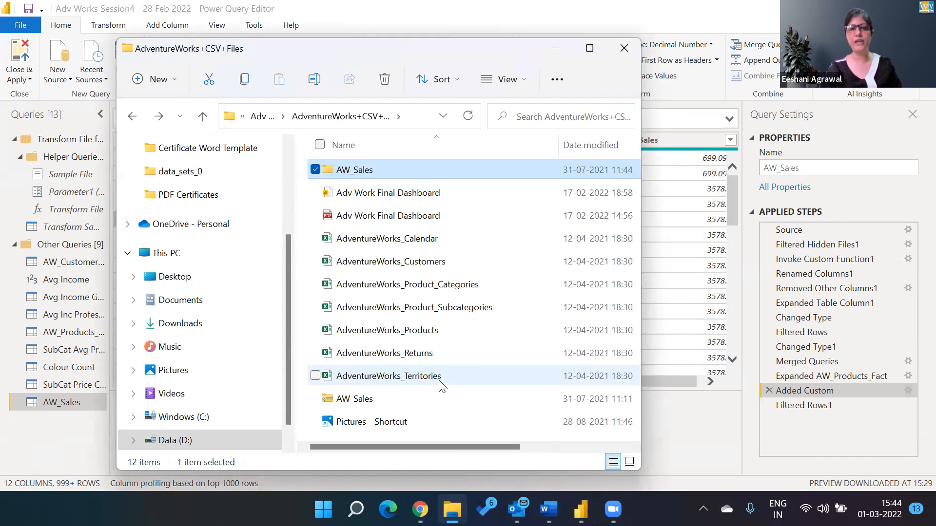
key("alt+Up")
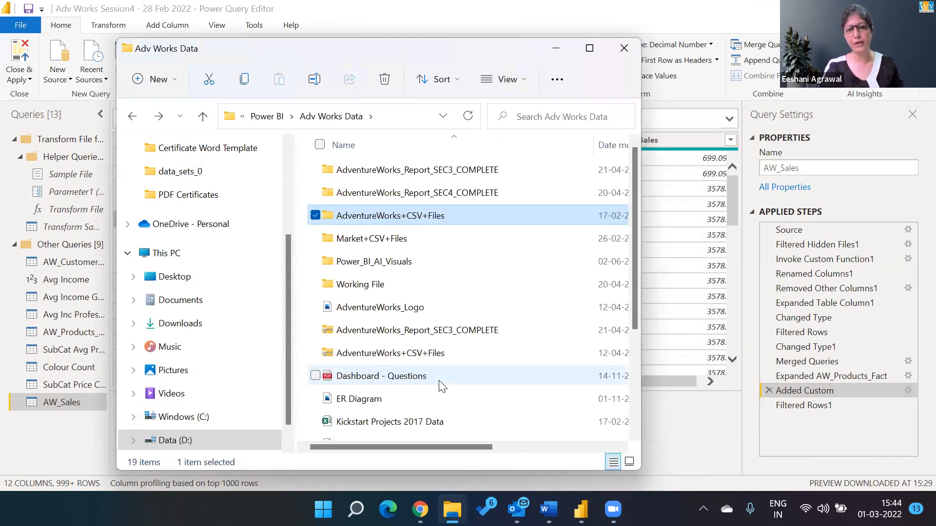
key("Down")
key("Down")
key("alt+Up")
key("alt+Up")
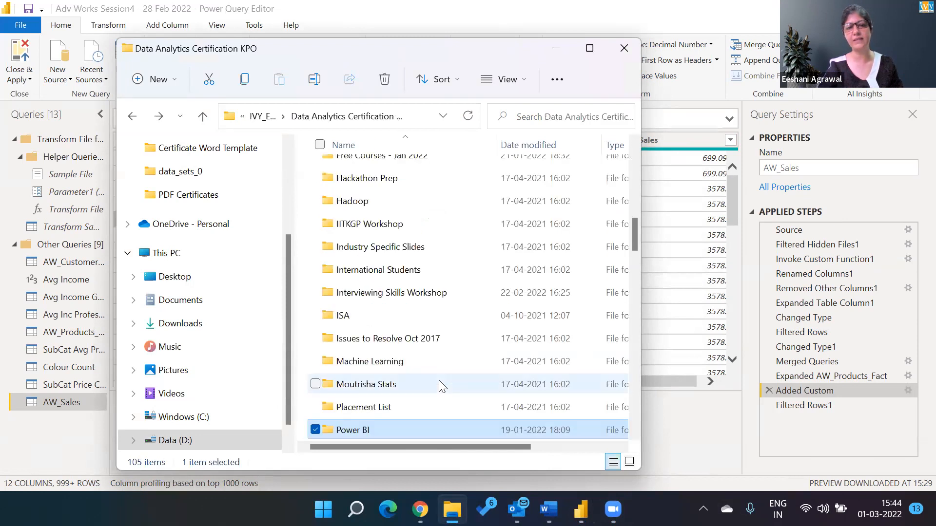
key("alt+Up")
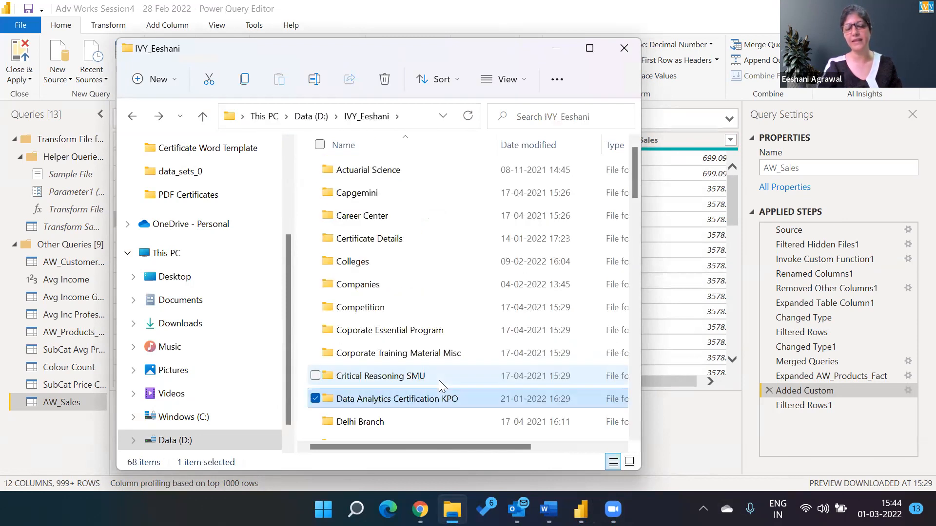
- Look through the subfolders of the current folder, including those starting with T, for the training material
key("t")
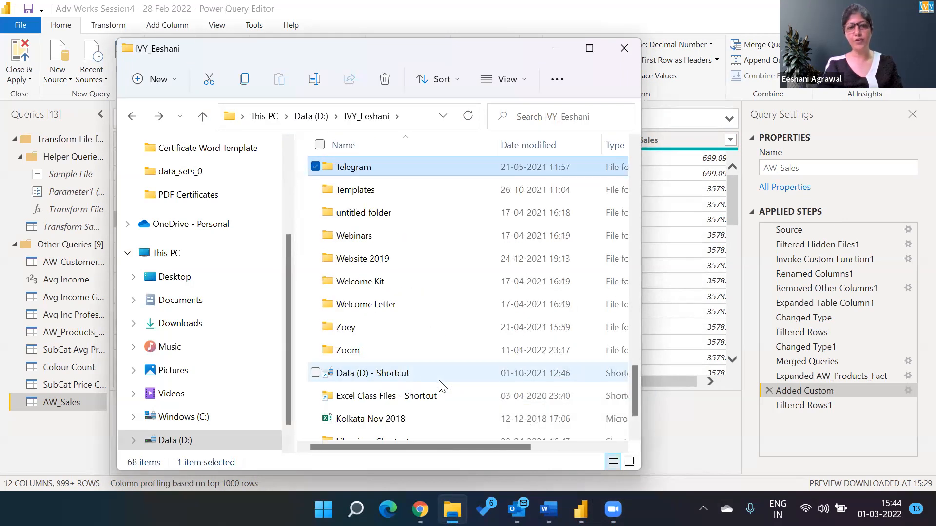
key("t")
left_click(440, 381)
key("z")
left_click(440, 381)
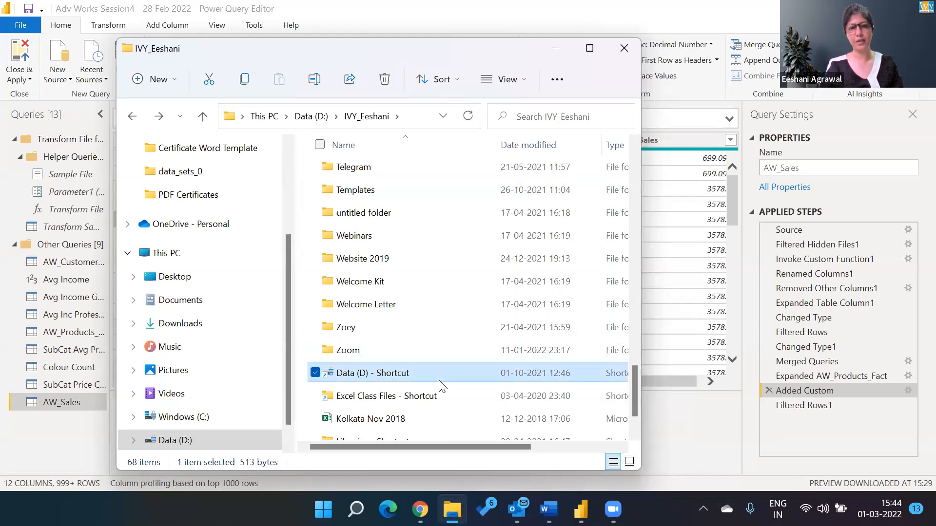
key("s")
key("d")
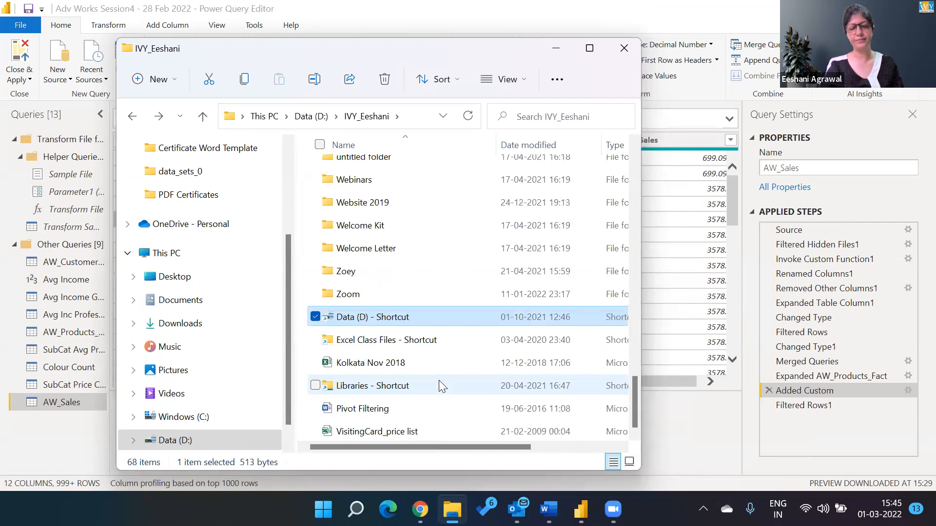
key("Up")
key("Up")
key("Up")
key("Up")
key("Up")
key("Up")
key("Up")
key("Up")
key("Up")
key("Up")
key("Up")
key("Up")
key("Up")
key("Up")
key("Up")
key("Up")
key("Up")
key("Up")
key("Up")
key("Up")
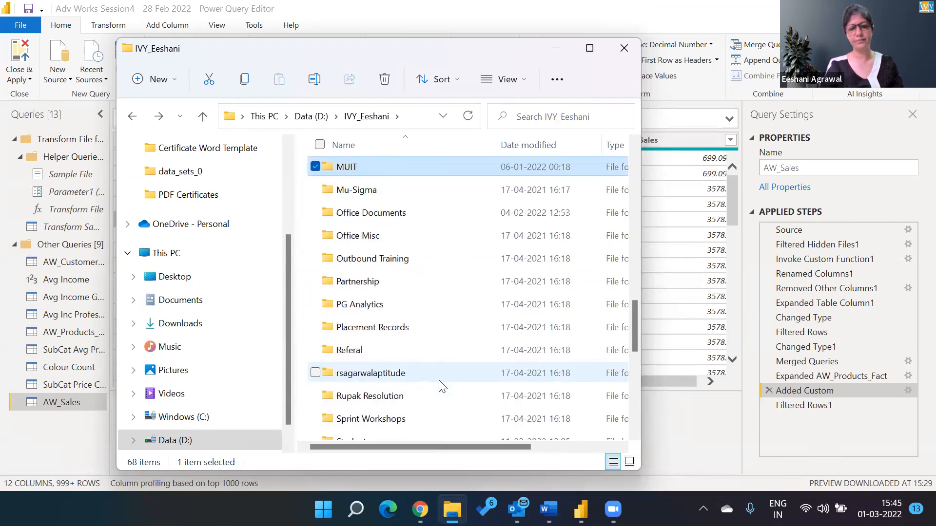
key("t")
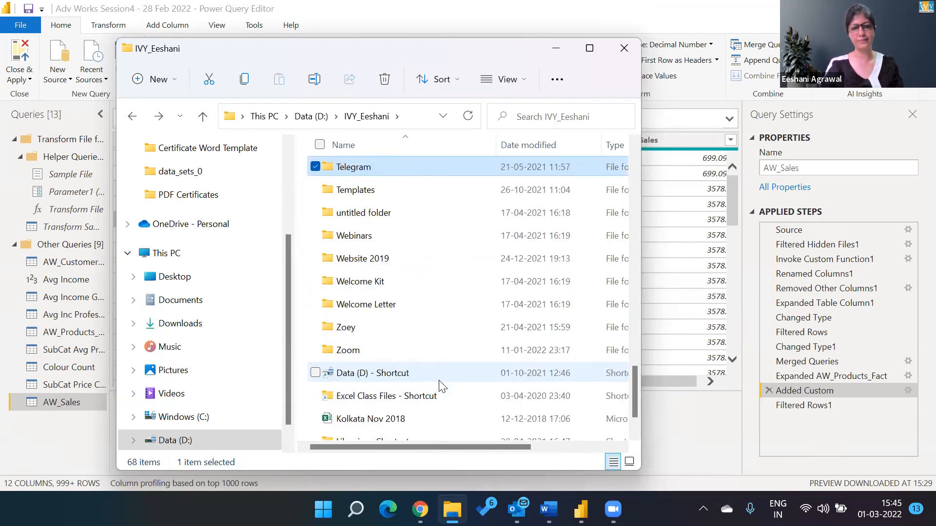
- Go back to the MIS Batch Nov 2021 folder and open its Power BI > Power BI Files subfolder
key("BackSpace")
key("BackSpace")
key("BackSpace")
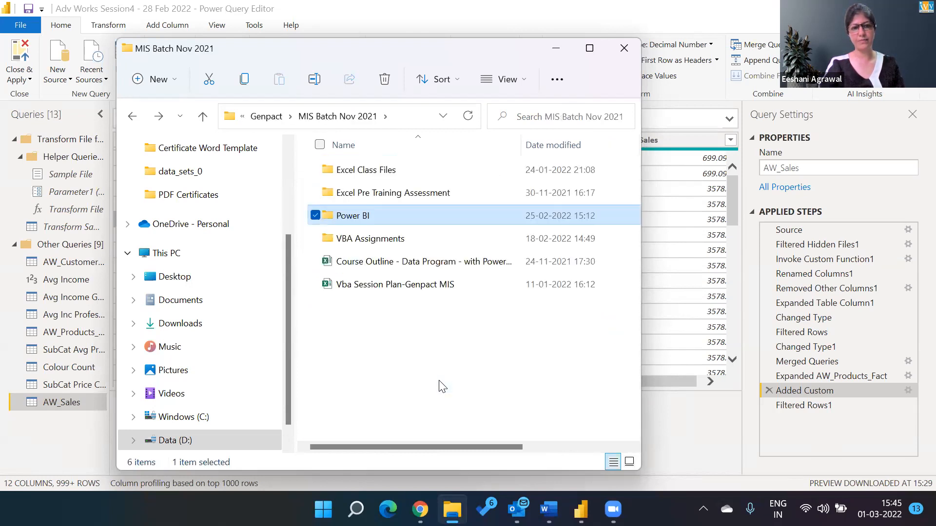
key("Return")
key("p")
key("Return")
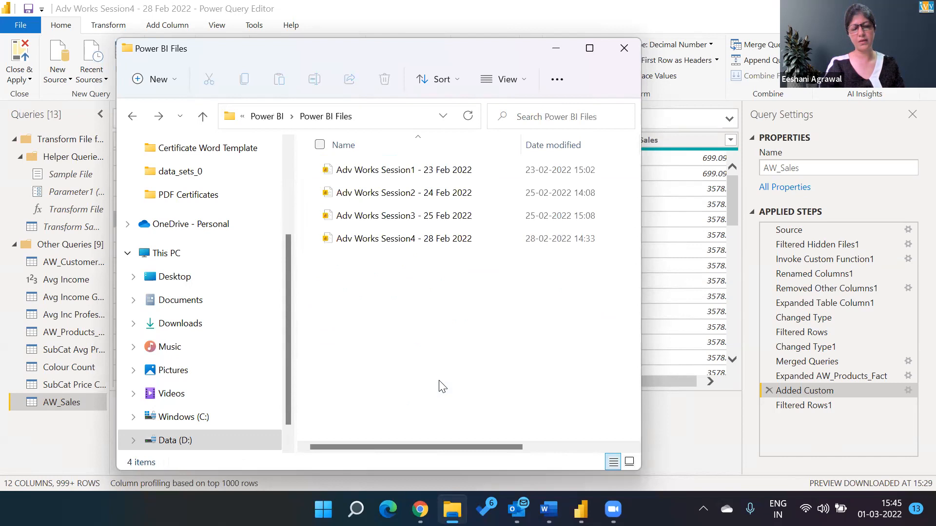
- Return to Quick access and open the Tableau folder inside Data Analytics Certification KPO on the D: drive
key("BackSpace")
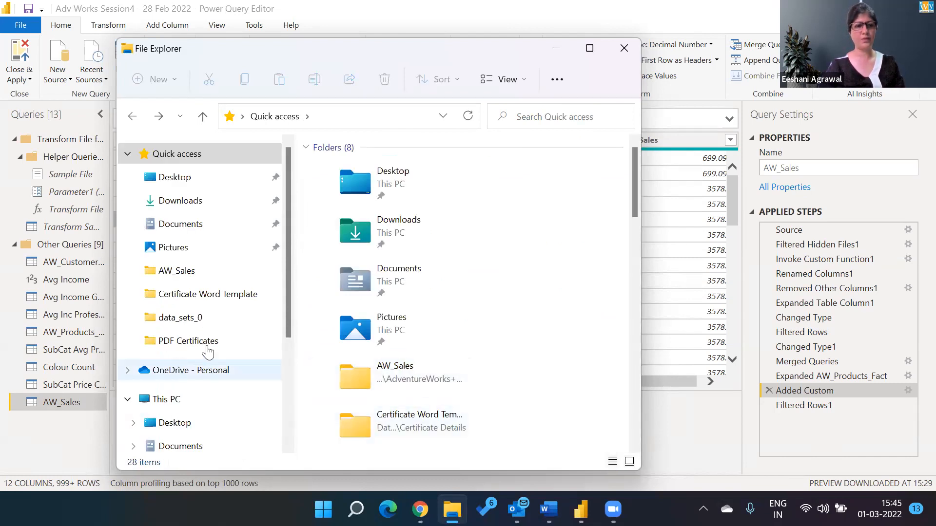
scroll(283, 351, "down", 3)
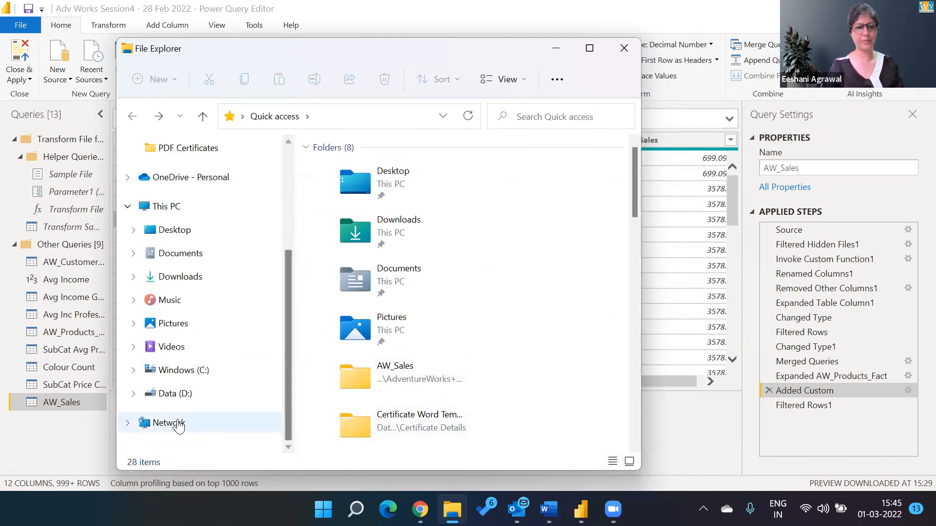
left_click(184, 391)
double_click(381, 214)
key("d")
key("Return")
key("t")
key("Return")
- Look through the trainer's subfolder inside Tableau, and return to the Data Analytics Certification KPO folder
double_click(382, 210)
key("Down")
key("Down")
key("Down")
key("Down")
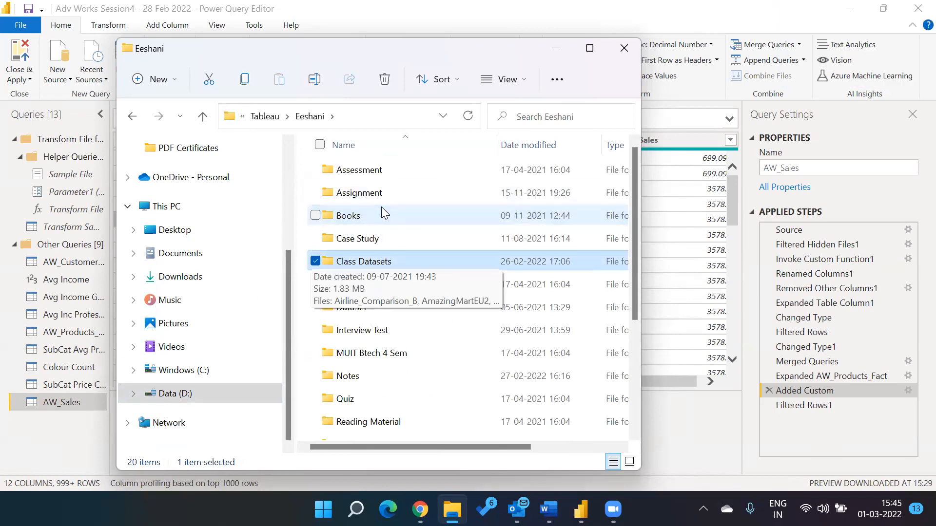
key("alt+Up")
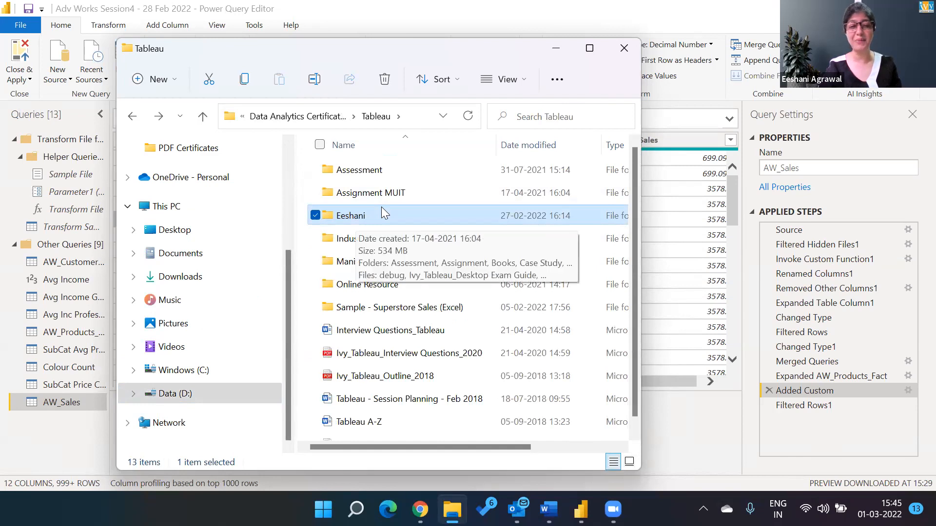
key("alt+Up")
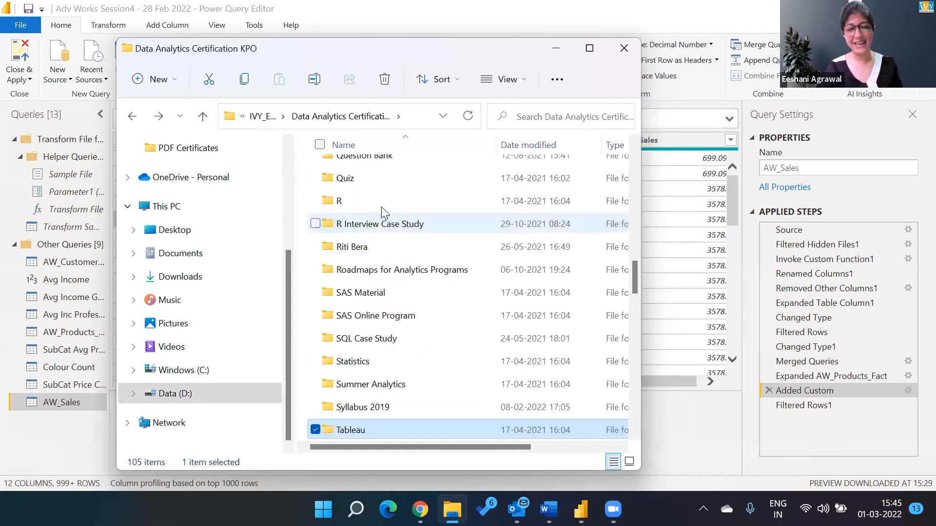
- Open the marketing_data workbook from the Marketing Campaign Analysis subfolder of the Power BI folder
key("p")
key("Return")
key("Down")
key("Down")
key("Down")
key("Down")
key("Down")
key("Down")
key("Down")
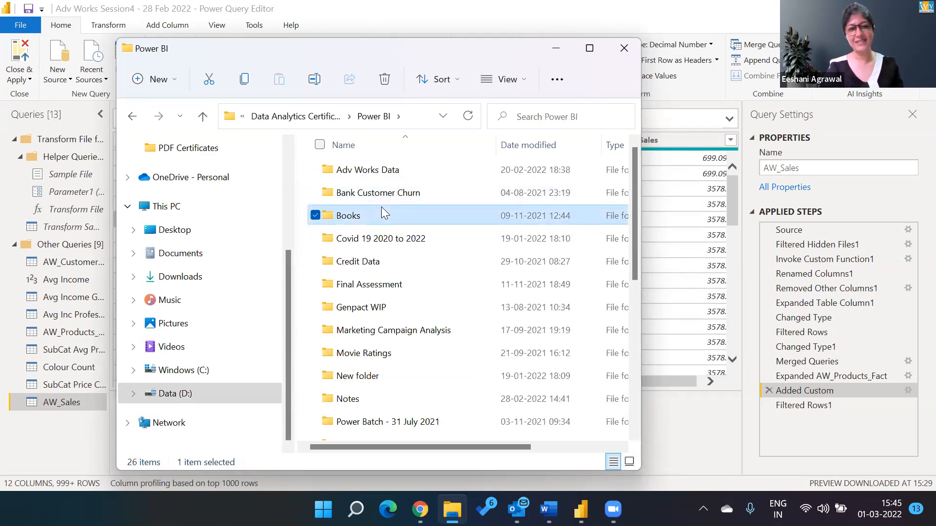
key("Return")
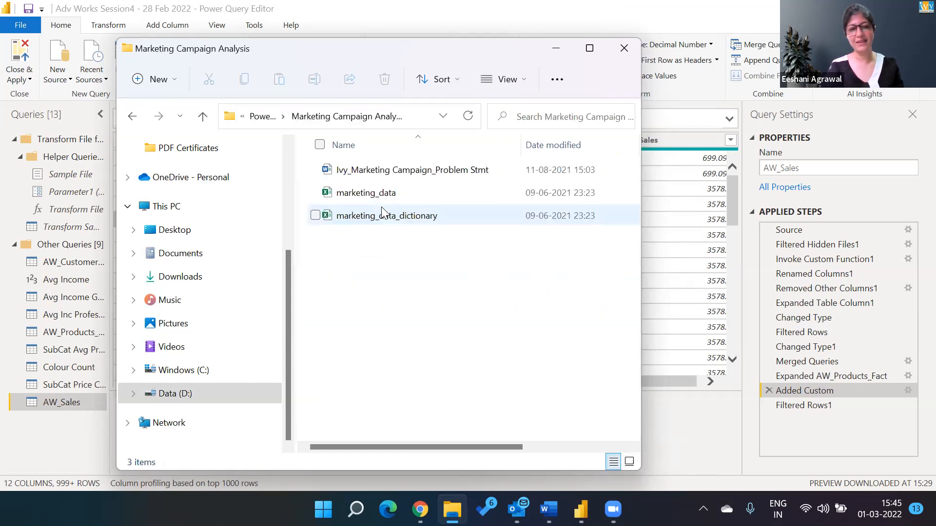
key("m")
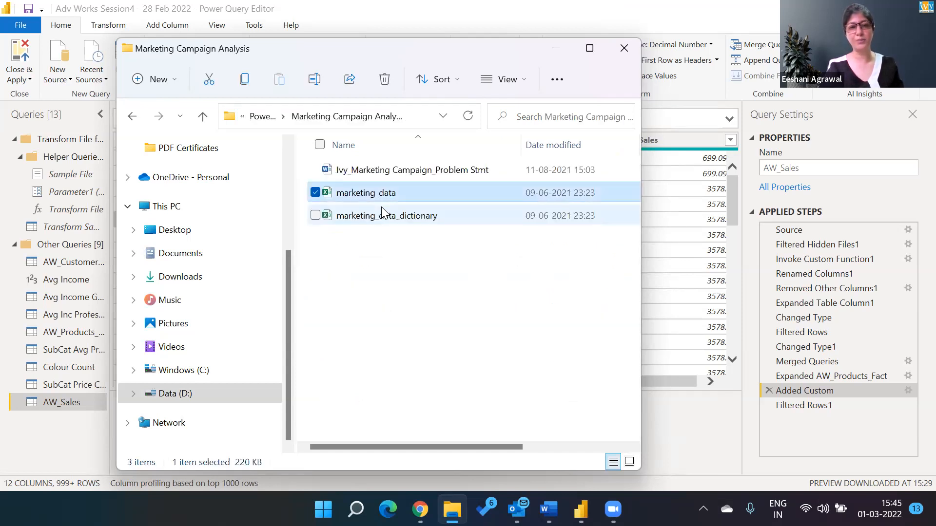
key("Return")
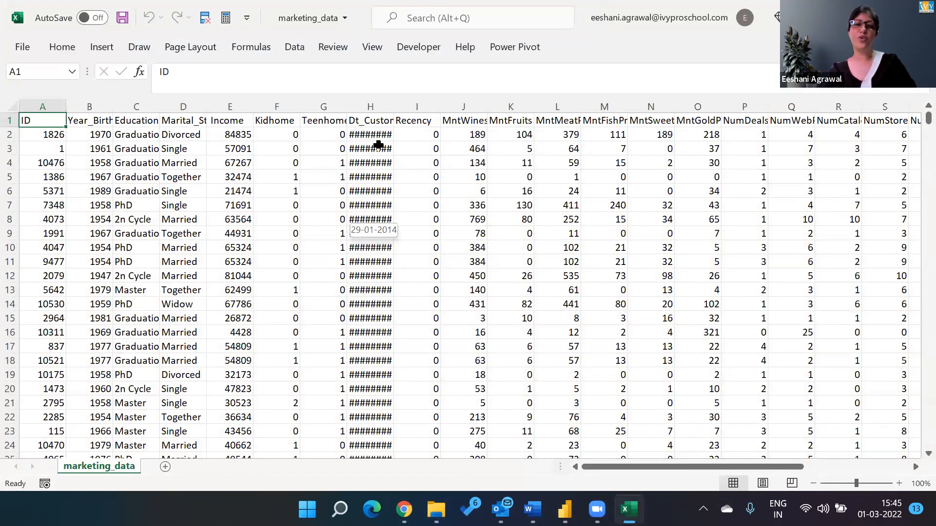
- Widen the Dt_Customer column to fit its dates and enlarge the worksheet view to 160%
double_click(390, 109)
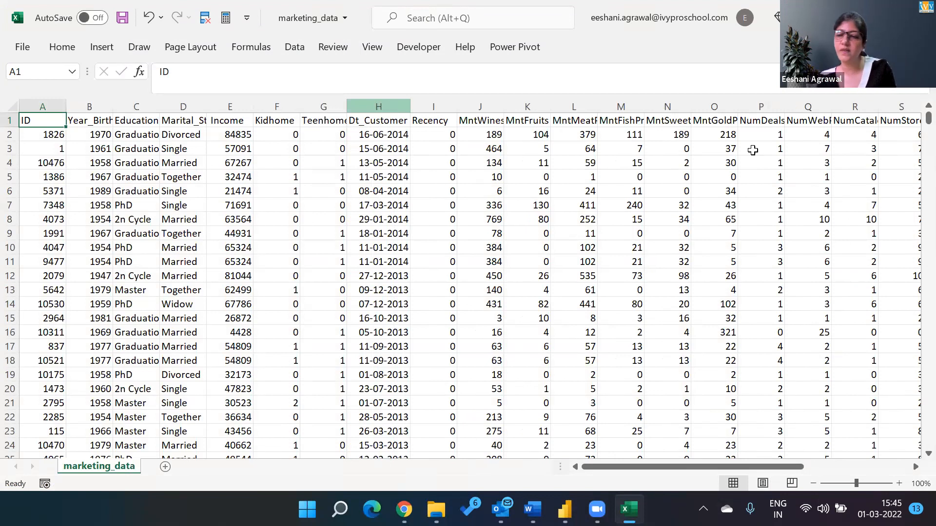
left_click(899, 483)
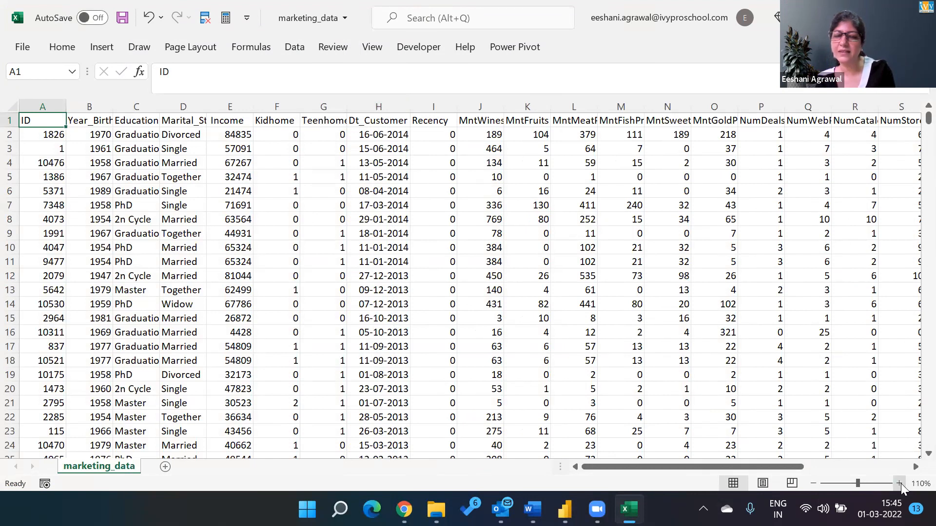
left_click(899, 483)
left_click(899, 483)
left_click(900, 483)
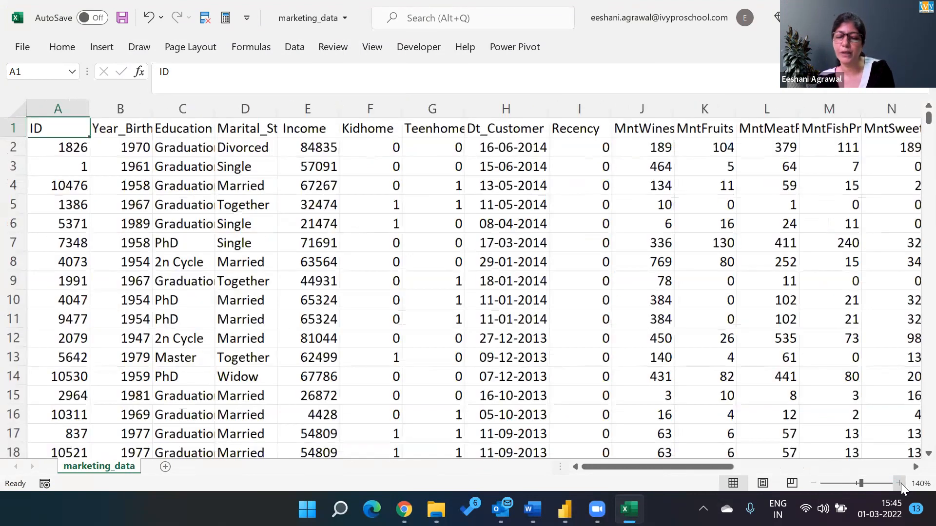
left_click(900, 484)
left_click(900, 483)
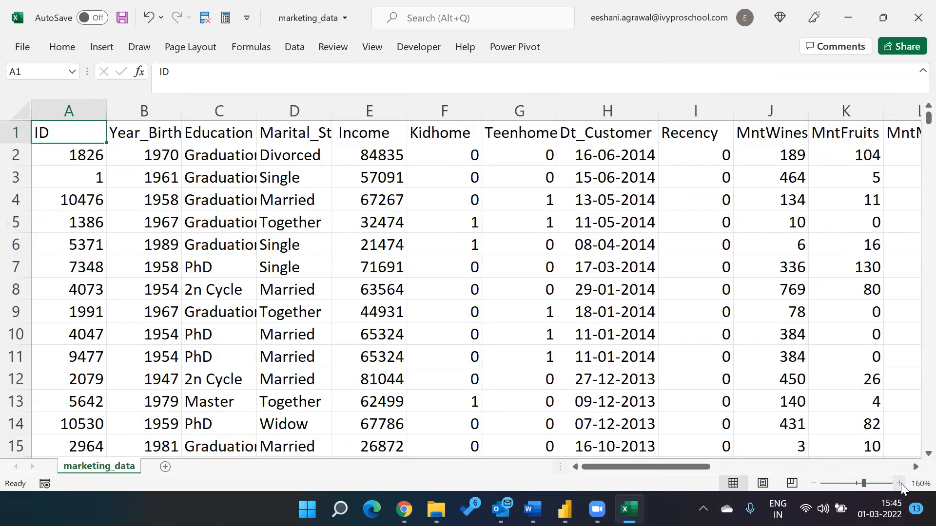
- Go through the customer detail columns of marketing_data from Year_Birth to Recency
key("Right")
key("Down")
key("Down")
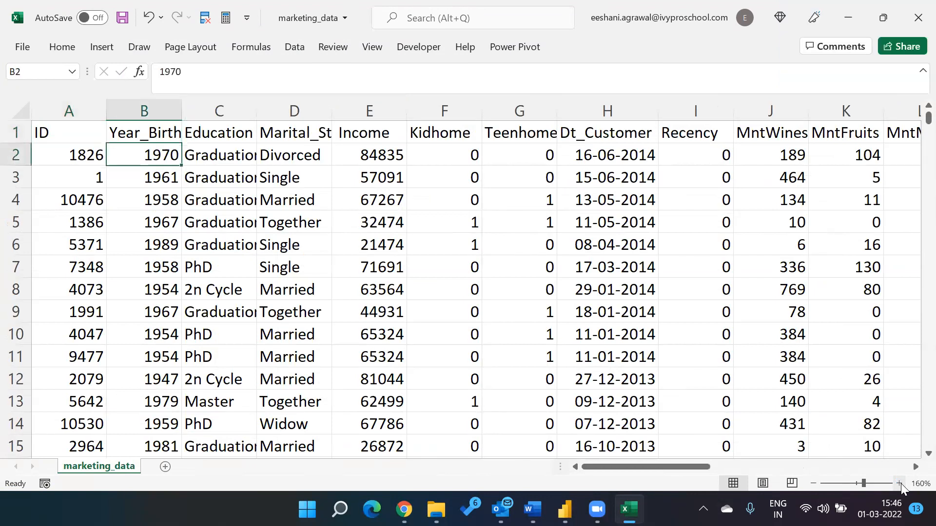
key("Right")
key("Right")
key("Right")
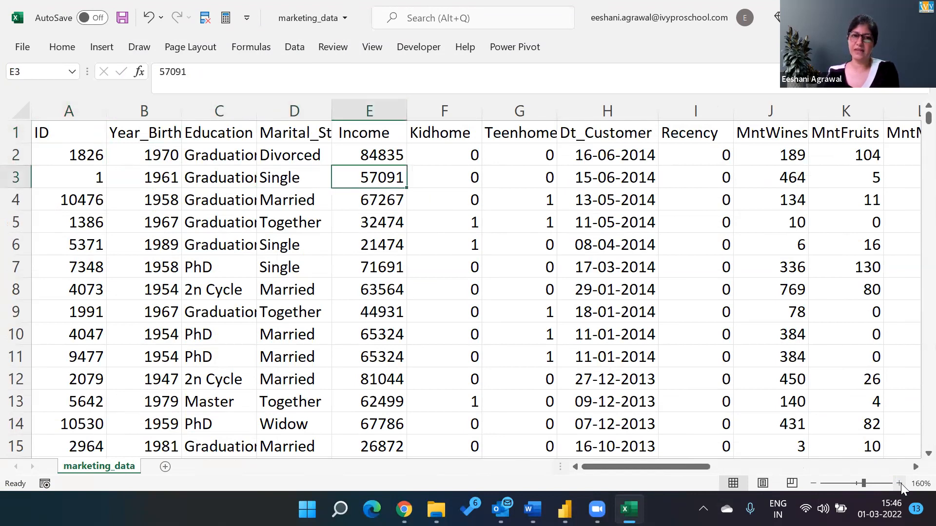
key("Up")
key("Right")
key("Right")
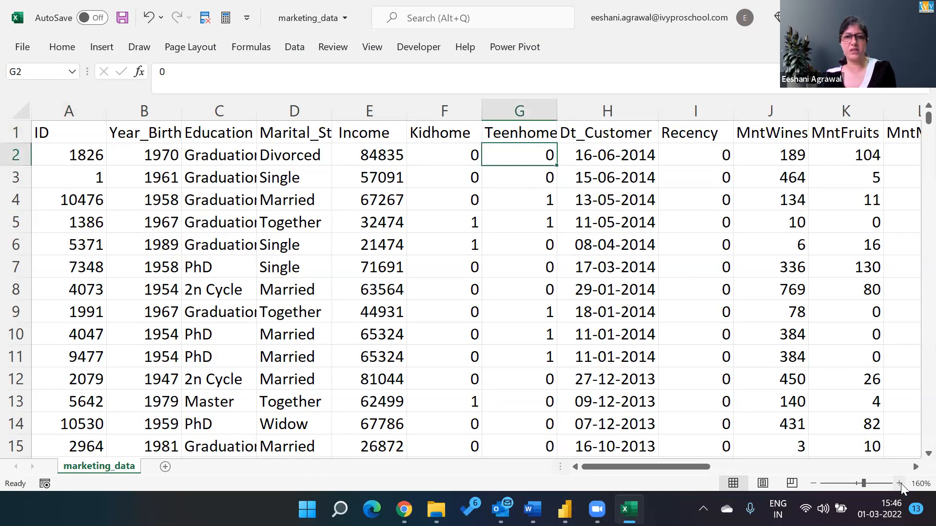
key("Right")
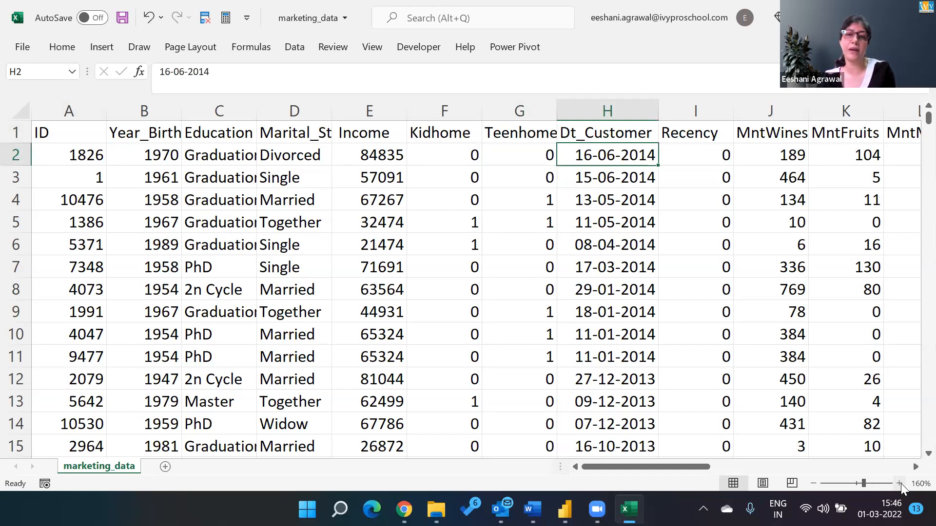
key("Right")
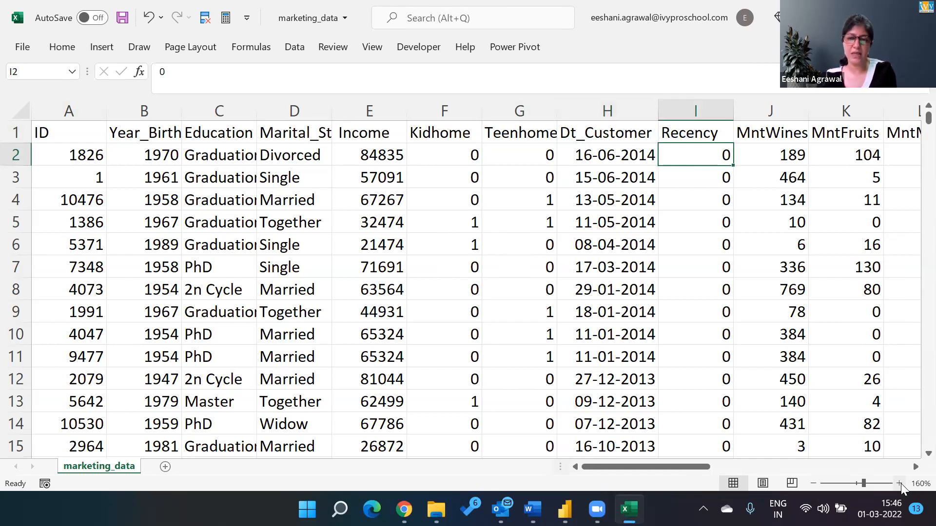
key("Up")
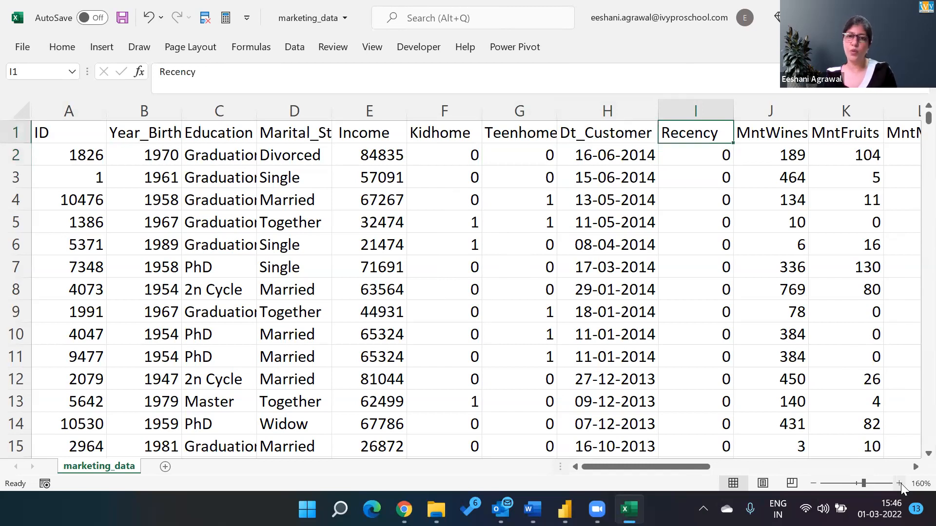
- Highlight the first customer's details in row 2 from Dt_Customer back towards ID, and go on to the MntWines value
key("Left")
key("Down")
key("shift+Left")
key("shift+Left")
key("shift+Left")
key("shift+Left")
key("shift+Left")
key("shift+Left")
key("shift+Left")
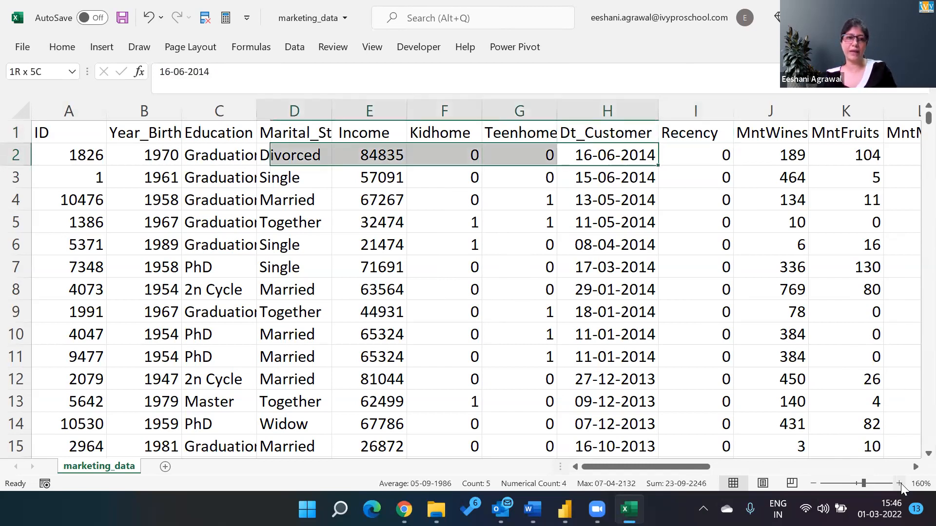
key("Right")
key("Right")
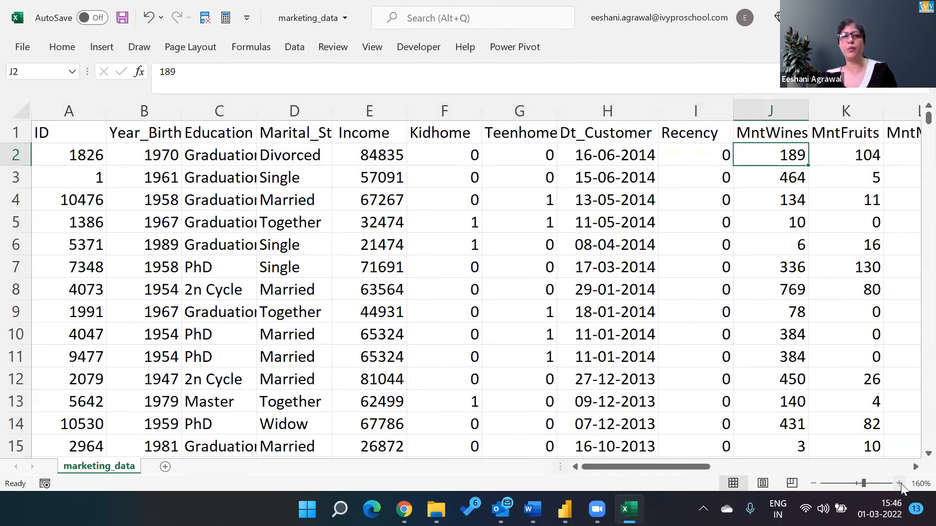
- Go through the header cells from MntWines to NumDealsPurchases
key("Up")
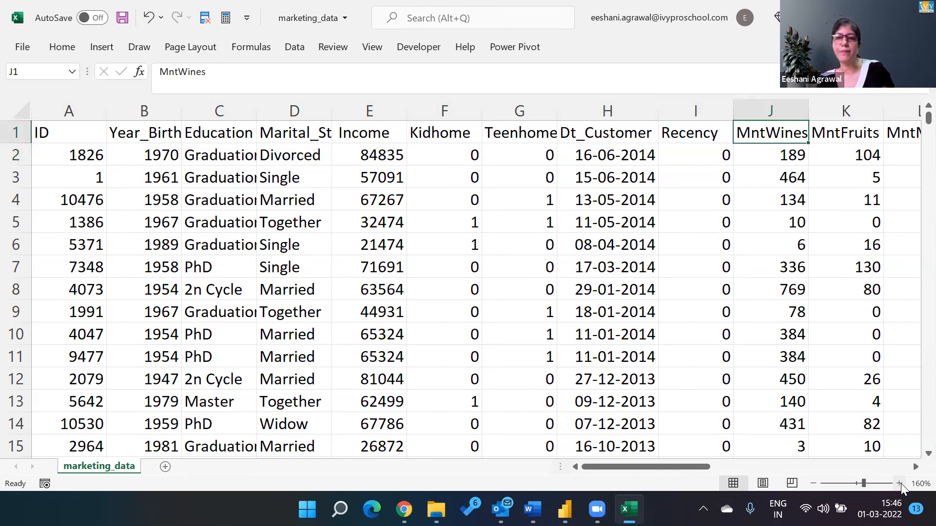
key("Right")
key("Right")
key("Right")
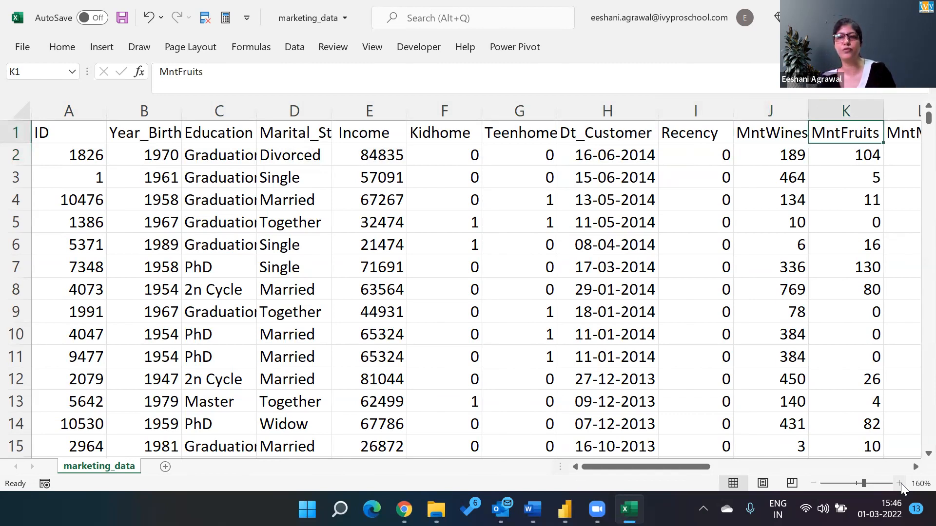
key("Right")
key("Right")
key("Right")
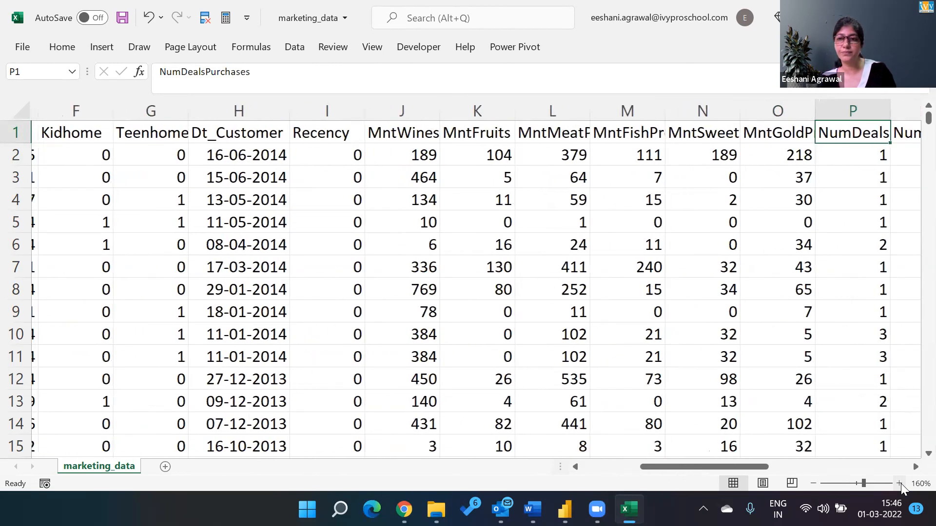
- Select the header cells from MntGoldProds back to Recency, I1:O1, to point out the product spending columns
key("Left")
key("shift+Left")
key("shift+Left")
key("shift+Left")
key("shift+Left")
key("shift+Left")
key("shift+Left")
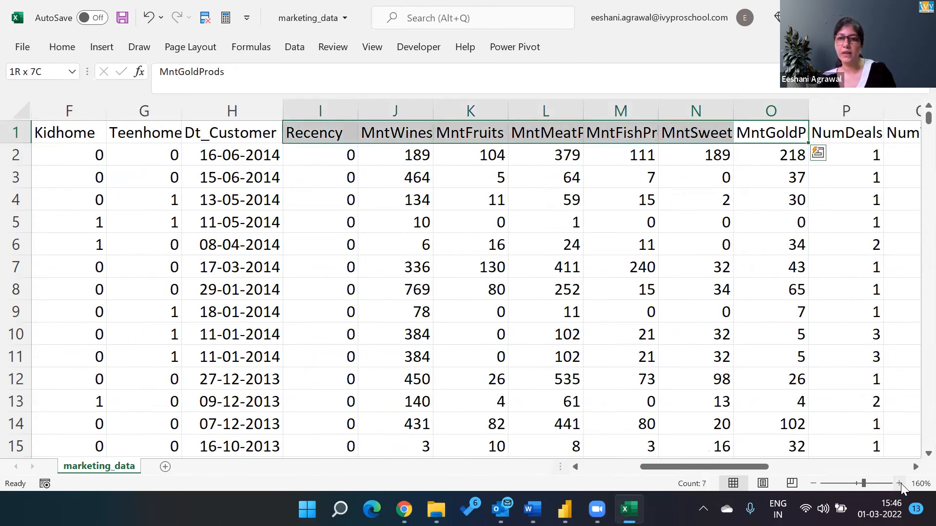
key("shift+Down")
- Go through the purchase headers from NumDealsPurchases to NumStorePurchases and select them as P1:S1
key("Right")
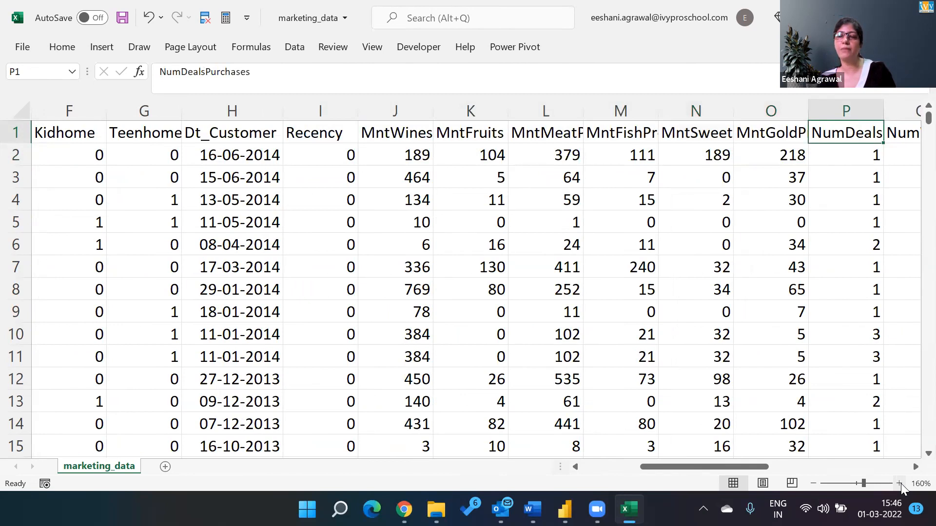
key("Right")
key("Right")
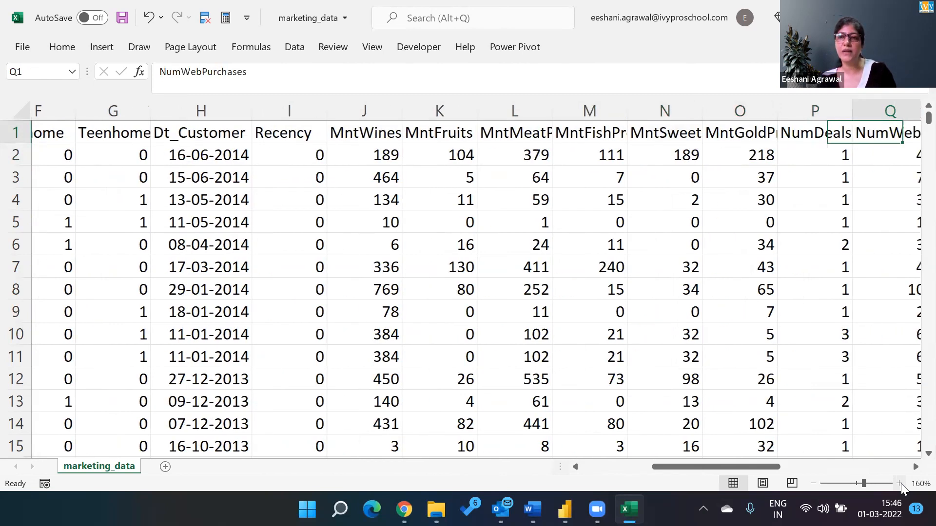
key("Left")
key("Left")
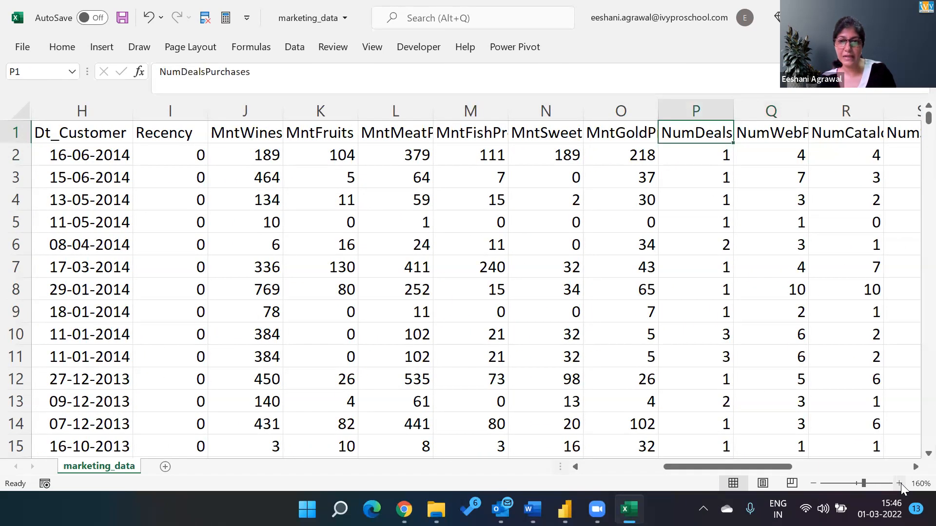
key("Right")
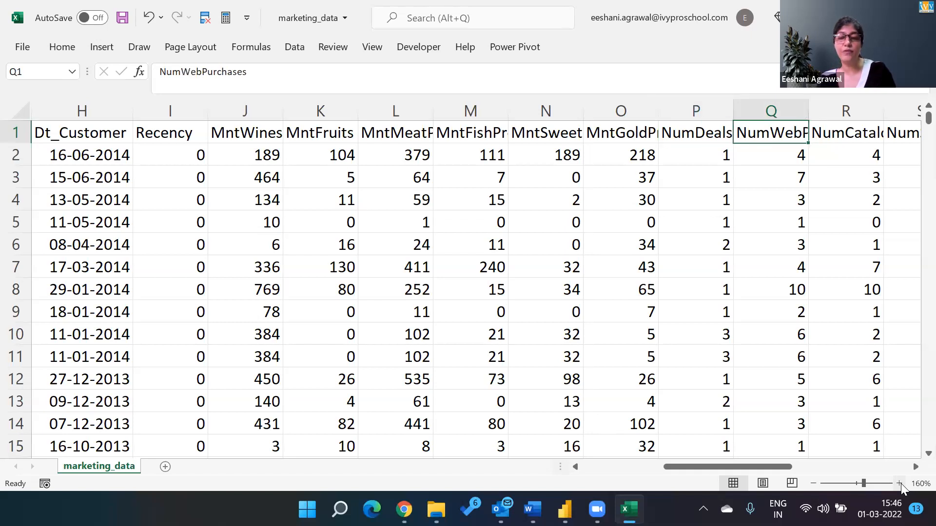
key("Right")
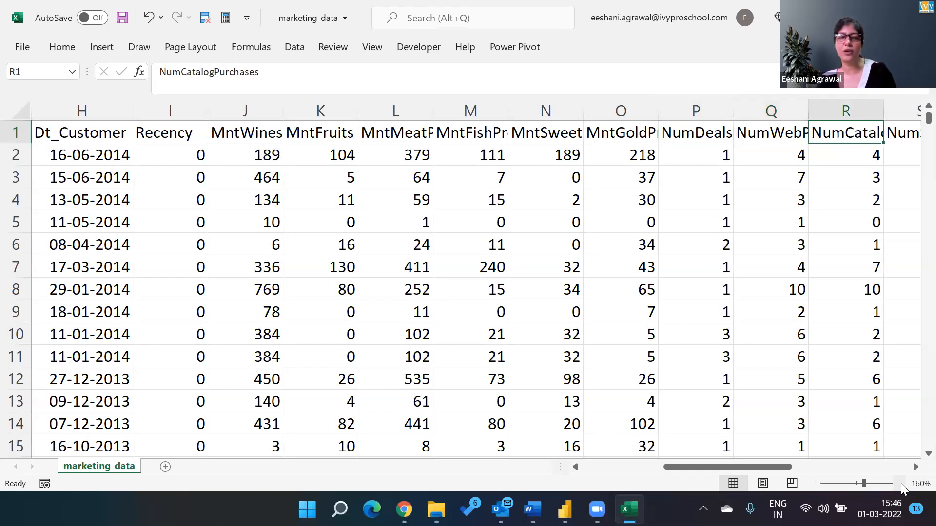
key("Right")
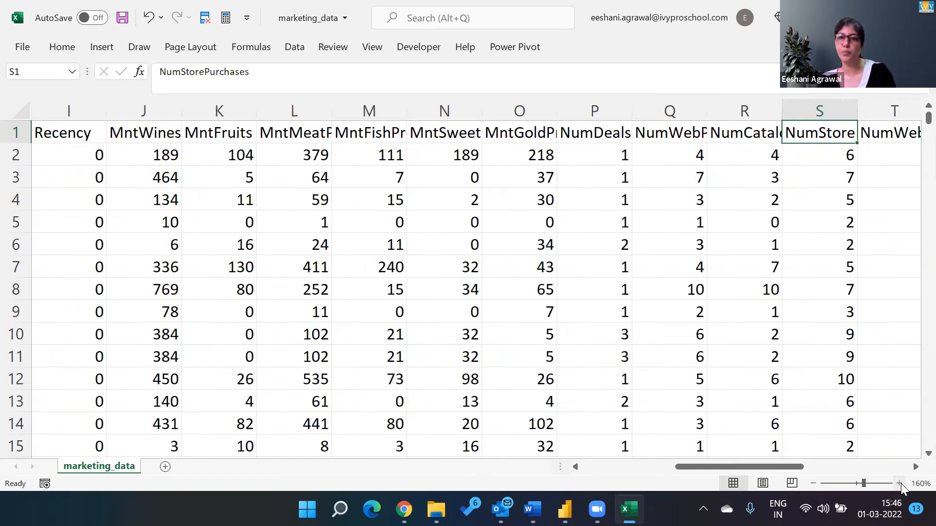
key("shift+Left")
key("shift+Left")
key("shift+Left")
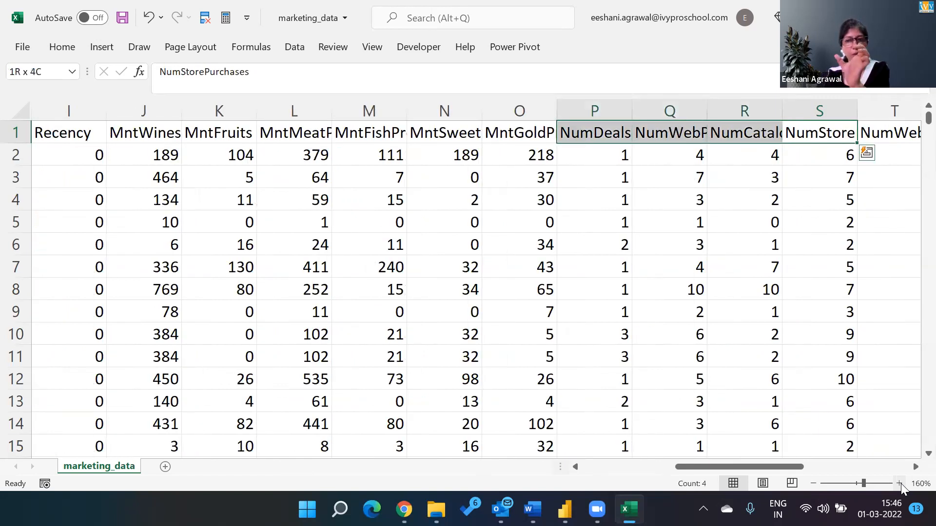
- Select the product spending headers from MntGoldProds back to MntWines, J1:O1
key("Left")
key("Left")
key("Left")
key("Left")
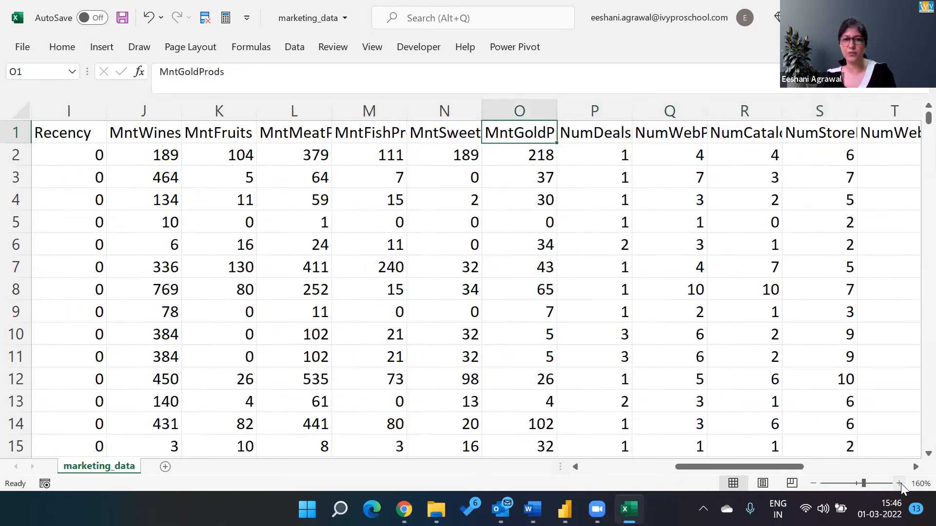
key("shift+Left")
key("shift+Left")
key("shift+Left")
key("shift+Left")
key("shift+Left")
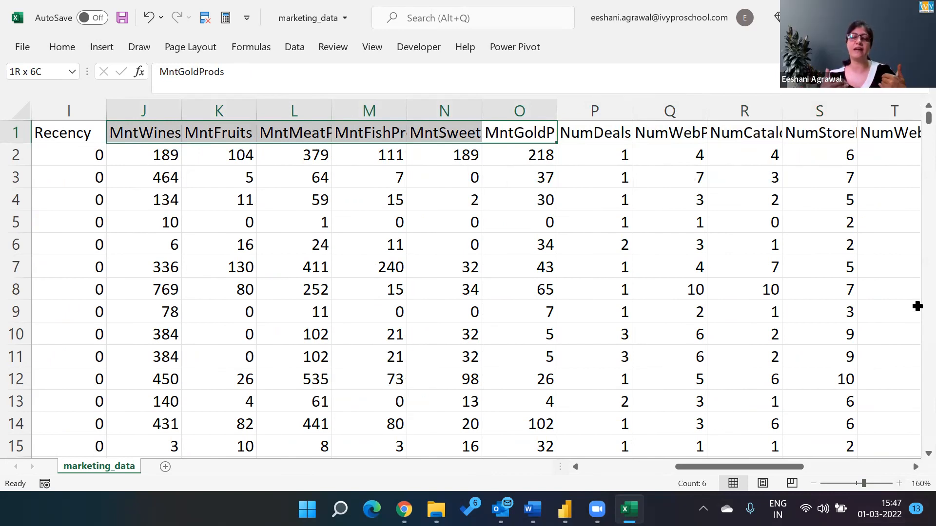
- Move along the header row to AcceptedCmp3 and select the campaign headers through Response, U1:Z1
key("Right")
key("Right")
key("Right")
key("Right")
key("Right")
key("Right")
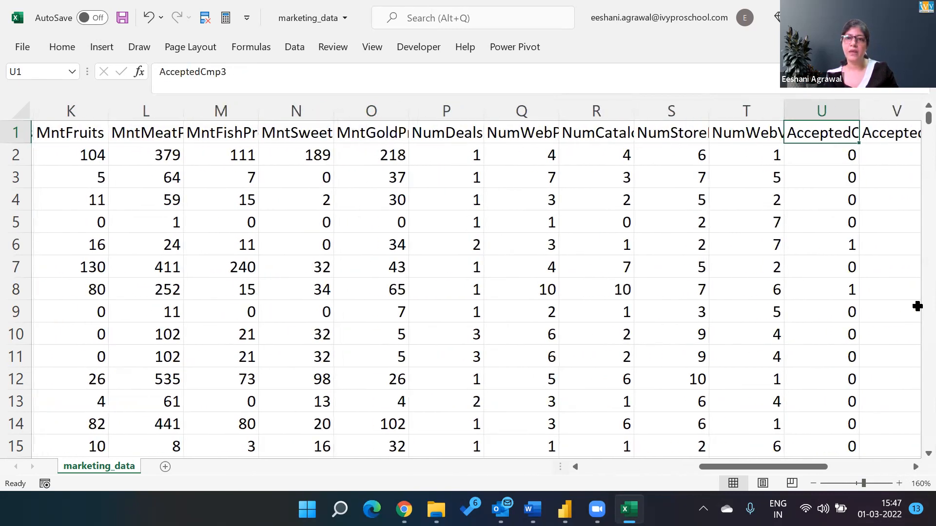
key("Right")
key("Right")
key("Left")
key("Left")
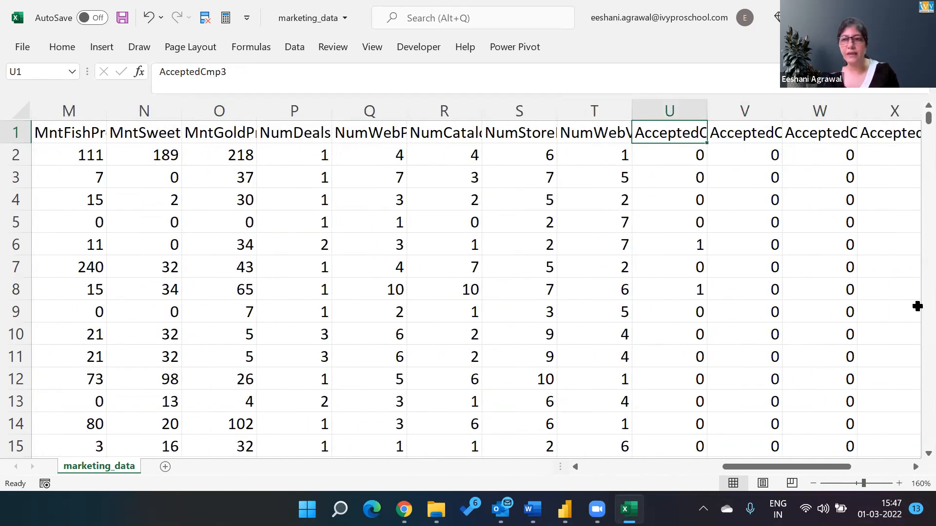
key("shift+Right")
key("shift+Right")
key("shift+Right")
key("shift+Right")
key("shift+Right")
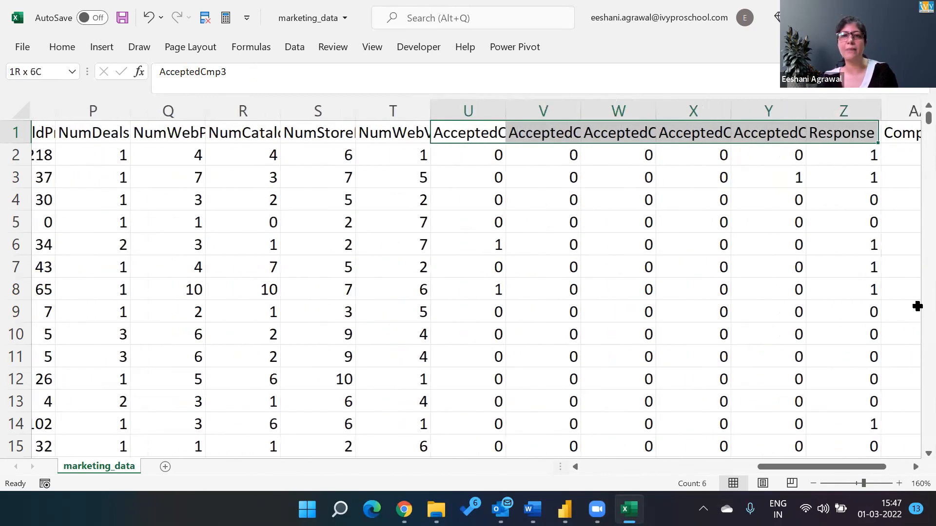
- Go back along the header row from the campaign columns through the purchase and product spending headers to MntWines
scroll(917, 306, "right", 3)
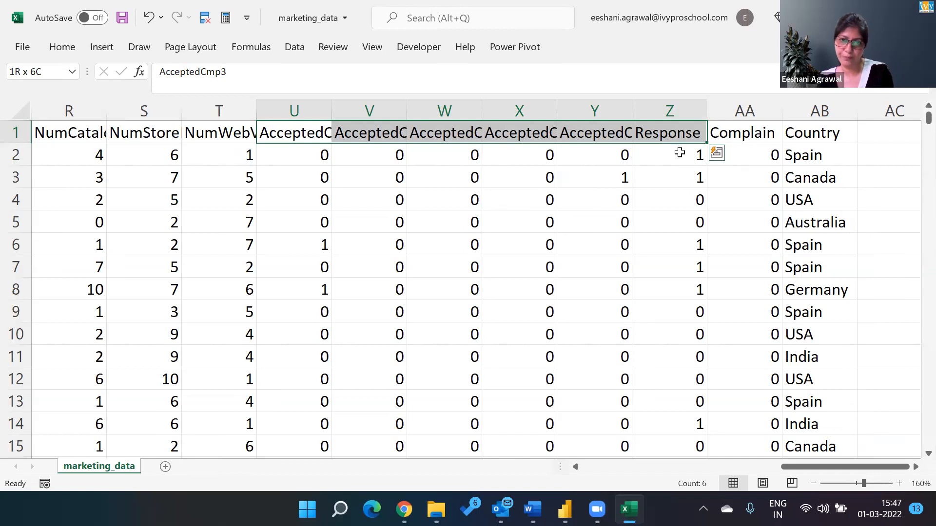
key("Left")
key("Left")
key("Left")
key("Left")
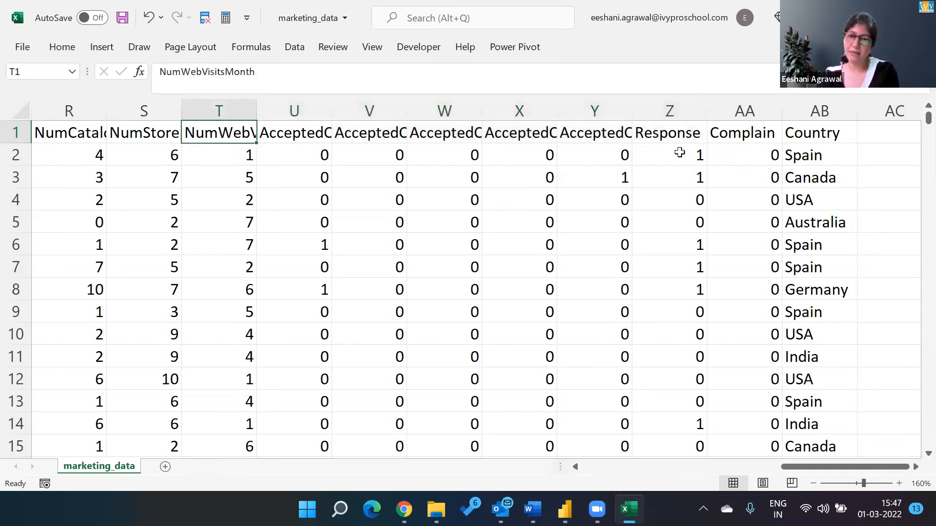
key("Left")
key("Left")
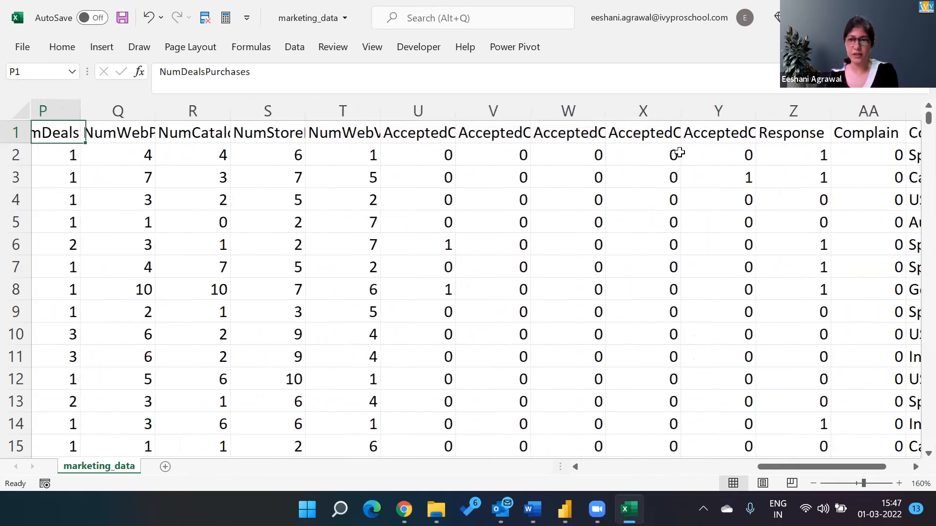
key("Left")
key("Left")
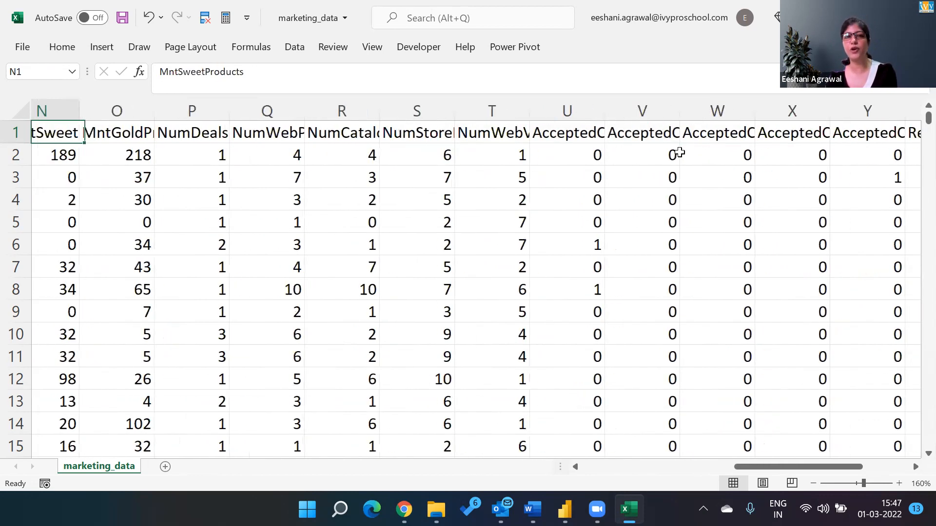
key("Left")
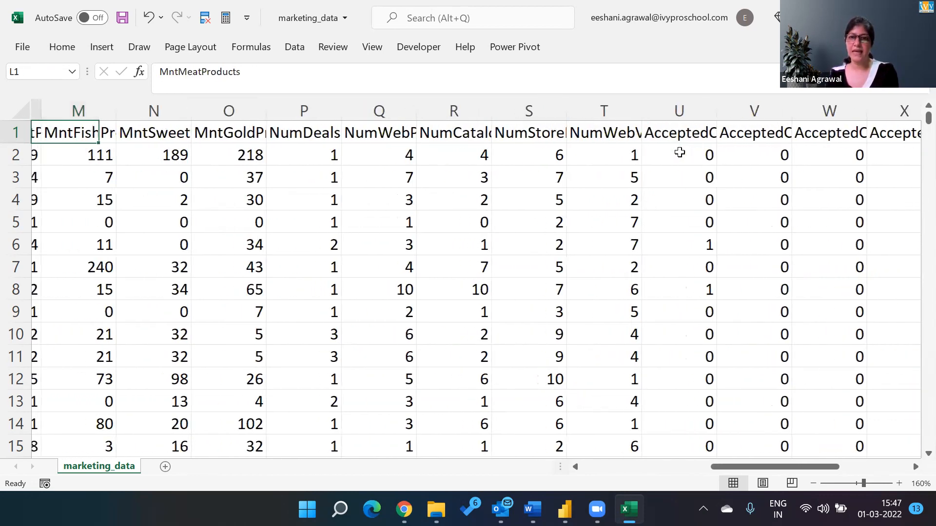
key("Left")
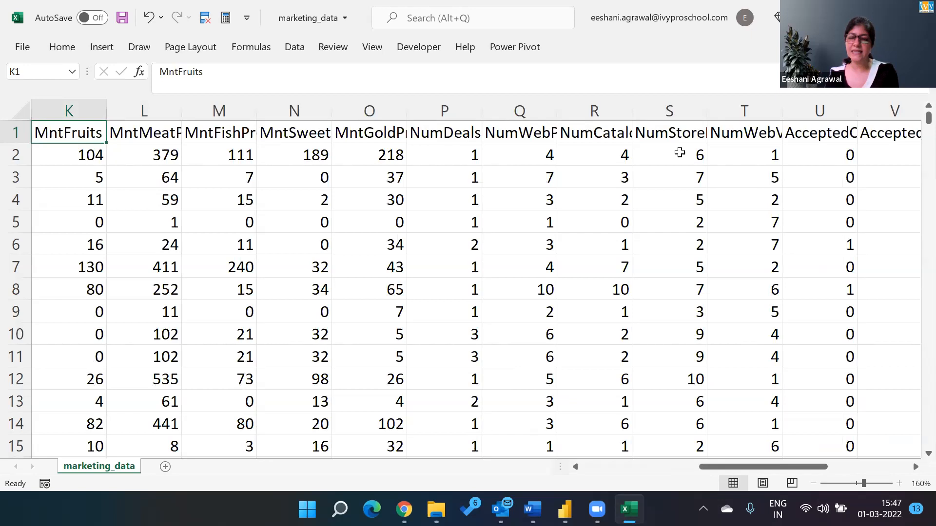
key("Left")
- Go through the headers from MntFruits across the purchase and campaign columns, ending around AcceptedCmp2 and Response
key("Right")
key("Right")
key("Right")
key("Right")
key("Right")
key("Right")
key("Right")
key("Right")
key("Right")
key("Right")
key("Right")
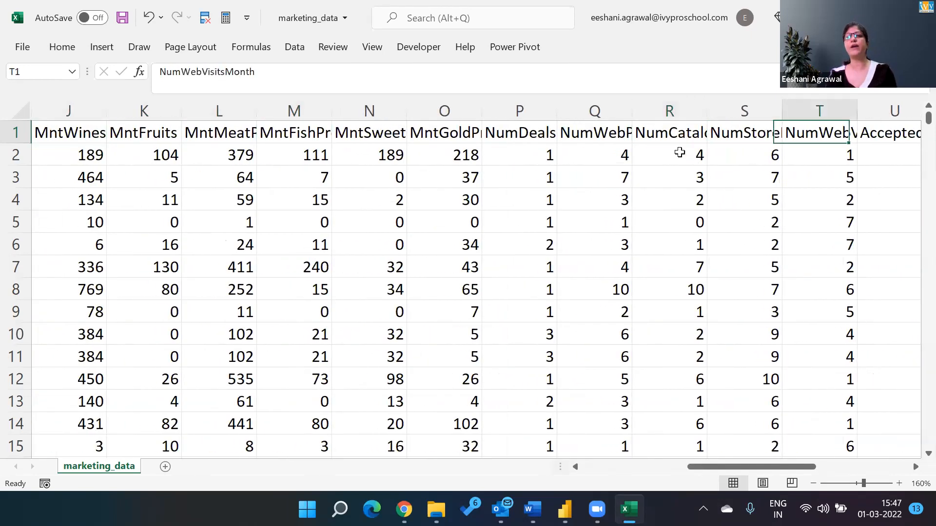
key("Right")
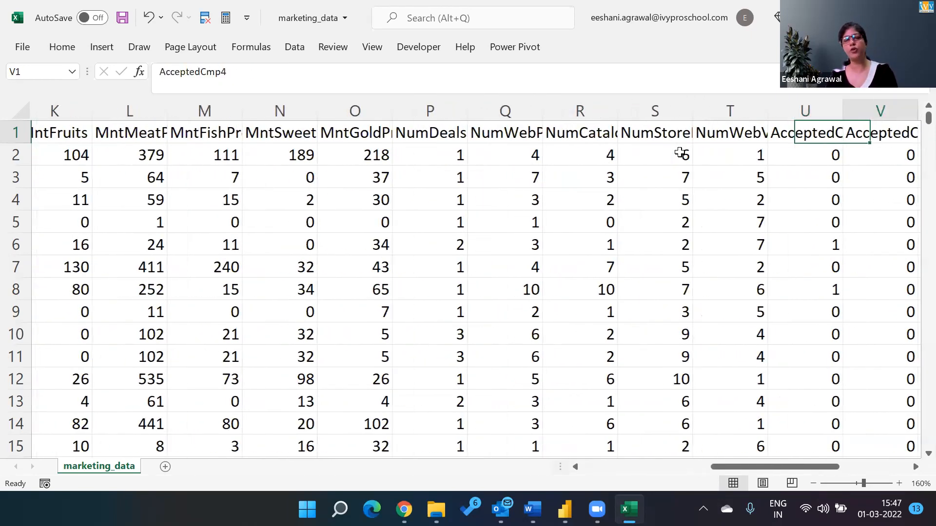
key("Right")
key("Right")
key("Right")
key("Right")
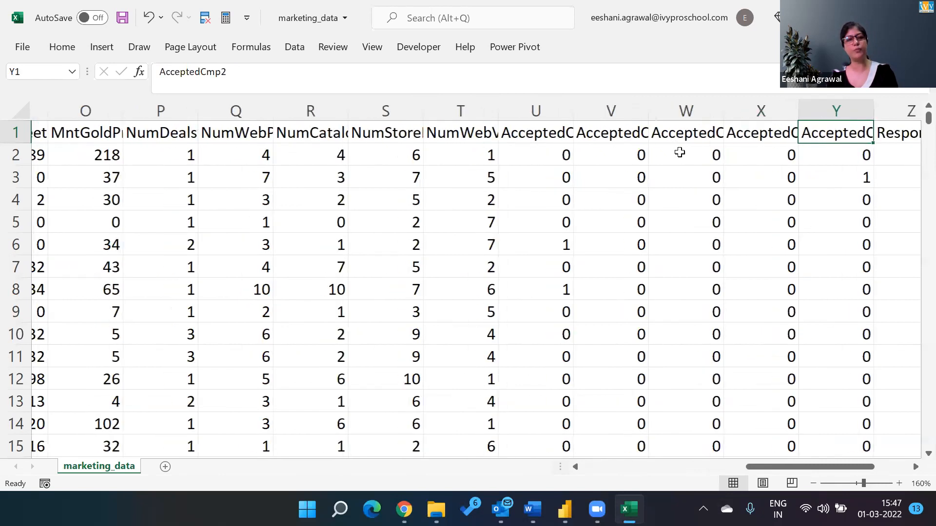
key("Right")
key("Right")
key("Left")
key("Left")
key("Left")
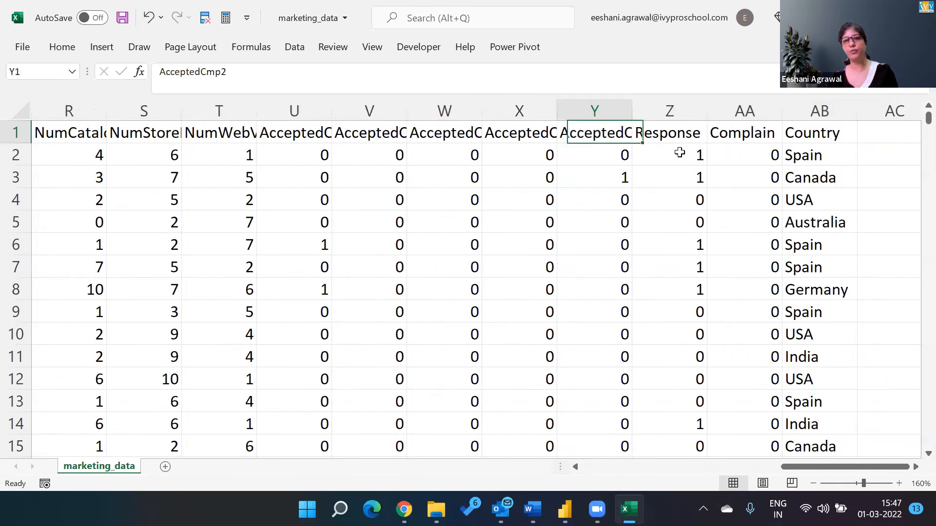
- Return to the ID header and go through the whole header row past the campaign columns to Country
key("ctrl+Left")
key("shift+Right")
key("shift+Right")
key("shift+Right")
key("shift+Right")
key("shift+Right")
key("shift+Right")
key("shift+Right")
key("Right")
key("Right")
key("Right")
key("Right")
key("Right")
key("Right")
key("Right")
key("Right")
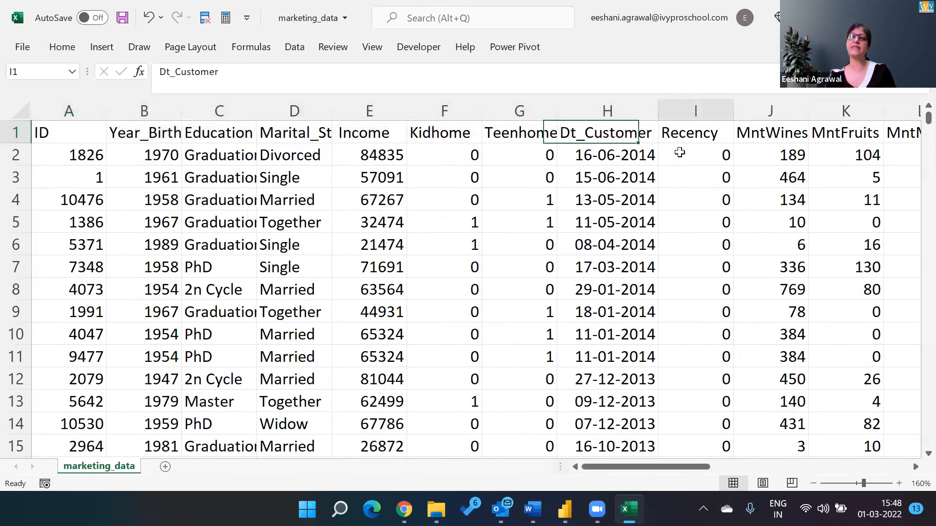
key("Right")
key("Right")
key("Right")
key("Right")
key("Right")
key("Right")
key("Right")
key("Right")
key("Right")
key("Right")
key("Right")
key("Right")
key("Right")
key("Right")
key("Right")
key("Right")
key("Right")
key("Right")
key("Right")
key("Right")
- Select the headers from AcceptedCmp3 through Complain, U1:AA1, to point out the campaign columns
key("Left")
key("Left")
key("Left")
key("Left")
key("Left")
key("Left")
key("Left")
key("Left")
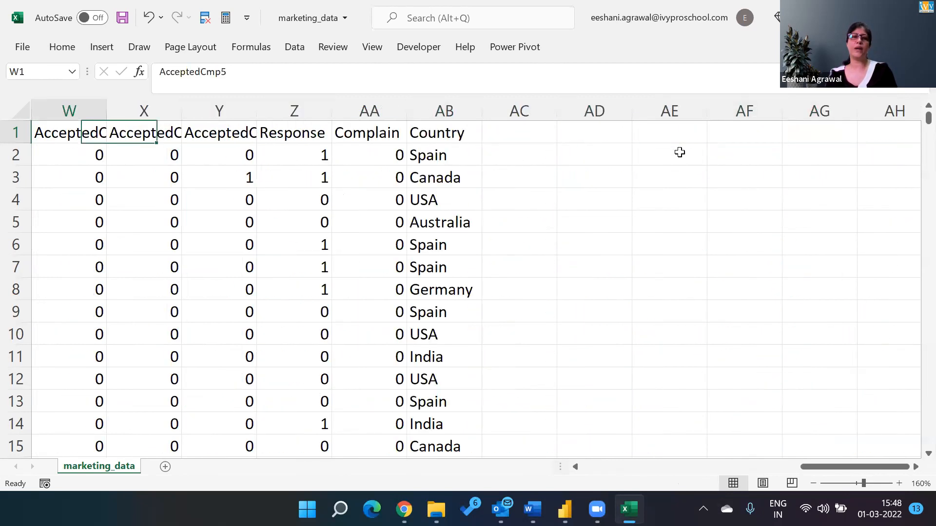
key("Left")
key("Left")
key("shift+Right")
key("shift+Right")
key("shift+Right")
key("shift+Right")
key("shift+Right")
key("shift+Right")
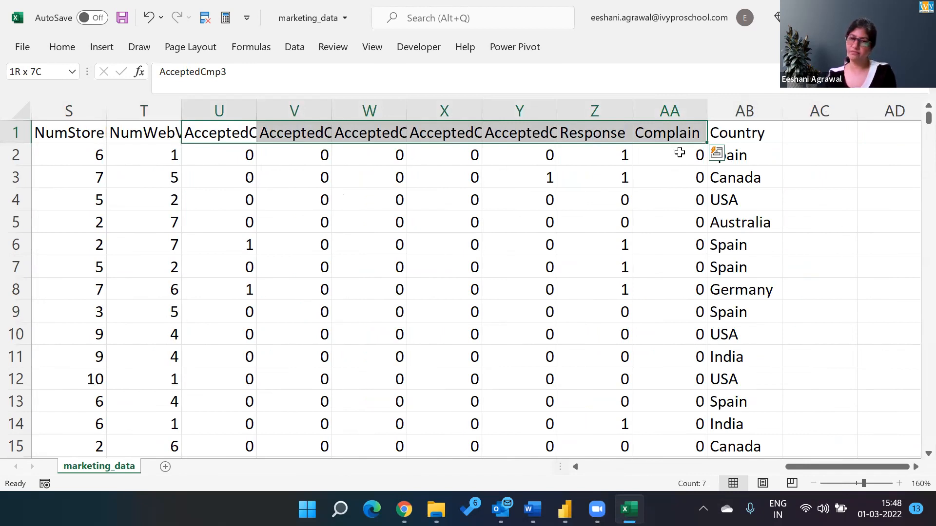
- Go back through the headers from NumWebVisitsMonth past Kidhome to the ID column
key("Left")
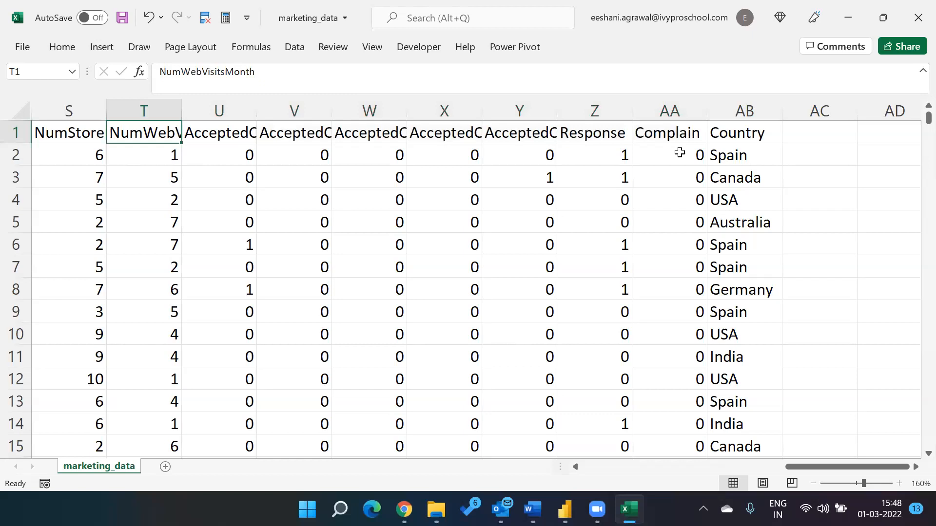
key("Left")
key("Left")
key("Left")
key("Left")
key("Left")
key("Left")
key("Left")
key("Left")
key("Left")
key("Left")
key("Left")
key("Left")
key("Left")
key("Left")
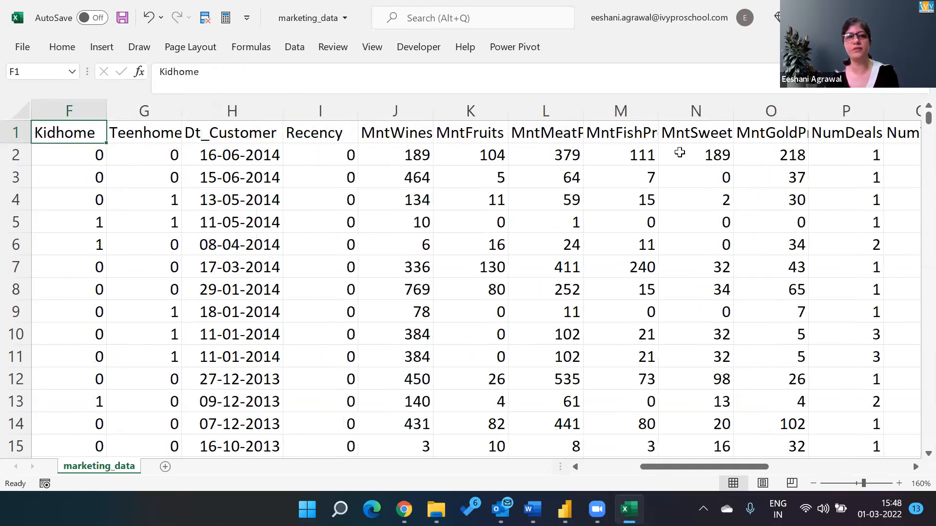
key("Home")
- Review the headers from Year_Birth across the customer, spending and purchase columns, stopping at AcceptedCmp3 in U1
key("Right")
key("Right")
key("Right")
key("Right")
key("Right")
key("Right")
key("Right")
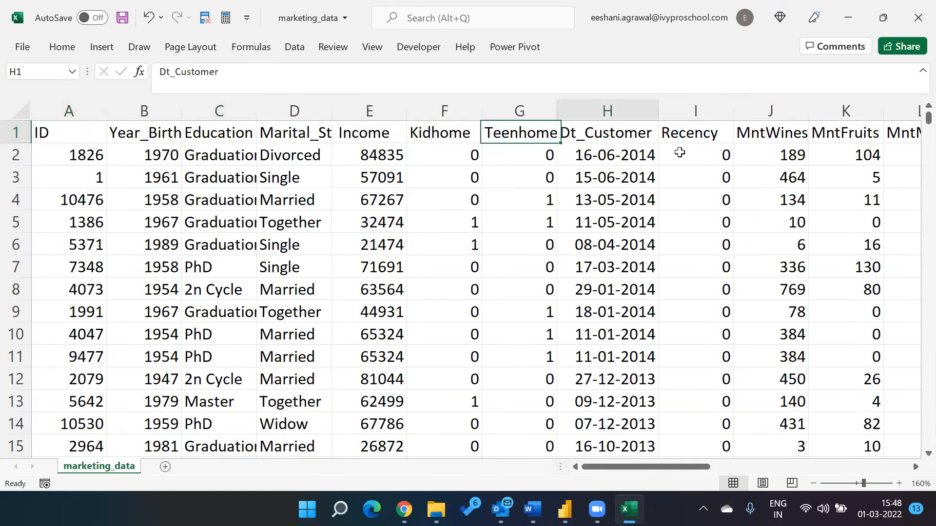
key("Right")
key("Right")
key("Right")
key("Right")
key("Right")
key("Right")
key("Right")
key("Right")
key("Right")
key("Right")
key("Right")
key("Right")
key("Right")
key("Right")
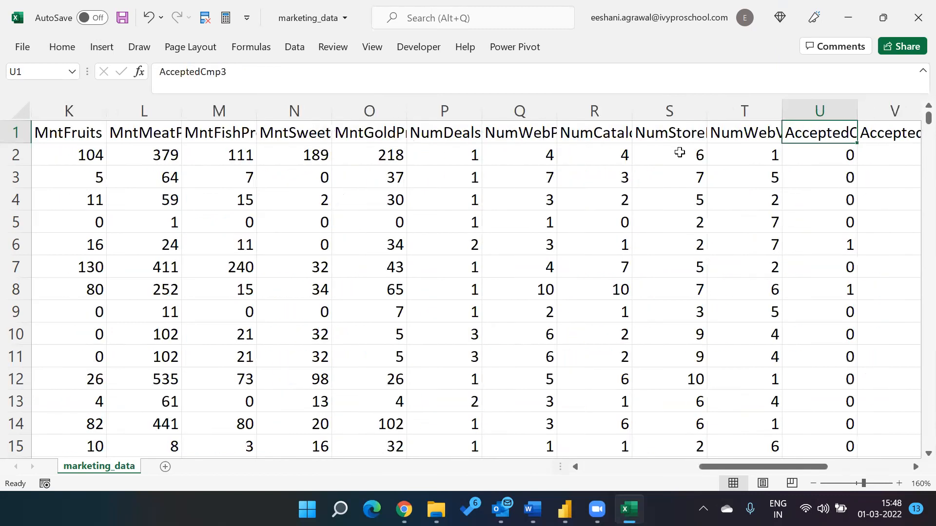
key("Left")
key("Left")
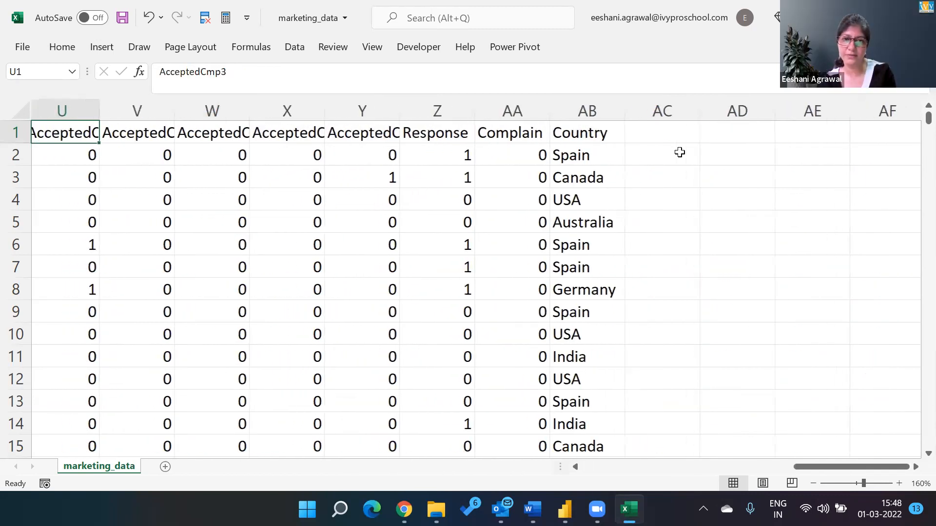
key("Right")
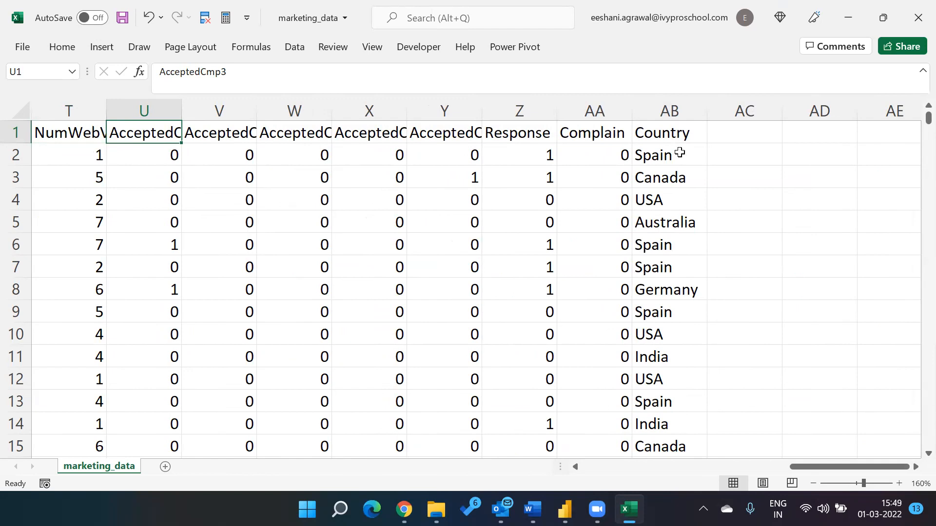
- Insert a PivotTable based on the marketing_data table on a new worksheet
left_click(113, 44)
left_click(29, 81)
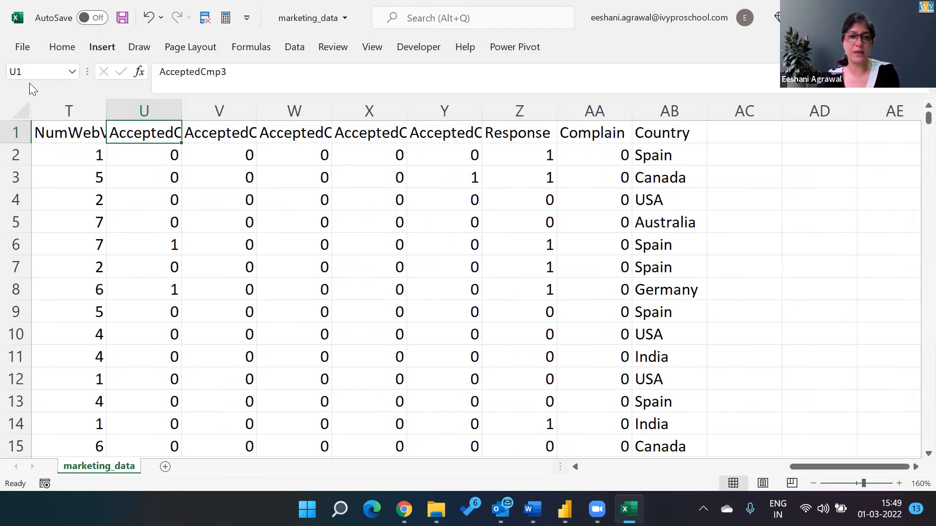
left_click(185, 398)
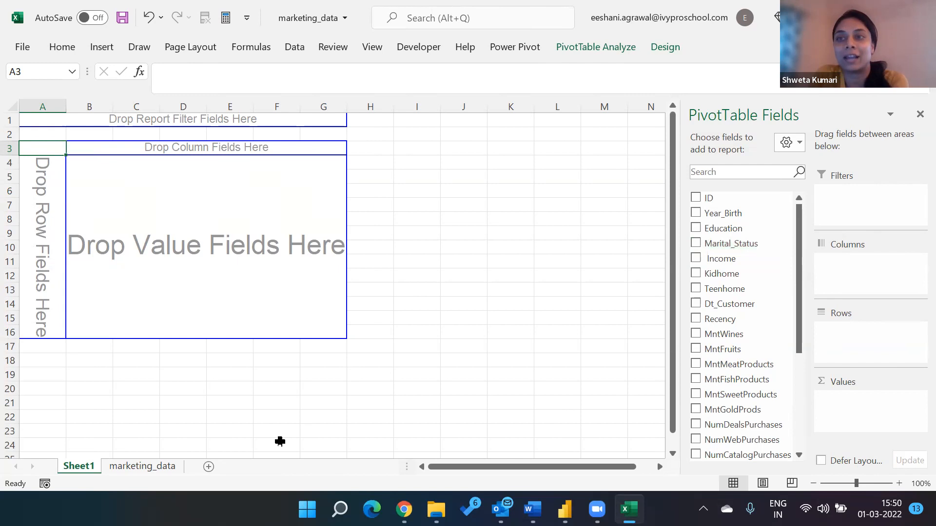
- Return to the marketing_data sheet and go through row 3 from the MntWines column to the campaign columns
left_click(142, 467)
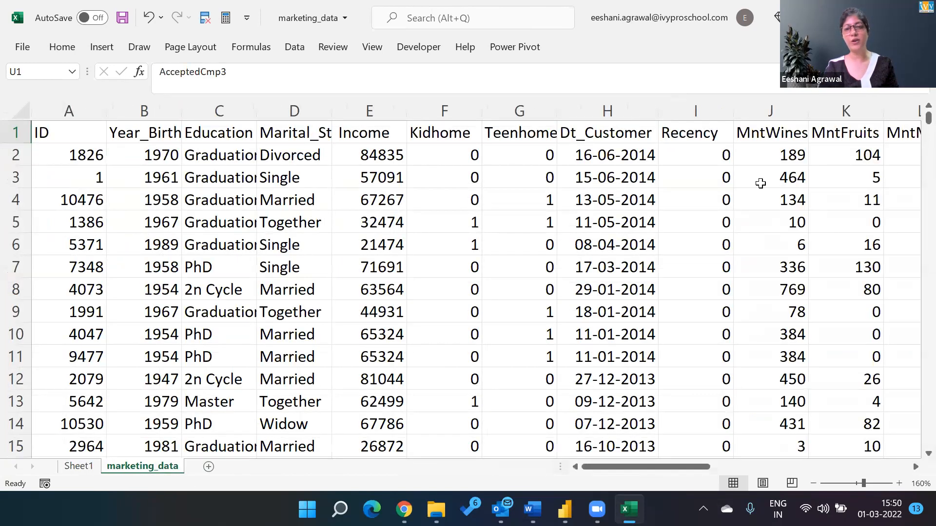
left_click(760, 183)
key("Right")
key("Right")
key("Right")
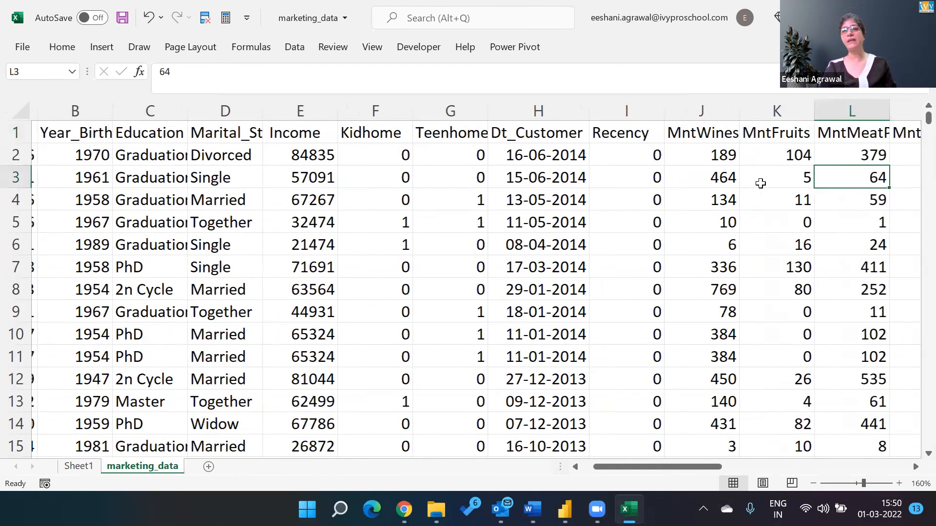
key("Right")
key("Right")
key("Right")
key("Right")
key("Right")
key("Right")
key("Right")
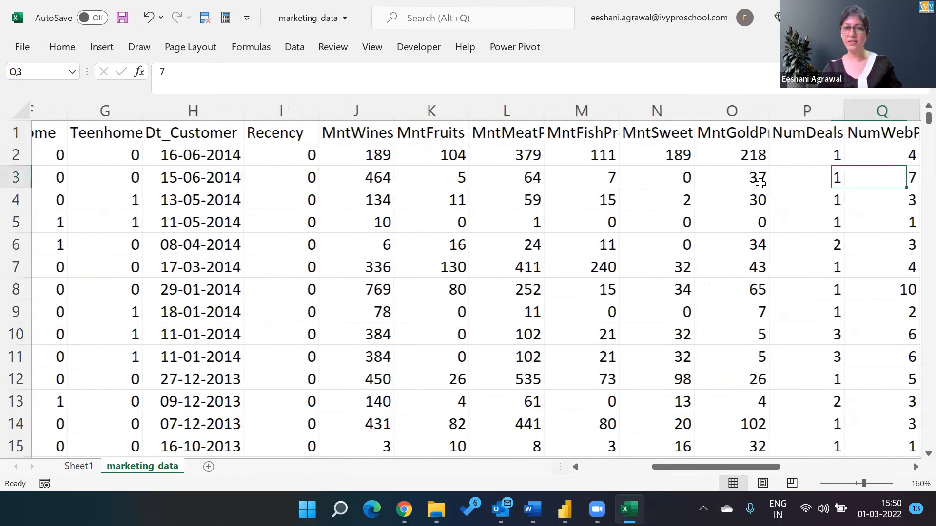
key("Right")
key("Right")
key("Right")
key("Right")
key("Right")
key("Right")
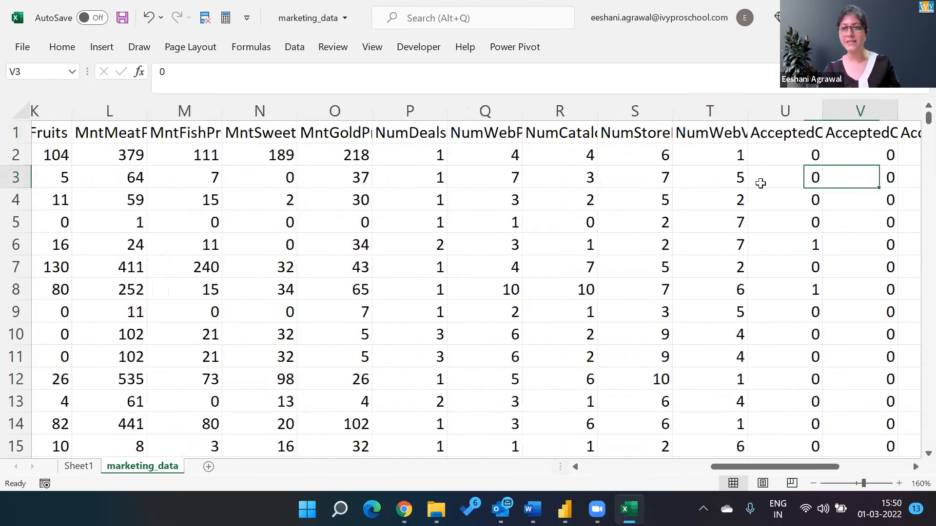
- Select the campaign headers from AcceptedCmp3 through Response, U1:Z1, on the marketing_data sheet
key("Up")
key("Up")
key("Left")
key("Left")
key("Left")
key("Left")
key("Left")
key("shift+Right")
key("shift+Right")
key("shift+Right")
key("shift+Right")
key("shift+Right")
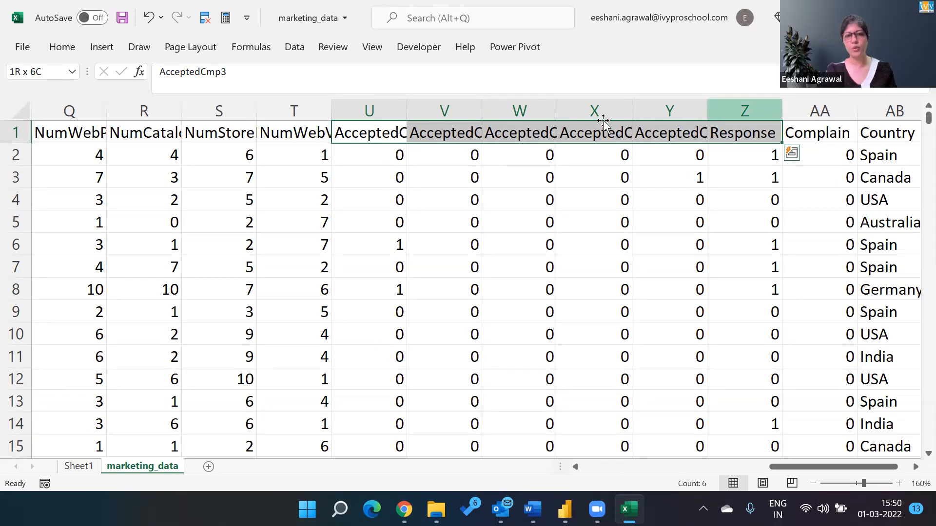
- Autofit the widths of the campaign columns from AcceptedCmp3 through AcceptedCmp2, U to Y, on the marketing_data sheet
double_click(409, 110)
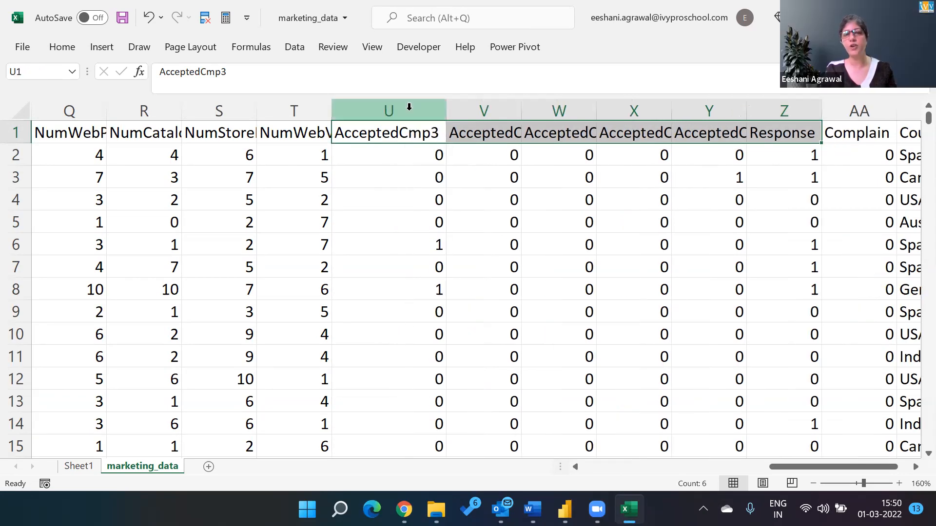
double_click(521, 110)
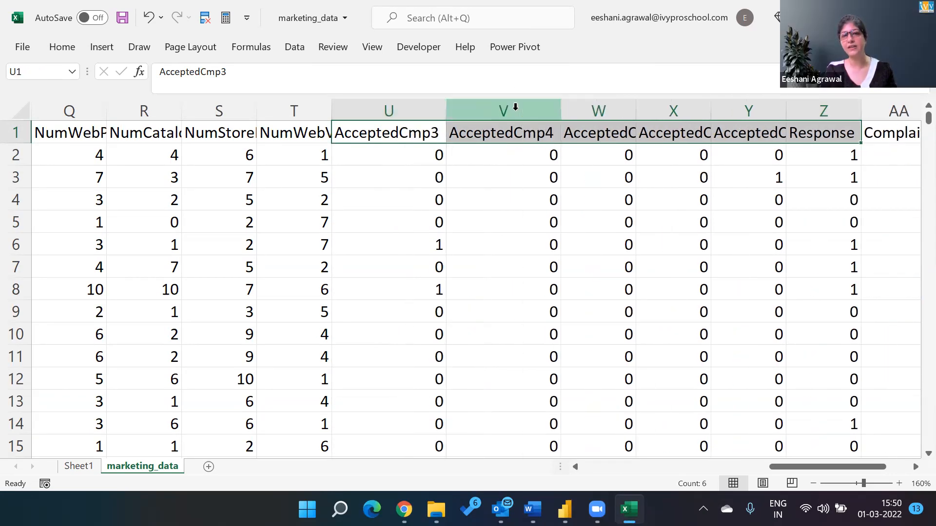
double_click(632, 108)
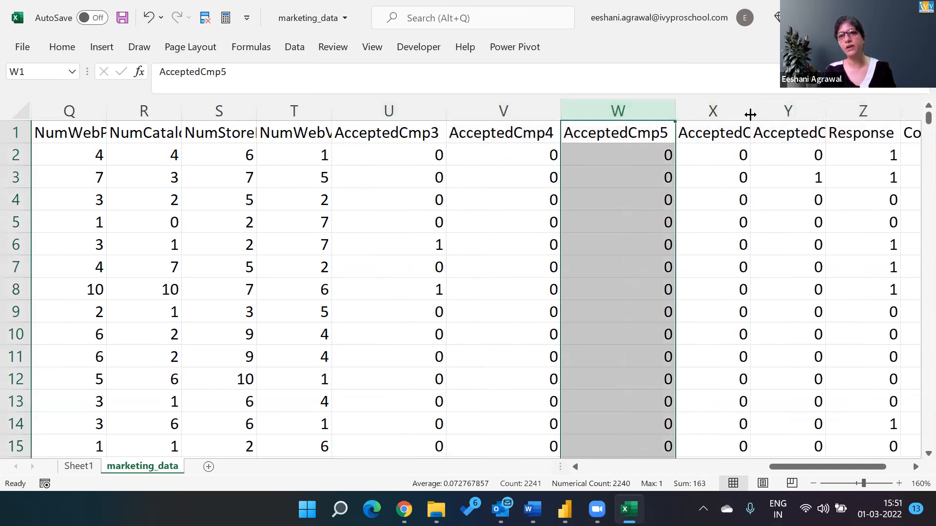
double_click(749, 115)
double_click(864, 113)
- Go through the campaign headers in row 1 between Response in Z1 and AcceptedCmp3 in U1
key("Right")
key("Right")
key("Right")
key("Right")
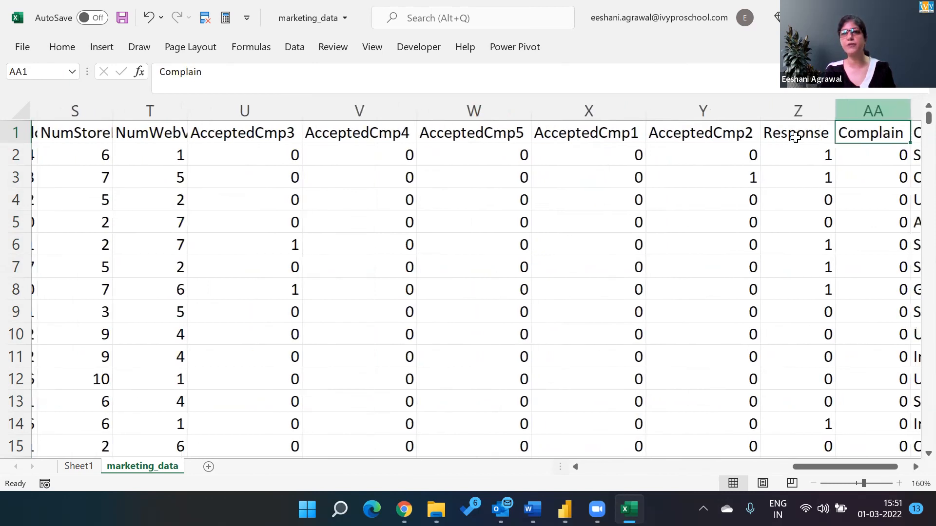
left_click(795, 138)
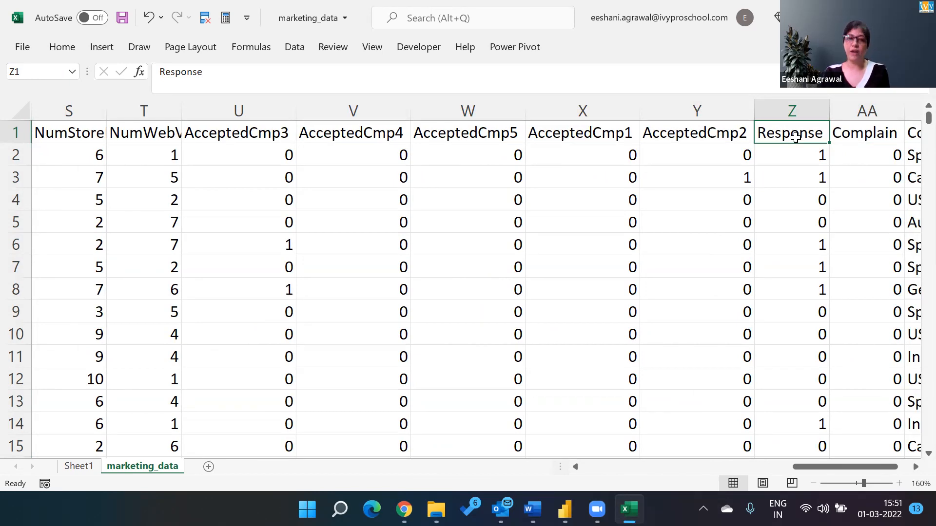
key("Left")
key("Left")
key("Left")
key("Left")
key("Left")
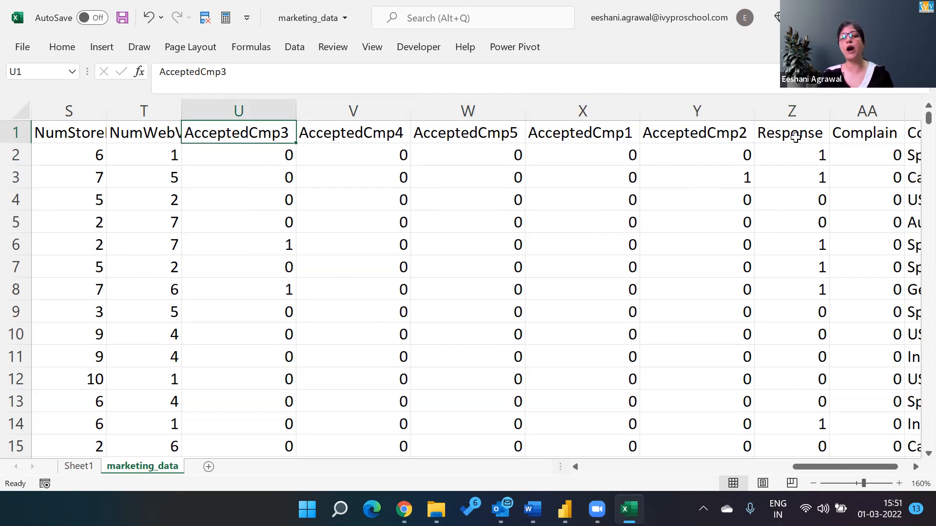
key("Right")
key("Right")
key("Right")
key("Right")
key("Left")
key("Left")
key("Left")
key("Left")
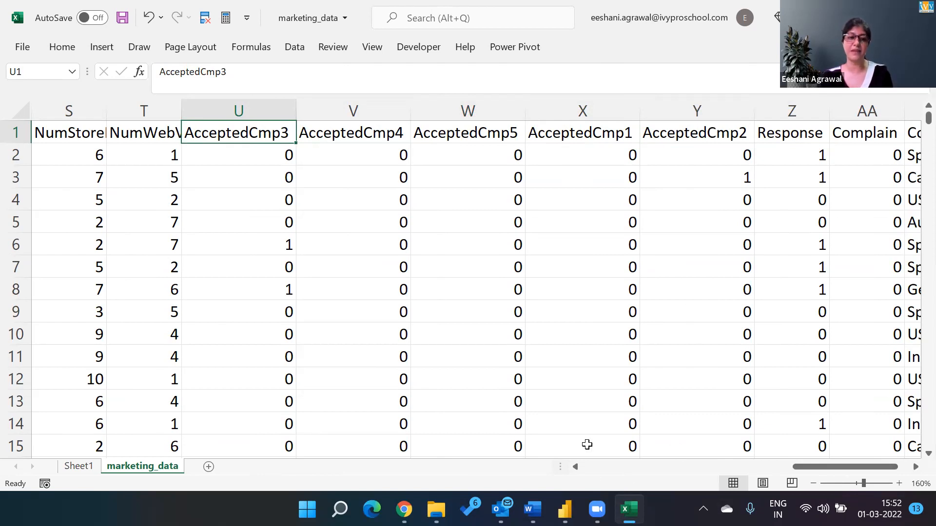
- Lay out the PivotTable on Sheet1 with AcceptedCmp1 and AcceptedCmp2 as column fields and the count of Country as values
left_click(78, 466)
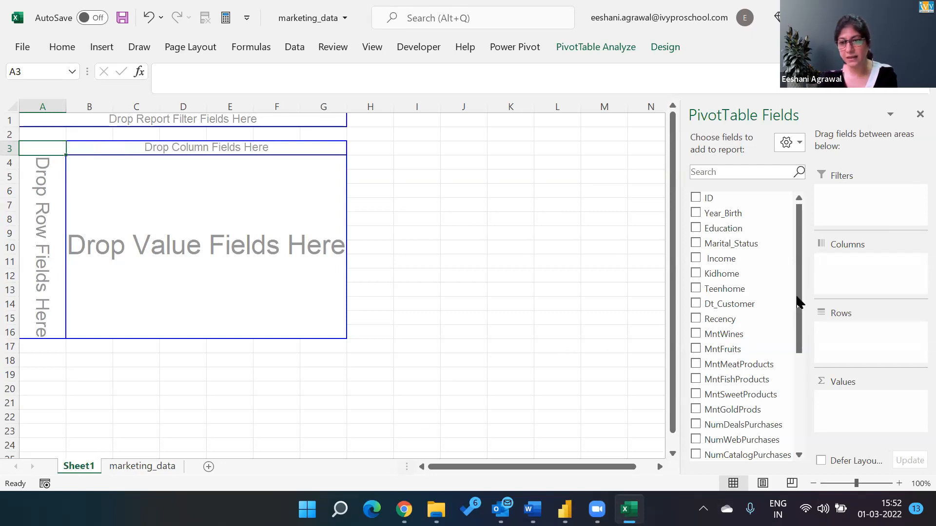
left_click_drag(798, 302, 802, 432)
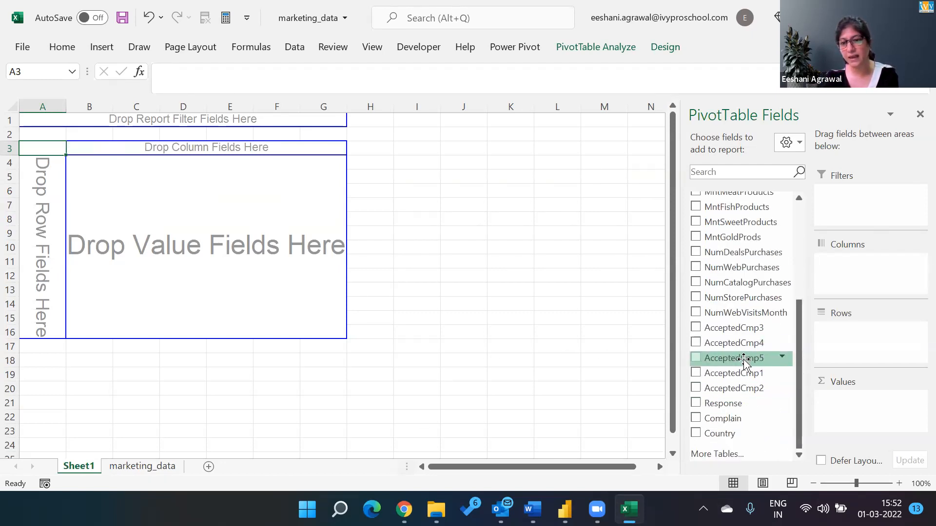
left_click_drag(746, 373, 873, 338)
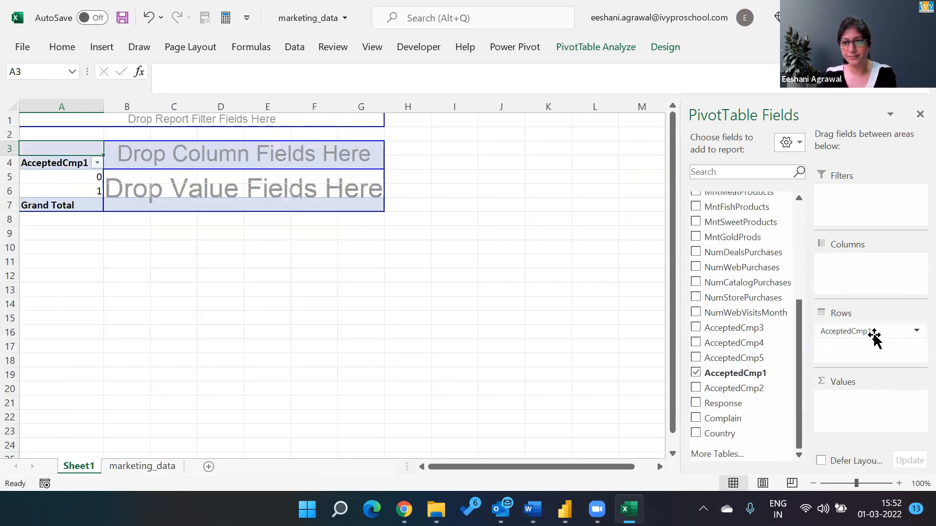
left_click_drag(874, 337, 869, 280)
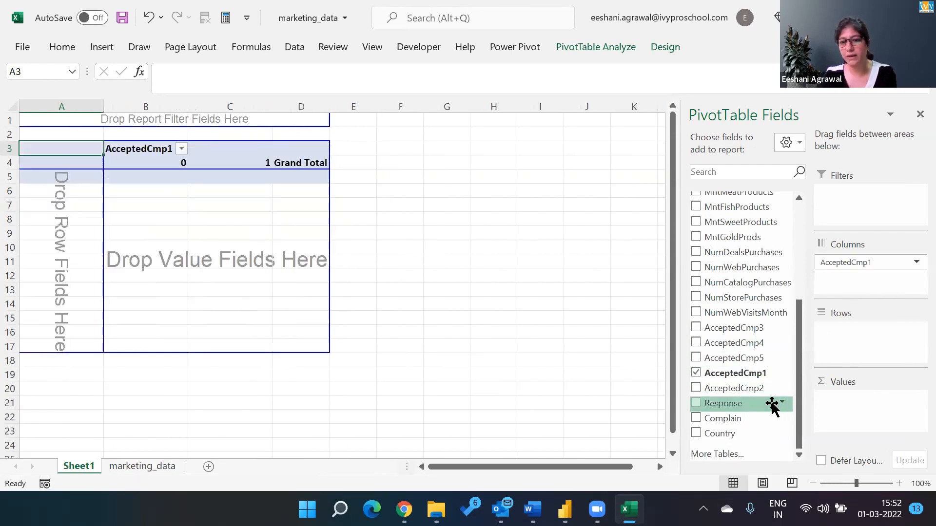
left_click_drag(735, 434, 845, 413)
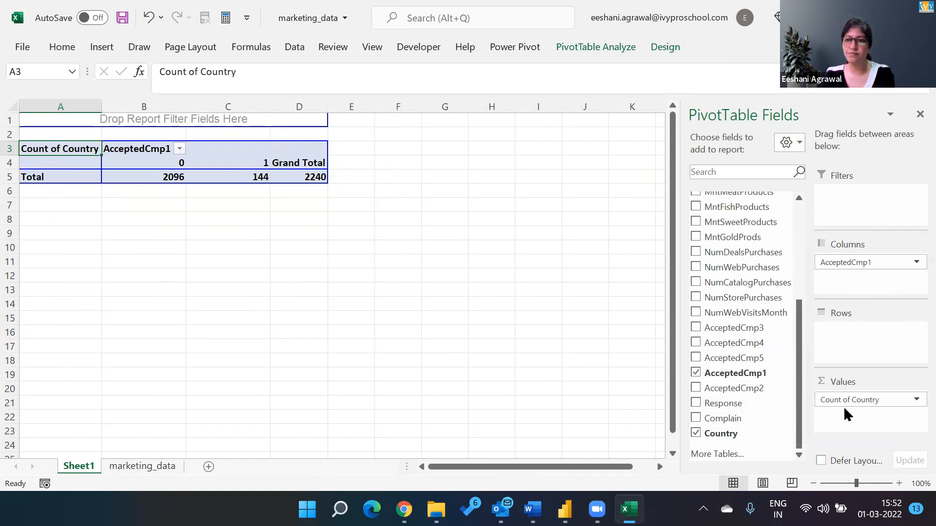
left_click_drag(762, 389, 869, 284)
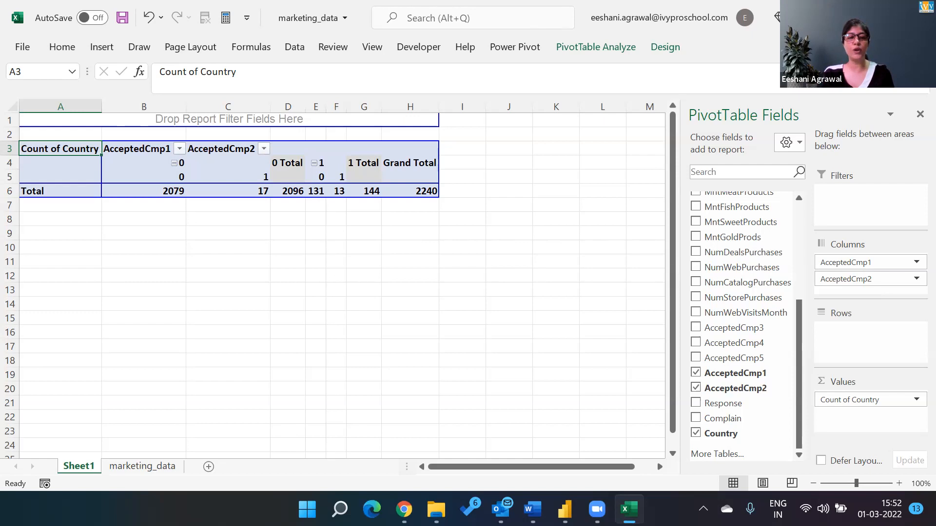
- Return to the marketing_data sheet and select the headers AcceptedCmp3 through Response, U1:Z1
left_click(155, 467)
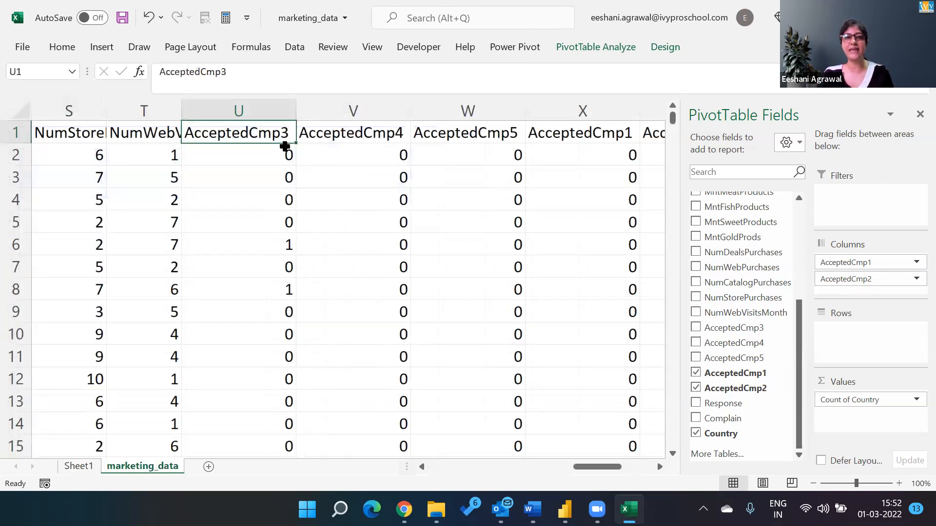
key("shift+Right")
key("shift+Right")
key("shift+Right")
key("shift+Right")
key("shift+Right")
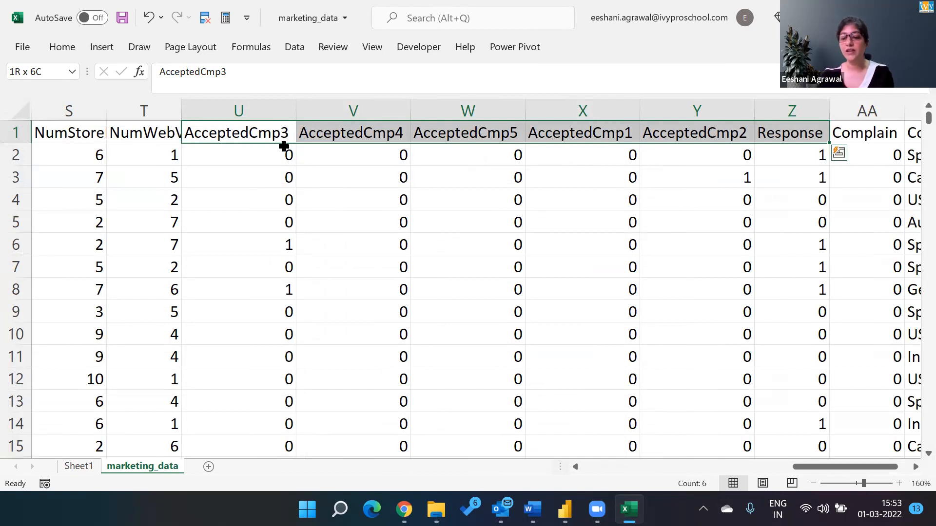
- Review the header row backwards from the campaign columns to the ID header in A1
key("Left")
key("Left")
key("Left")
key("Left")
key("Left")
key("Left")
key("Left")
key("Left")
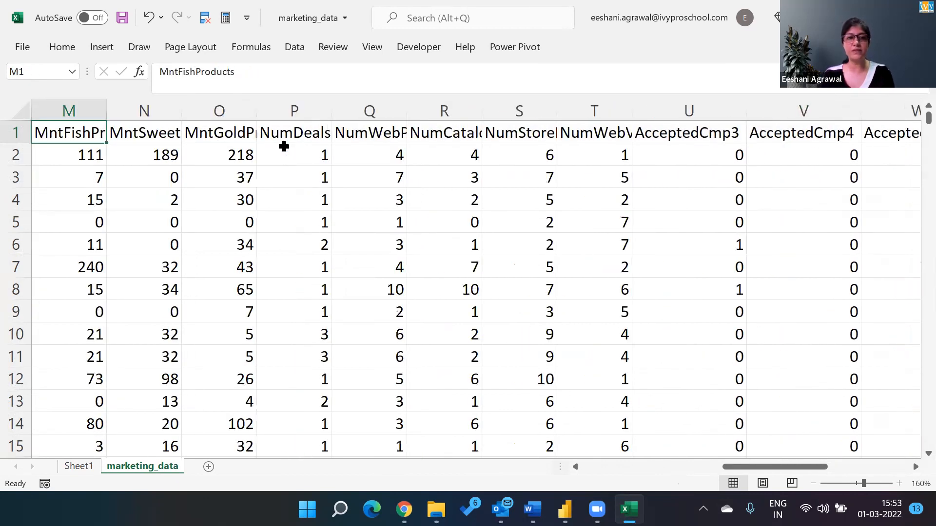
key("Left")
key("Left")
key("Left")
key("Left")
key("Left")
key("Left")
key("Left")
key("Left")
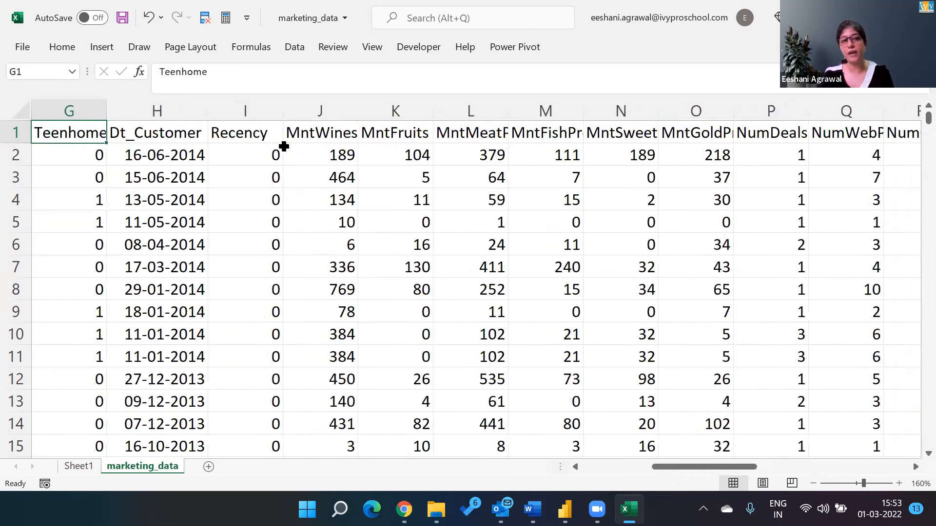
key("Left")
key("Left")
key("Left")
key("Left")
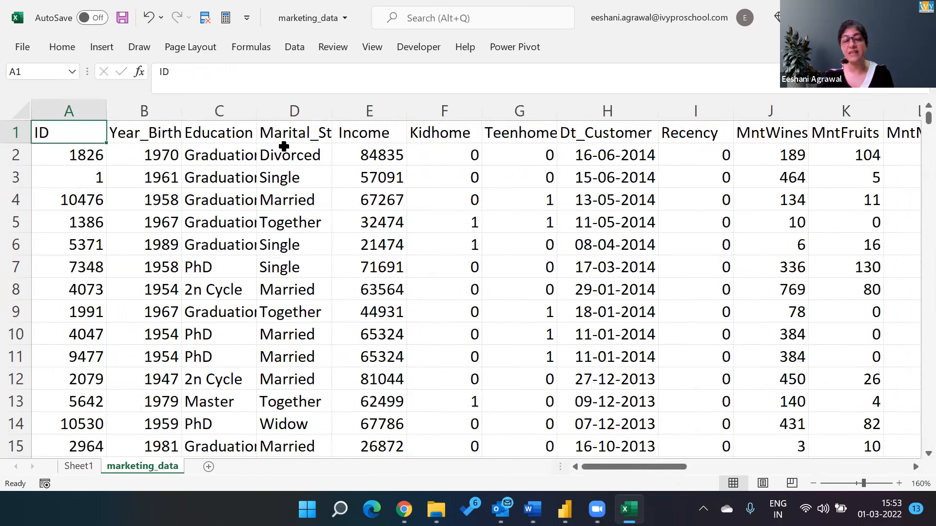
- Select the first customer's details in row 2 from ID through Recency, A2:I2
key("Down")
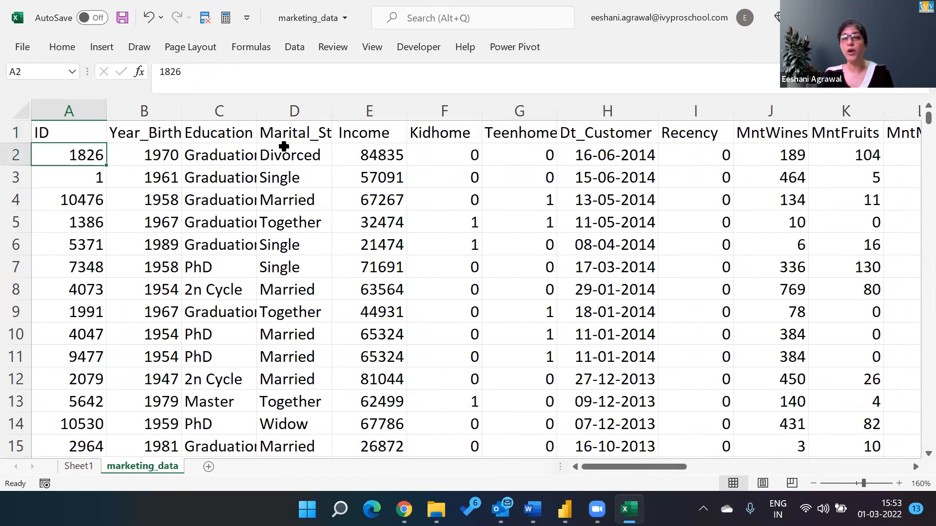
key("shift+Right")
key("shift+Right")
key("shift+Right")
key("shift+Right")
key("shift+Right")
key("shift+Right")
key("shift+Right")
key("shift+Right")
key("shift+Right")
key("shift+Left")
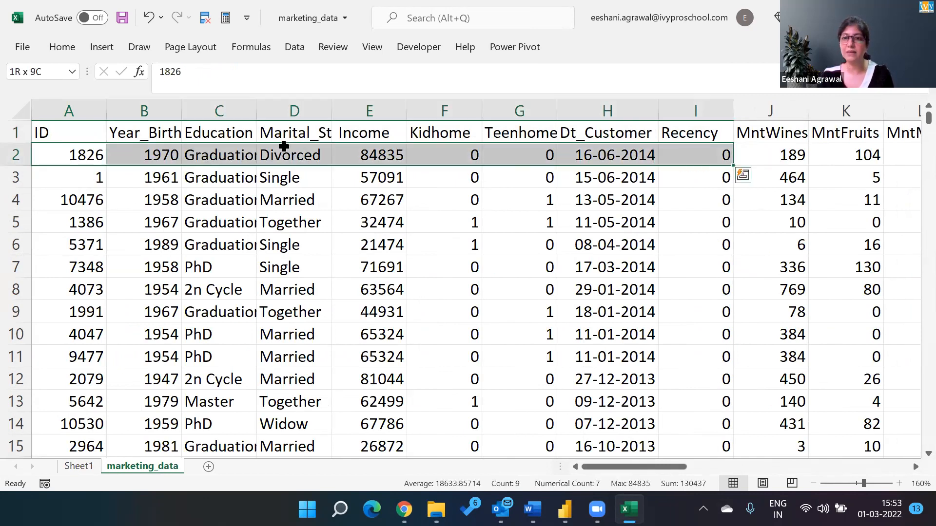
- Go along the first customer's record in row 2 from ID to Dt_Customer and back to A2
key("Right")
key("Right")
key("Right")
key("Right")
key("Right")
key("Right")
key("Right")
key("Left")
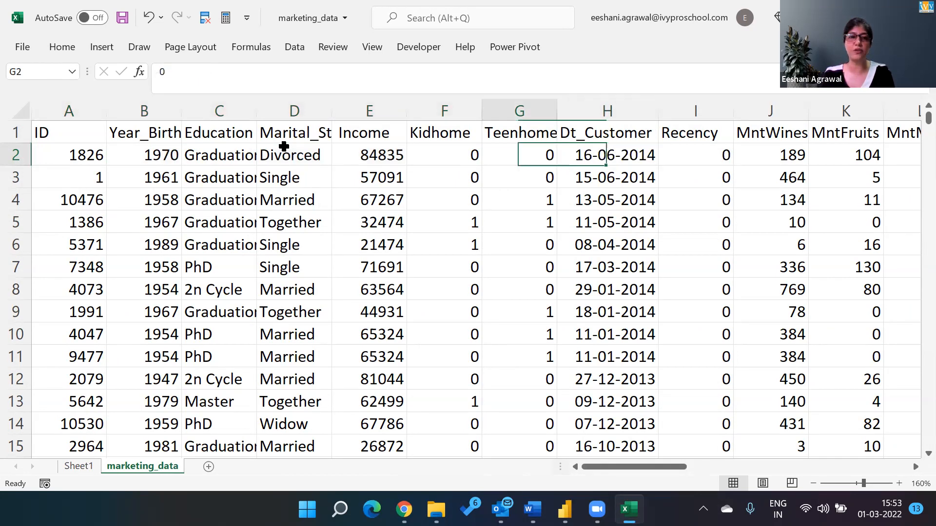
key("Left")
key("Left")
key("Left")
key("Left")
key("Left")
key("Left")
- Copy the ID through Teenhome headers together with the first customer's record, A1:G2
key("Up")
key("shift+Right")
key("shift+Right")
key("shift+Right")
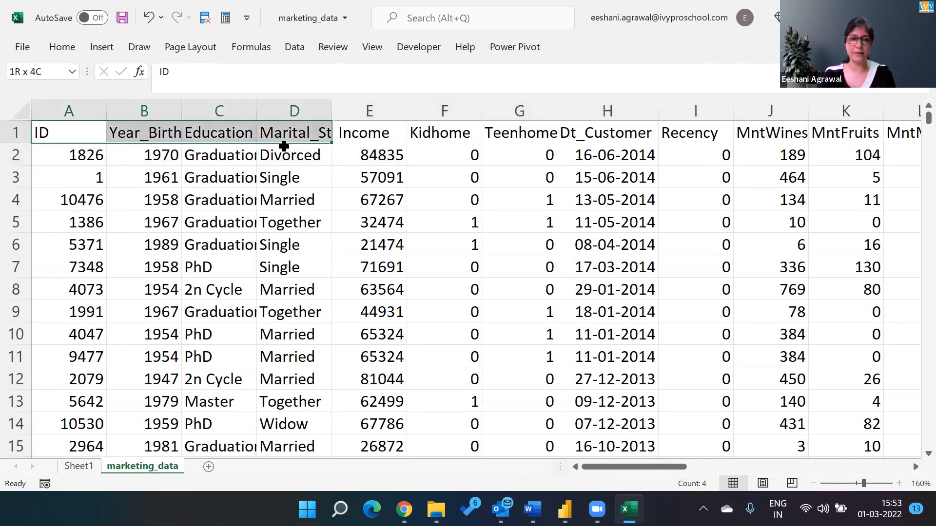
key("shift+Down")
key("shift+Right")
key("shift+Right")
key("shift+Right")
key("ctrl+c")
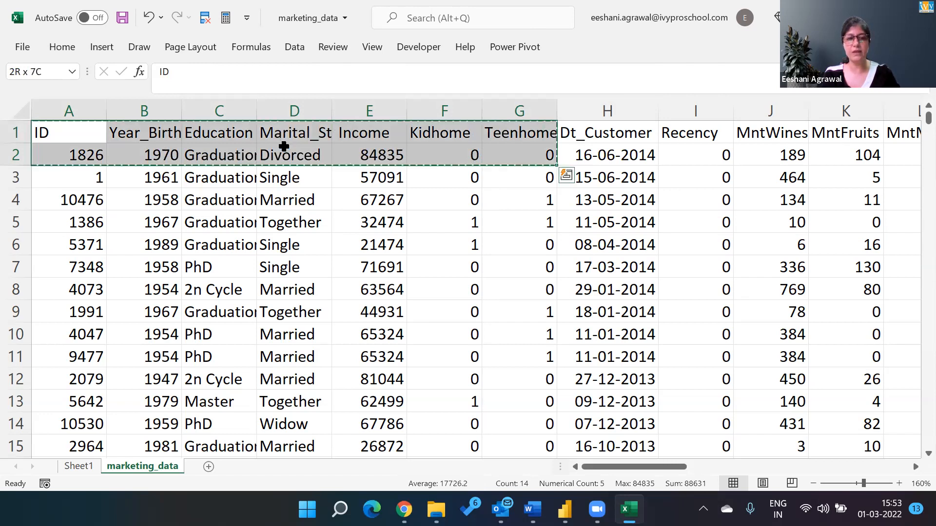
- Paste the copied headers and record into the blank area starting at AJ1
key("Right")
key("Right")
key("Right")
key("Right")
key("Right")
key("Right")
key("Right")
key("Right")
key("Right")
key("Right")
key("Right")
key("Right")
key("Right")
key("Right")
key("Right")
key("Right")
key("Right")
key("Right")
key("Right")
key("Right")
key("Right")
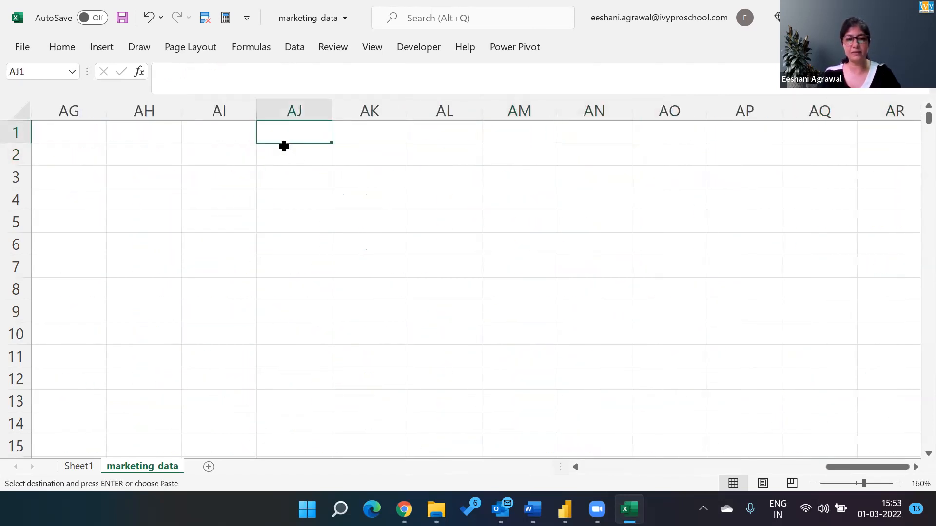
key("ctrl+v")
- Add the header Campaign in AQ1, directly after the pasted Teenhome column
key("Down")
key("Right")
key("Right")
key("Right")
key("Right")
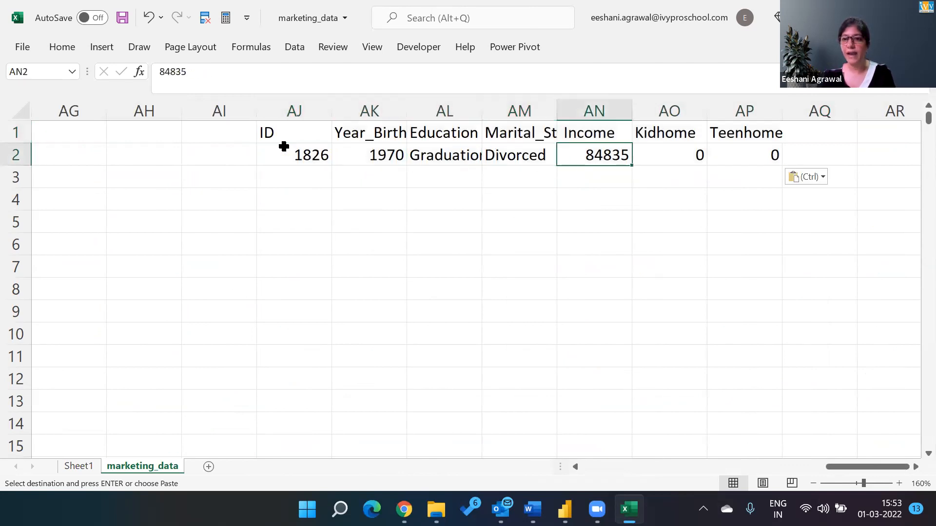
key("Right")
key("Right")
key("Right")
key("Up")
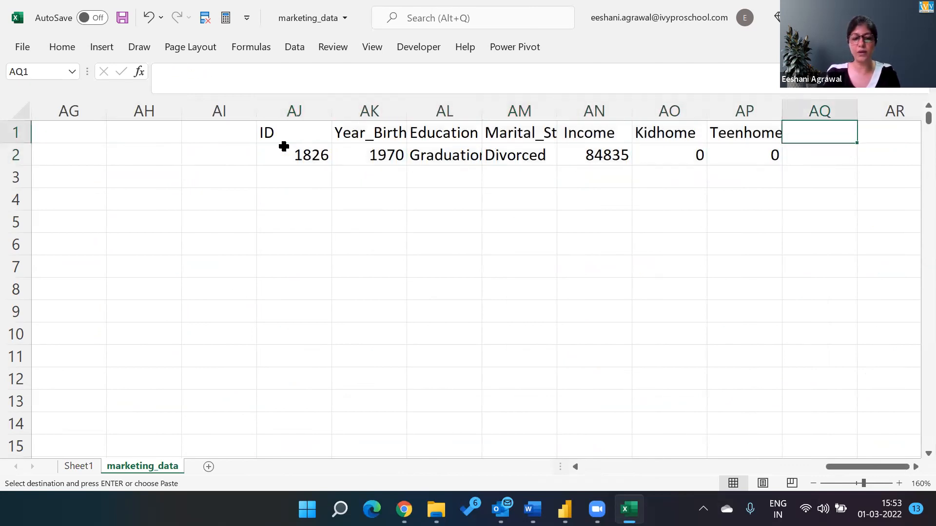
type("Campaign")
key("Return")
- Add the header Accepted in AR1, beside the Campaign header
key("Up")
key("Right")
type("Val")
key("BackSpace")
key("BackSpace")
key("BackSpace")
type("Aceepted")
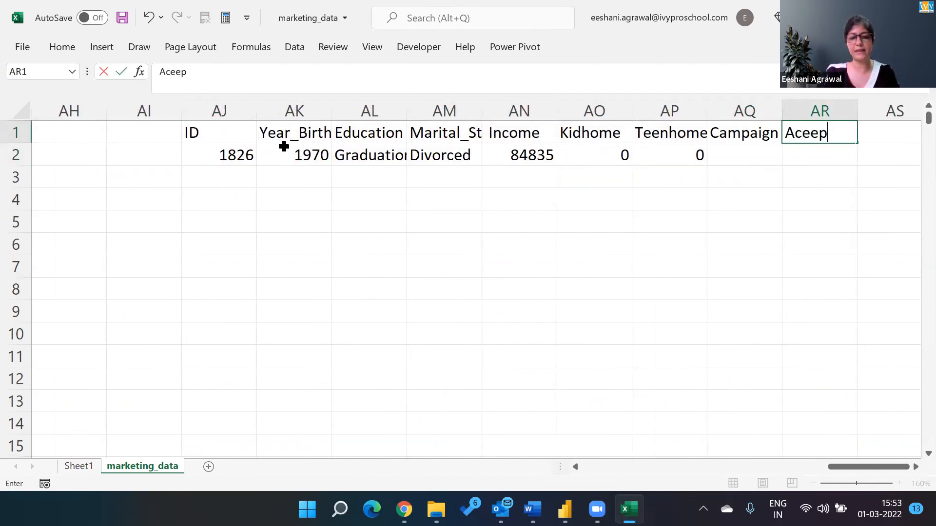
key("Return")
key("Up")
key("F2")
key("Left")
key("Left")
key("Left")
key("Left")
key("Left")
key("BackSpace")
type("c")
key("Return")
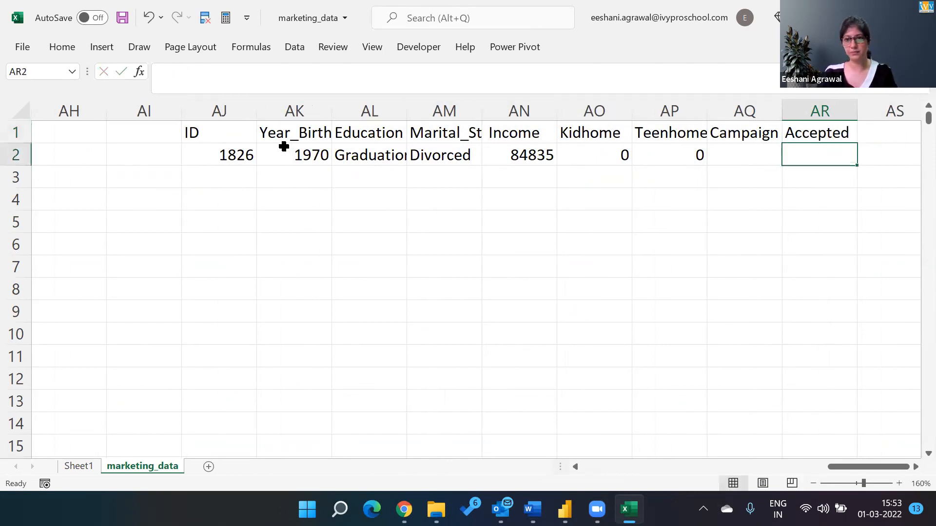
- Number the Campaign column from 1 to 6 in cells AQ2 to AQ7
key("Left")
type("1")
key("Return")
type("2")
key("Return")
type("3")
key("Return")
type("4")
key("Return")
type("56")
key("Return")
key("Up")
type("5")
key("Return")
type("6")
key("Return")
- Fill the Accepted column with 0 for campaigns 1 to 5 and 1 for campaign 6, in AR2:AR7
key("Up")
key("Up")
key("Up")
key("Up")
key("Up")
key("Up")
key("Right")
type("0 0 0 0 0")
key("Return")
type("1")
key("Return")
- Fill the customer's record in AJ2:AP2 down through row 7 so each campaign row has the customer details
key("Left")
key("Up")
key("Up")
key("Up")
key("Up")
key("Up")
key("Up")
key("Left")
key("shift+Left")
key("shift+Left")
key("shift+Left")
key("shift+Left")
key("shift+Left")
key("shift+Left")
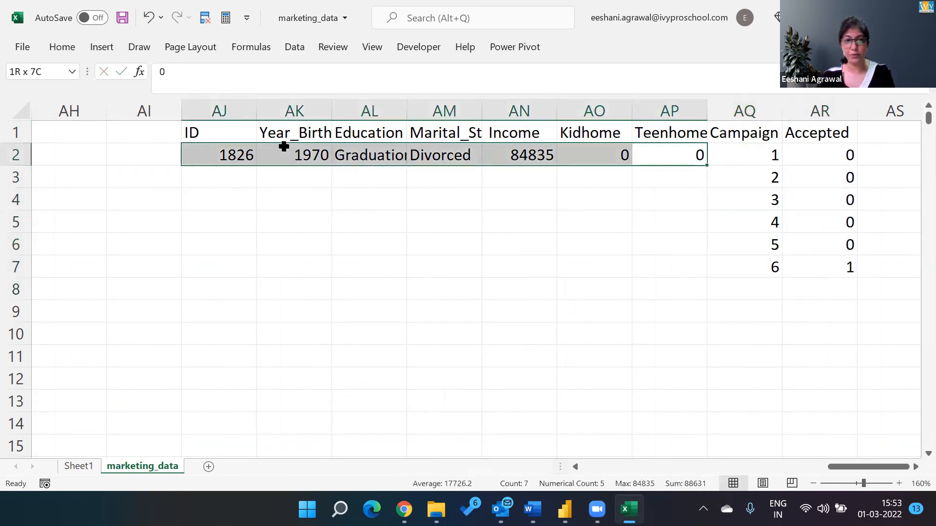
key("shift+Down")
key("shift+Down")
key("shift+Down")
key("shift+Down")
key("shift+Down")
key("ctrl+d")
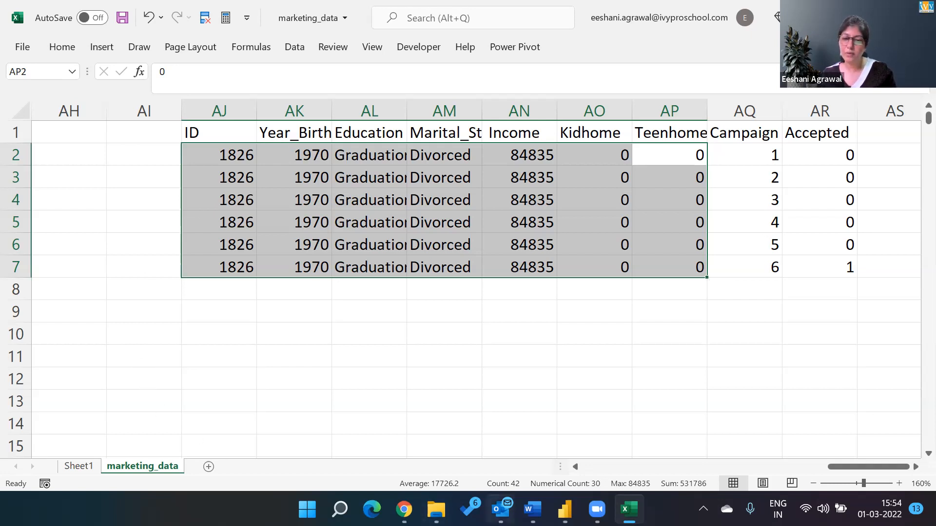
- Switch to the Power Query Editor of Adv Works Session4 in Power BI Desktop and close it, applying the pending query changes
left_click(564, 510)
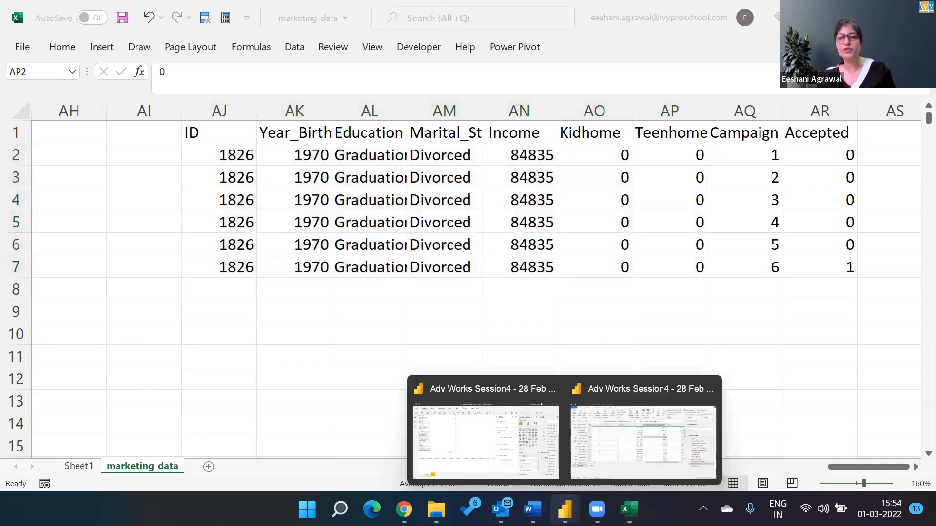
left_click(502, 418)
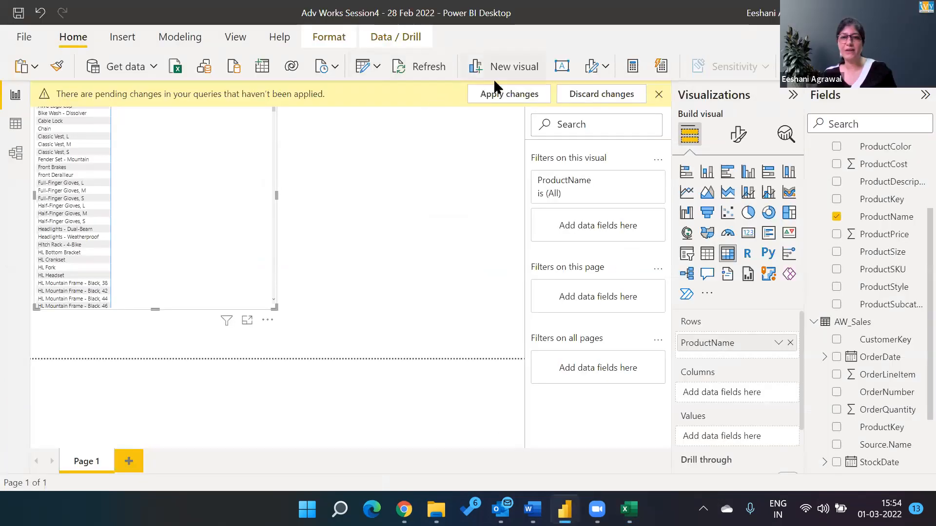
key("alt+Tab")
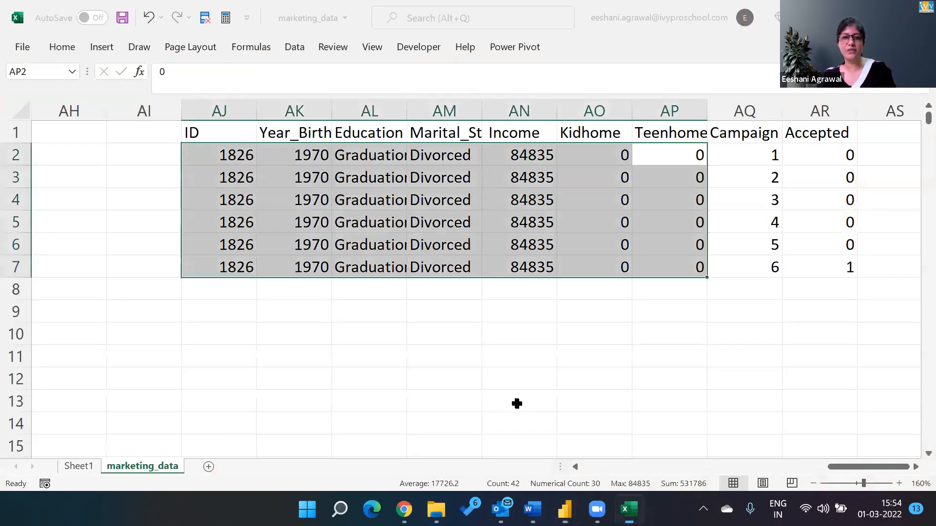
key("alt+Tab")
key("Tab")
key("alt+shift+Tab")
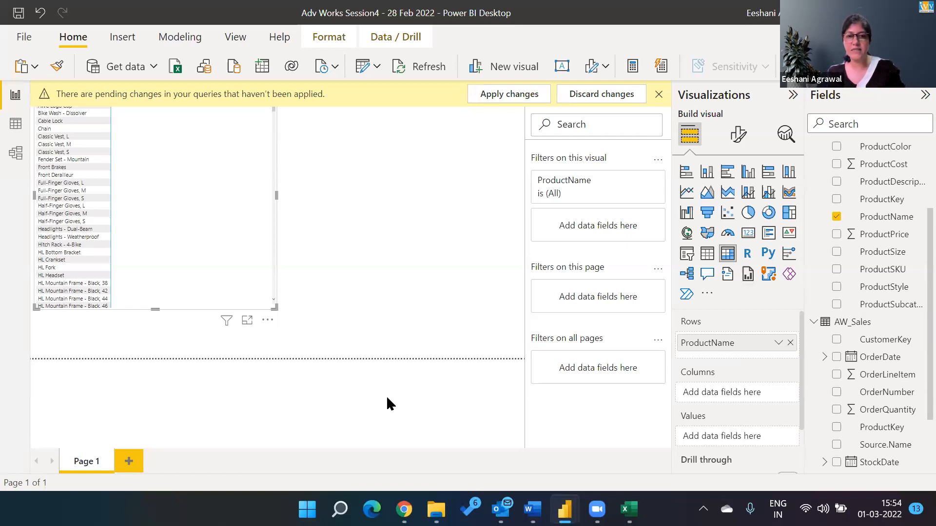
key("alt+Tab")
key("Tab")
key("Tab")
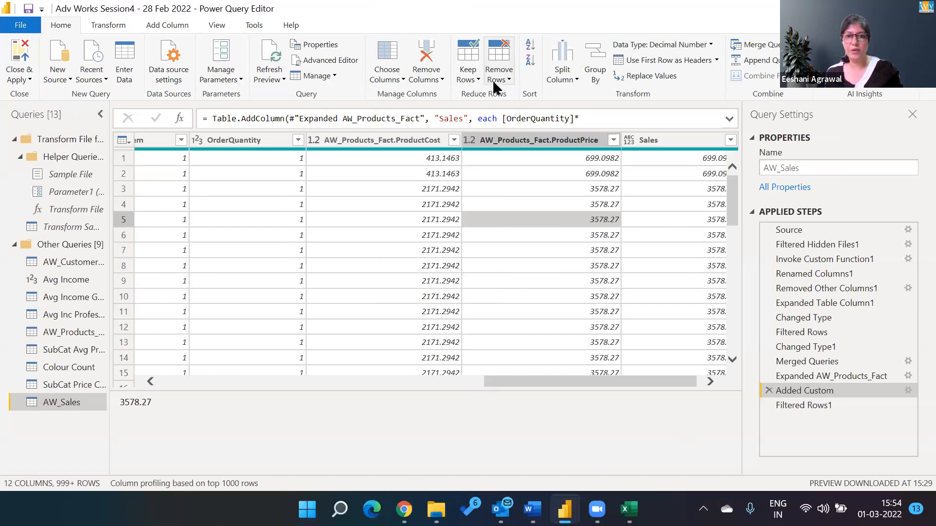
left_click(18, 54)
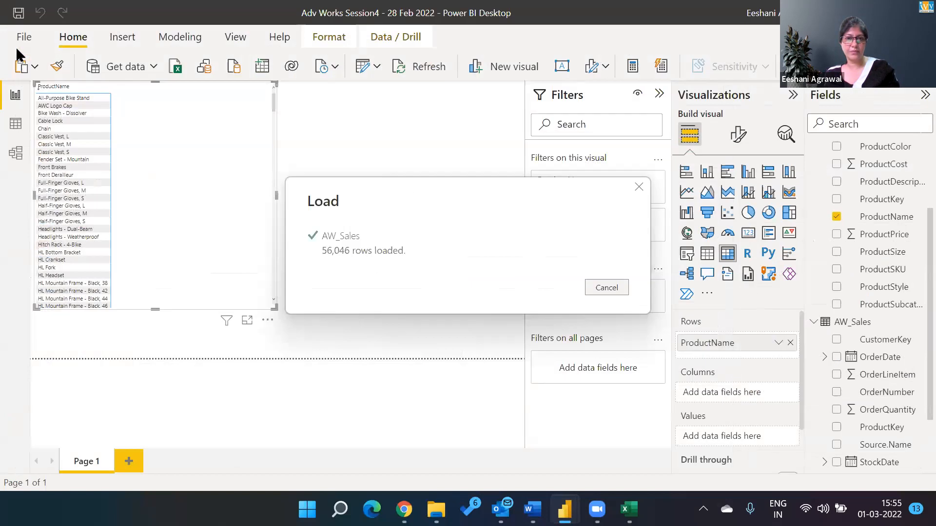
- Create a new blank Power BI report and dismiss its startup screen
left_click(21, 38)
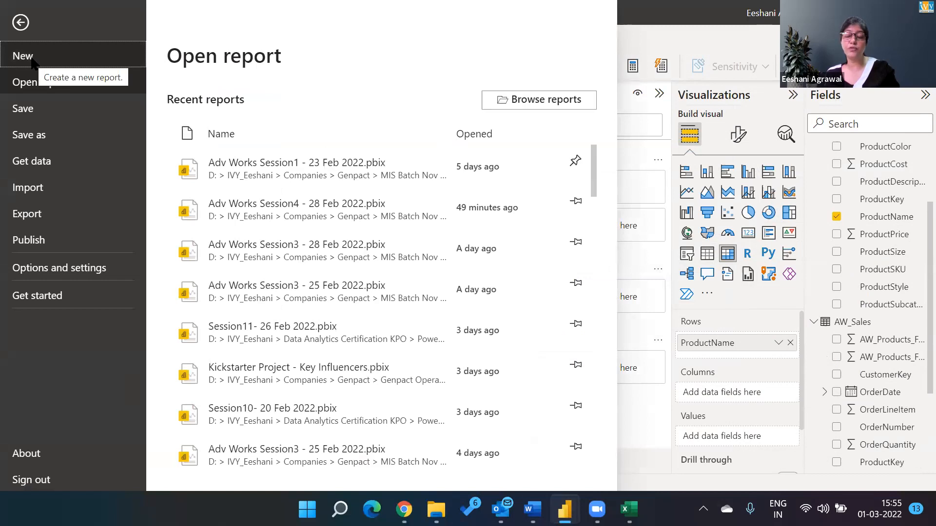
key("Escape")
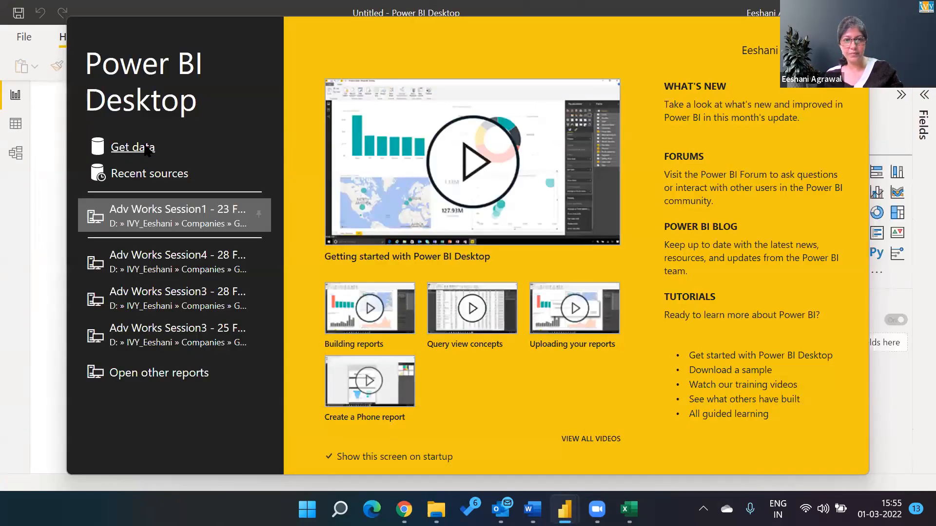
key("Escape")
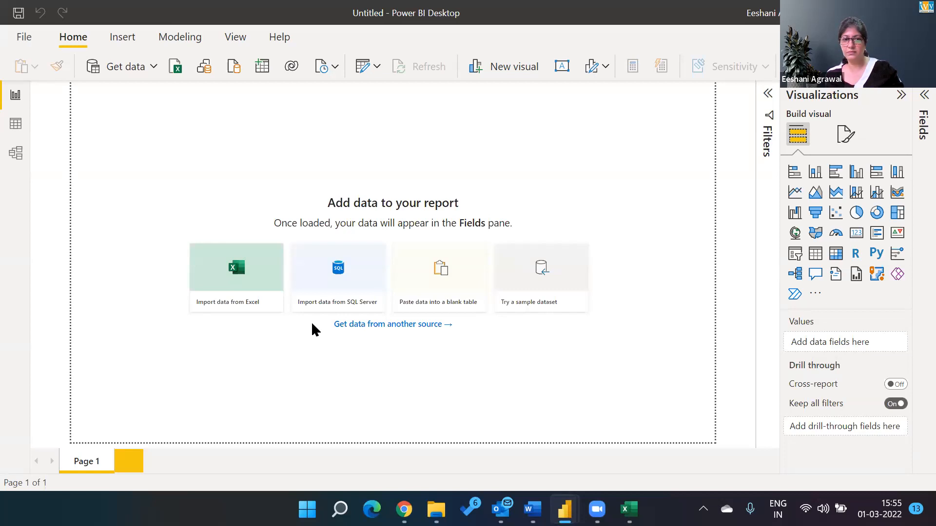
- Start a text/CSV import and browse from the AW_Sales folder to the Marketing Campaign Analysis folder
left_click(449, 106)
double_click(447, 105)
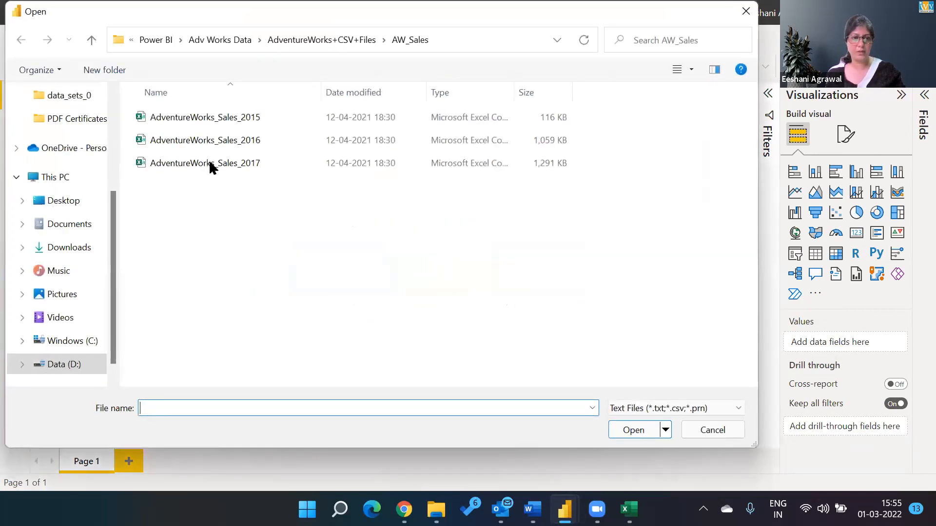
left_click(209, 164)
key("BackSpace")
key("BackSpace")
key("BackSpace")
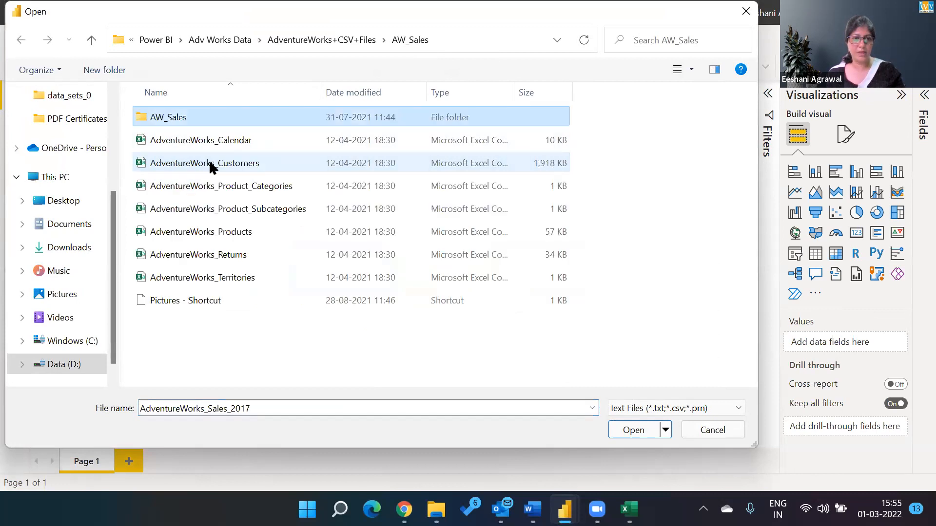
key("Down")
key("Down")
key("Down")
key("Down")
key("Down")
key("Down")
key("Down")
key("Return")
- Choose the marketing_data file and bring it into the Power Query Editor for transformation
key("Down")
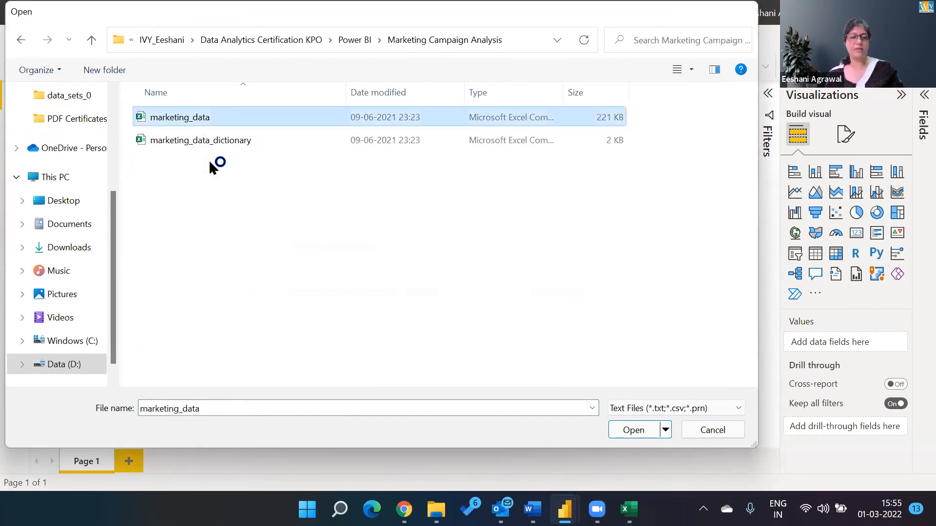
key("Return")
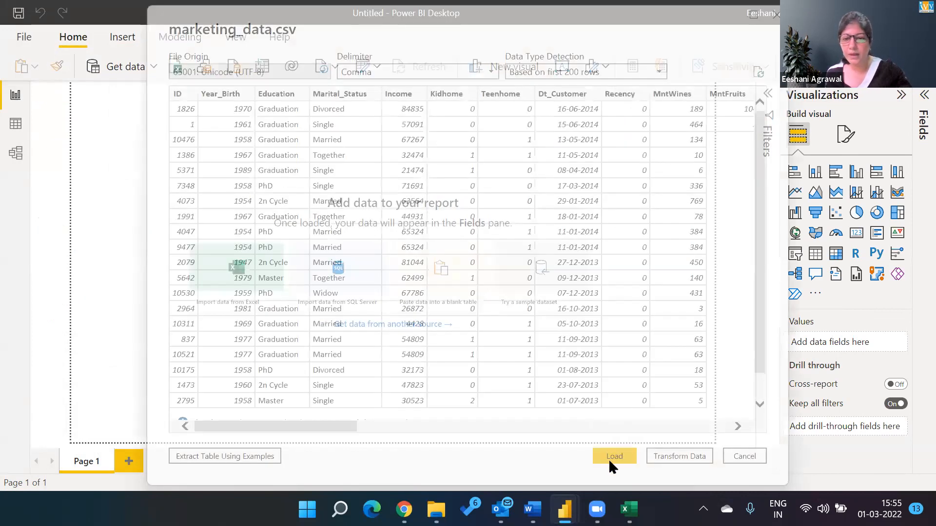
left_click(684, 456)
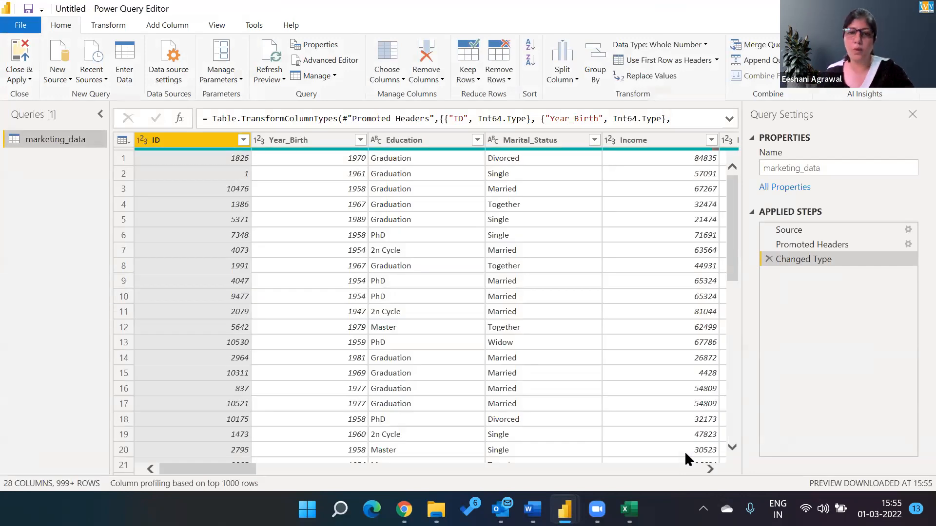
- Unpivot the product spending columns from MntWines through MntGoldProds in the marketing_data query
left_click(565, 205)
key("Right")
key("Right")
key("Right")
key("Right")
key("Right")
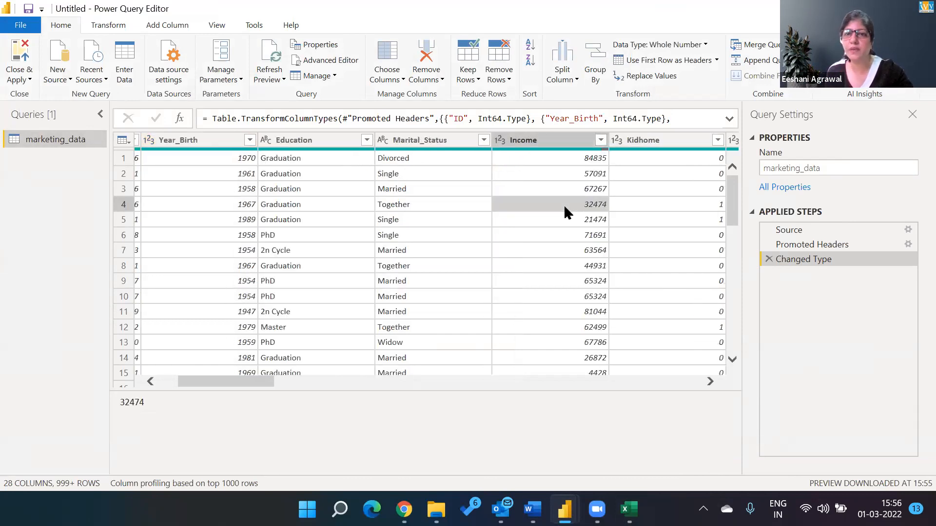
key("Right")
key("Right")
key("Right")
key("Right")
key("Right")
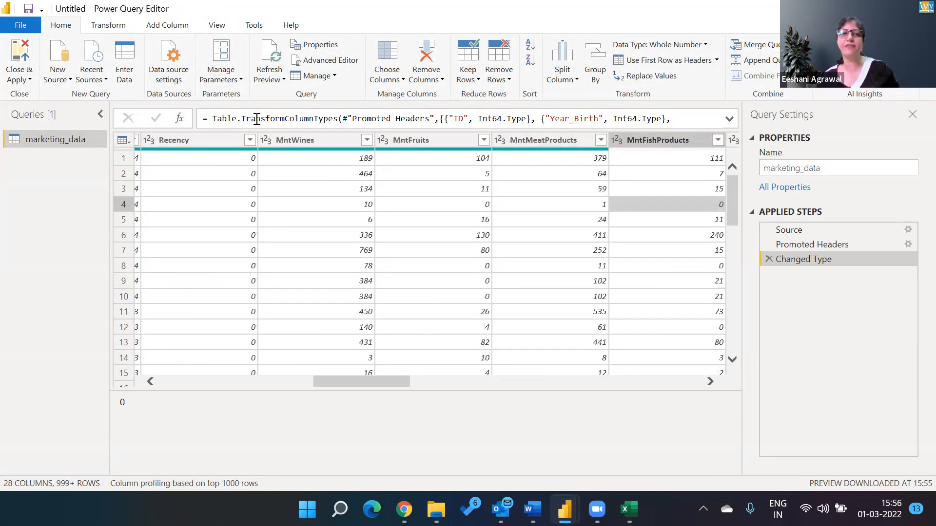
left_click(197, 140)
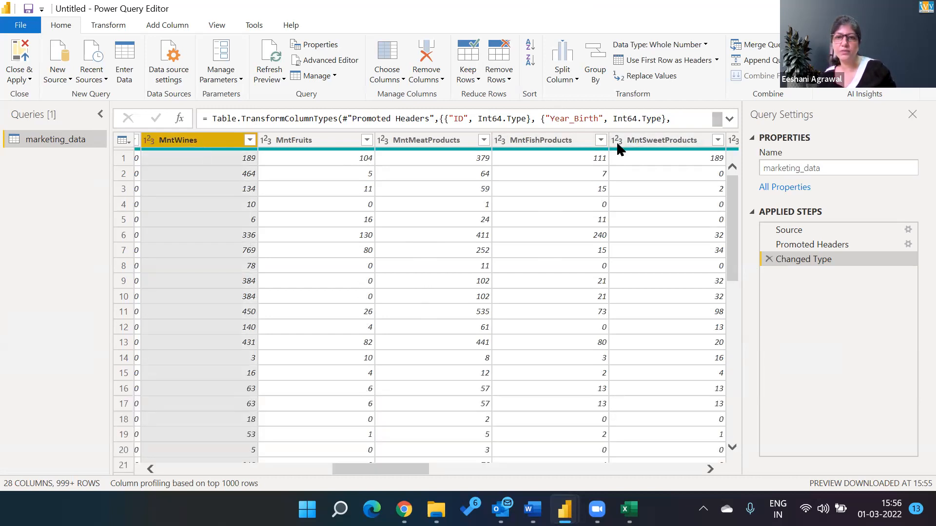
left_click(648, 142, "shift")
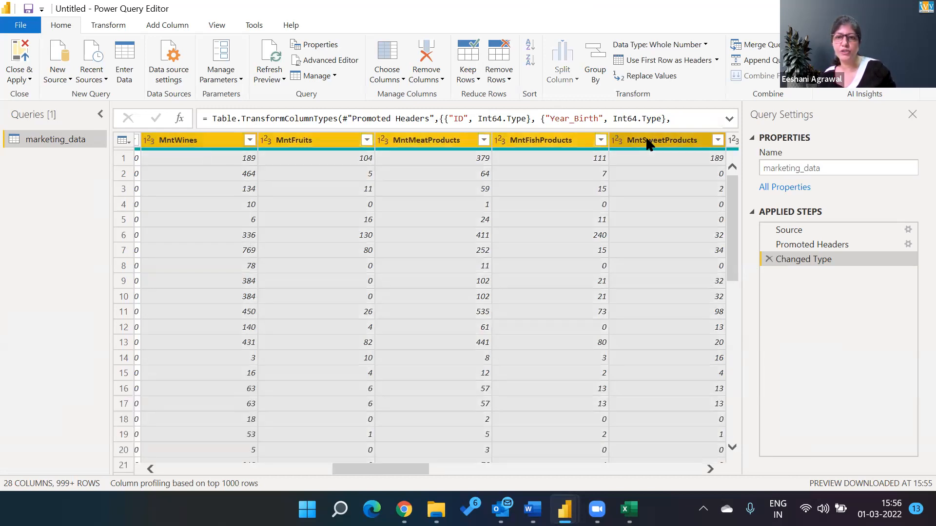
left_click(703, 468)
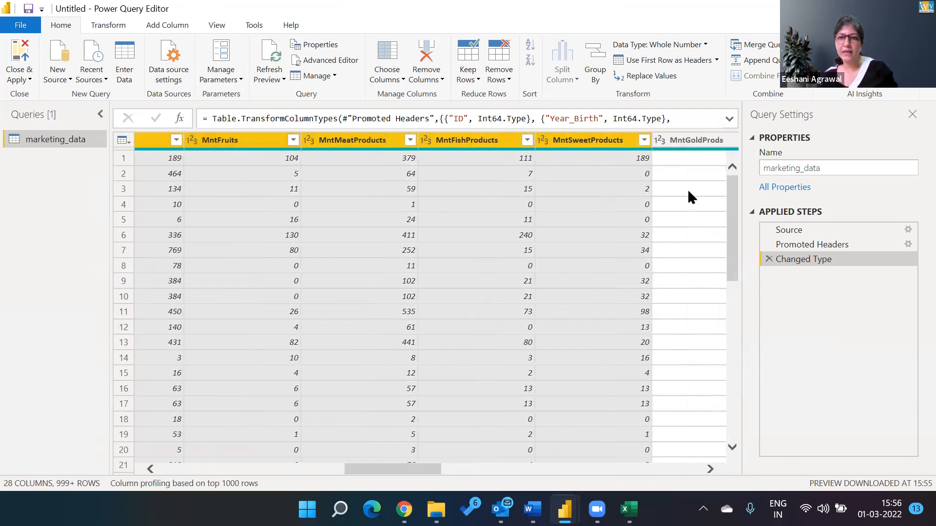
left_click(693, 142, "shift")
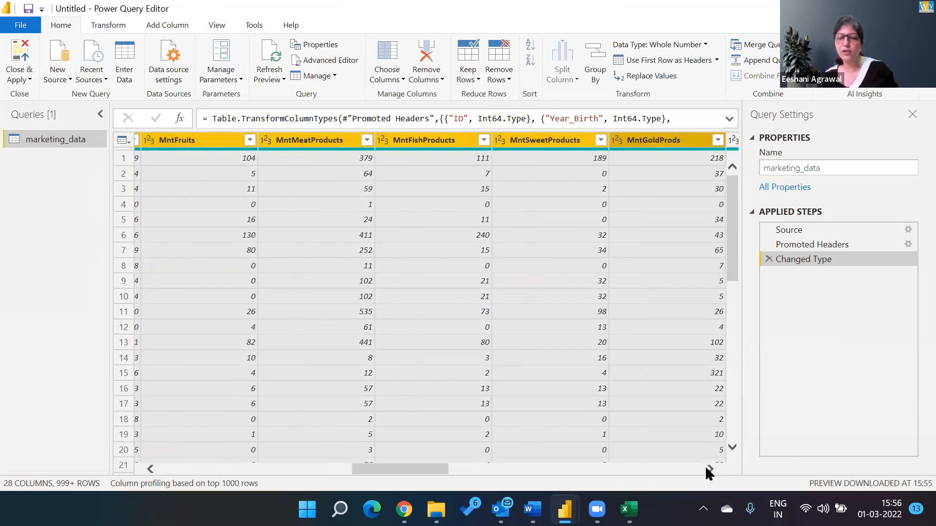
left_click(708, 469)
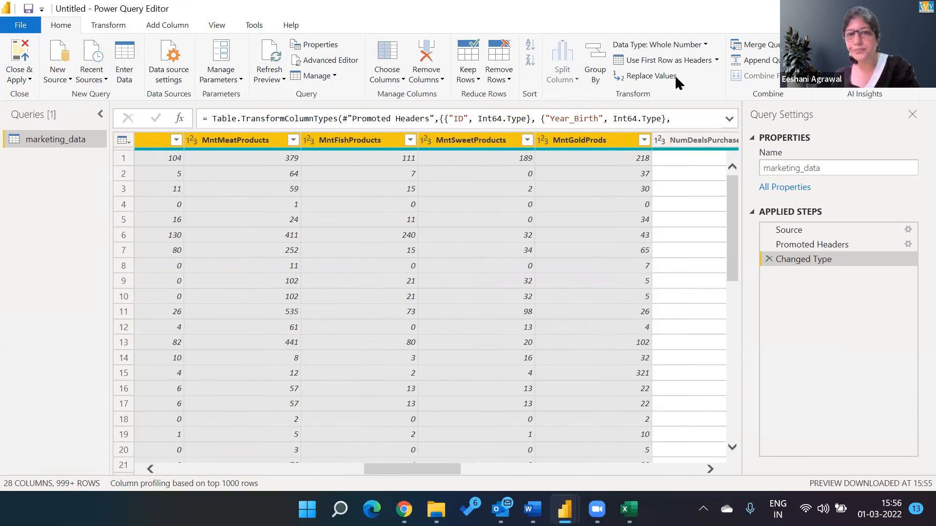
left_click(97, 32)
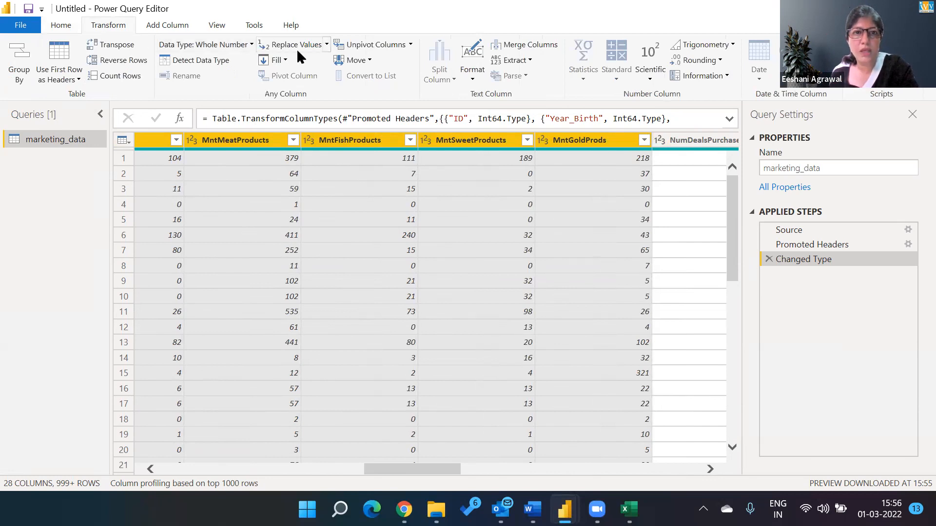
left_click(369, 49)
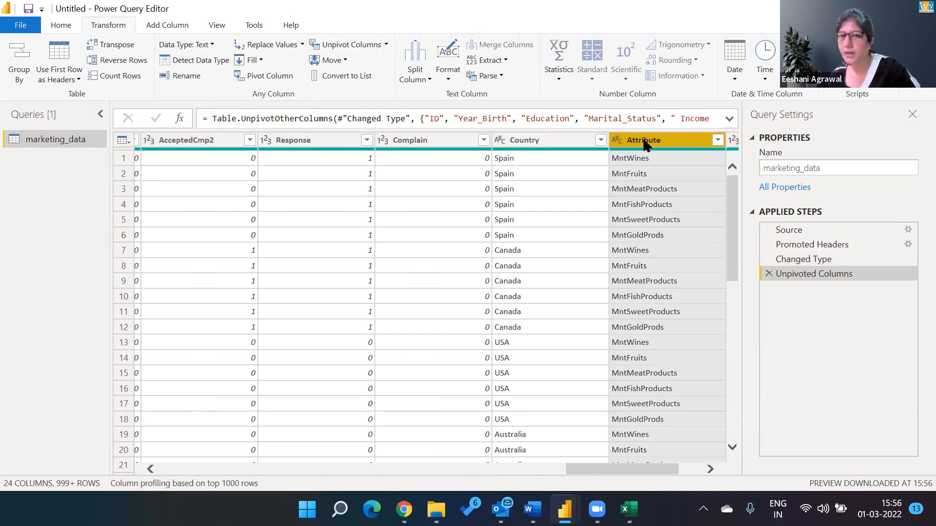
- Rename the Attribute column as Products and the Value column as Amt Spend
double_click(644, 140)
type("Products")
key("Return")
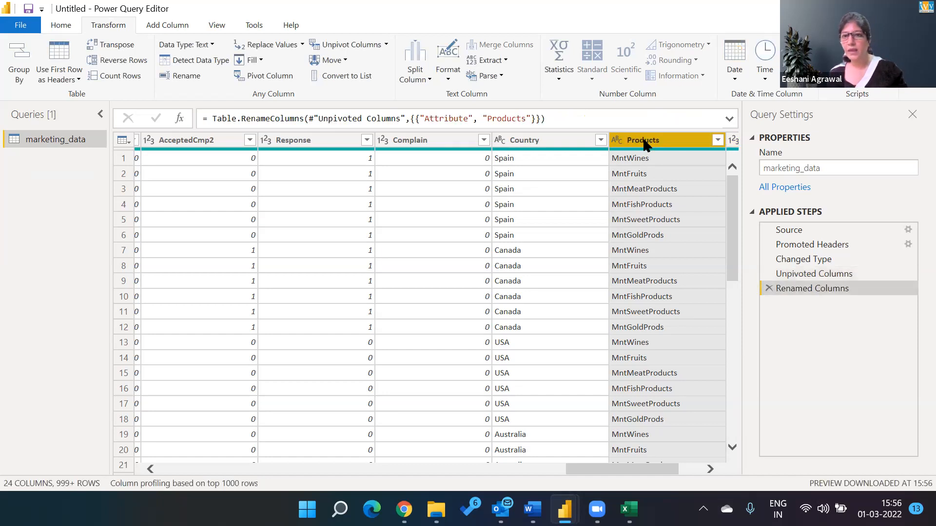
key("Right")
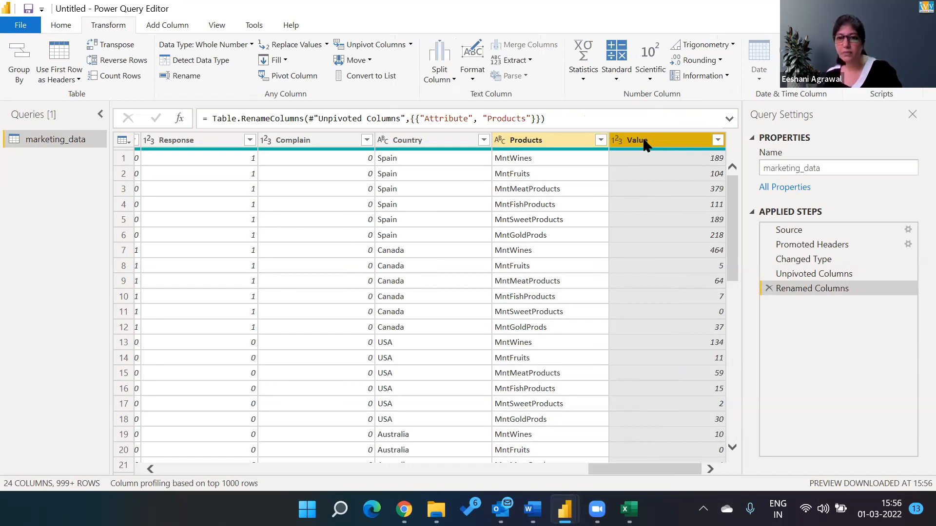
double_click(642, 141)
type("Amt Spend")
key("Return")
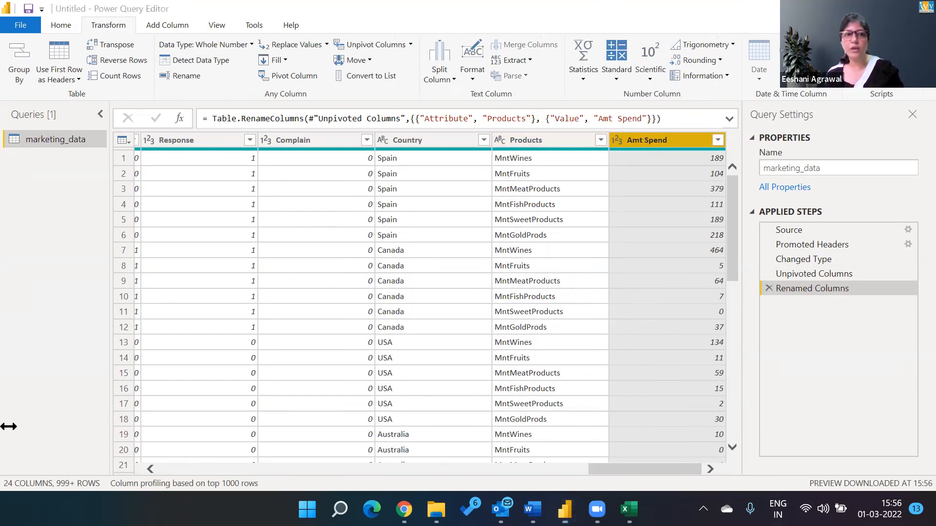
- Close the Power Query Editor and apply the marketing_data transformations to the report
left_click(58, 25)
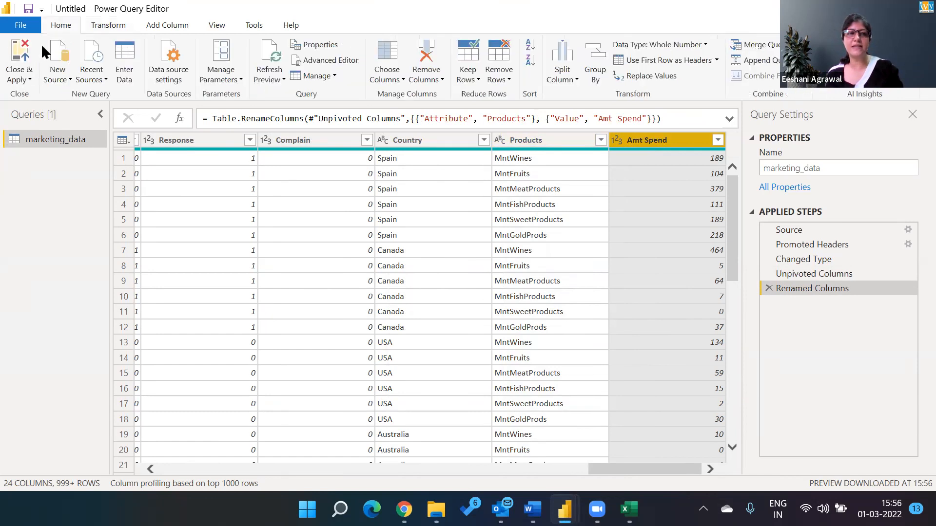
left_click(11, 52)
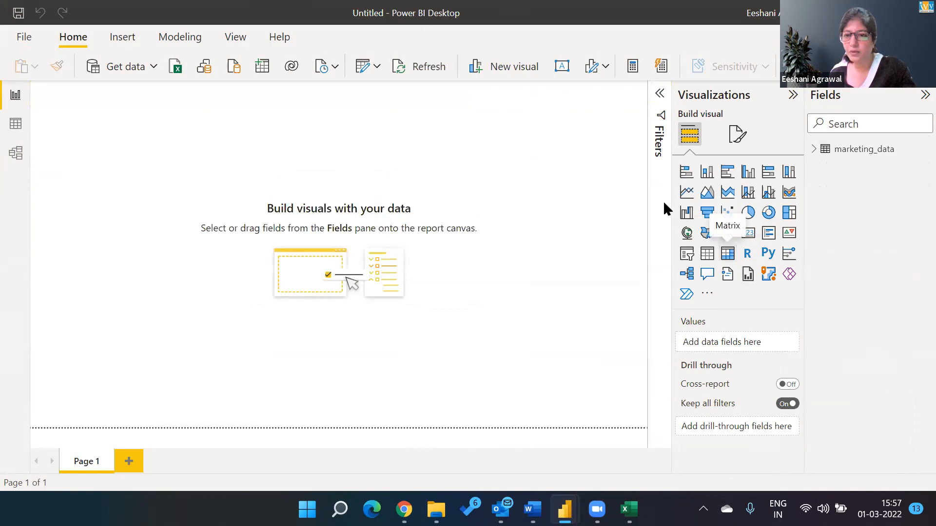
- Add a matrix visual to the page with the marketing_data ID field in its values, and enlarge it slightly
left_click(728, 253)
left_click(813, 149)
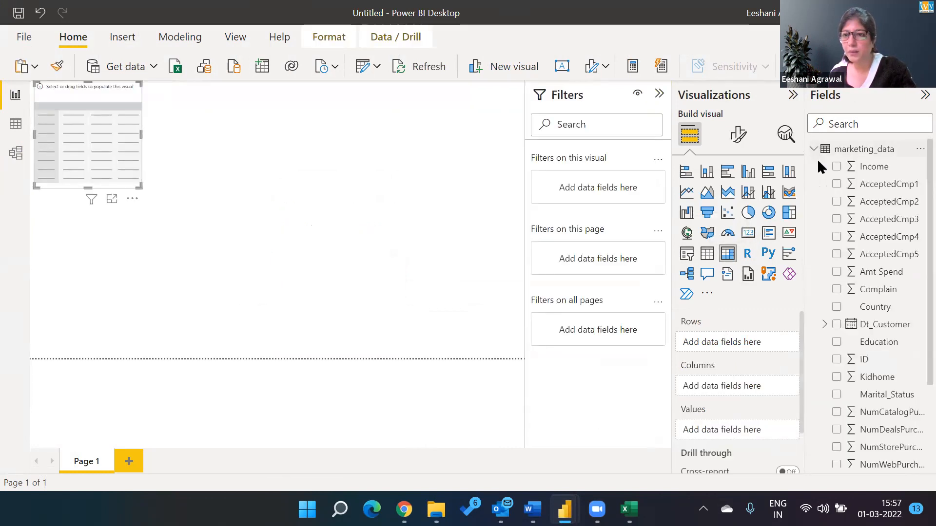
left_click(836, 359)
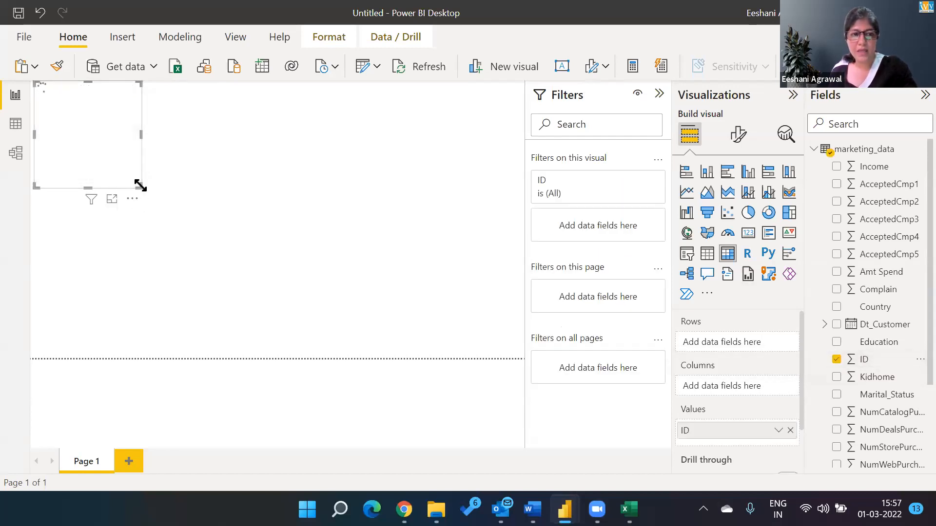
left_click_drag(140, 187, 185, 205)
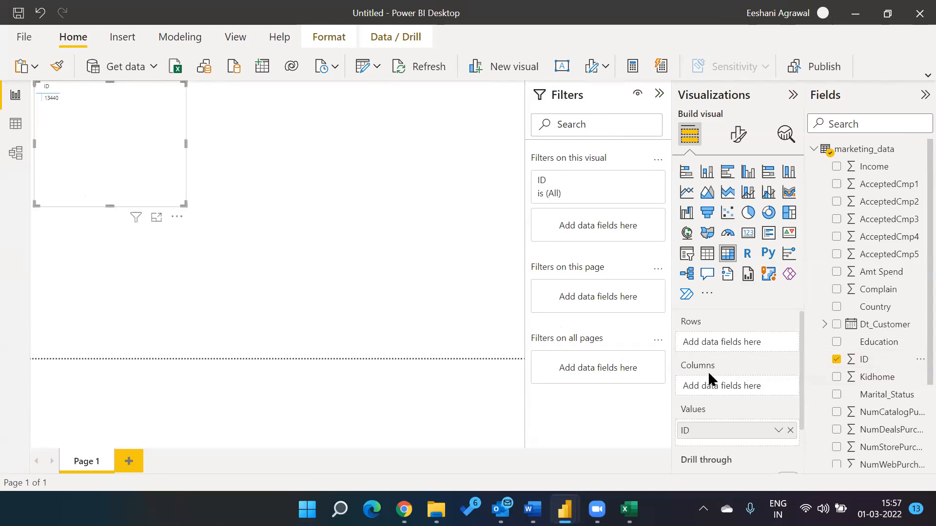
- Change the ID field's data type to Text and remove the field from the matrix values
left_click(864, 362)
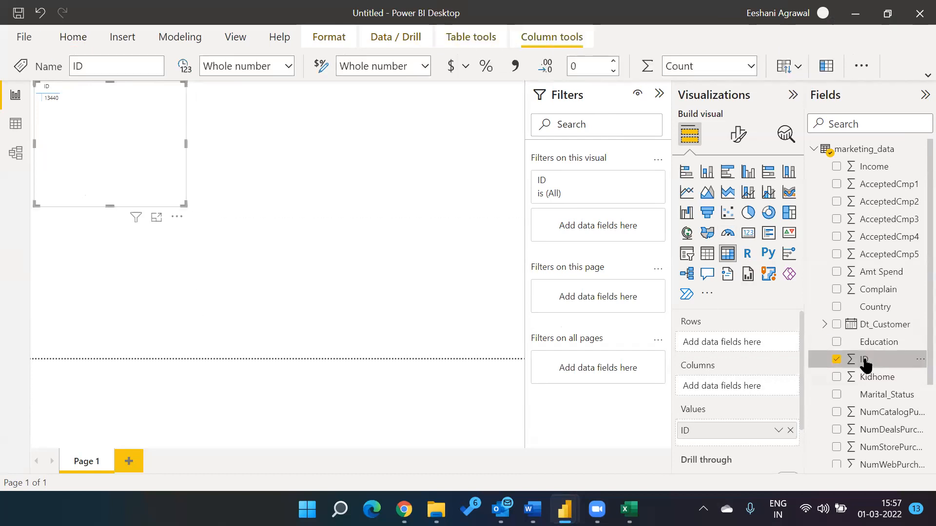
left_click(289, 66)
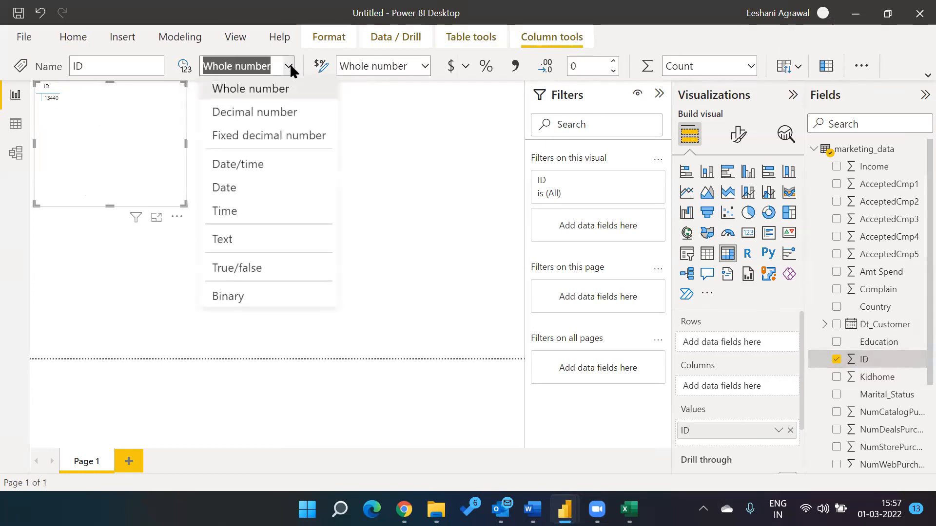
left_click(237, 239)
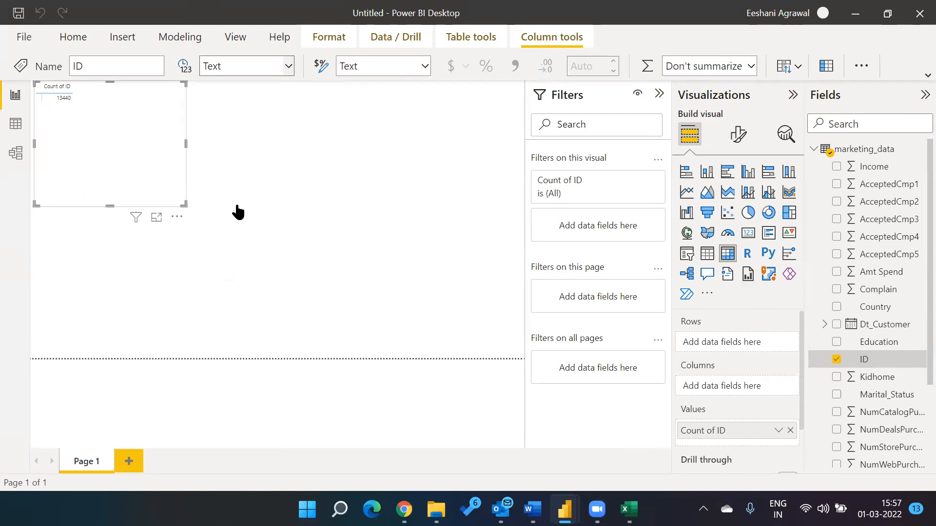
left_click(836, 359)
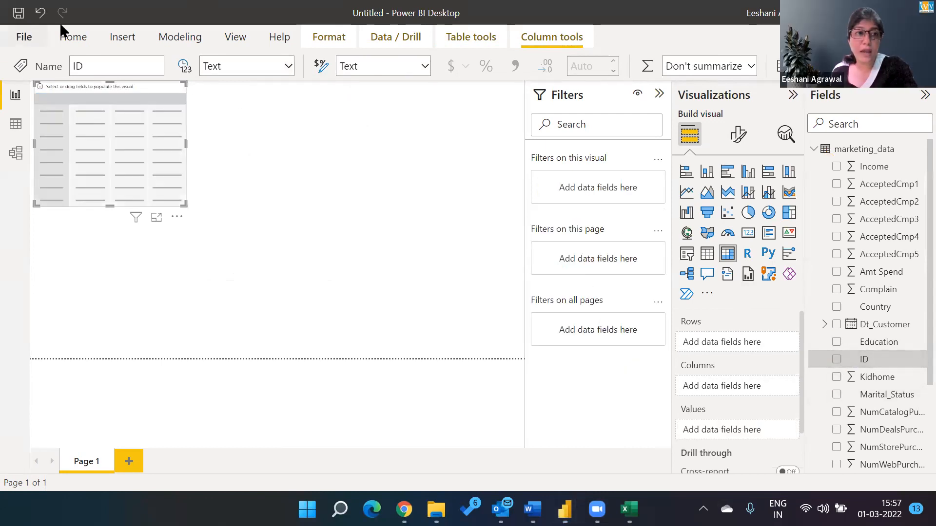
left_click(71, 39)
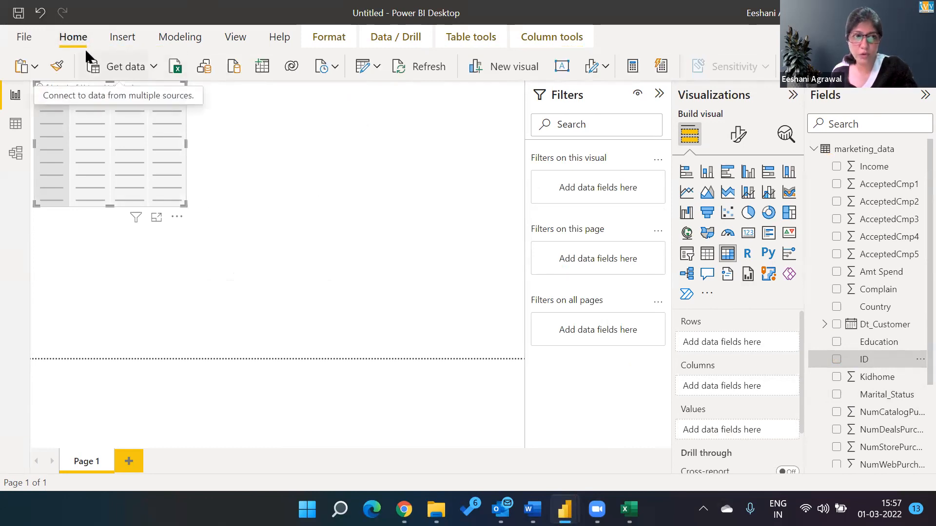
left_click(30, 29)
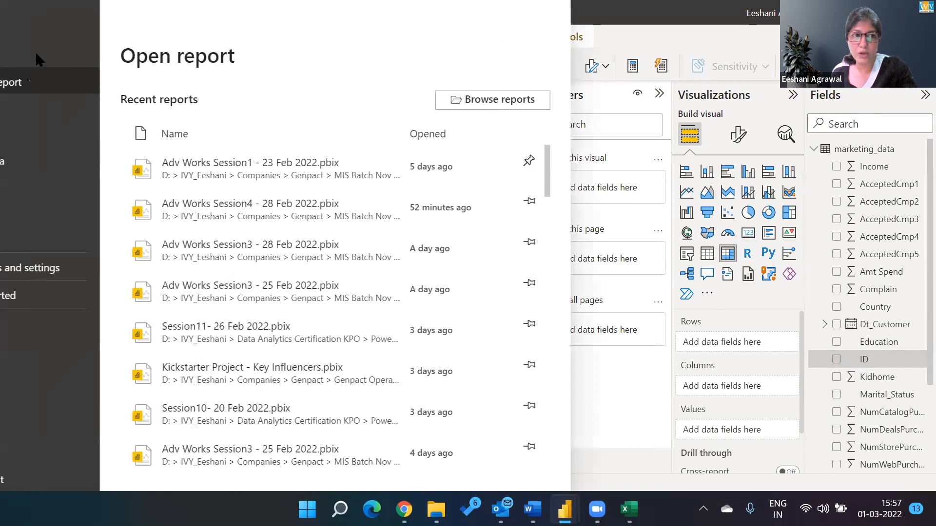
left_click(35, 57)
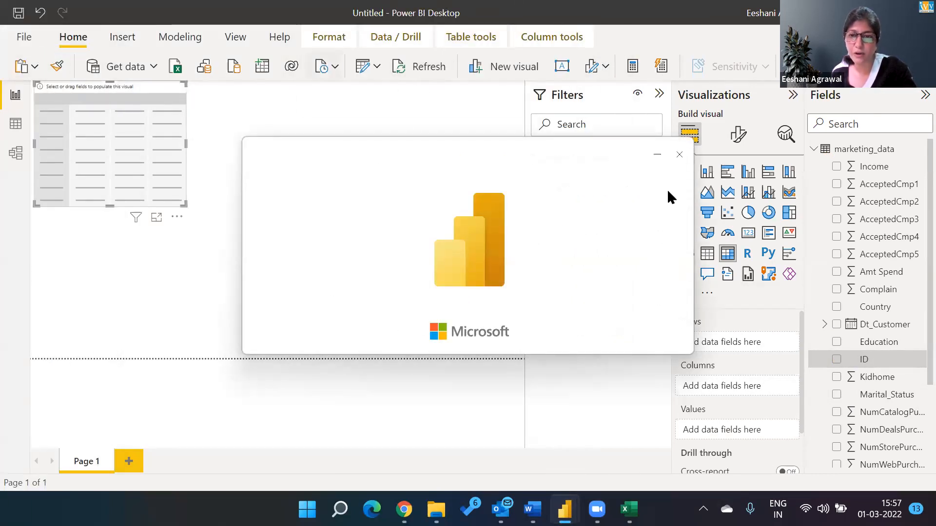
left_click(679, 154)
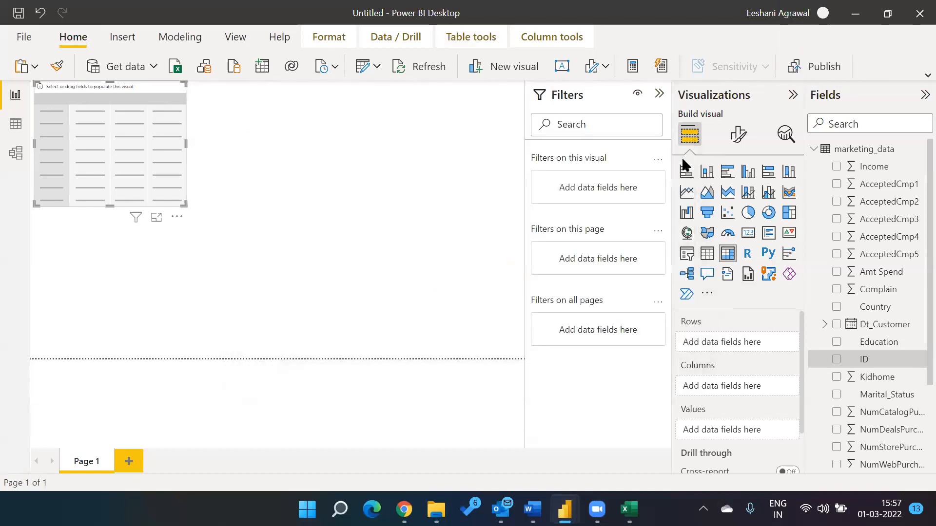
- Put ID in the matrix rows and Amt Spend in its values, and enlarge the matrix
left_click(837, 360)
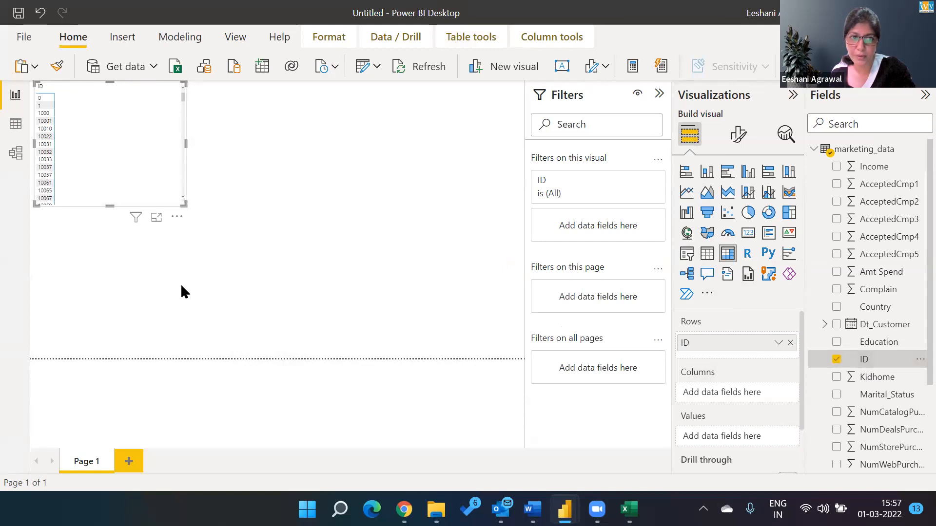
left_click_drag(184, 205, 274, 335)
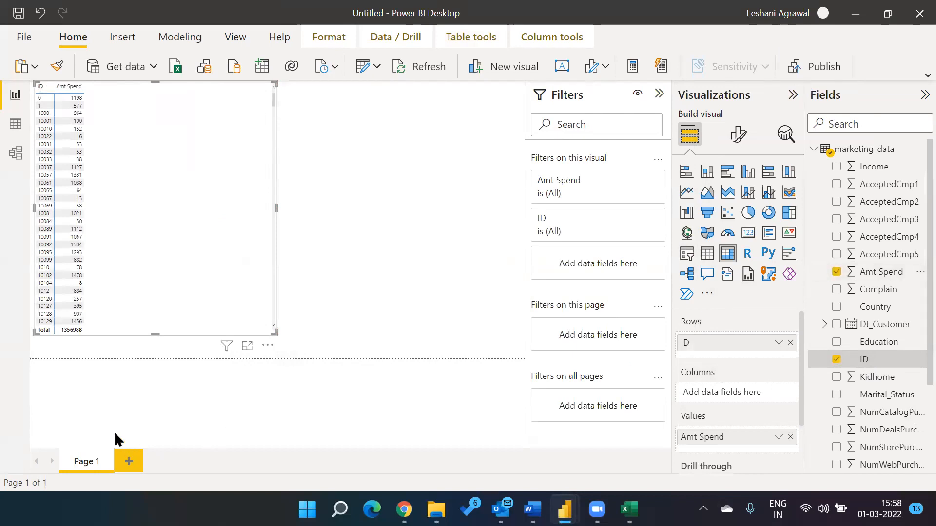
- Open the marketing_data query in Power Query Editor and delete its Renamed Columns and Unpivoted Columns steps
left_click(362, 68)
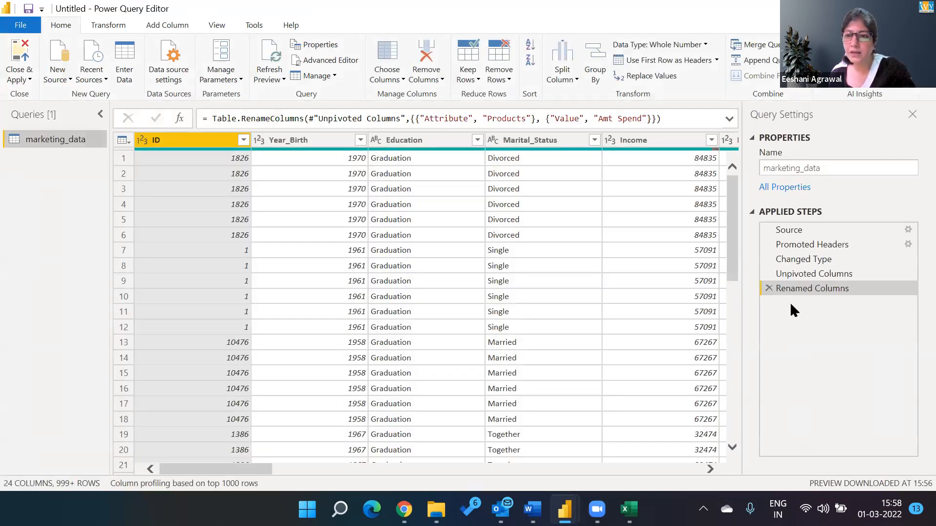
left_click(769, 288)
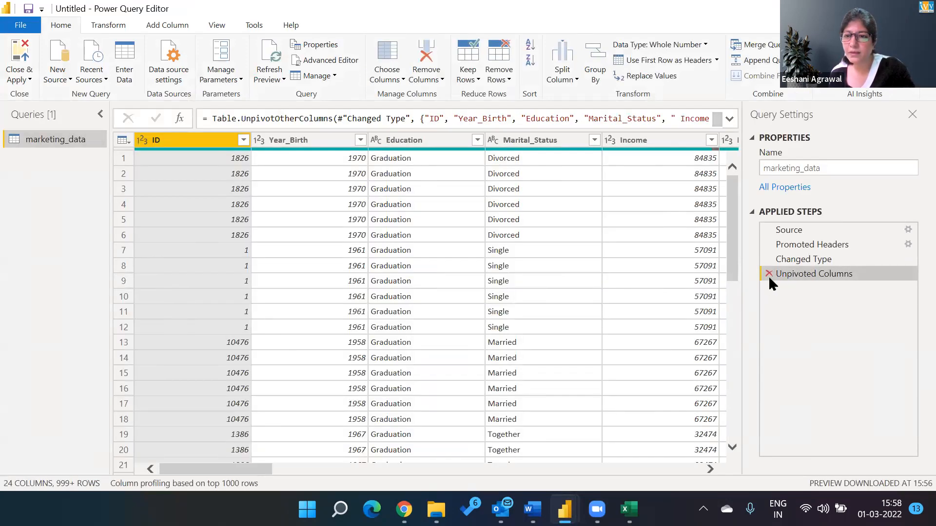
left_click(768, 275)
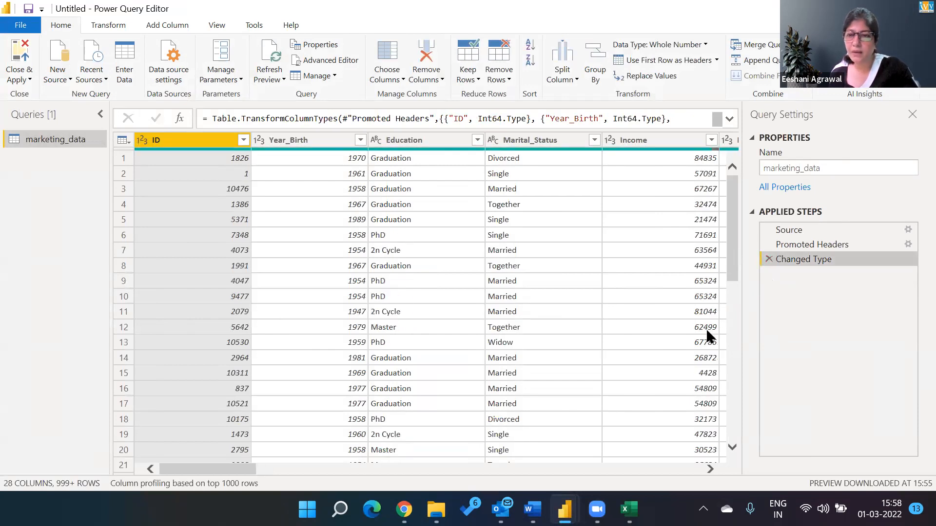
- Unpivot the six product spending columns from MntWines through MntGoldProds again
left_click(646, 311)
key("Right")
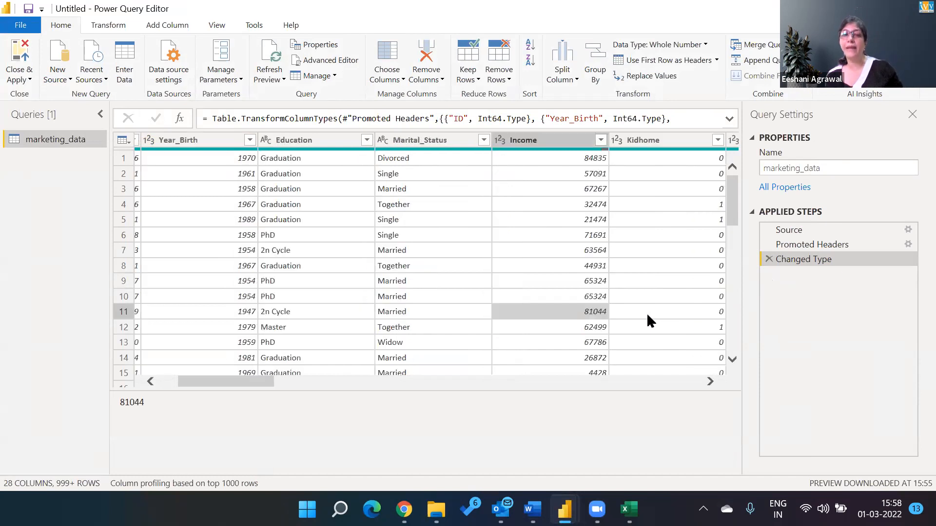
key("Right")
key("Right")
key("Right")
key("Right")
key("Right")
key("Right")
key("Right")
key("Right")
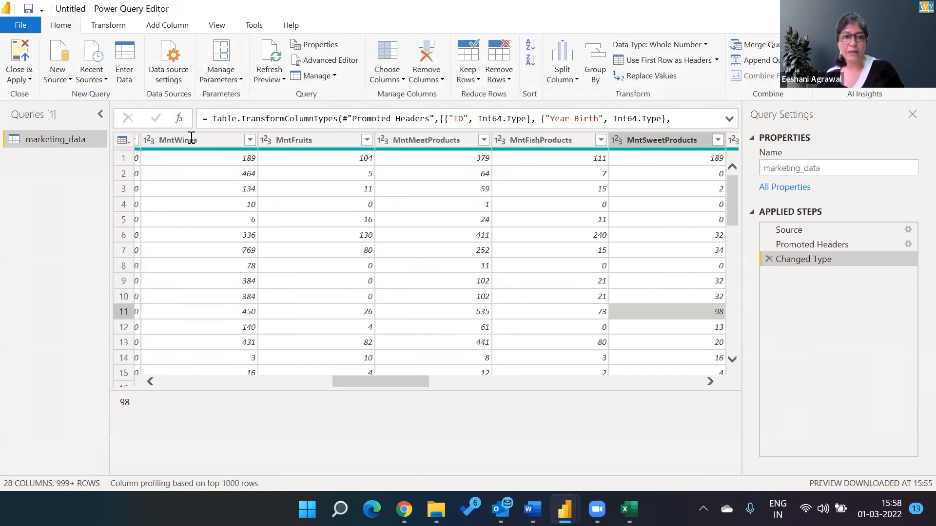
left_click(191, 139)
double_click(191, 138)
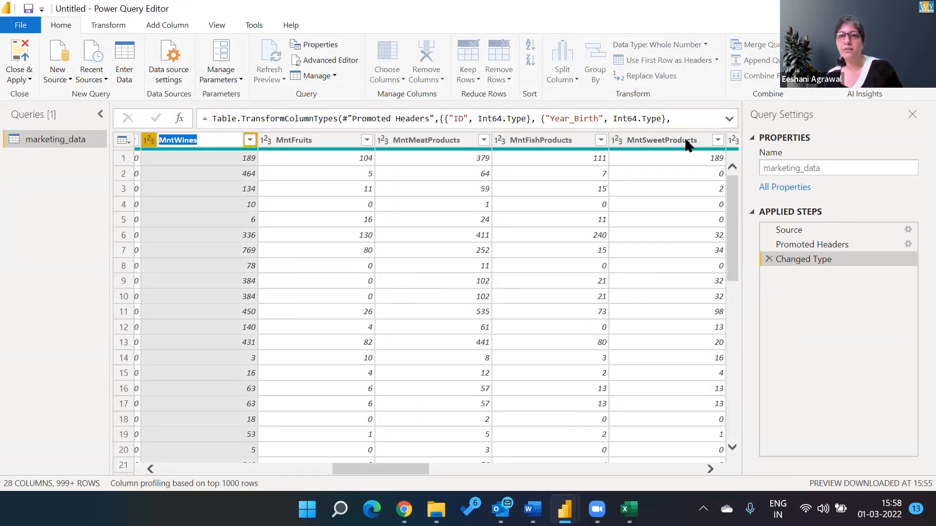
left_click(685, 140, "shift")
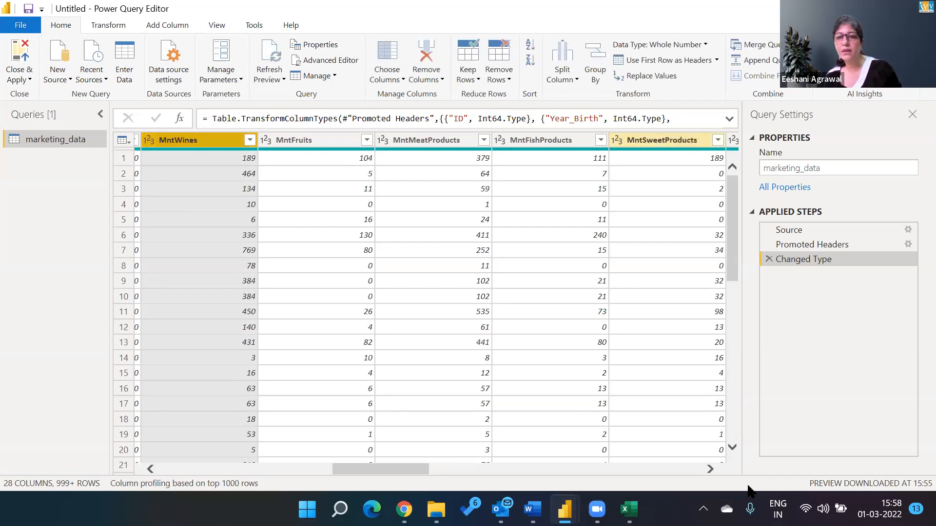
left_click(706, 470)
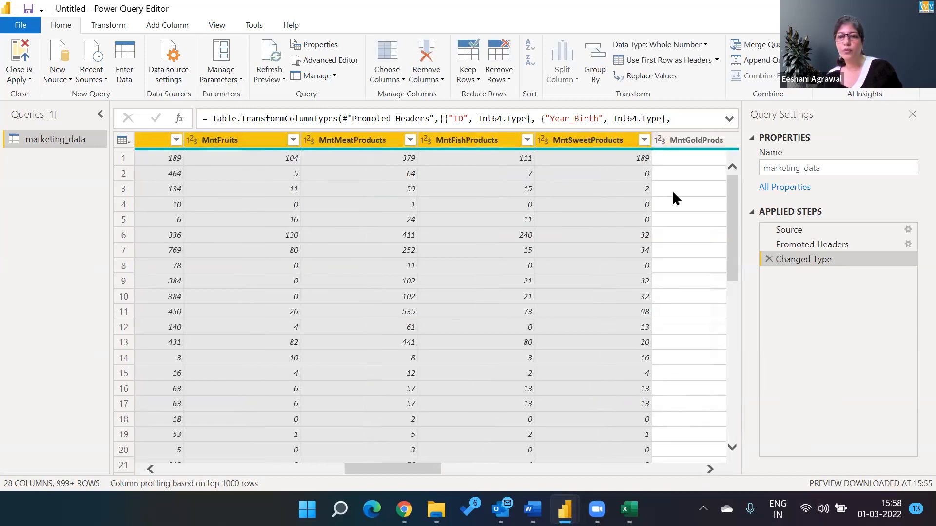
left_click(687, 141, "shift")
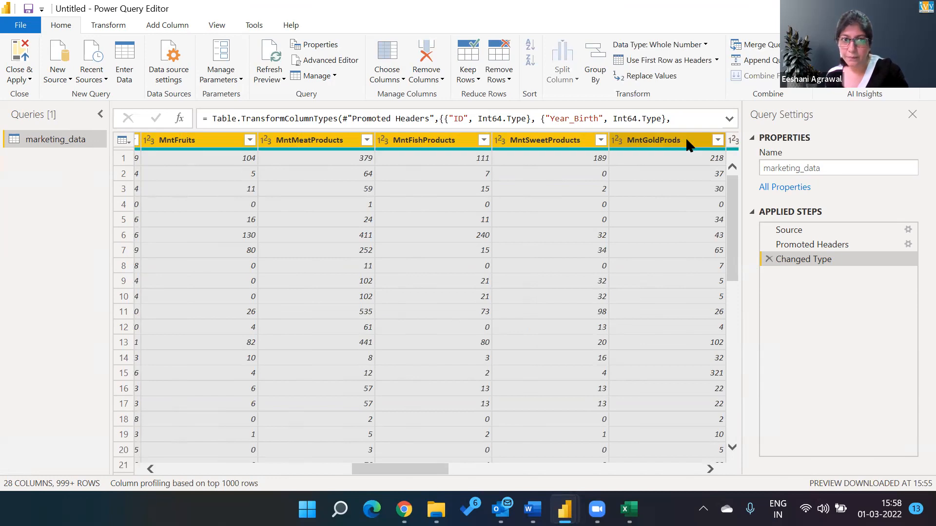
left_click(94, 26)
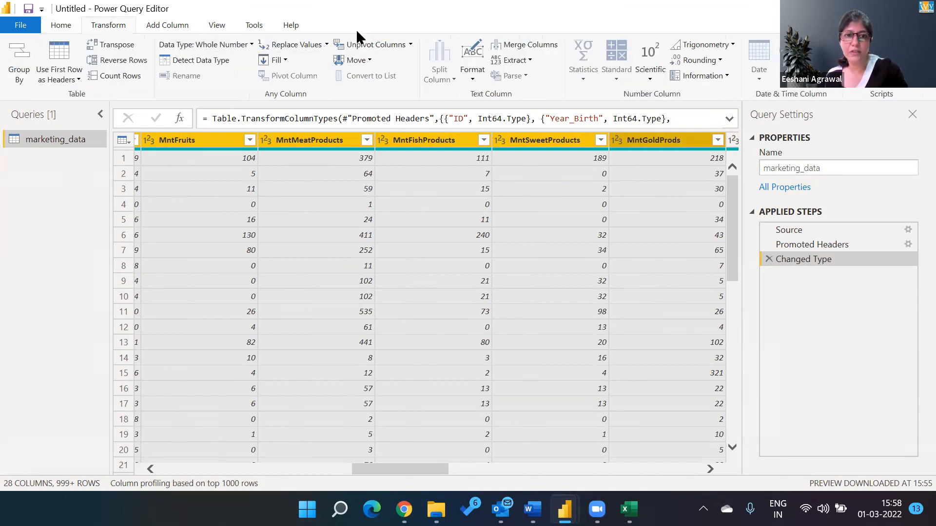
left_click(369, 42)
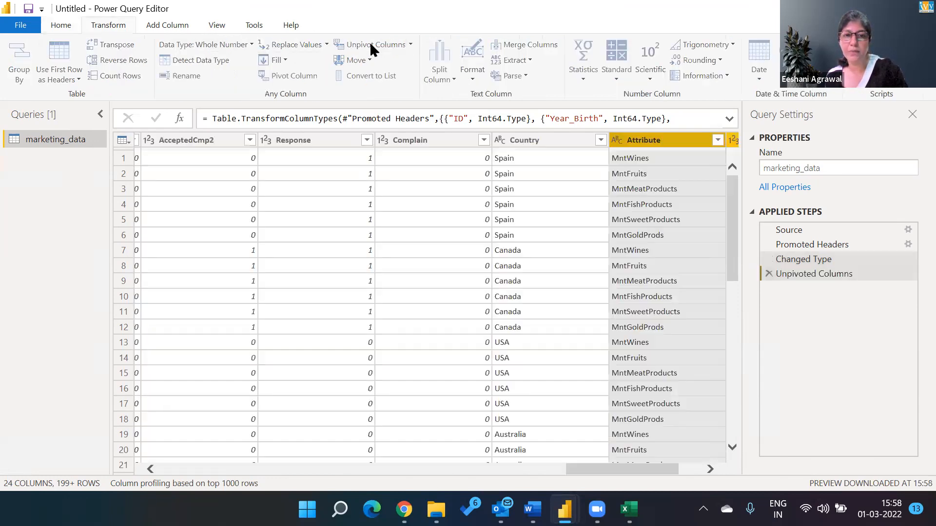
- Rename the Attribute column as Products and the Value column as Amt Spent
double_click(672, 138)
type("Products")
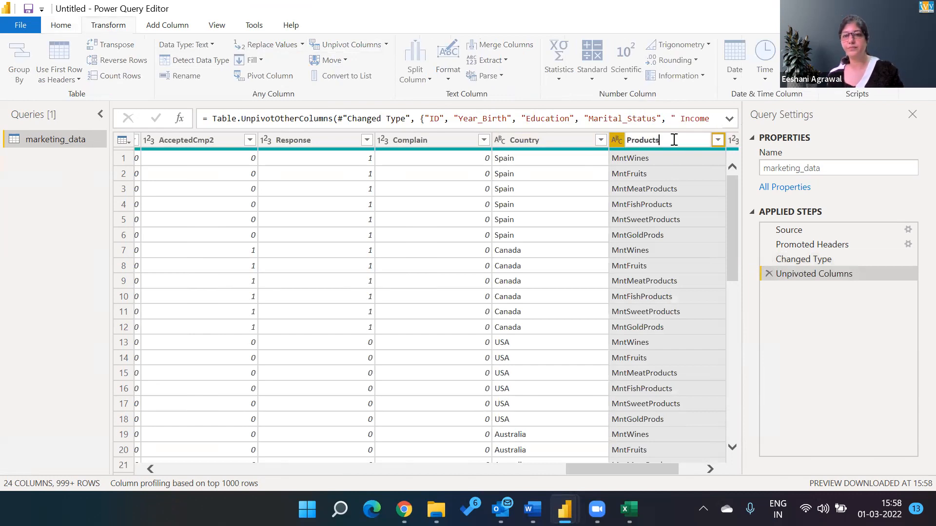
key("Return")
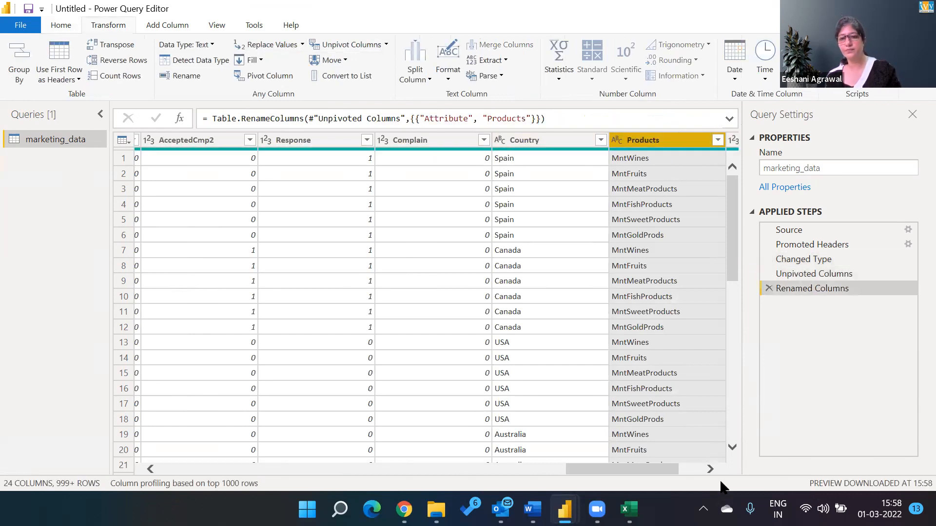
left_click(710, 468)
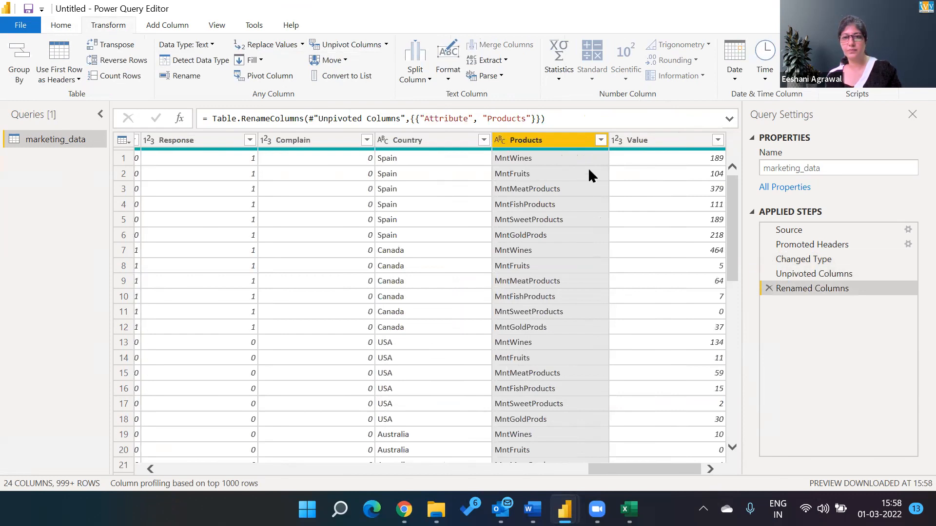
double_click(643, 140)
type("Amt Spent")
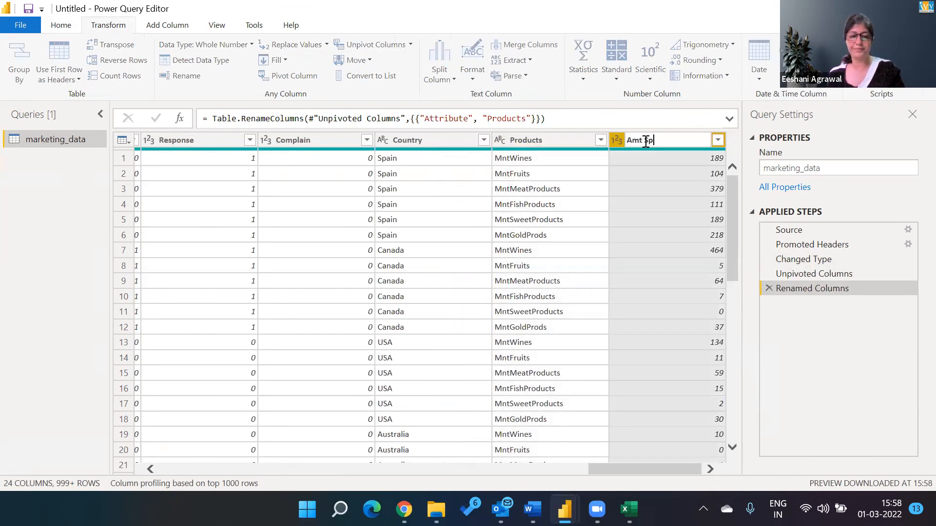
key("Return")
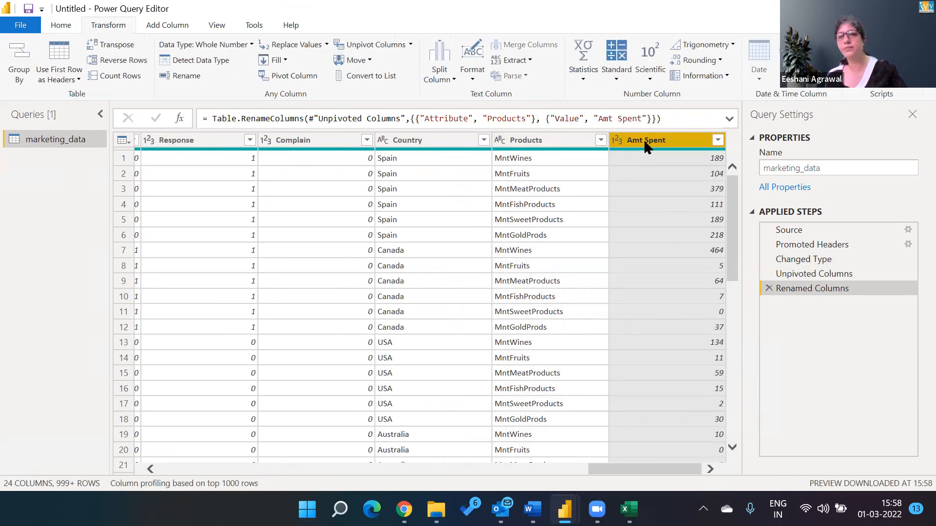
- Close Power Query Editor, applying the changes to the report, and sort the matrix by Amt Spent in descending order
left_click(62, 23)
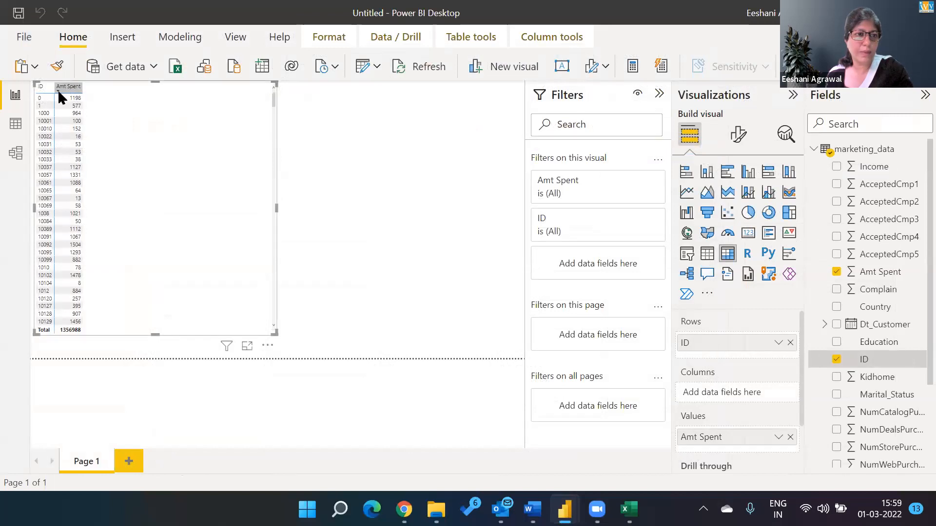
left_click(58, 94)
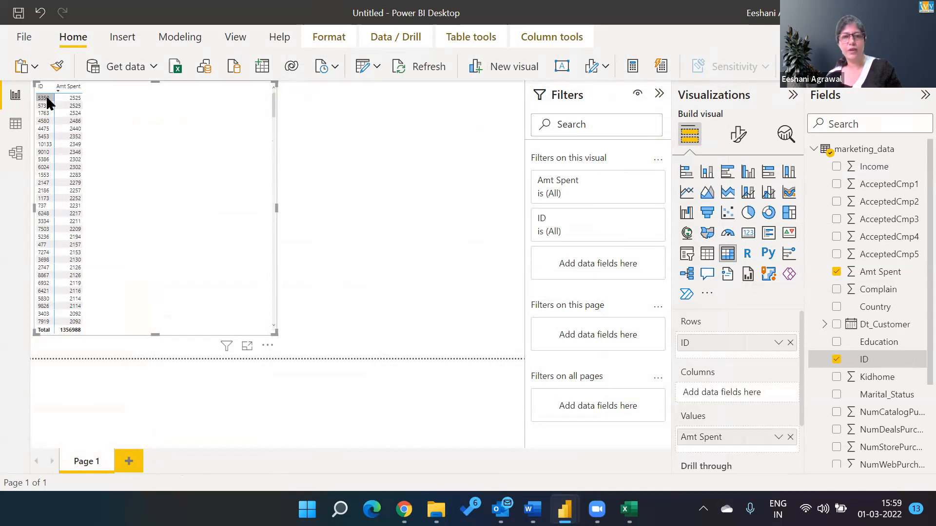
- Switch to the marketing_data workbook in Excel and find the ID that tops the sorted Power BI matrix
key("alt+Tab")
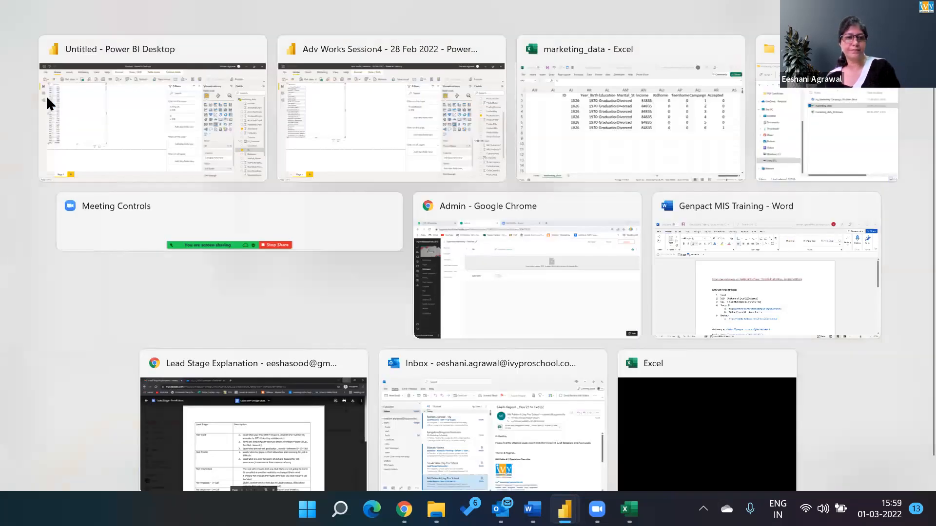
key("alt+Tab")
key("Left")
key("Left")
key("Left")
key("Left")
key("Left")
key("Left")
key("Left")
key("Left")
key("Left")
key("Left")
key("Left")
key("Left")
key("Left")
key("Left")
key("Left")
key("Left")
key("Left")
key("Left")
key("Left")
key("Left")
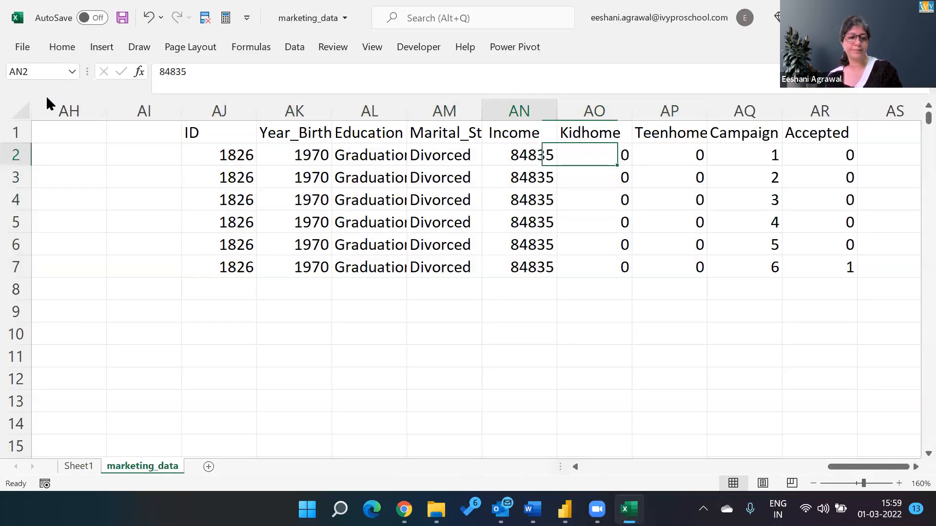
key("Left")
key("Home")
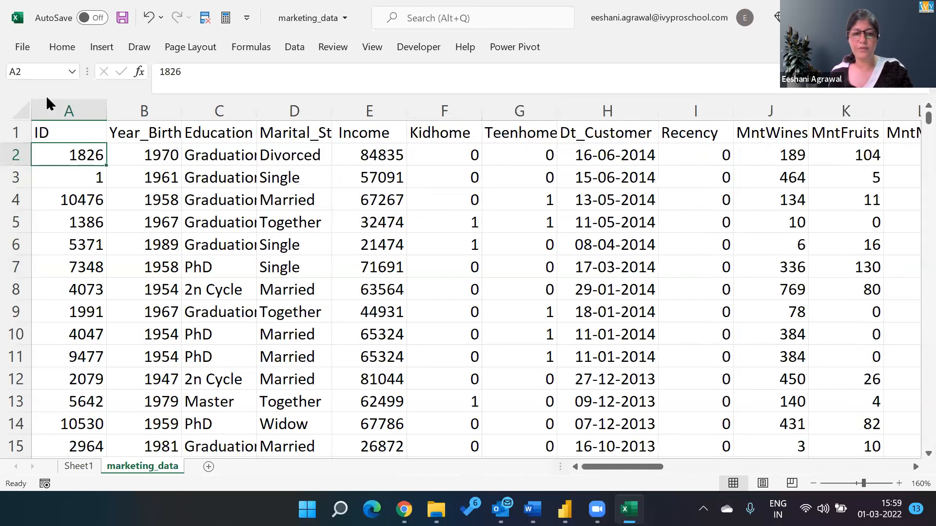
key("ctrl+f")
type("5350")
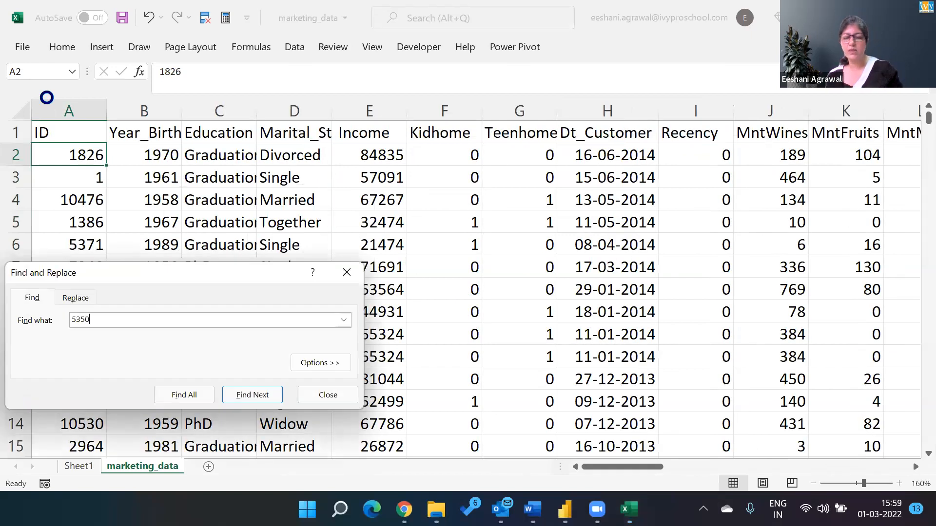
key("Return")
- Select the product spending amounts from column J through column N in the found ID's row to check their sum
key("Right")
key("Right")
key("Right")
key("Right")
key("Right")
key("Right")
key("Right")
key("Right")
key("Right")
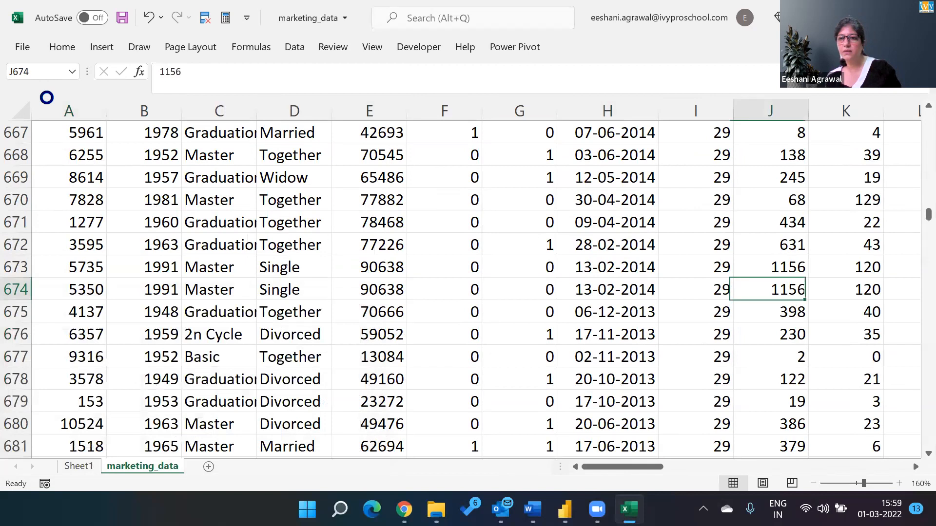
key("shift+Right")
key("shift+Right")
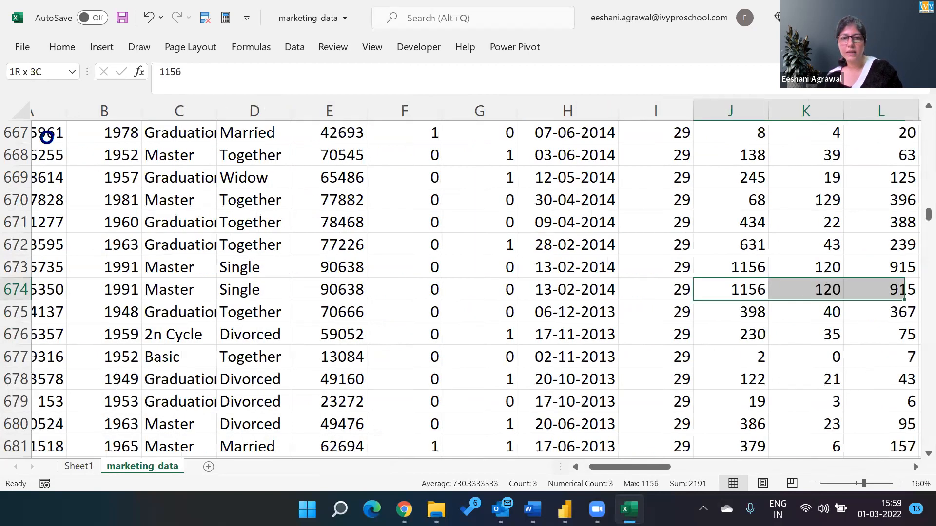
key("shift+Right")
key("shift+Right")
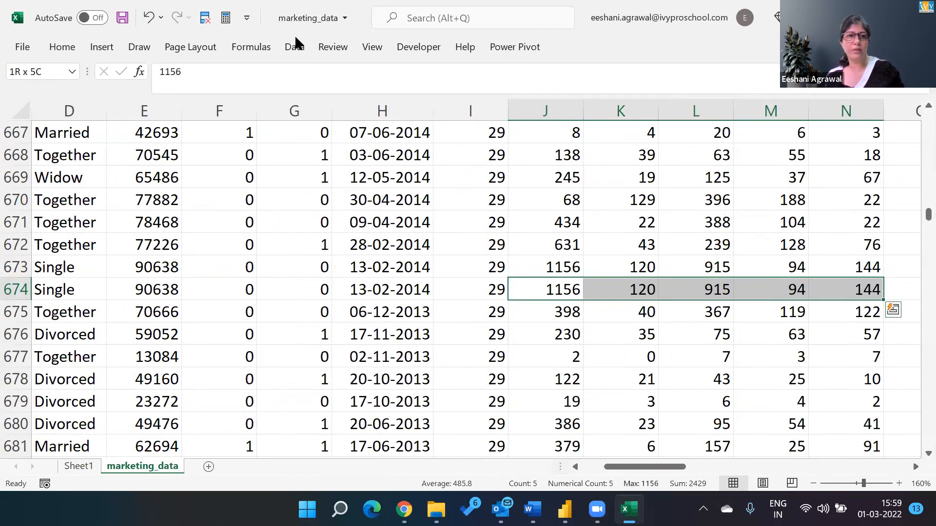
- Try to format the selected spending cells J674:N674 as a table, and undo it
left_click(55, 50)
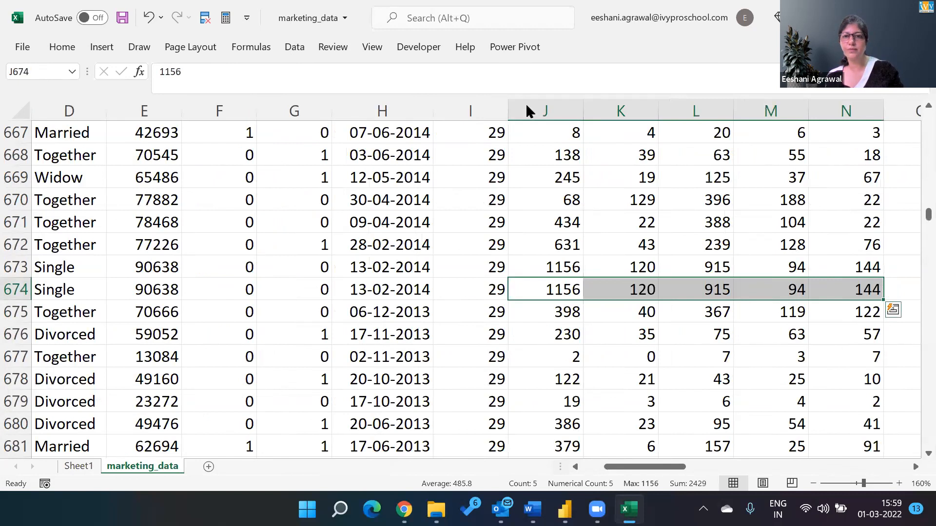
left_click(580, 86)
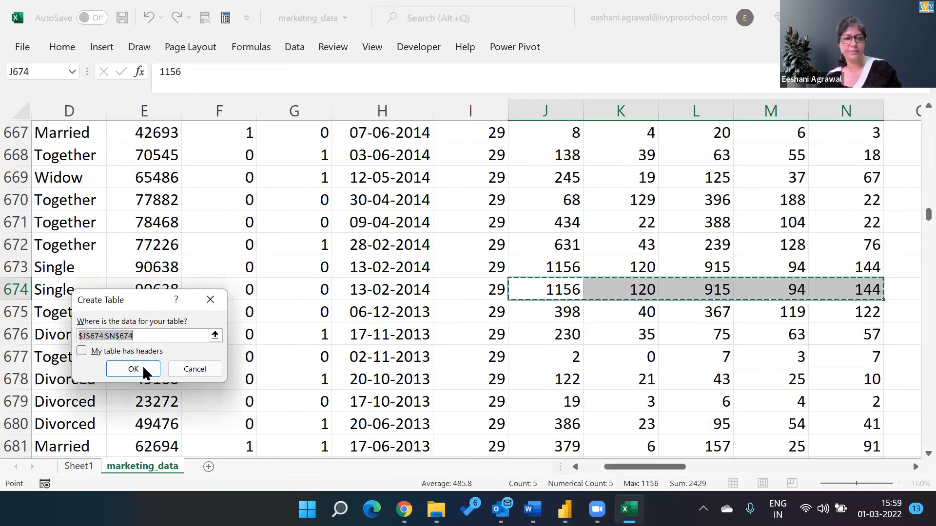
left_click(141, 369)
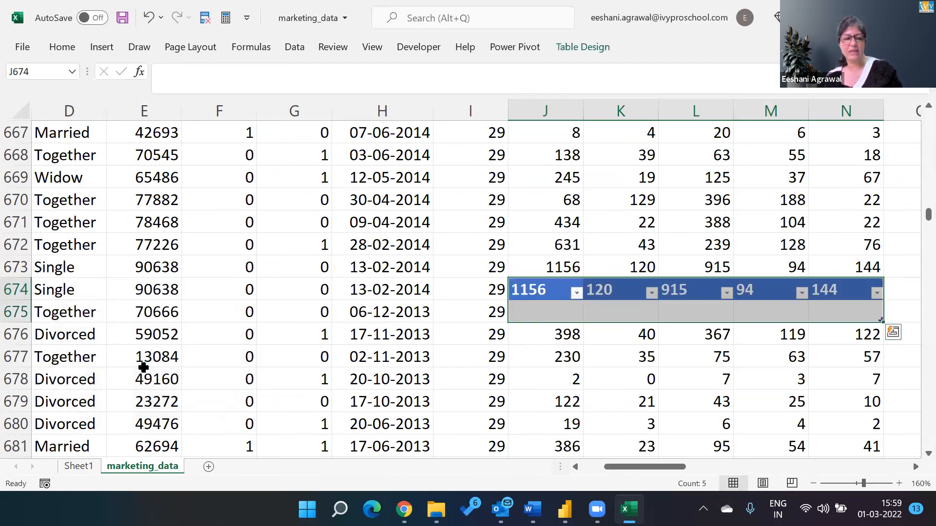
key("ctrl+z")
- Format the entire marketing_data range as a table with headers, using a blue style from the Light group
left_click(536, 286)
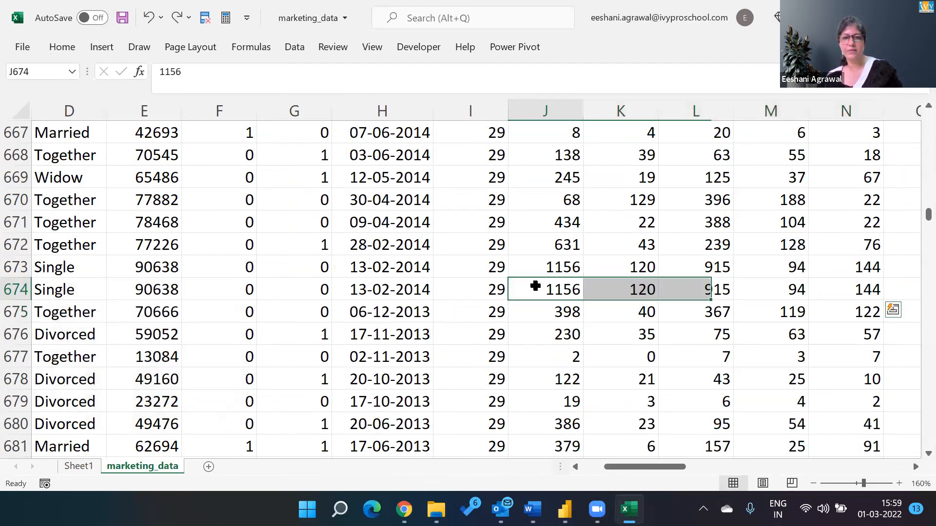
left_click(57, 47)
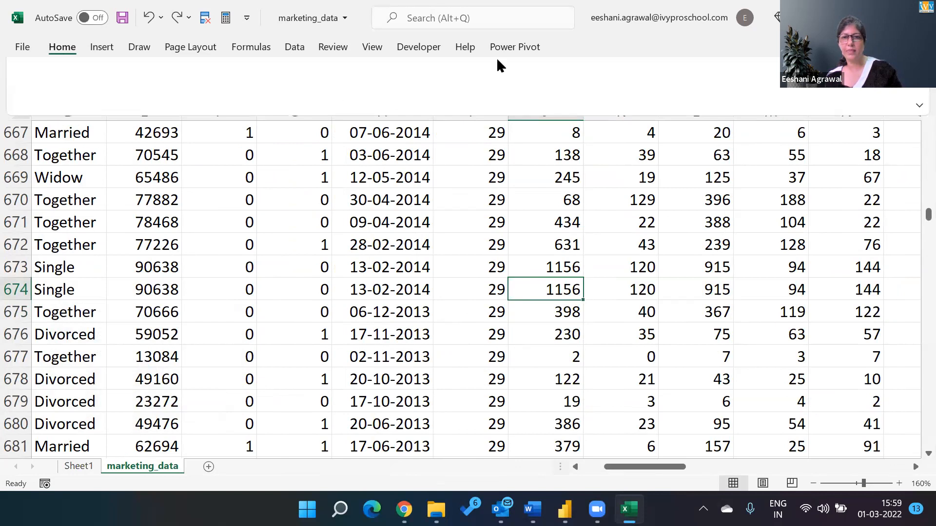
left_click(561, 88)
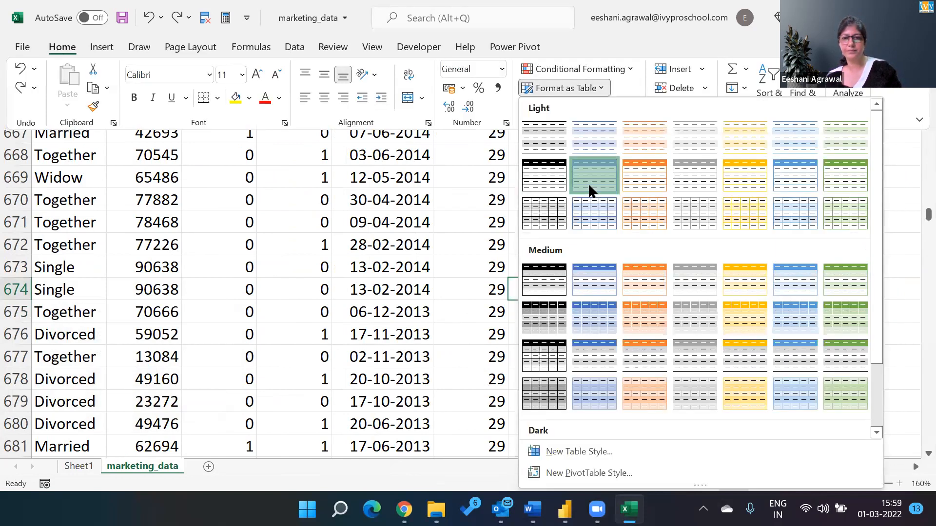
key("ctrl+t")
left_click(136, 374)
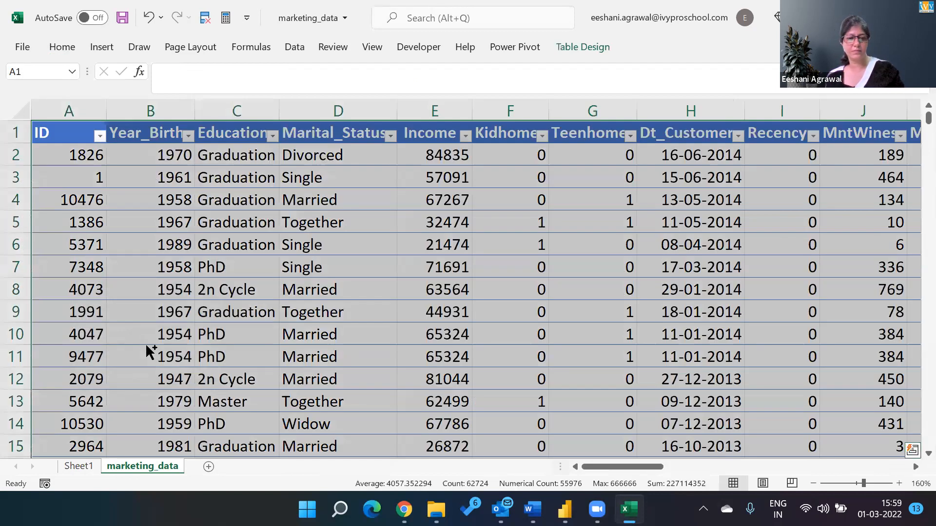
left_click(146, 346)
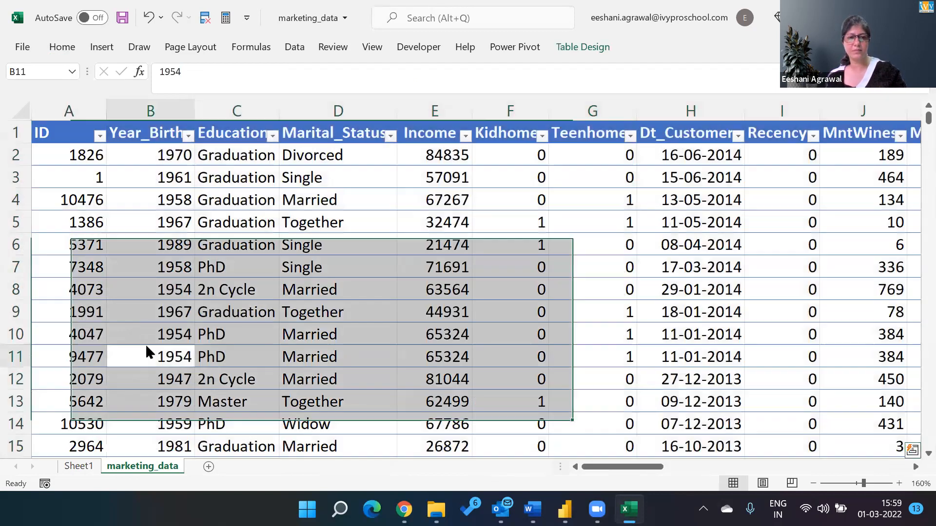
- Find the ID that tops the Power BI matrix again in the formatted marketing_data table
key("ctrl+f")
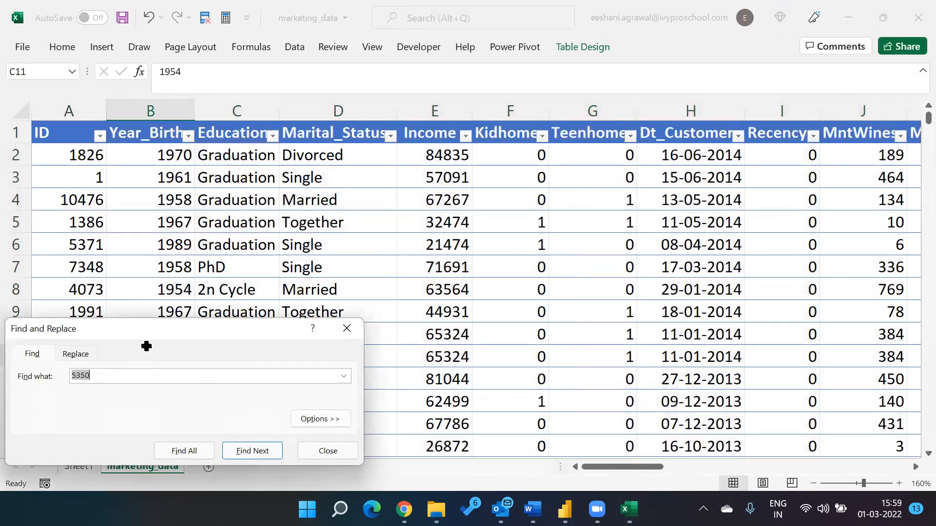
key("Return")
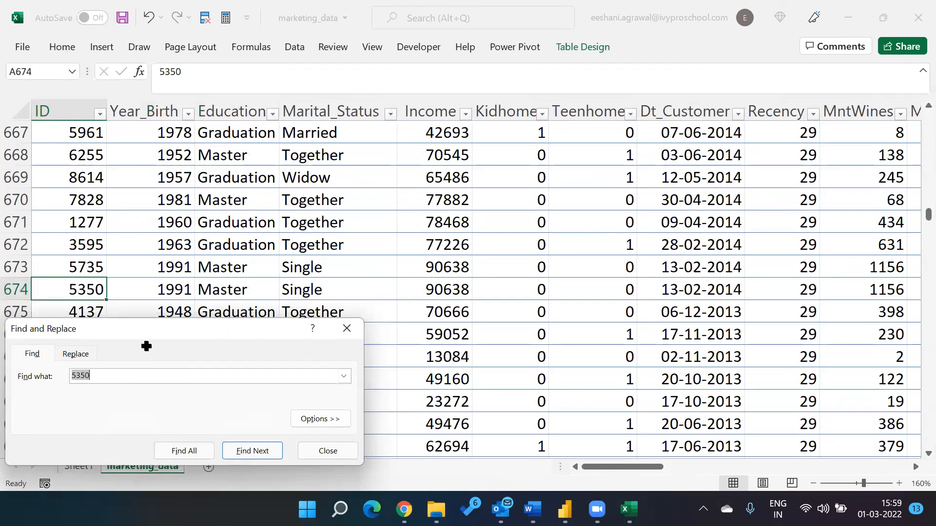
key("Escape")
- Select the six amounts from MntWines through MntGoldProds in the found ID's row to check their sum
key("Right")
key("Right")
key("Right")
key("Right")
key("Right")
key("Right")
key("Right")
key("Right")
key("Right")
key("shift+Right")
key("shift+Right")
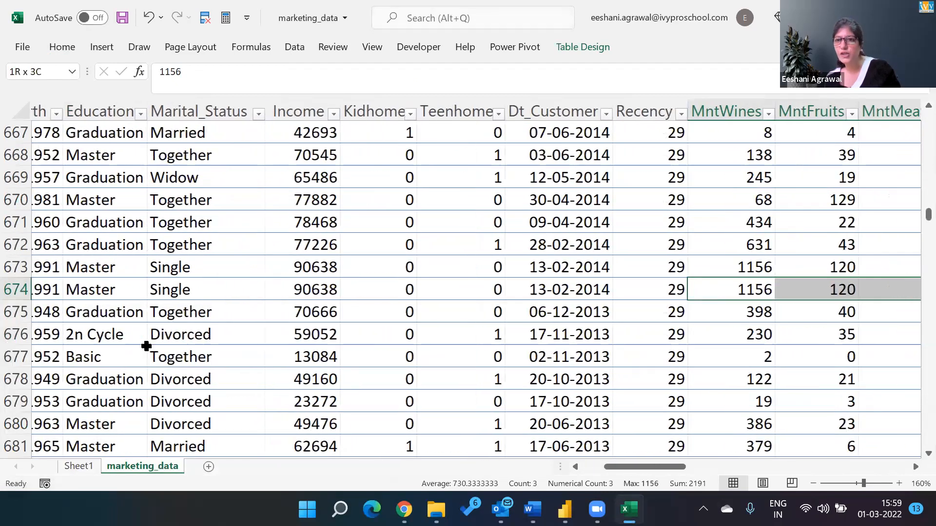
key("shift+Right")
key("shift+Right")
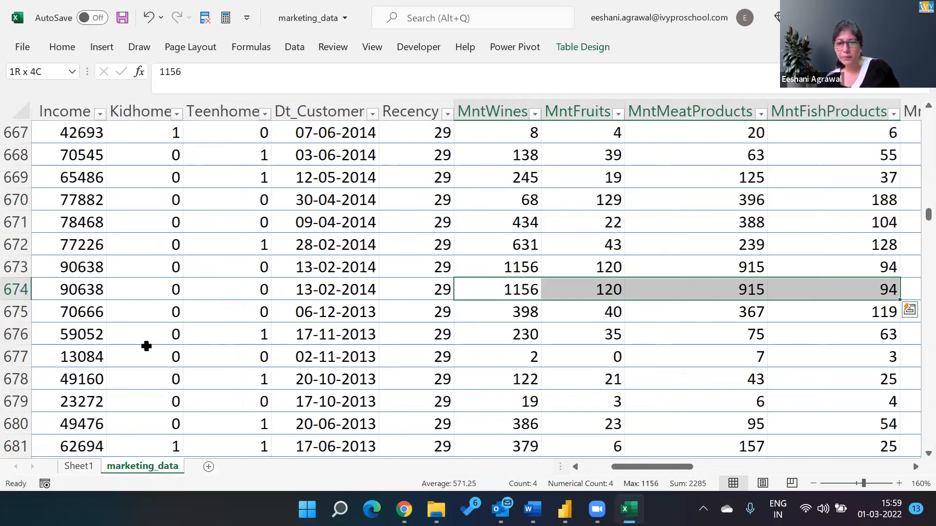
key("shift+Right")
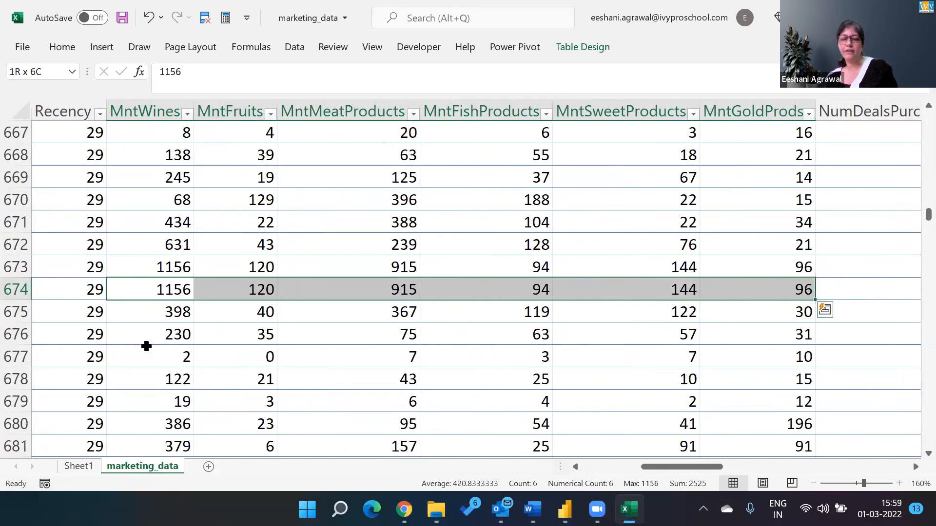
- Switch to Power BI Desktop, widen the matrix of Amt Spent by ID, and show it in focus mode
key("alt+Tab")
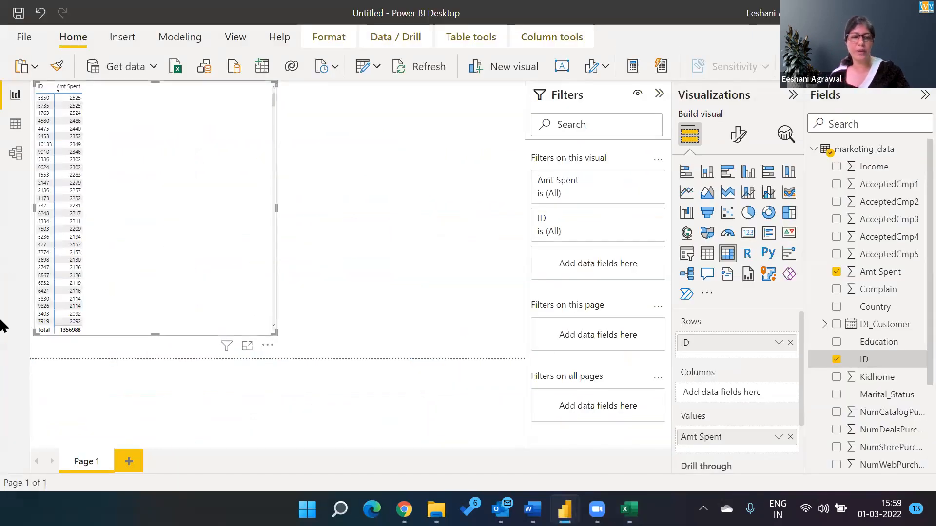
left_click_drag(274, 333, 424, 333)
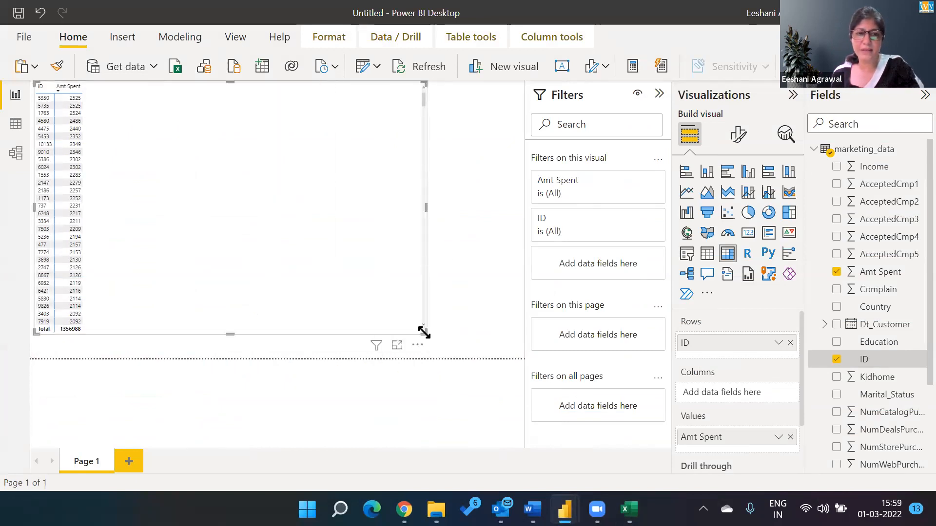
left_click(495, 116)
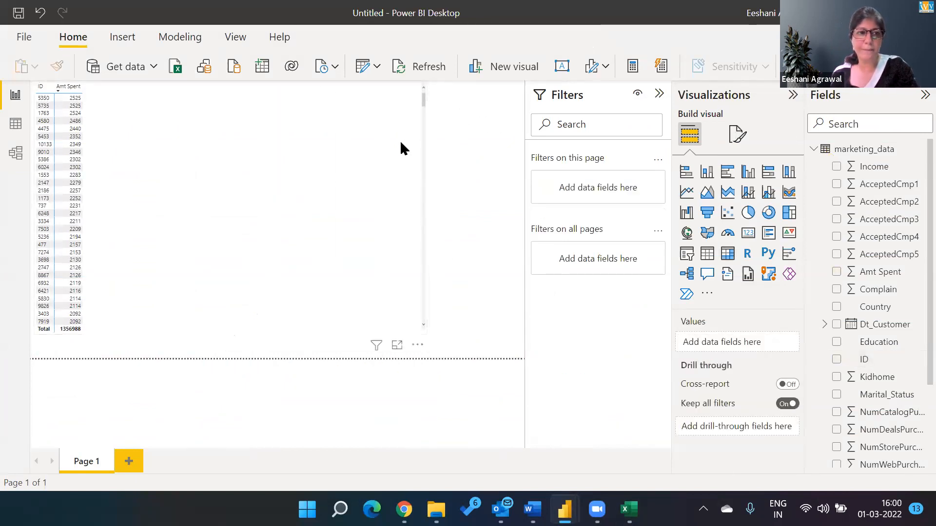
left_click(397, 345)
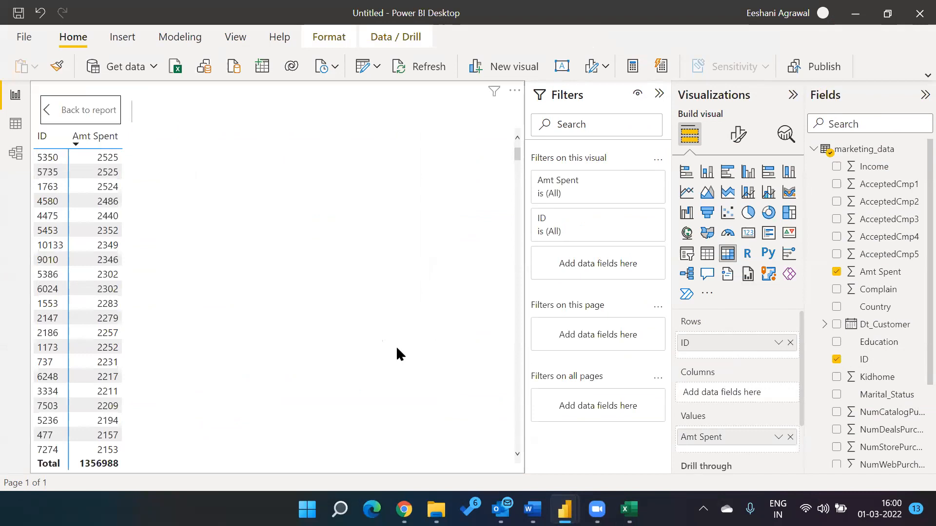
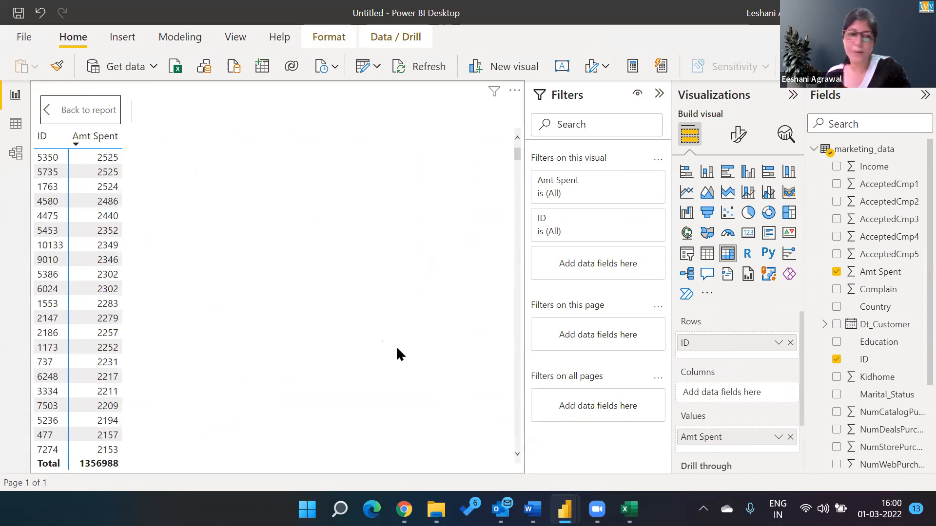
- Open the marketing_data table in Data view and examine one ID's repeated rows across to Products and Amt Spent
left_click(15, 127)
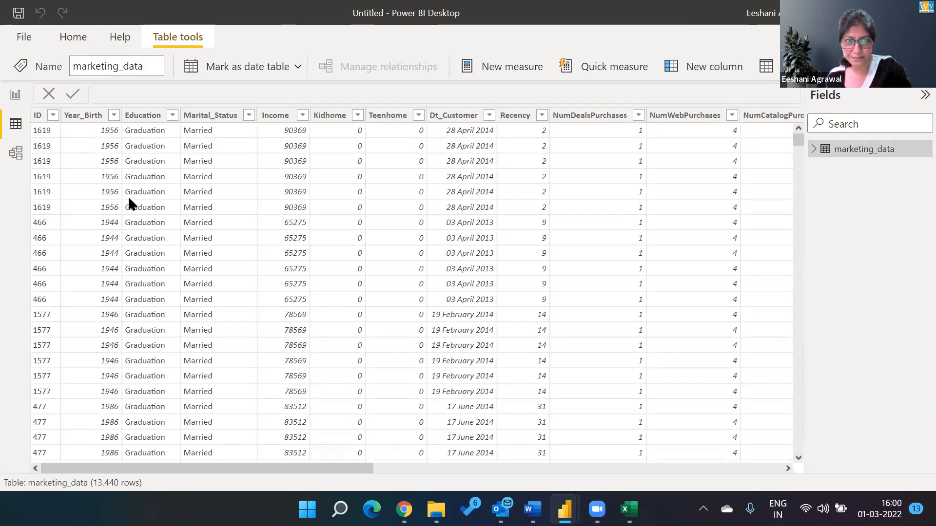
left_click(51, 196)
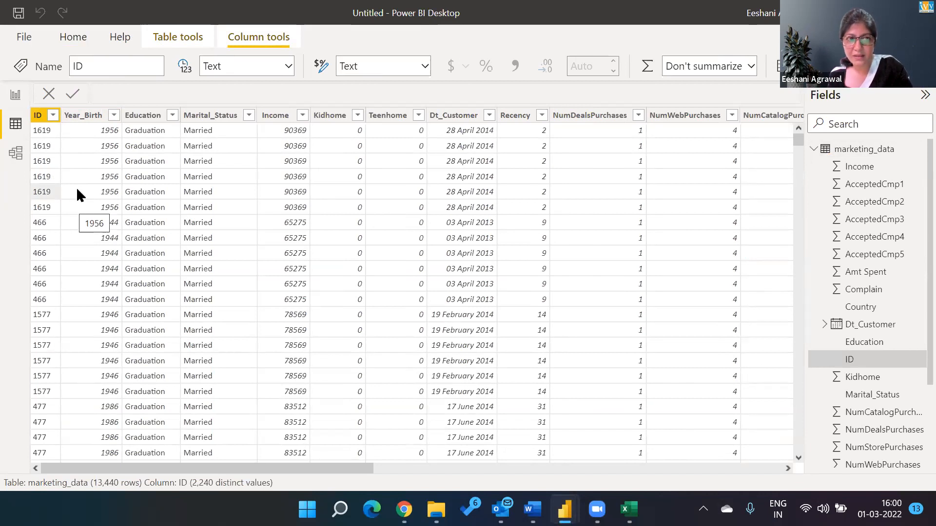
key("Right")
key("Right")
key("Right")
key("Right")
key("Right")
key("Right")
key("Right")
key("Right")
key("Right")
key("Right")
key("Right")
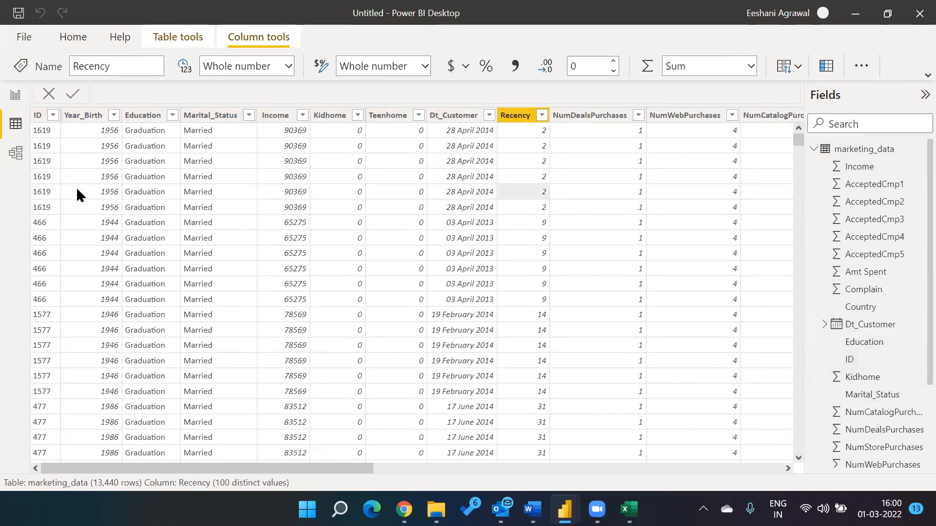
key("Right")
key("Right")
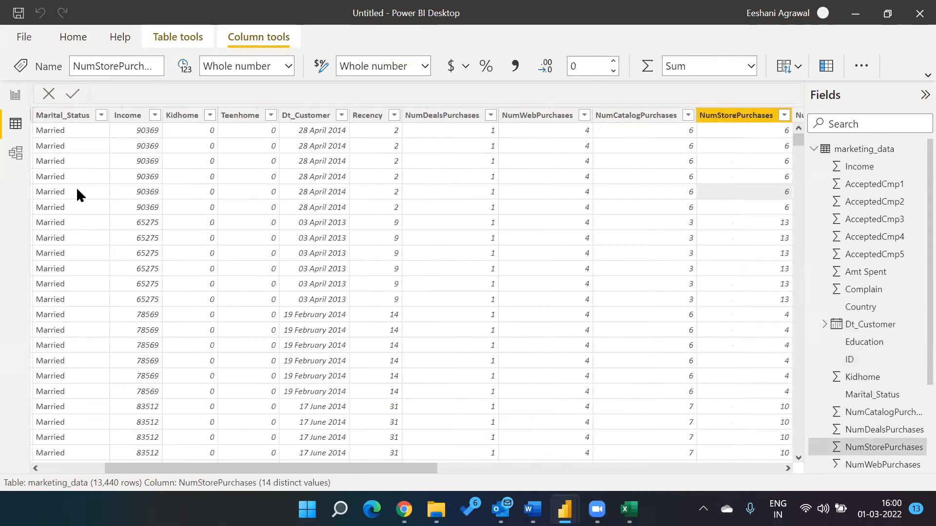
key("Right")
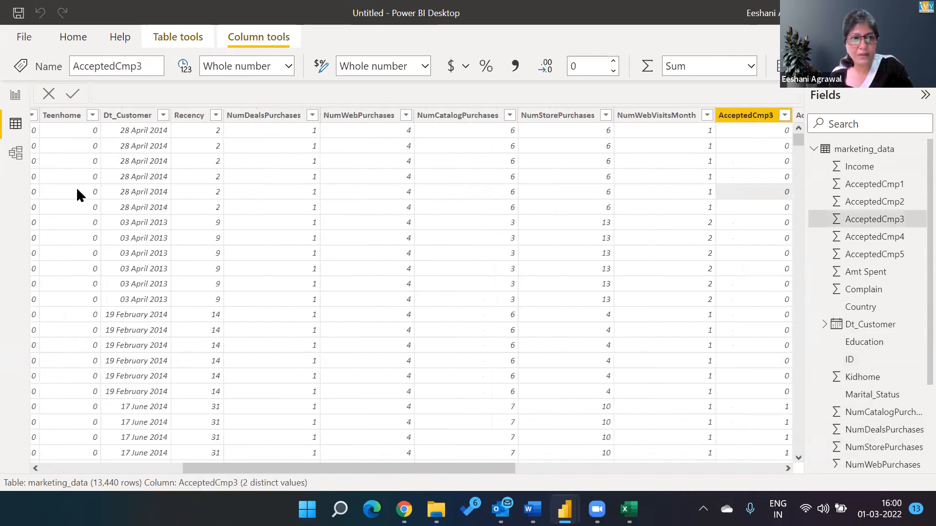
key("Right")
key("Right")
key("Right")
key("Right")
key("Right")
key("Right")
key("Right")
key("Right")
key("Right")
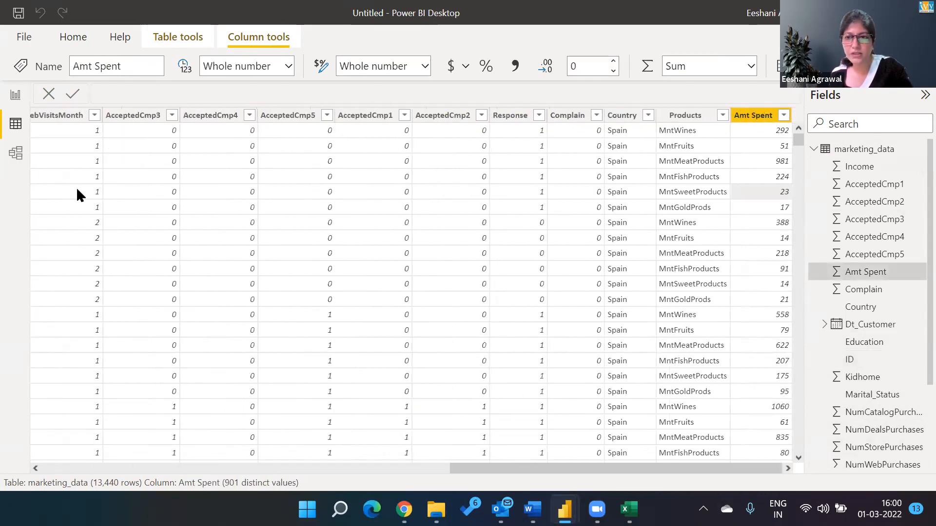
- Examine the first record from Amt Spent back to Income for values repeated across its product rows, and return to the report
key("Up")
key("Up")
key("Up")
key("Up")
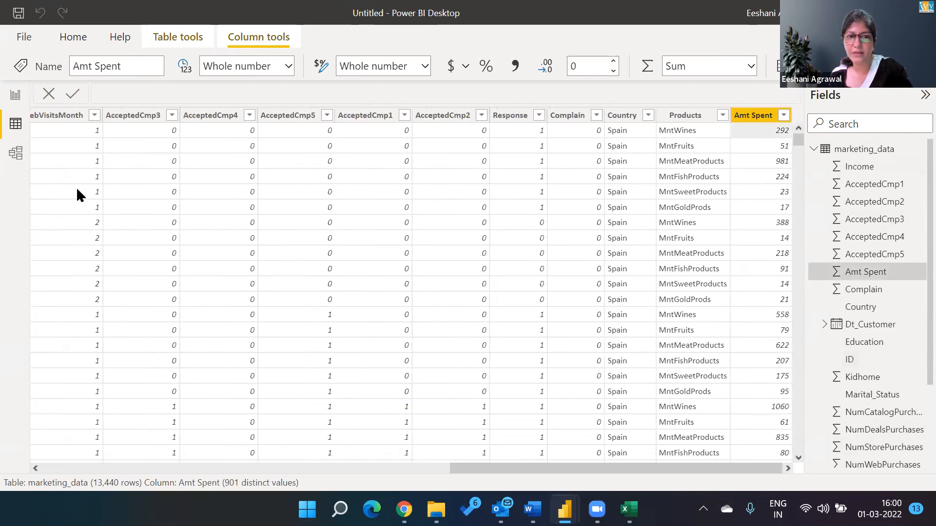
key("Left")
key("Left")
key("Left")
key("Left")
key("Left")
key("Left")
key("Left")
key("Left")
key("Left")
key("Left")
key("Left")
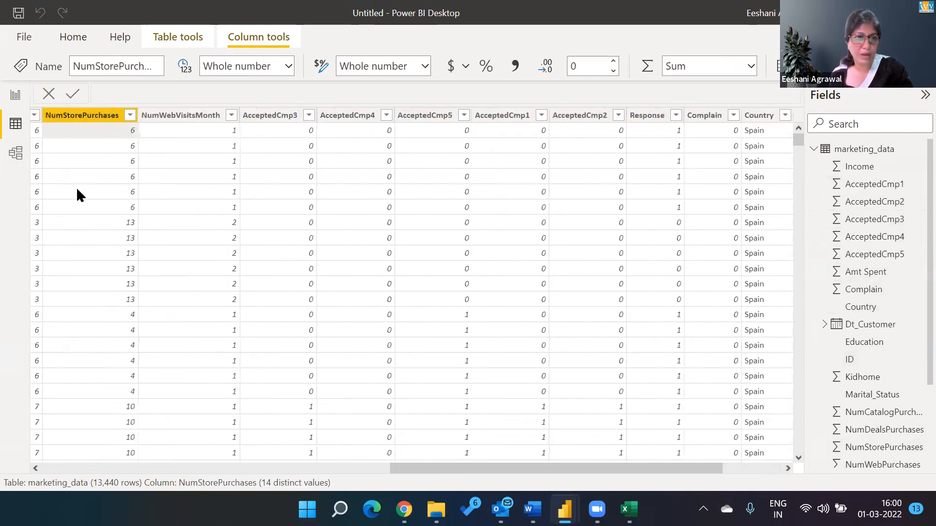
key("Left")
key("Left")
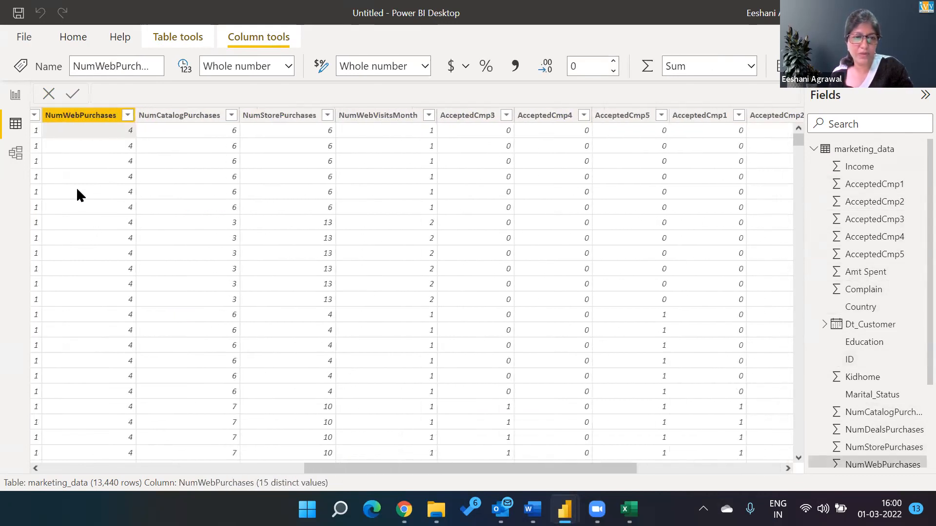
key("Left")
key("Left")
key("Left")
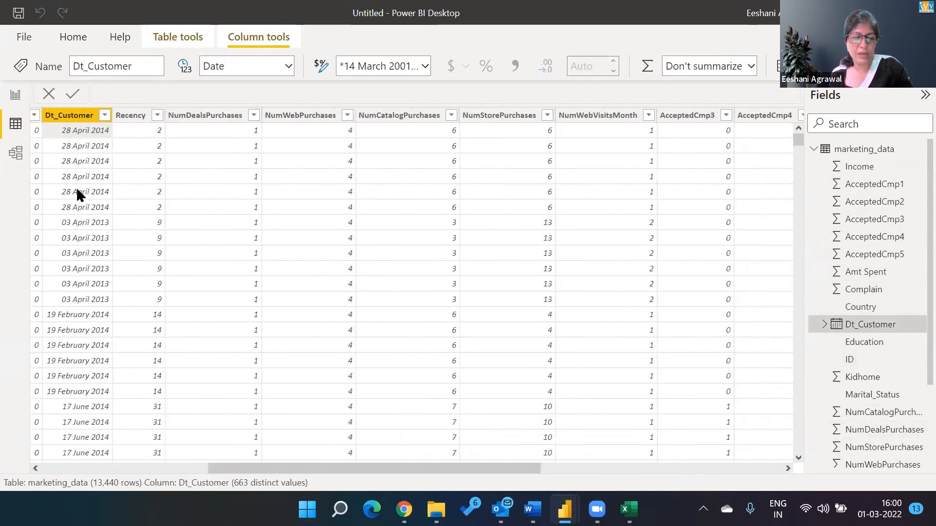
key("Left")
key("Left")
key("Left")
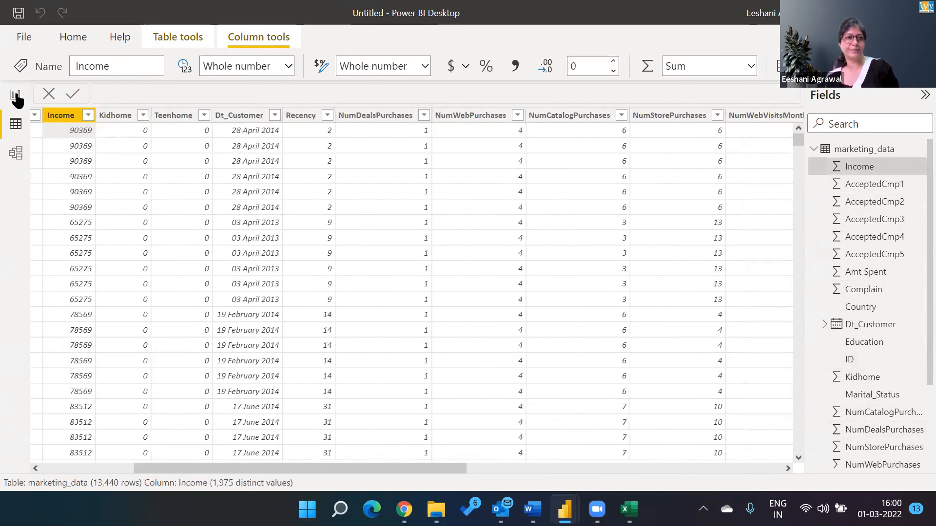
key("Left")
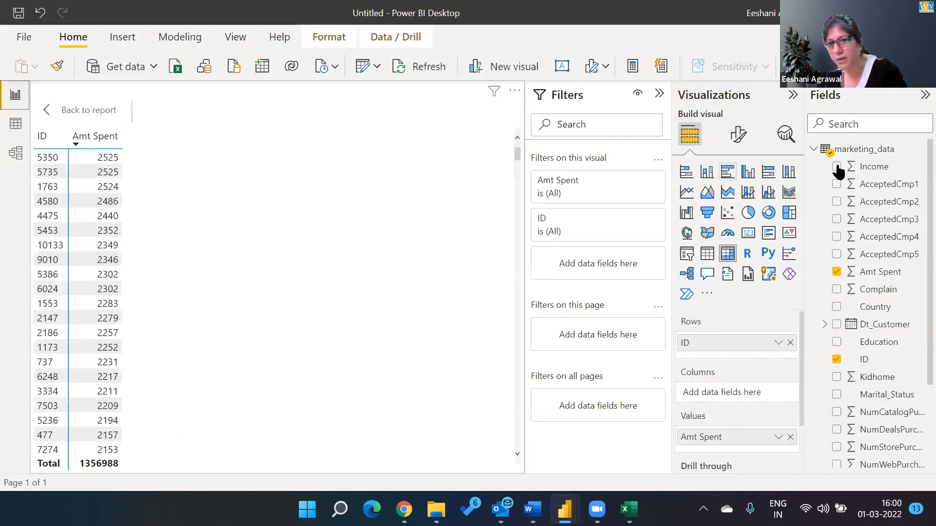
- Add Income to the matrix values after Amt Spent, and switch to the marketing_data workbook in Excel
left_click(836, 167)
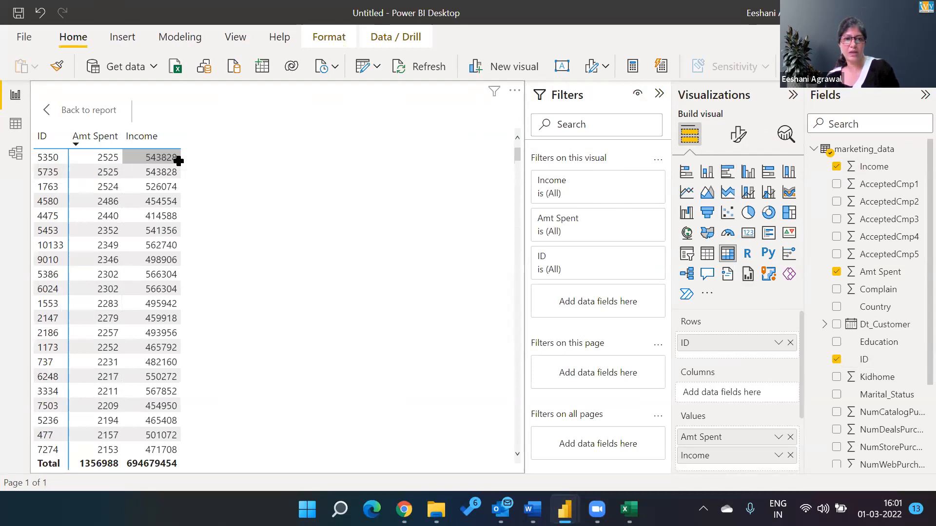
key("alt+Tab")
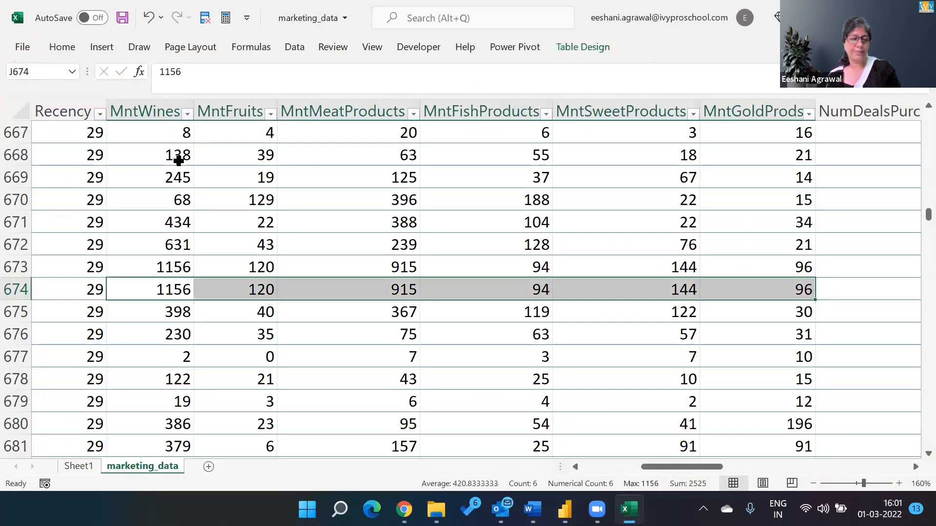
- Examine the Income in row 674 of marketing_data and compare it with the summed Income in the Power BI matrix, returning to Excel
key("Left")
key("Left")
key("Left")
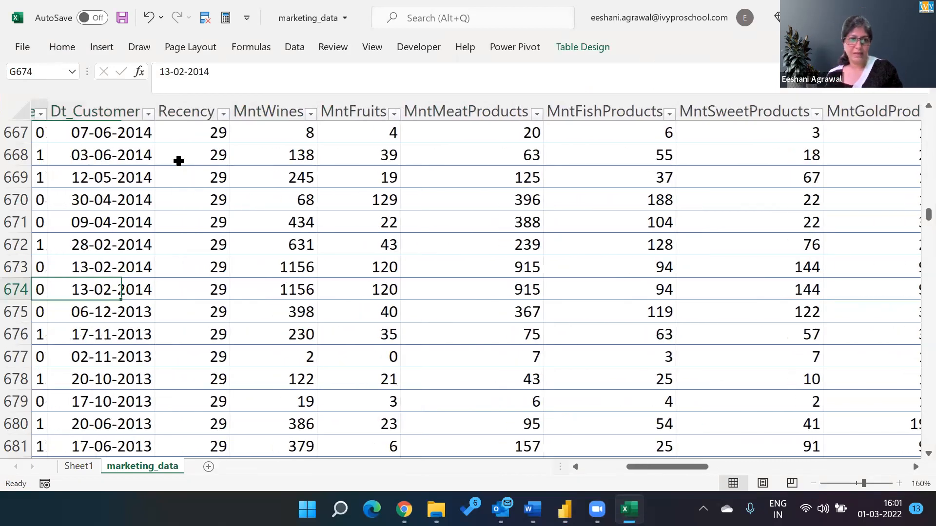
key("Left")
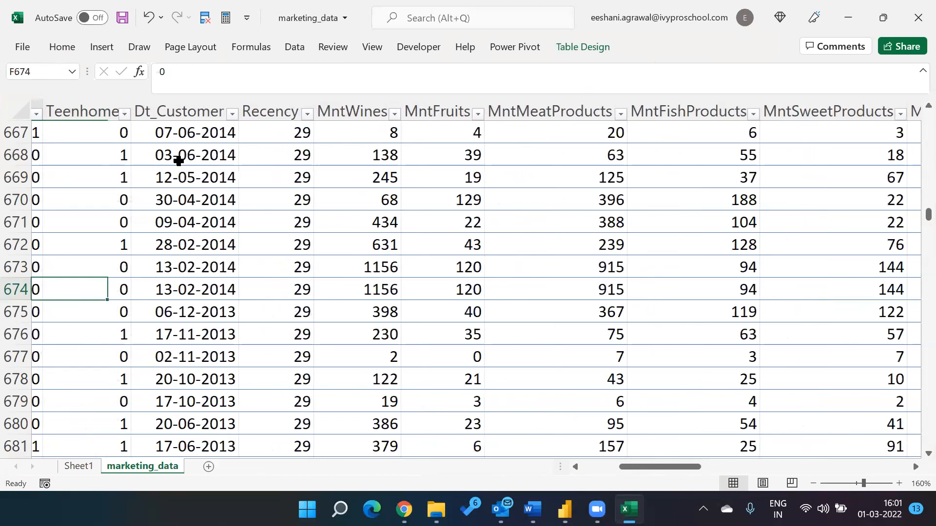
key("Left")
key("Left")
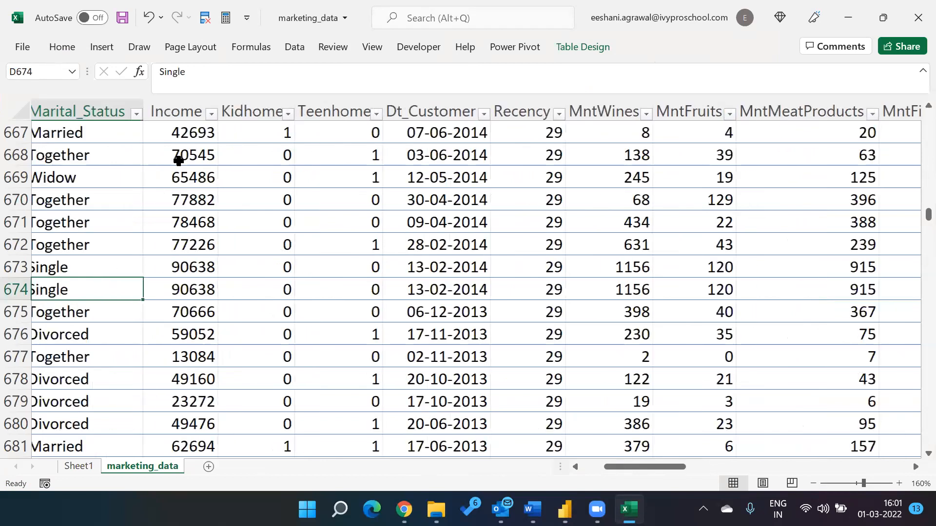
key("Left")
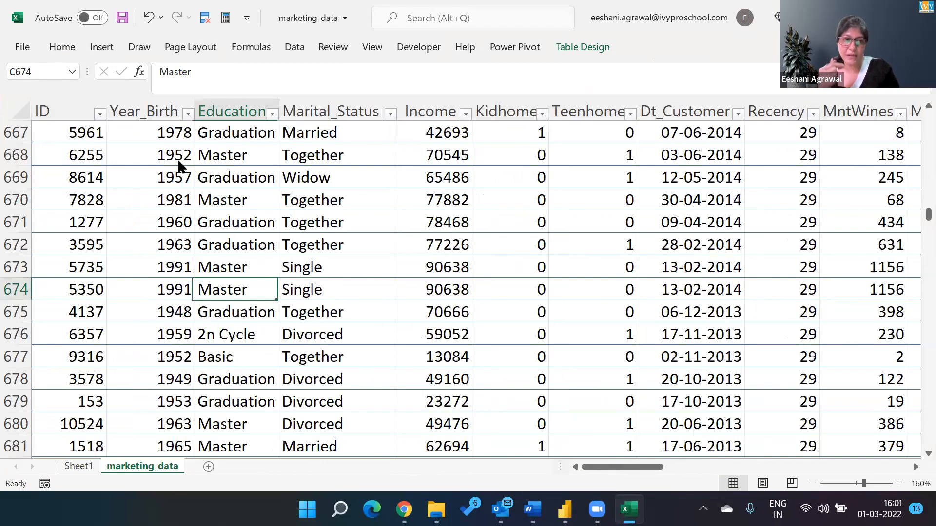
key("Right")
key("Right")
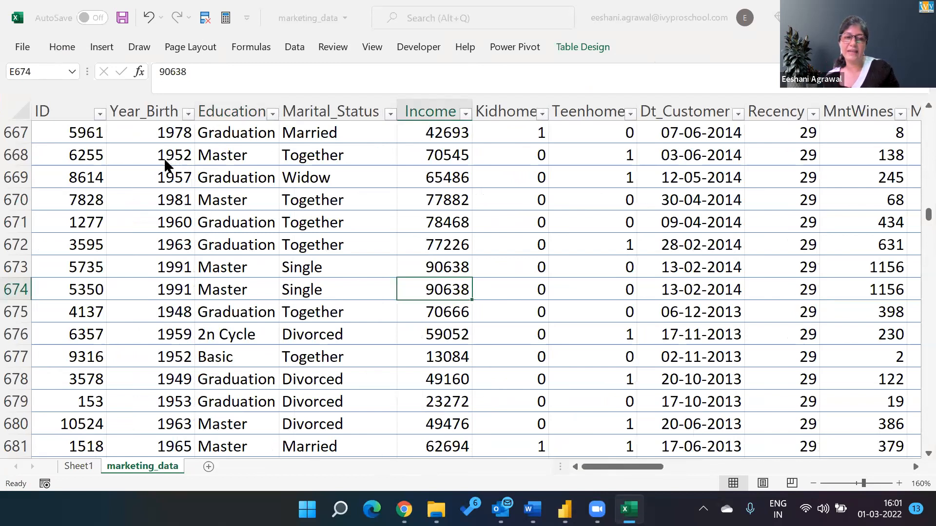
key("alt+Tab")
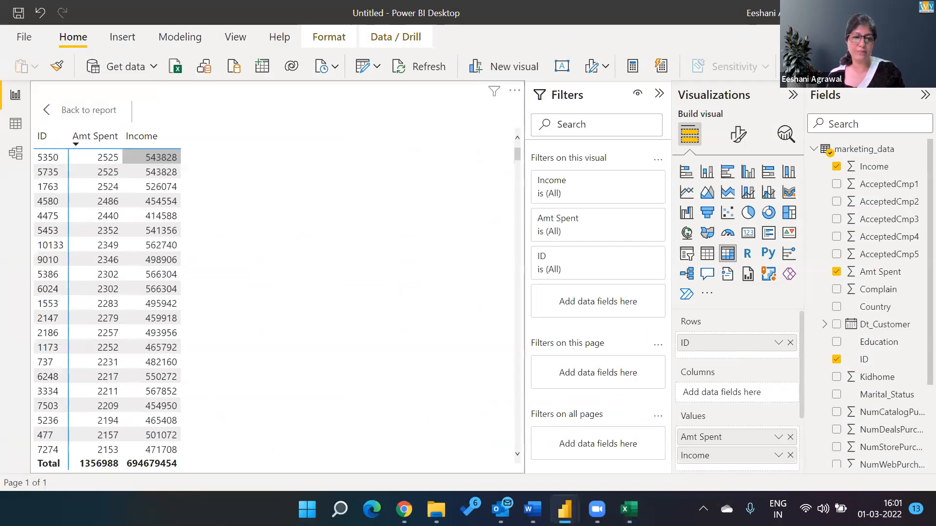
key("alt+Tab")
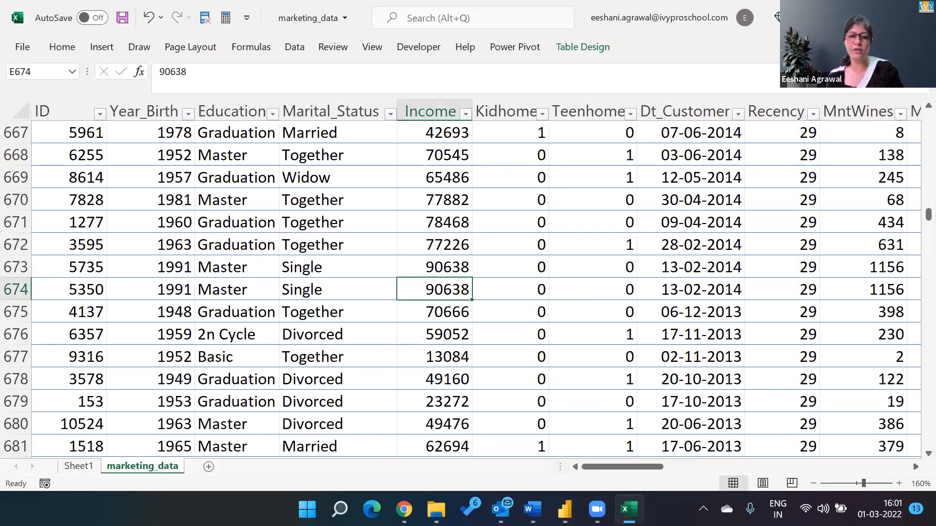
- Open Calculator and multiply the Income value 90638 by 5
left_click(340, 509)
type("a")
key("BackSpace")
type("al")
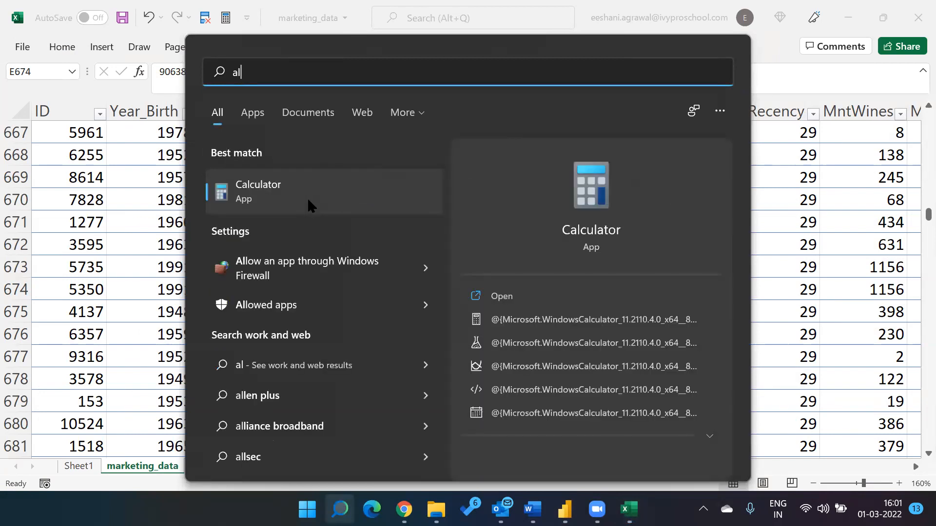
left_click(307, 197)
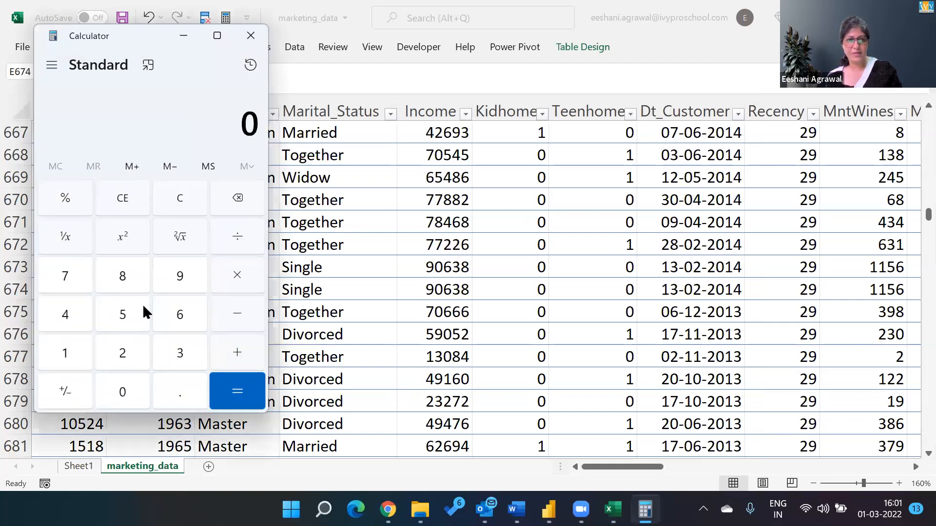
type("9063")
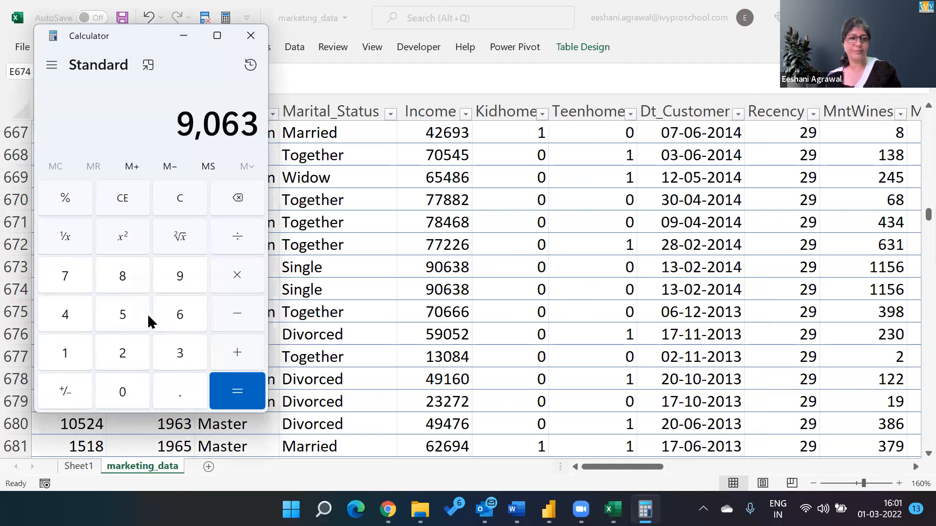
type("8*")
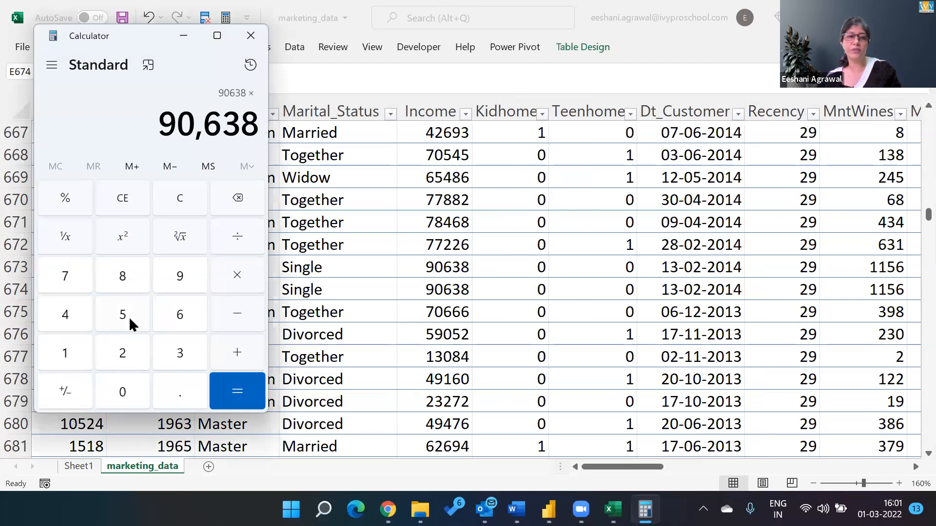
left_click(128, 317)
left_click(238, 385)
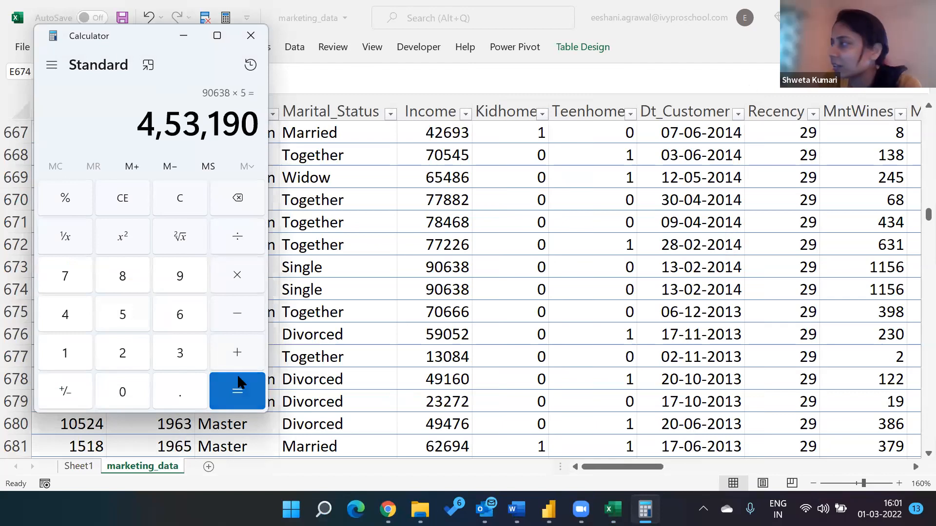
- Divide the product back by 5, multiply 90638 by 6 instead, and return to the Excel workbook
type("/5")
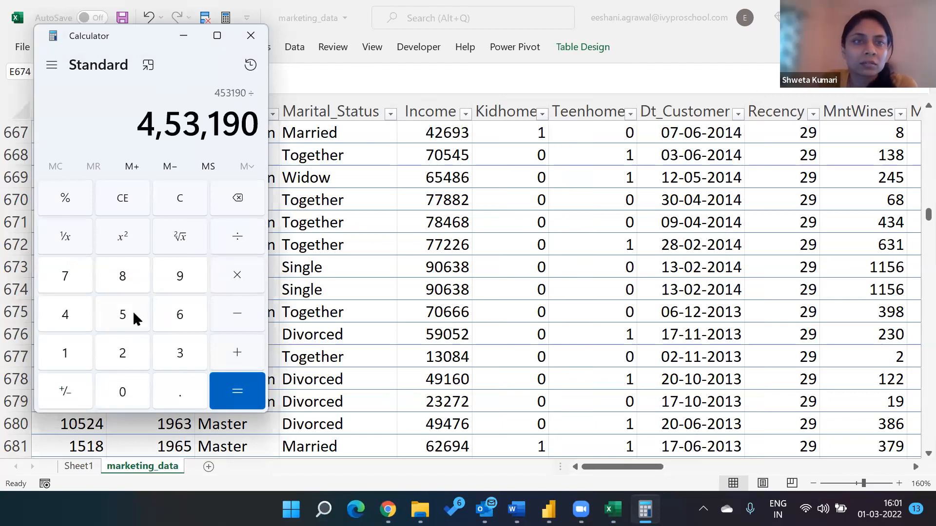
key("Return")
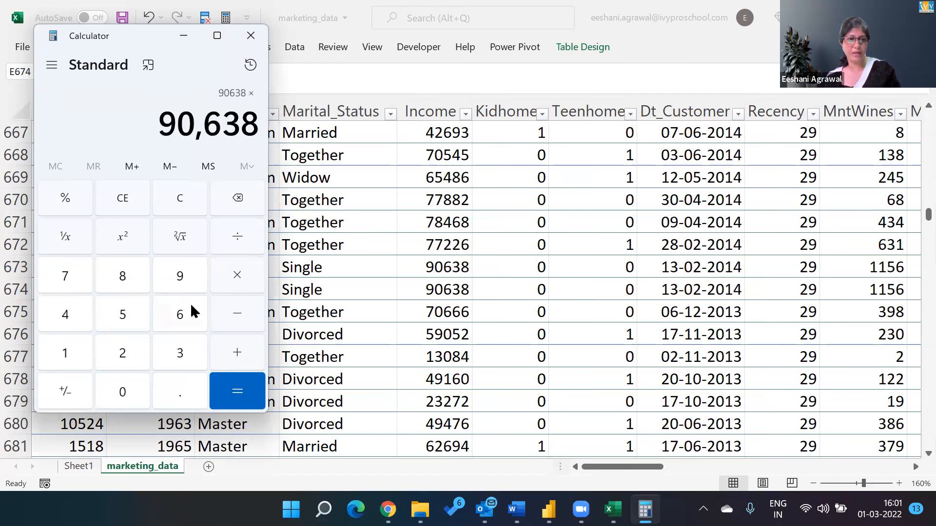
type("*6")
left_click(239, 385)
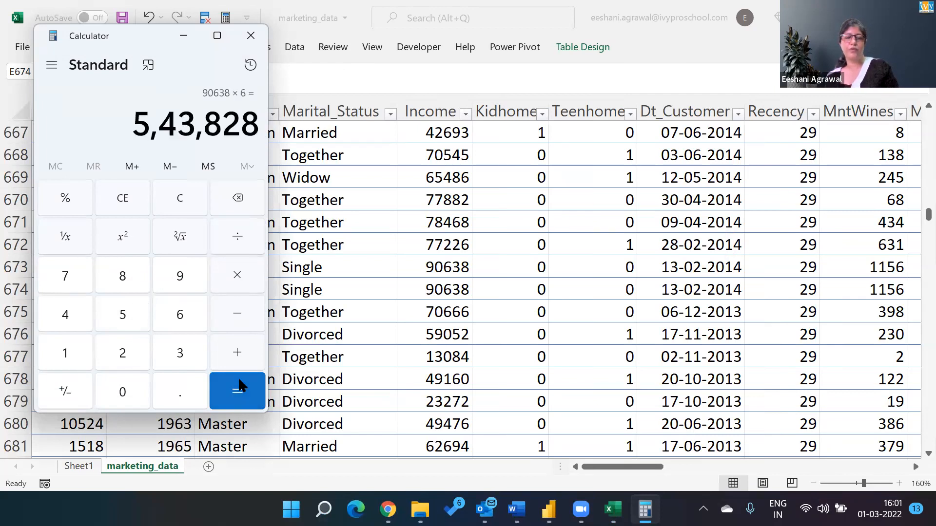
key("alt+Tab")
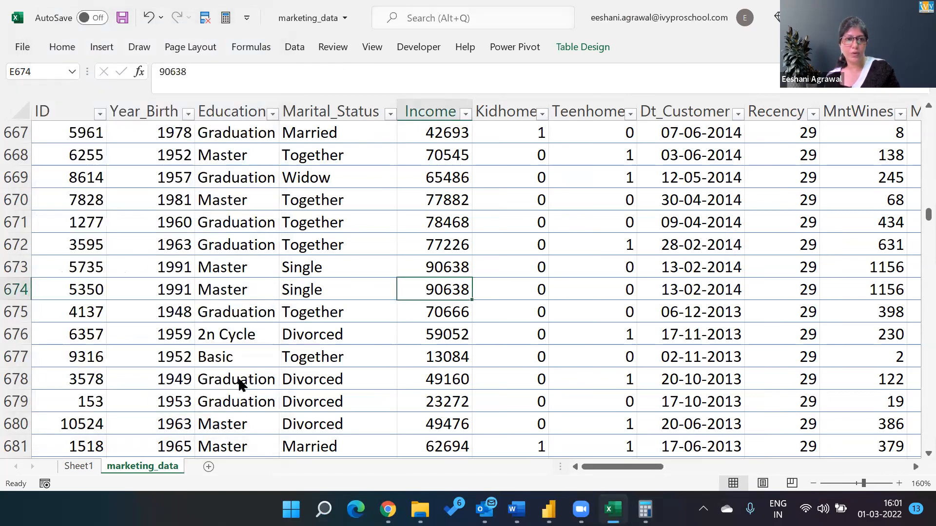
- Switch to Power BI Desktop, set the matrix's Income aggregation to Average, and leave focus mode
key("alt+Tab")
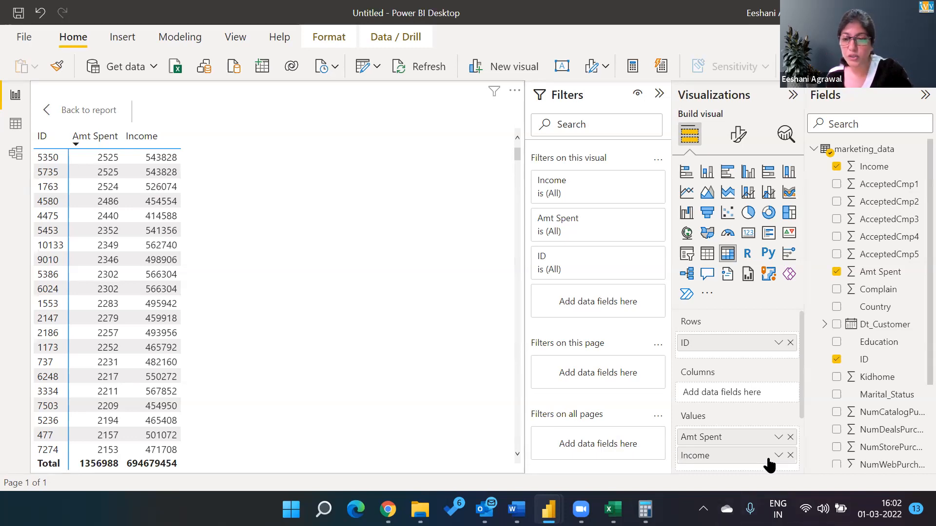
left_click(778, 456)
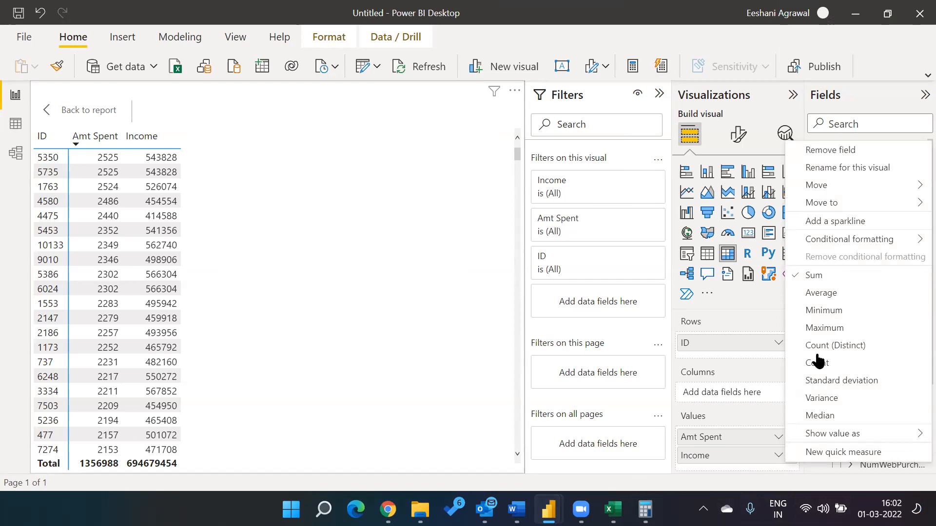
left_click(825, 293)
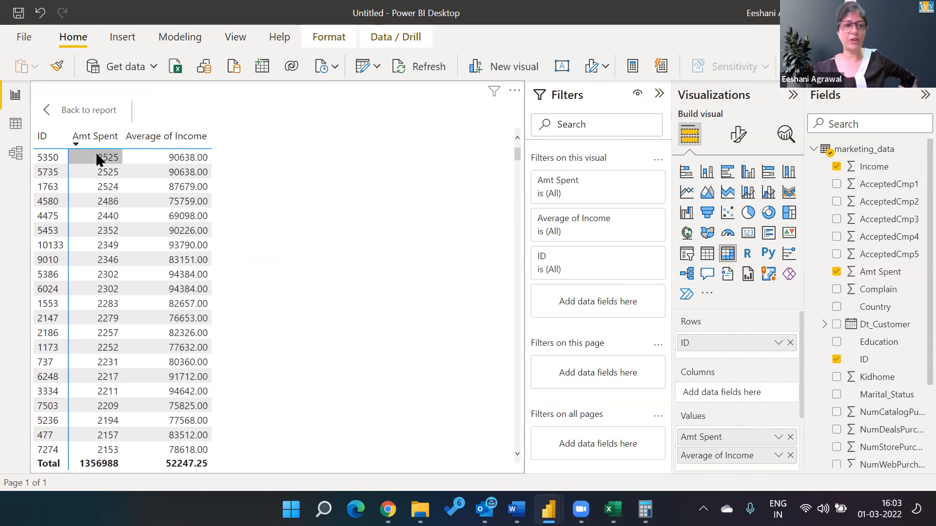
left_click(83, 111)
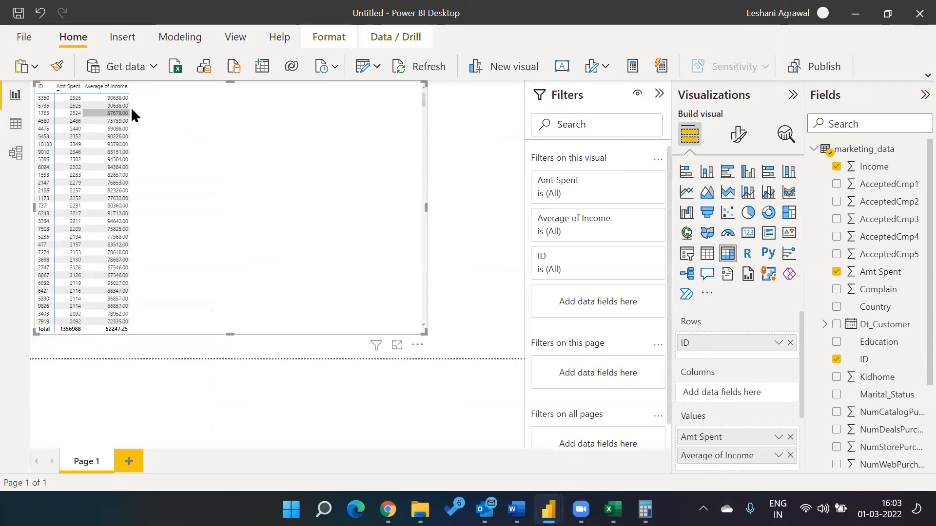
- Open Power Query Editor and delete the Renamed Columns and Unpivoted Columns steps from the marketing_data query
left_click(362, 67)
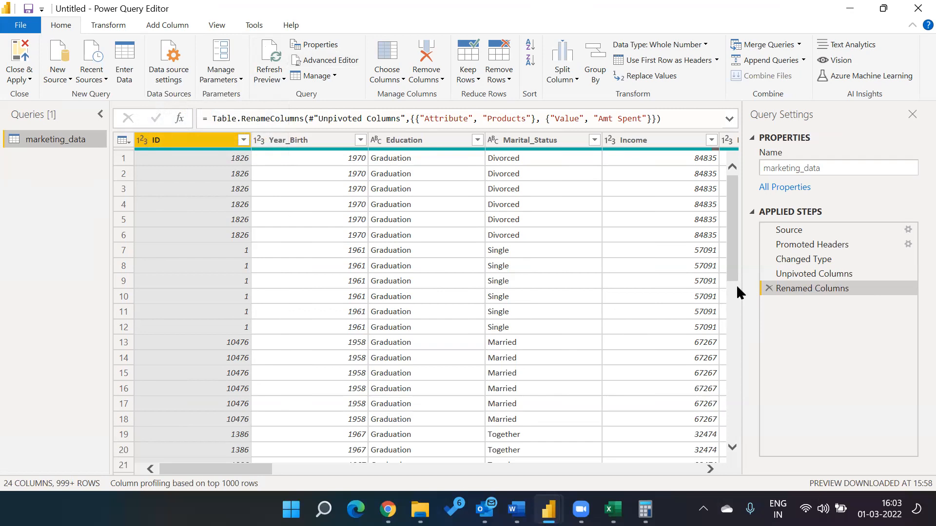
left_click(769, 292)
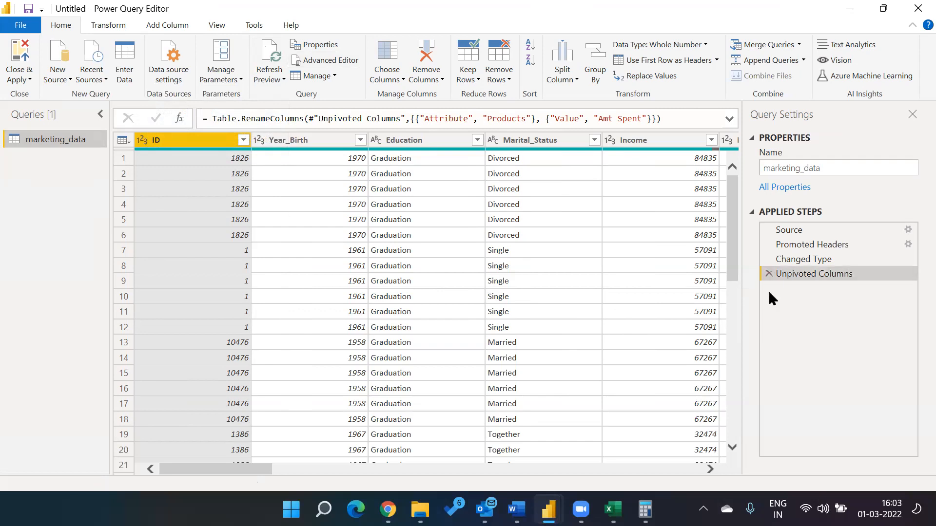
left_click(770, 276)
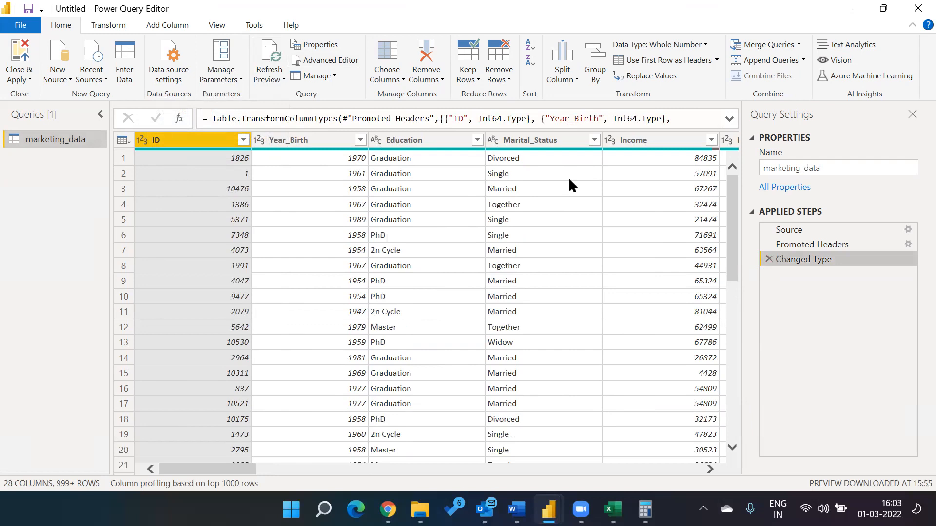
- Unpivot the six product spending columns from MntWines through MntGoldProds in the marketing_data query
key("Right")
key("Right")
key("Right")
key("Right")
key("Right")
key("Right")
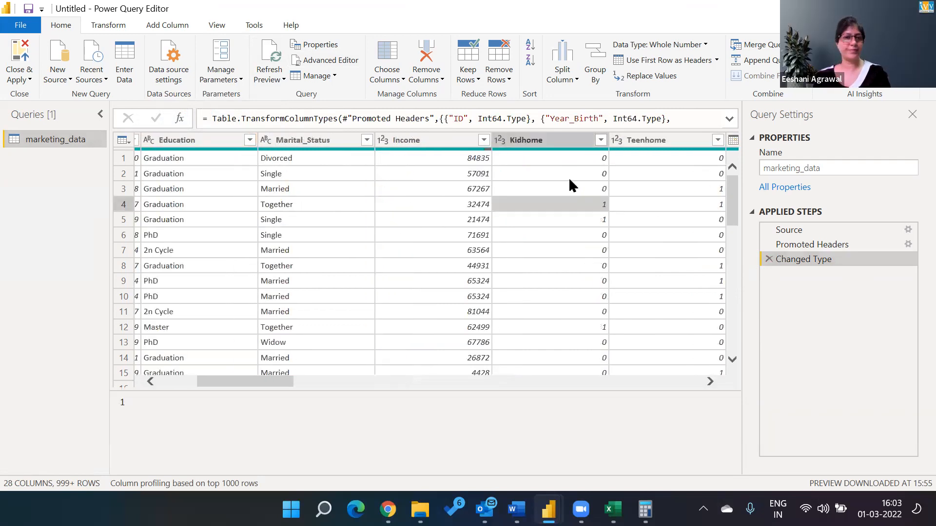
key("Right")
key("Right")
key("Right")
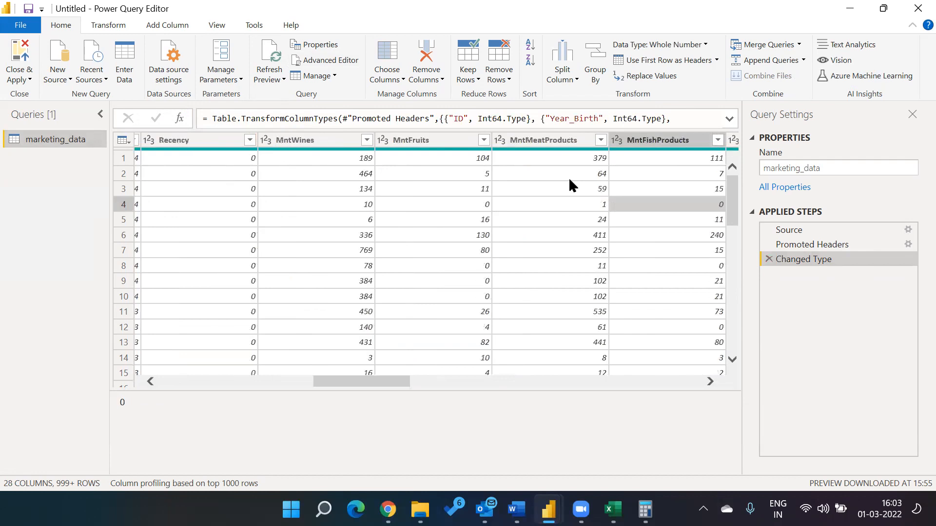
left_click(325, 139)
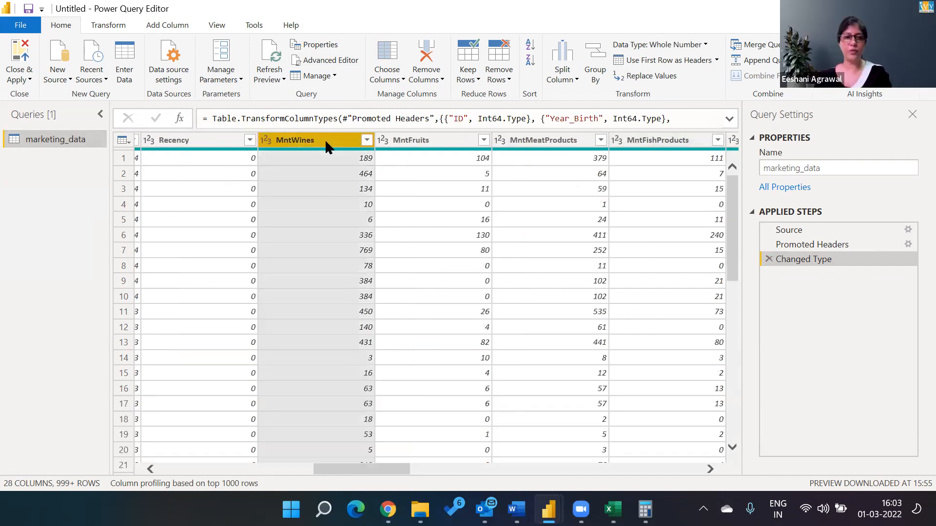
left_click(710, 469)
left_click_drag(711, 469, 710, 469)
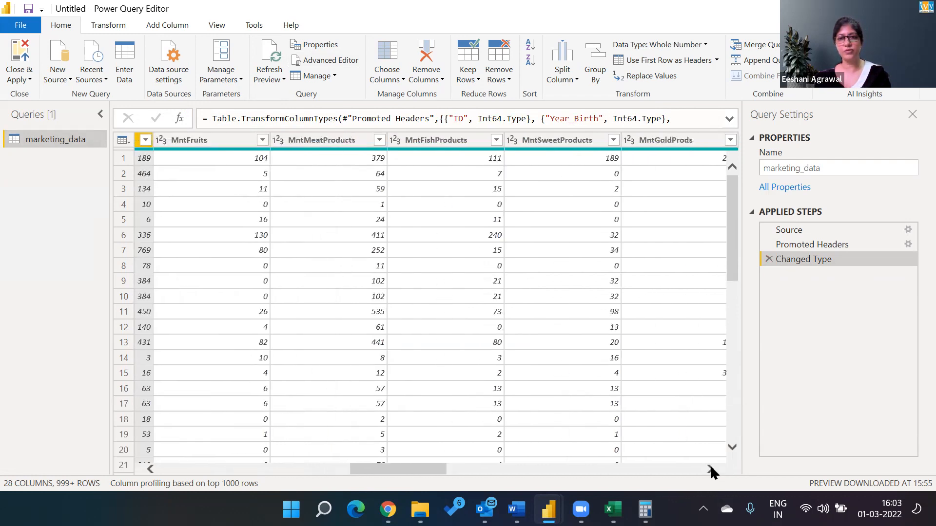
left_click(653, 141, "shift")
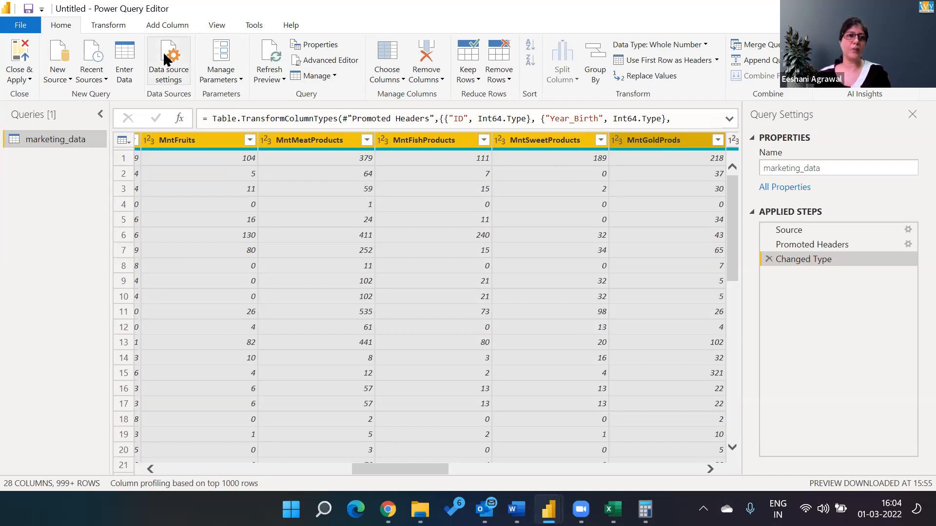
left_click(121, 25)
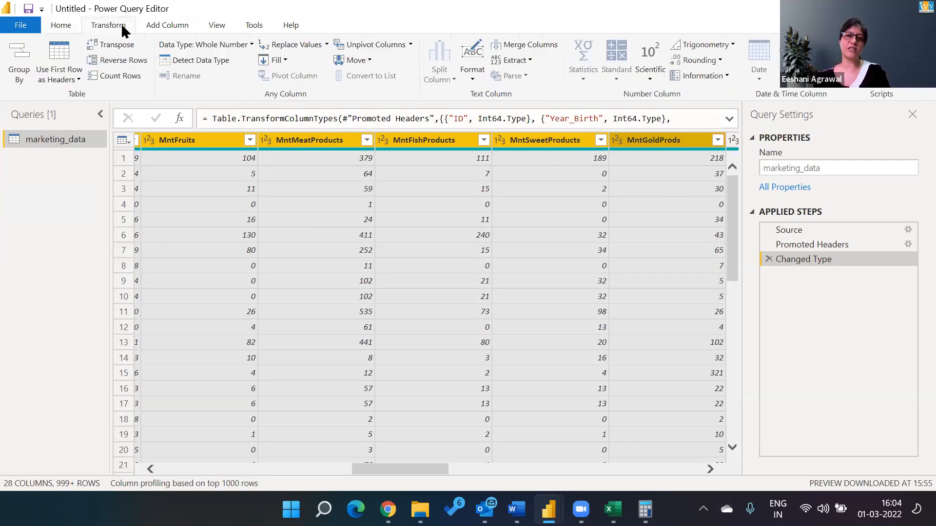
left_click(360, 47)
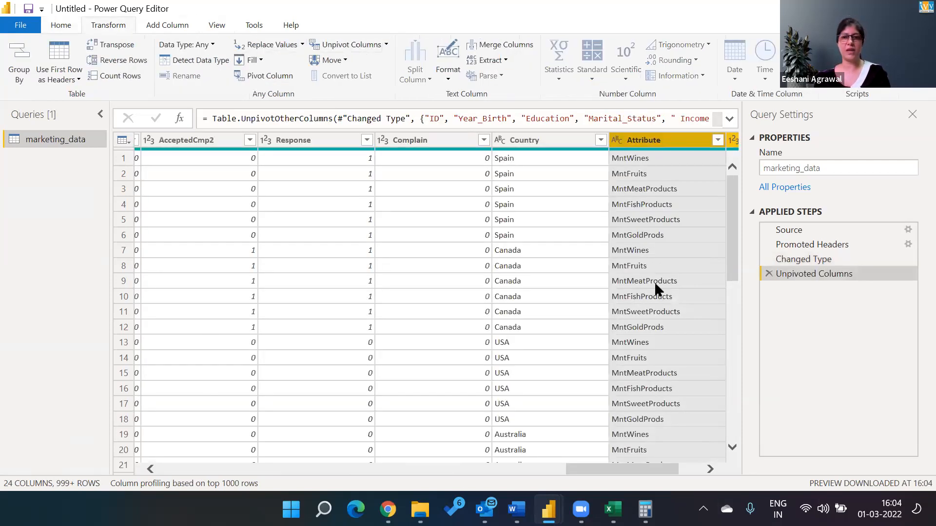
- Rename the unpivoted Attribute column as Product
double_click(658, 138)
type("Pro")
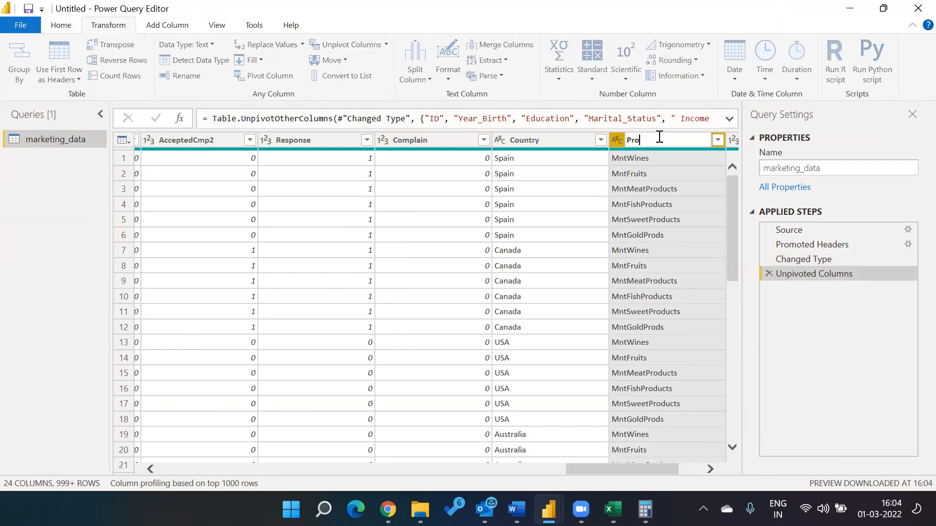
type("duct")
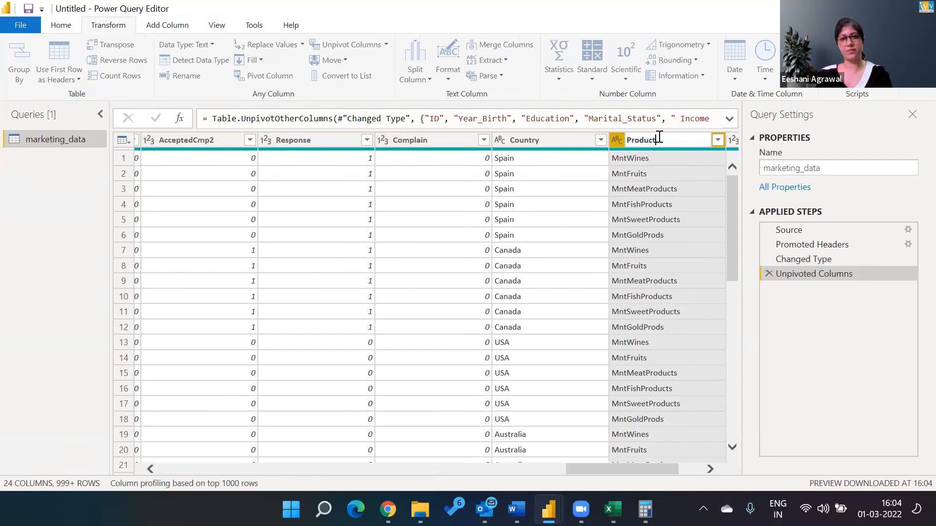
key("Return")
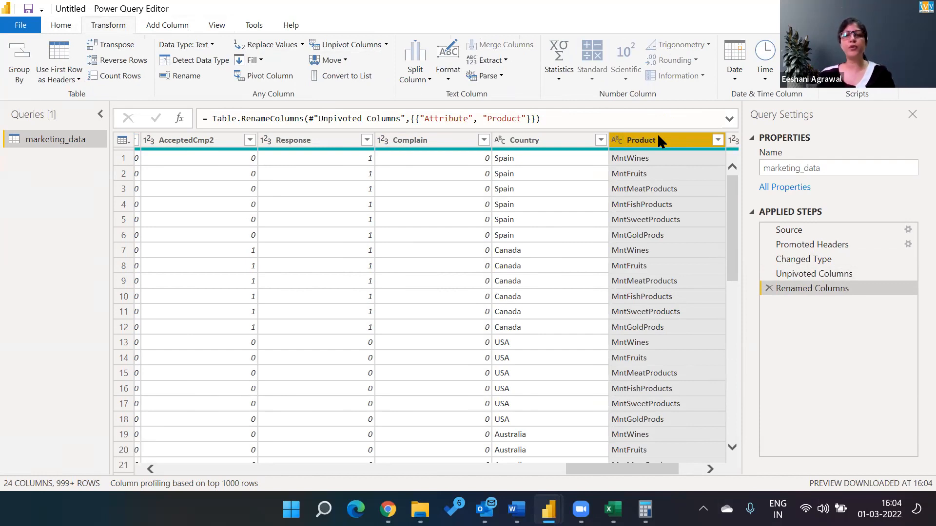
scroll(658, 140, "right", 2)
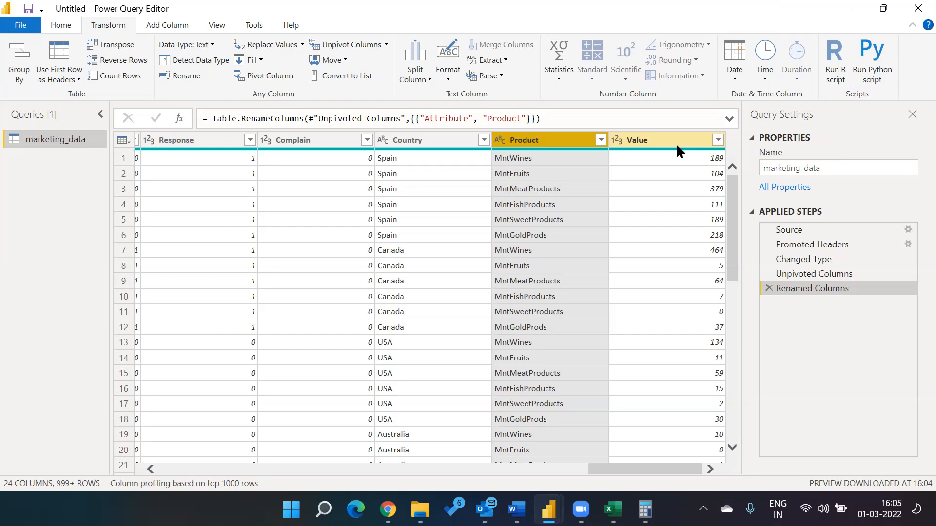
- Switch to the marketing_data workbook in Excel and go to the PivotTable on Sheet1
key("super+Tab")
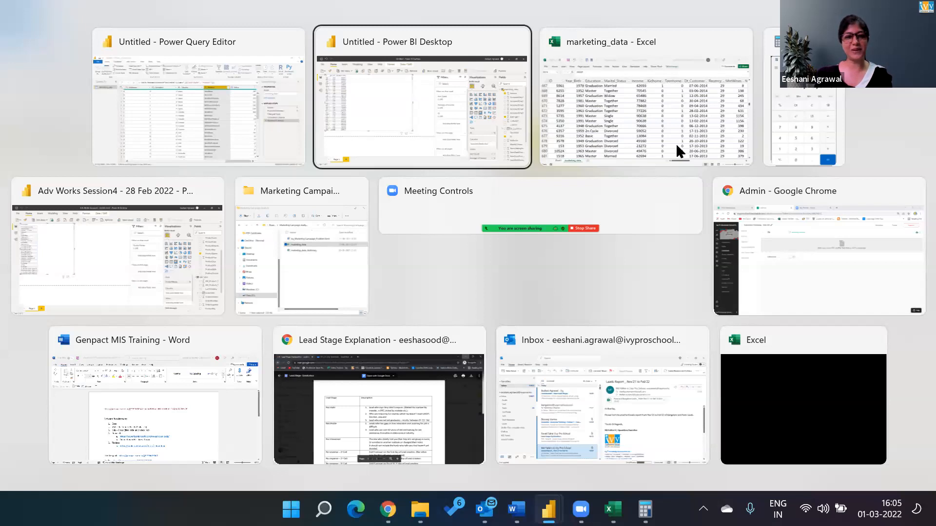
key("Right")
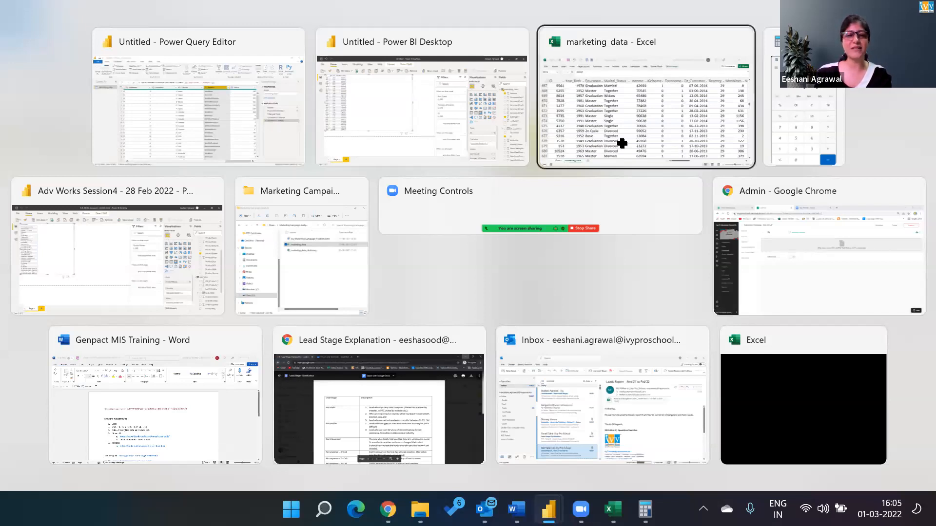
key("Return")
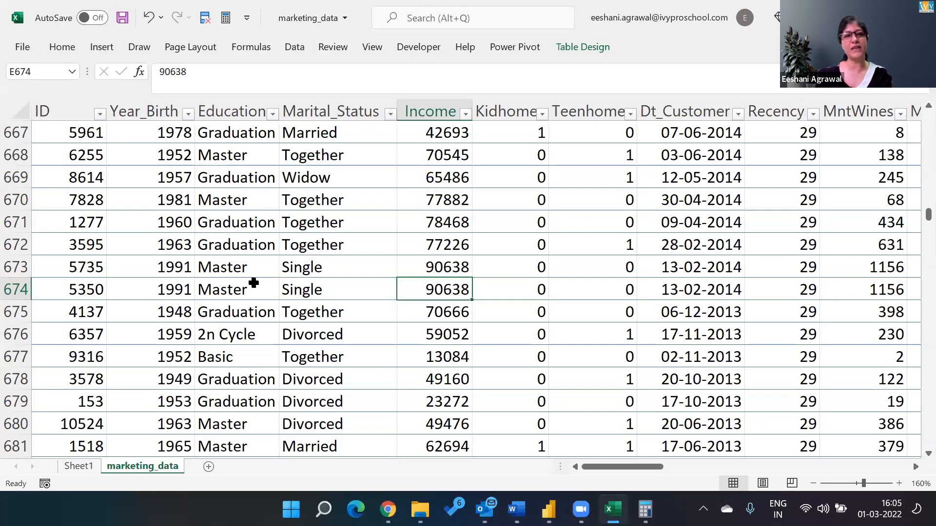
key("ctrl+Page_Up")
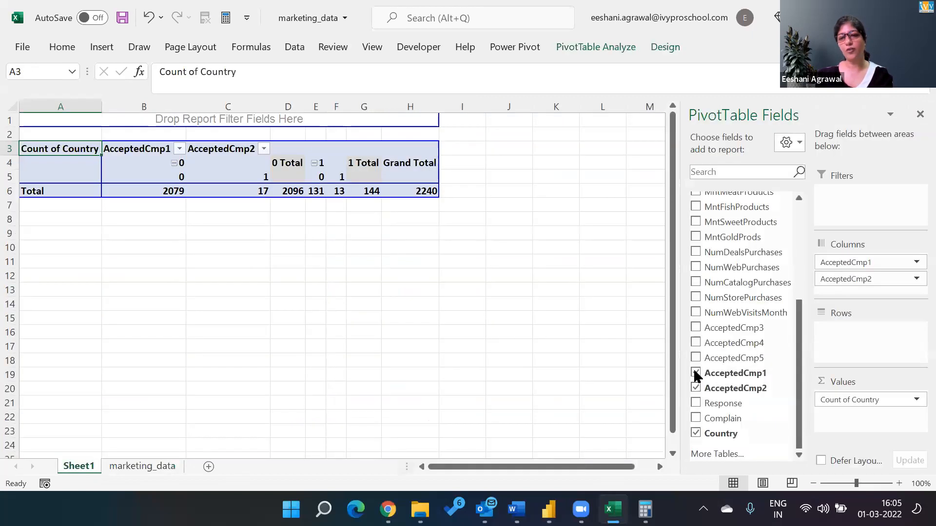
- Remove AcceptedCmp1, AcceptedCmp2 and Country from the PivotTable and place ID in its rows
left_click(696, 380)
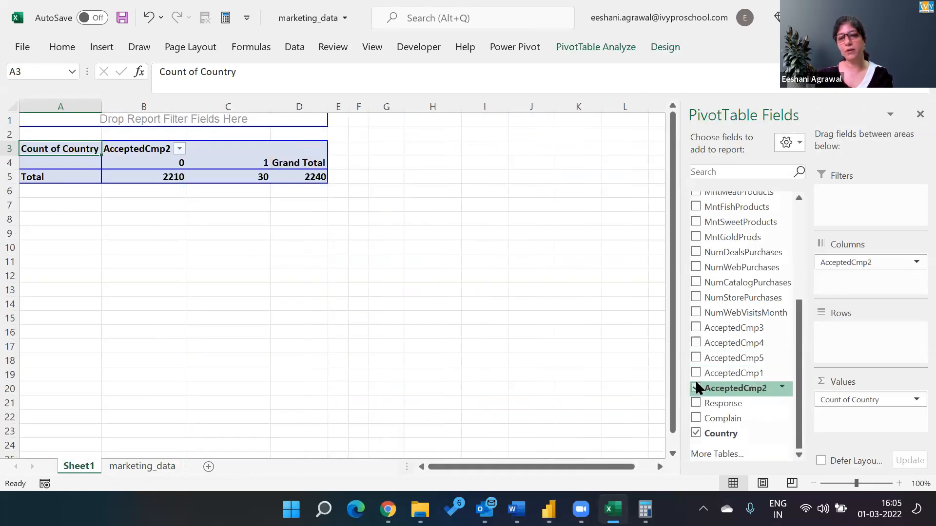
left_click(695, 433)
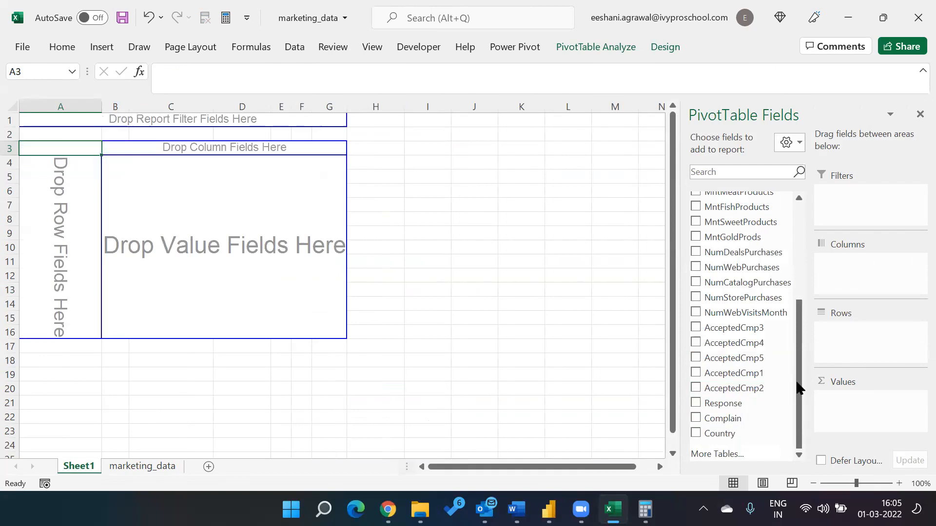
left_click_drag(799, 386, 800, 283)
left_click_drag(712, 199, 855, 332)
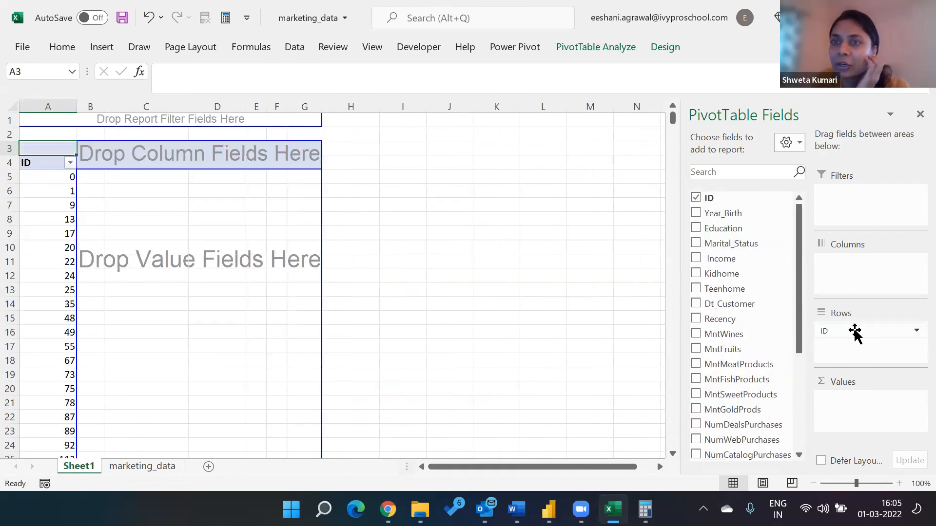
- Display the PivotTable's Insert Calculated Field dialog and dismiss it without adding a field
left_click(604, 45)
left_click(652, 72)
left_click(633, 90)
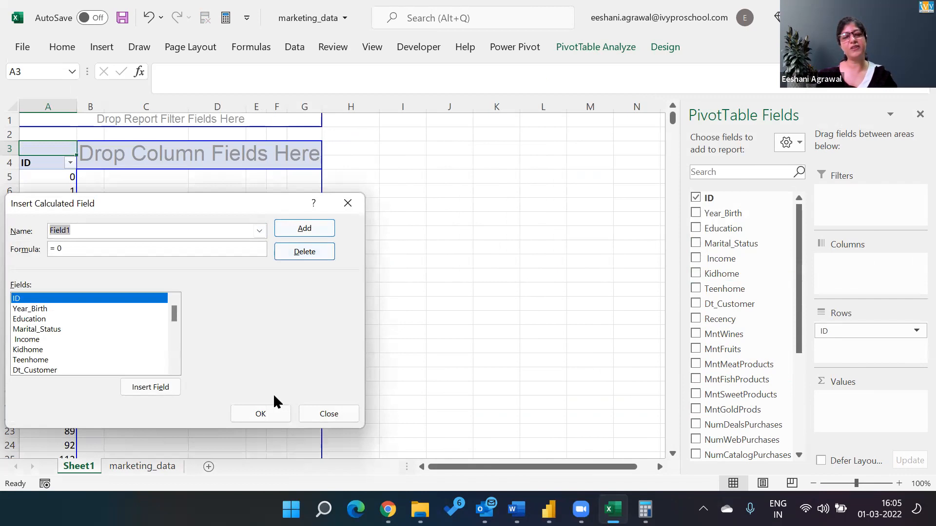
key("Escape")
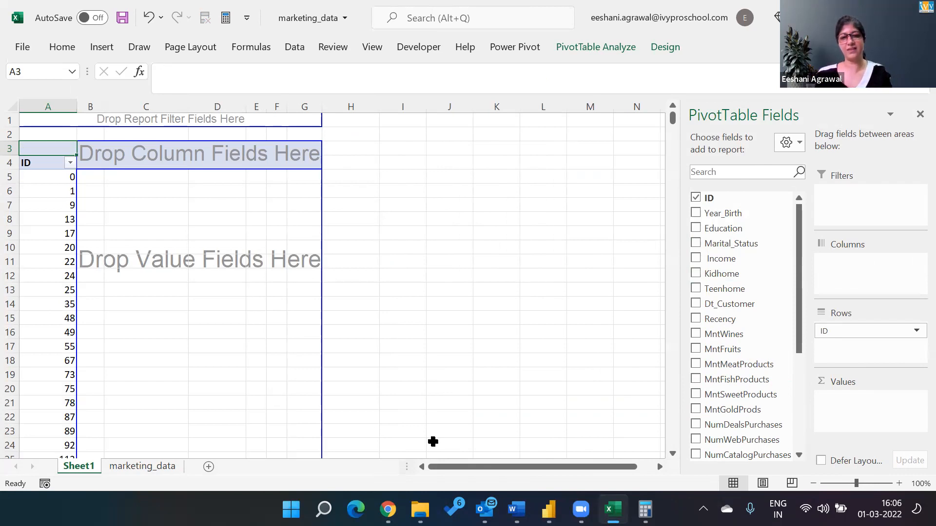
- Close the Calculator and the marketing_data workbook in Excel
left_click(645, 509)
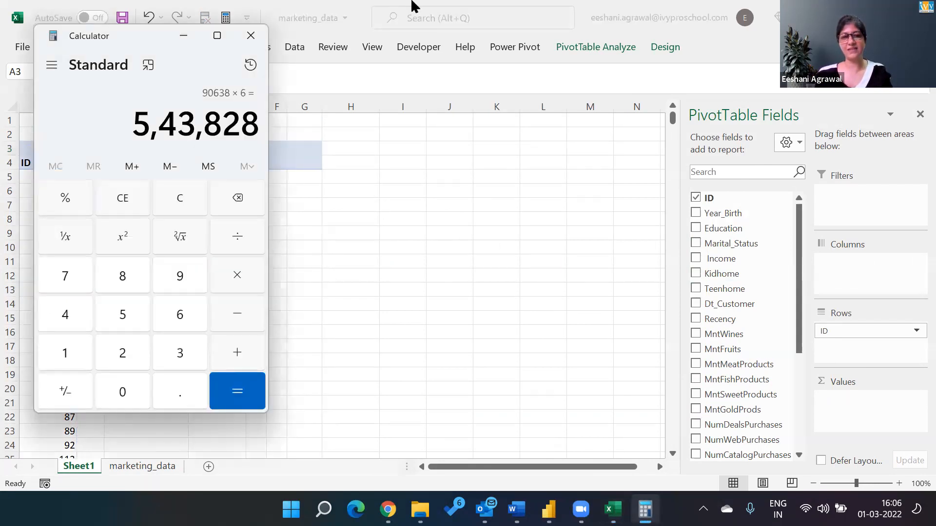
left_click(251, 35)
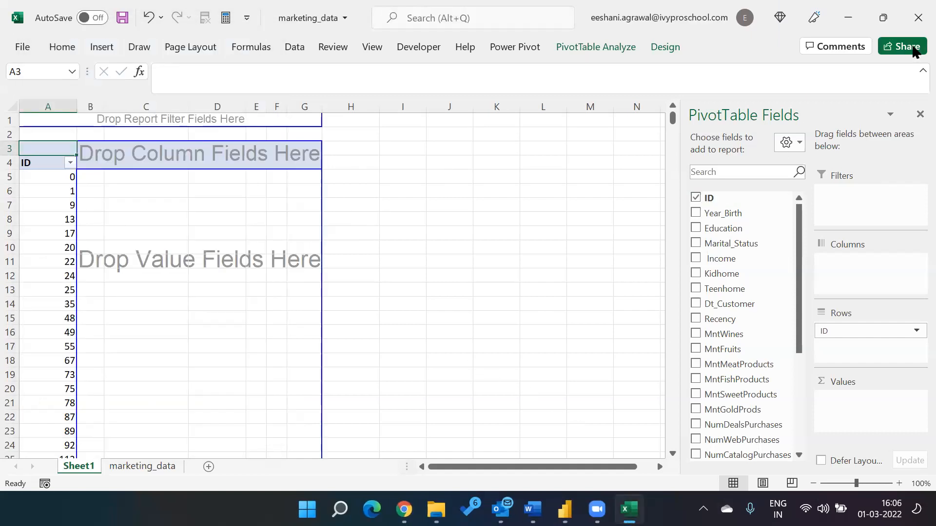
left_click(917, 17)
left_click(493, 287)
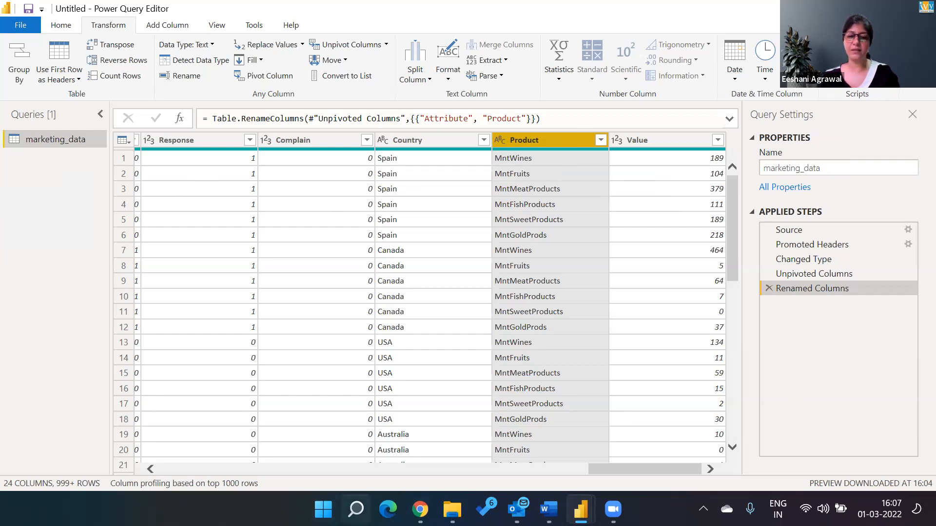
- Search the computer for Excel and start it with a new blank workbook
left_click(356, 510)
type("excel")
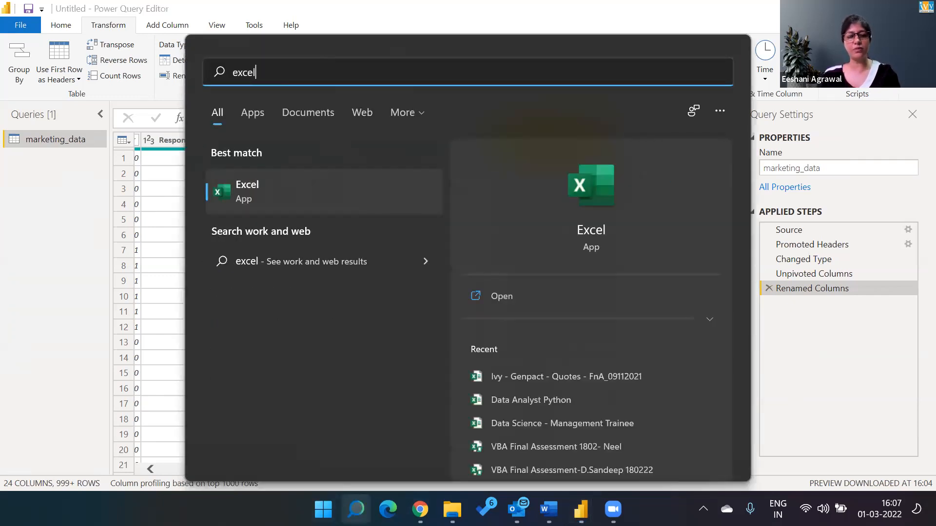
left_click(323, 185)
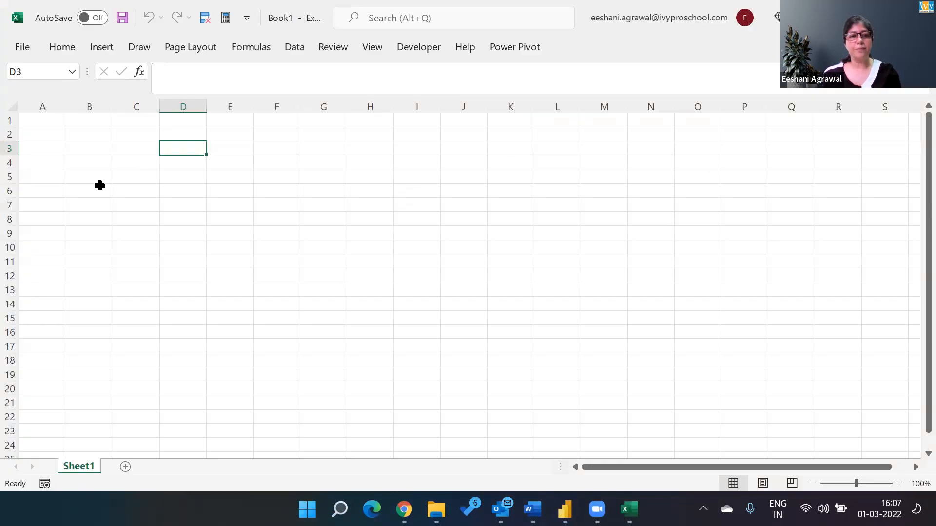
- Zoom the worksheet to 170% and enter Zomato in cell B6
left_click(98, 189)
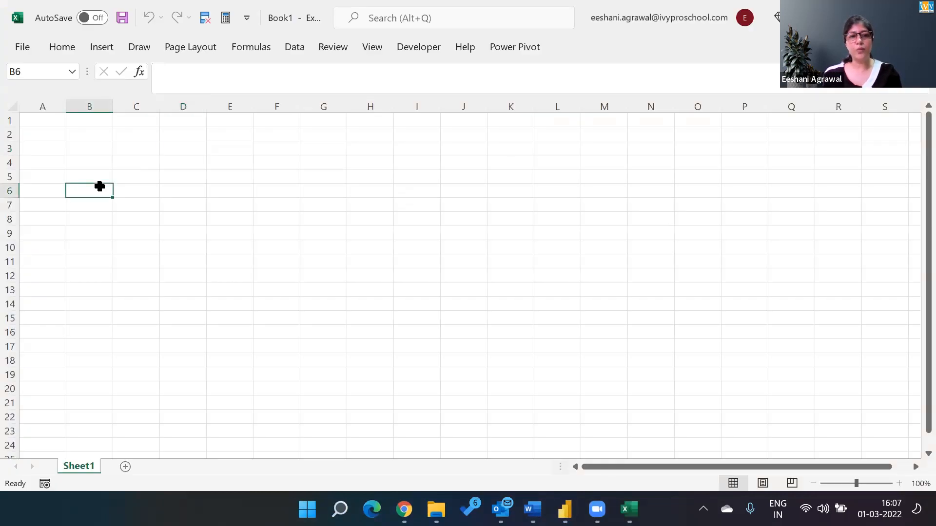
left_click(899, 484)
left_click(898, 483)
left_click(899, 483)
left_click(899, 484)
left_click(898, 484)
left_click(899, 484)
left_click(899, 484)
type("Zomato")
key("Return")
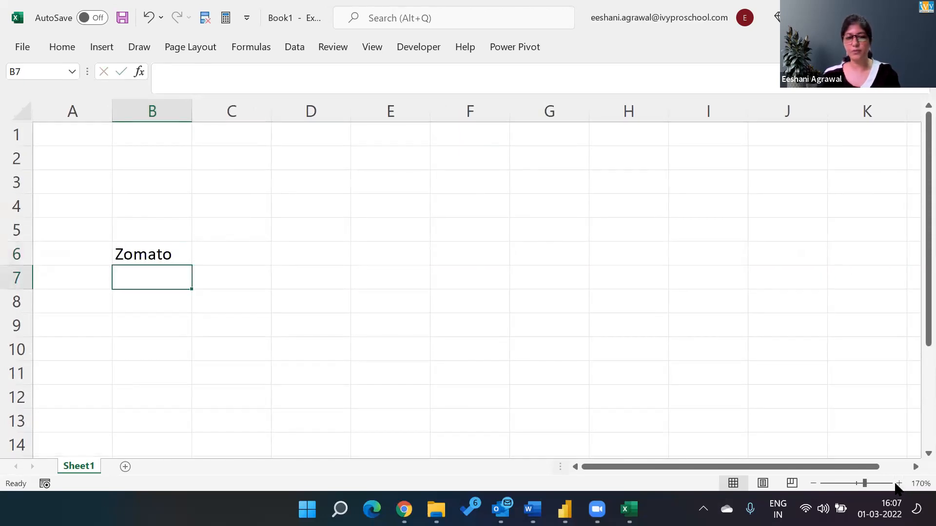
- Enter R1 in cell B8 and the list c1,c2,c3 in cell C8
key("Return")
type("R1")
key("Tab")
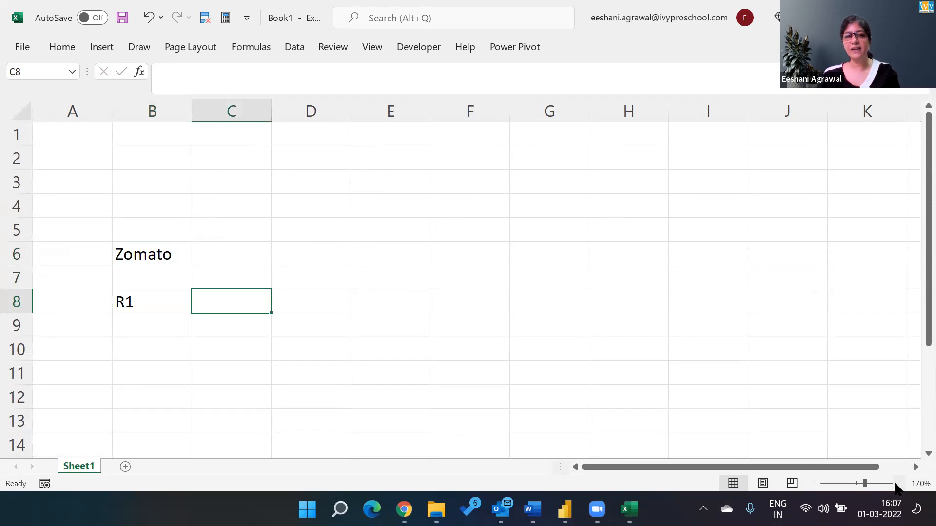
key("F2")
type("c1,c2,c3")
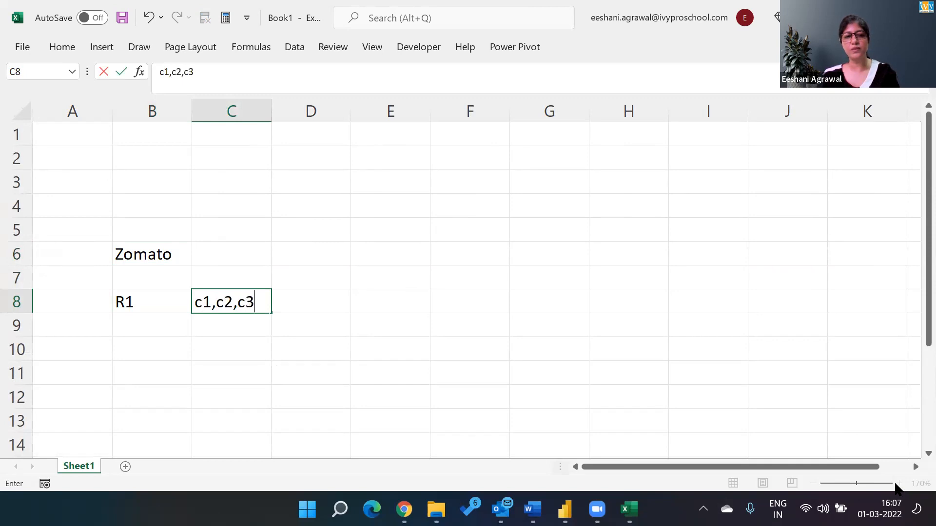
key("Return")
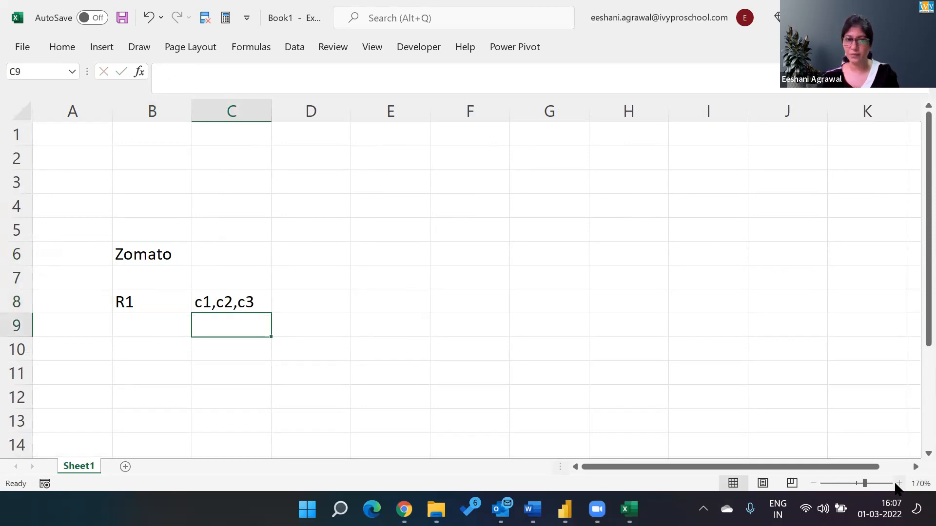
key("Up")
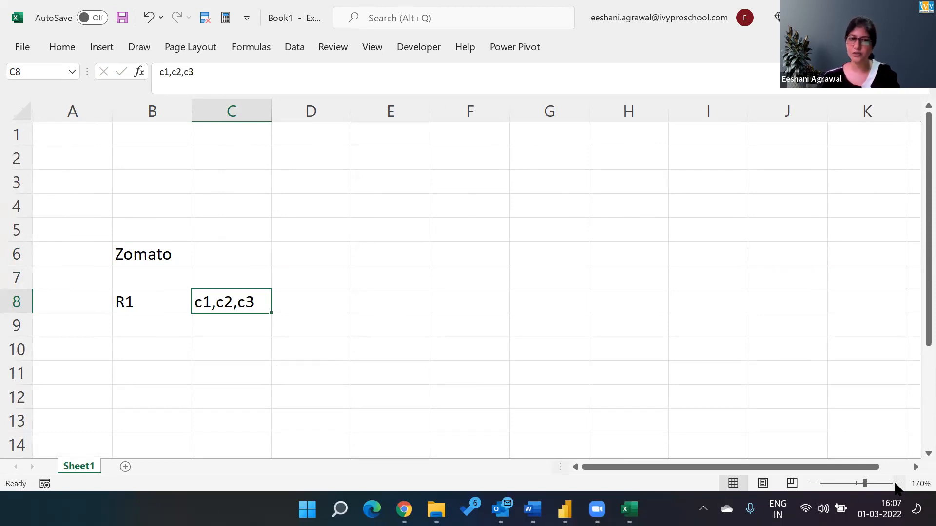
key("shift+Right")
key("shift+Right")
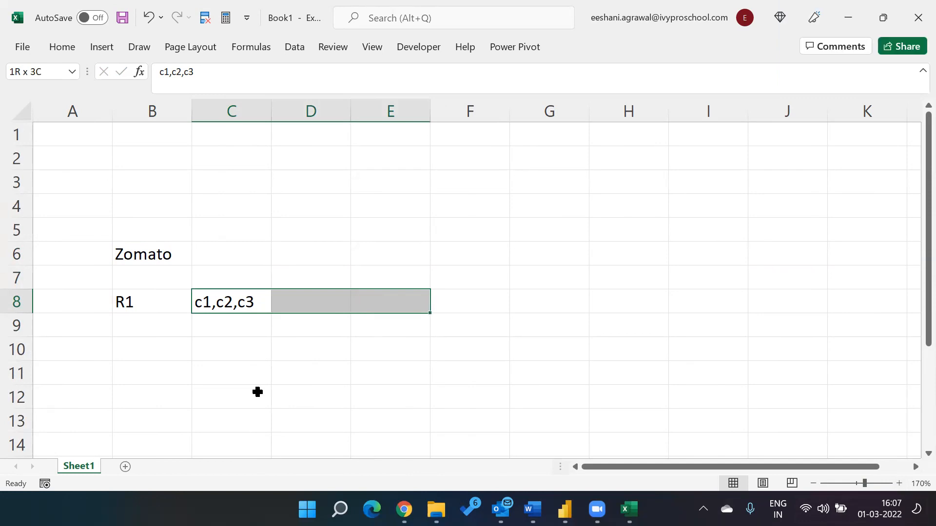
key("Left")
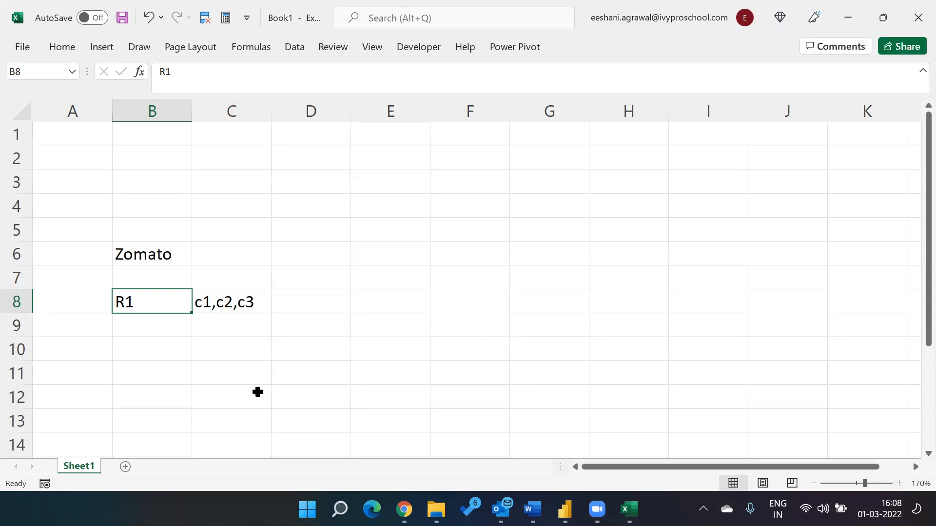
- Switch to the Power Query Editor, then close it and apply the marketing_data query changes to the report
key("alt+Tab")
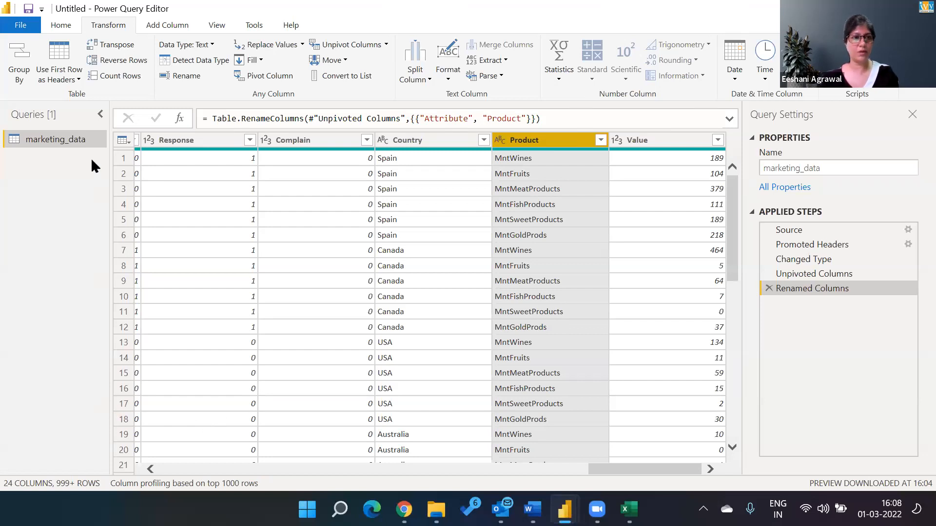
left_click(61, 29)
left_click(8, 62)
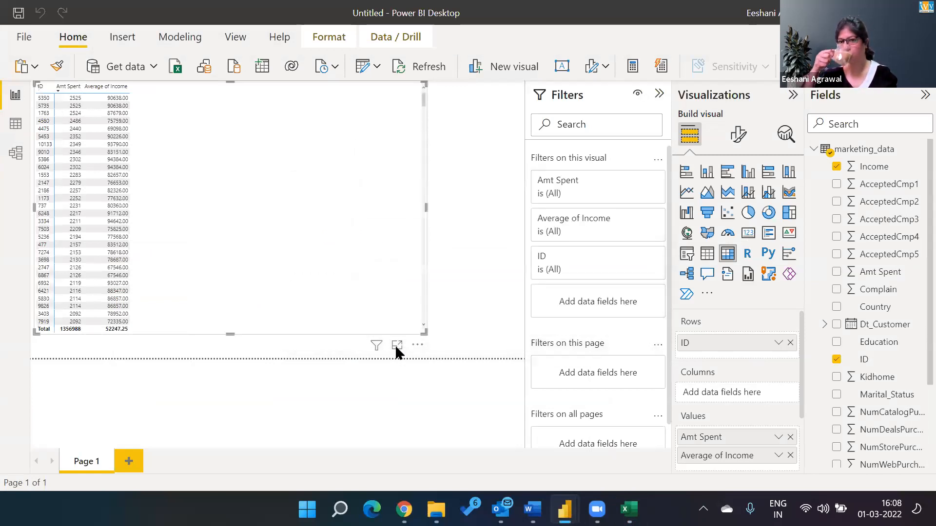
- View the existing ID matrix in focus mode, return to the report page and delete the matrix
left_click(397, 345)
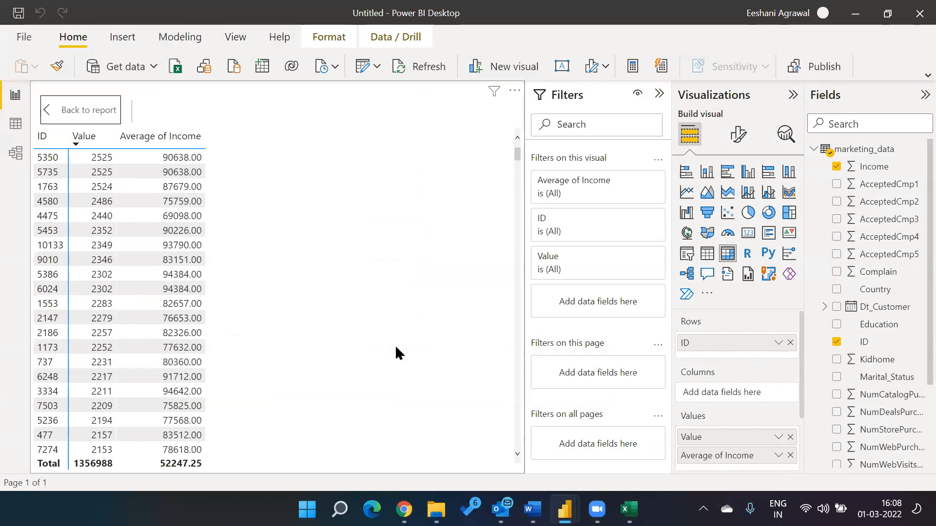
left_click(53, 116)
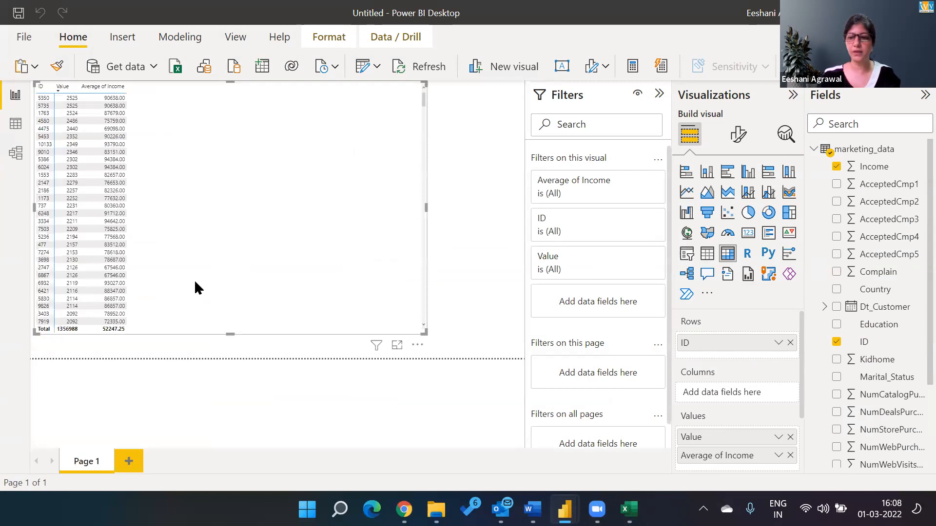
key("Delete")
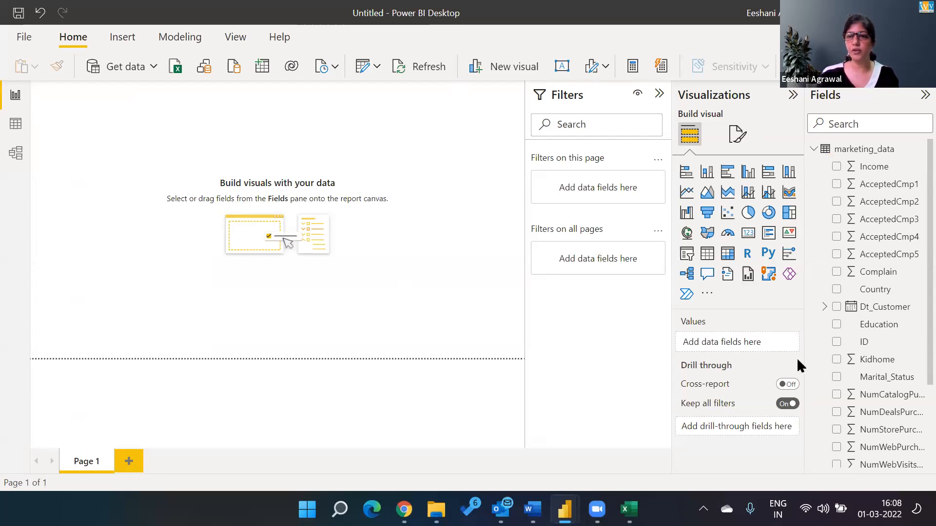
- Collapse the Filters, Visualizations and Fields panes to enlarge the report canvas
left_click(820, 93)
left_click(820, 93)
left_click(764, 93)
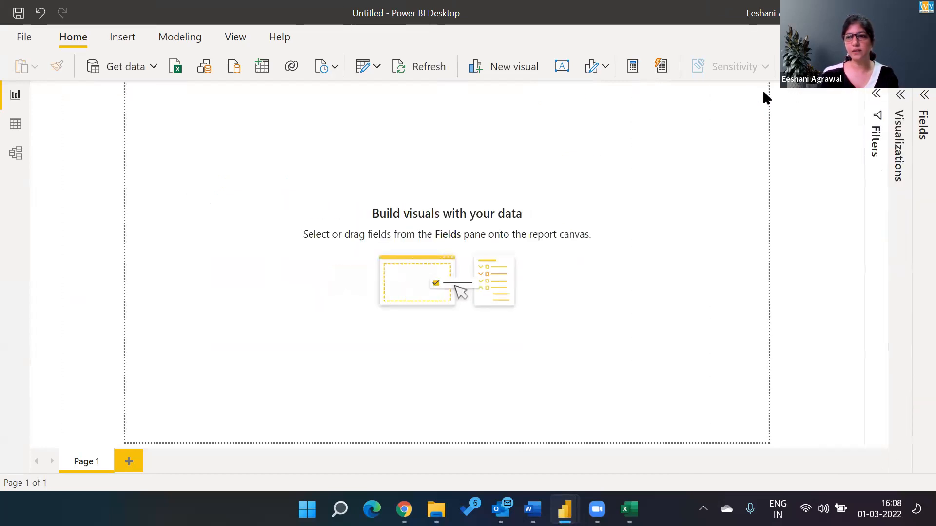
- Insert a matrix visual on Page 1 and add the ID field from marketing_data as its rows
left_click(898, 143)
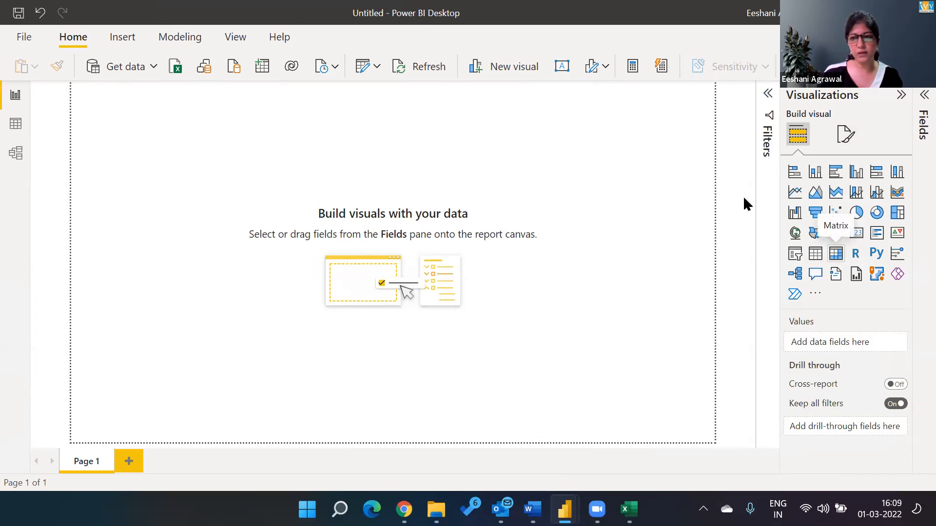
left_click(835, 254)
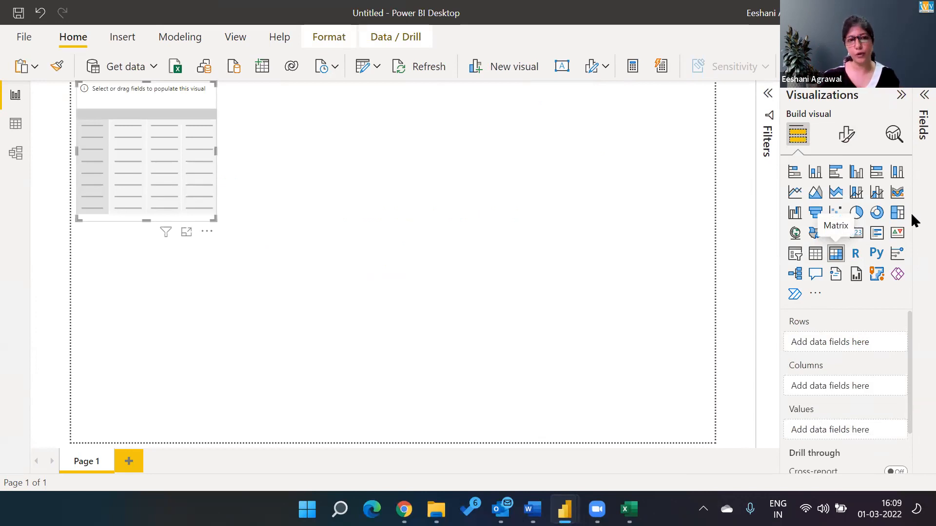
left_click(920, 128)
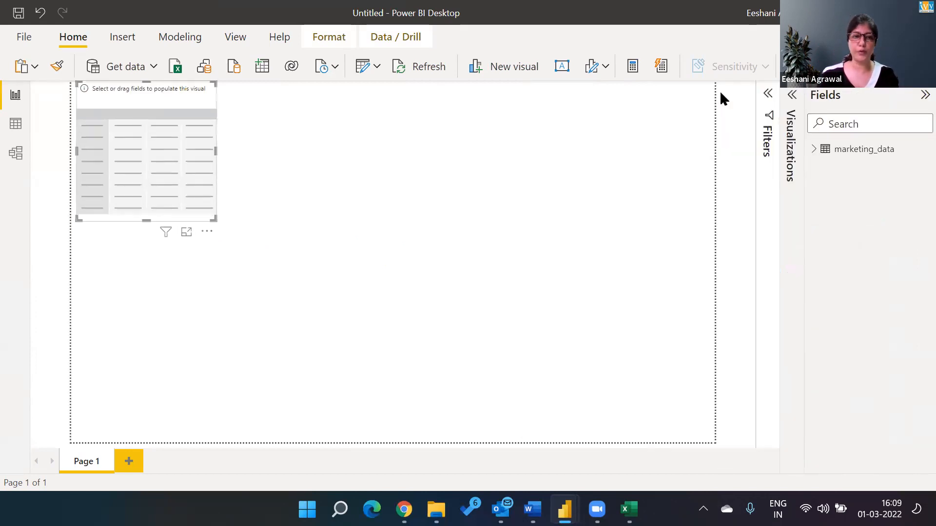
left_click(813, 150)
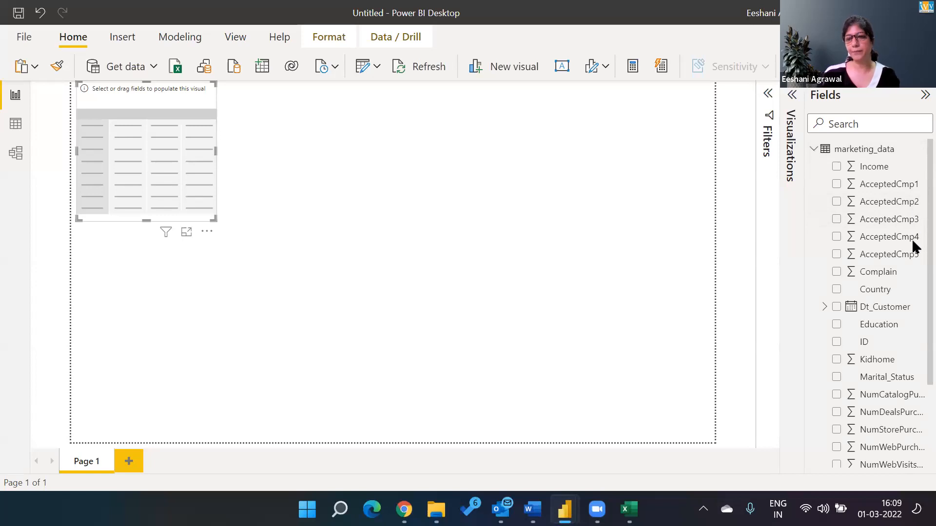
scroll(912, 243, "down", 1)
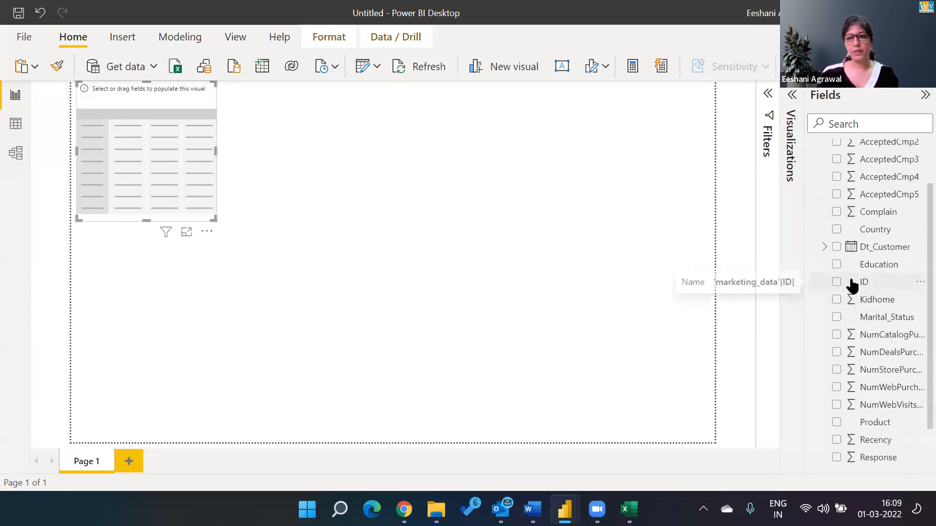
left_click(836, 282)
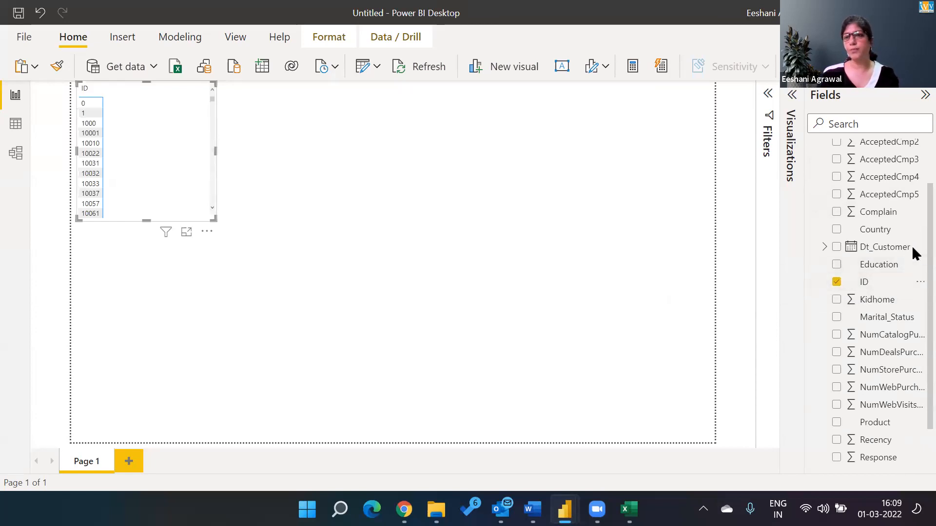
- Add Income to the matrix values summarized as Average, and add the Value field beside it
scroll(912, 303, "down", 1)
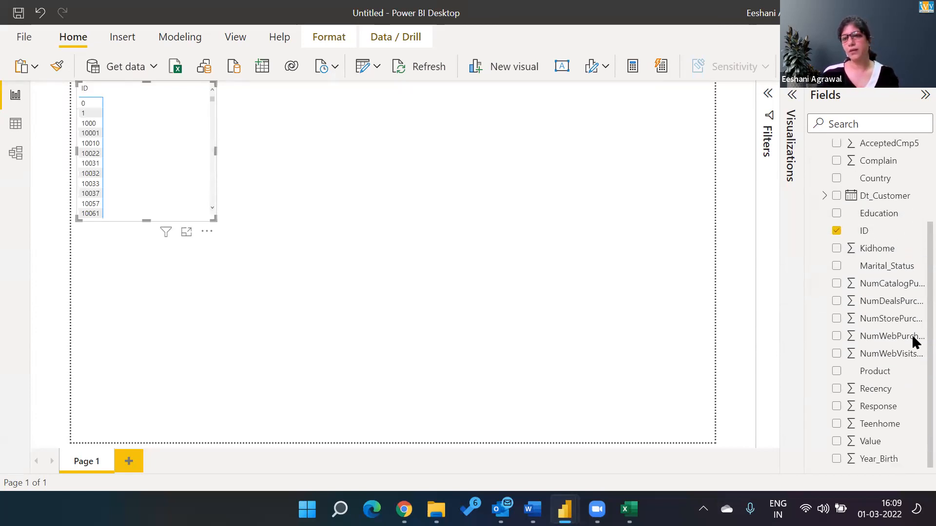
scroll(911, 218, "up", 2)
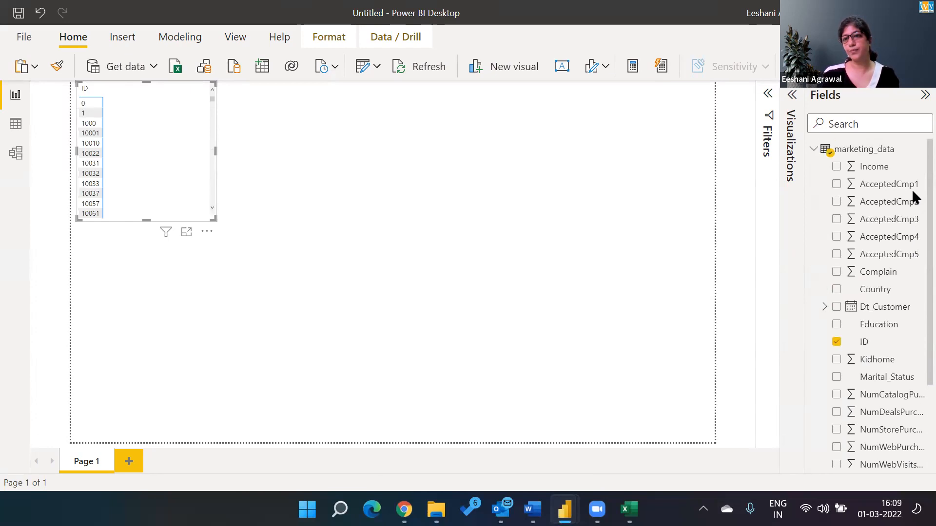
left_click(837, 167)
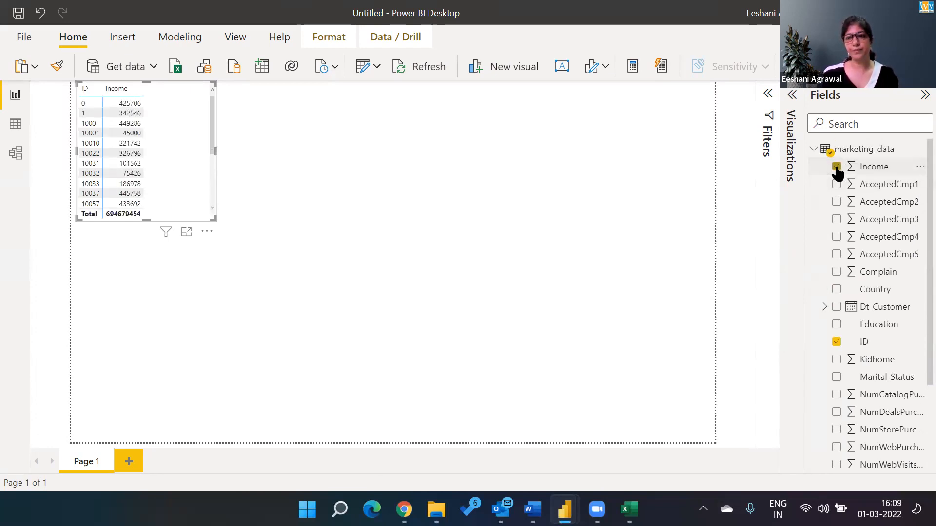
left_click(793, 96)
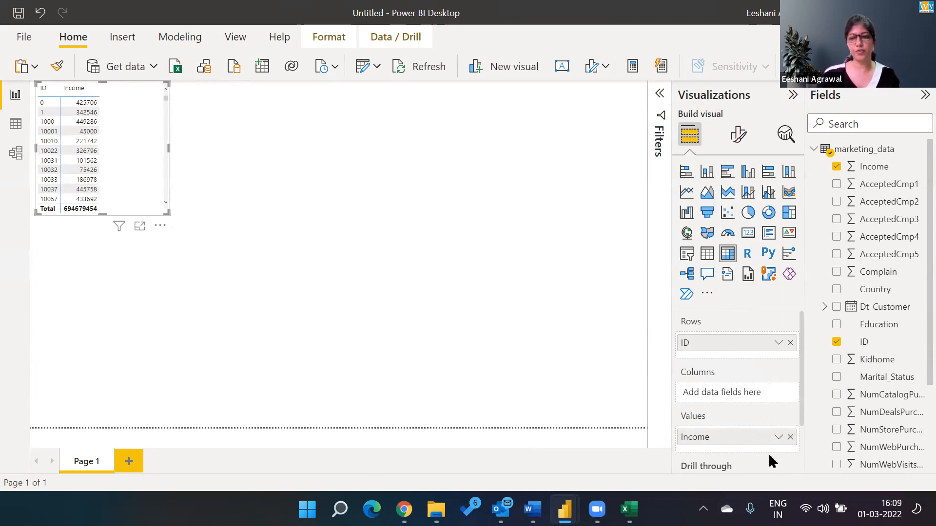
left_click(778, 437)
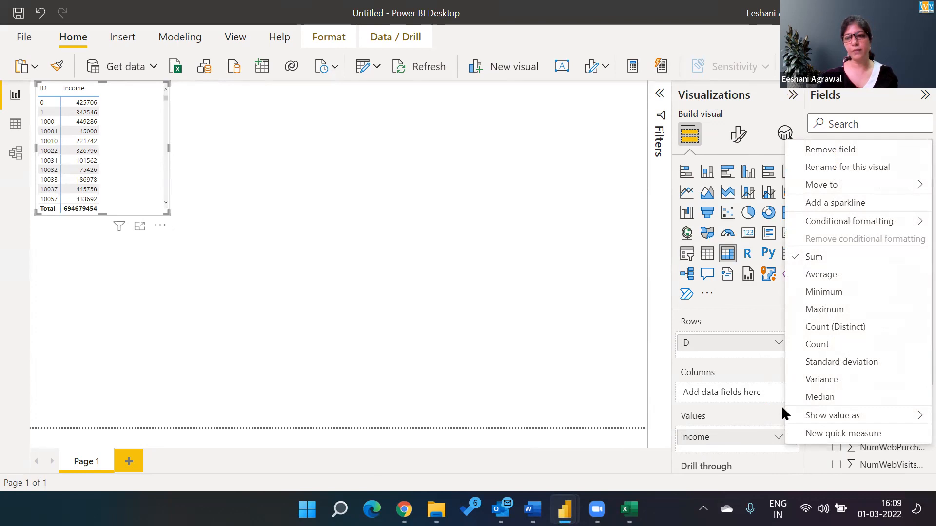
left_click(821, 277)
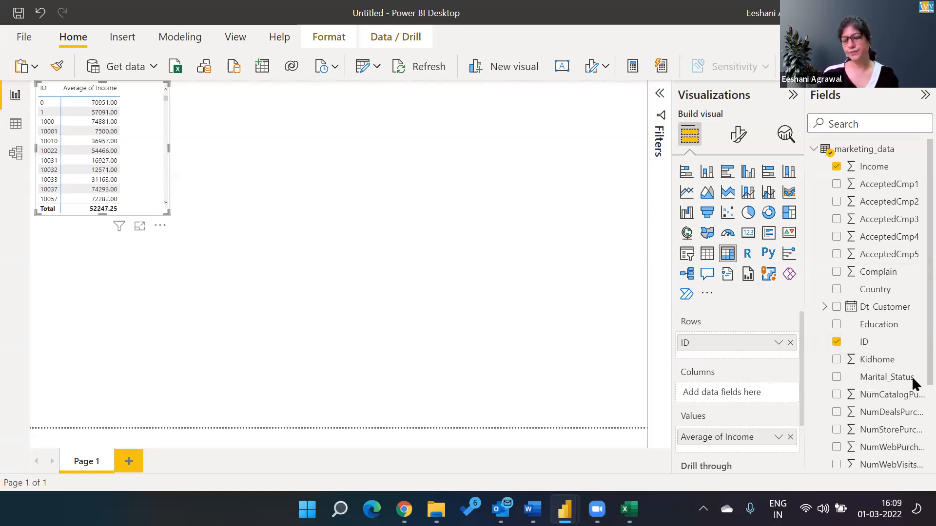
scroll(911, 390, "down", 5)
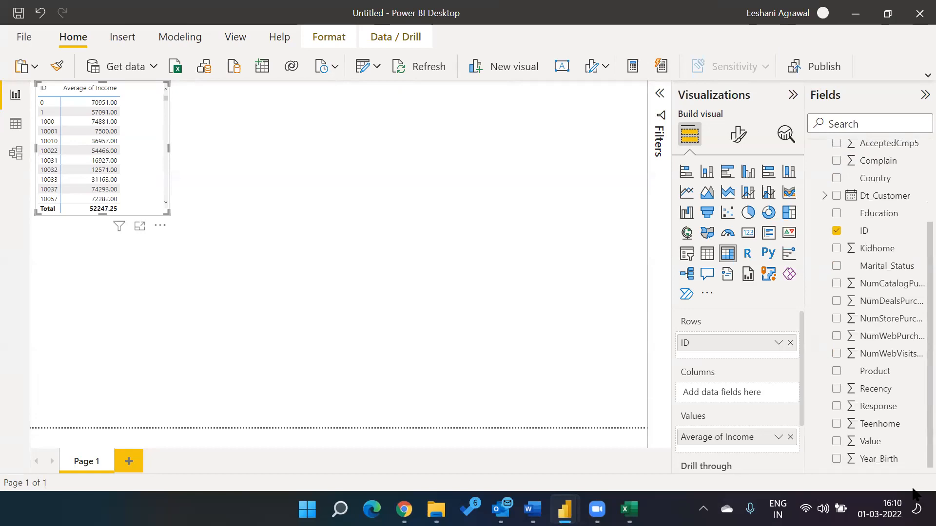
left_click(836, 442)
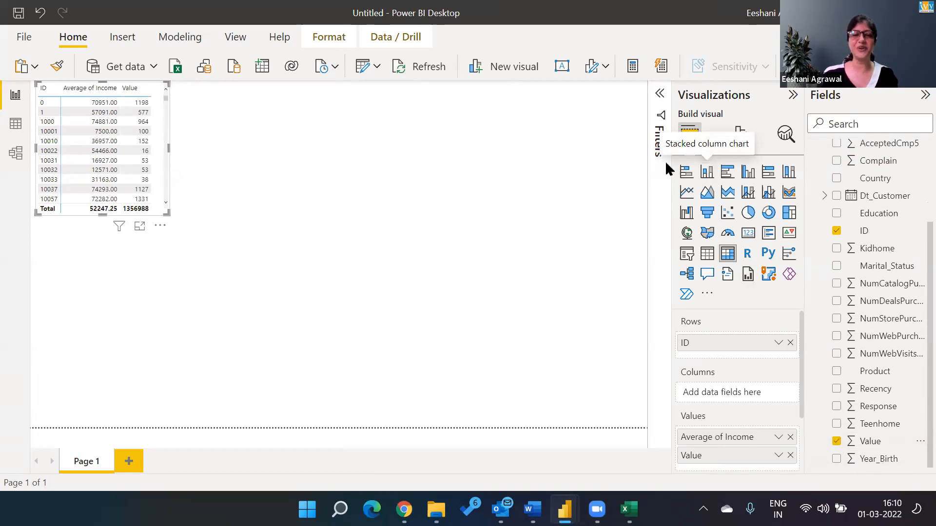
- Deselect the matrix and create a separate table visual with the ID and Value fields
left_click(330, 152)
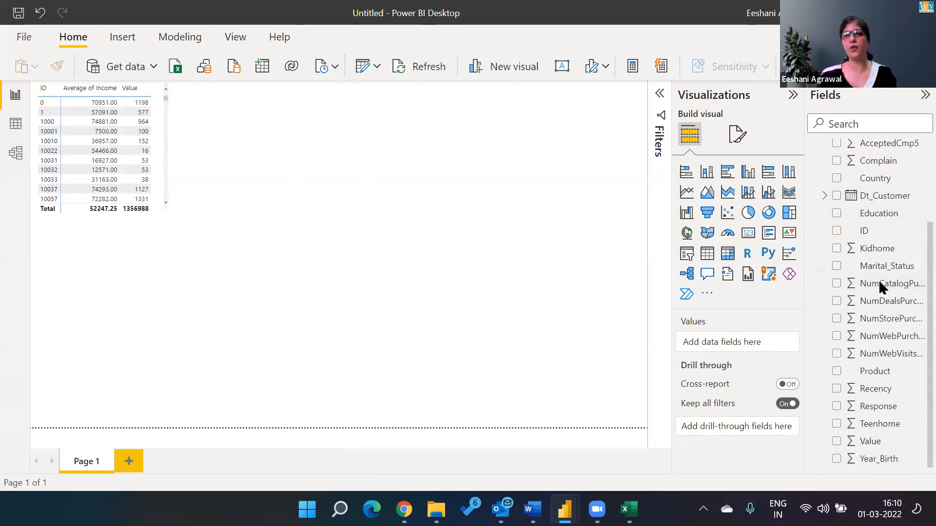
left_click(837, 231)
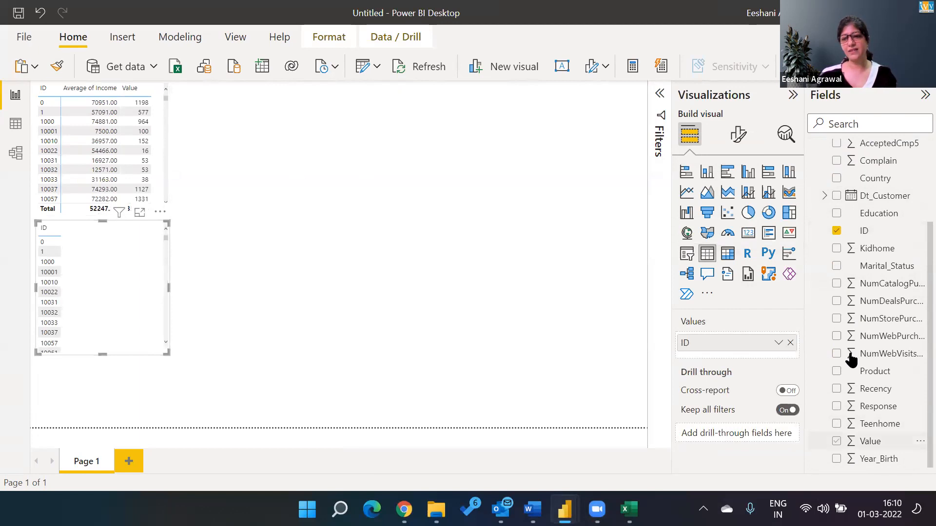
left_click(836, 441)
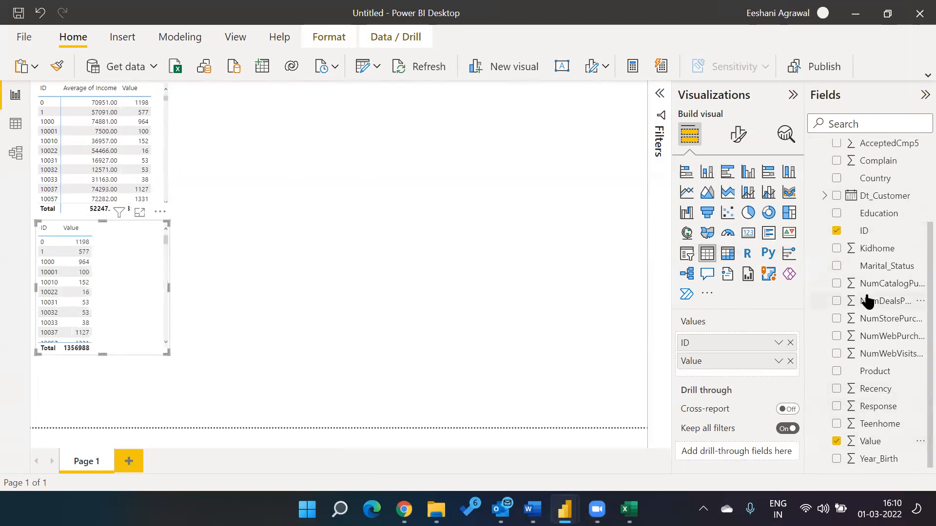
- Remove ID and Value from the second table and delete the emptied visual
left_click(836, 231)
left_click(837, 441)
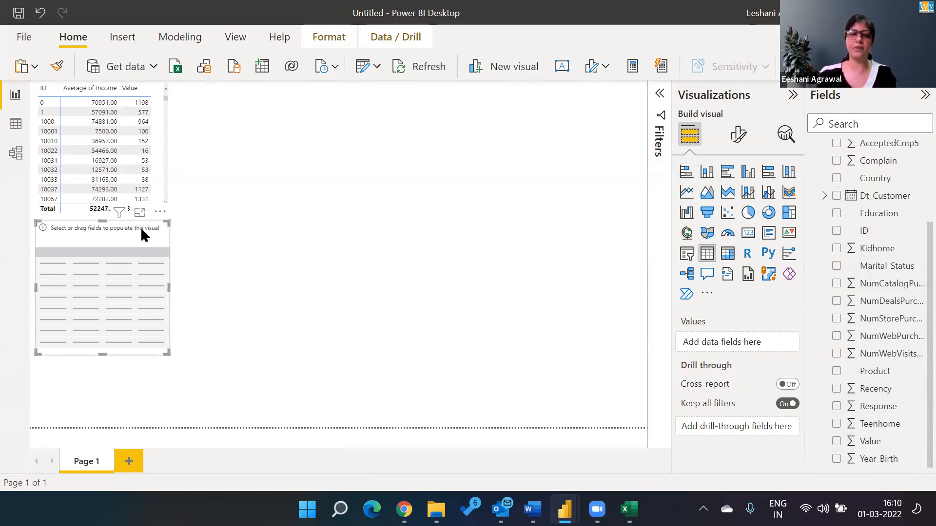
key("Delete")
- Convert the matrix to a clustered bar chart and change it back to a matrix
left_click(152, 97)
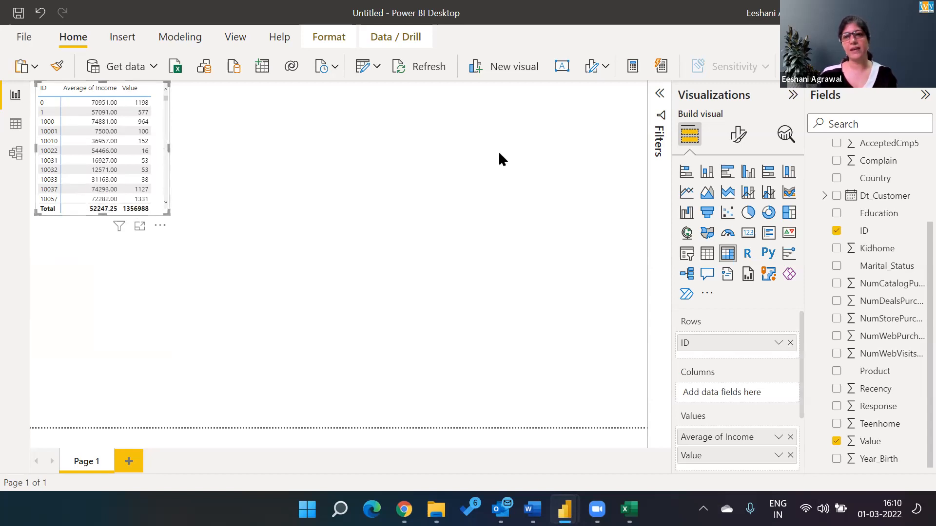
left_click(730, 172)
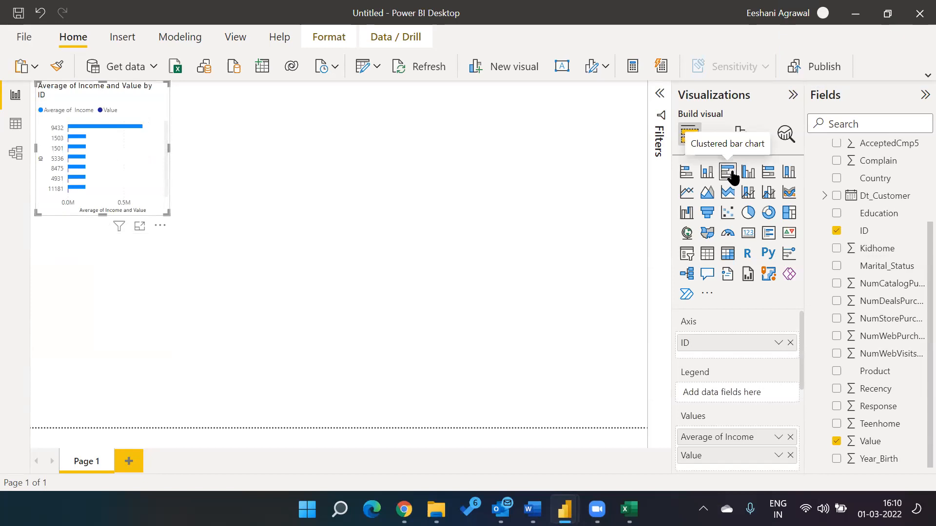
left_click(728, 256)
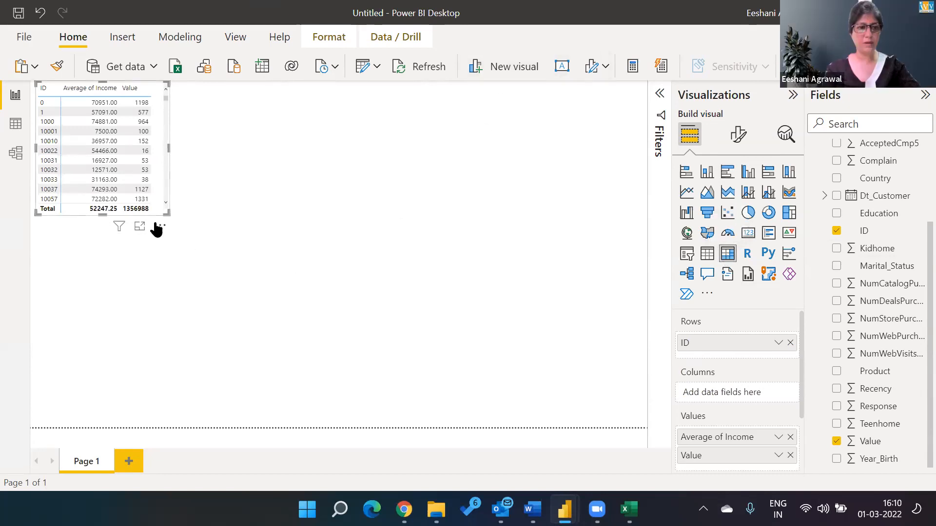
- Enlarge the matrix of ID, Average of Income and Value on the report canvas so more rows fit
left_click_drag(168, 212, 176, 373)
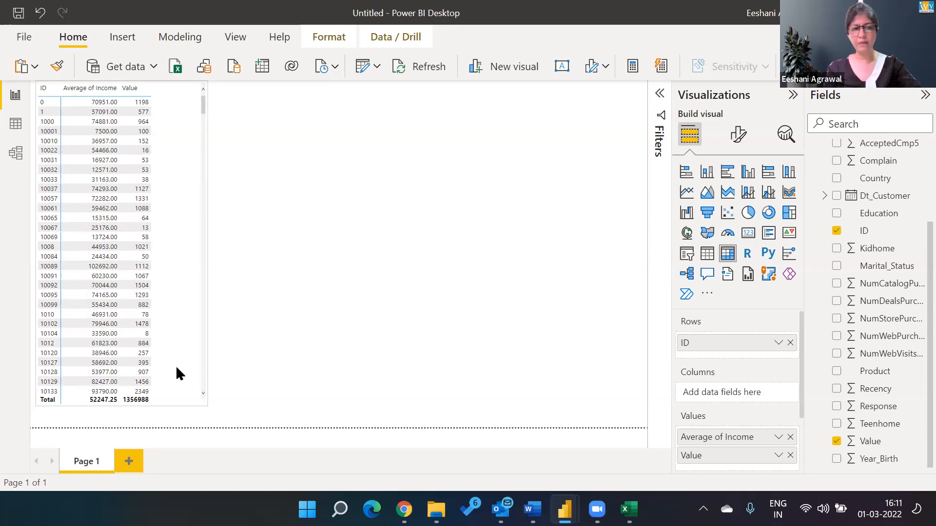
left_click_drag(177, 368, 225, 194)
left_click_drag(220, 254, 218, 346)
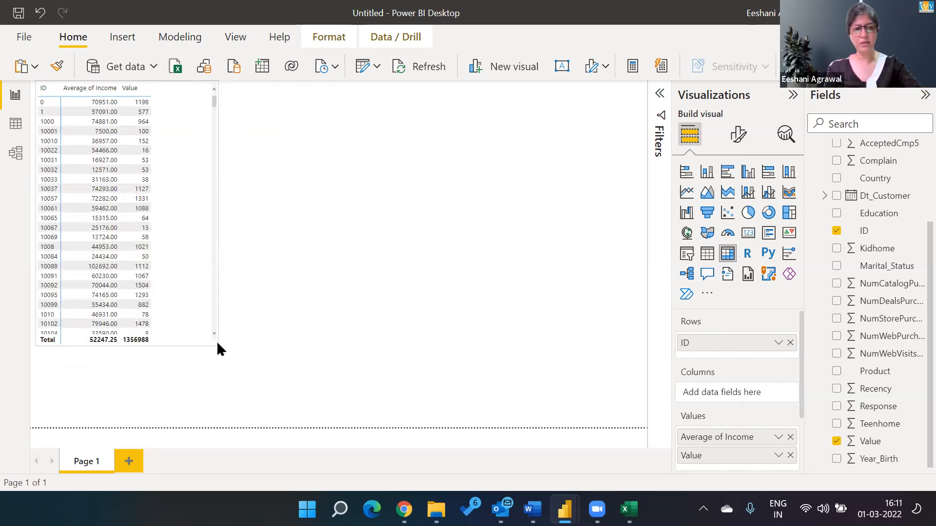
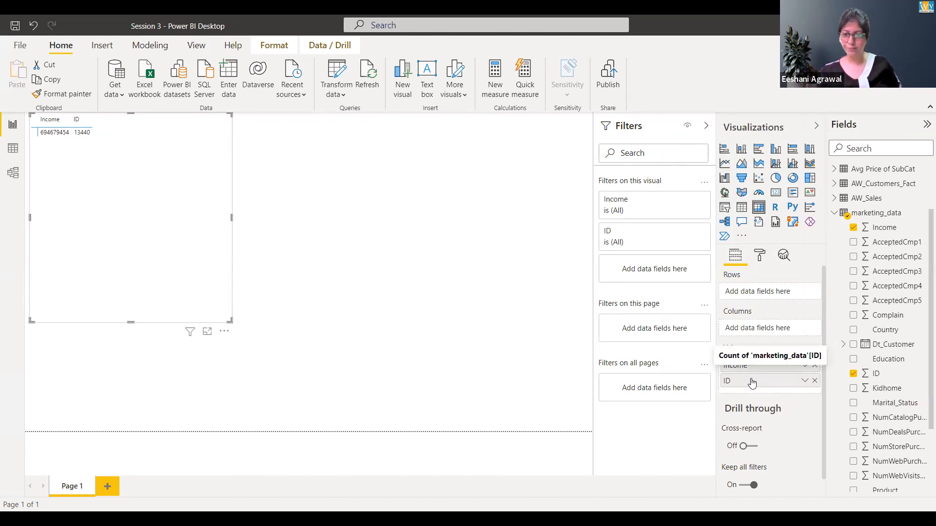
- In the Session 3 report, move ID from the matrix values to its rows and summarize Income as Average
left_click_drag(752, 384, 755, 292)
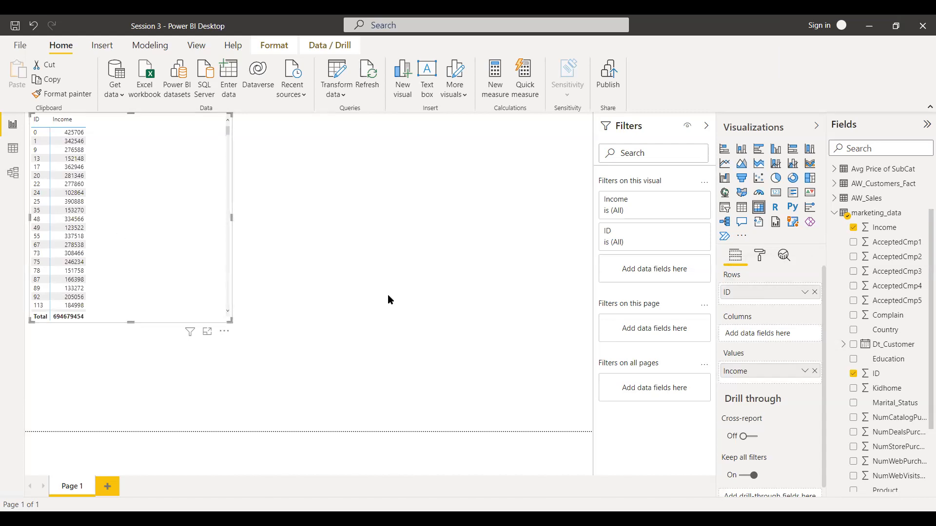
left_click(805, 373)
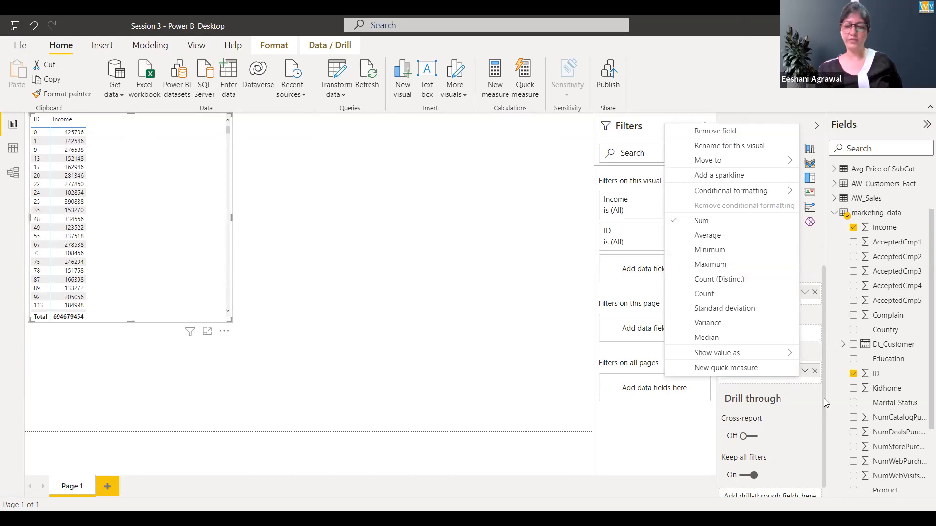
left_click(821, 465)
scroll(821, 465, "down", 1)
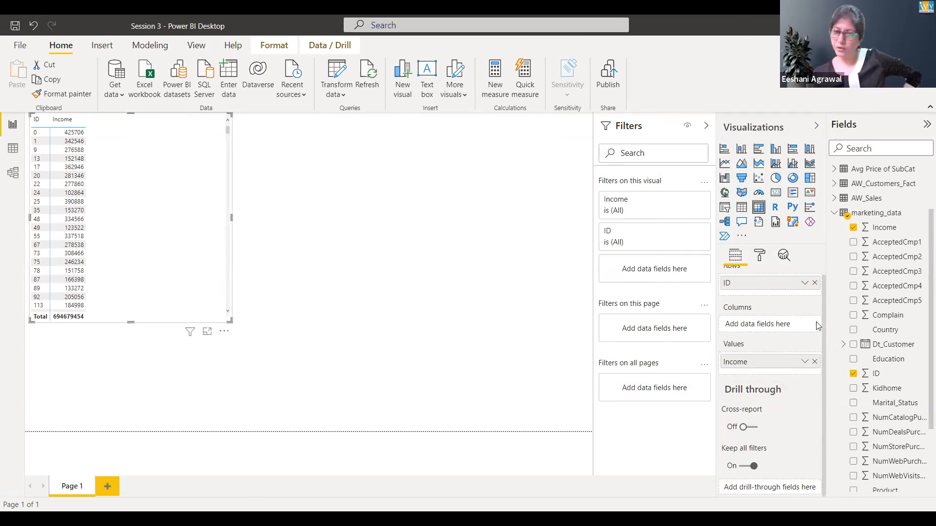
left_click(804, 362)
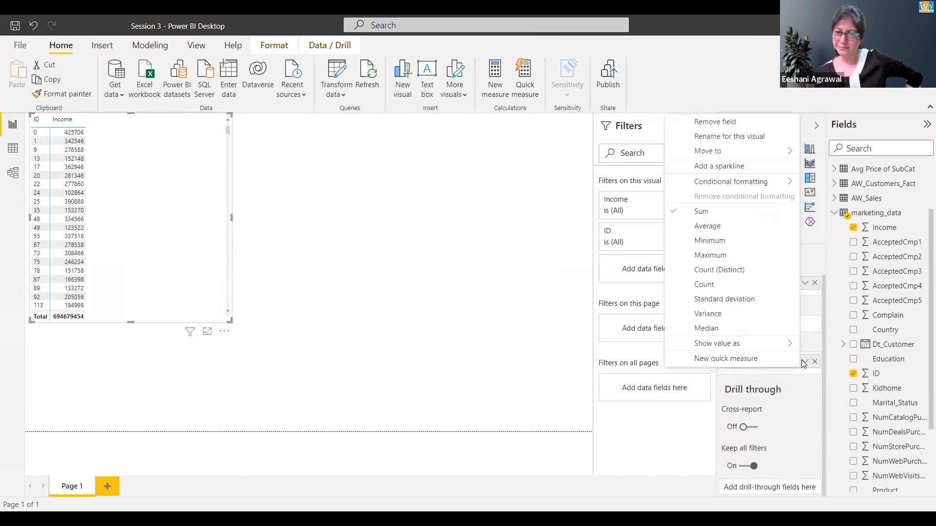
left_click(707, 227)
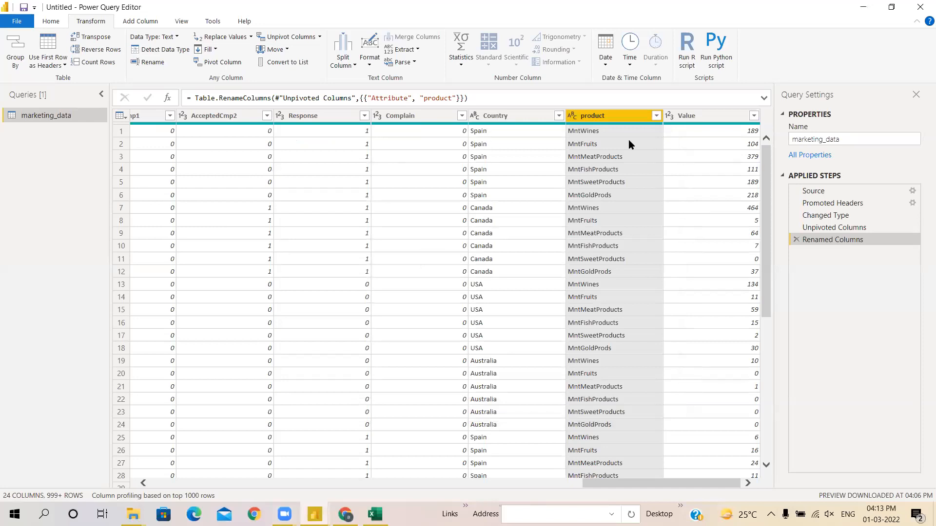
- Switch from the Power Query Editor to the untitled Power BI report containing the ID, Income and Value table
left_click(315, 515)
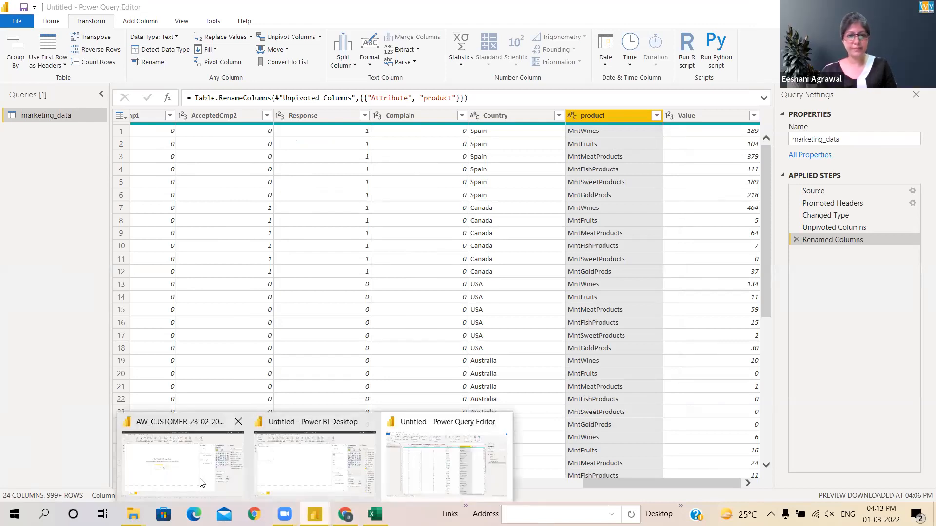
left_click(212, 493)
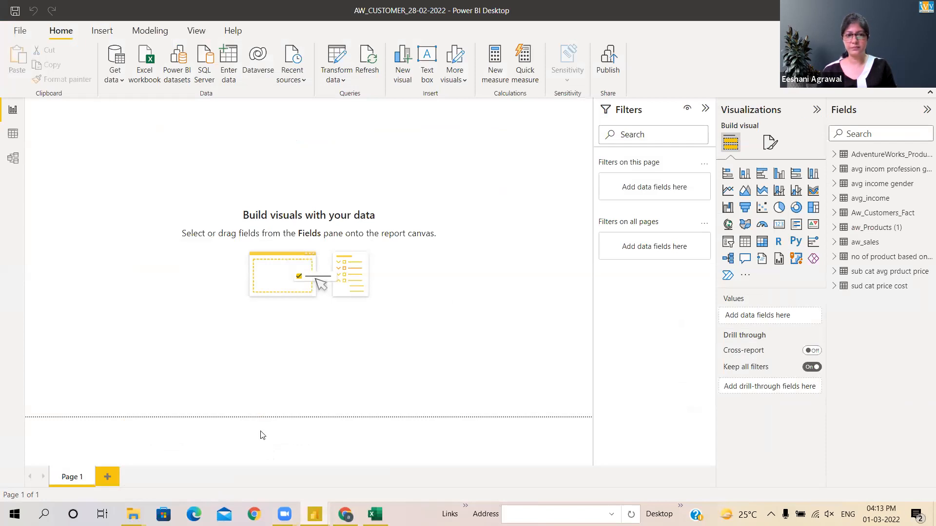
mouse_move(315, 514)
left_click(297, 492)
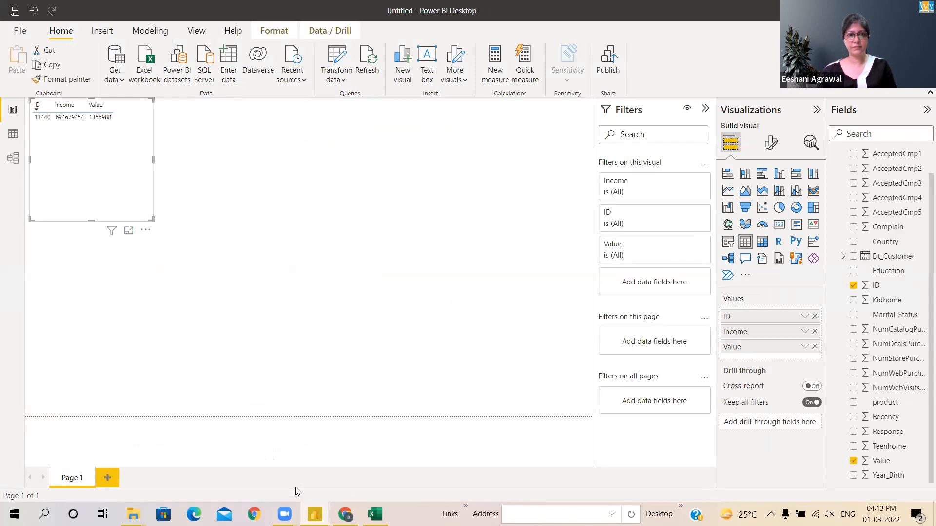
left_click(48, 120)
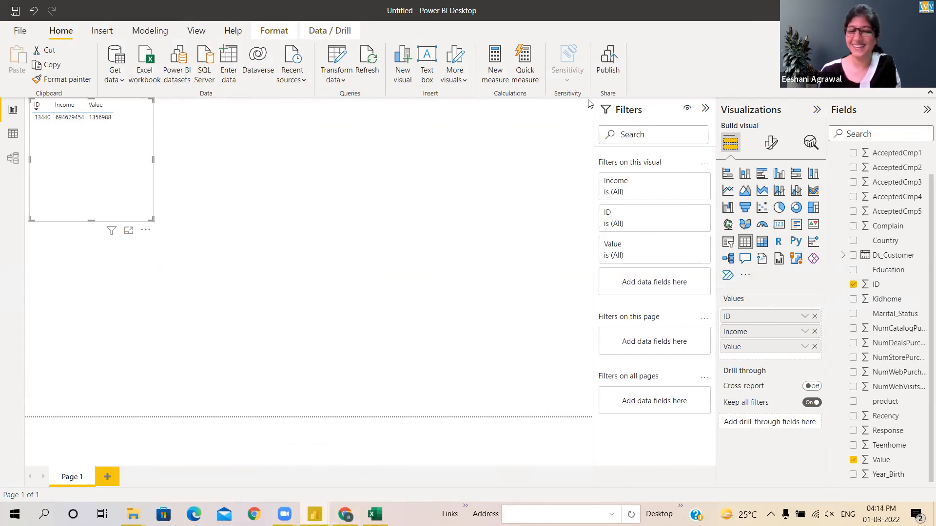
left_click(869, 14)
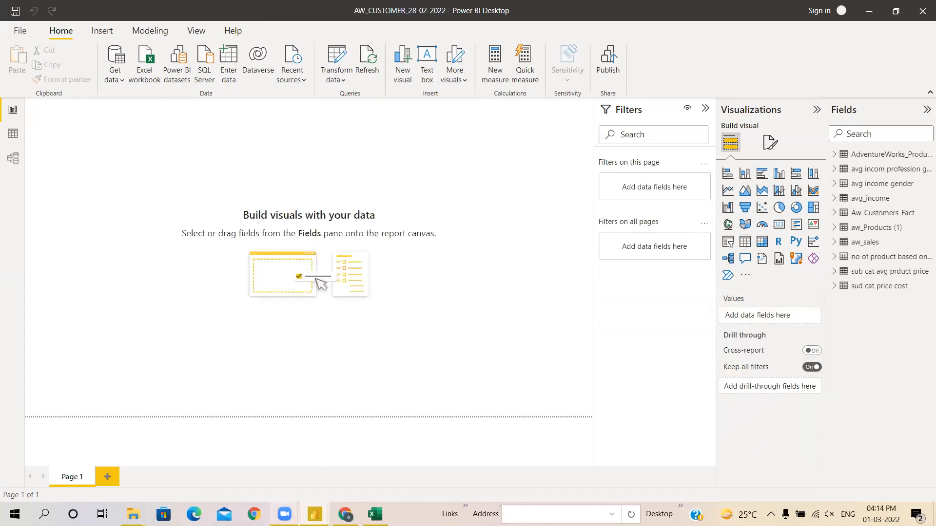
mouse_move(284, 514)
left_click(228, 493)
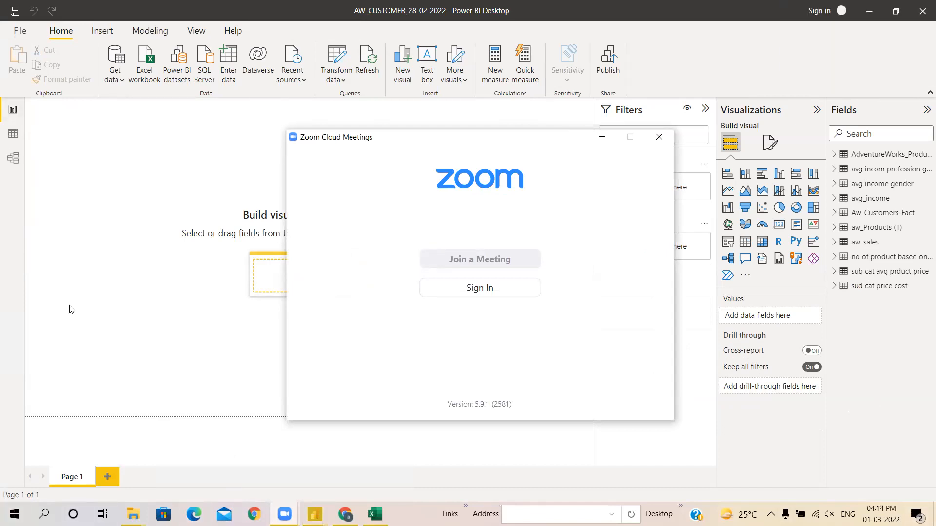
left_click(281, 505)
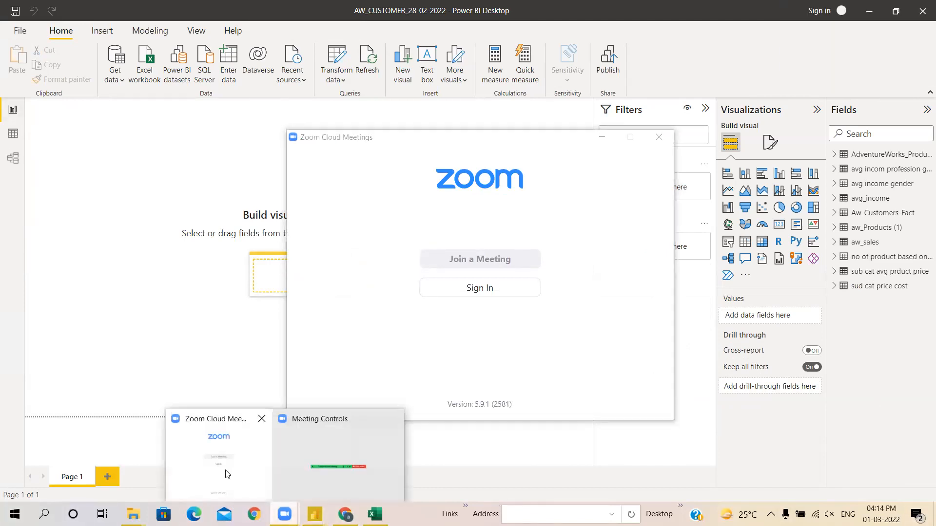
left_click(443, 206)
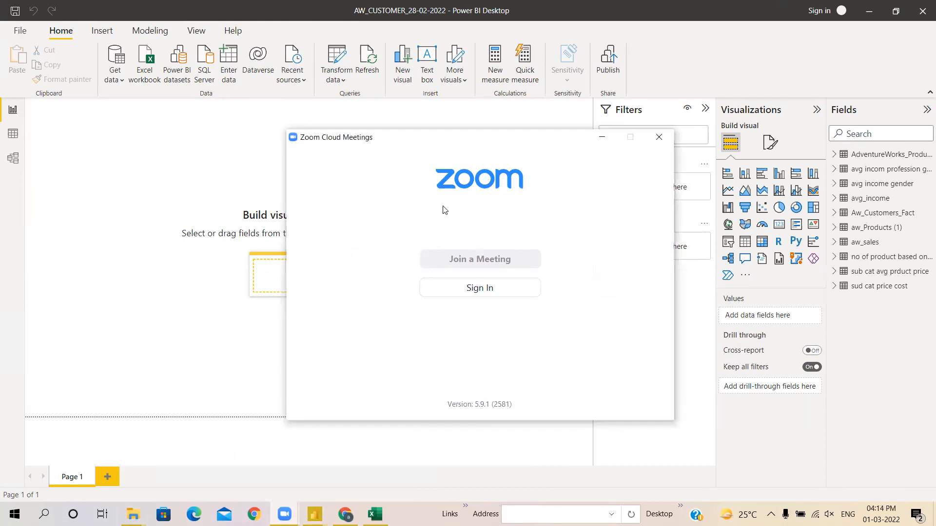
left_click(601, 139)
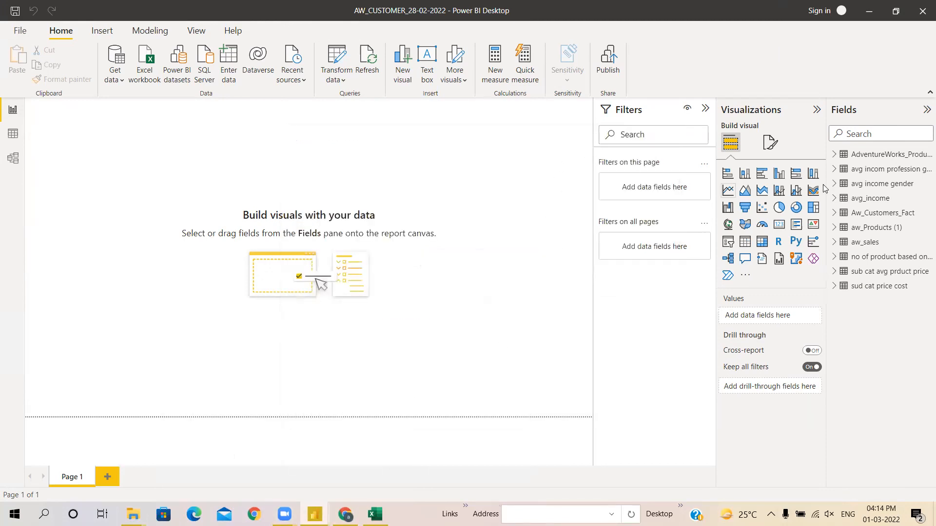
- Add an empty matrix to the AW_CUSTOMER_28-02-2022 report and return to the untitled Power BI report
left_click(763, 245)
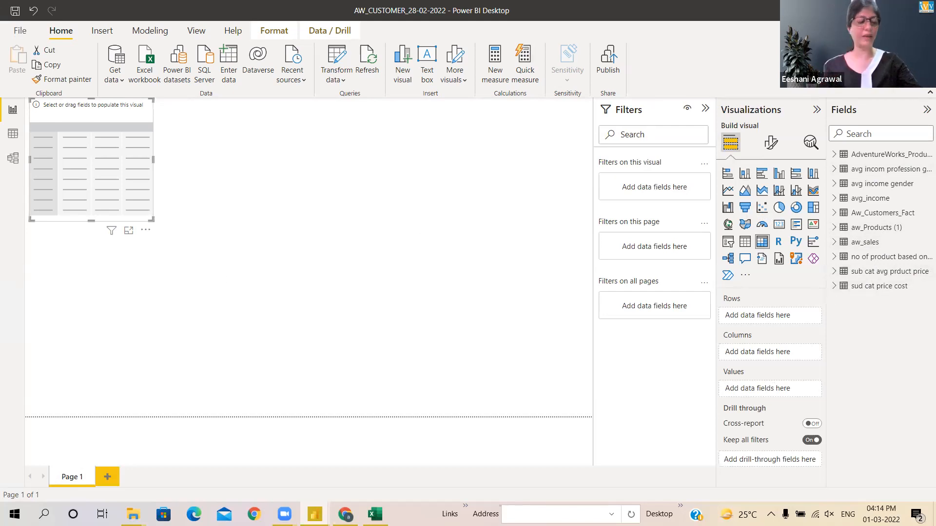
mouse_move(314, 513)
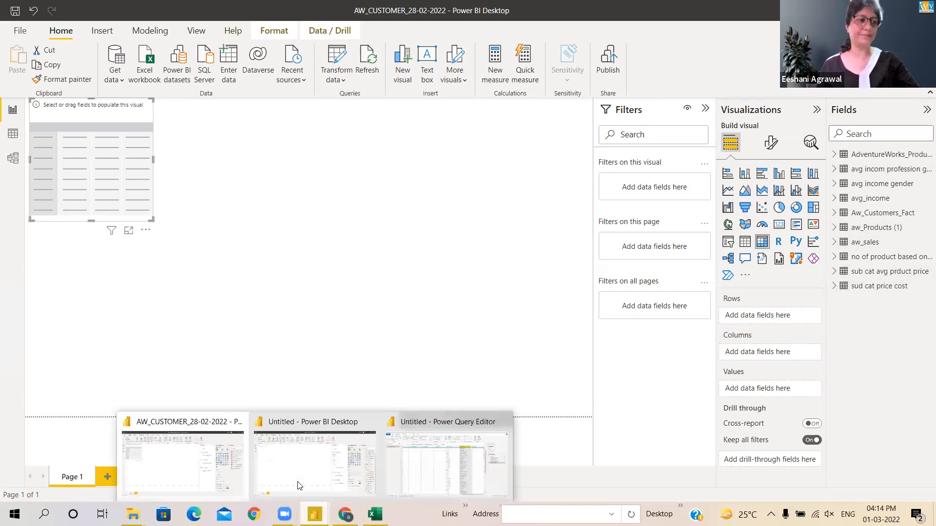
left_click(175, 490)
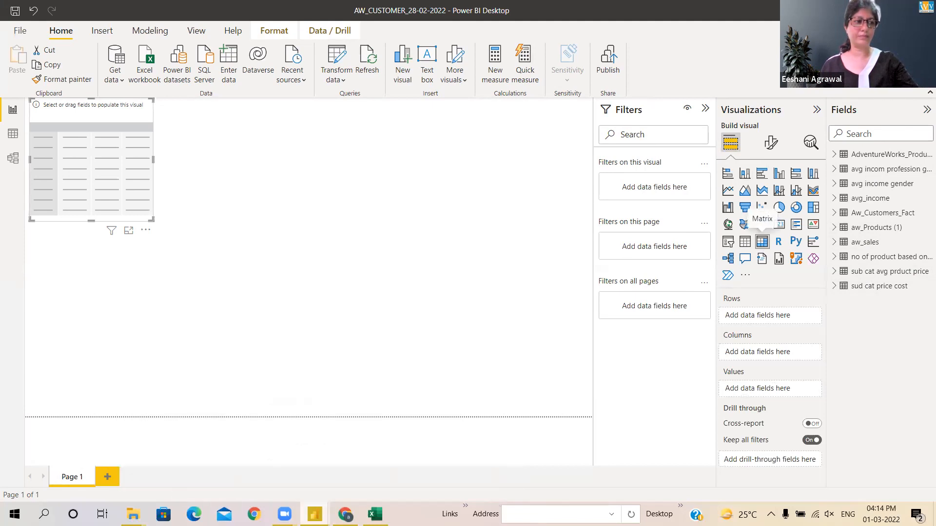
mouse_move(315, 515)
left_click(165, 483)
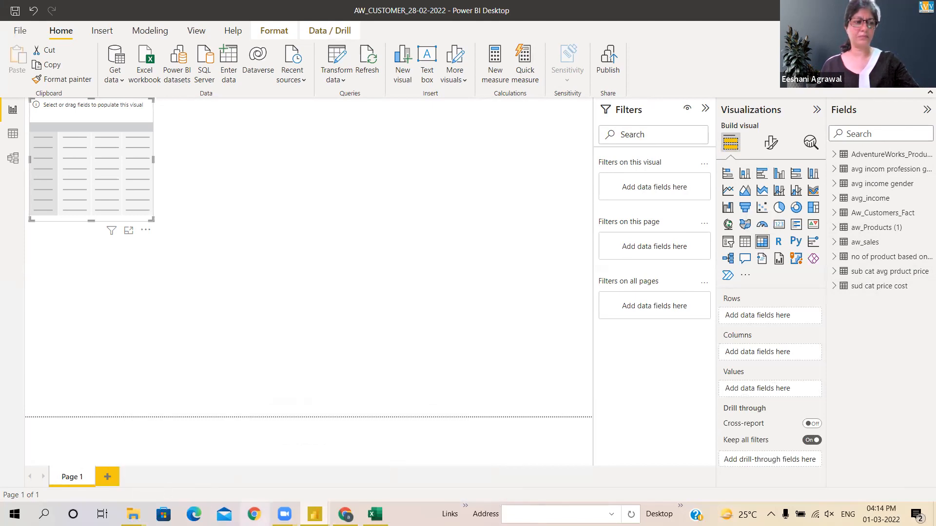
left_click(309, 476)
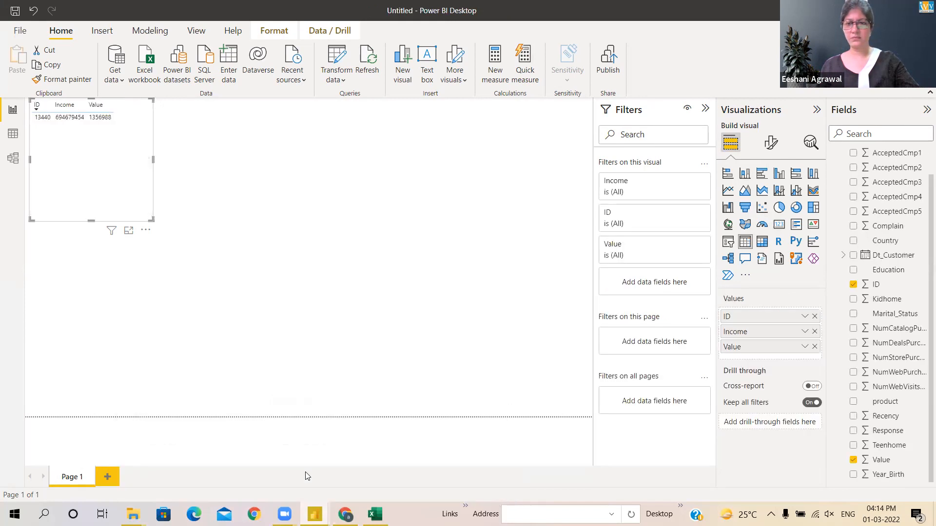
- Convert the ID, Income and Value table to a matrix with ID as rows and Income summarized as Average
left_click(762, 244)
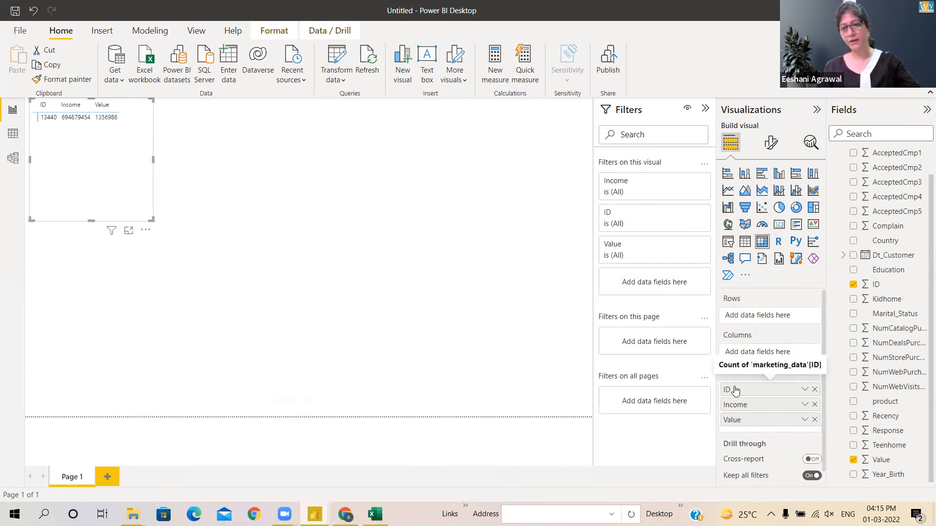
left_click_drag(735, 390, 741, 316)
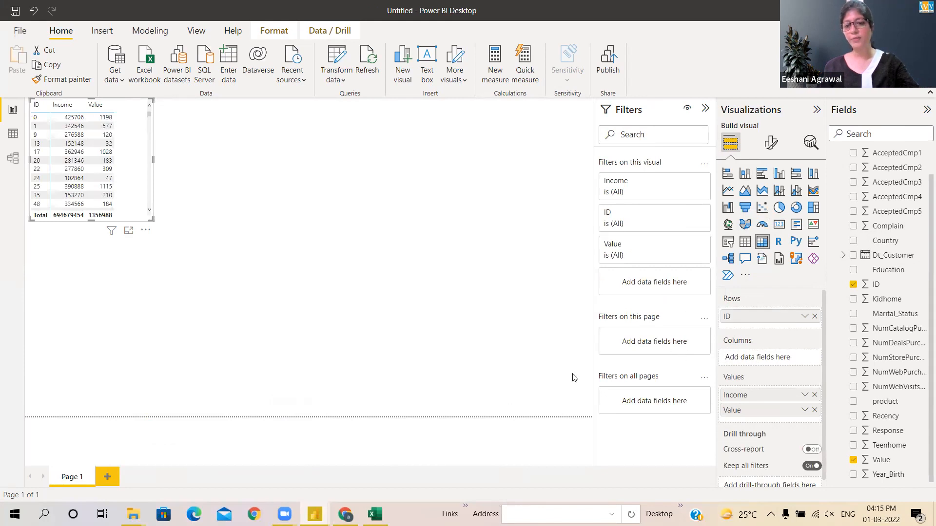
left_click(805, 396)
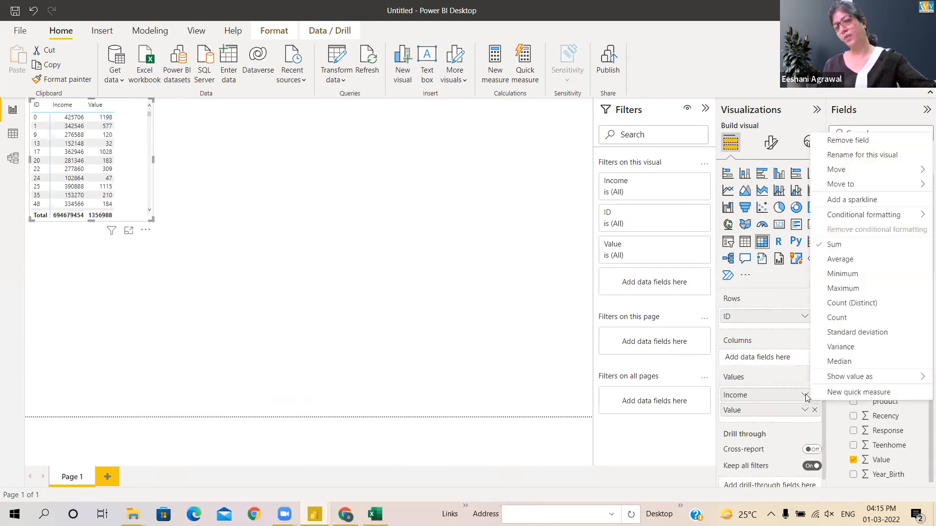
left_click(829, 263)
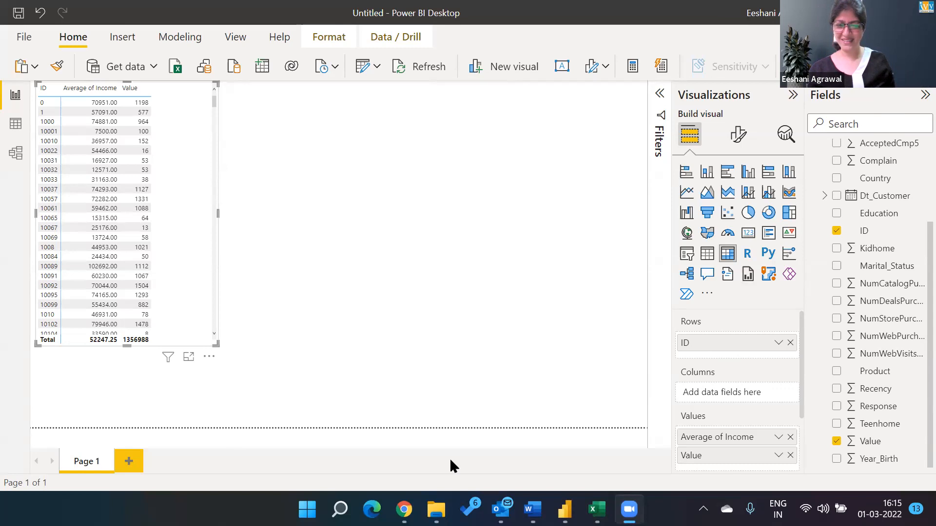
- Close the untitled Power BI report and the Book1 Excel workbook without saving either
key("XF86AudioRaiseVolume")
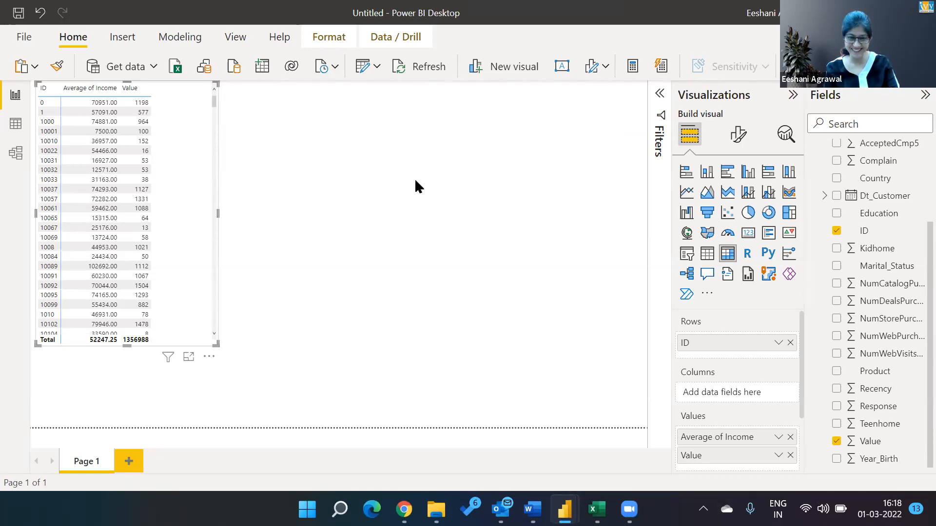
left_click(354, 64)
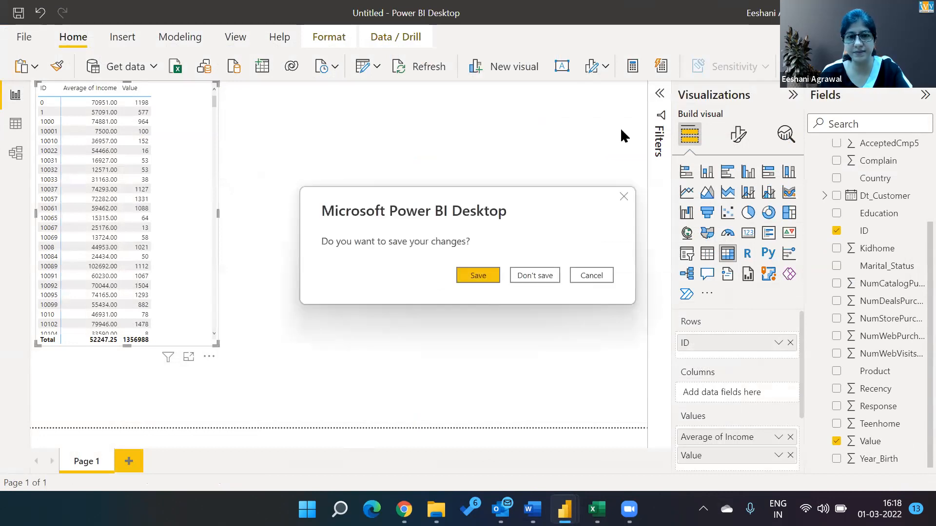
left_click(542, 271)
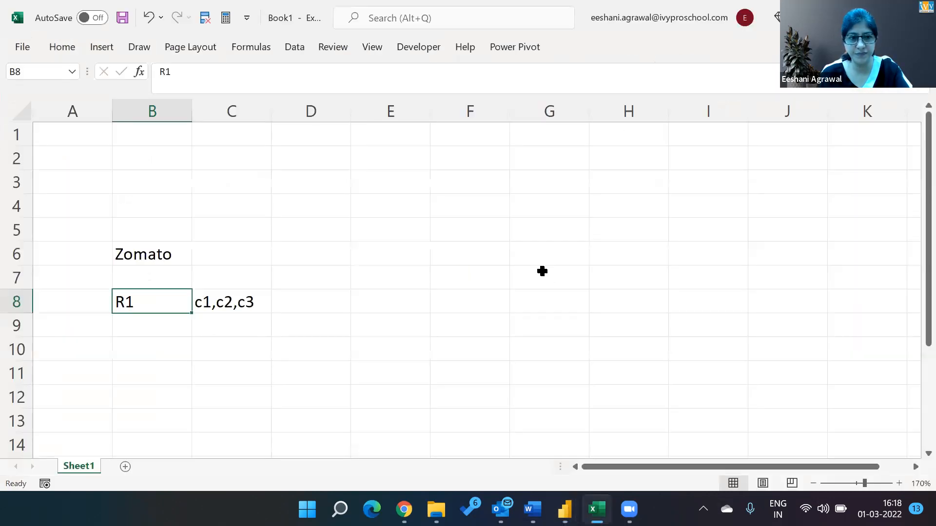
left_click(920, 17)
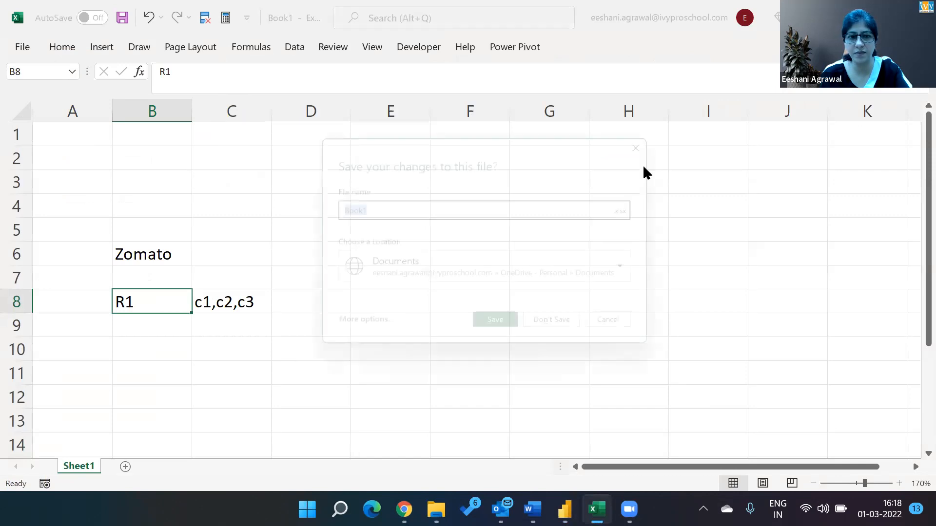
left_click(549, 331)
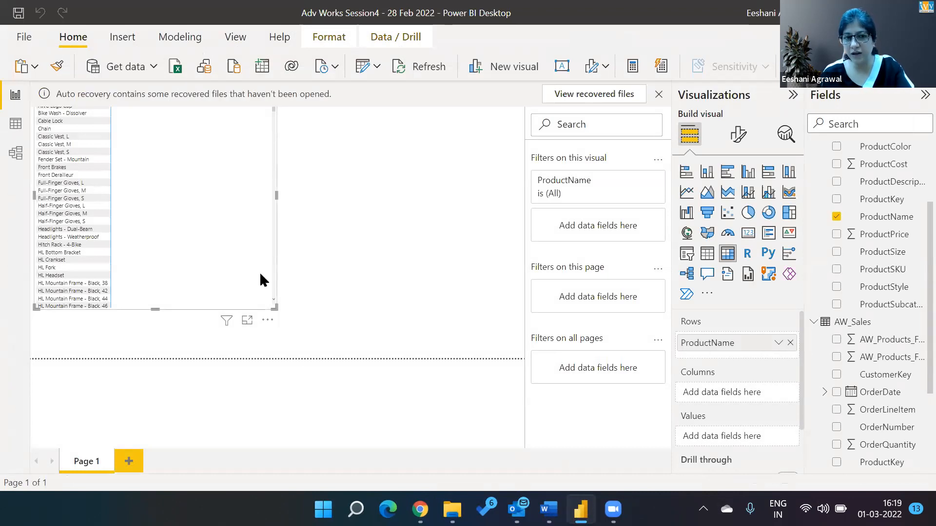
- Delete the ProductName matrix from the Adv Works Session4 report and collapse the AW_Sales and AW_Products_Fact field lists
key("Delete")
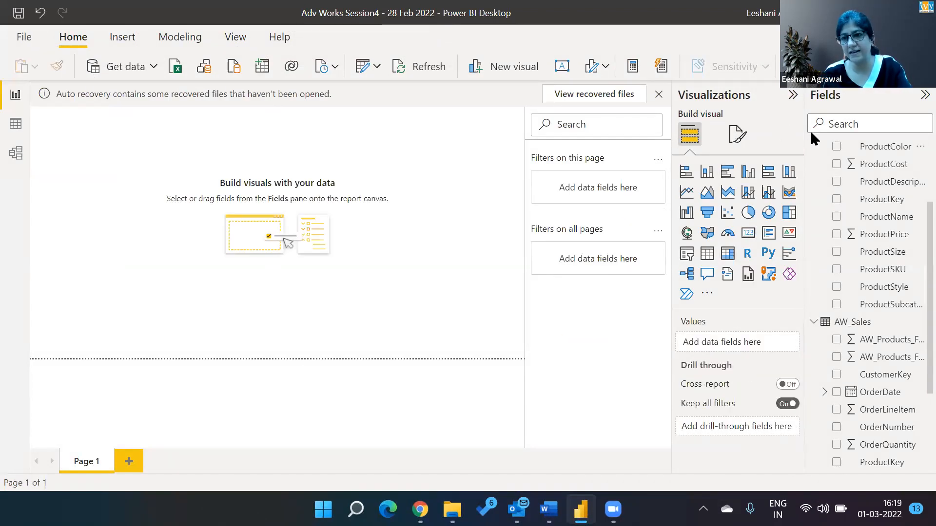
left_click(815, 322)
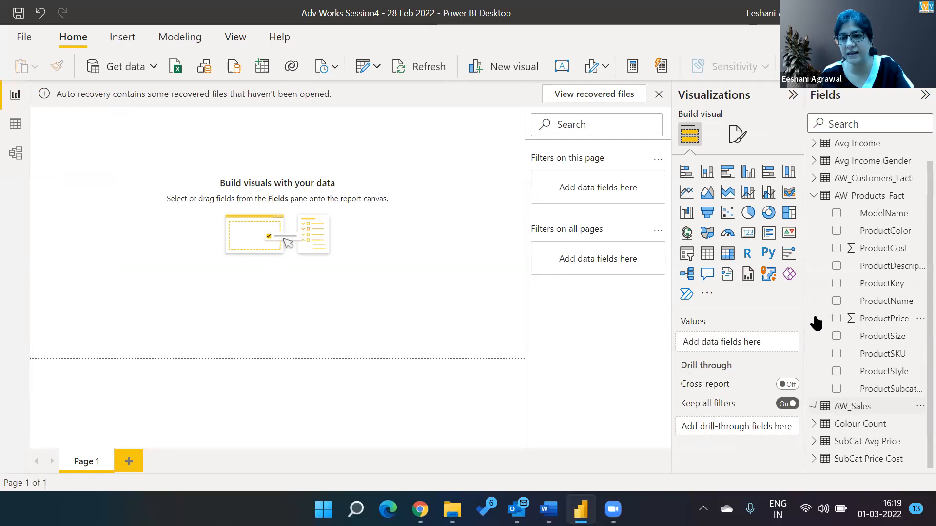
left_click(814, 196)
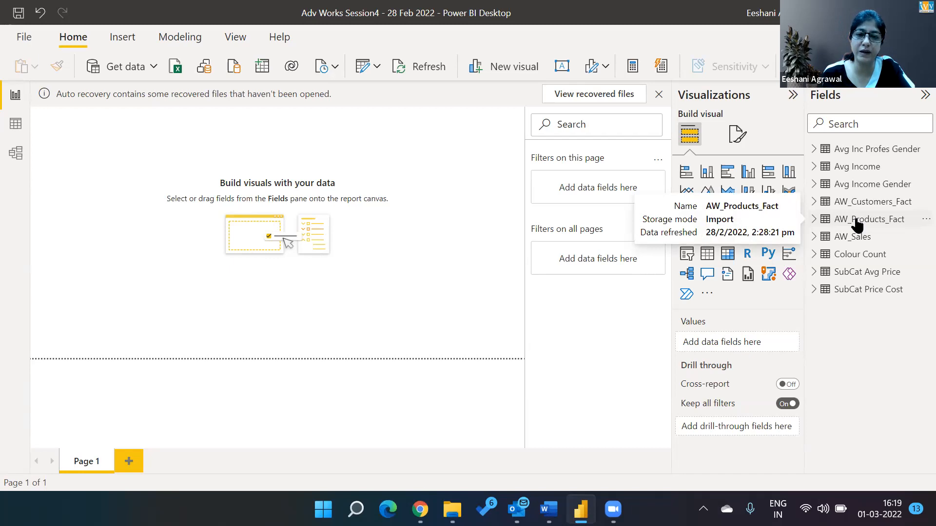
- Import AdventureWorks_Calendar.csv from the AdventureWorks+CSV+Files folder in Adv Works Data and open it for transformation
left_click(132, 69)
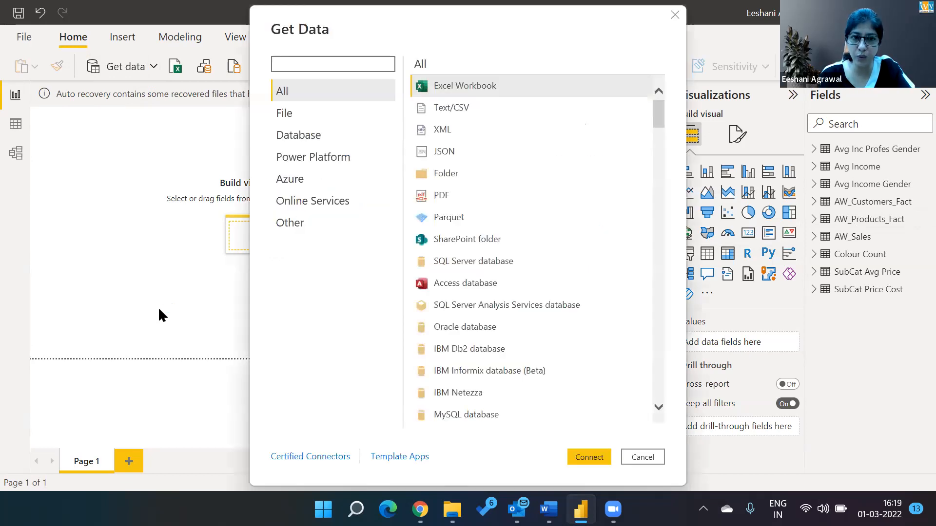
double_click(432, 111)
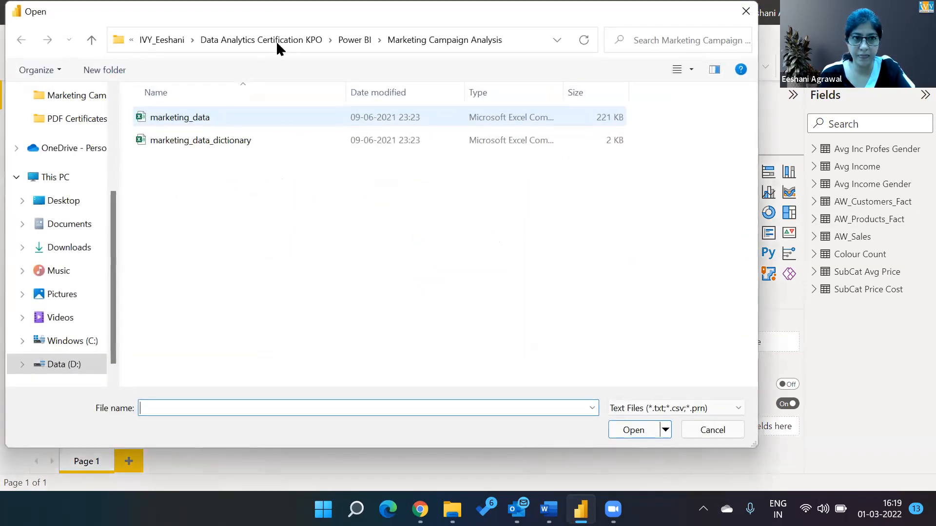
left_click(358, 42)
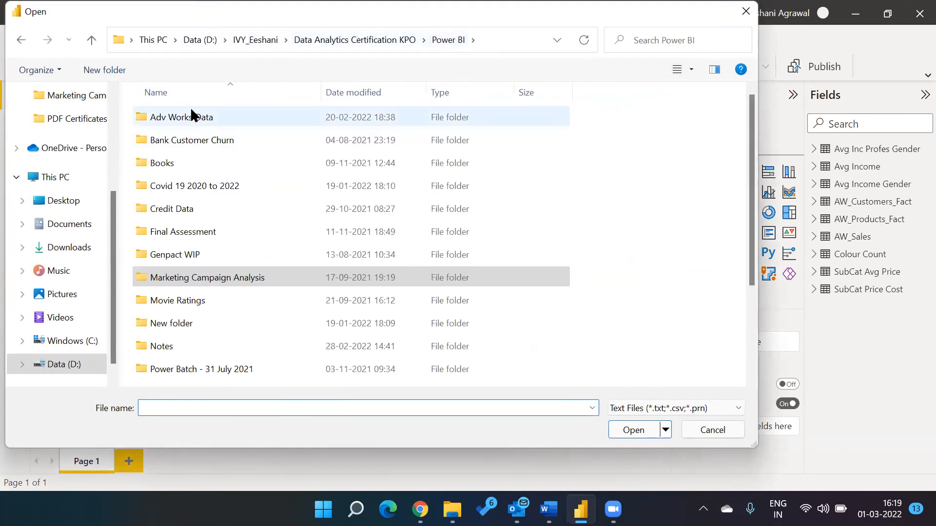
double_click(186, 121)
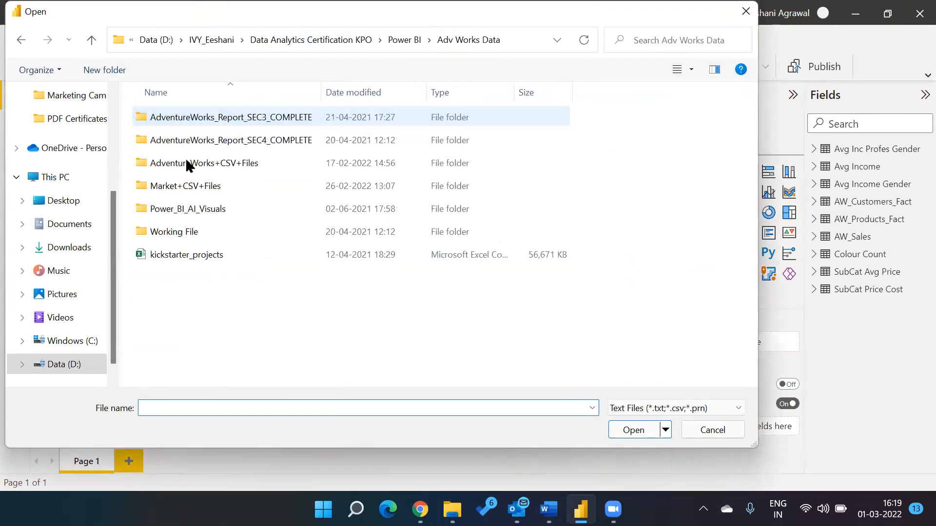
double_click(186, 163)
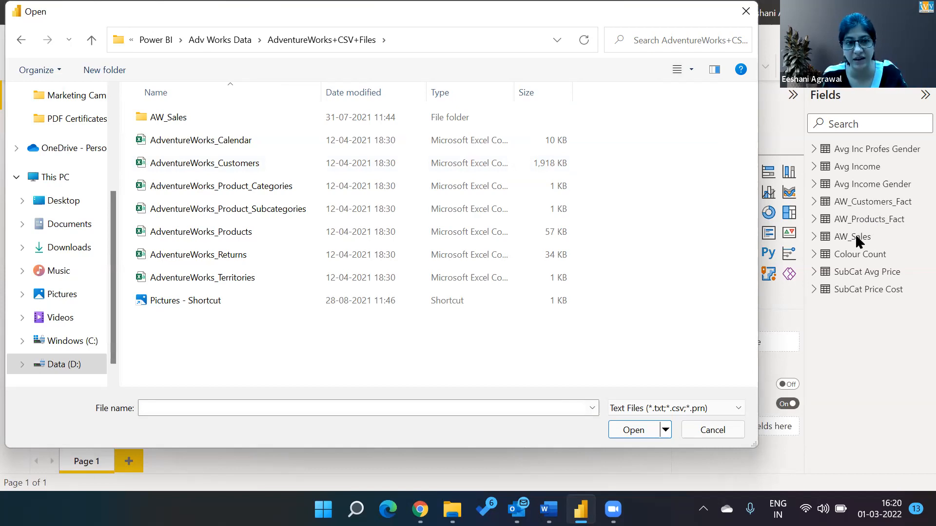
double_click(193, 139)
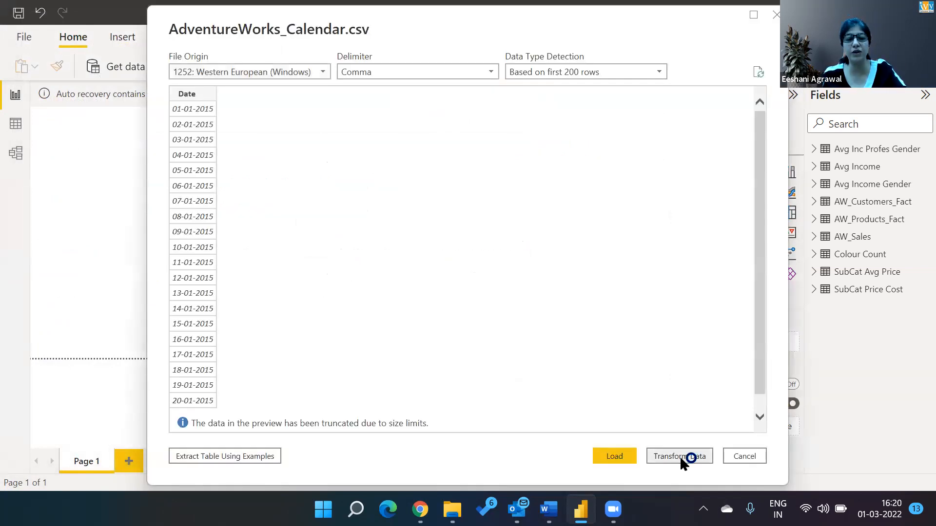
left_click(680, 459)
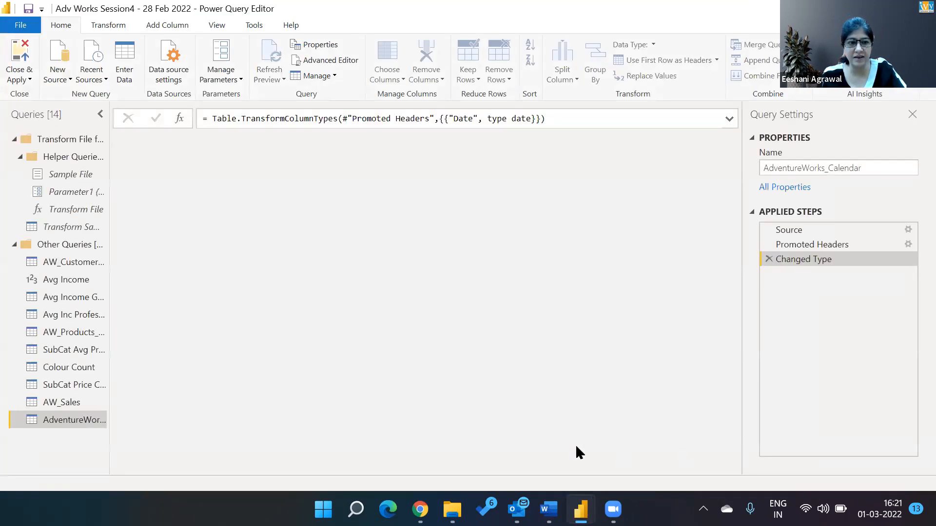
- Add the AdventureWorks_Product_Categories CSV file as a new query
left_click(60, 77)
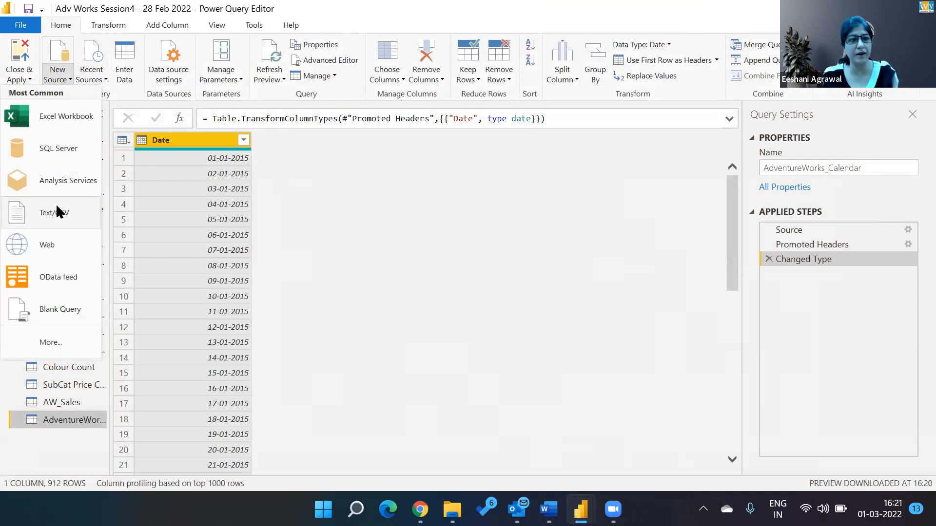
left_click(58, 212)
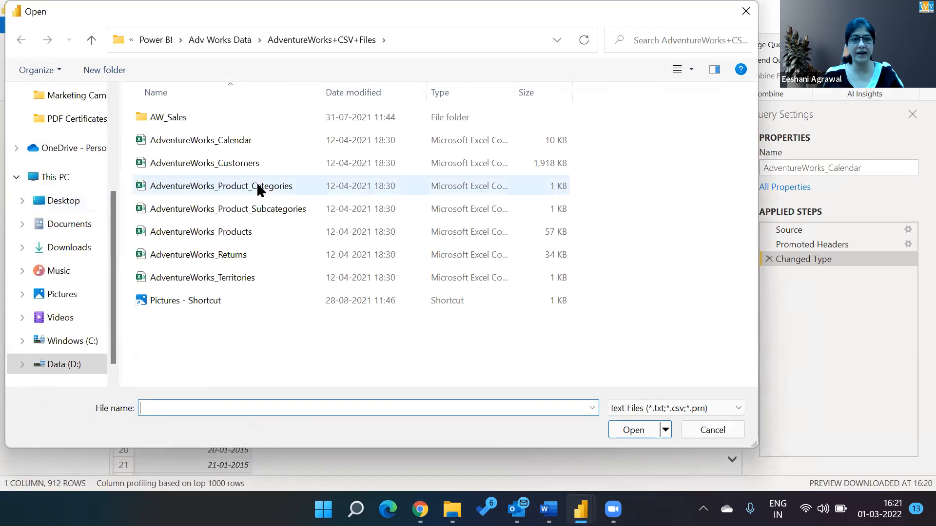
double_click(257, 186)
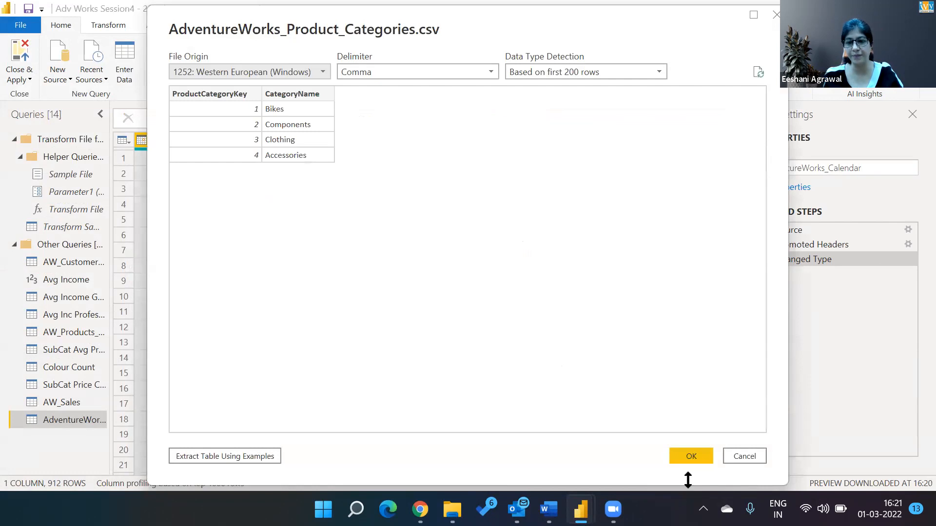
left_click(690, 457)
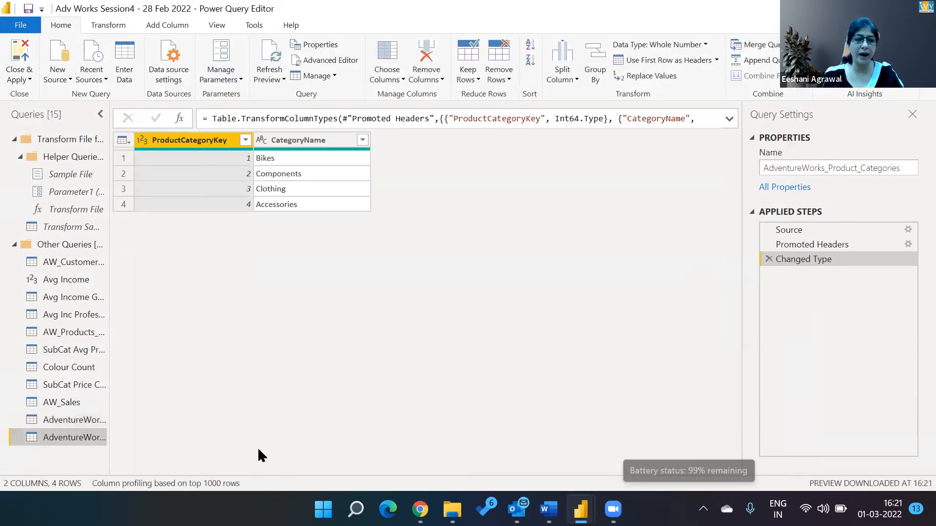
- Rename the AdventureWorks_Calendar query to AW_Calendar
left_click(81, 420)
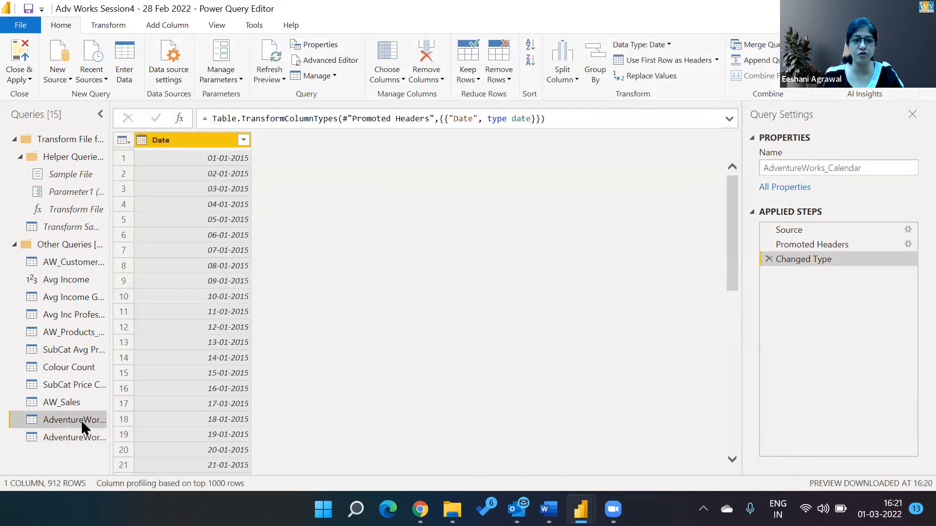
left_click(824, 166)
key("BackSpace")
key("BackSpace")
key("BackSpace")
key("BackSpace")
key("BackSpace")
key("BackSpace")
key("BackSpace")
key("BackSpace")
key("BackSpace")
key("BackSpace")
key("BackSpace")
key("BackSpace")
key("BackSpace")
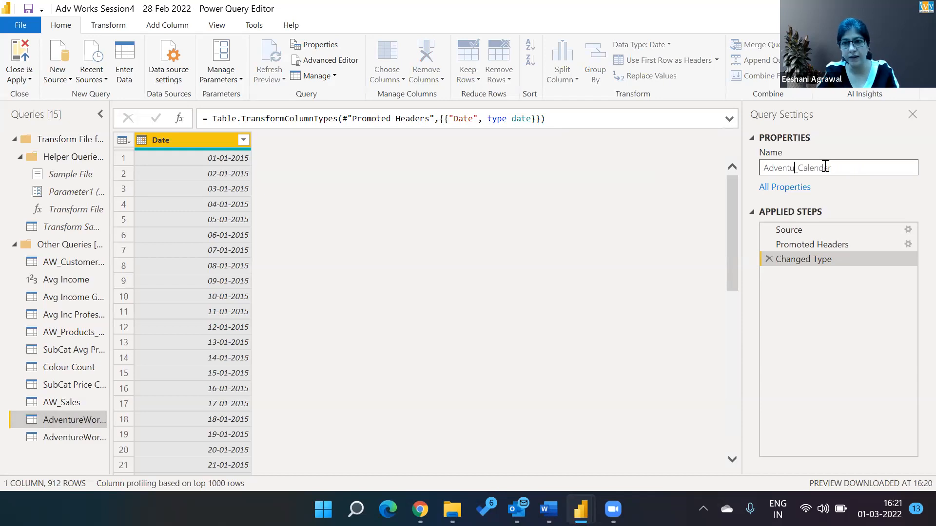
type("W")
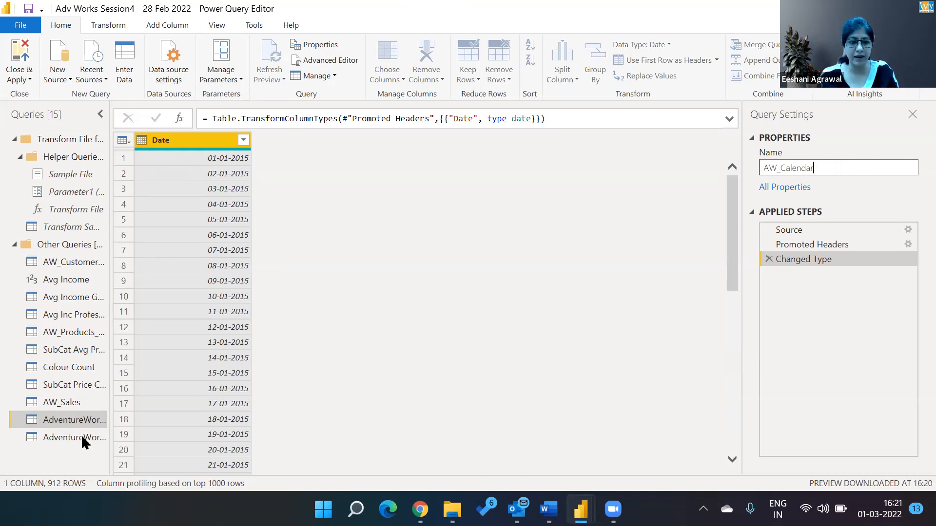
key("Return")
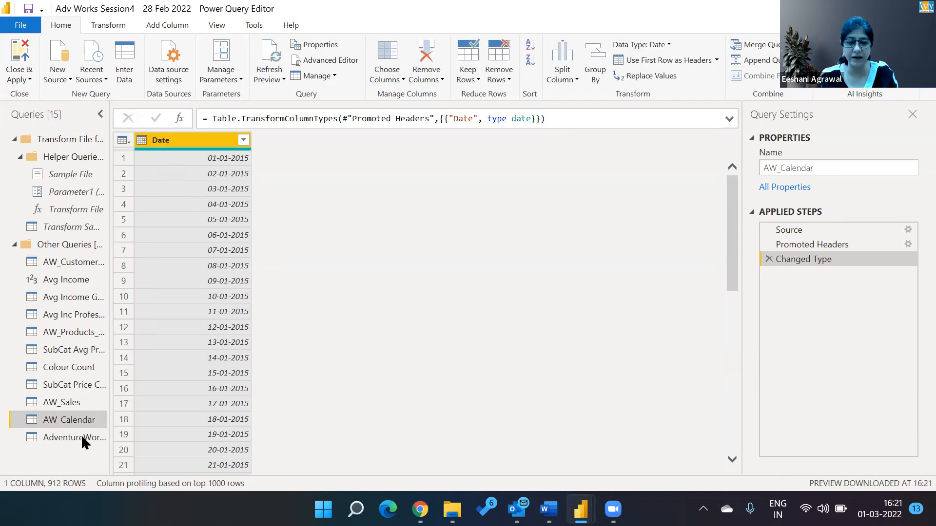
- Rename the AdventureWorks_Product_Categories query to AW_Product_Cat_Fact
left_click(81, 435)
left_click(827, 165)
key("BackSpace")
key("BackSpace")
key("BackSpace")
key("BackSpace")
key("BackSpace")
key("BackSpace")
key("BackSpace")
key("BackSpace")
key("BackSpace")
key("BackSpace")
key("BackSpace")
key("BackSpace")
key("BackSpace")
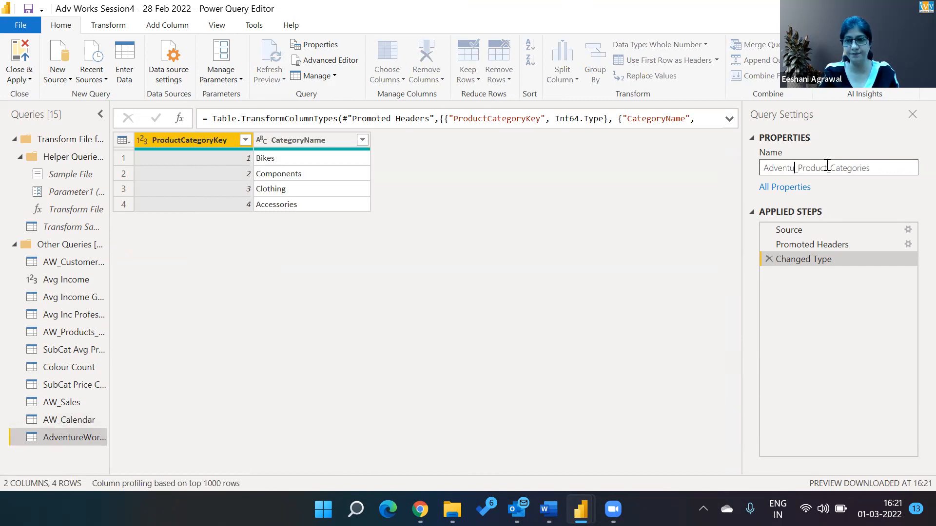
type("W")
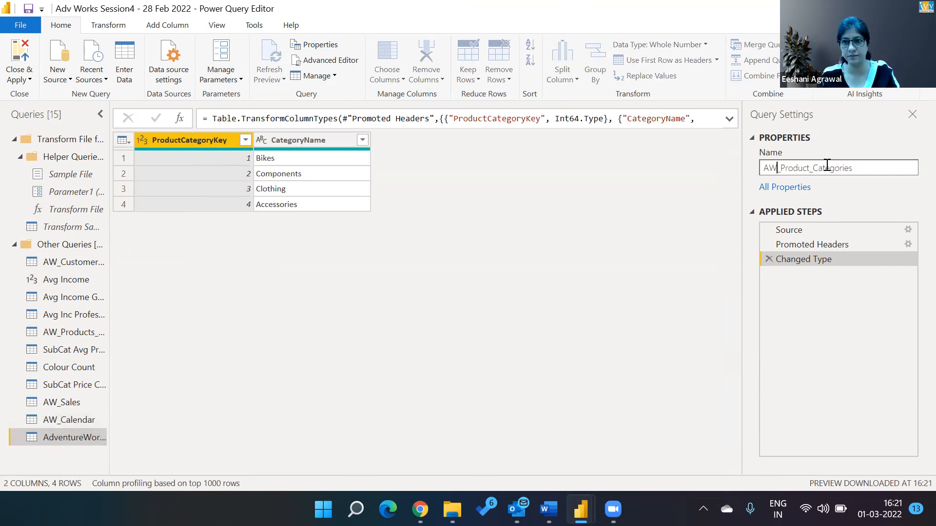
key("Right")
key("Right")
key("Right")
key("Right")
key("Right")
key("Right")
key("Right")
key("Right")
key("Right")
key("Right")
key("Right")
key("Right")
key("Right")
key("Right")
key("Right")
key("Right")
key("Right")
key("Right")
key("Right")
key("BackSpace")
key("BackSpace")
key("BackSpace")
key("BackSpace")
key("BackSpace")
key("BackSpace")
key("BackSpace")
type("Fact")
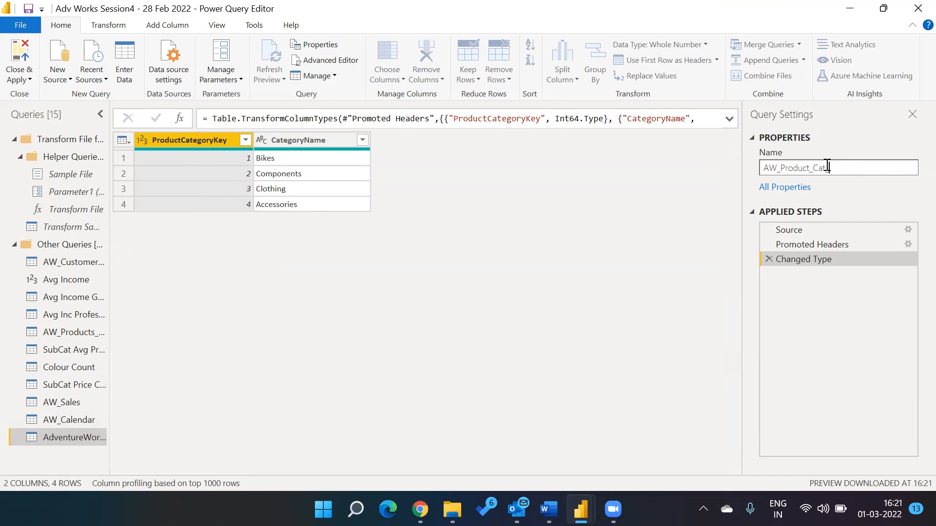
key("Return")
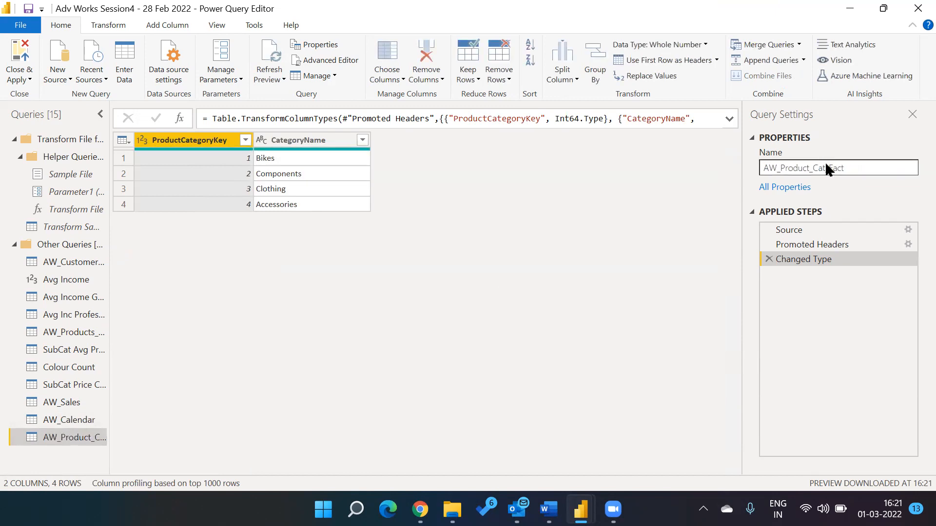
- Change the ProductCategoryKey column's data type to Text in the product categories query, adding the conversion as a new step
right_click(209, 143)
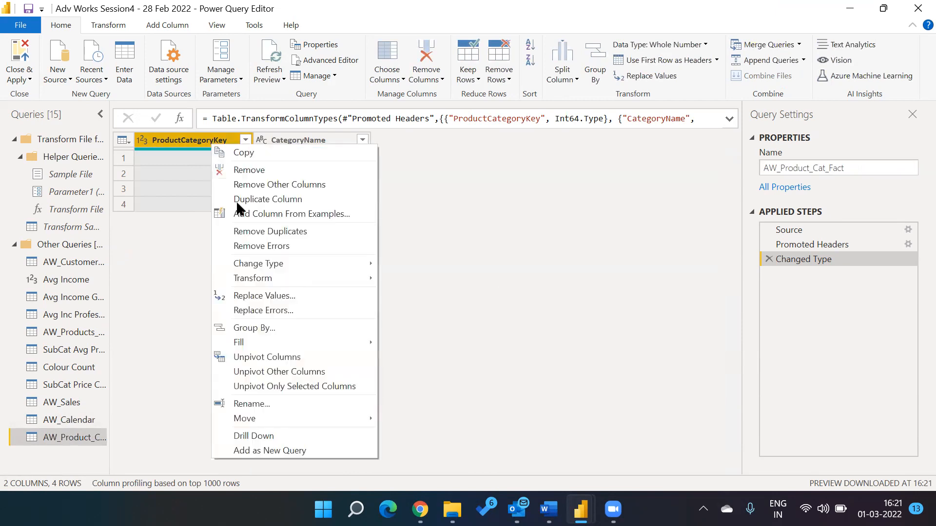
left_click(141, 141)
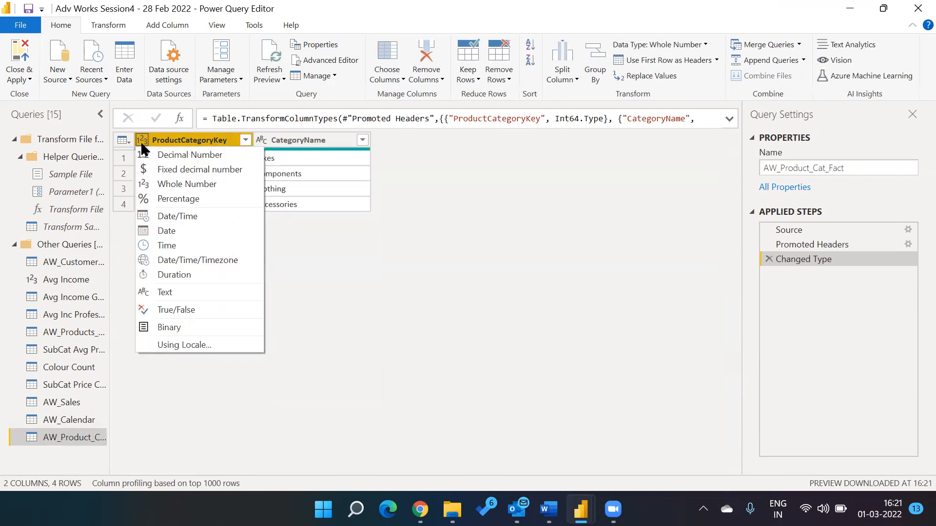
left_click(172, 293)
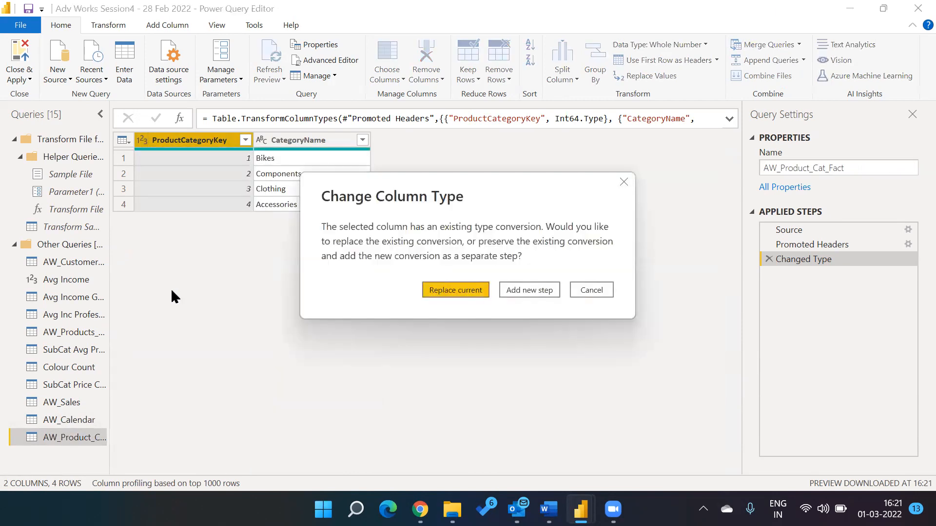
left_click(529, 290)
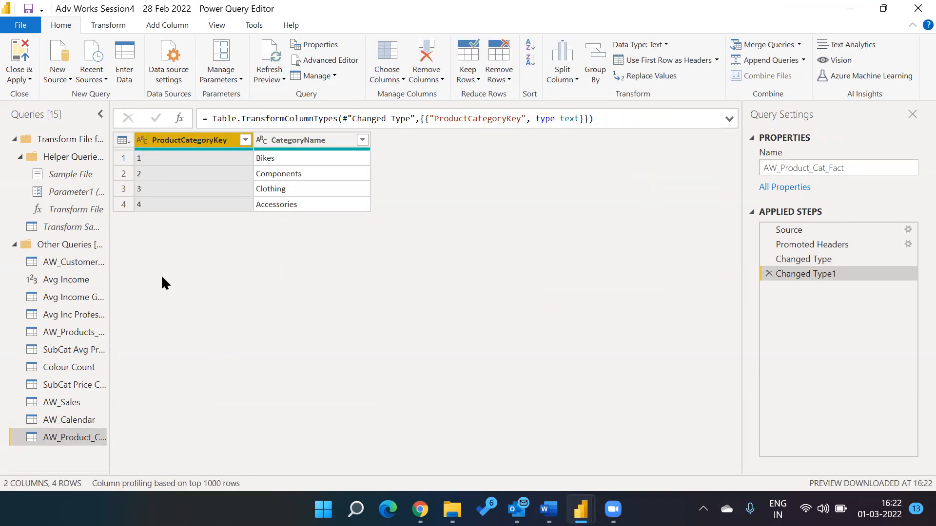
- Add the AdventureWorks_Product_Subcategories CSV file as a new query
left_click(53, 79)
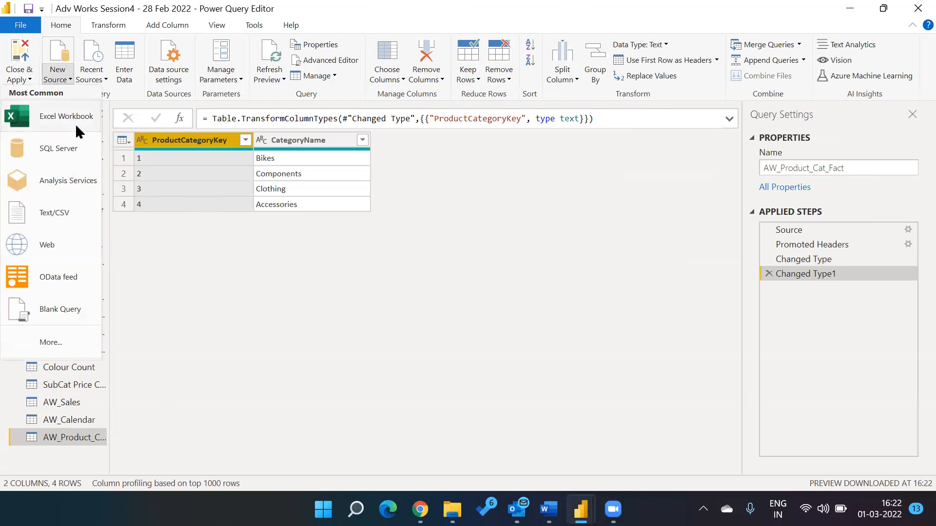
left_click(60, 210)
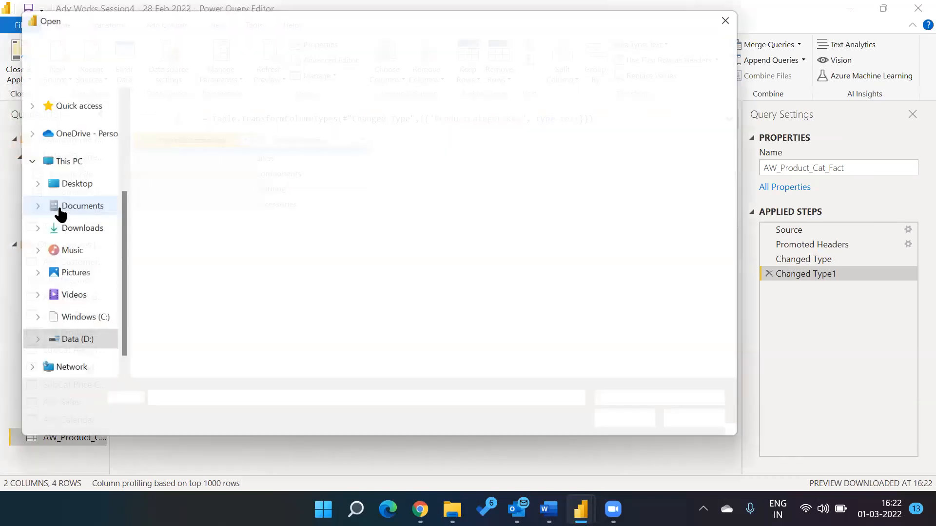
double_click(244, 205)
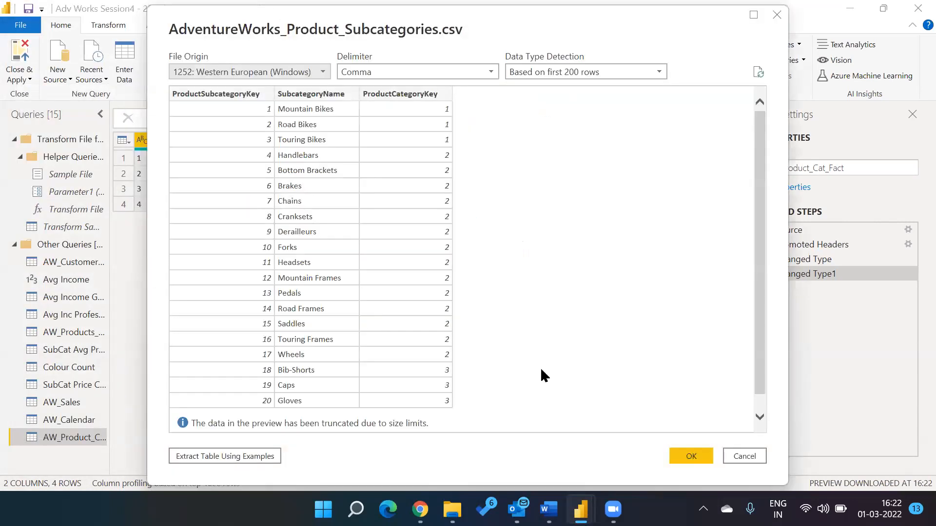
left_click(694, 450)
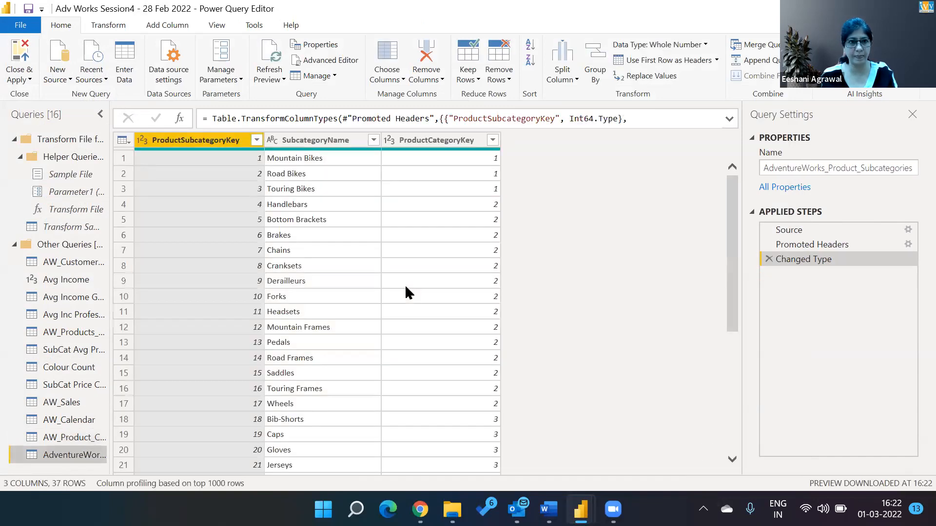
- Change the ProductSubcategoryKey column's data type to Text in the subcategories query, adding the conversion as a new step
left_click(442, 144)
left_click(222, 144, "ctrl")
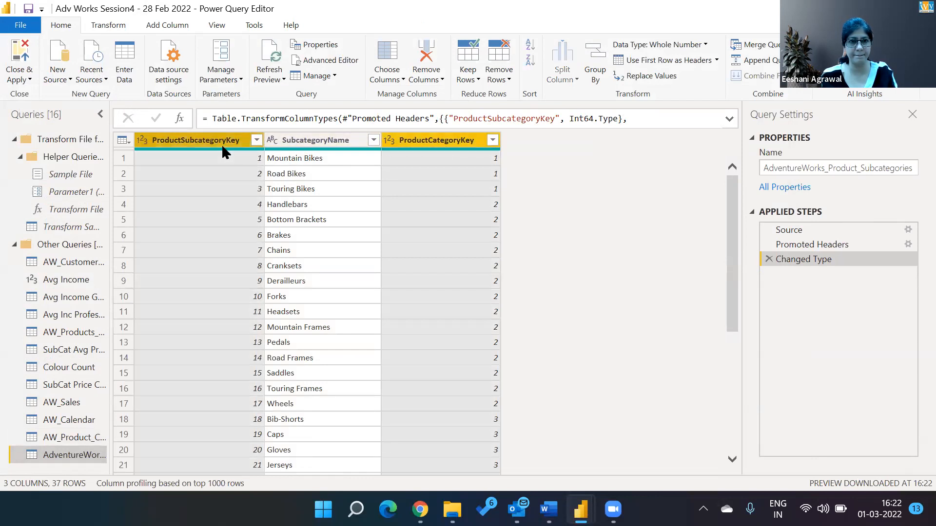
left_click(140, 141)
left_click(182, 292)
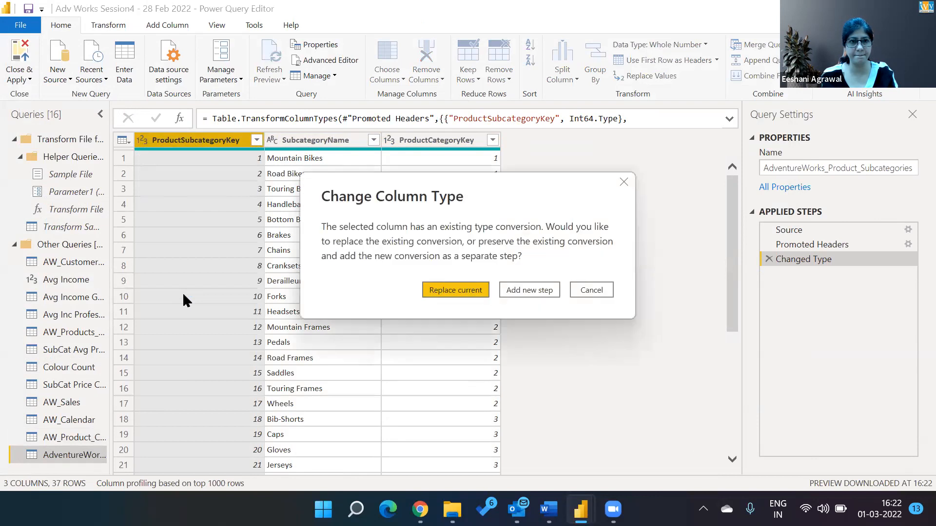
left_click(519, 285)
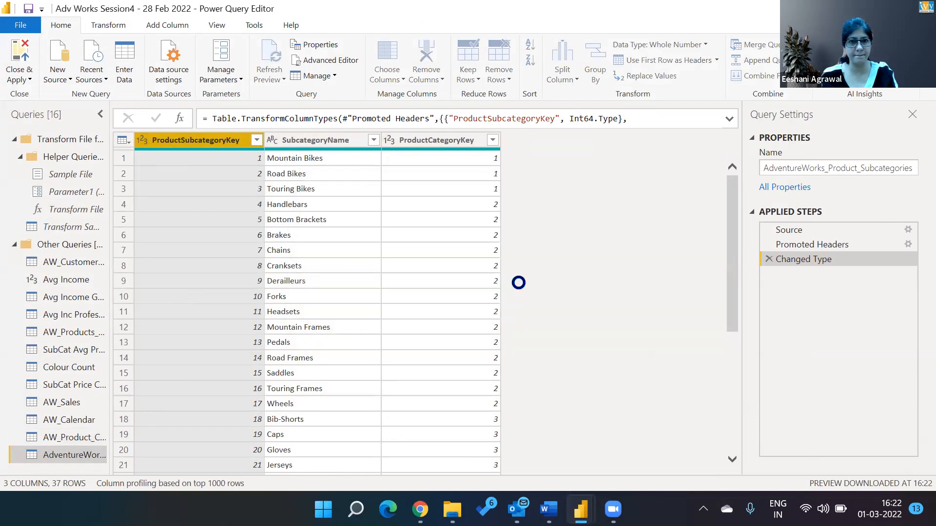
- Rename the AdventureWorks_Product_Subcategories query to AW_Product_Subcat_Fact
left_click(829, 169)
key("BackSpace")
key("BackSpace")
key("BackSpace")
key("BackSpace")
key("BackSpace")
key("BackSpace")
key("BackSpace")
key("BackSpace")
key("BackSpace")
key("BackSpace")
key("BackSpace")
key("BackSpace")
key("BackSpace")
key("BackSpace")
key("BackSpace")
type("AW_")
key("End")
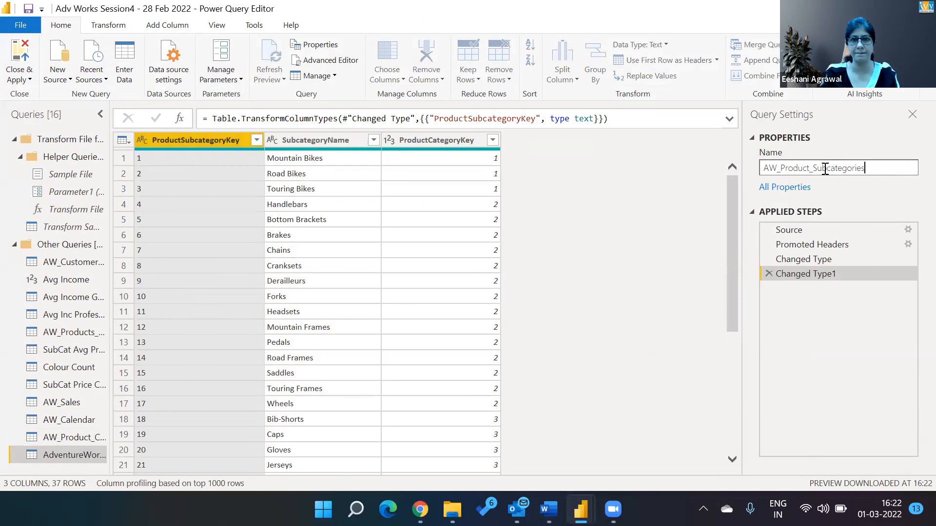
key("BackSpace")
key("BackSpace")
key("BackSpace")
key("BackSpace")
key("BackSpace")
key("BackSpace")
key("BackSpace")
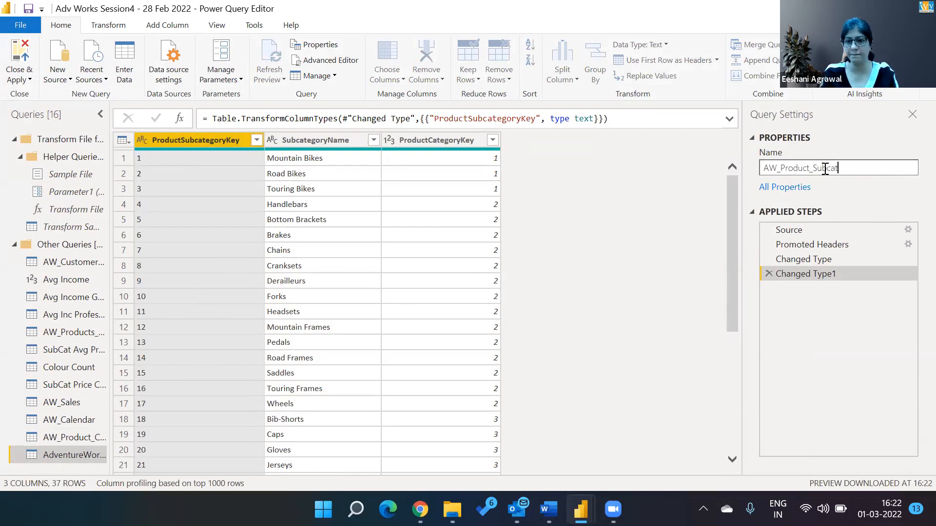
type("_Fact")
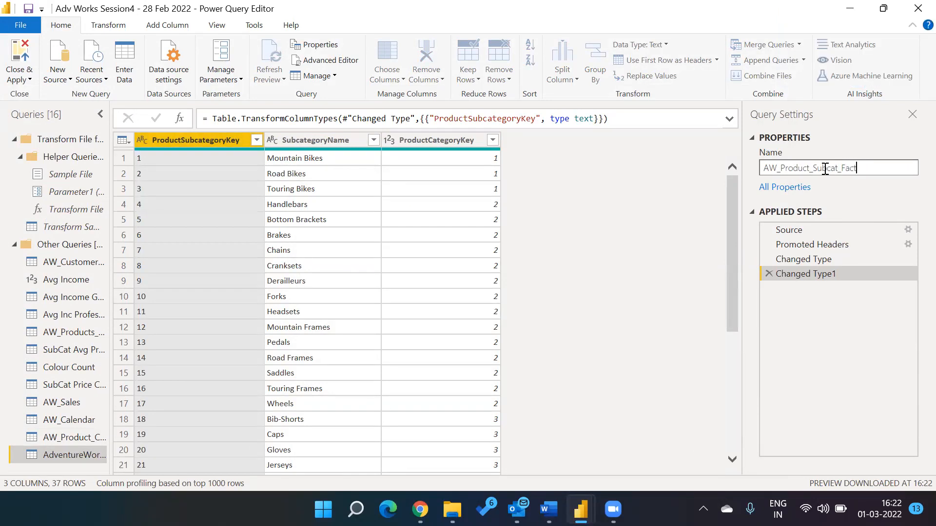
key("Return")
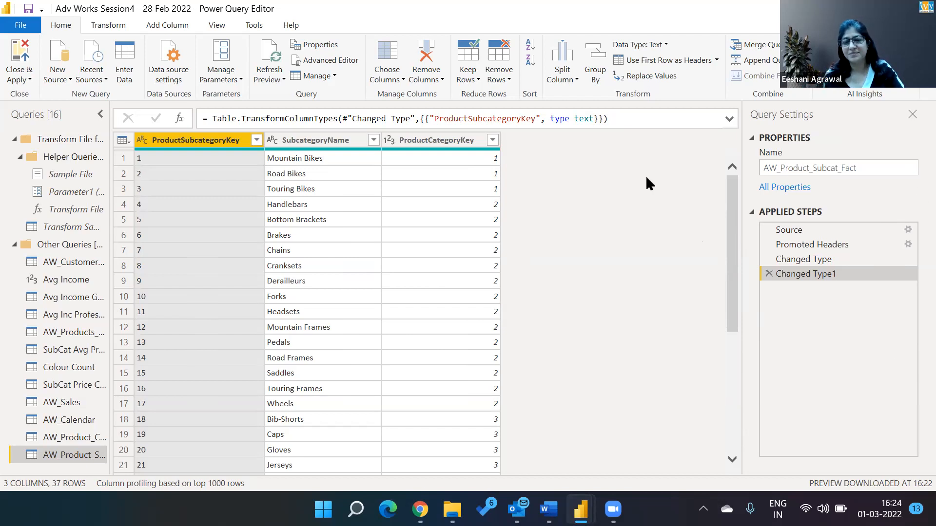
- Add the AdventureWorks_Returns CSV file as a new query
left_click(47, 71)
left_click(57, 215)
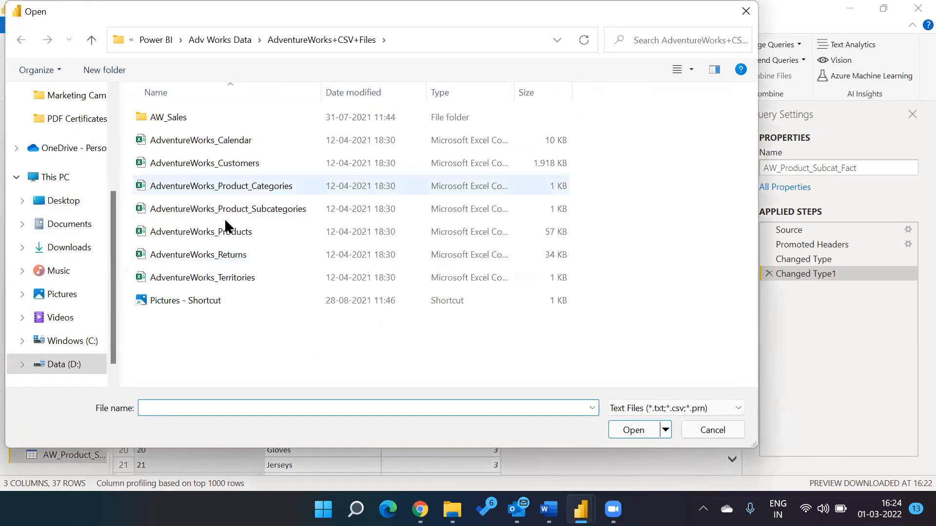
double_click(229, 255)
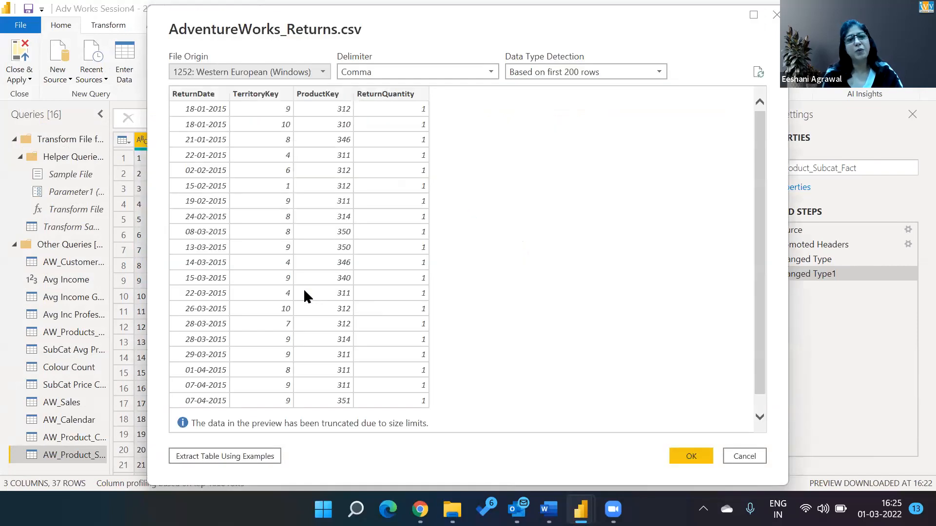
left_click(687, 457)
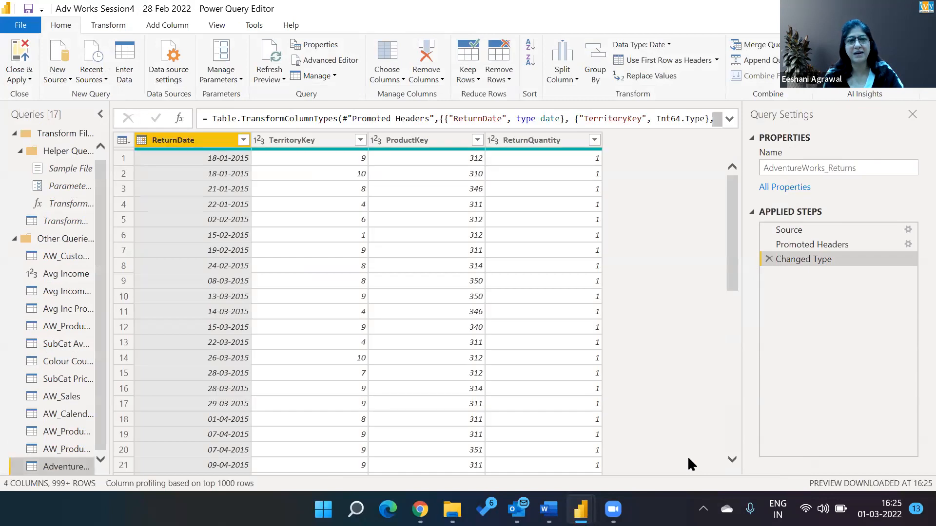
- Change the TerritoryKey column's data type to Text in the returns query, adding the conversion as a new step
left_click(310, 138)
left_click(405, 143, "ctrl")
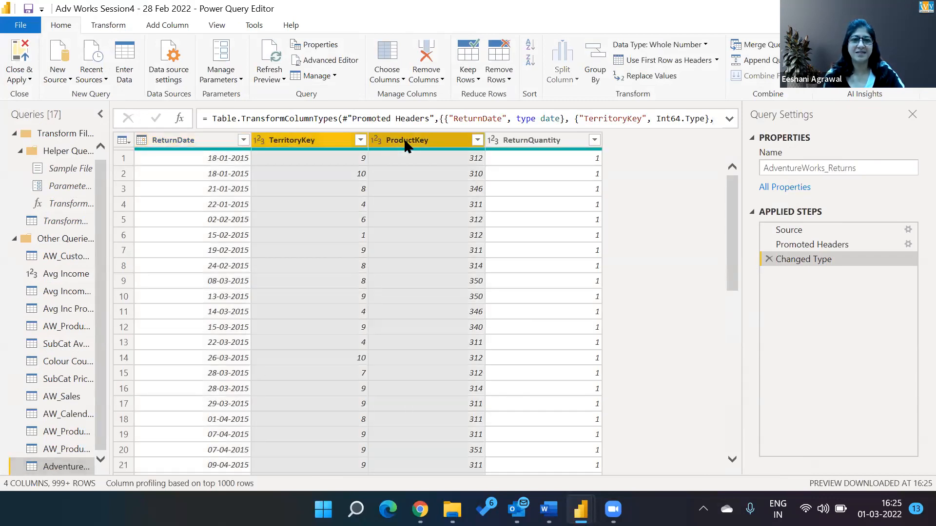
left_click(259, 140)
left_click(300, 292)
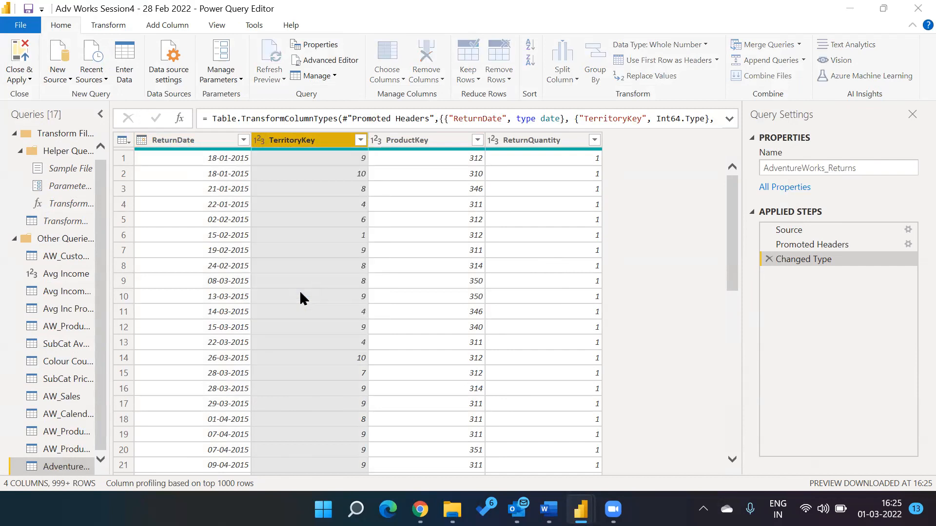
left_click(526, 290)
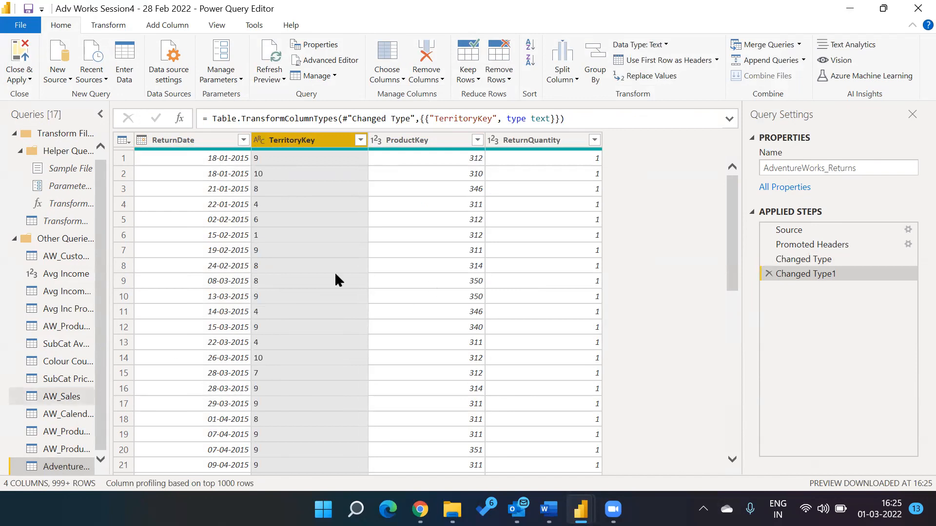
- Rename the AdventureWorks_Returns query to AW_Returns_Data
left_click(824, 168)
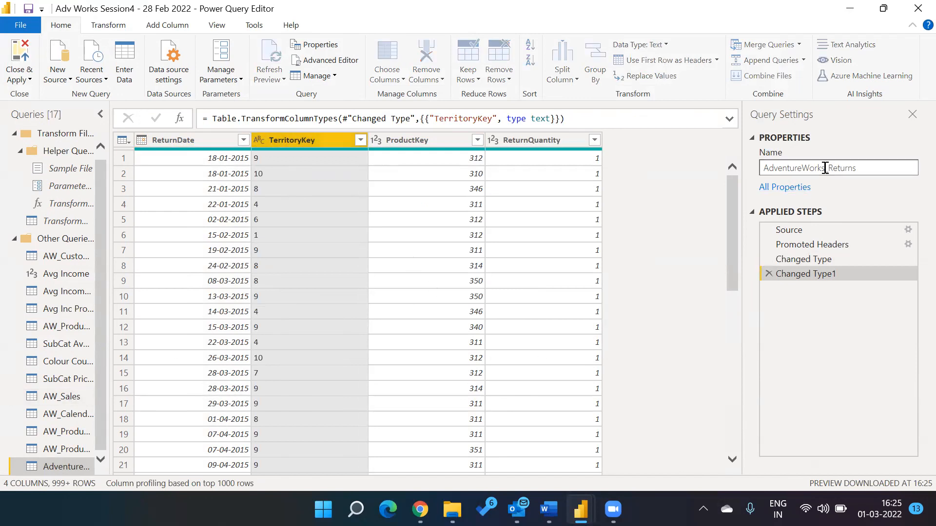
key("BackSpace")
key("BackSpace")
key("BackSpace")
key("BackSpace")
key("BackSpace")
key("BackSpace")
key("BackSpace")
key("BackSpace")
key("BackSpace")
key("BackSpace")
key("BackSpace")
key("BackSpace")
key("BackSpace")
type("W")
key("Right")
key("Right")
key("Right")
key("Right")
type("_Date")
key("Return")
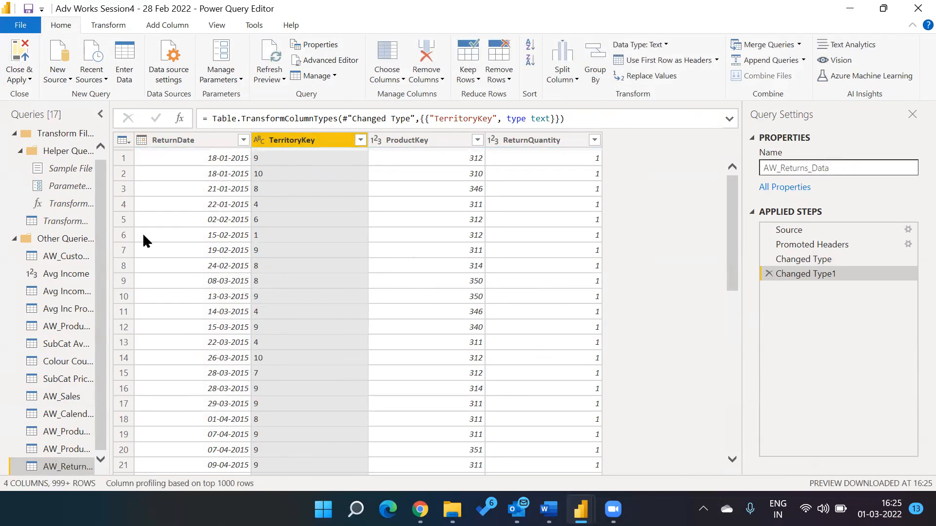
- Add the AdventureWorks_Territories CSV file as a new query
left_click(60, 73)
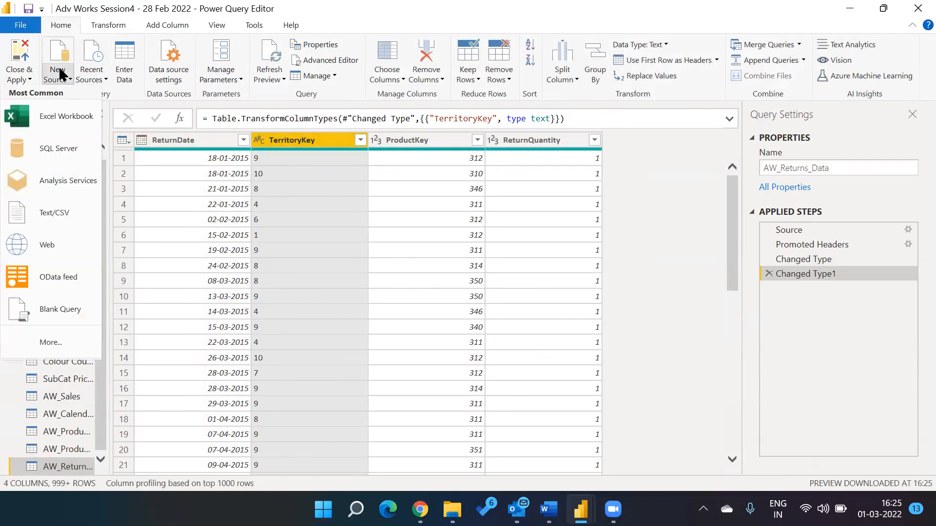
left_click(66, 211)
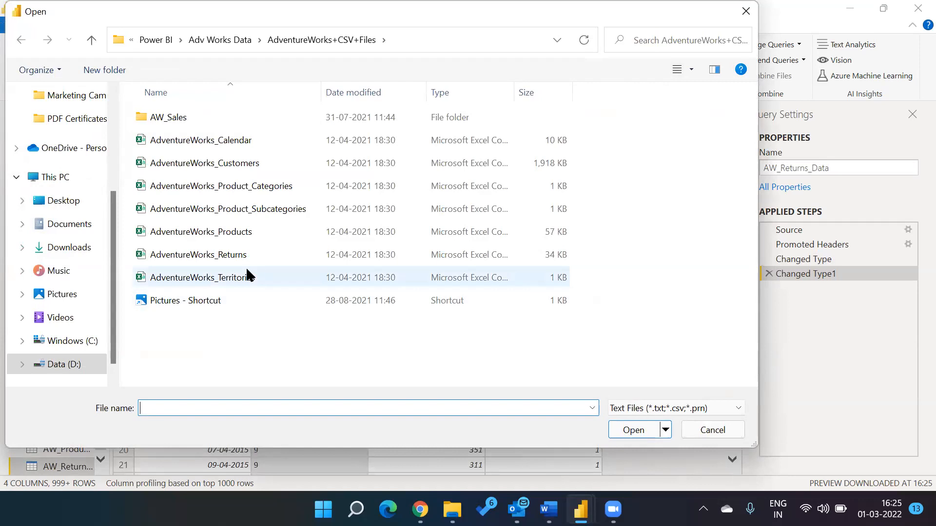
double_click(247, 277)
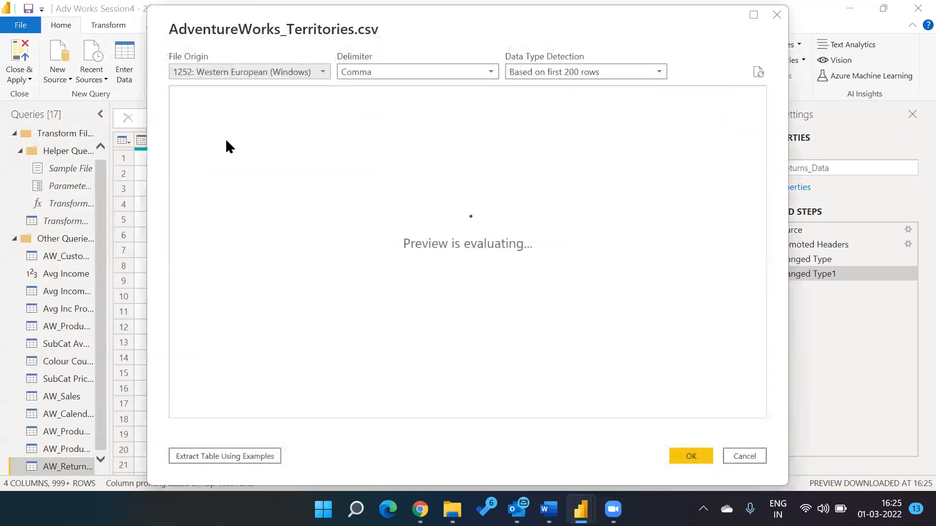
key("Return")
- Change the SalesTerritoryKey column's data type to Text in the territories query, adding the conversion as a new step
left_click(137, 140)
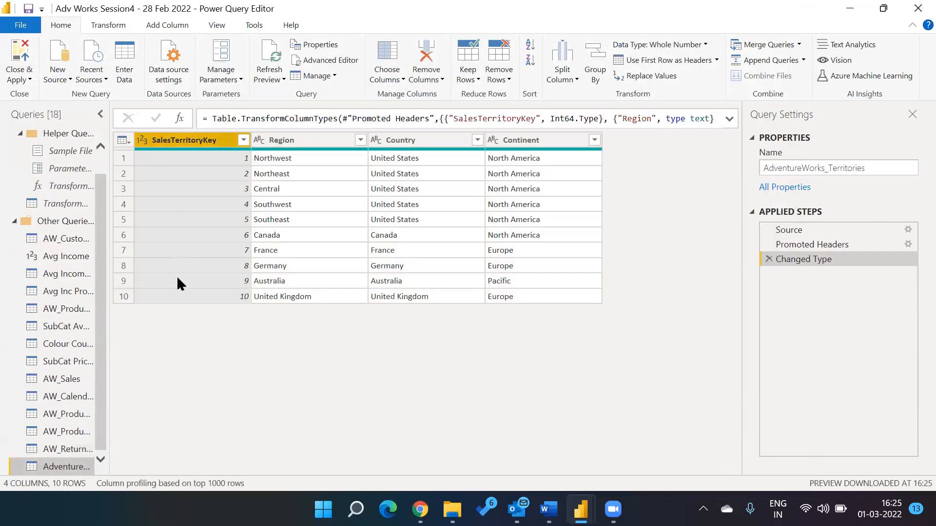
left_click(177, 295)
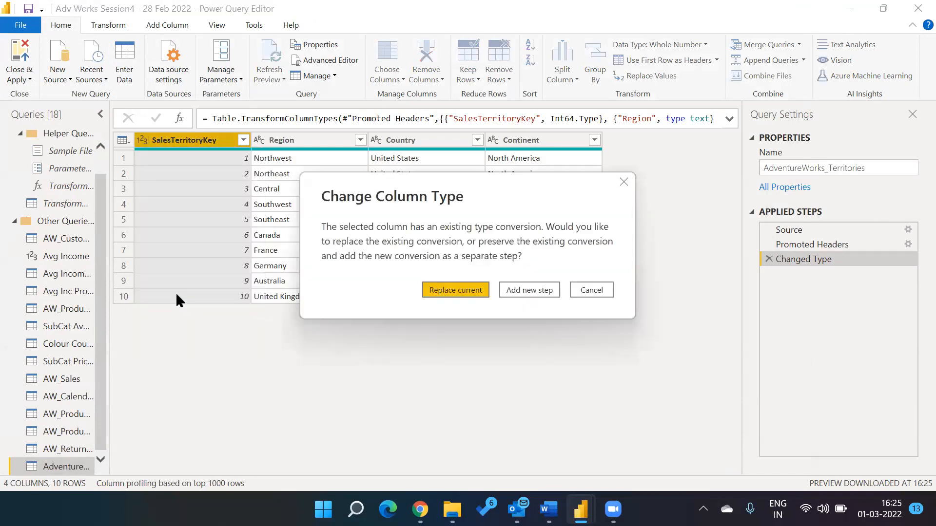
left_click(528, 291)
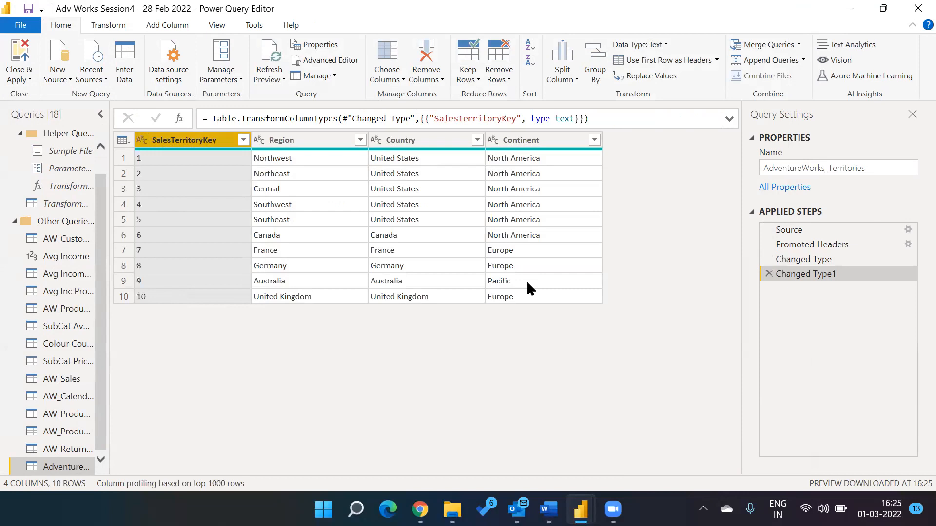
- Change the ProductKey column's data type to Text in the AW_Returns_Data query
left_click(71, 446)
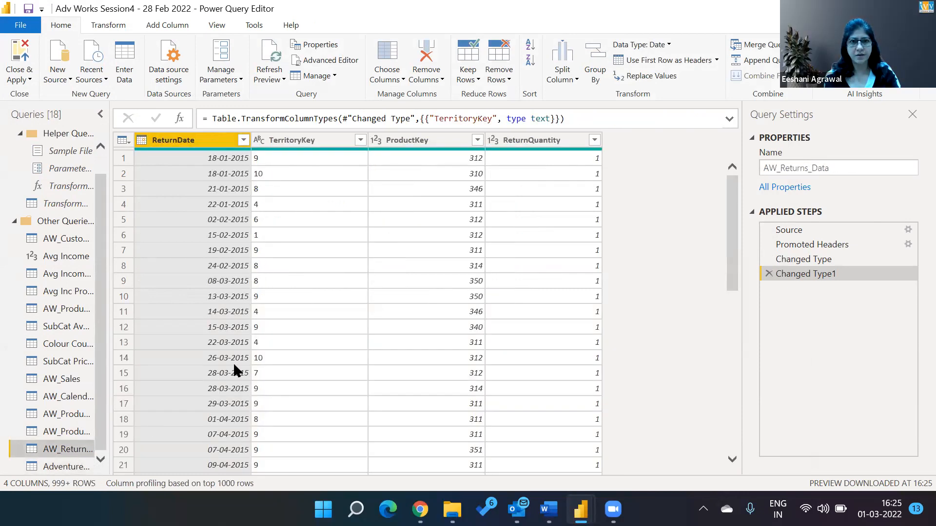
left_click(410, 139)
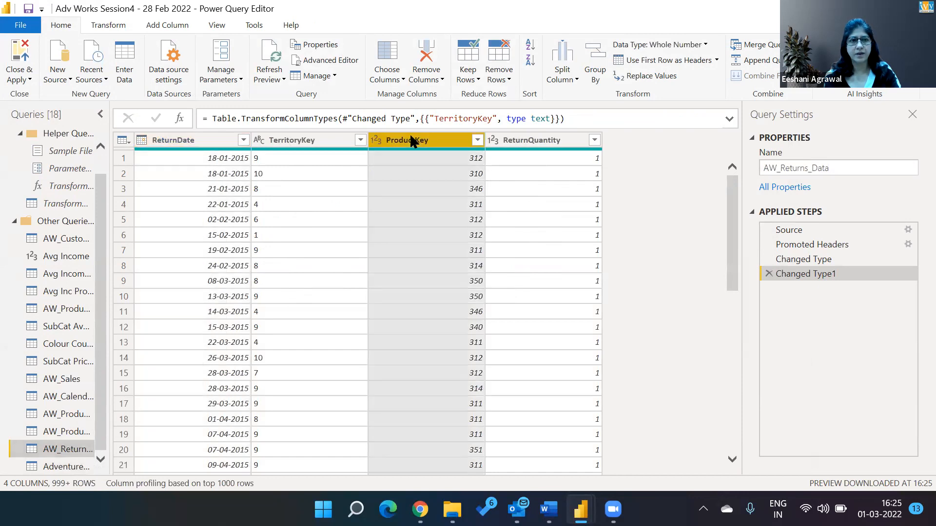
left_click(374, 141)
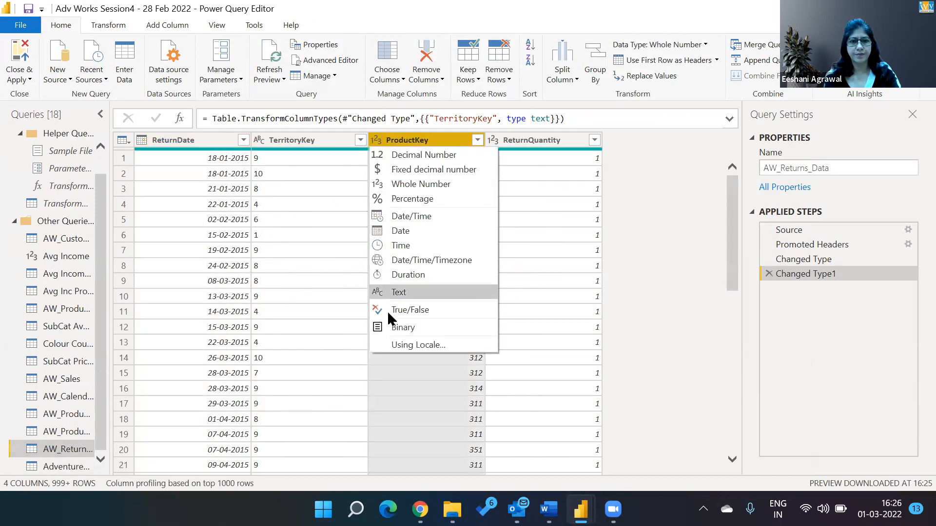
left_click(385, 293)
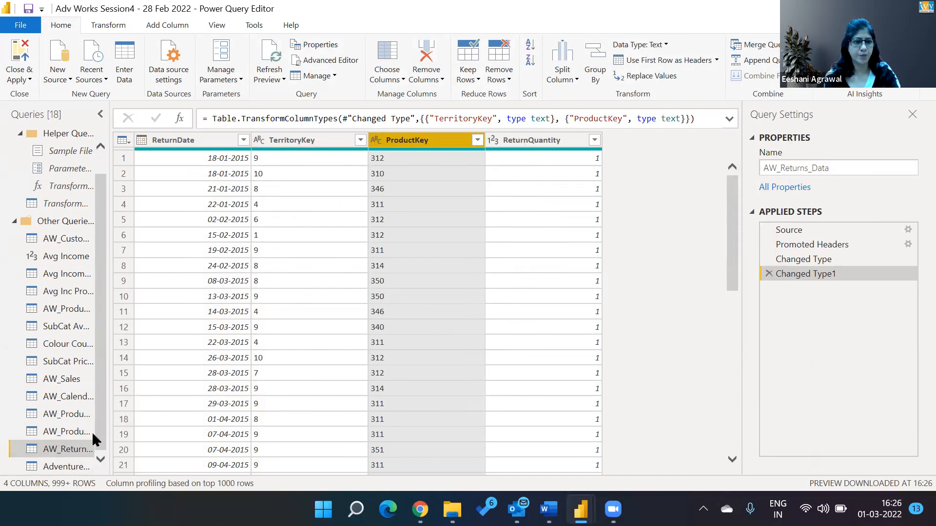
- Change the ProductCategoryKey column's data type to Text in the AW_Product_Subcat_Fact query
left_click(72, 466)
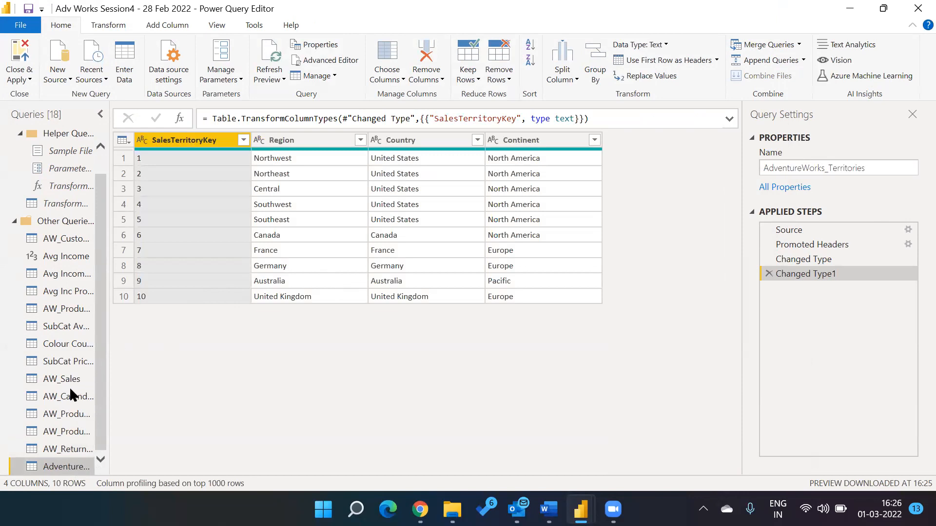
left_click(59, 448)
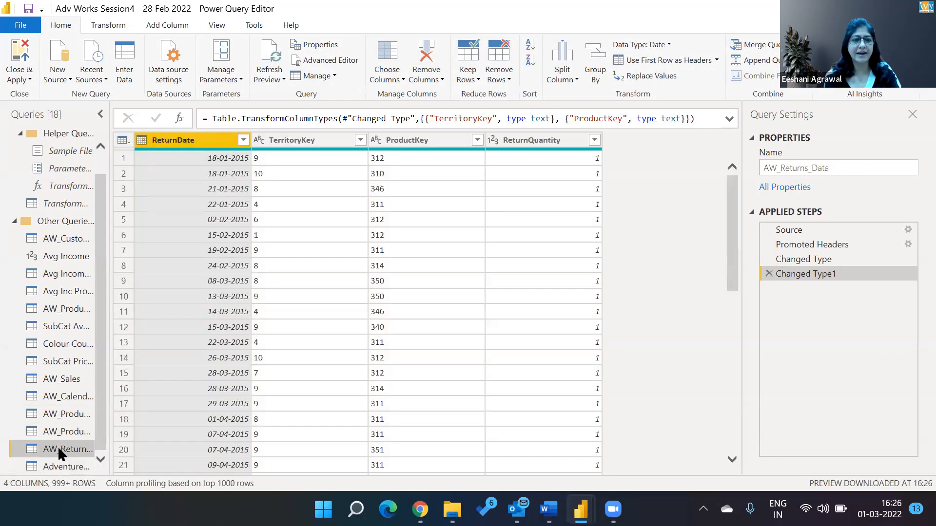
left_click(57, 431)
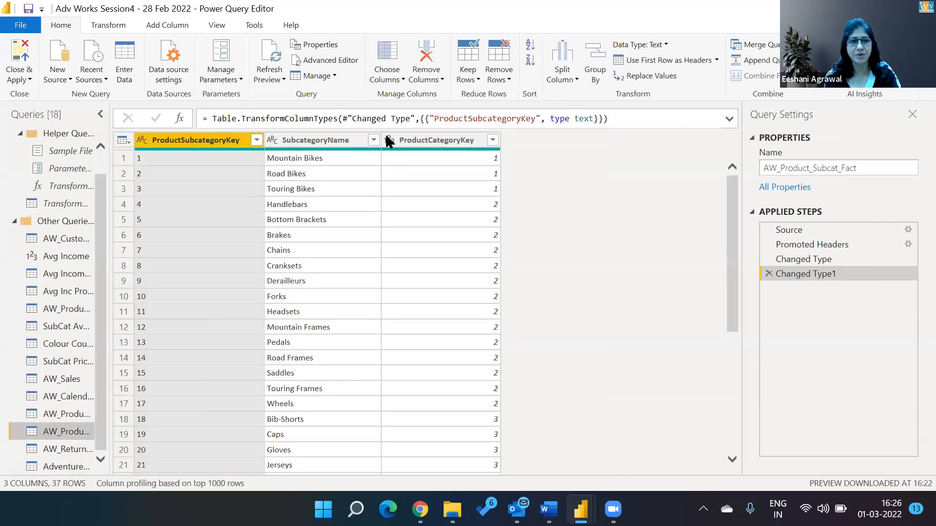
left_click(389, 141)
left_click(389, 140)
left_click(420, 291)
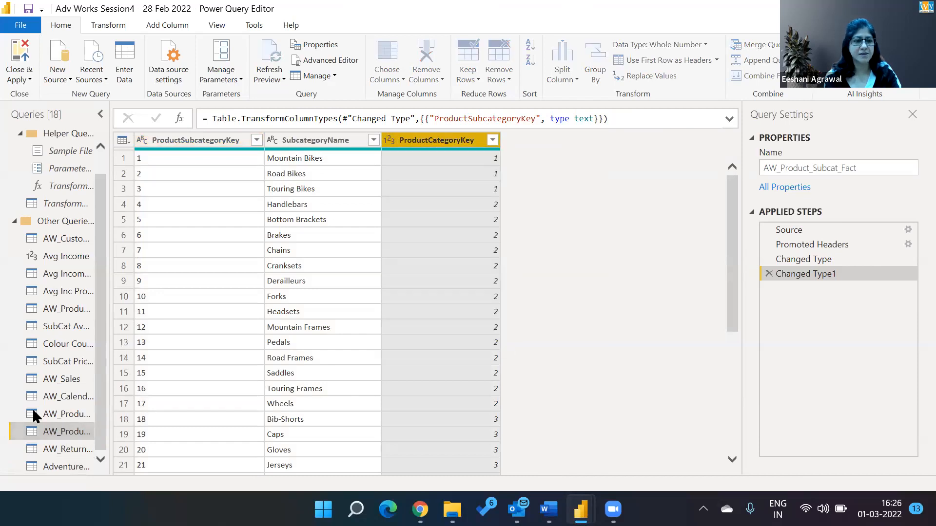
- Check the key columns' data types in the product category and calendar queries and across all columns of AW_Sales
left_click(64, 415)
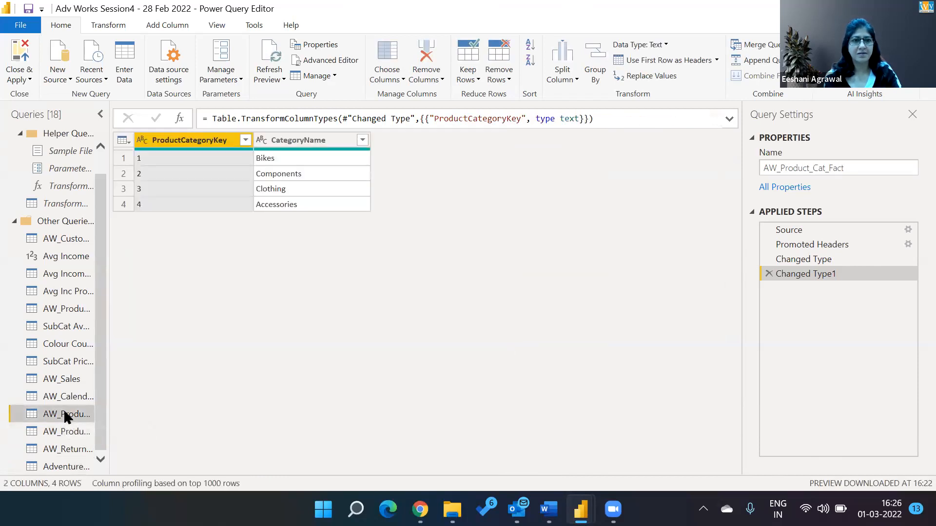
left_click(61, 399)
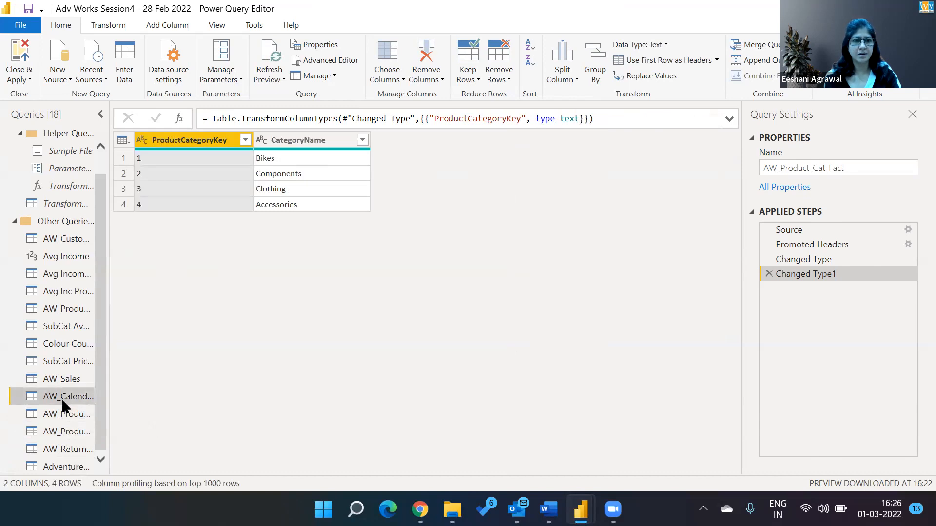
left_click(63, 379)
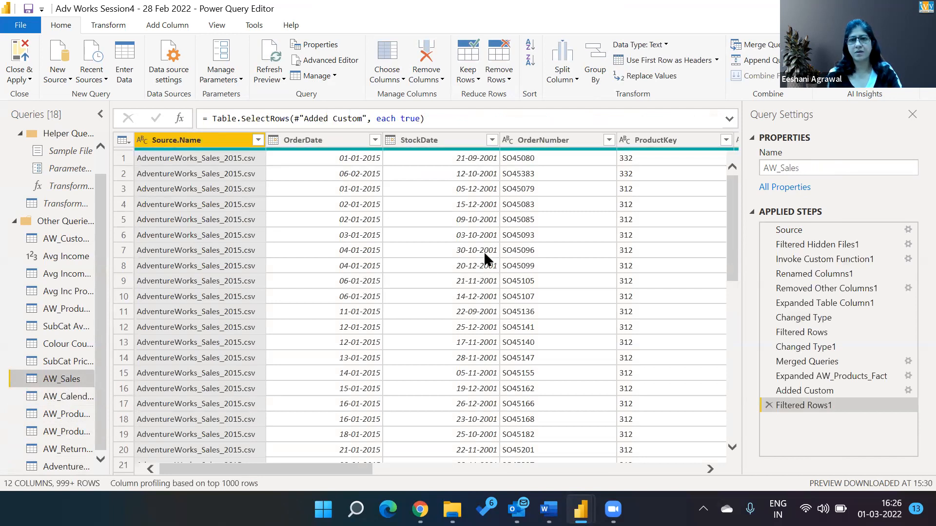
left_click(601, 238)
key("Right")
key("Right")
key("Right")
key("Right")
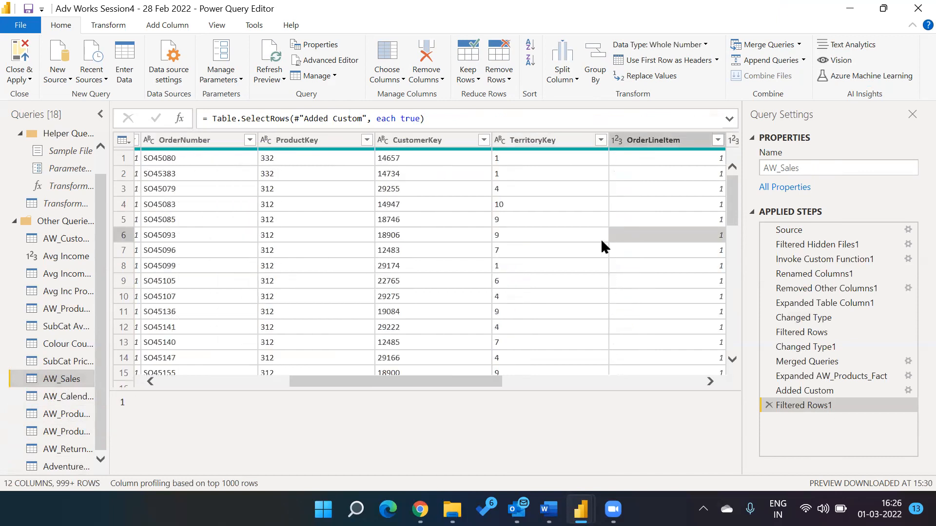
key("Right")
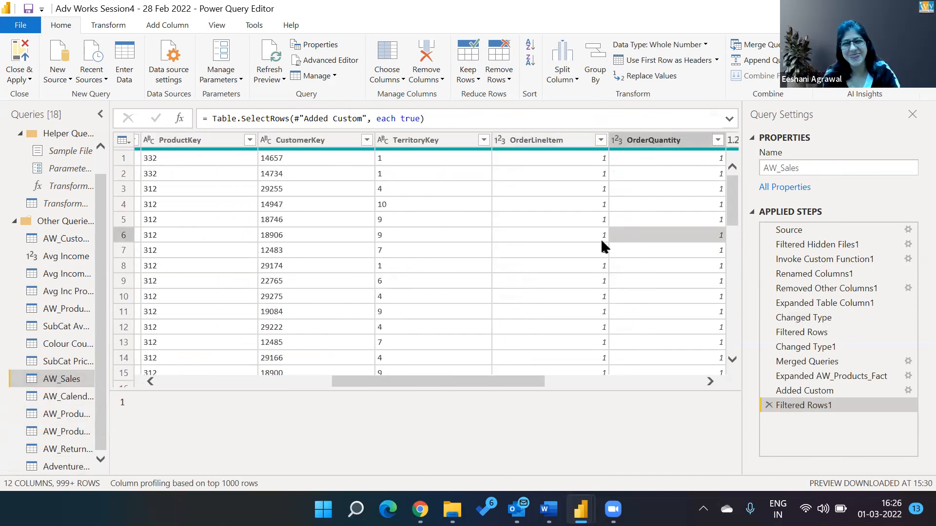
key("Right")
key("Right")
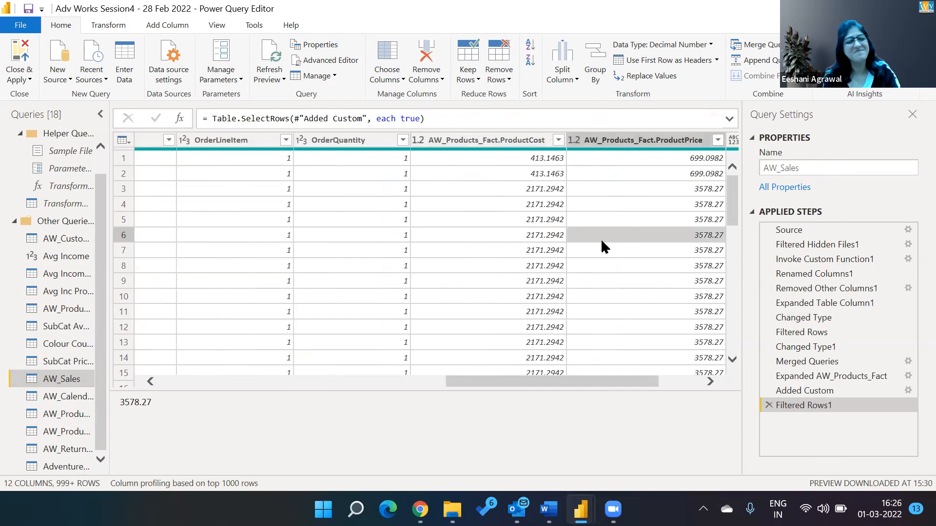
key("Right")
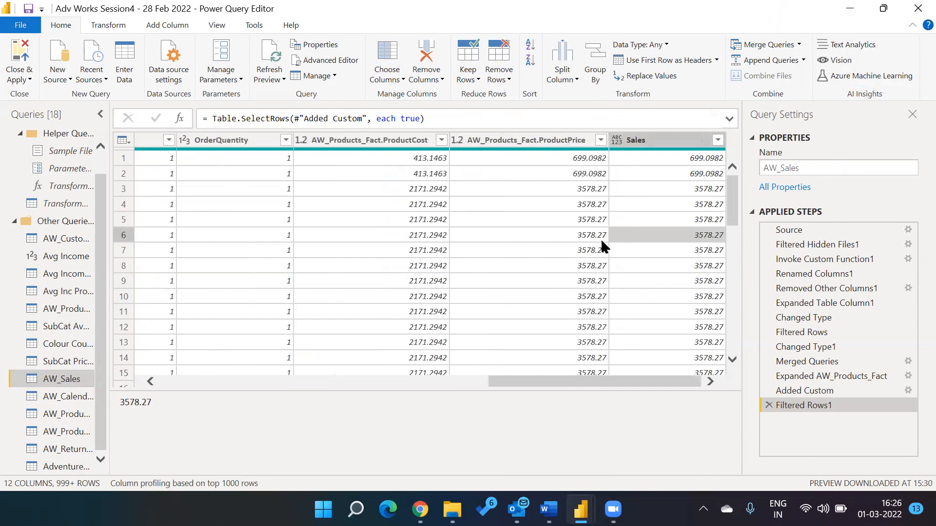
key("Left")
key("Left")
key("Left")
key("Left")
key("Left")
key("Left")
key("Left")
key("Left")
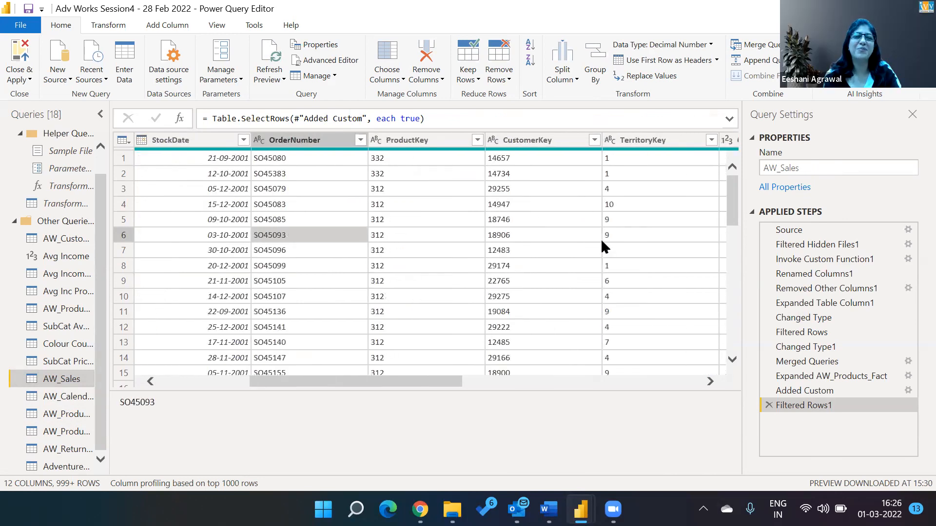
key("Left")
key("Left")
key("Left")
key("Left")
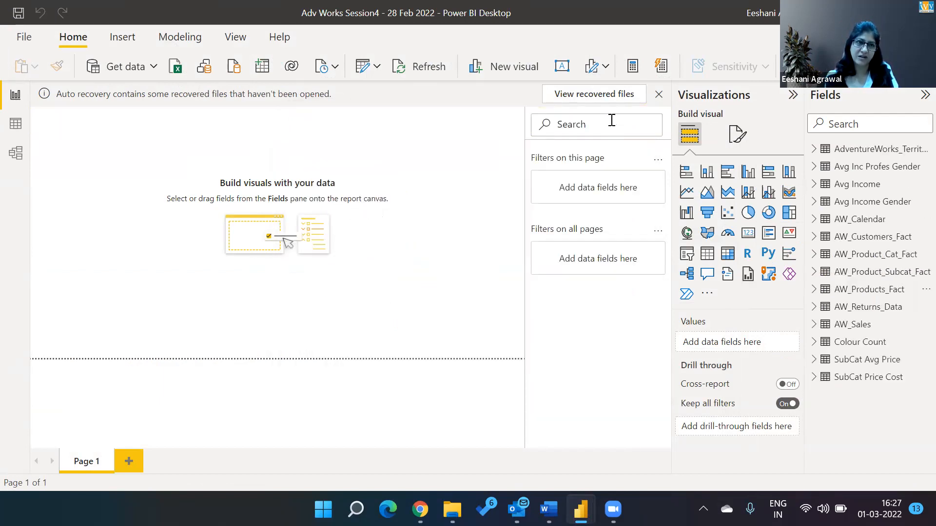
- Dismiss the auto-recovery notice with the option to remove the recovered files, and save the report
left_click(659, 95)
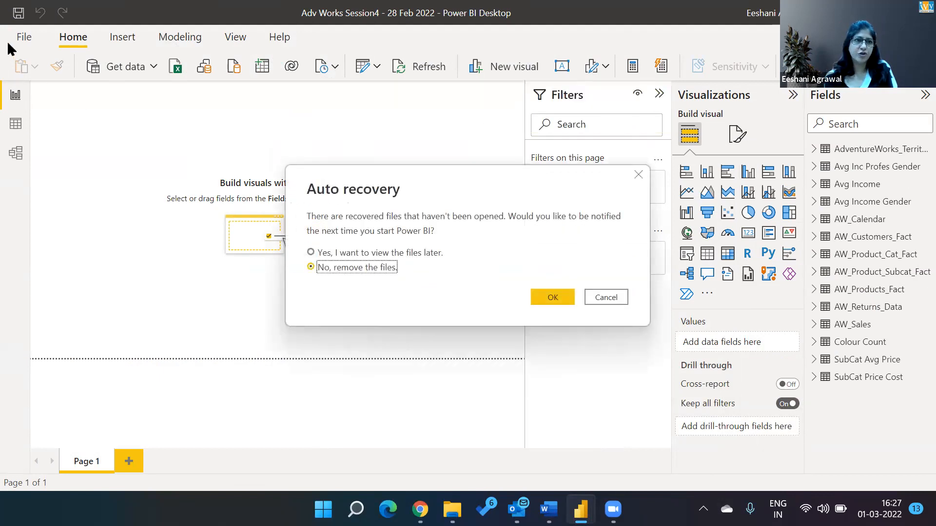
left_click(557, 295)
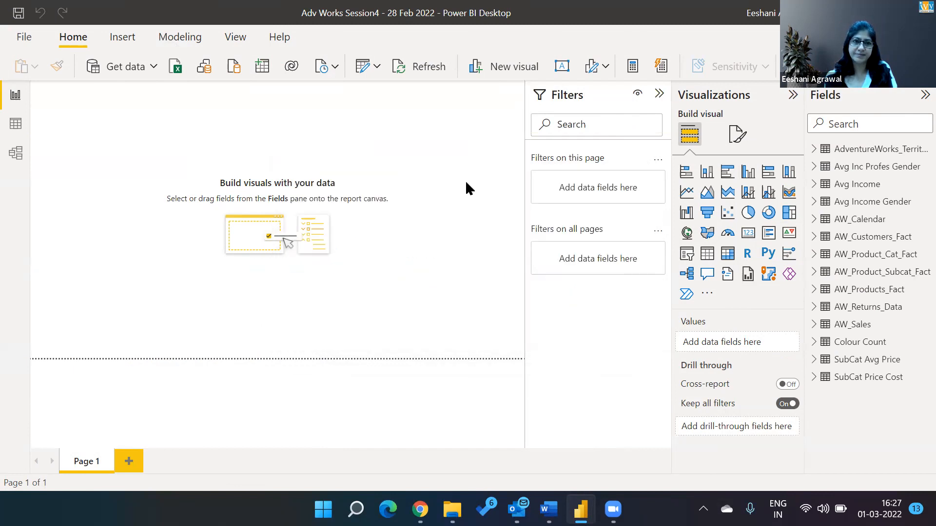
left_click(19, 15)
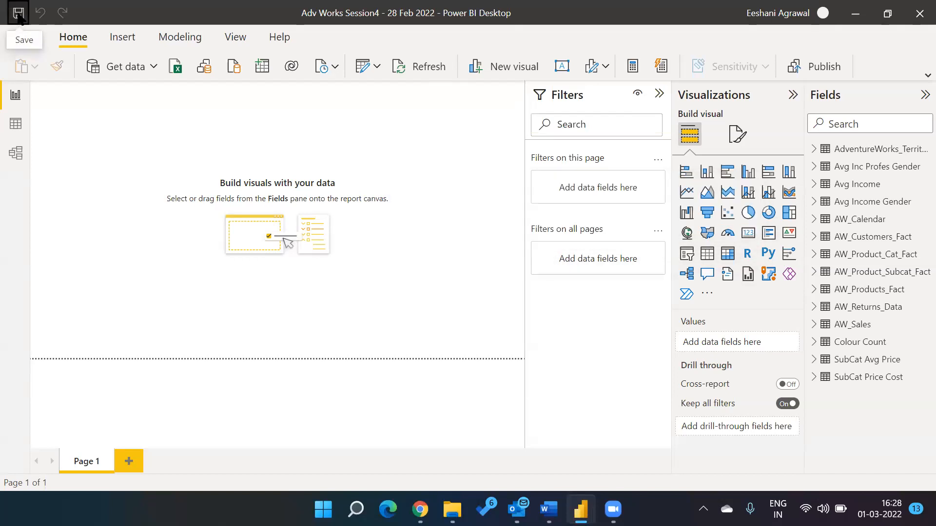
- Save a copy of the report under the file name Adv Works Session 5 - 1 March 2022
left_click(24, 39)
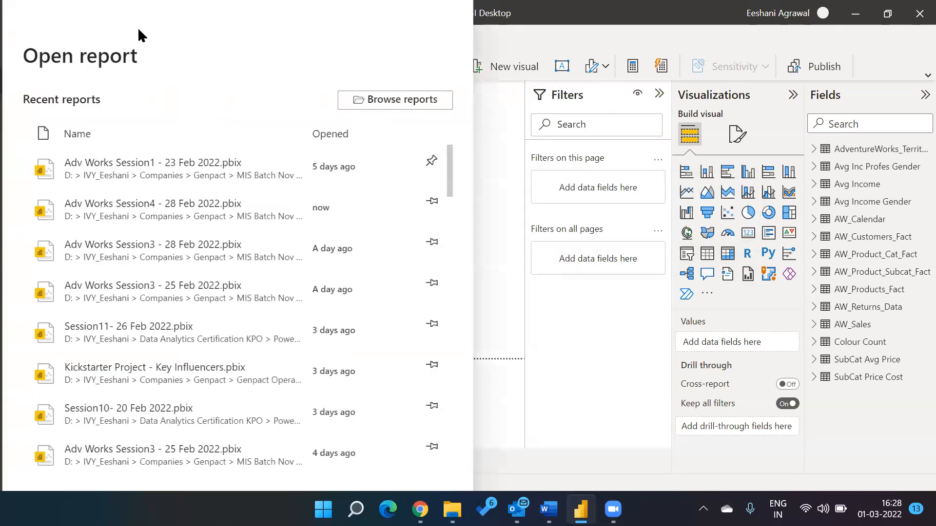
key("Escape")
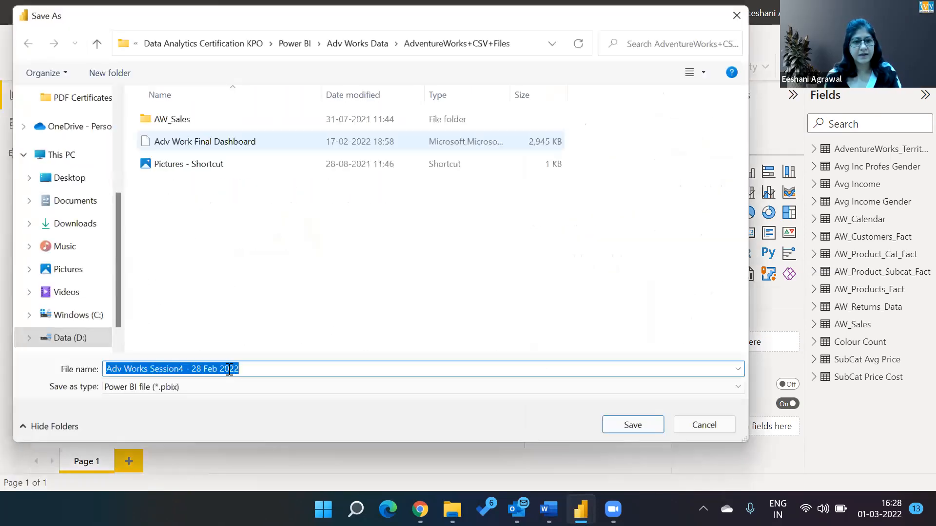
left_click(229, 370)
left_click(180, 372)
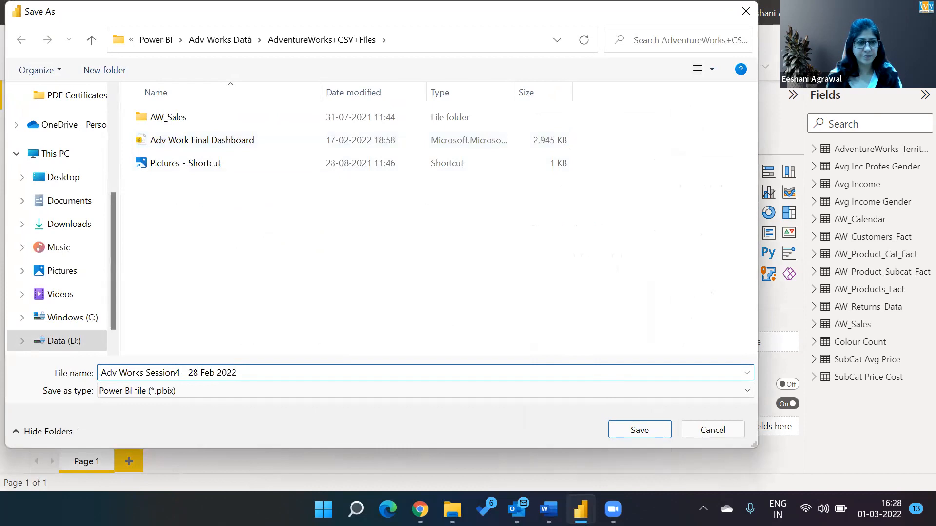
key("shift+Right")
type("5")
key("shift+Right")
key("shift+Right")
type("1")
key("Right")
key("shift+Right")
key("shift+Right")
key("shift+Right")
type("March")
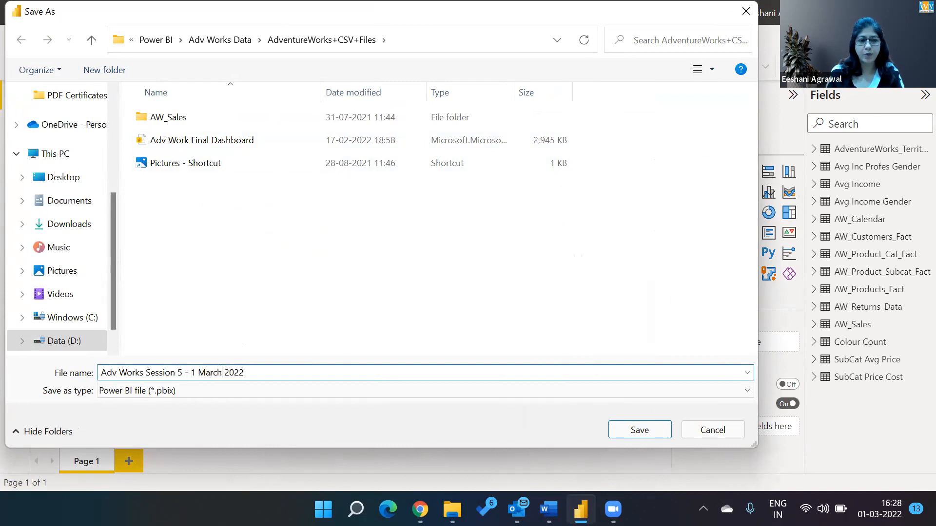
key("Return")
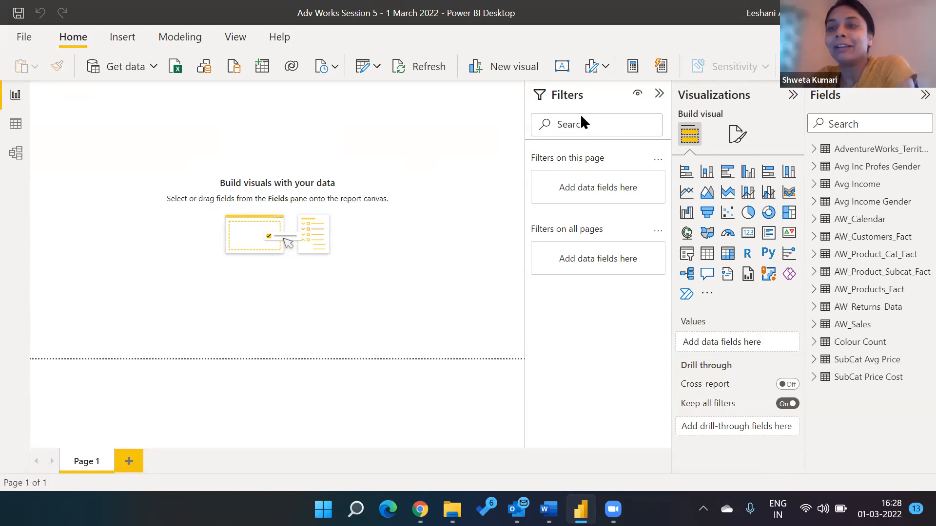
- Review the applied steps of the AW_Customers_Fact query and the data sources used in the current file
left_click(359, 59)
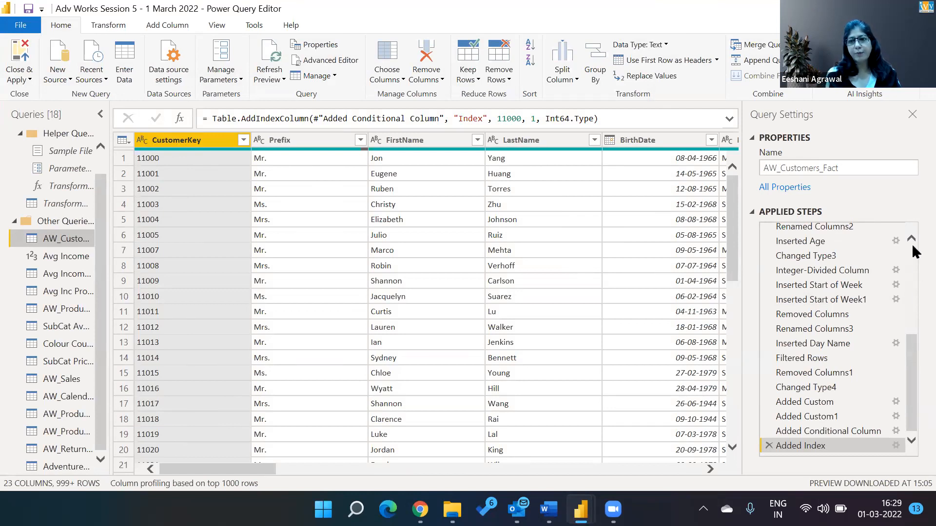
scroll(800, 233, "up", 2)
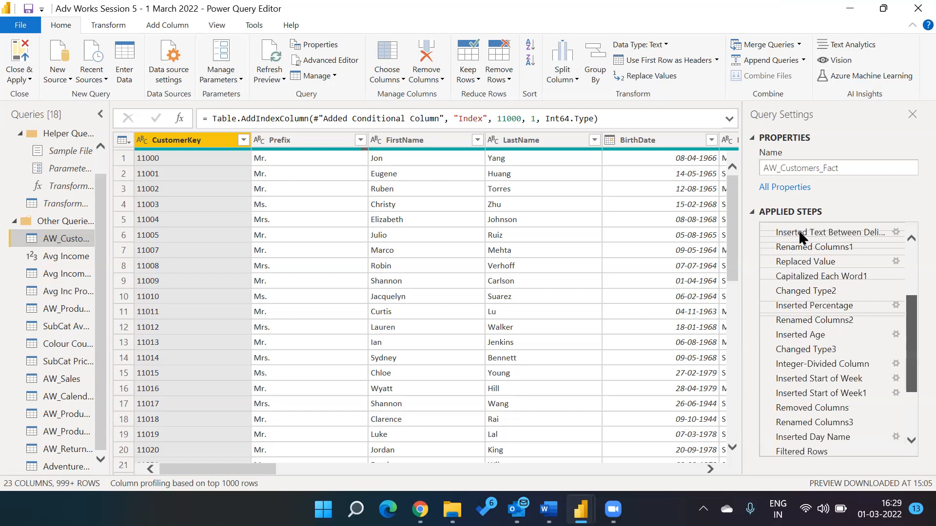
scroll(799, 230, "up", 3)
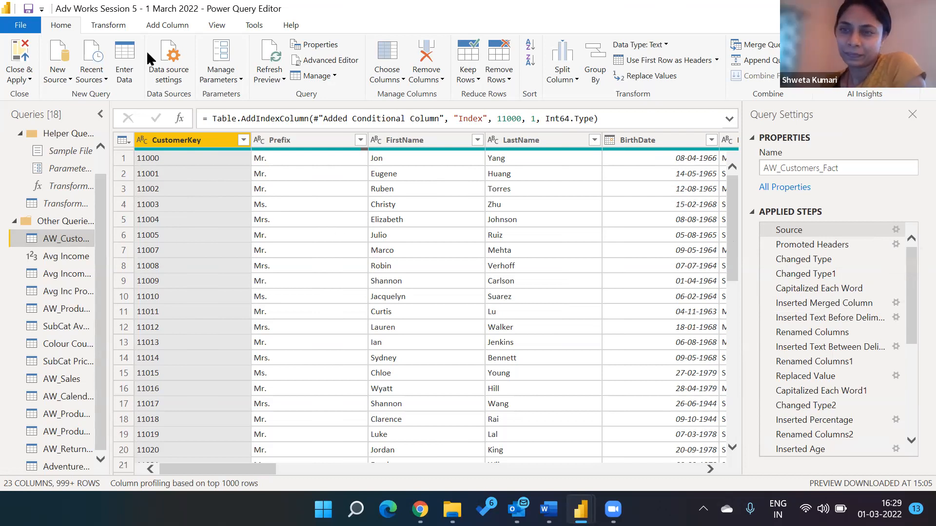
left_click(167, 57)
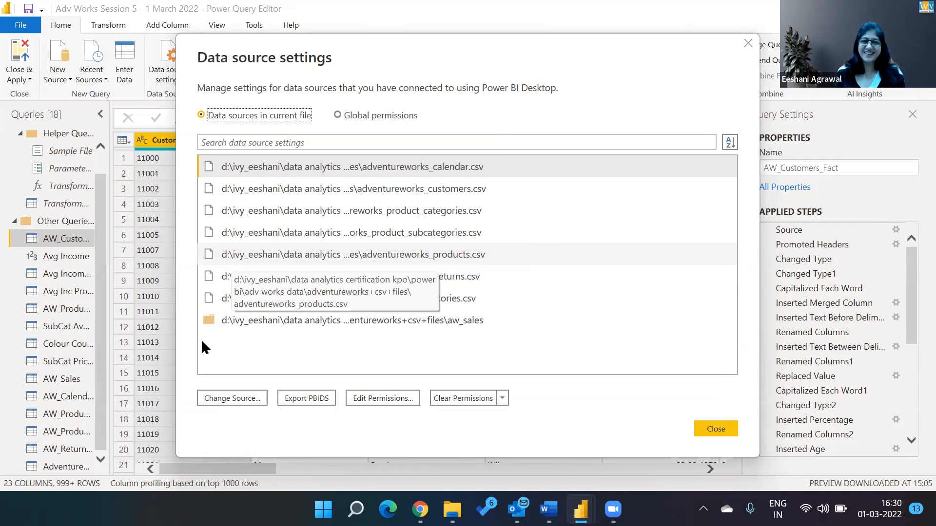
key("Return")
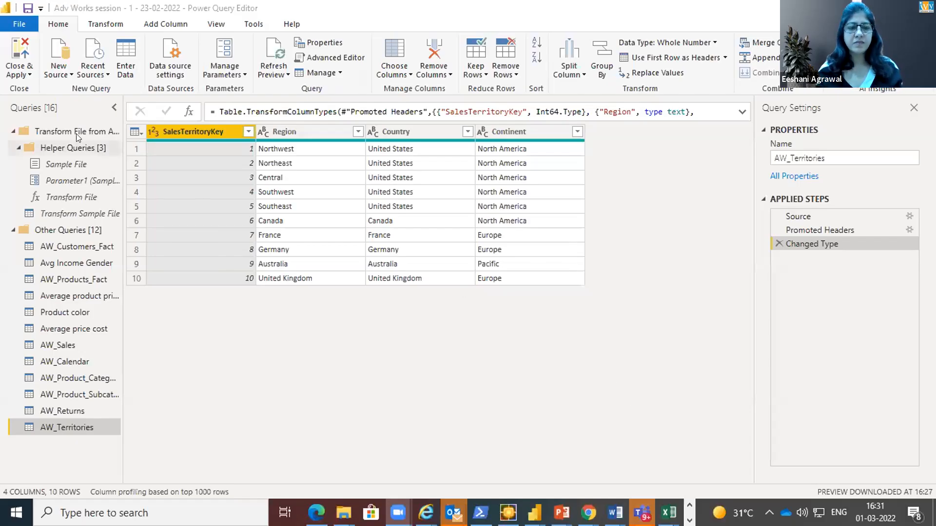
- Try to apply the pending query changes in the Adv Works session - 1 report, and dismiss the load results
left_click(28, 74)
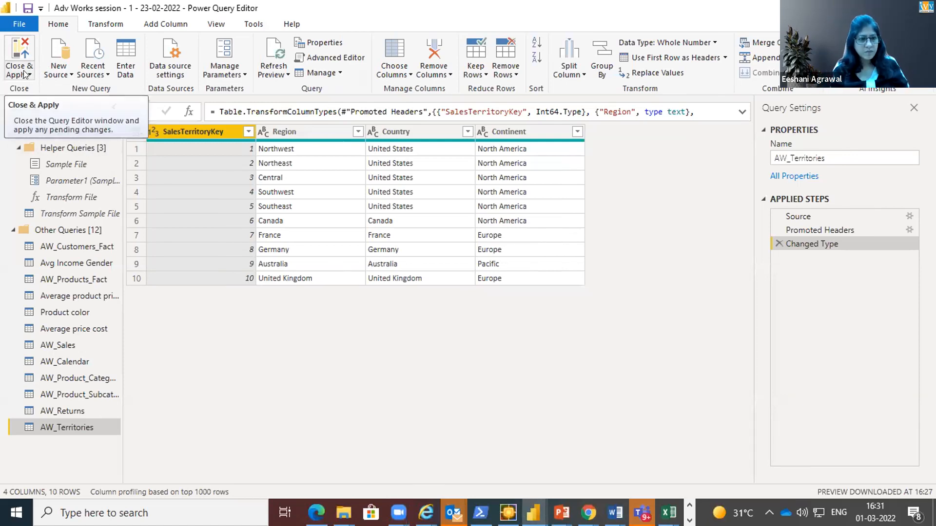
left_click(27, 74)
left_click(31, 104)
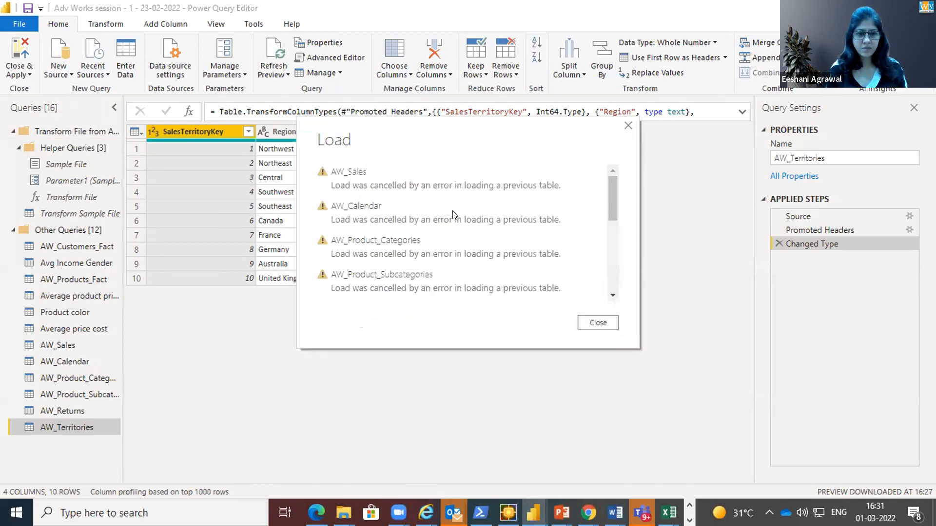
key("alt+Tab")
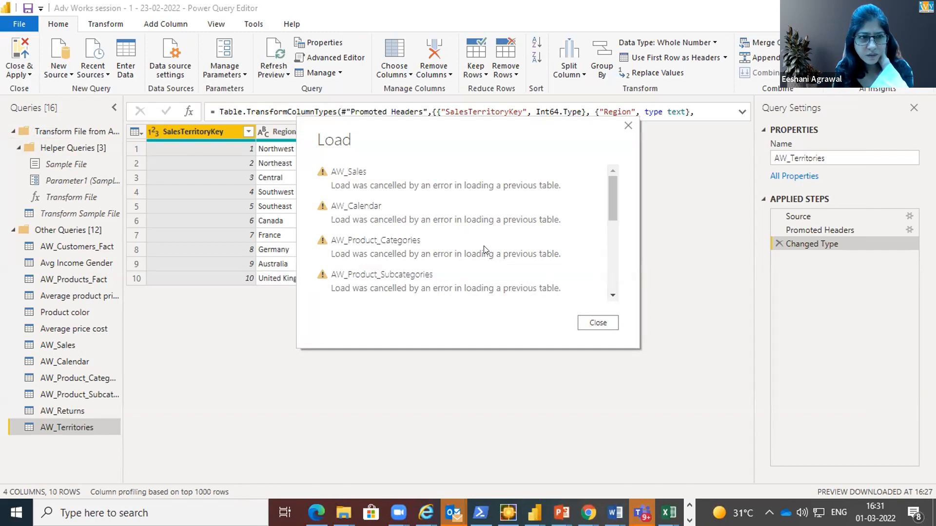
left_click(589, 323)
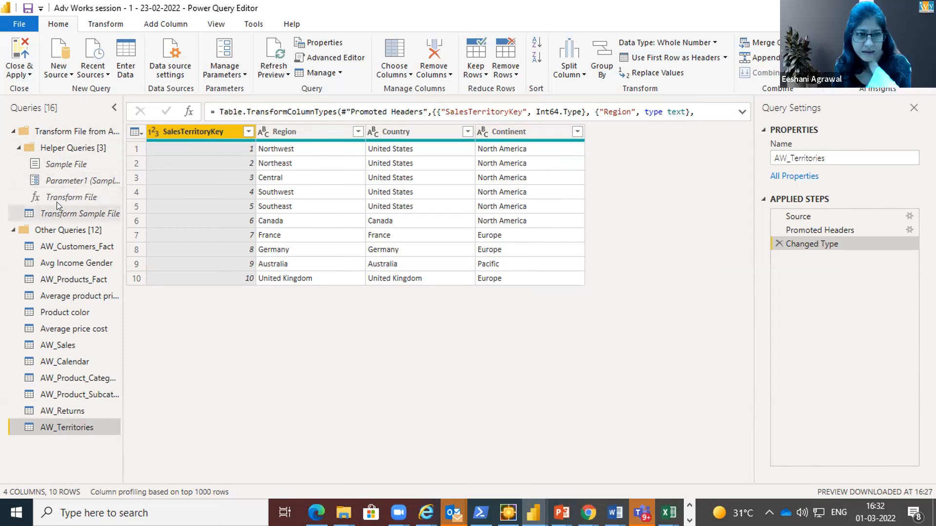
- Try to delete the Parameter1 helper query and dismiss the resulting message
left_click(59, 181)
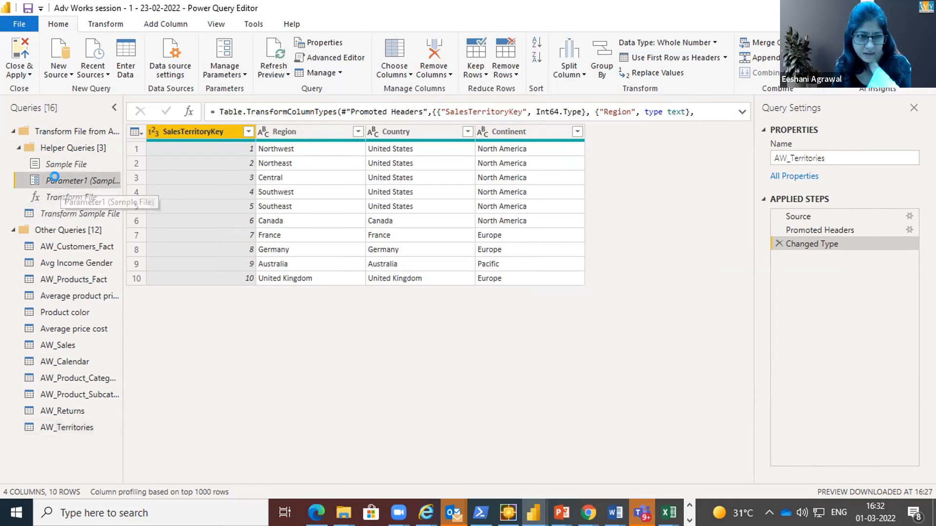
right_click(58, 181)
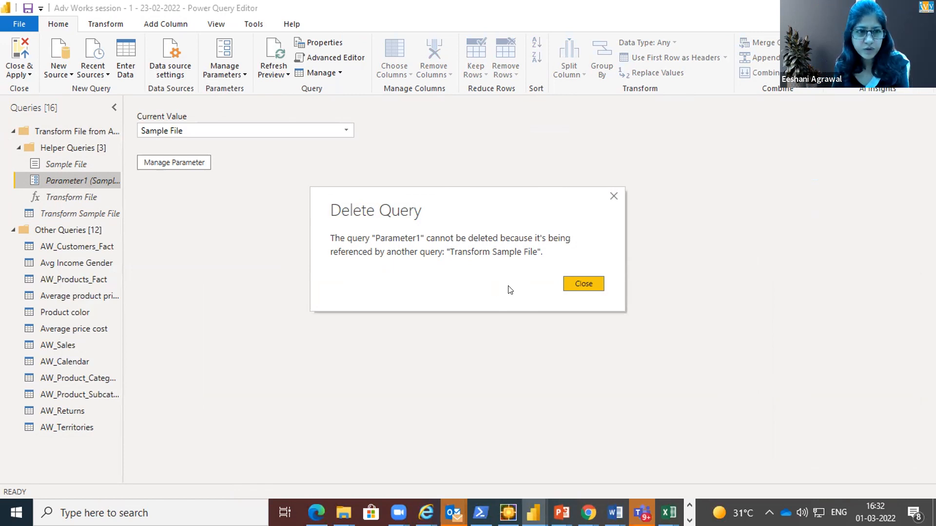
left_click(581, 283)
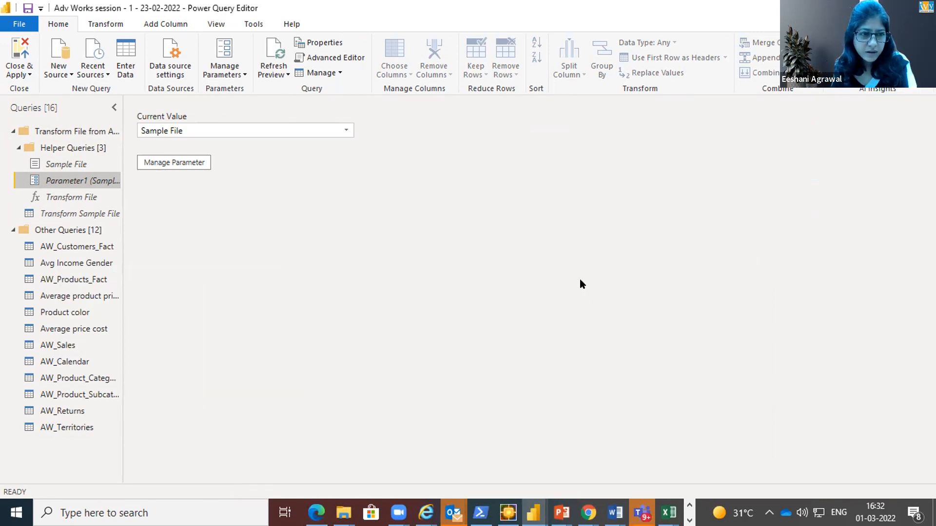
- Delete the Transform Sample File query and confirm the deletion
left_click(78, 214)
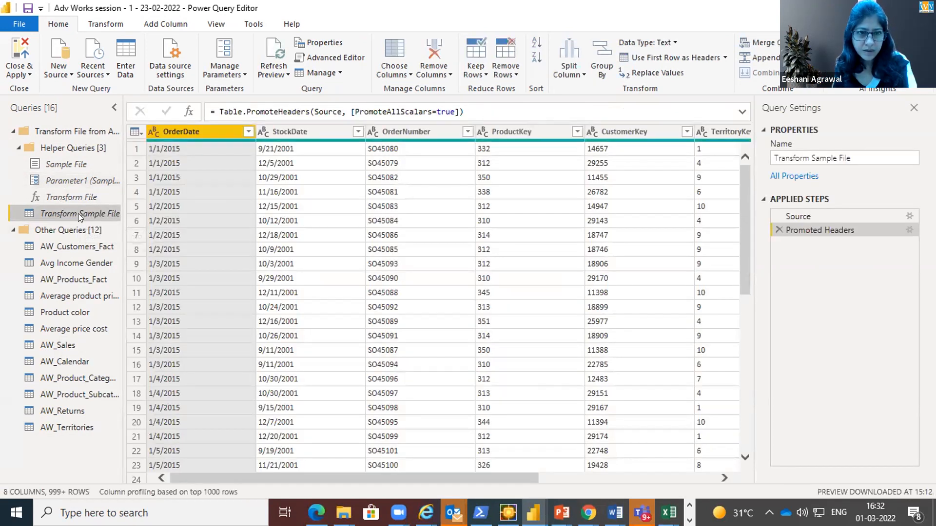
right_click(78, 214)
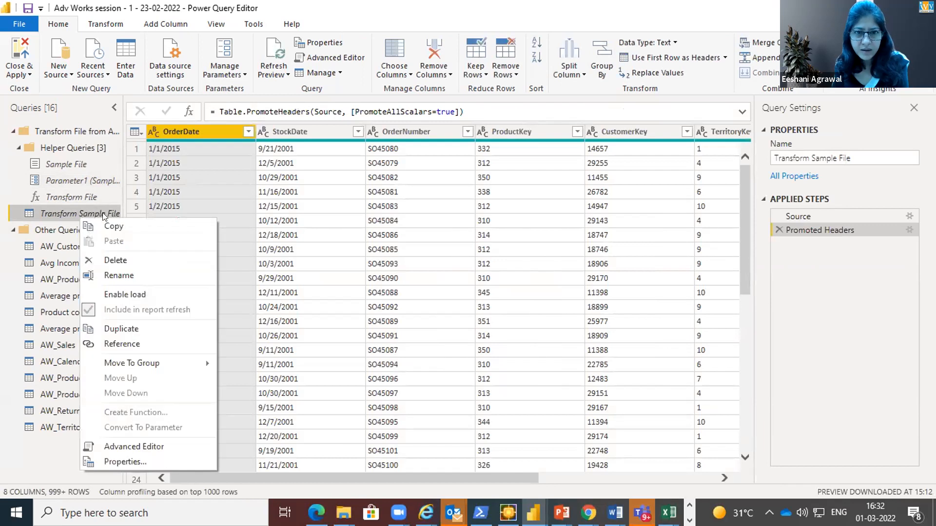
left_click(126, 259)
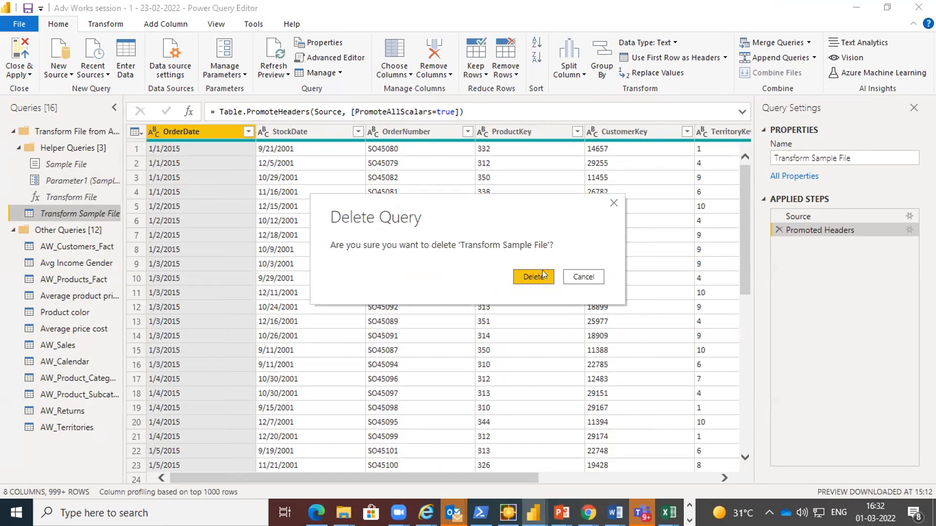
left_click(531, 276)
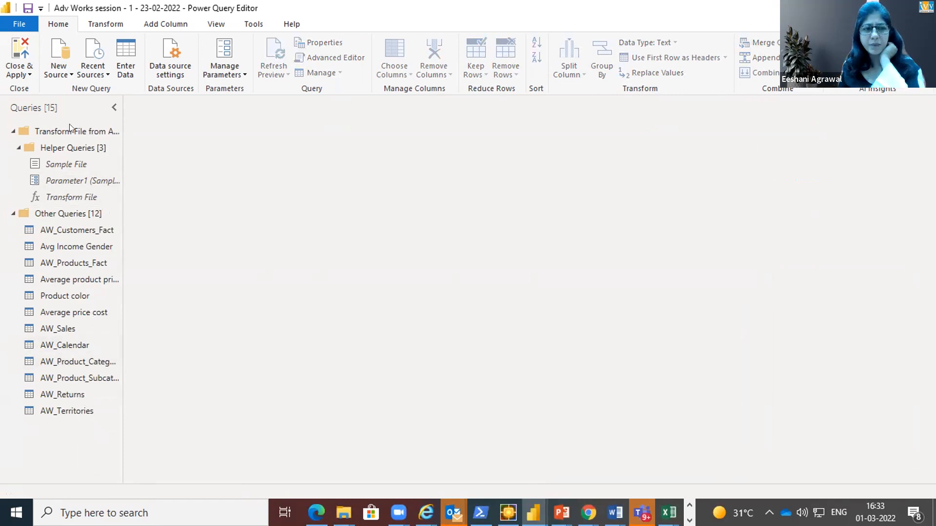
- Check the current value options of Parameter1, and delete the parameter from the helper queries
left_click(58, 182)
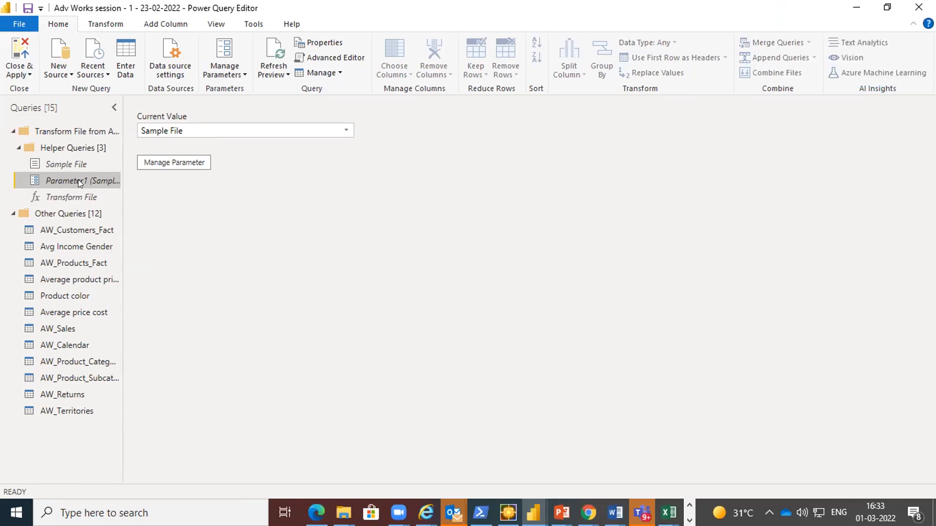
left_click(214, 133)
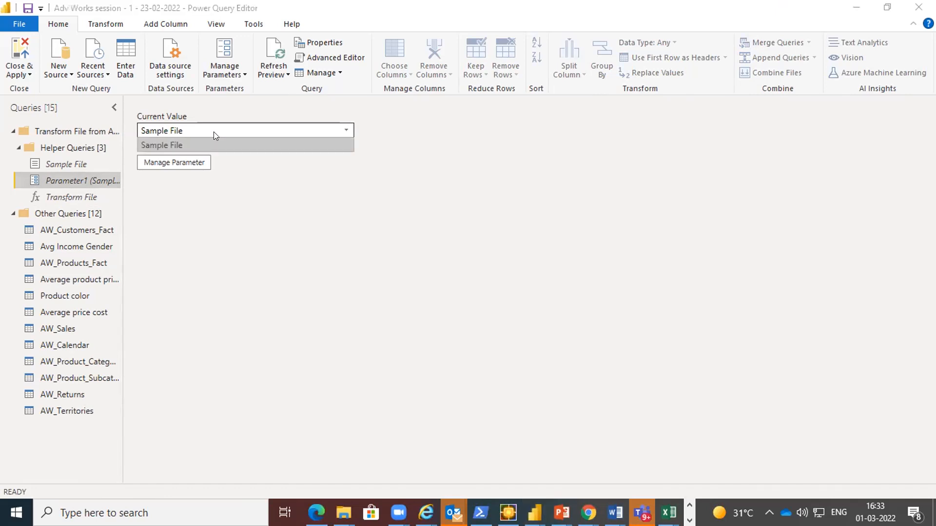
left_click(215, 135)
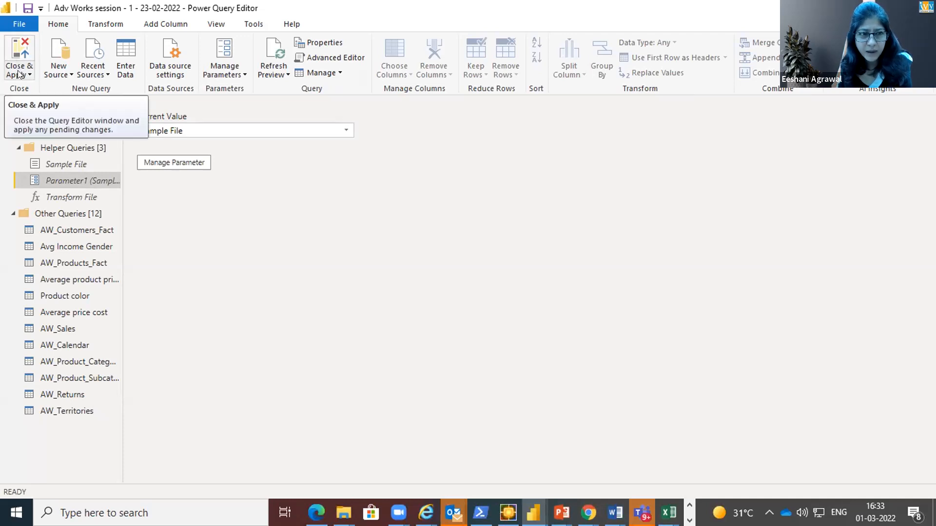
right_click(80, 181)
left_click(125, 228)
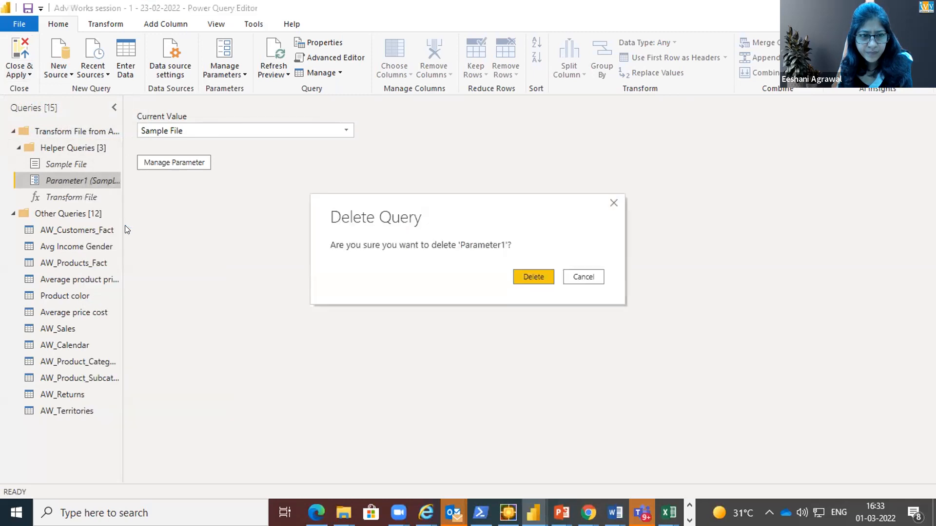
left_click(533, 277)
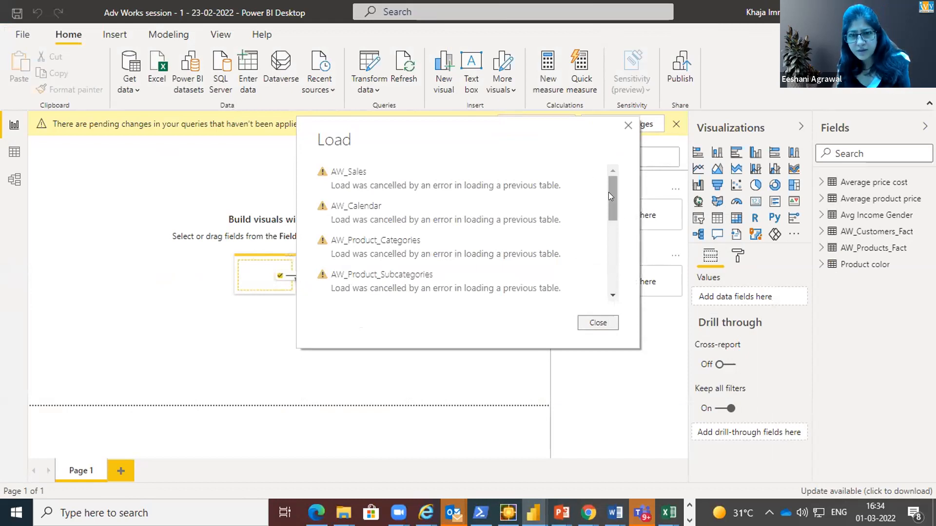
- Read the load results for every table to find the cause of the load error, and close them
left_click_drag(608, 192, 608, 273)
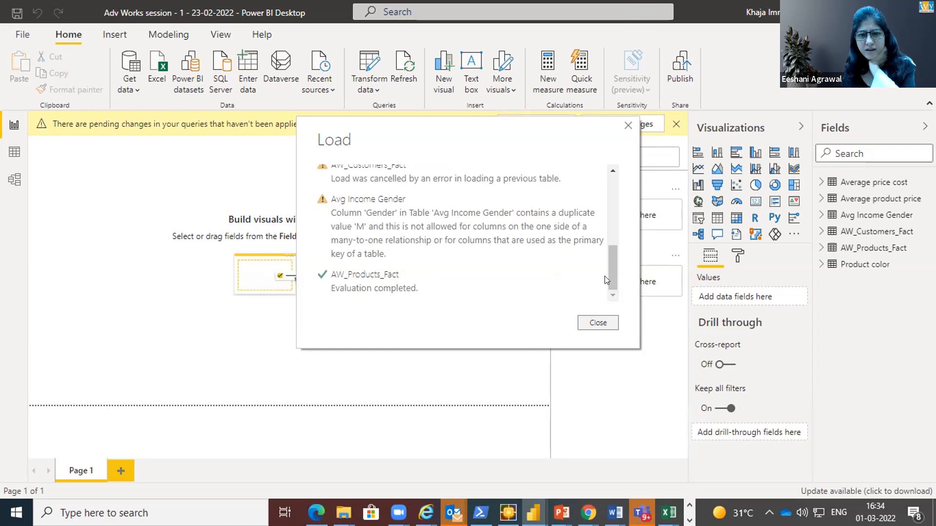
scroll(607, 265, "up", 2)
scroll(604, 293, "down", 2)
left_click(598, 323)
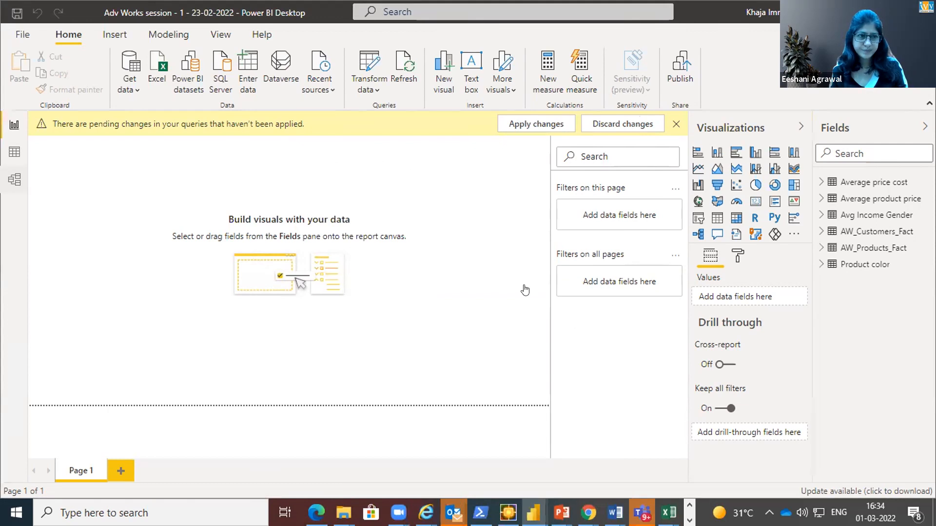
- Show the model diagram with the Properties and Fields panes collapsed to examine the table relationships
left_click(9, 181)
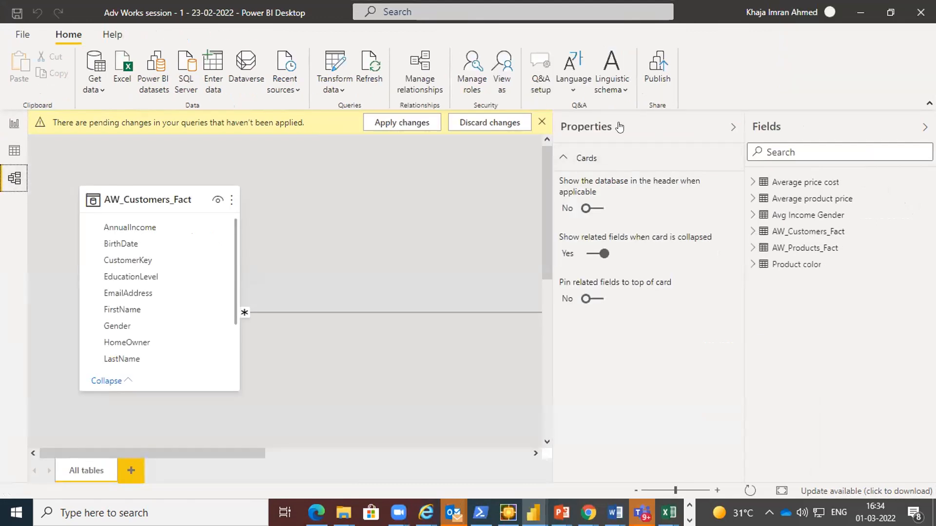
left_click(732, 127)
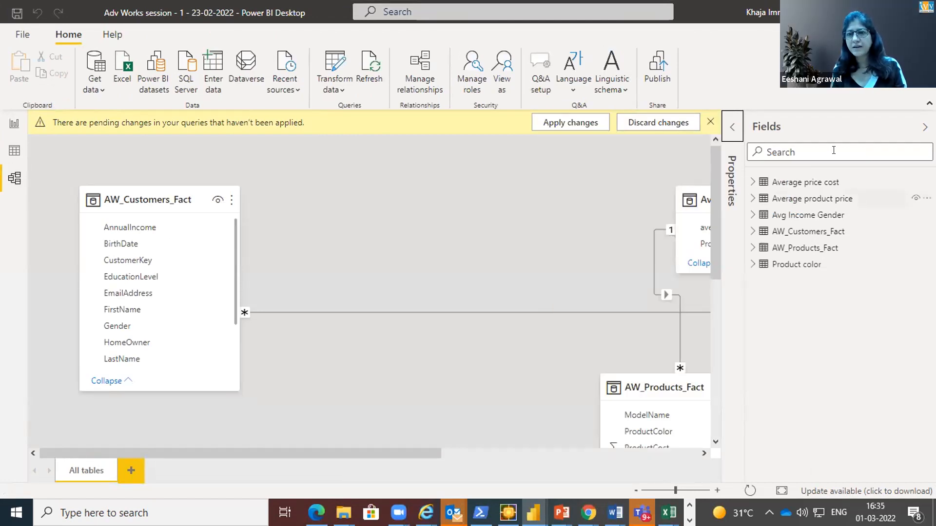
left_click(816, 127)
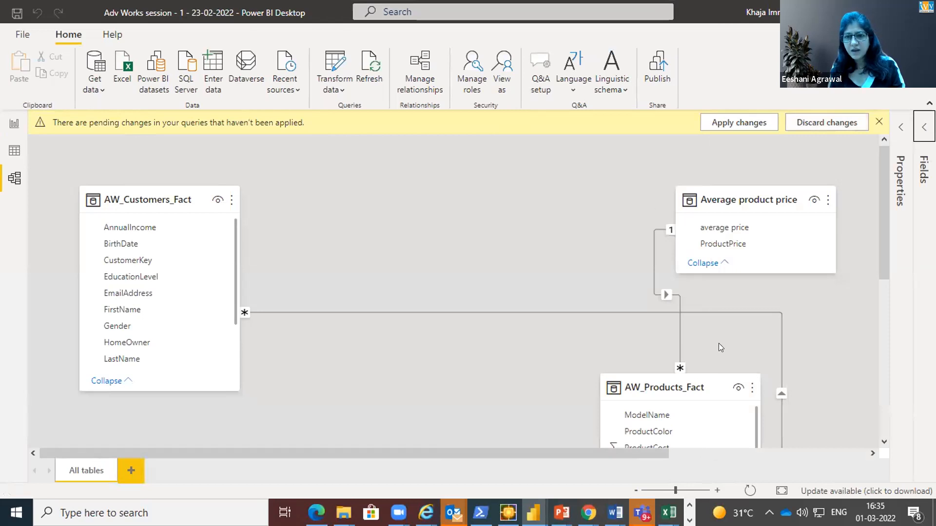
left_click(868, 453)
left_click(871, 453)
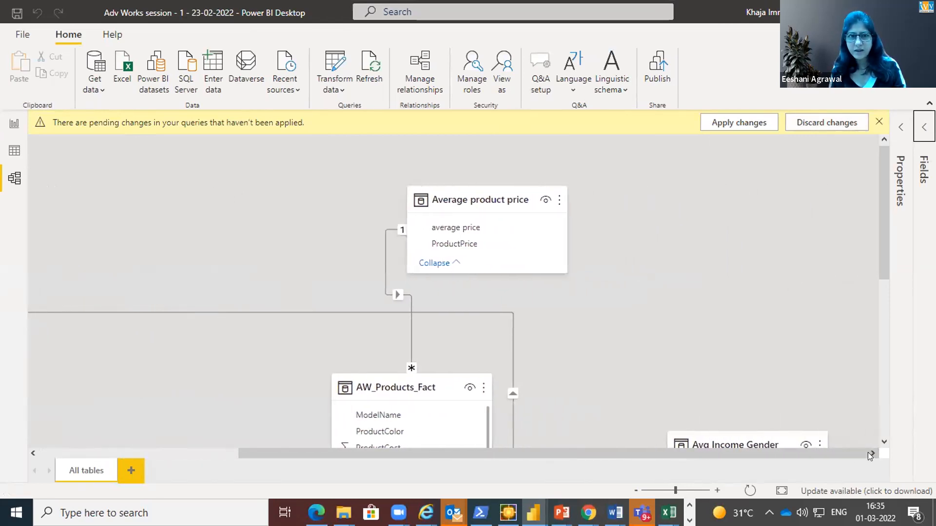
- Delete the relationship between AW_Customers_Fact (Gender) and Avg Income Gender (Gender)
left_click(407, 83)
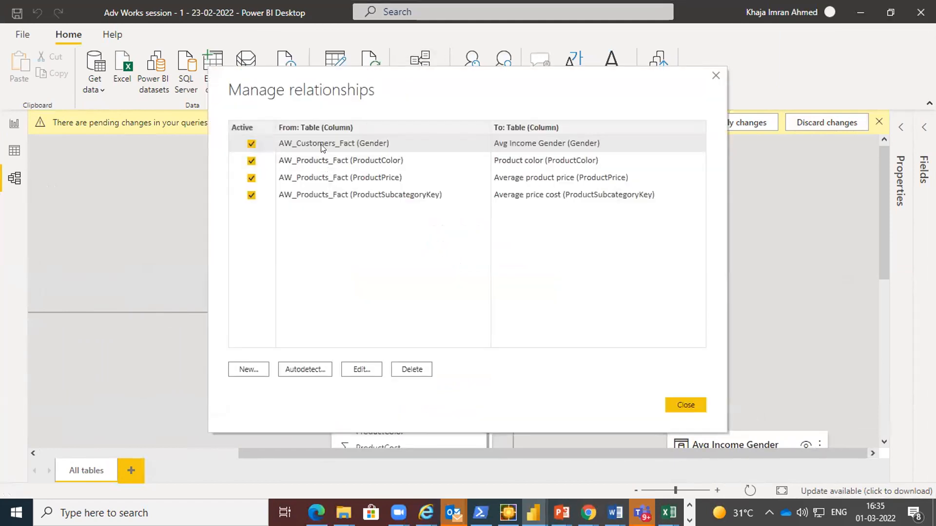
left_click(411, 371)
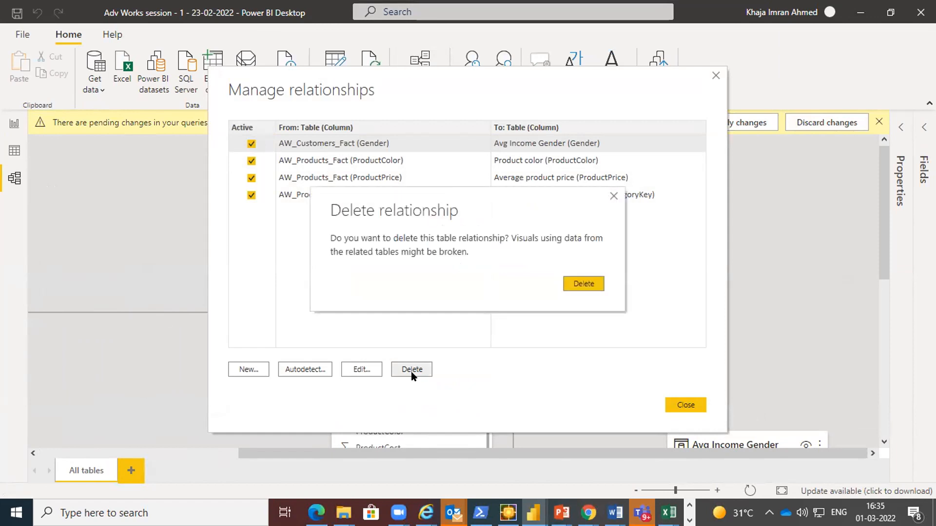
left_click(584, 284)
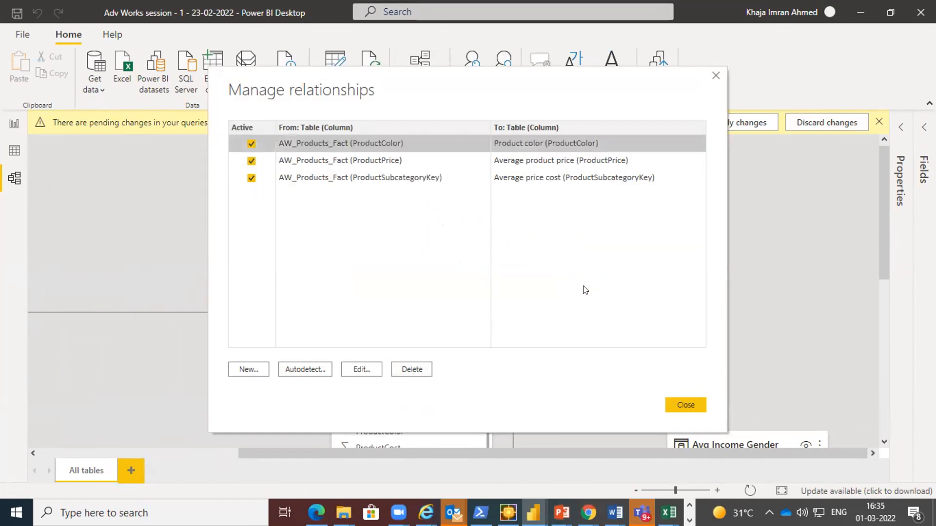
- Delete the three remaining AW_Products_Fact relationships, on ProductColor, ProductPrice and ProductSubcategoryKey, and close the relationship list
left_click(428, 370)
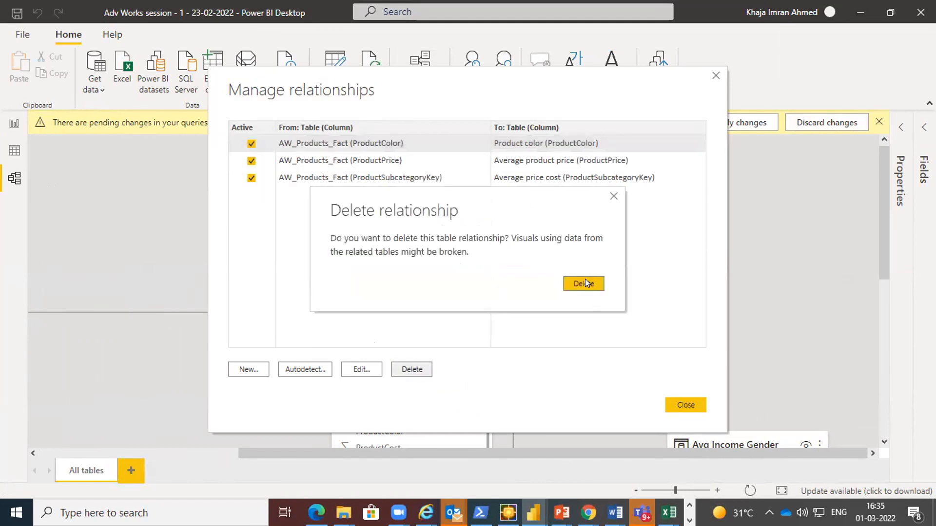
left_click(584, 283)
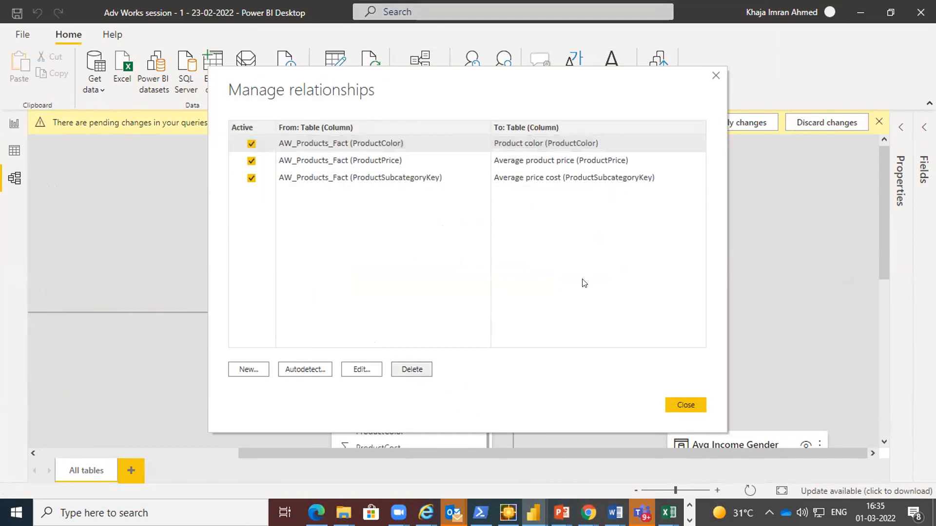
left_click(410, 367)
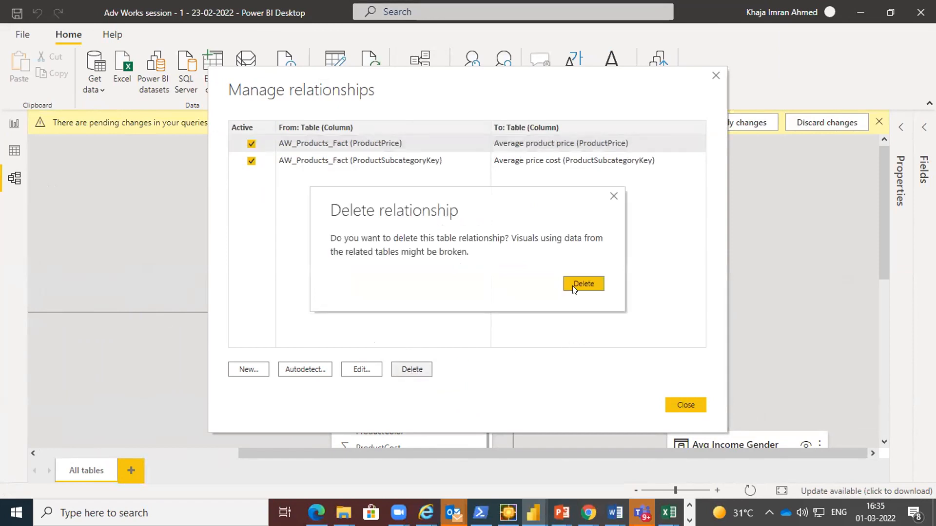
left_click(574, 283)
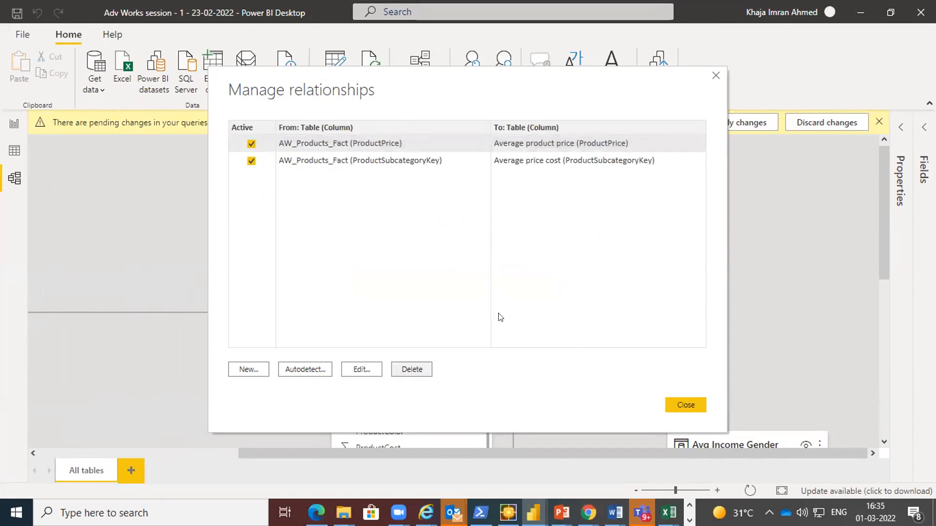
left_click(411, 369)
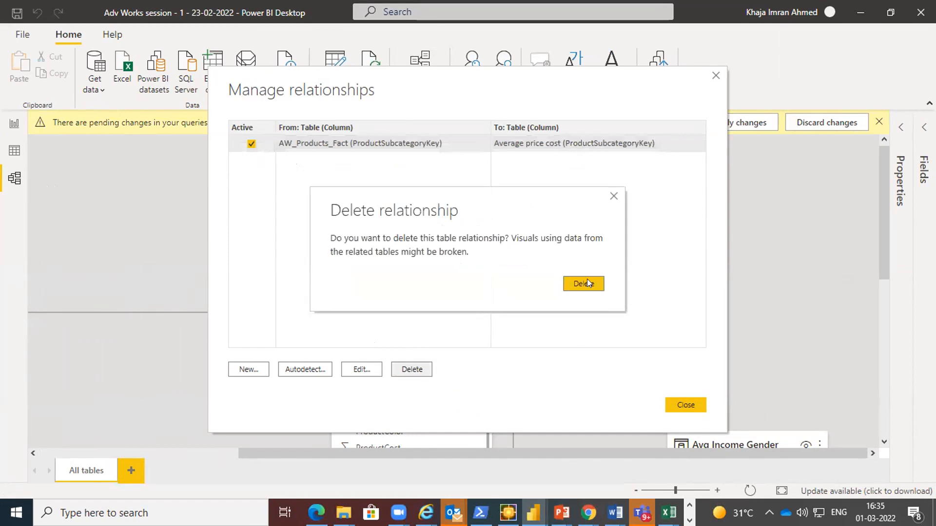
left_click(587, 280)
left_click(691, 403)
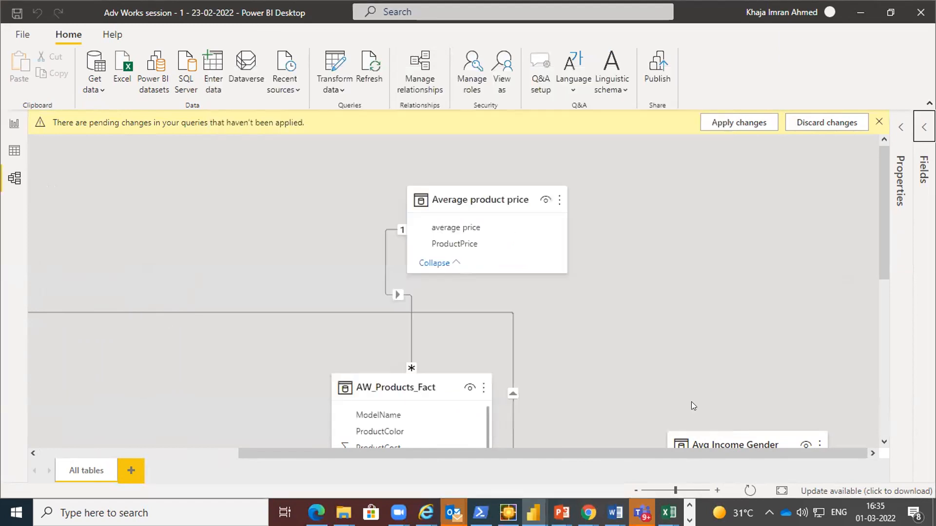
- Return to the report view, apply the pending query changes, and save the report
left_click(11, 125)
left_click(518, 117)
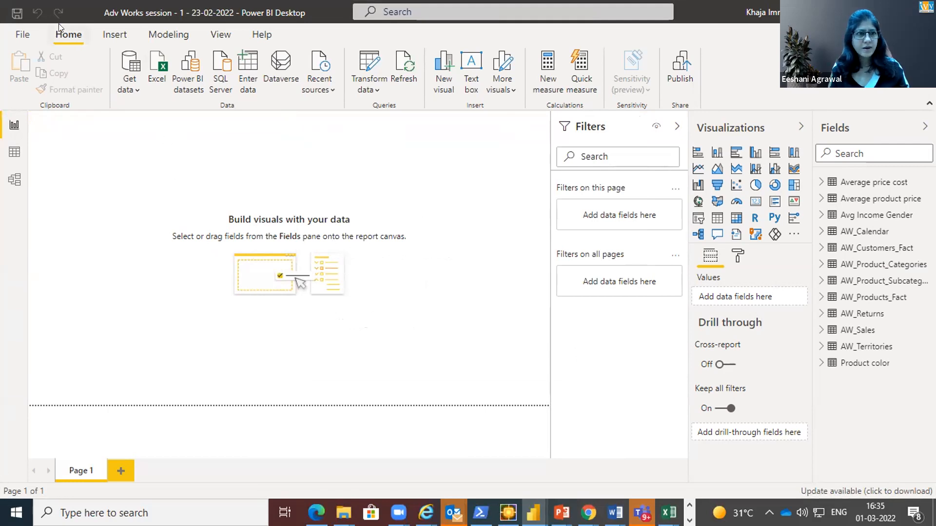
left_click(14, 16)
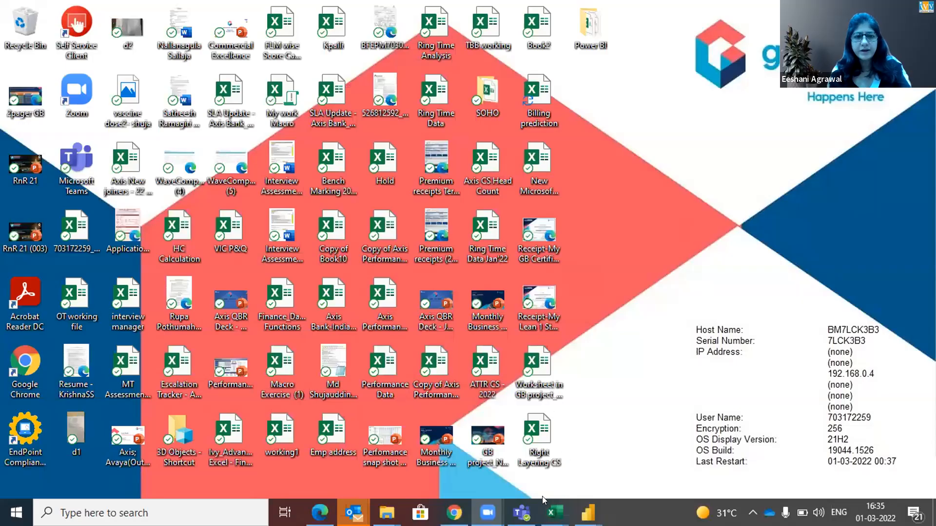
- Close and apply the queries of the Power Bi Working file, check the load results, and close them
left_click(630, 466)
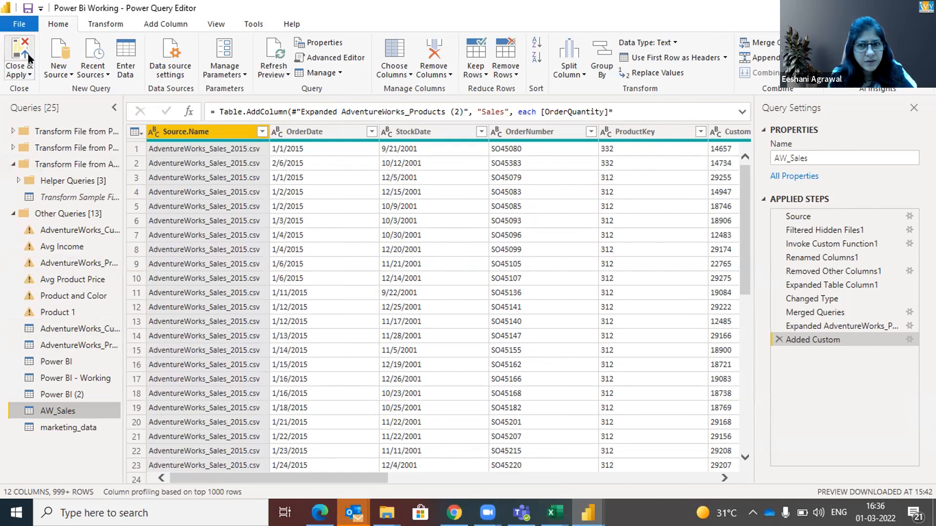
left_click(27, 75)
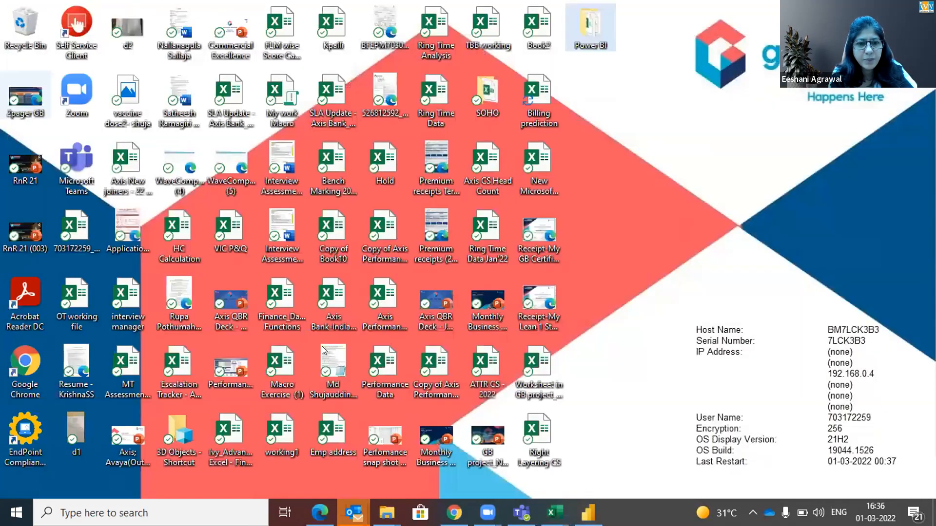
left_click(587, 513)
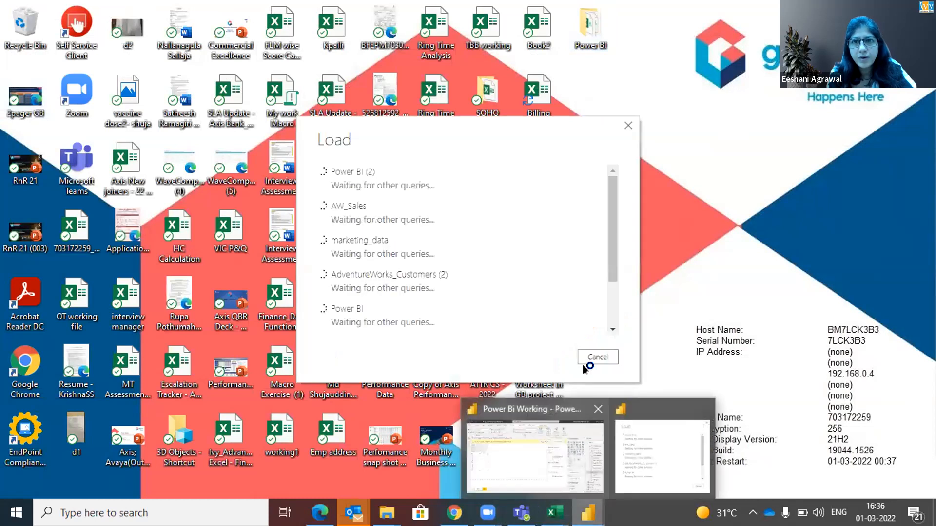
left_click(618, 460)
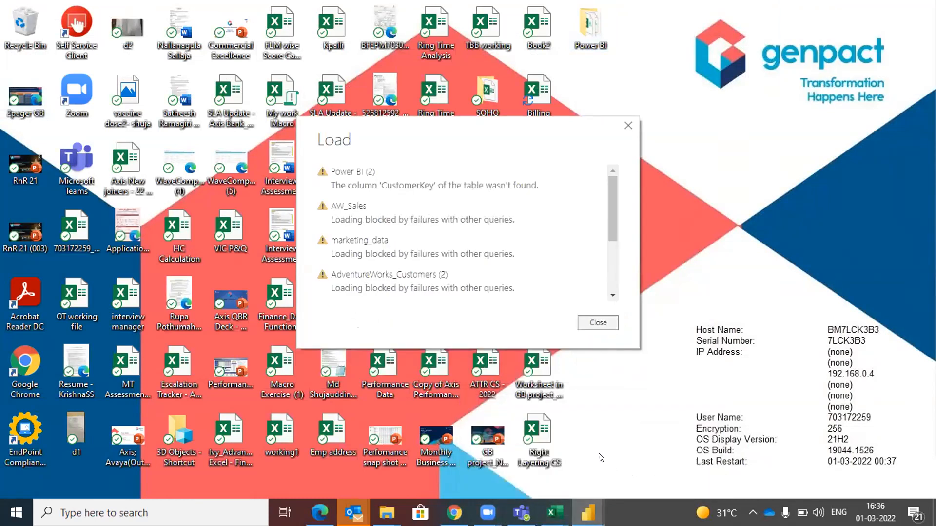
left_click(606, 325)
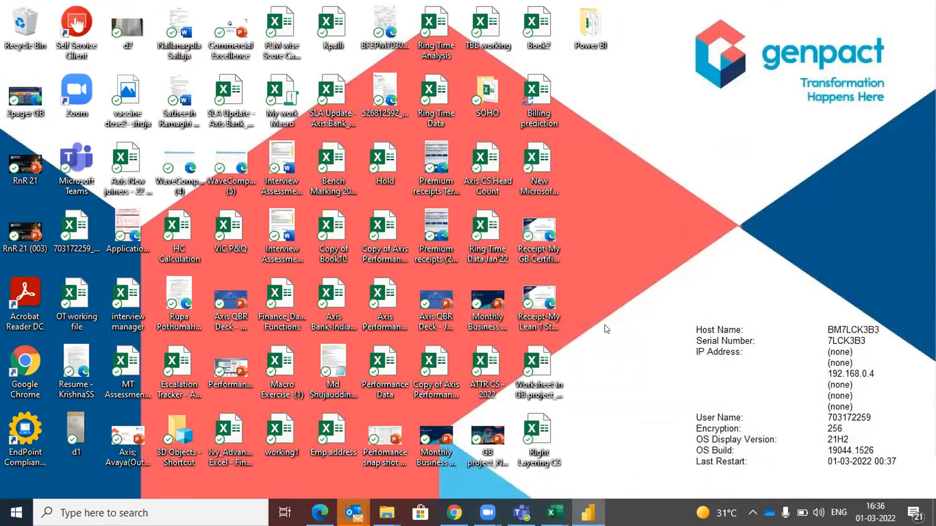
- Show the model view of the Power Bi Working report and open its list of table relationships, declining the incoming call
left_click(595, 509)
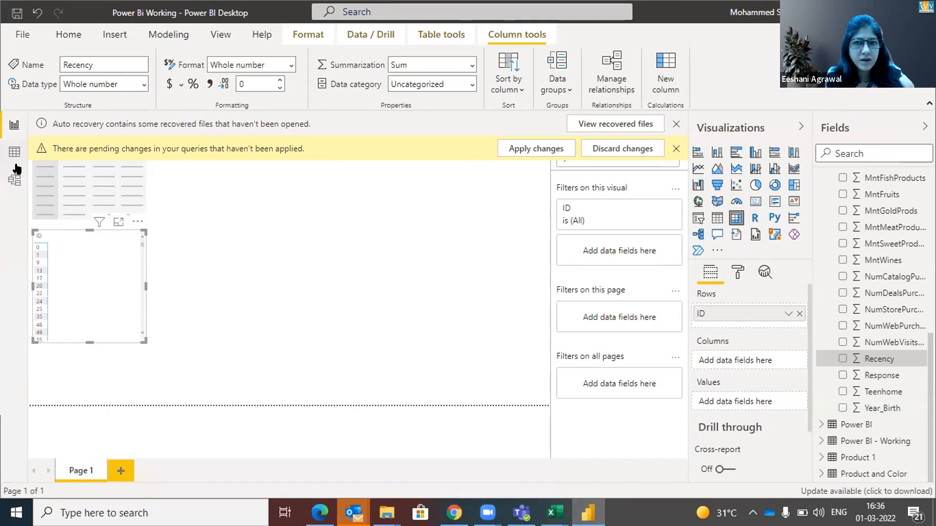
left_click(20, 185)
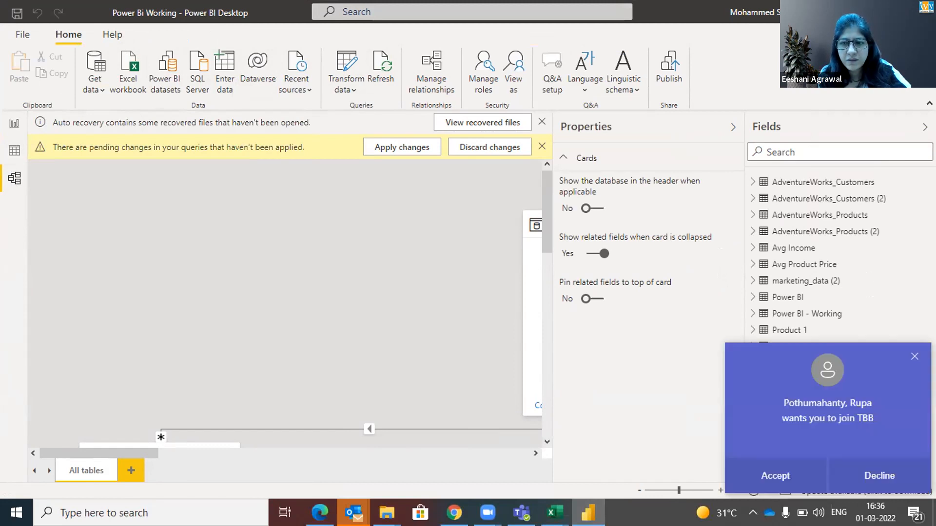
left_click(883, 475)
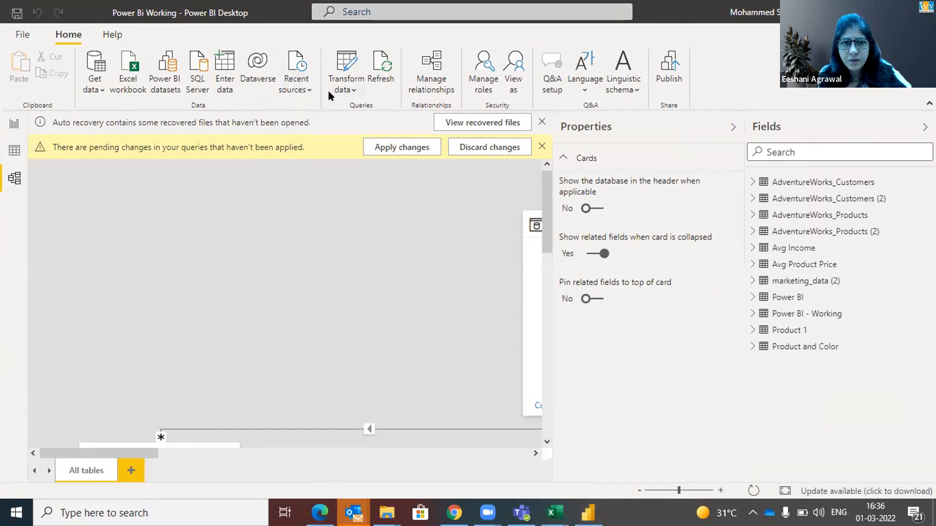
left_click(447, 92)
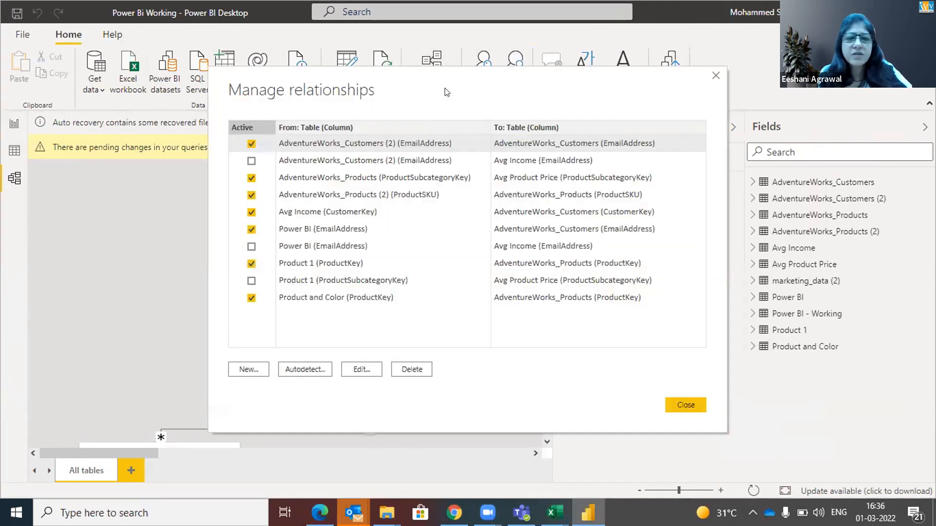
- Try to activate the relationship from AdventureWorks_Customers (2) (EmailAddress) to Avg Income (EmailAddress), and delete that relationship
left_click(251, 163)
left_click(252, 163)
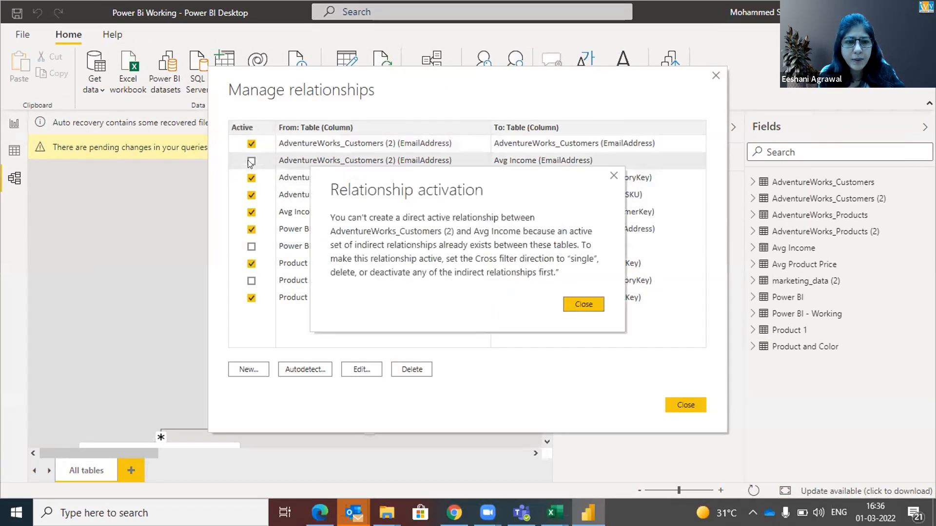
left_click(569, 304)
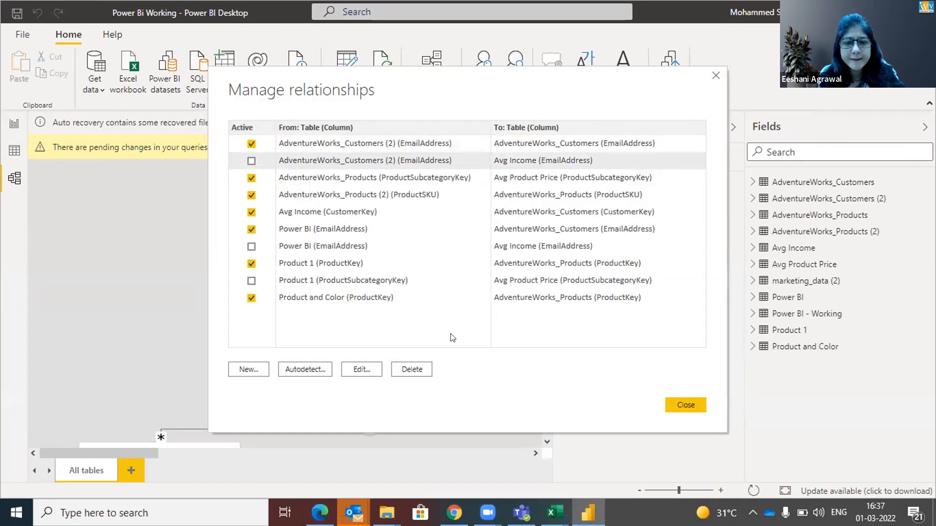
left_click(418, 372)
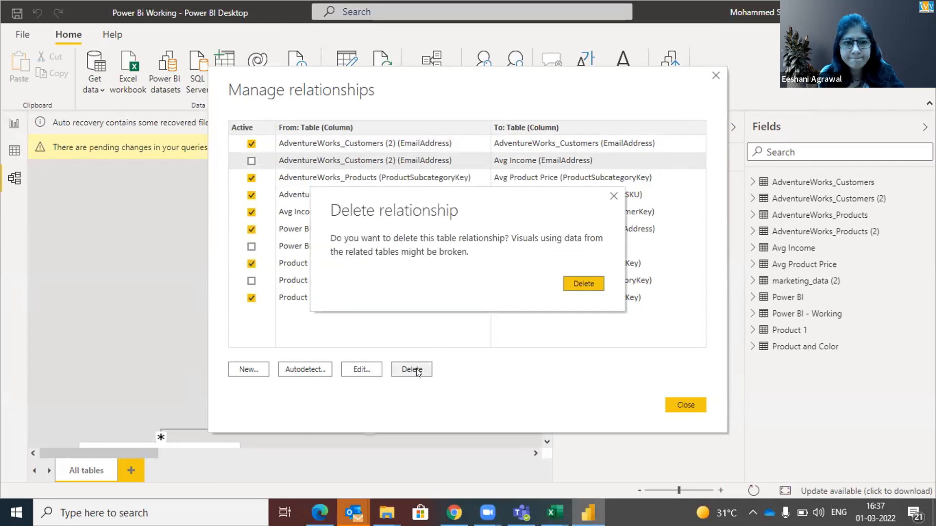
left_click(567, 285)
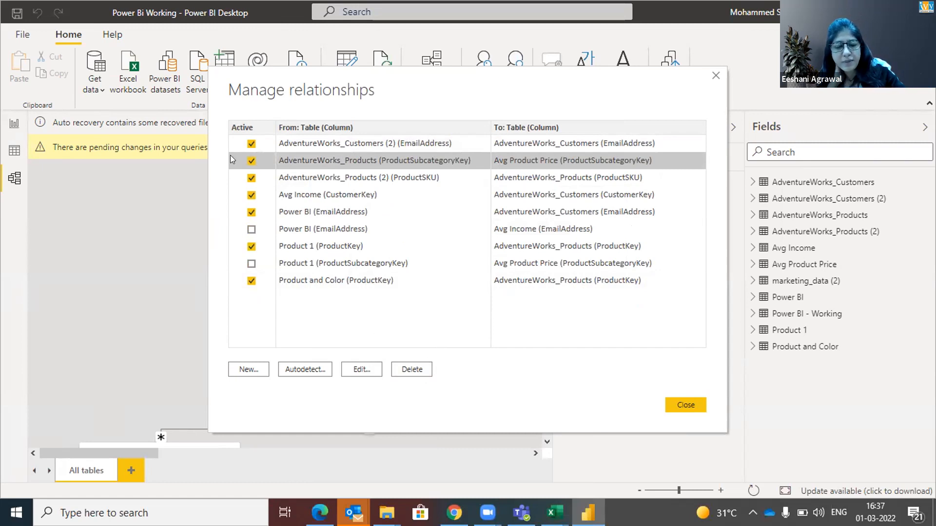
left_click(249, 147)
left_click(249, 147)
left_click(249, 147)
left_click(250, 146)
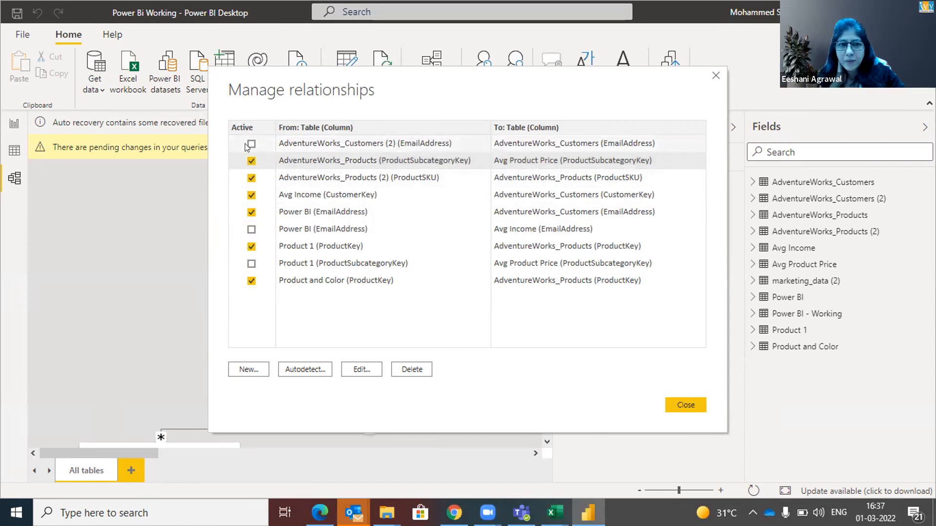
left_click(250, 145)
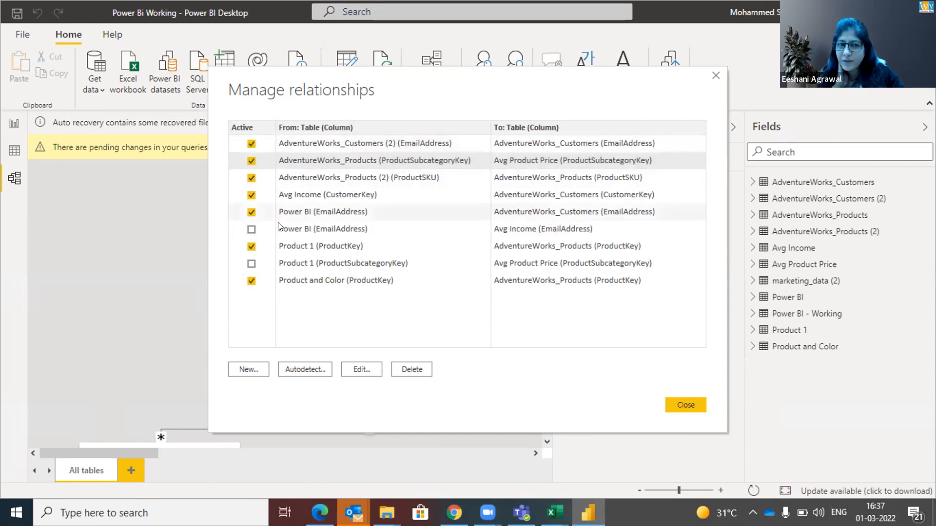
- Delete the relationships from AdventureWorks_Products (ProductSubcategoryKey) to Avg Product Price and from AdventureWorks_Products (2) (ProductSKU) to AdventureWorks_Products
left_click(411, 370)
left_click(594, 286)
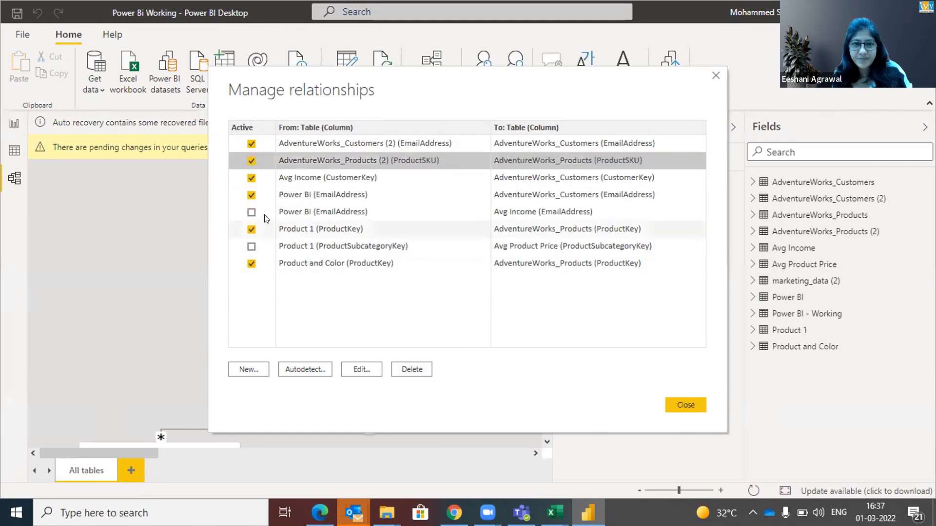
left_click(252, 213)
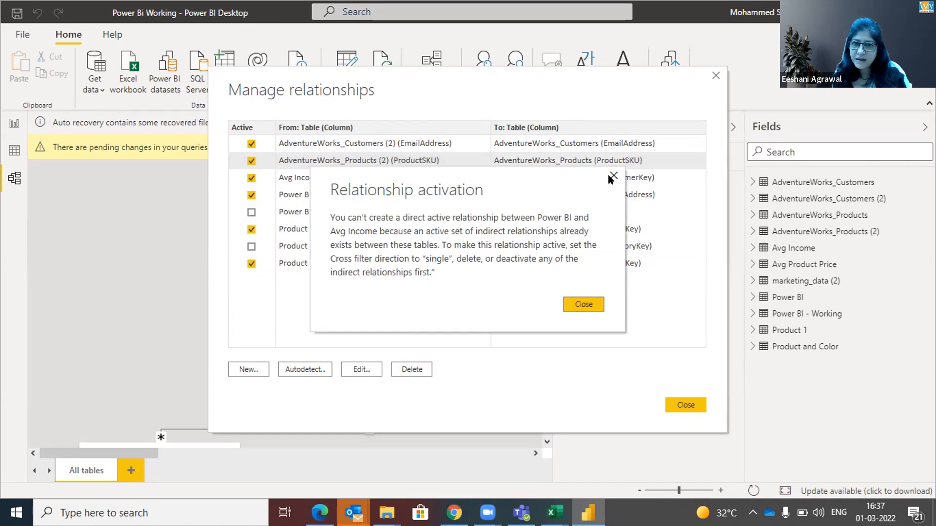
left_click(577, 308)
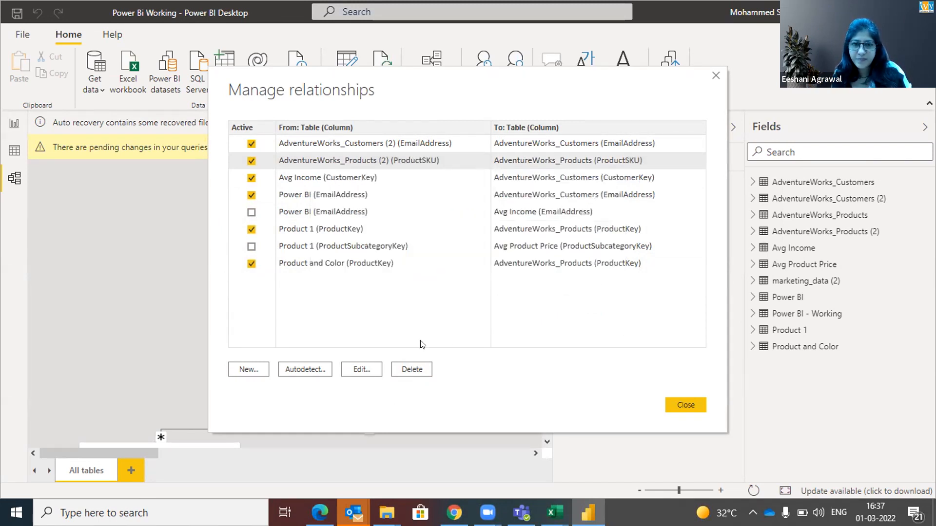
left_click(400, 373)
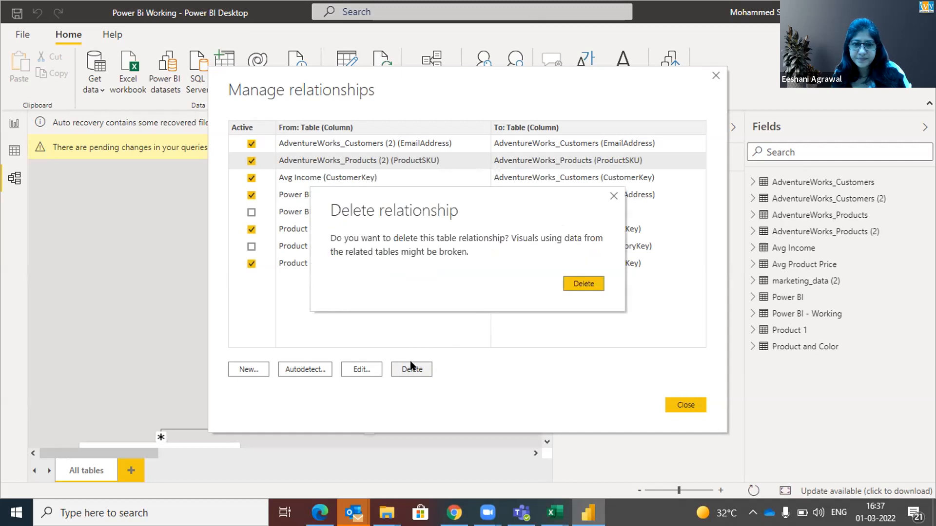
left_click(565, 287)
- Delete the Avg Income (CustomerKey) and Power BI (EmailAddress) relationships to AdventureWorks_Customers, and the Power BI (EmailAddress) relationship to Avg Income
left_click(412, 370)
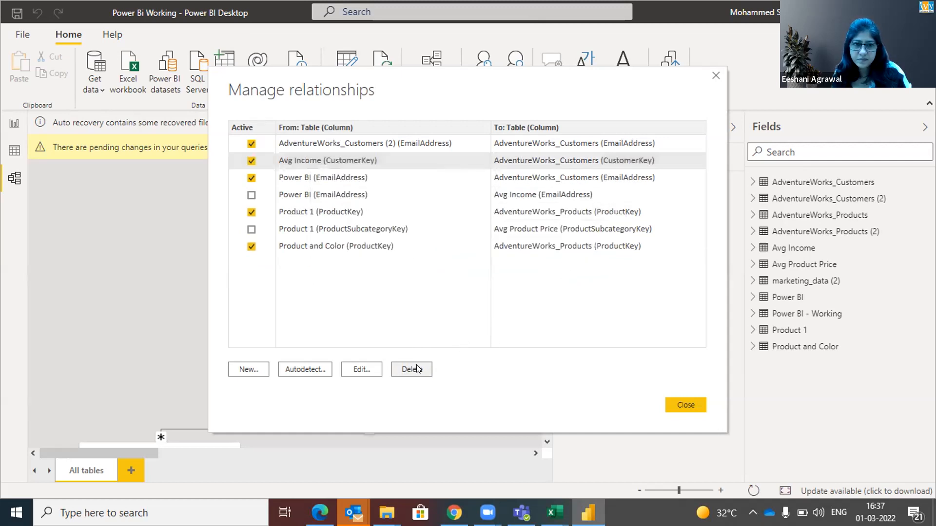
left_click(580, 283)
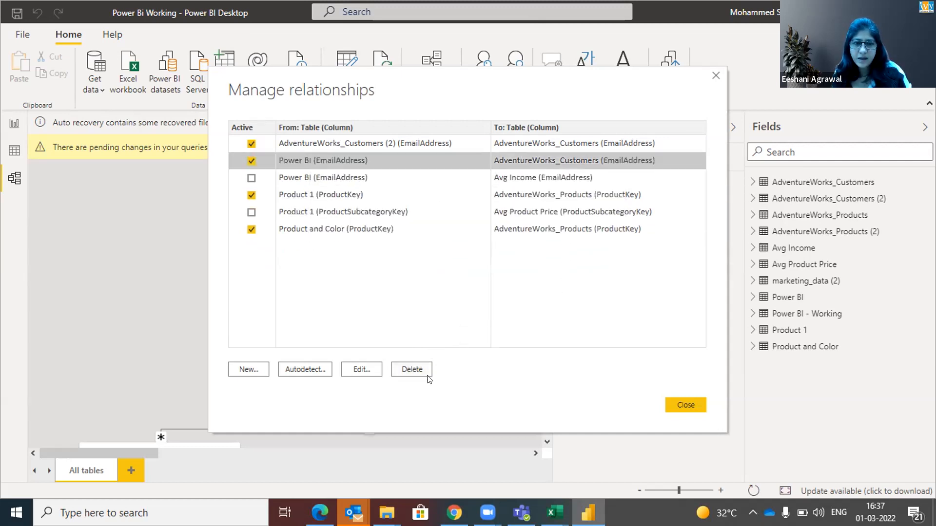
left_click(422, 368)
left_click(580, 284)
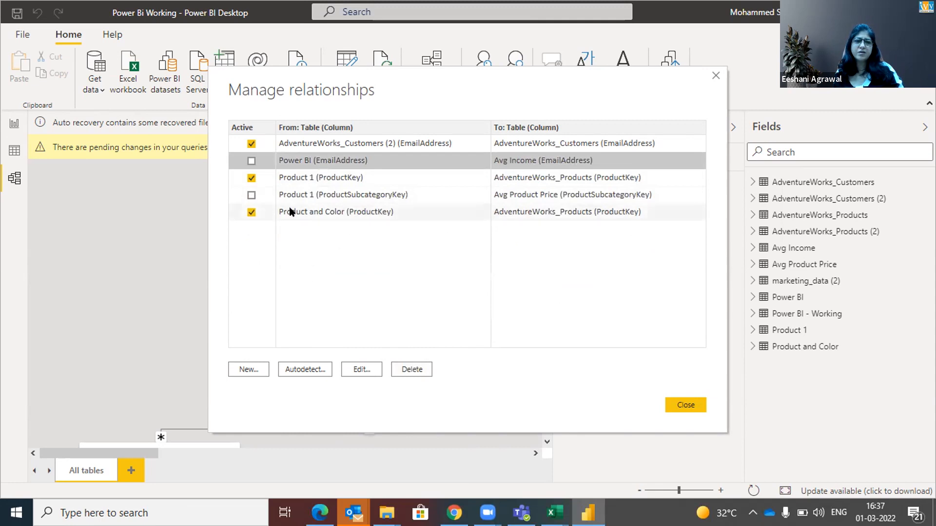
left_click(250, 160)
left_click(411, 369)
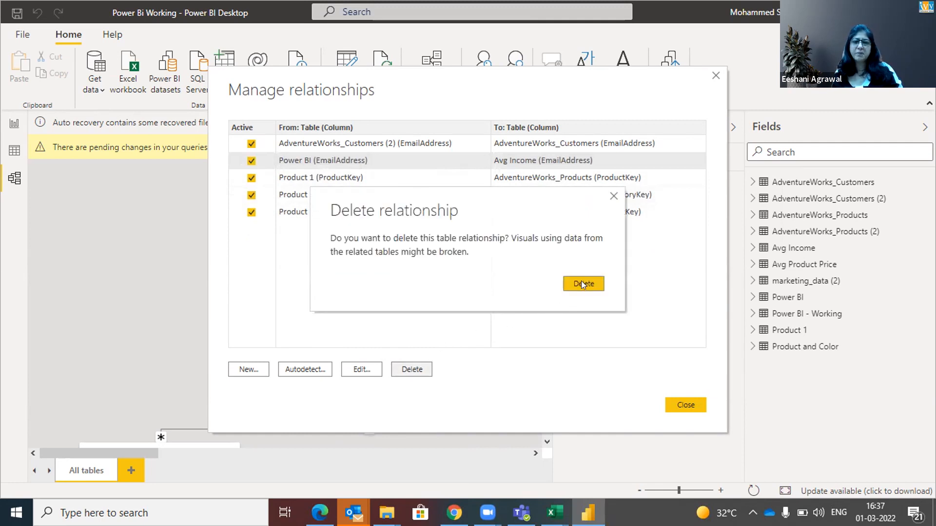
left_click(581, 282)
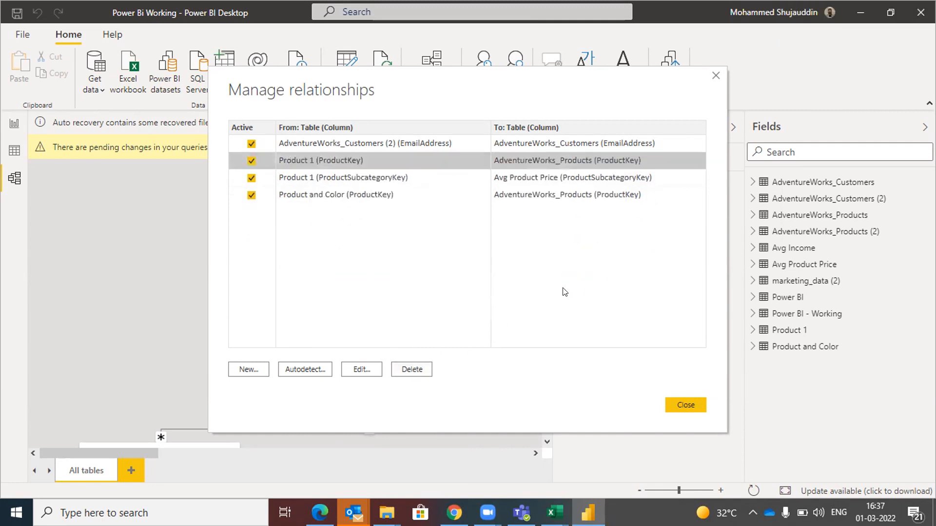
- Delete both Product 1 relationships, on ProductKey and ProductSubcategoryKey, and the Product and Color (ProductKey) relationship to AdventureWorks_Products
left_click(417, 369)
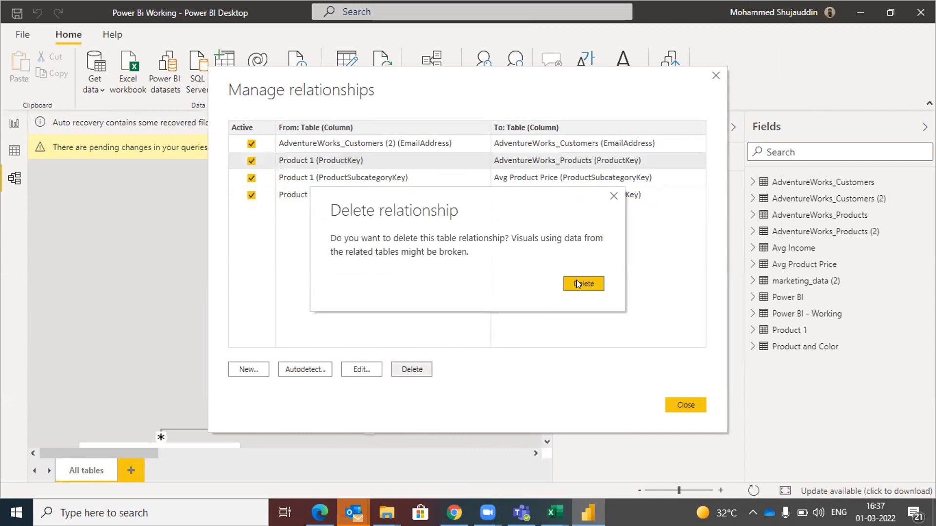
left_click(576, 283)
left_click(411, 369)
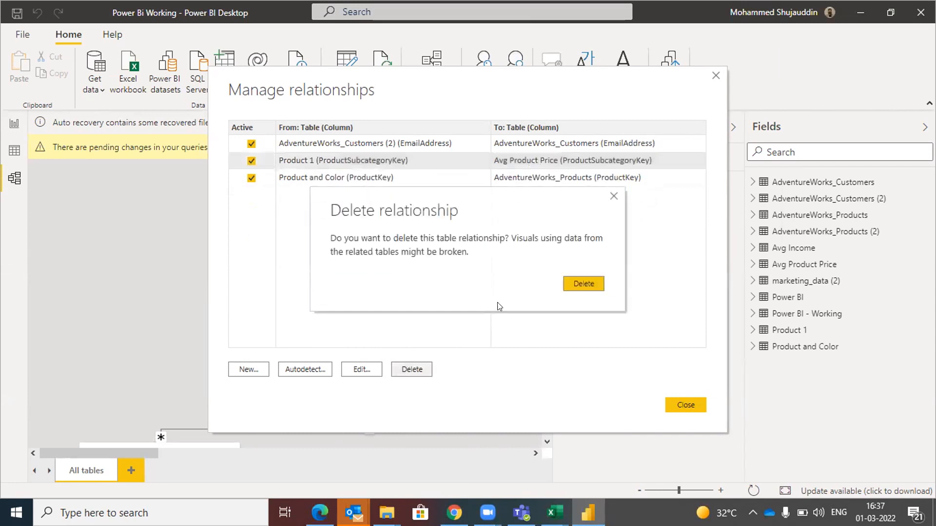
left_click(576, 283)
left_click(423, 366)
left_click(576, 284)
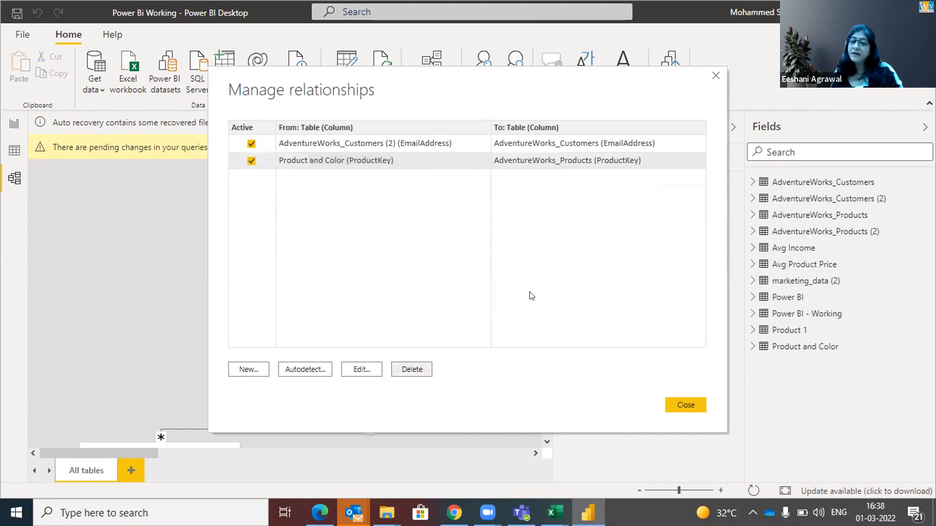
- Delete the remaining relationship from AdventureWorks_Customers (2) (EmailAddress) to AdventureWorks_Customers (EmailAddress), and close the relationship manager
left_click(417, 369)
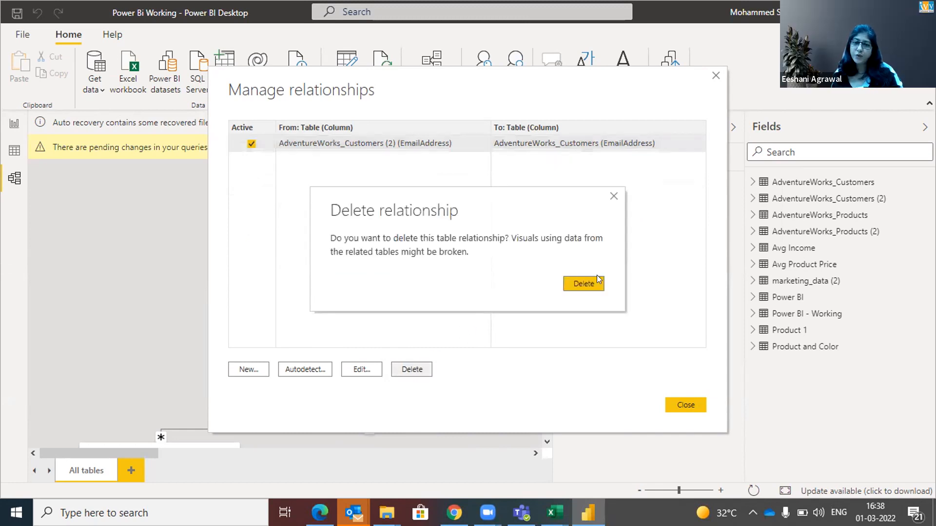
left_click(597, 280)
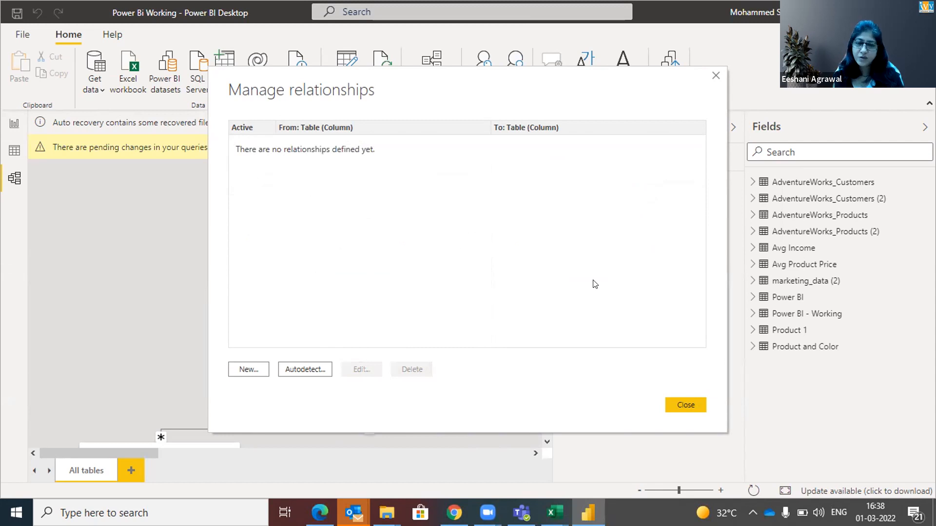
left_click(683, 403)
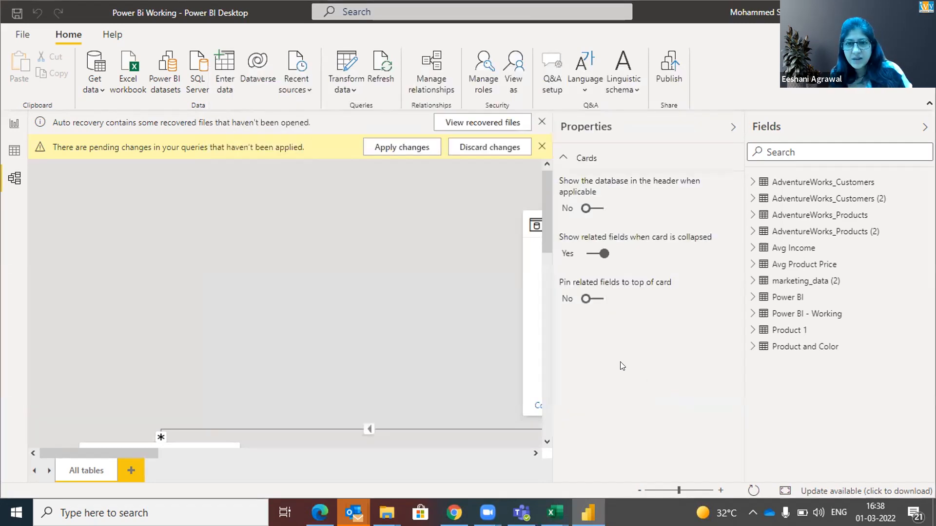
- Try to apply the pending query changes, and dismiss the load report
left_click(22, 38)
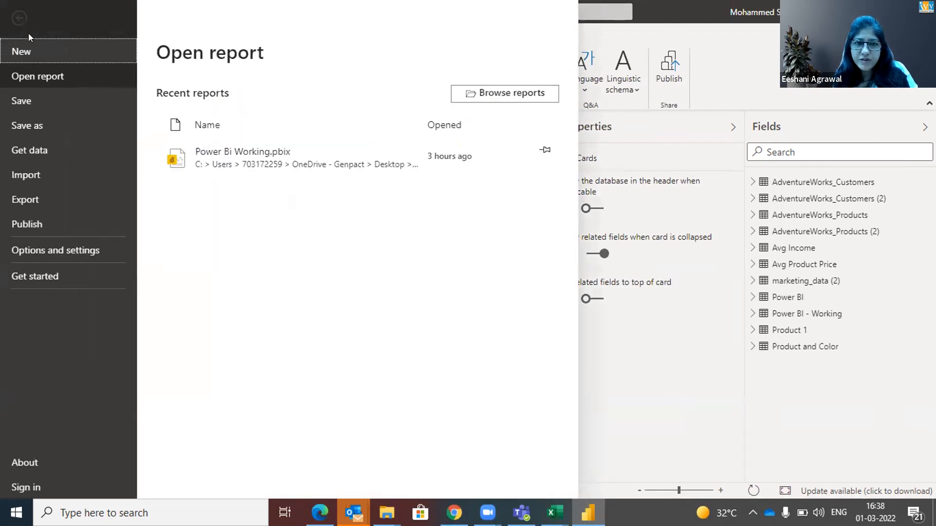
key("Escape")
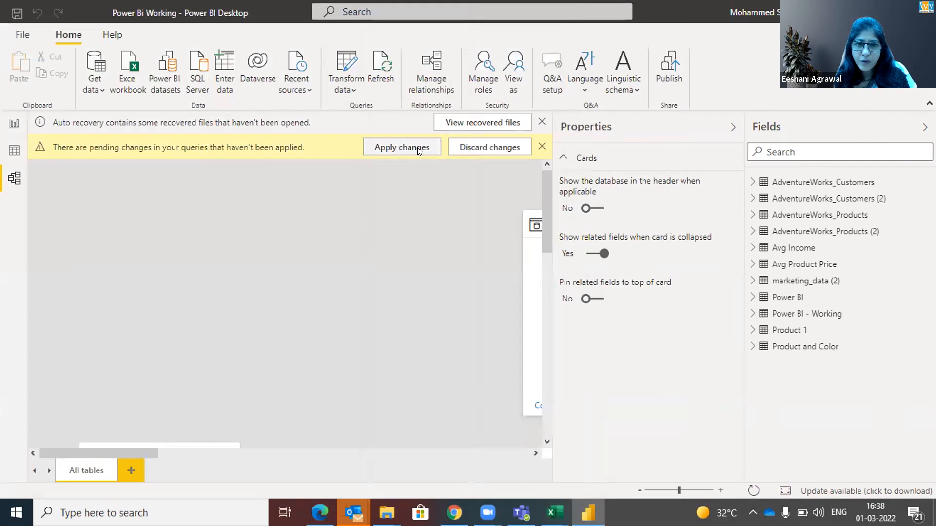
left_click(418, 149)
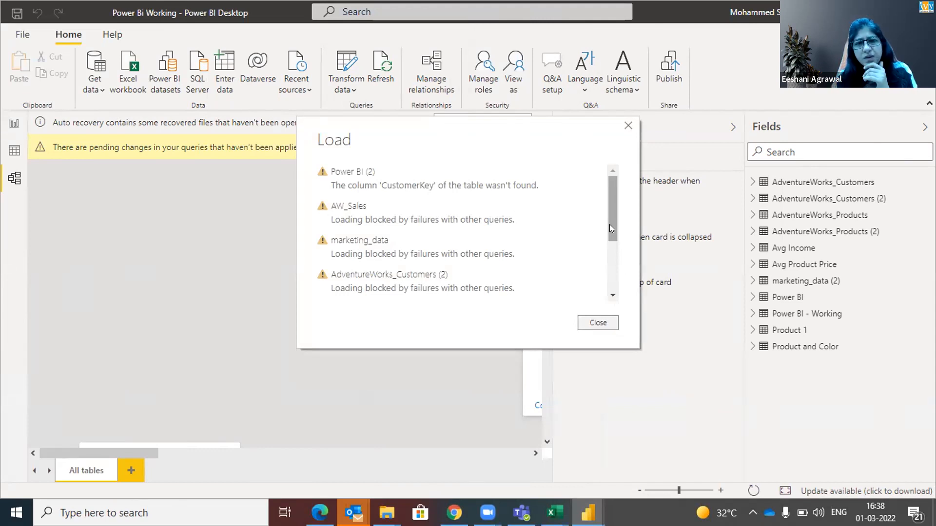
left_click(590, 324)
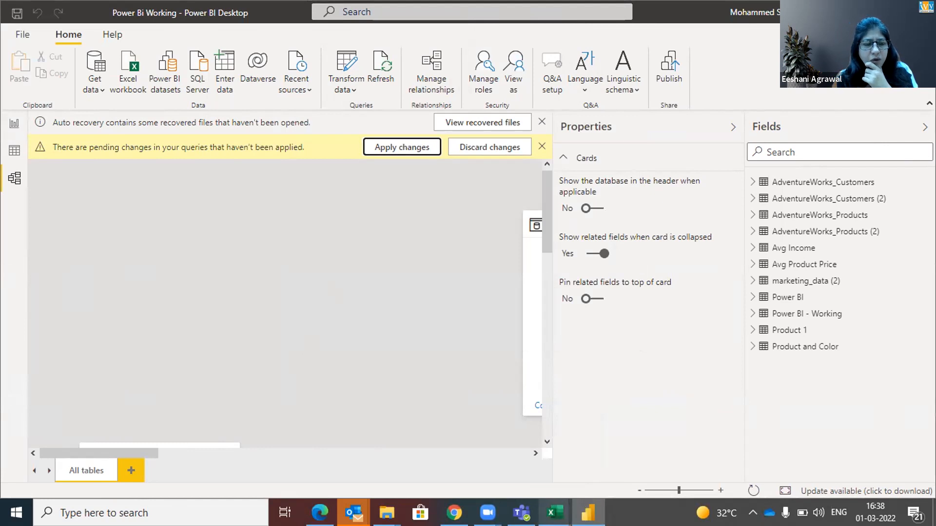
- Open the Power Query Editor from the report view, and open the source settings of the Desktop AdventureWorks_Customers.csv data source for editing
mouse_move(582, 499)
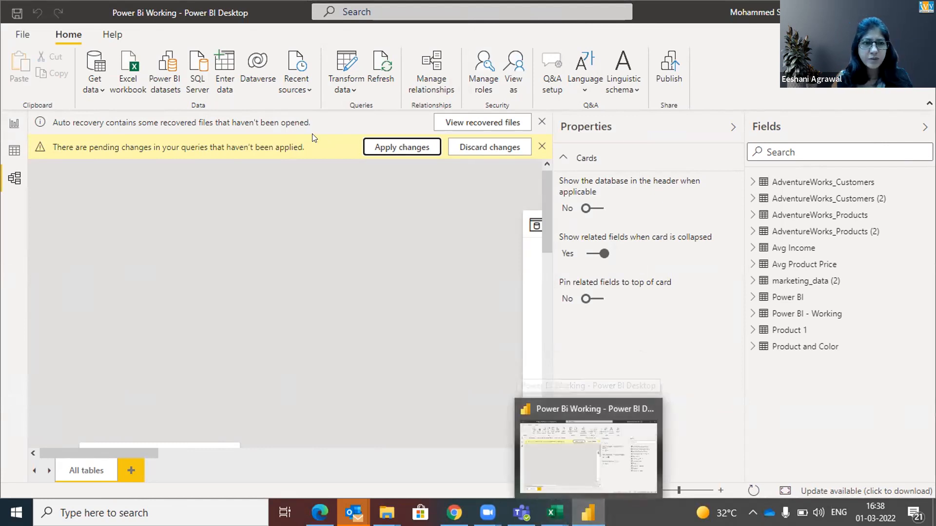
left_click(15, 124)
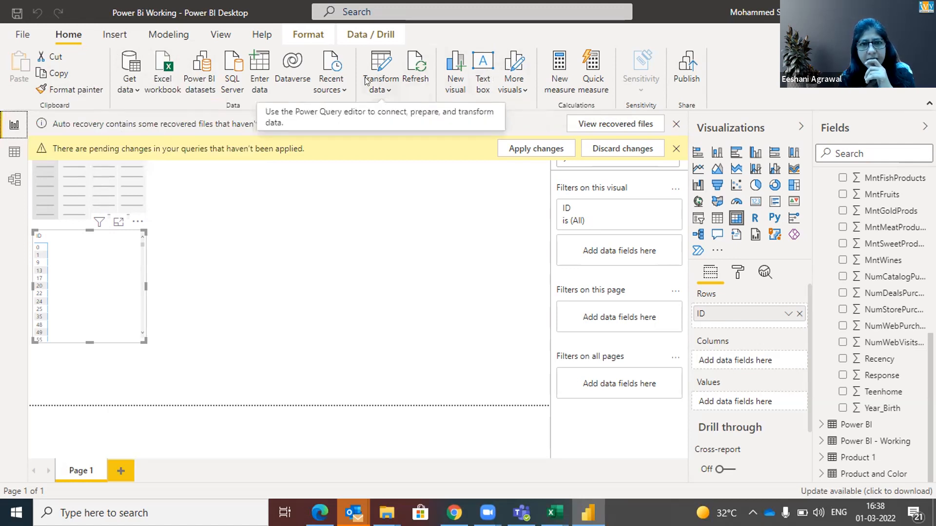
left_click(378, 94)
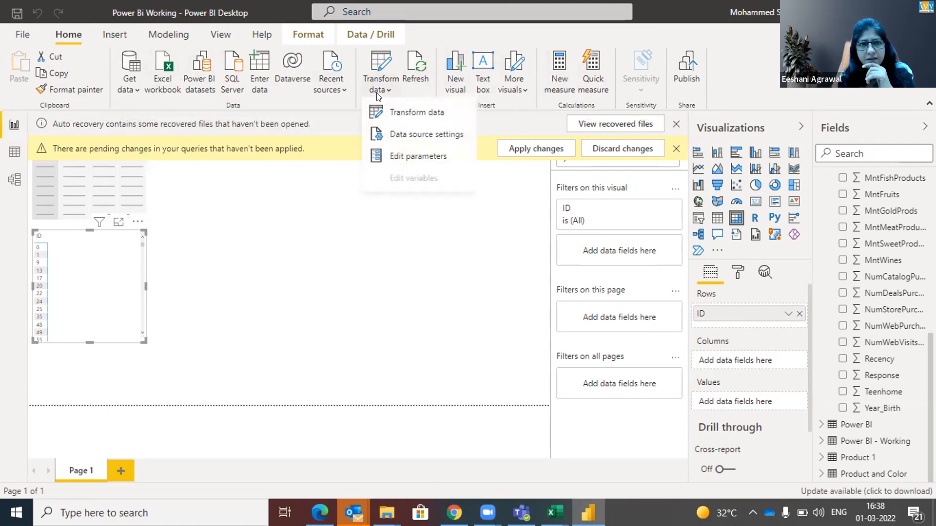
left_click(397, 113)
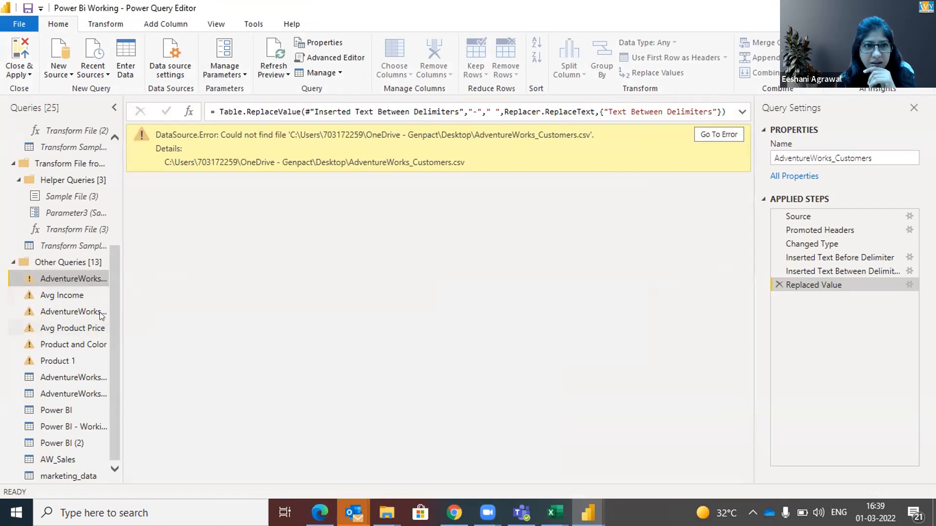
scroll(112, 286, "up", 3)
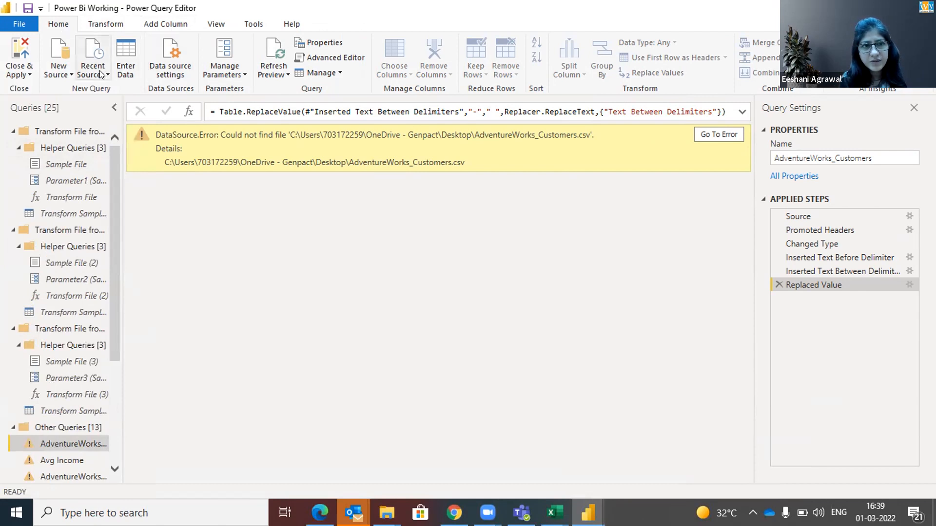
left_click(170, 70)
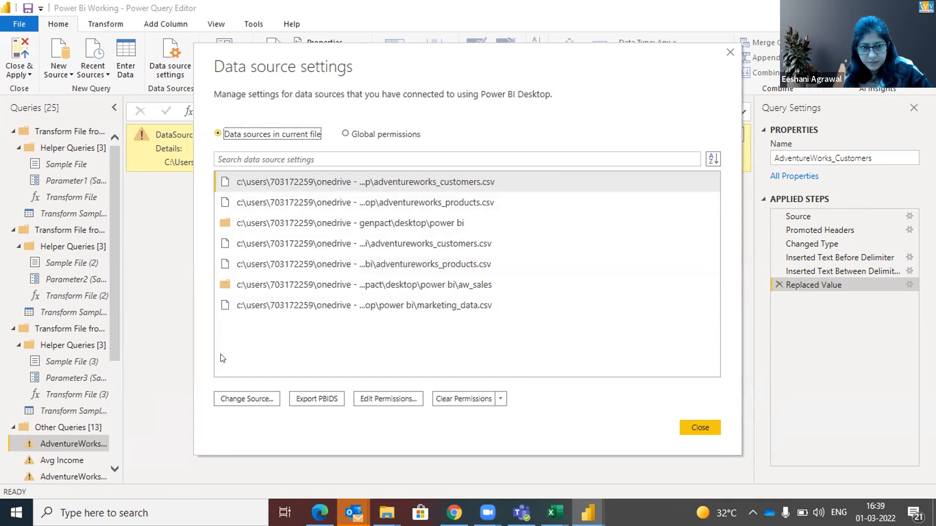
left_click(257, 400)
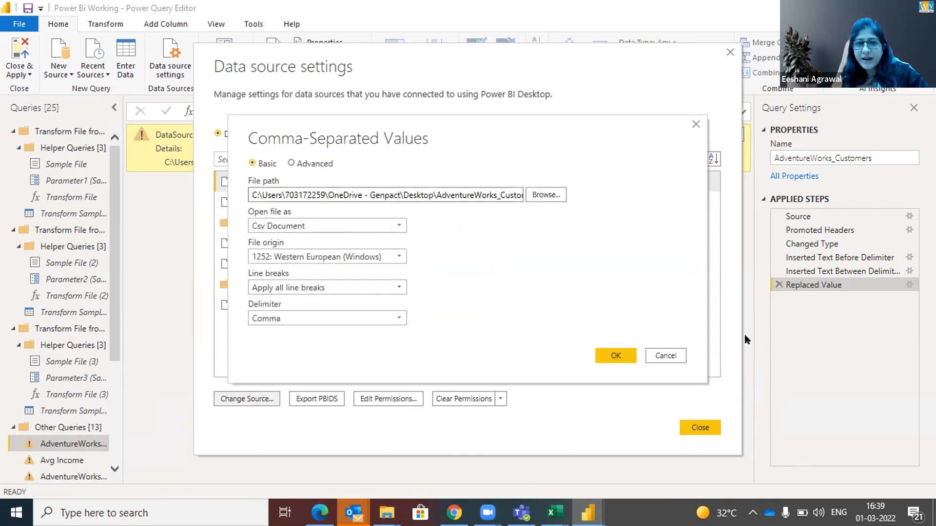
left_click(546, 195)
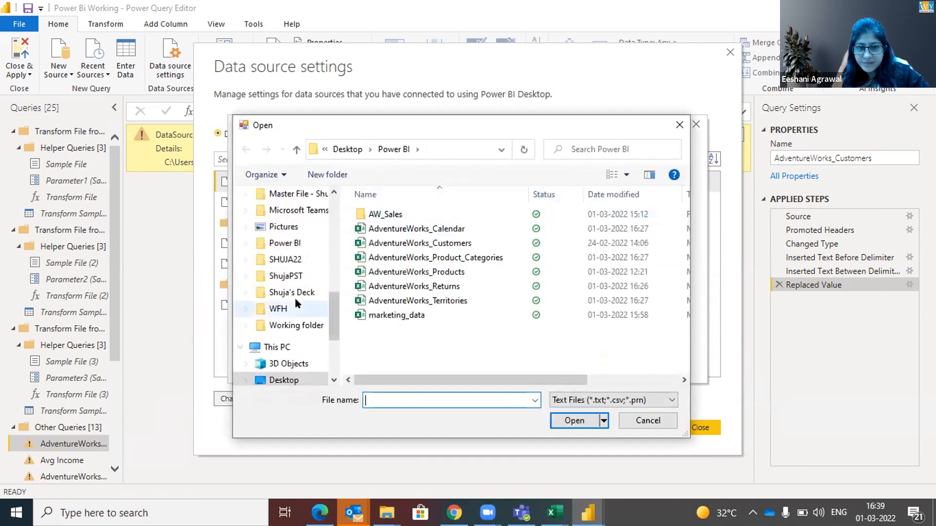
scroll(332, 333, "up", 1)
left_click(307, 258)
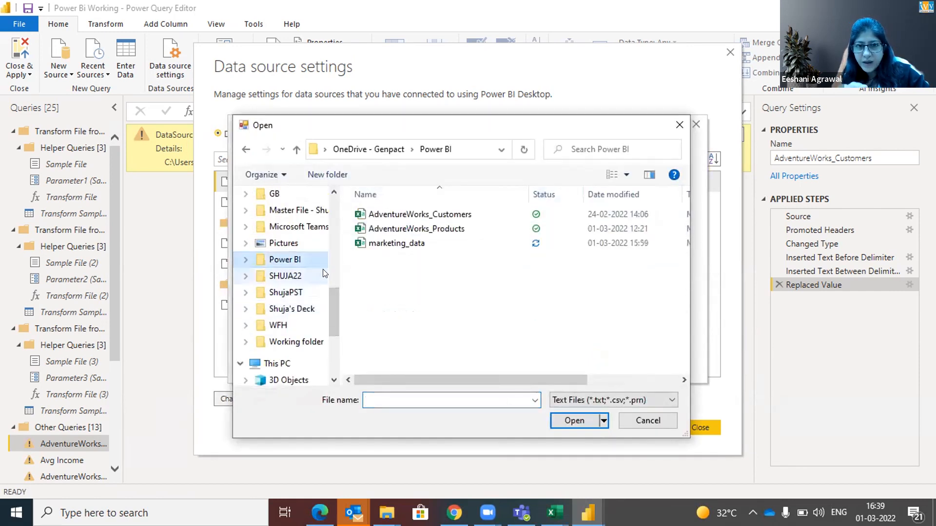
scroll(330, 299, "up", 5)
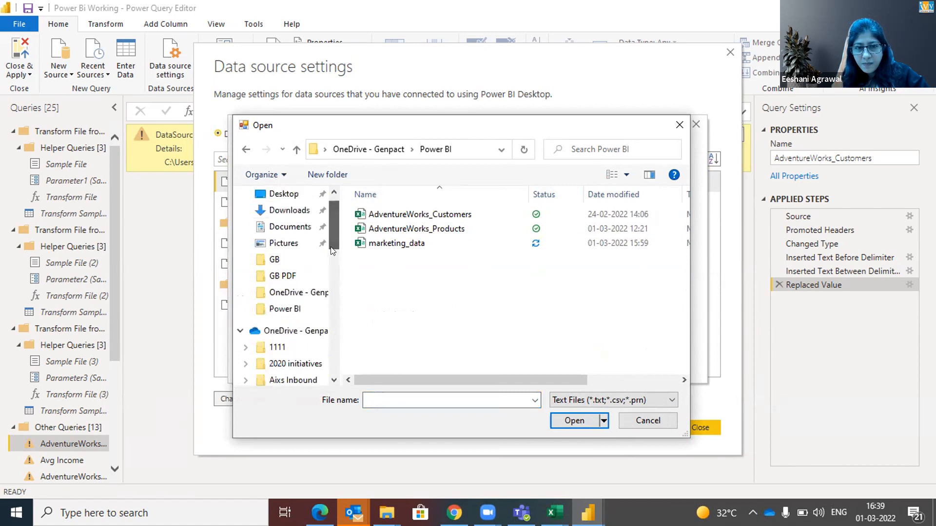
left_click(284, 309)
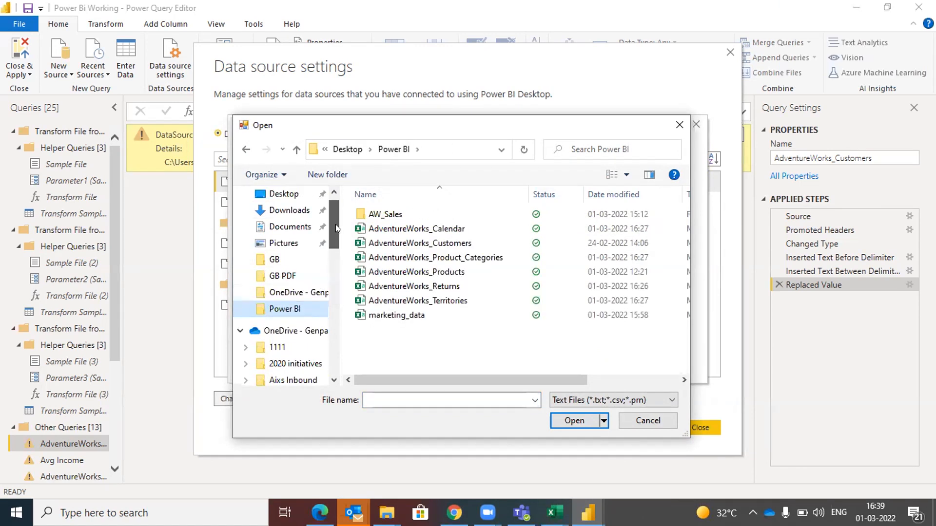
scroll(336, 223, "up", 1)
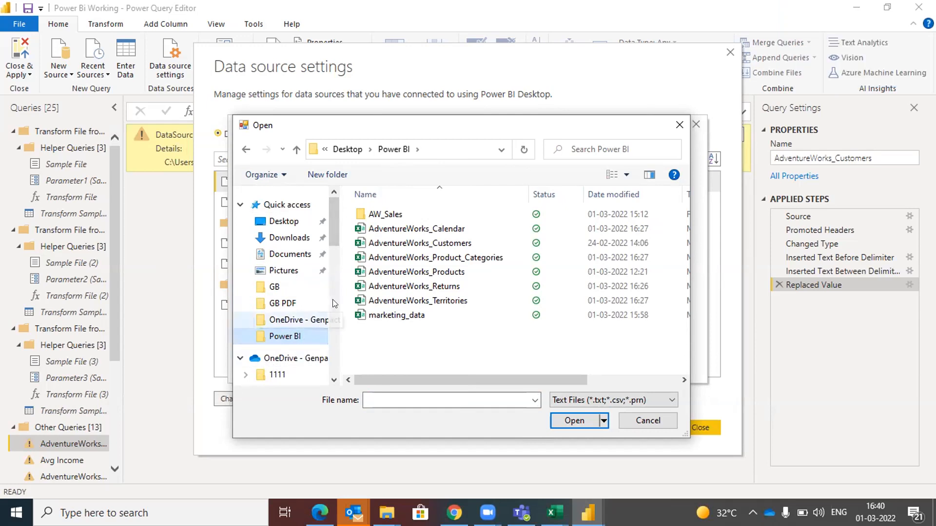
left_click_drag(331, 233, 340, 329)
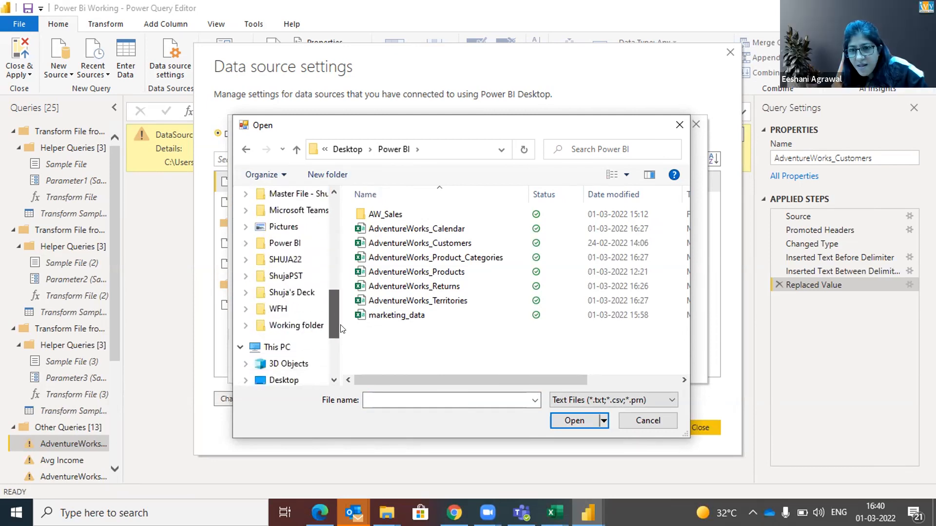
left_click(648, 420)
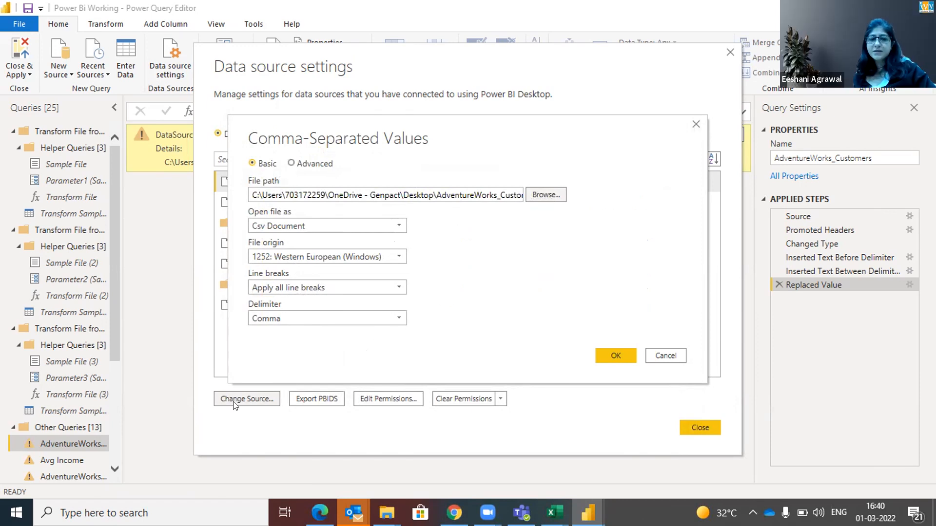
- Repoint the Desktop AdventureWorks_Customers.csv data source to the AdventureWorks_Customers file in the Desktop > Power BI folder
left_click(561, 193)
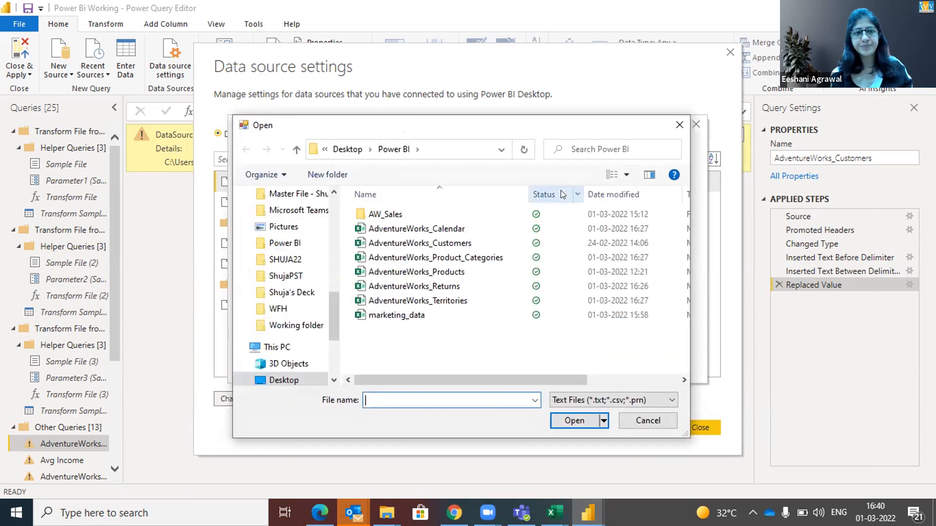
left_click(461, 245)
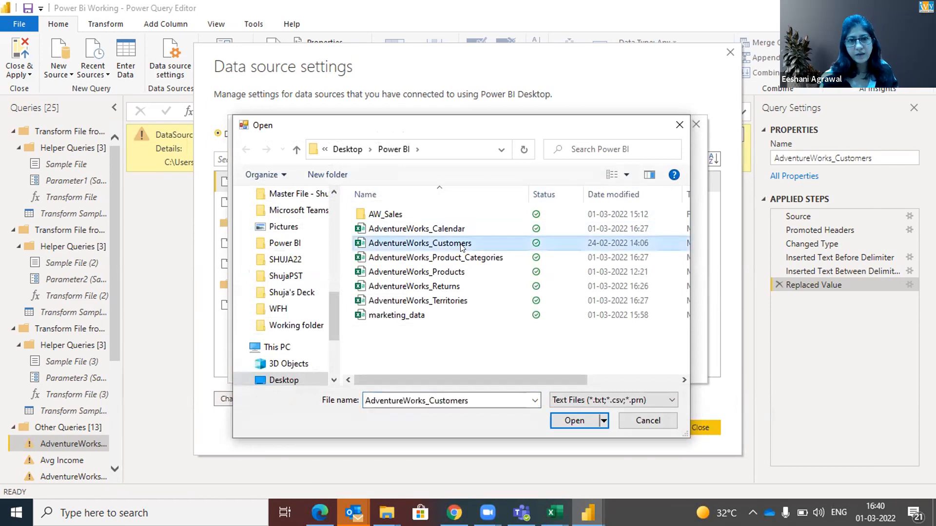
left_click(565, 424)
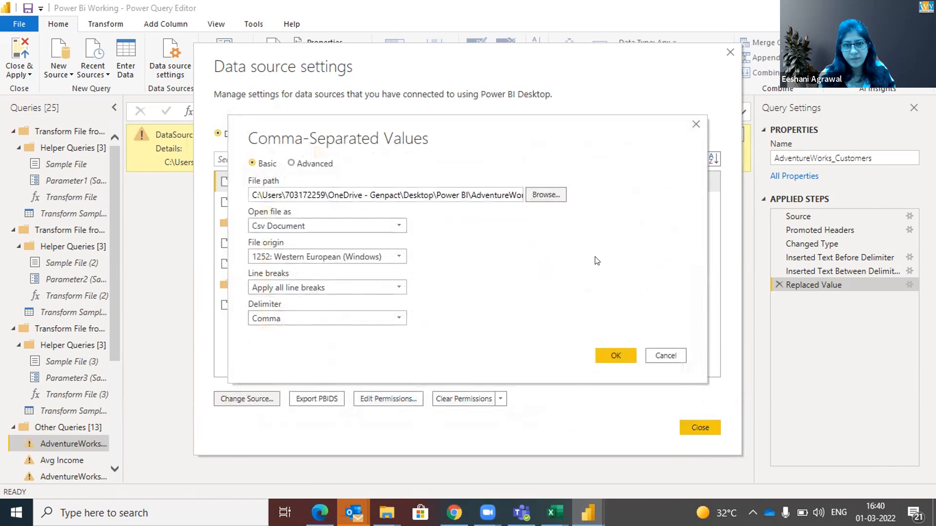
left_click(609, 355)
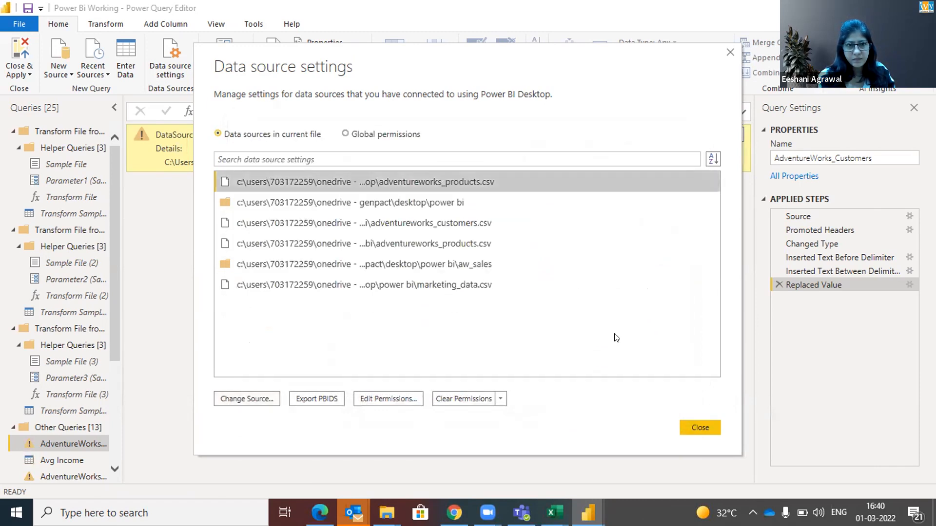
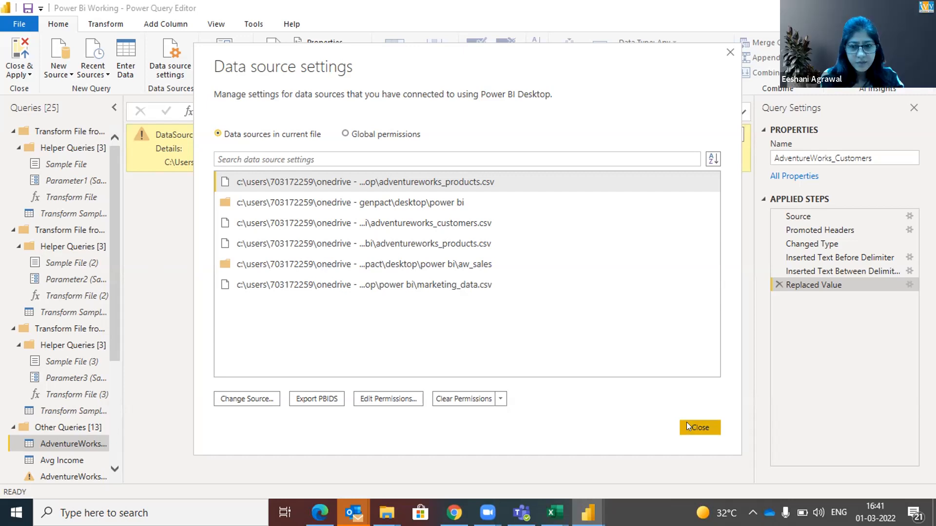
- Repoint the Desktop AdventureWorks_Products.csv data source to the AdventureWorks_Products file in the Desktop > Power BI folder
left_click_drag(515, 54, 463, 37)
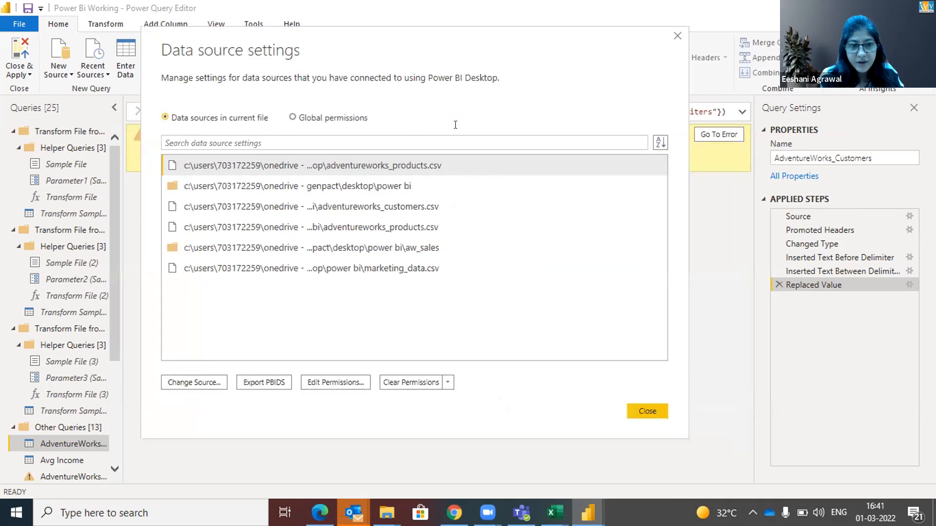
left_click(328, 165)
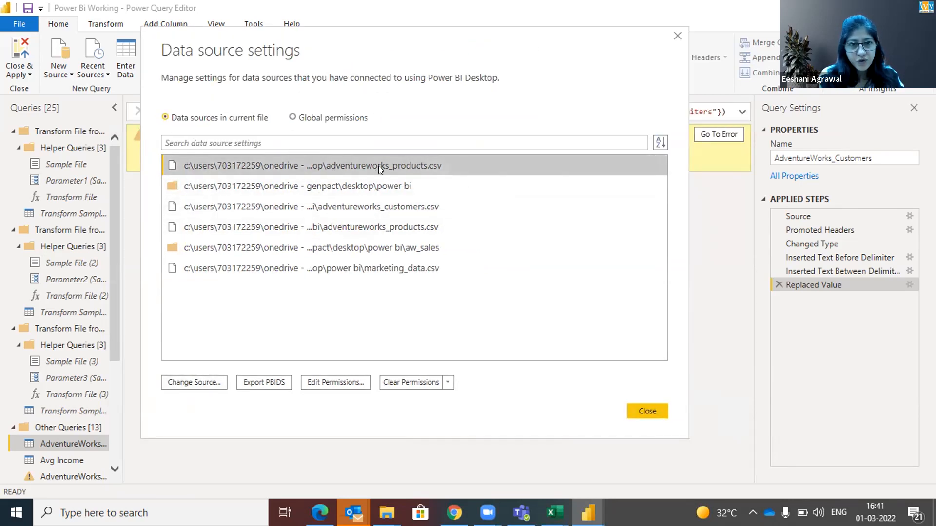
left_click(198, 382)
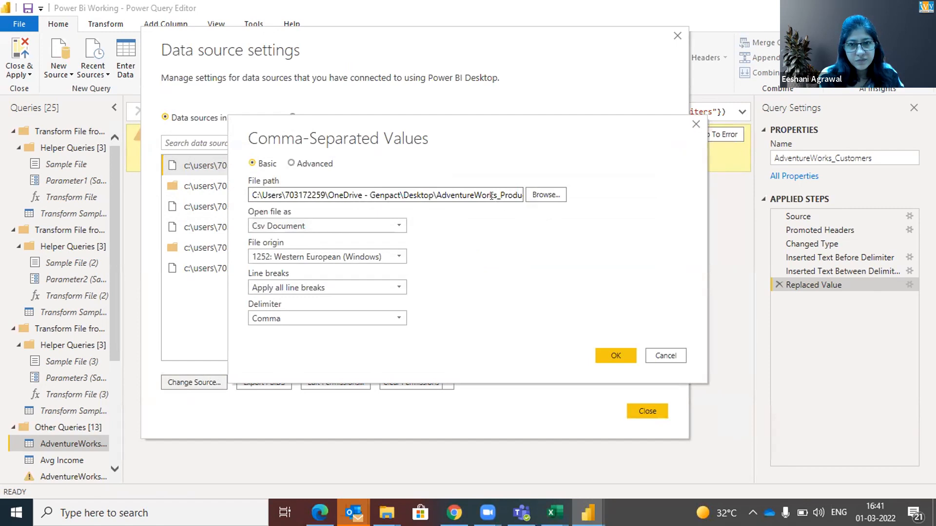
left_click(545, 194)
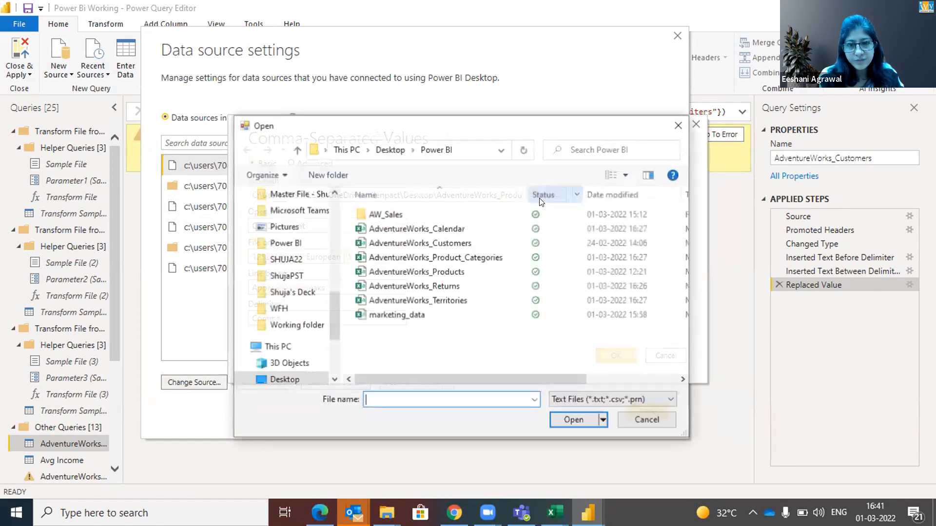
left_click(412, 272)
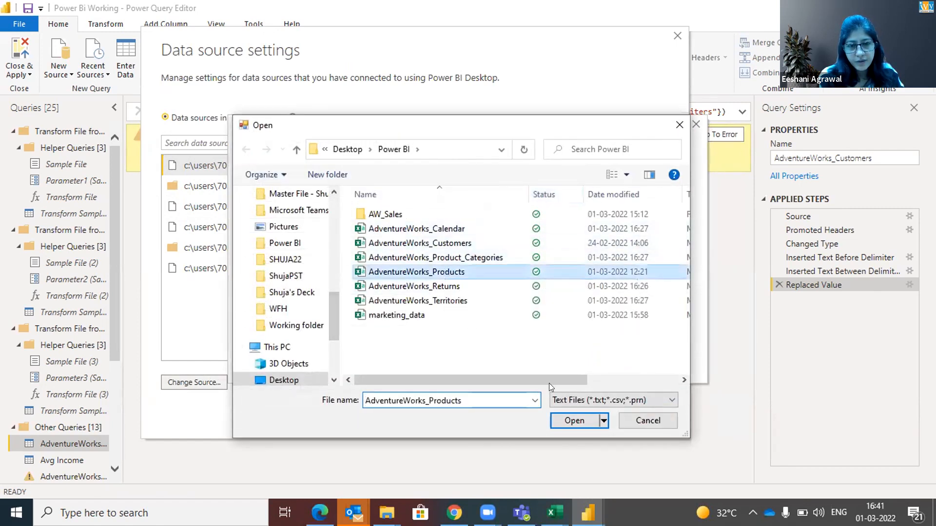
left_click(573, 422)
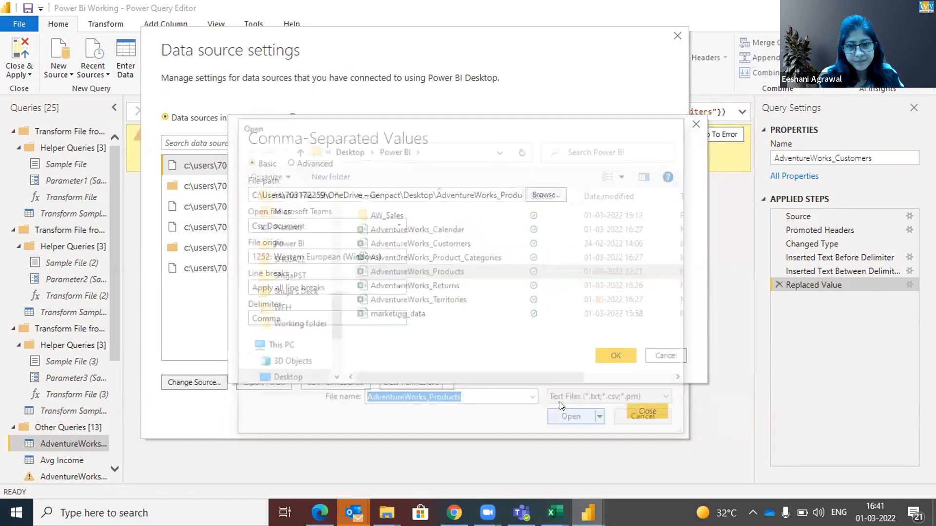
left_click(615, 355)
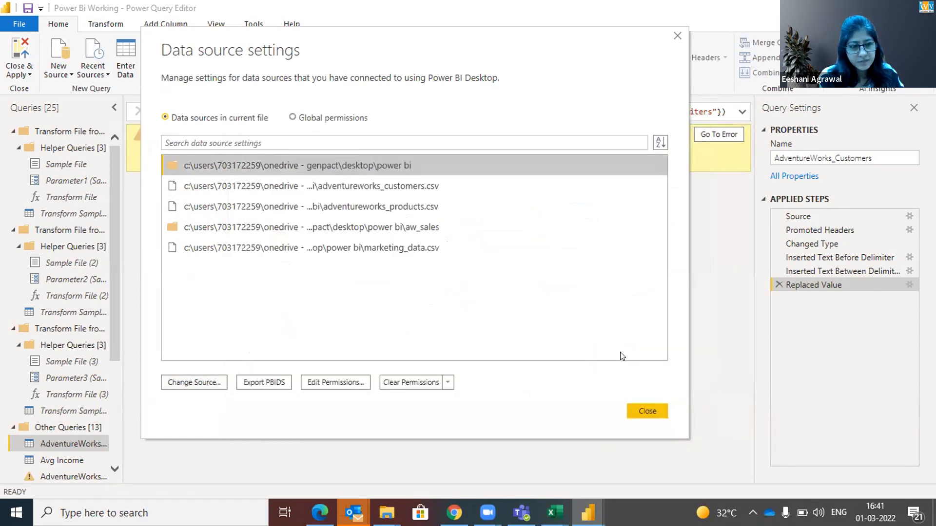
- Set the adventureworks_customers.csv data source again to the AdventureWorks_Customers file in the Desktop > Power BI folder
left_click(312, 188)
left_click(193, 382)
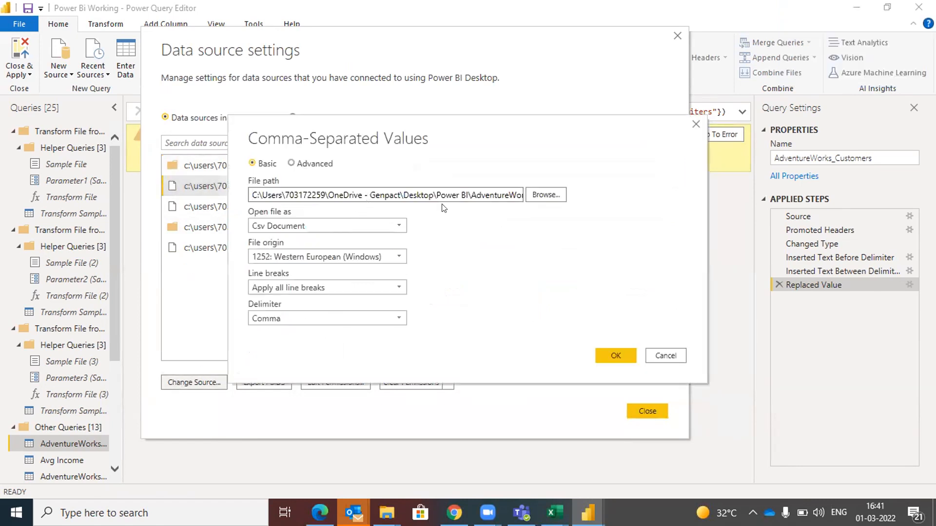
left_click(540, 195)
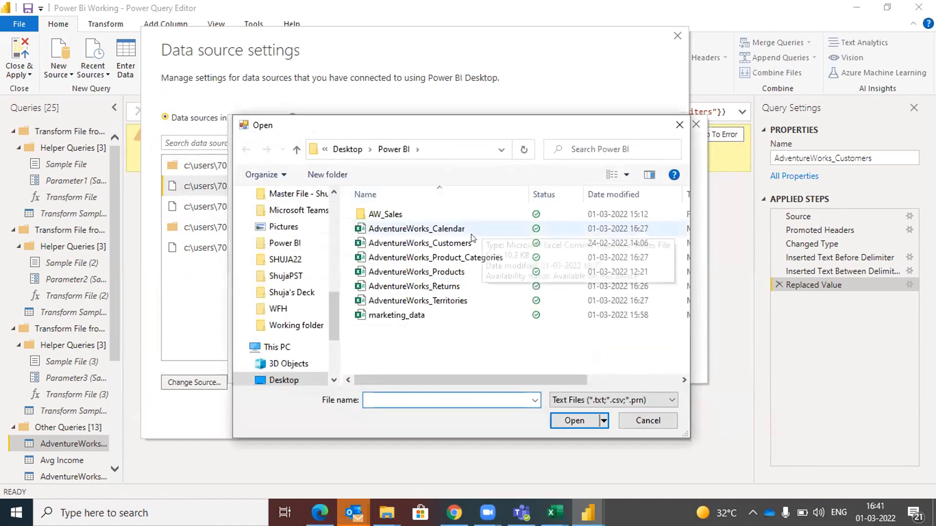
left_click(479, 246)
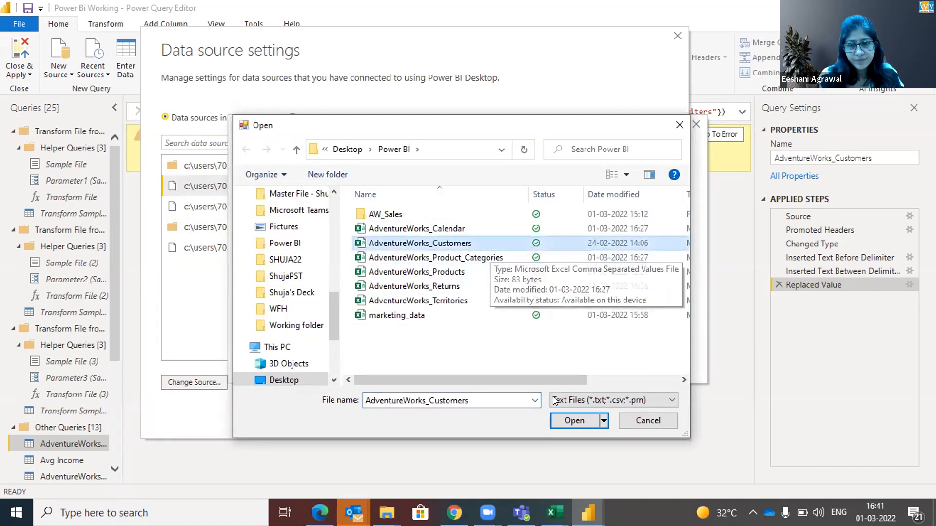
left_click(565, 420)
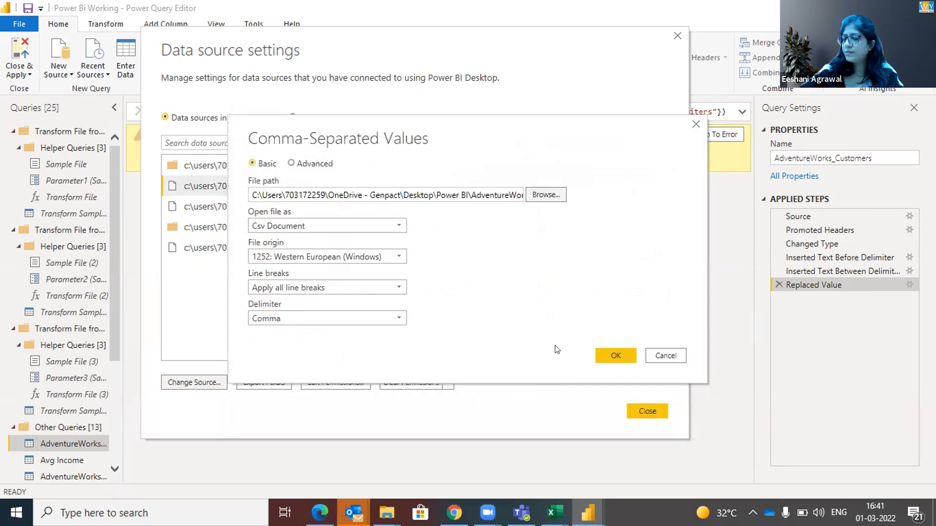
left_click(605, 354)
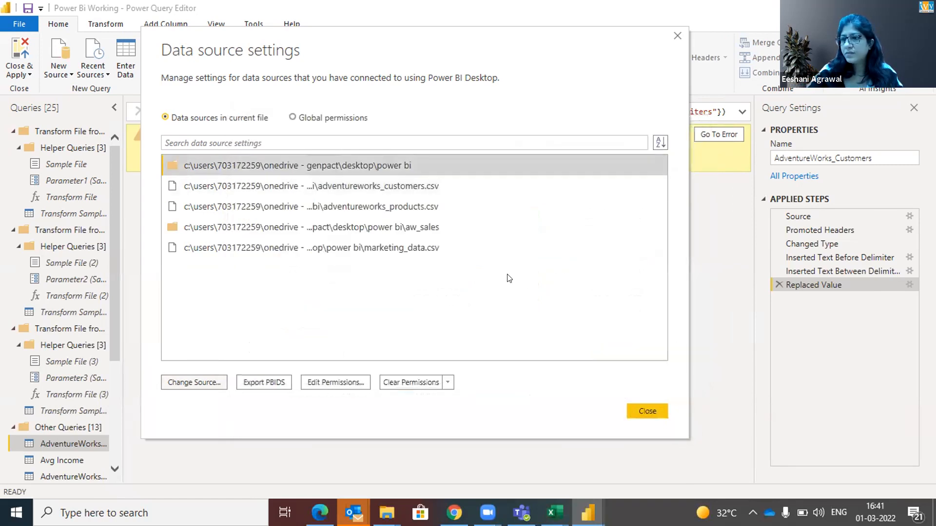
- Check the source settings of the adventureworks_products.csv data source without changing them, and close the data source settings
left_click(397, 207)
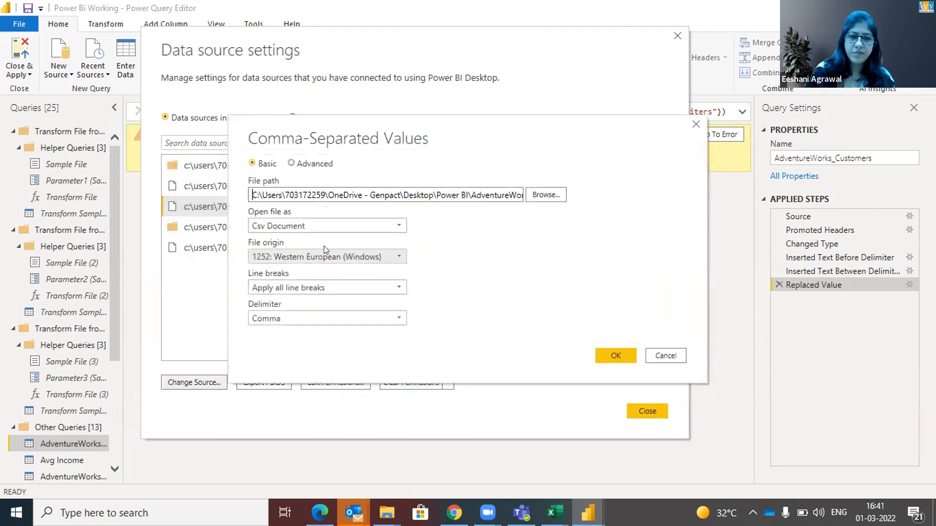
left_click(663, 355)
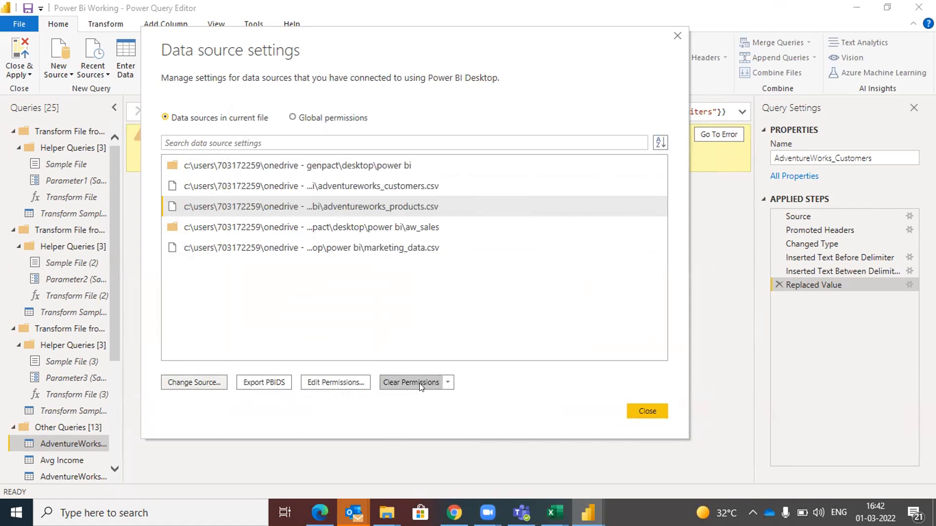
left_click(632, 412)
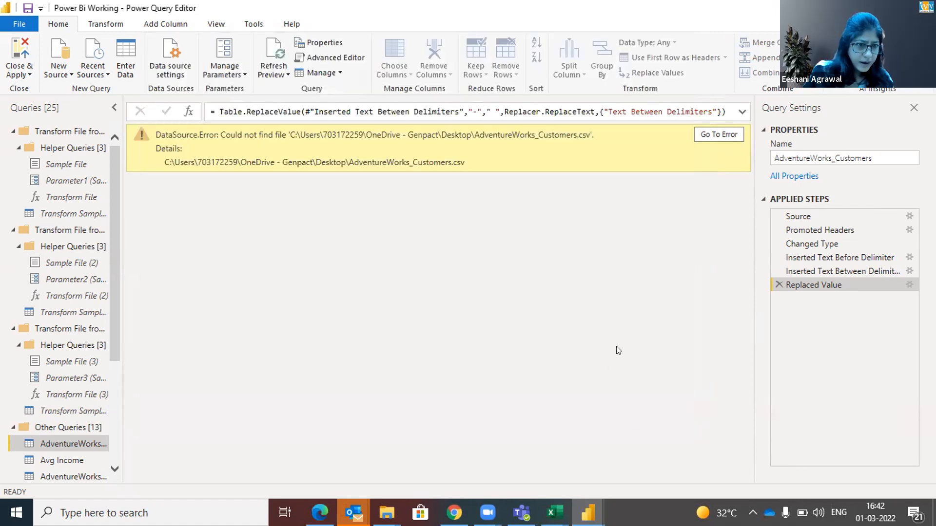
- Try to close the query editor and apply the pending changes, and review the load report through its last entry before dismissing it
left_click_drag(114, 329, 114, 465)
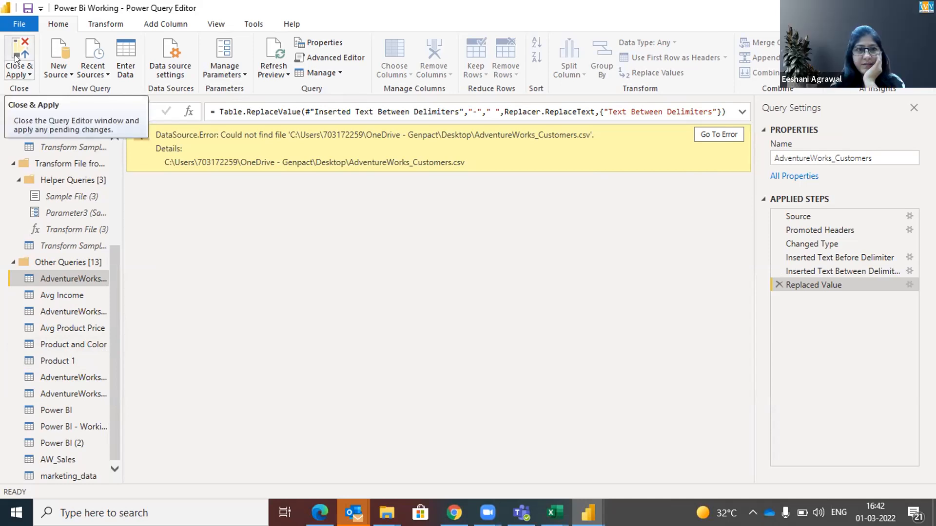
left_click(22, 70)
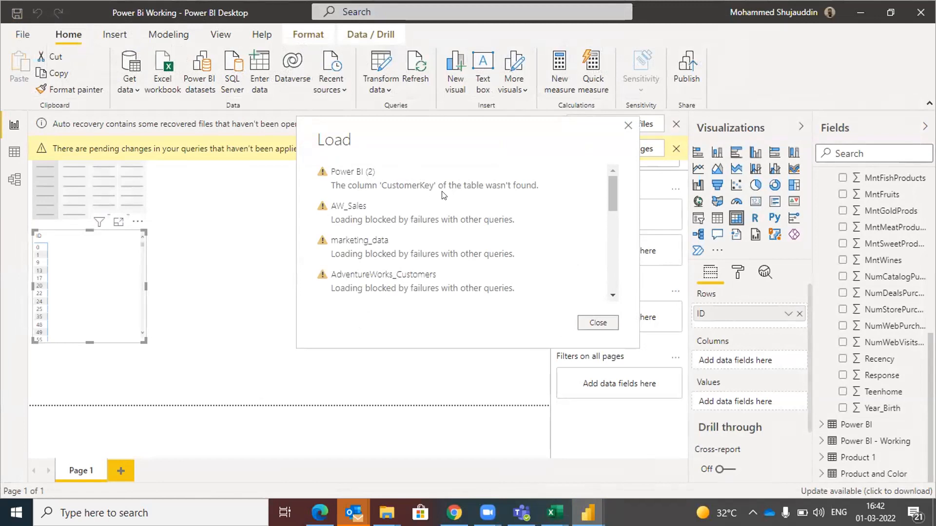
left_click_drag(611, 204, 615, 288)
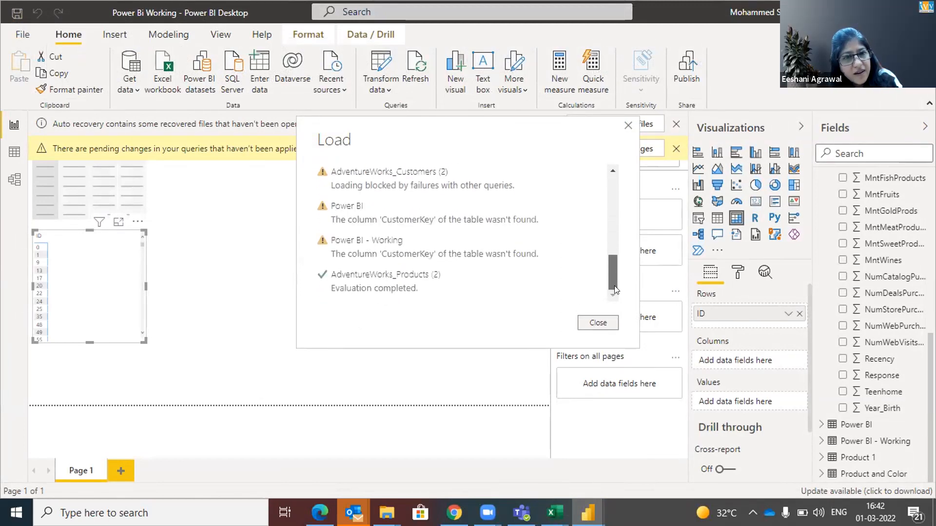
left_click(598, 324)
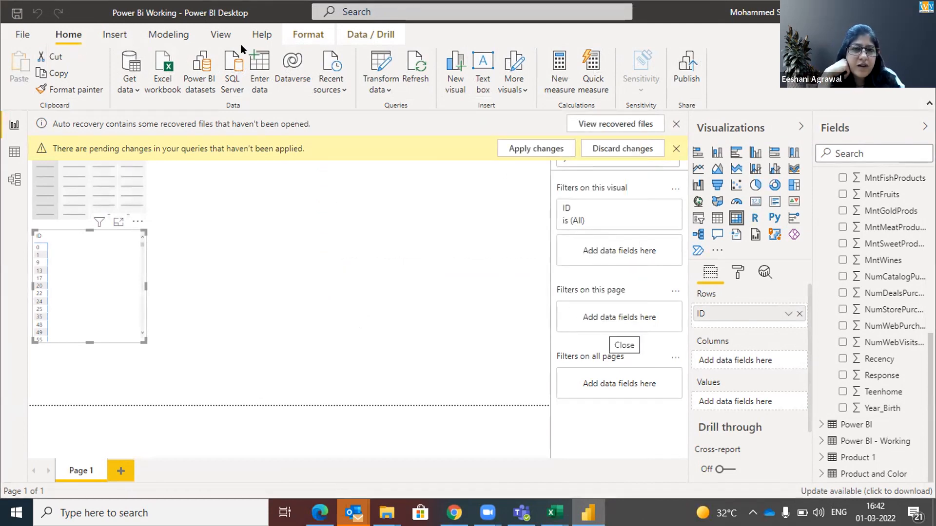
- Reopen the Power Query Editor, widen the query list, and delete the Power BI (2) query
left_click(379, 91)
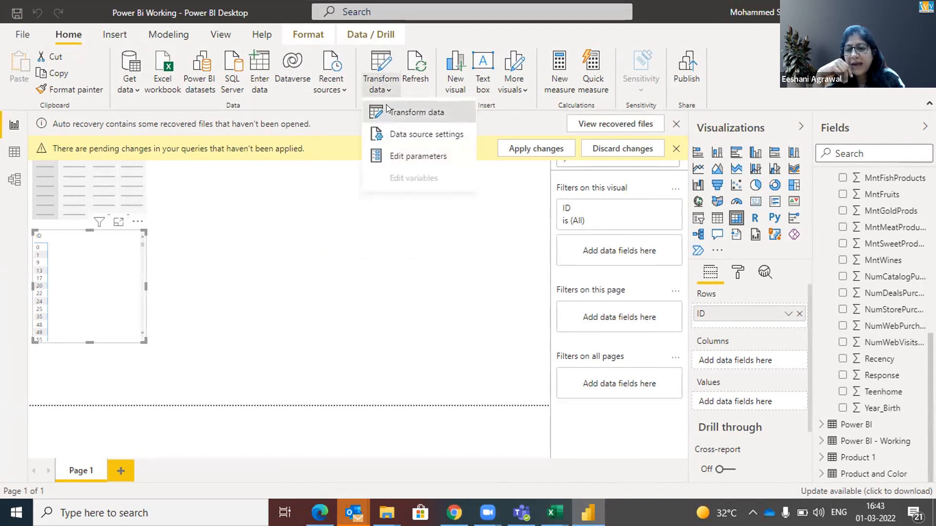
left_click(389, 111)
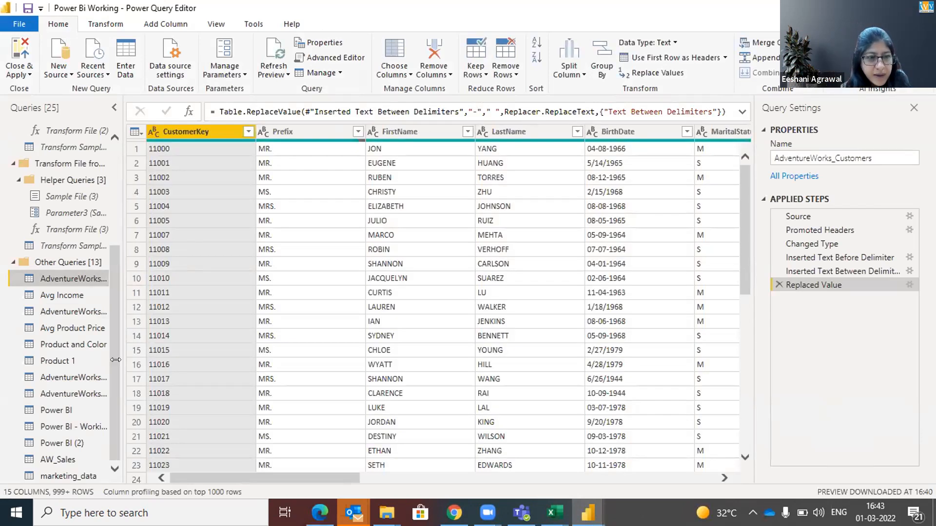
left_click_drag(148, 356, 179, 356)
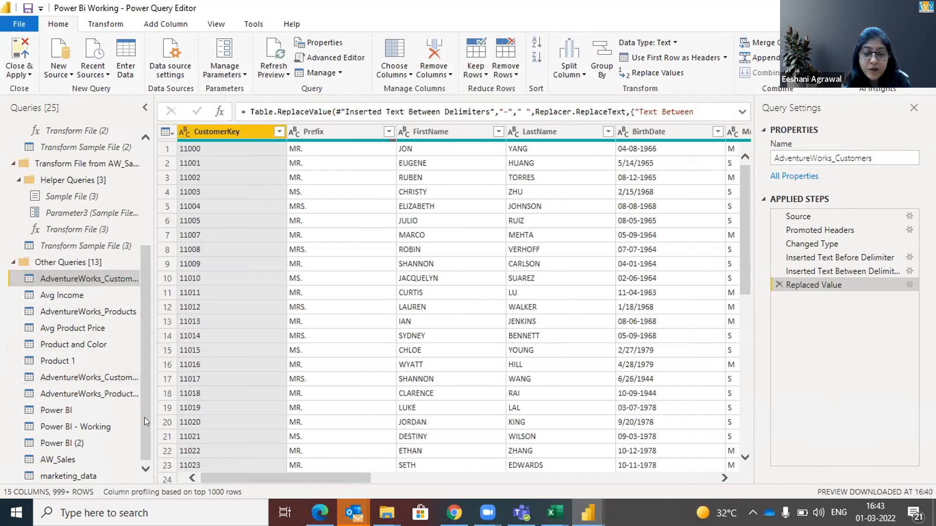
right_click(72, 442)
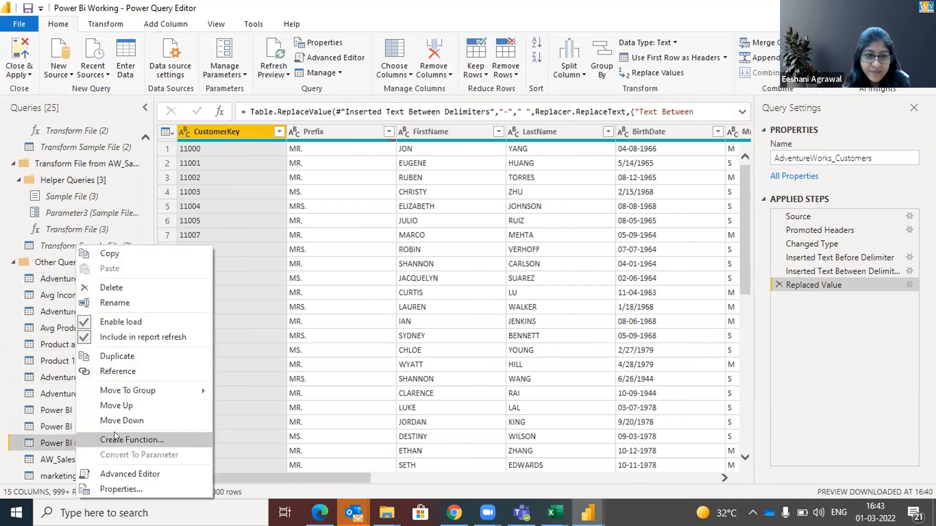
left_click(167, 289)
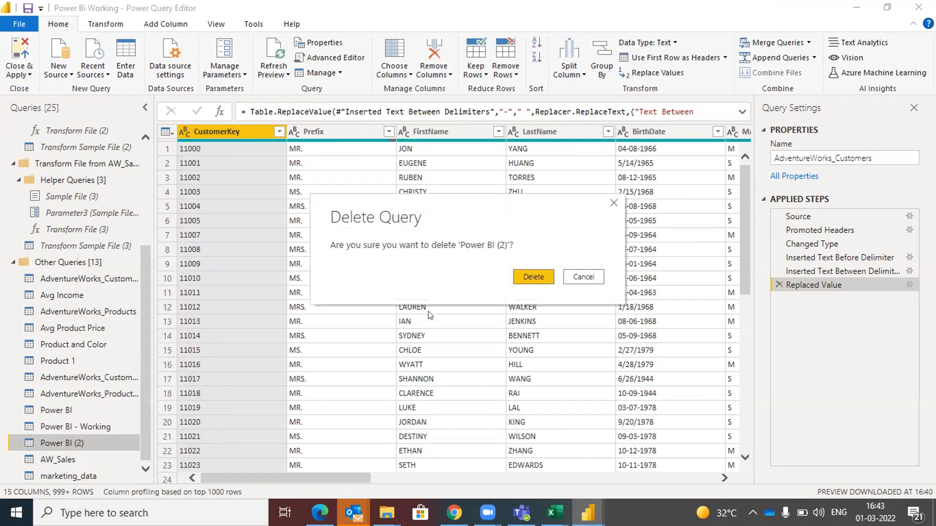
left_click(527, 276)
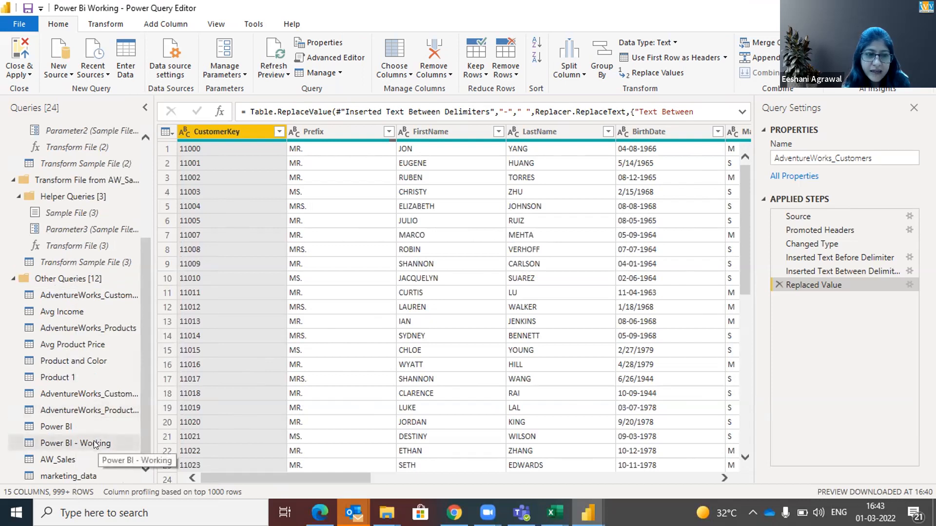
- Delete the Power BI - Working and Power BI queries from Other Queries, confirming each deletion
right_click(93, 441)
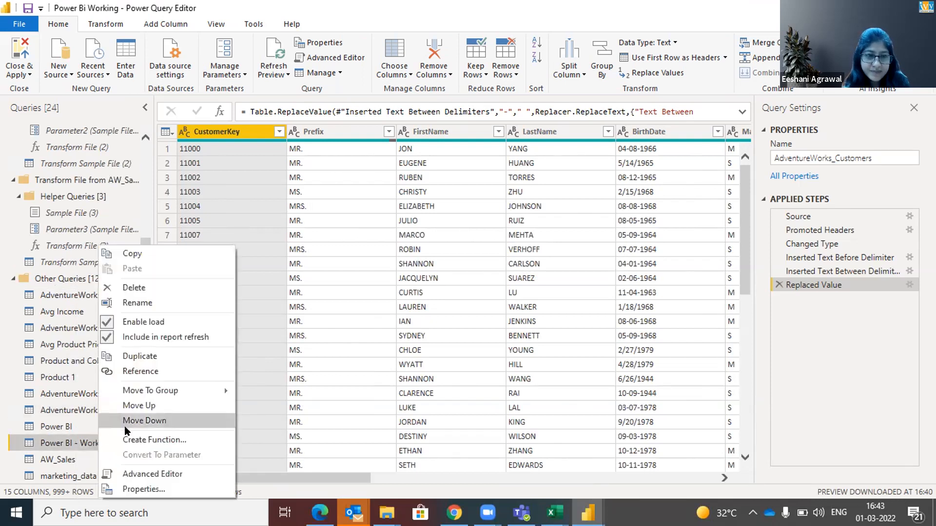
left_click(177, 288)
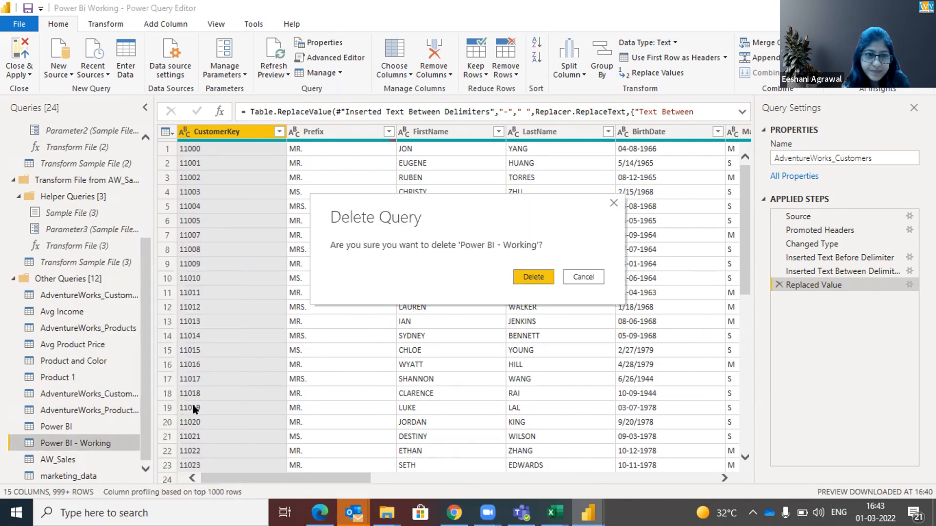
left_click(518, 277)
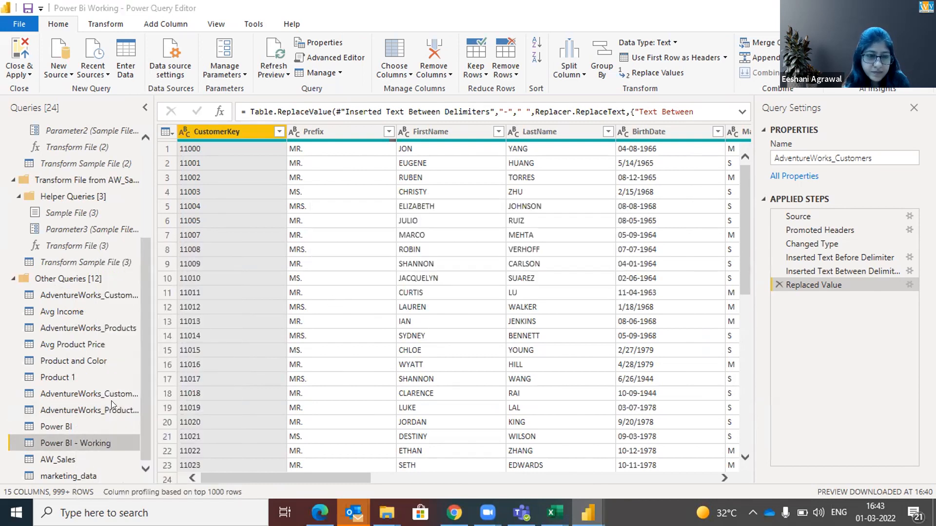
left_click(102, 434)
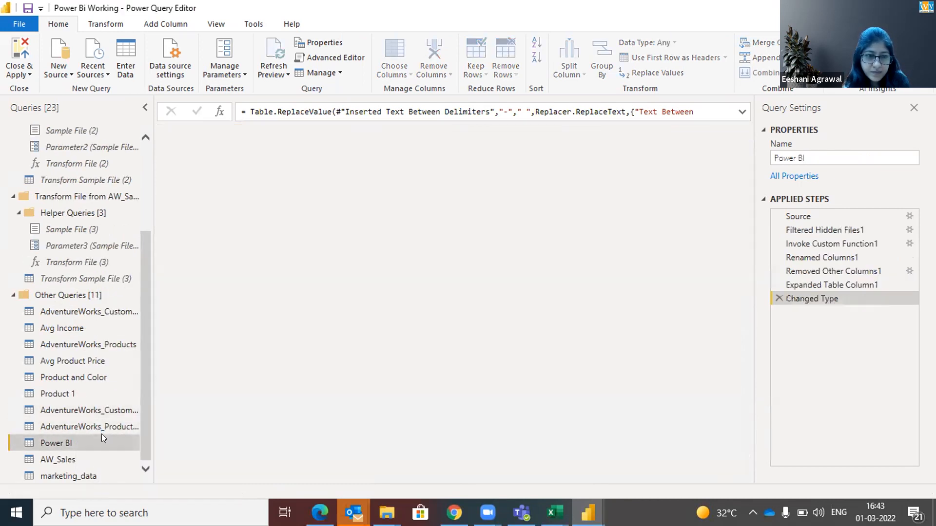
right_click(101, 433)
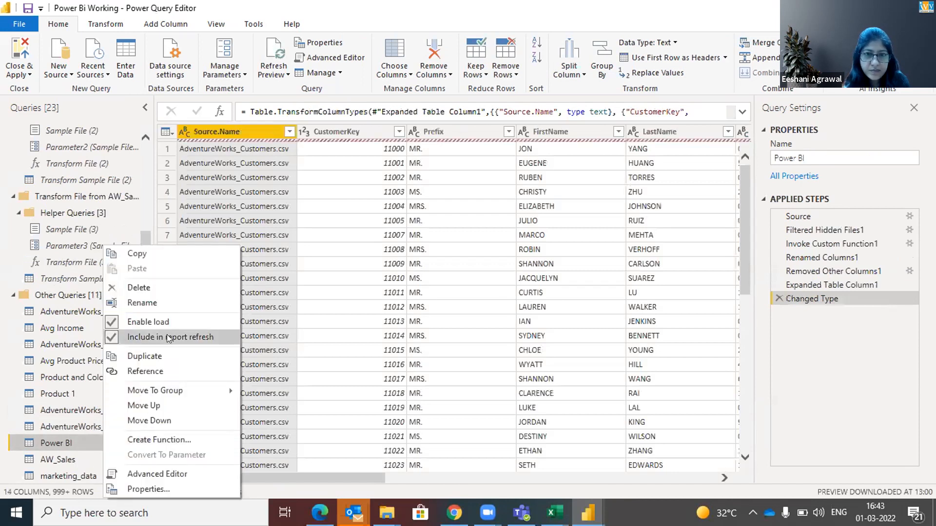
left_click(176, 290)
left_click(520, 276)
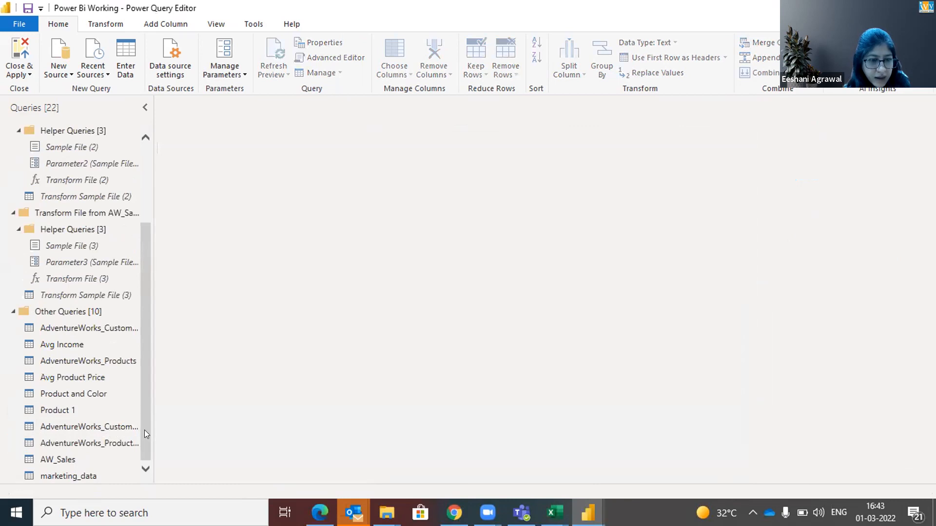
- Delete the marketing_data query, and close the query editor while applying the changes
left_click(103, 474)
right_click(104, 475)
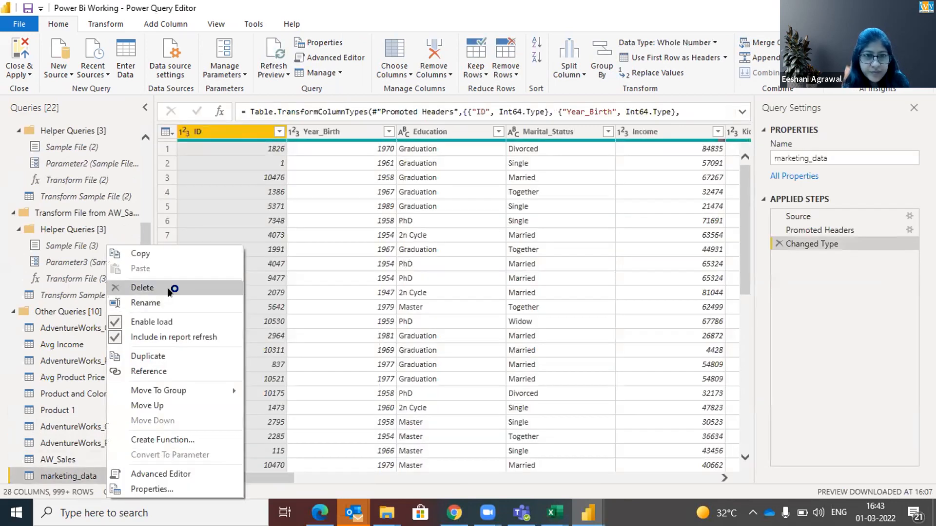
left_click(167, 288)
left_click(526, 278)
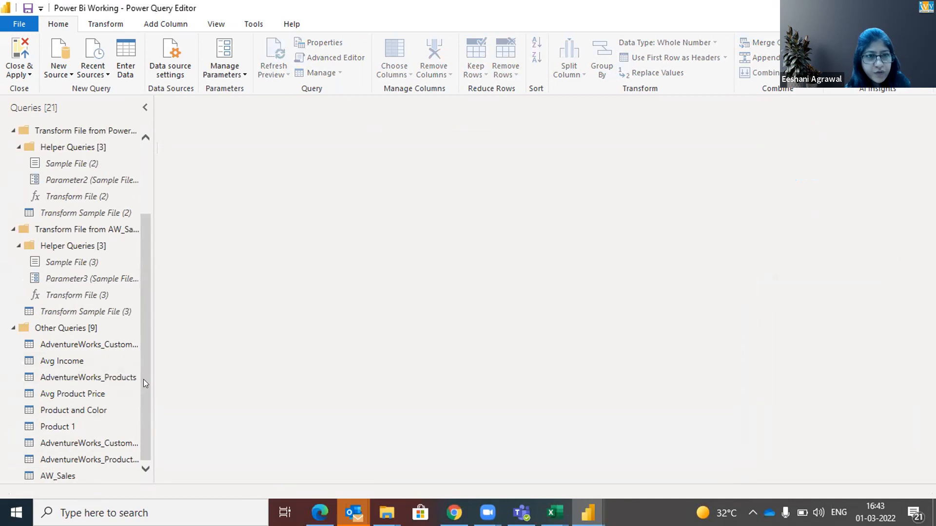
left_click(20, 74)
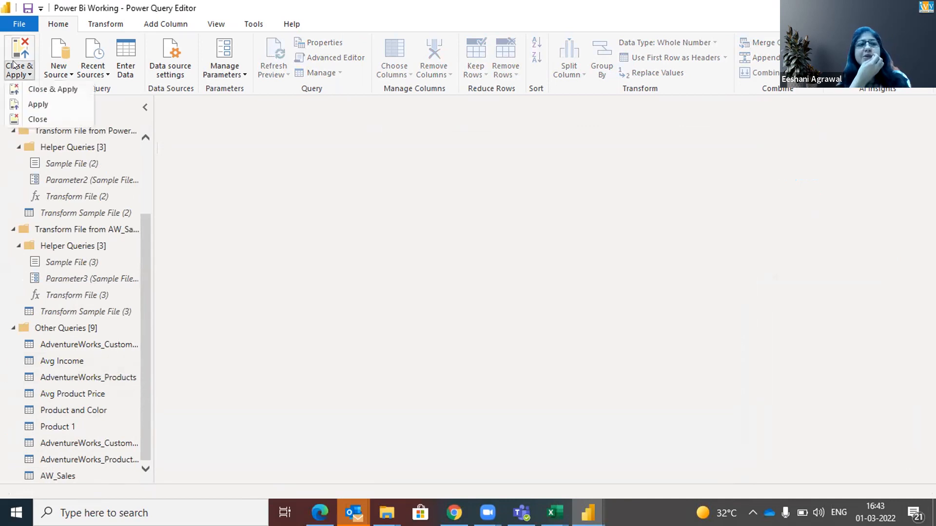
left_click(53, 89)
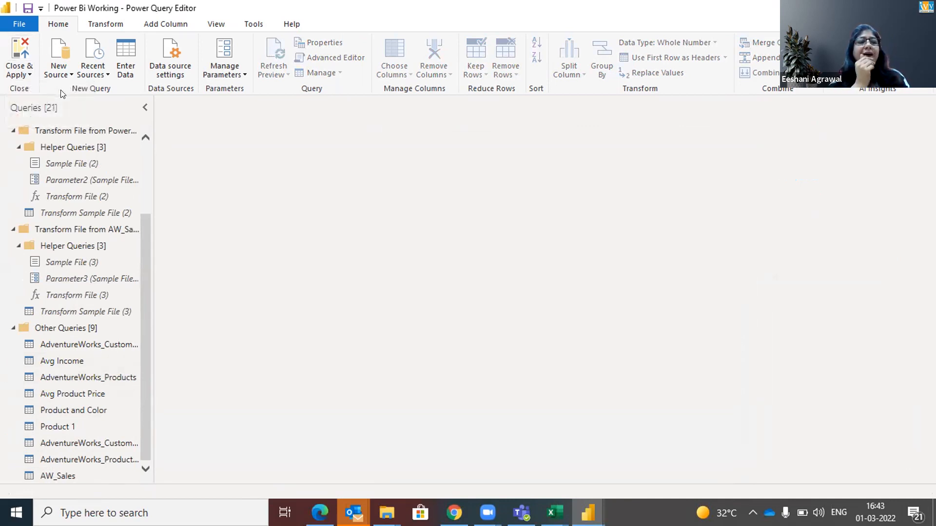